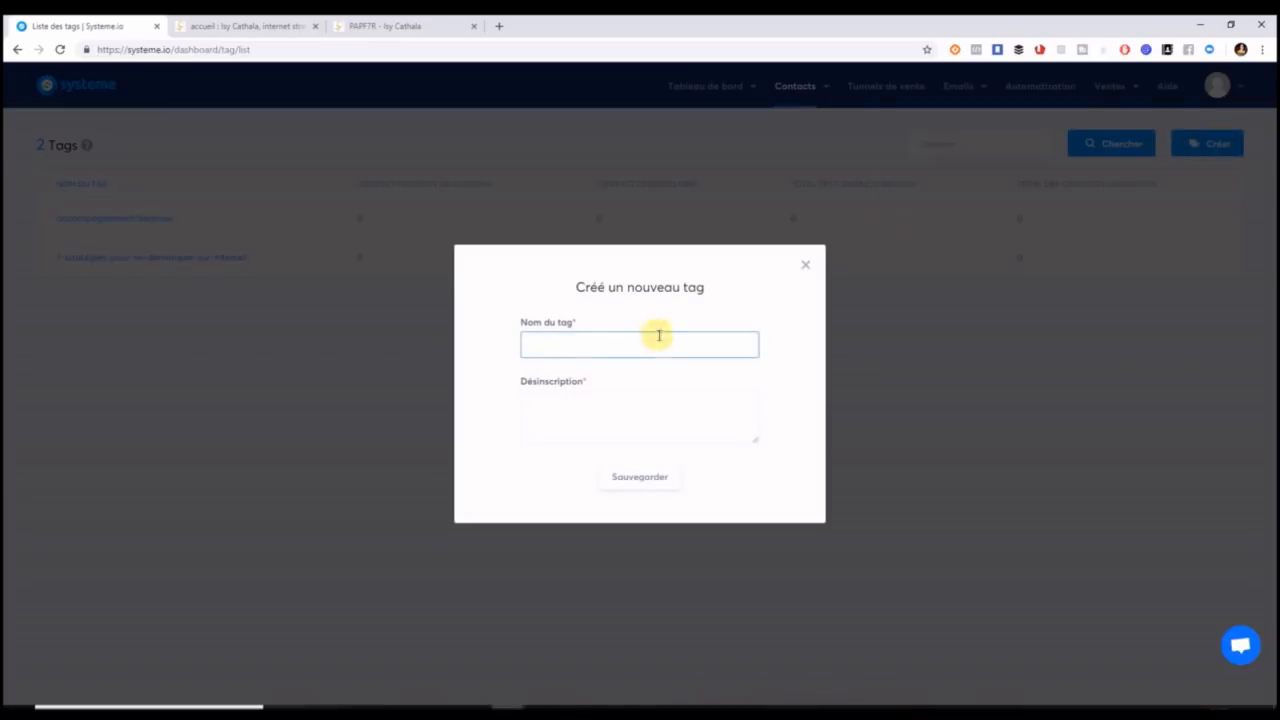
Create the 'prospects' tag, described as list members who haven't bought, and save it.
click(631, 349)
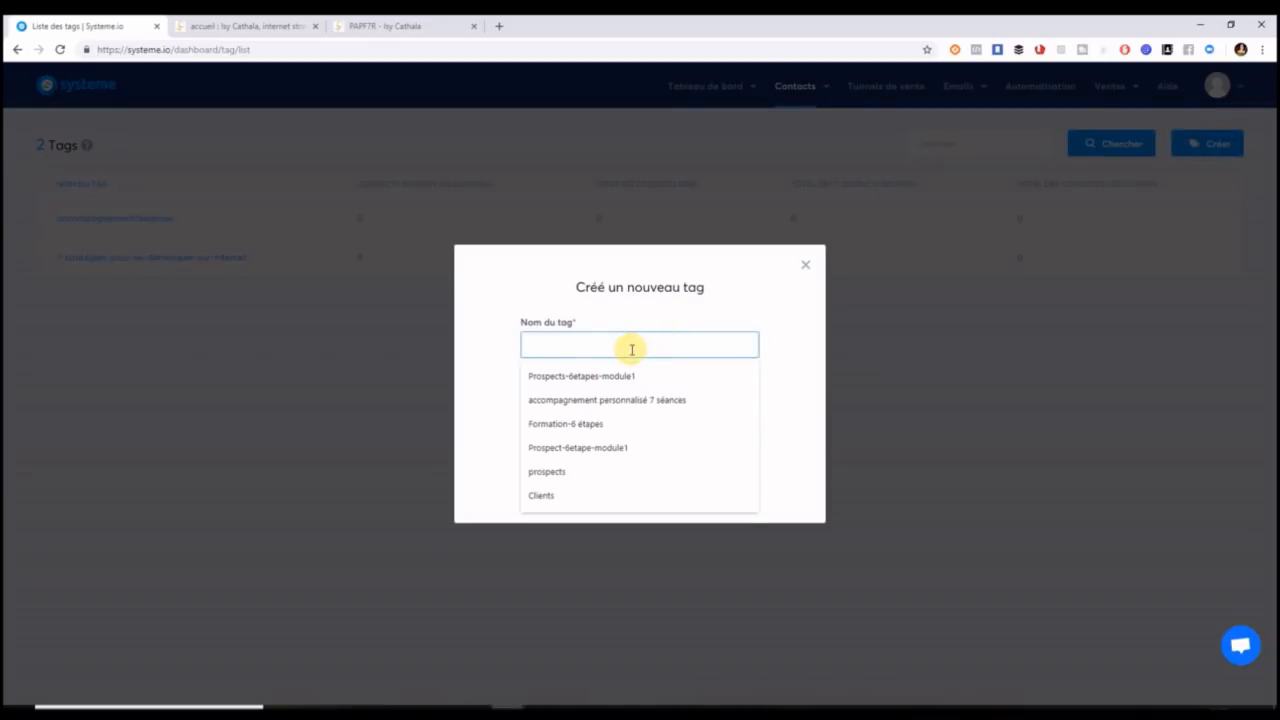
click(592, 470)
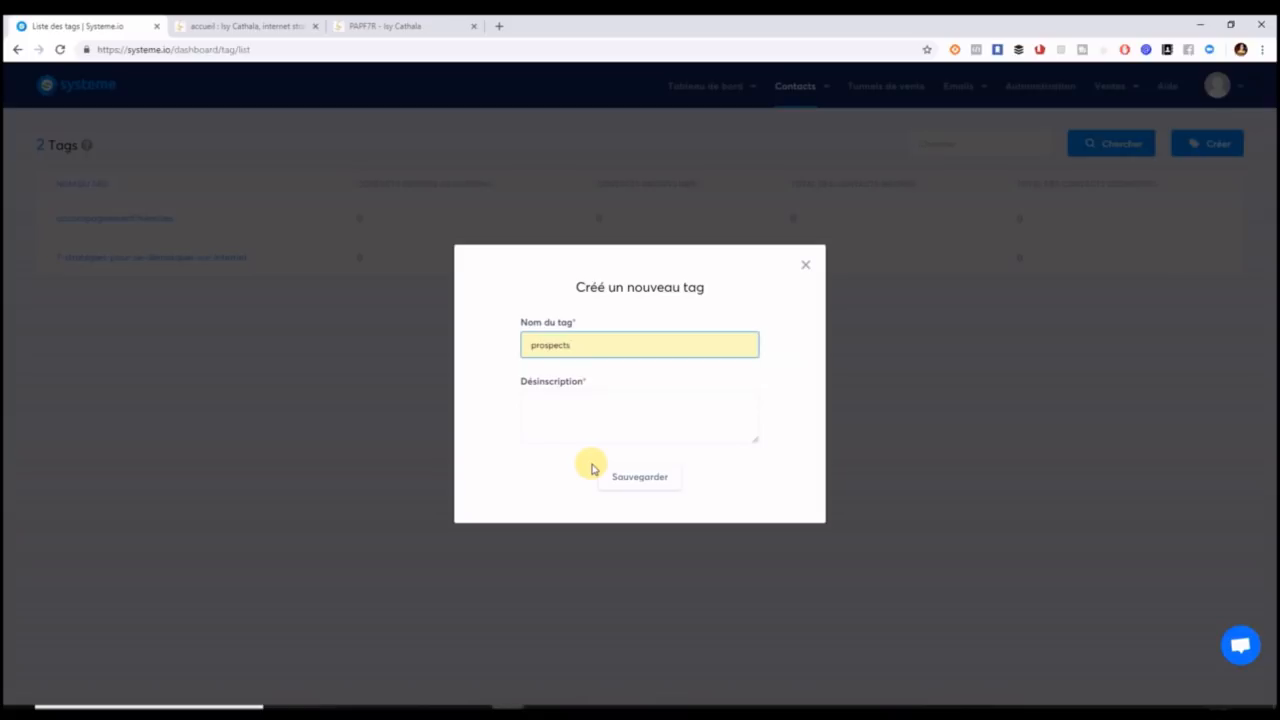
click(581, 441)
text(EN)
text(nsemble des personnes qui sont dans votre liste mais qui n'ont)
text( pas achete)
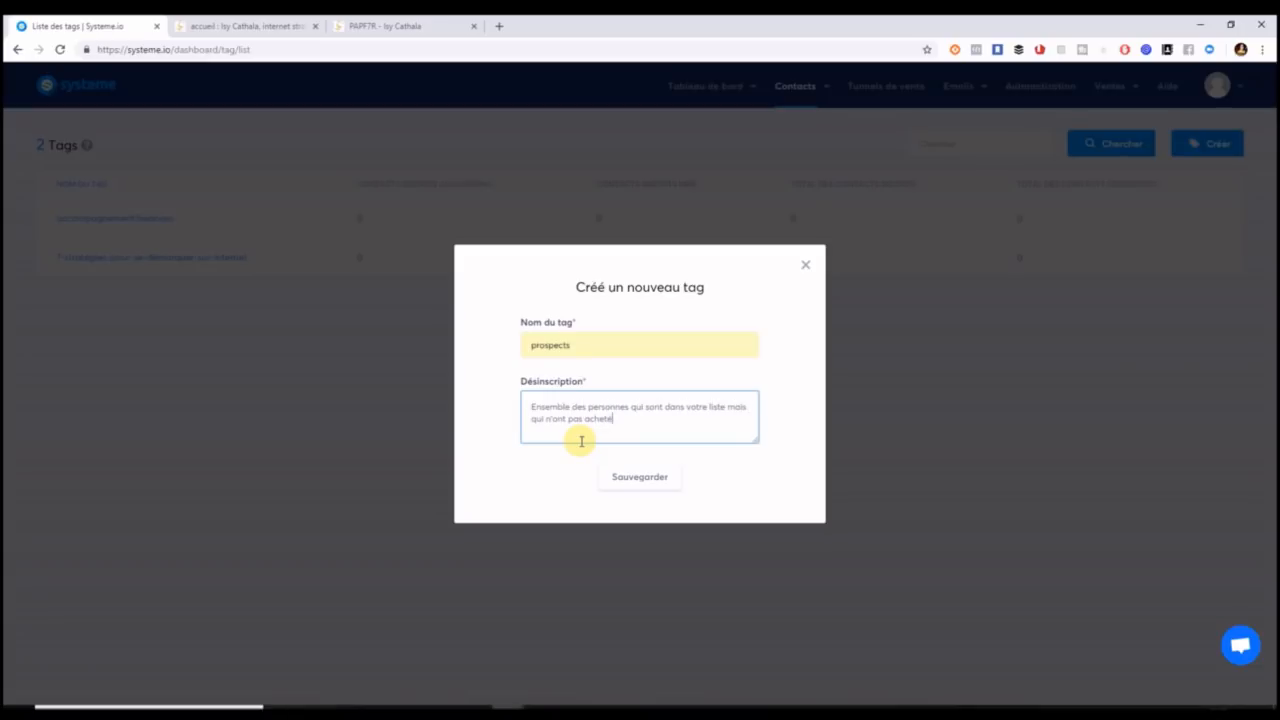
click(644, 478)
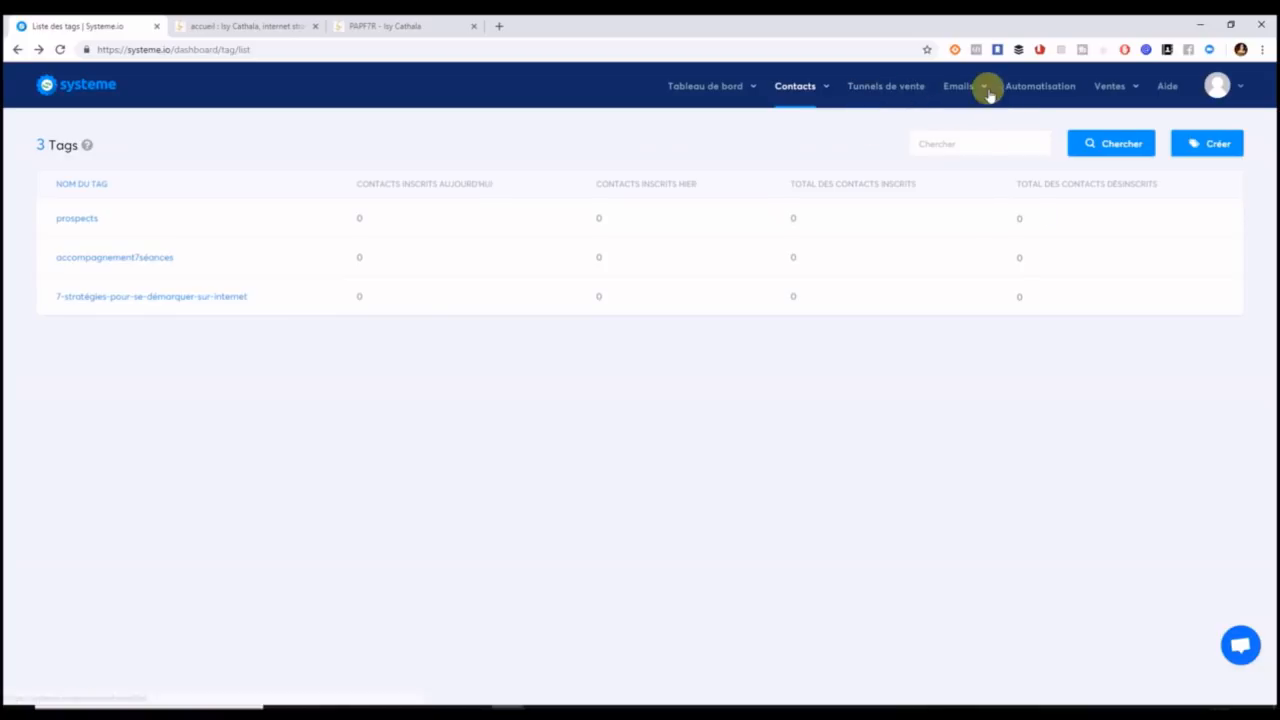
mouse_move(978, 88)
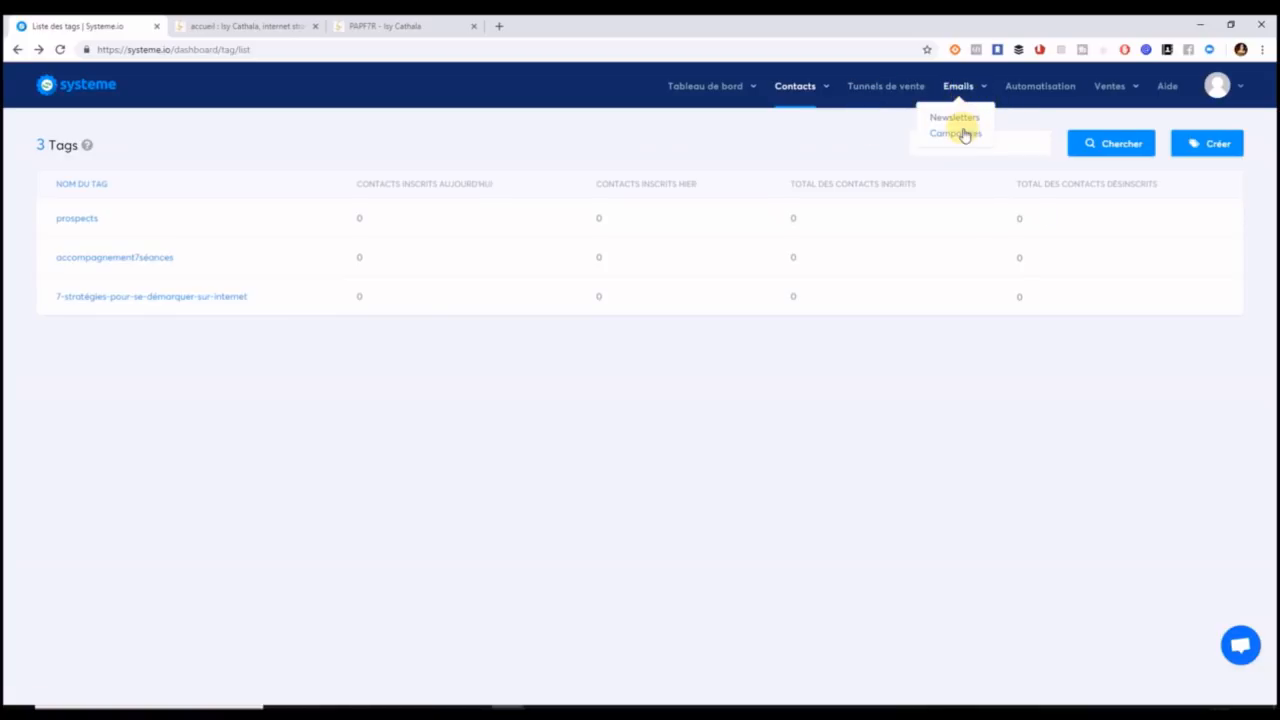
Start a new email campaign named 'Autorepondeur classique'.
click(960, 135)
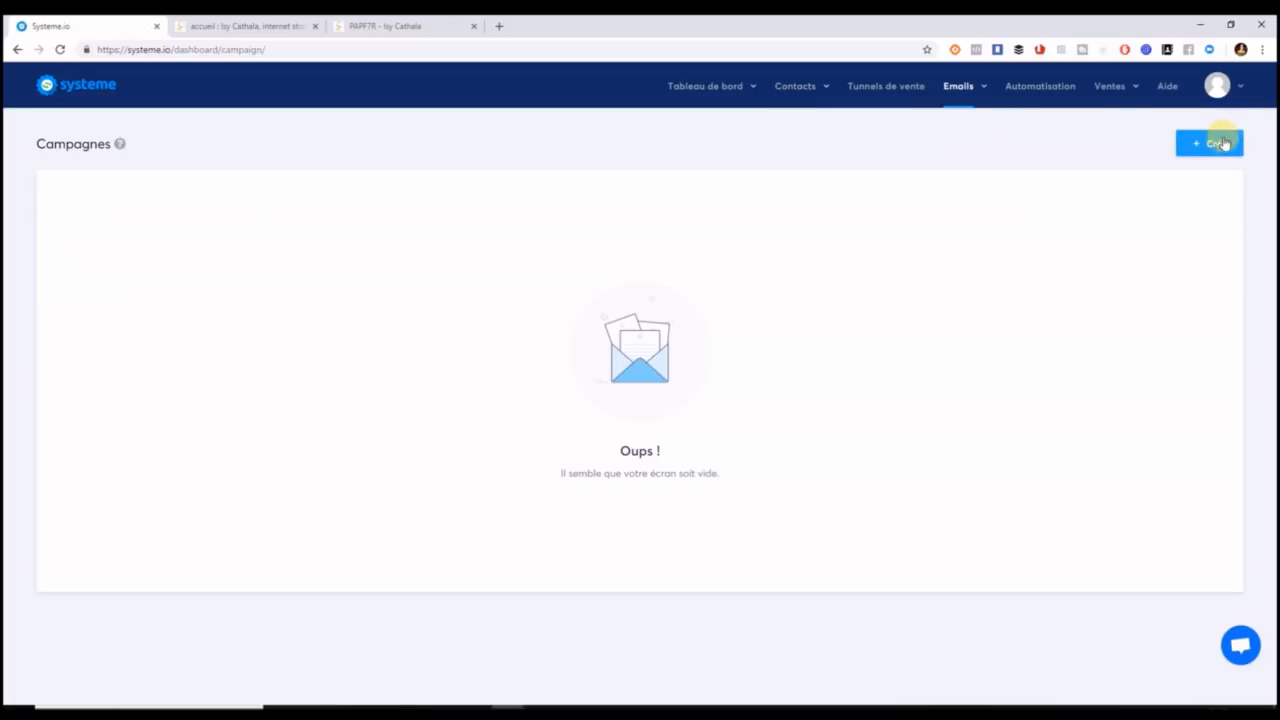
click(1222, 144)
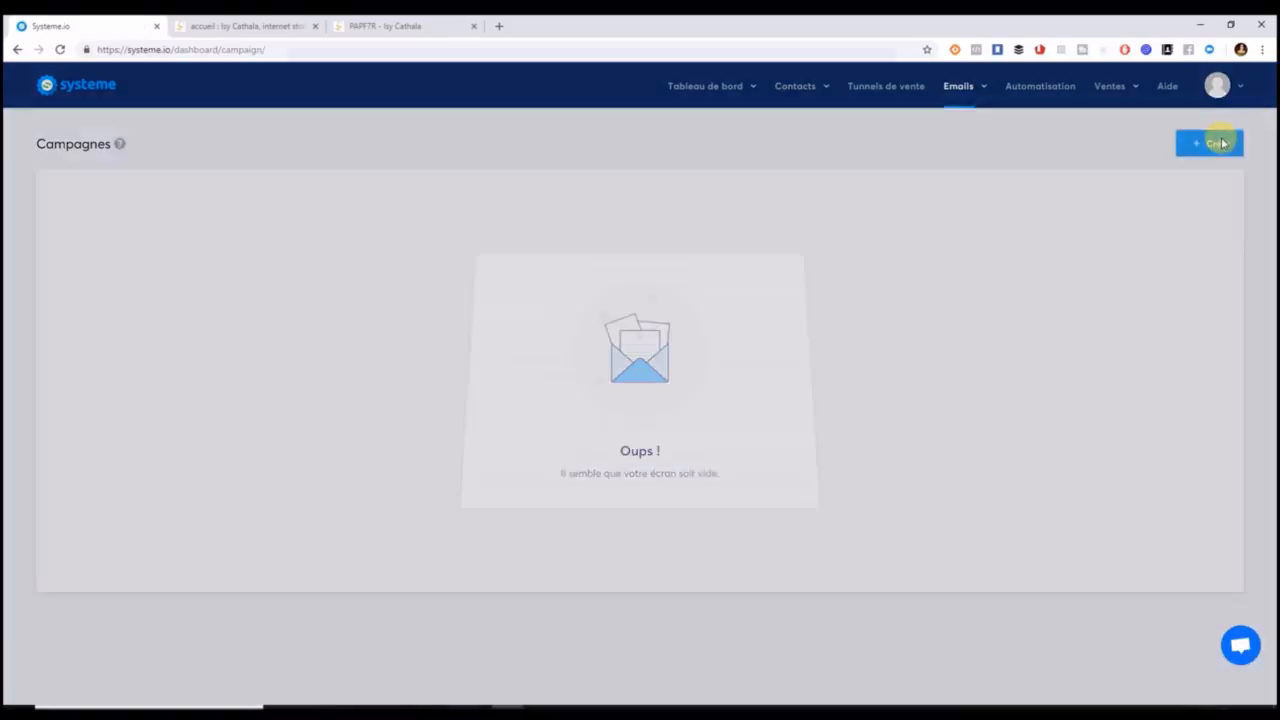
click(694, 343)
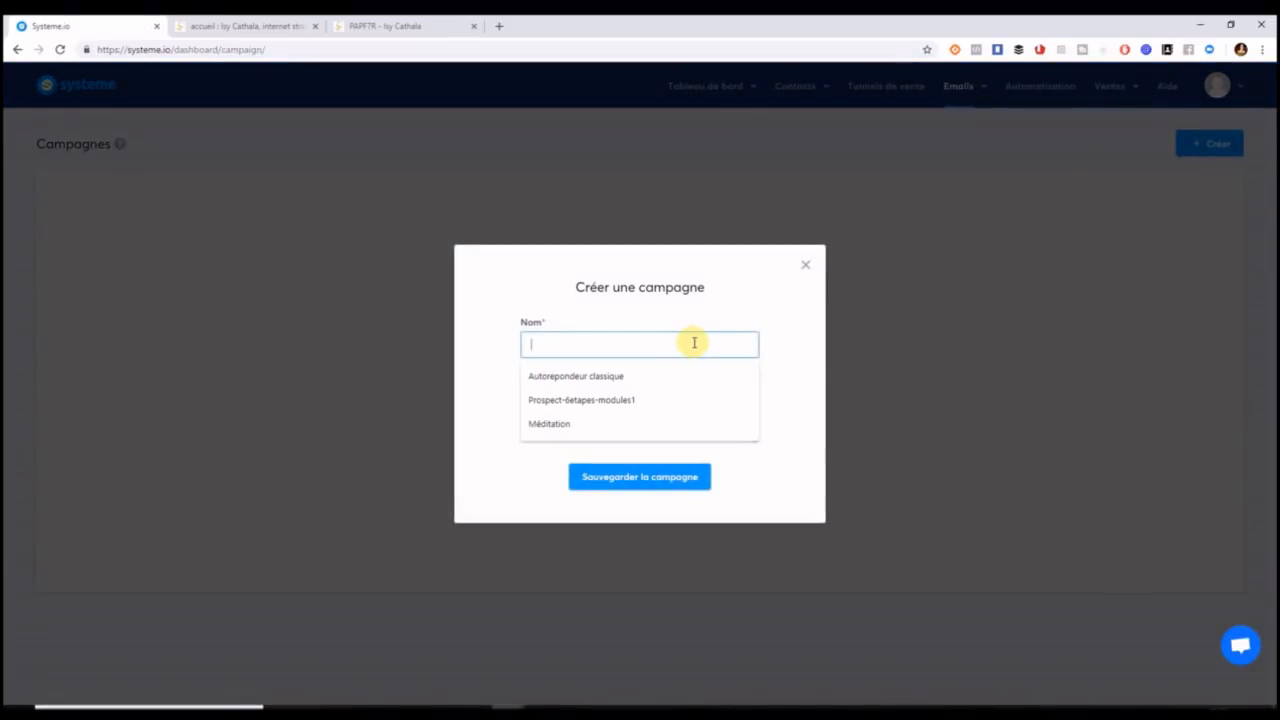
click(643, 386)
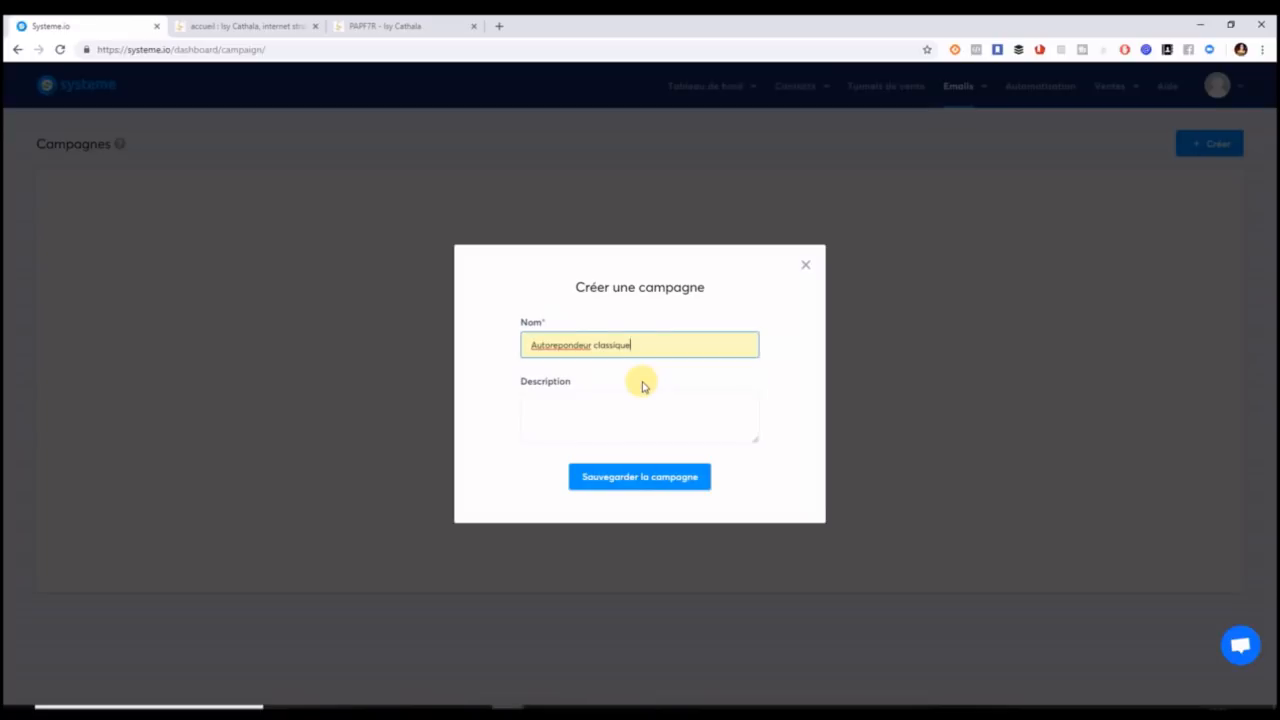
right_click(564, 342)
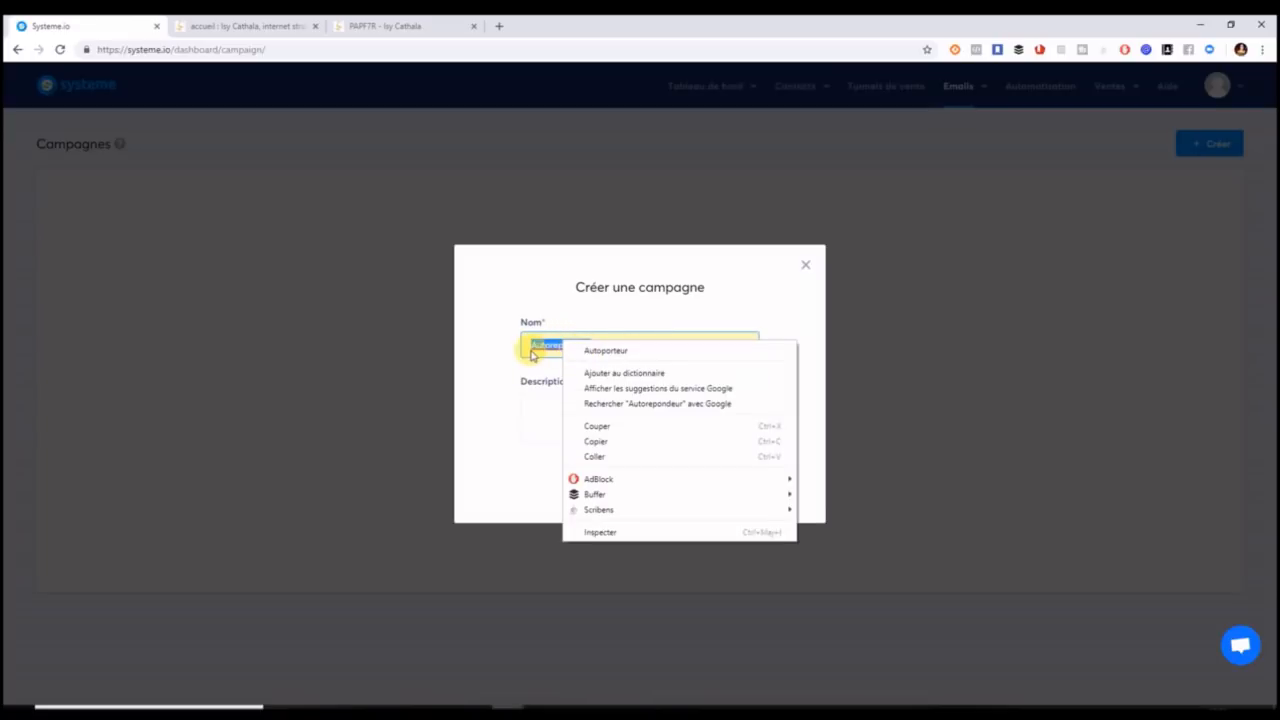
click(538, 345)
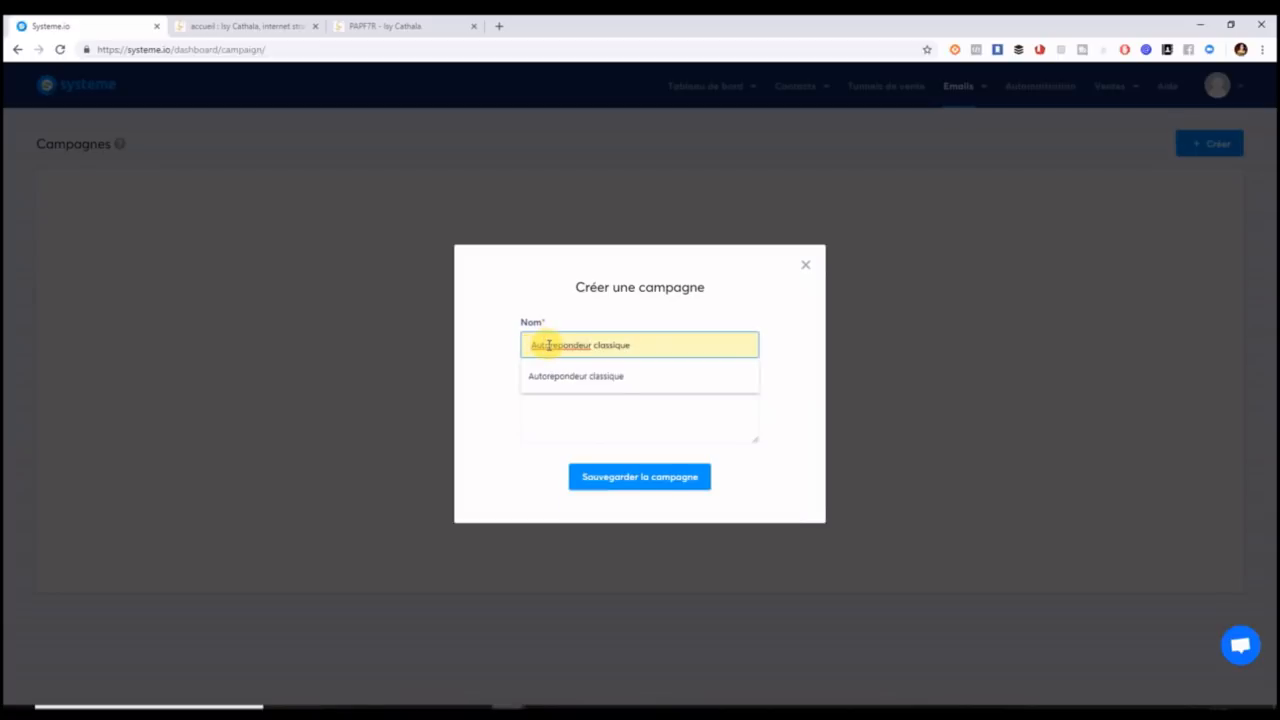
Correct the campaign name to 'Auto-répondeur' and save the campaign.
key(BackSpace)
text(o-)
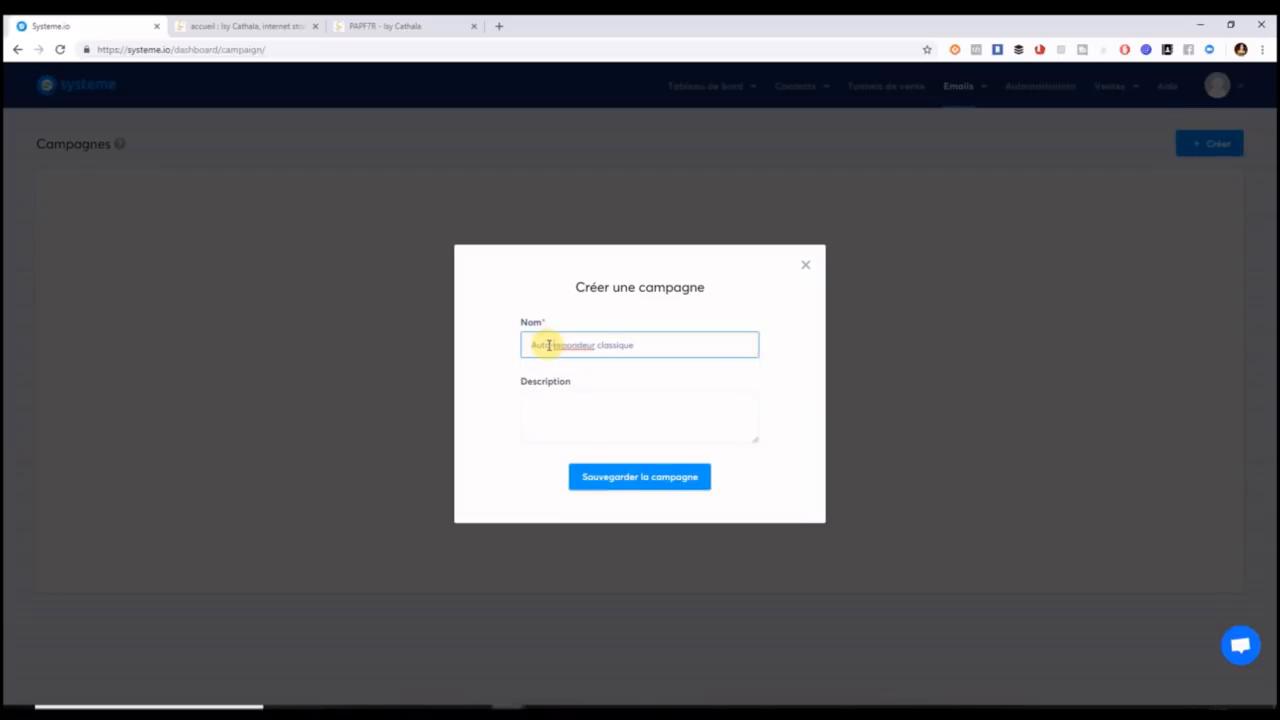
key(BackSpace)
text(é)
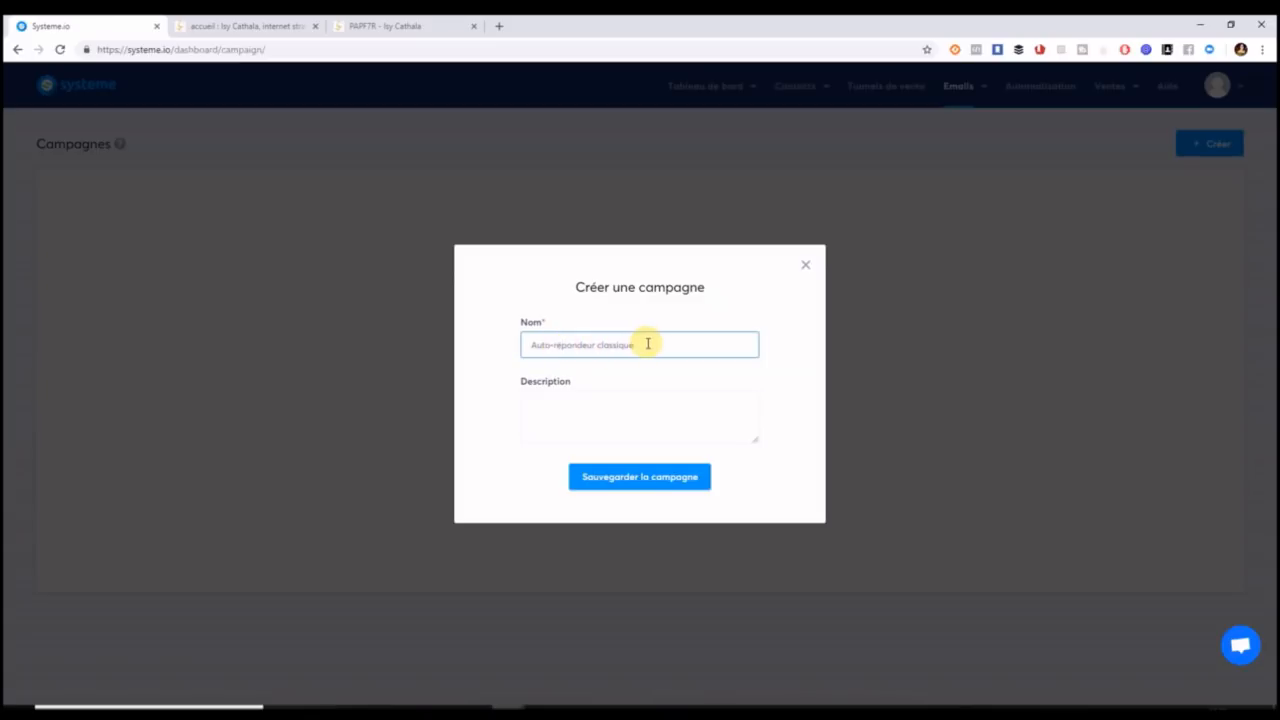
key(BackSpace)
key(BackSpace)
key(BackSpace)
key(BackSpace)
key(BackSpace)
key(BackSpace)
key(BackSpace)
click(595, 412)
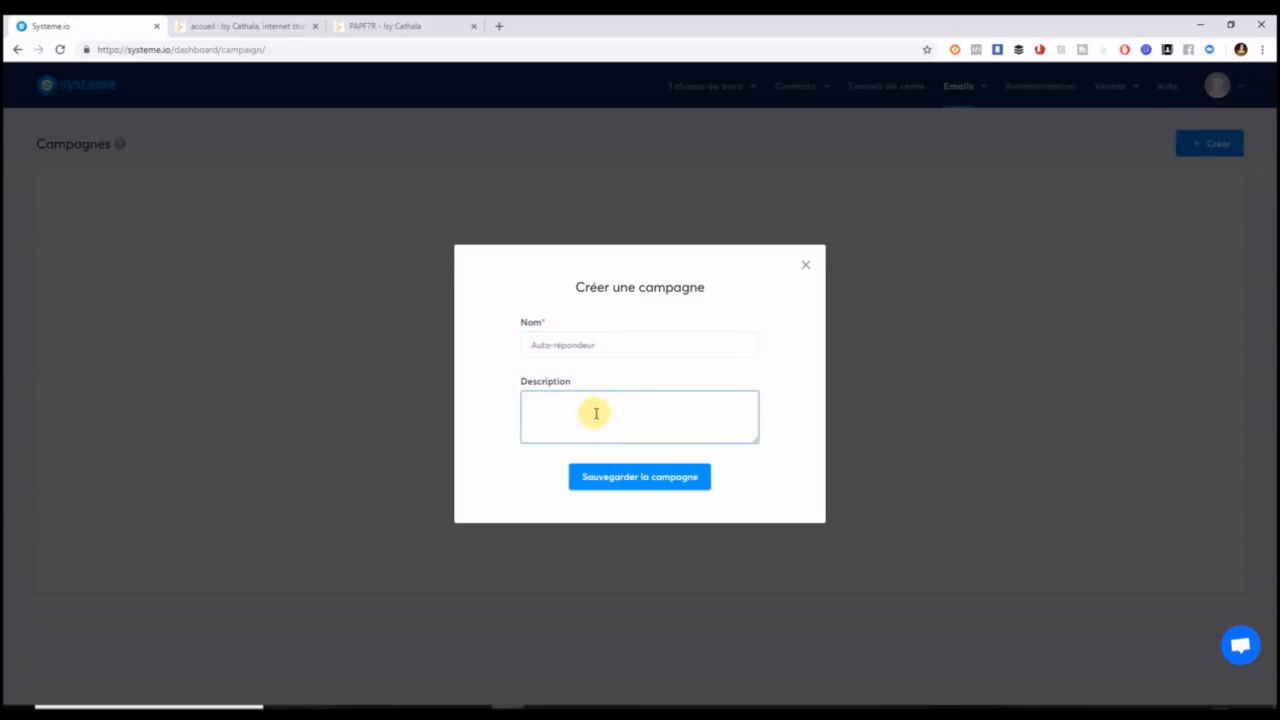
click(614, 473)
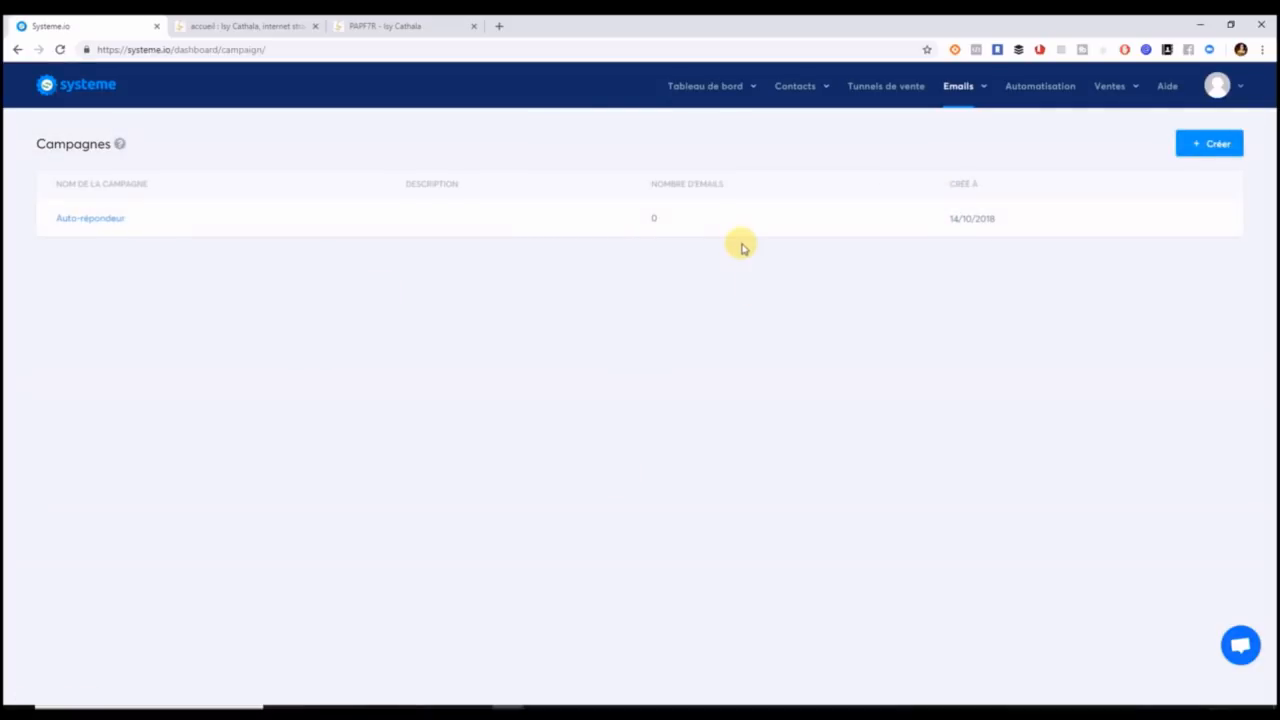
Create a 'Construisez votre audience' funnel named 'Guide - 7 étapes indispensable pour réussir sur internet'.
click(912, 88)
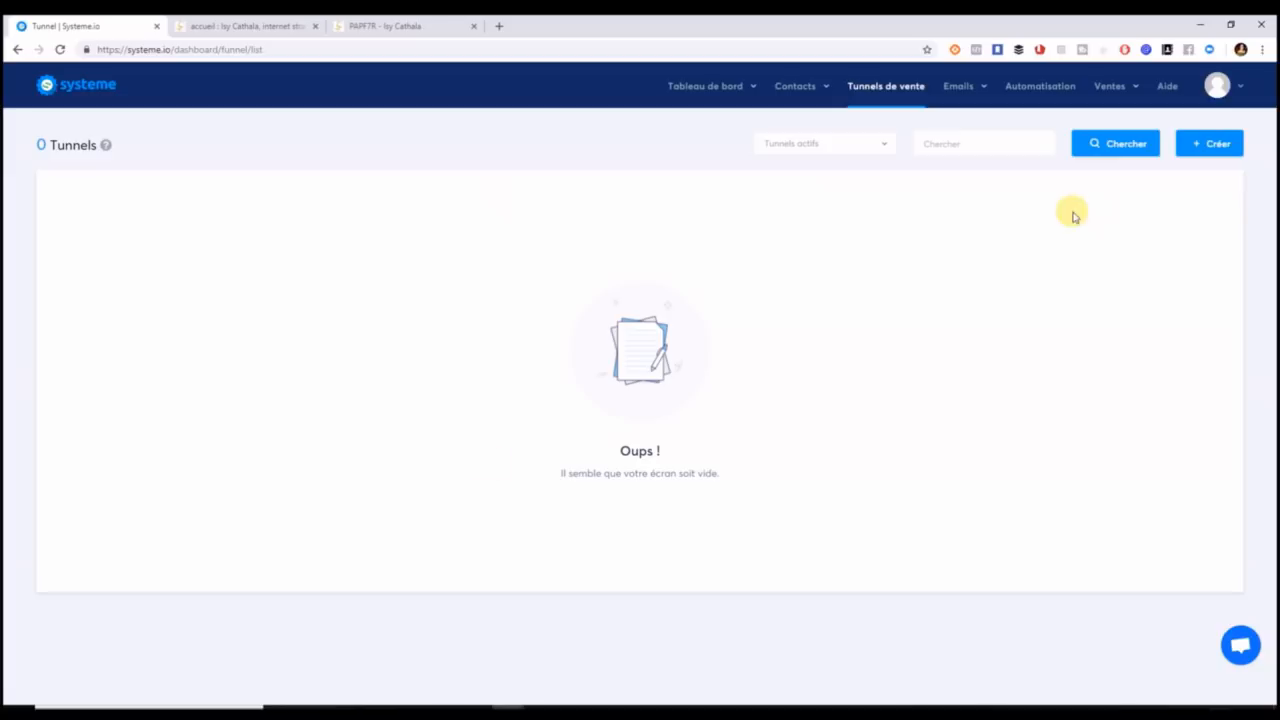
click(1214, 146)
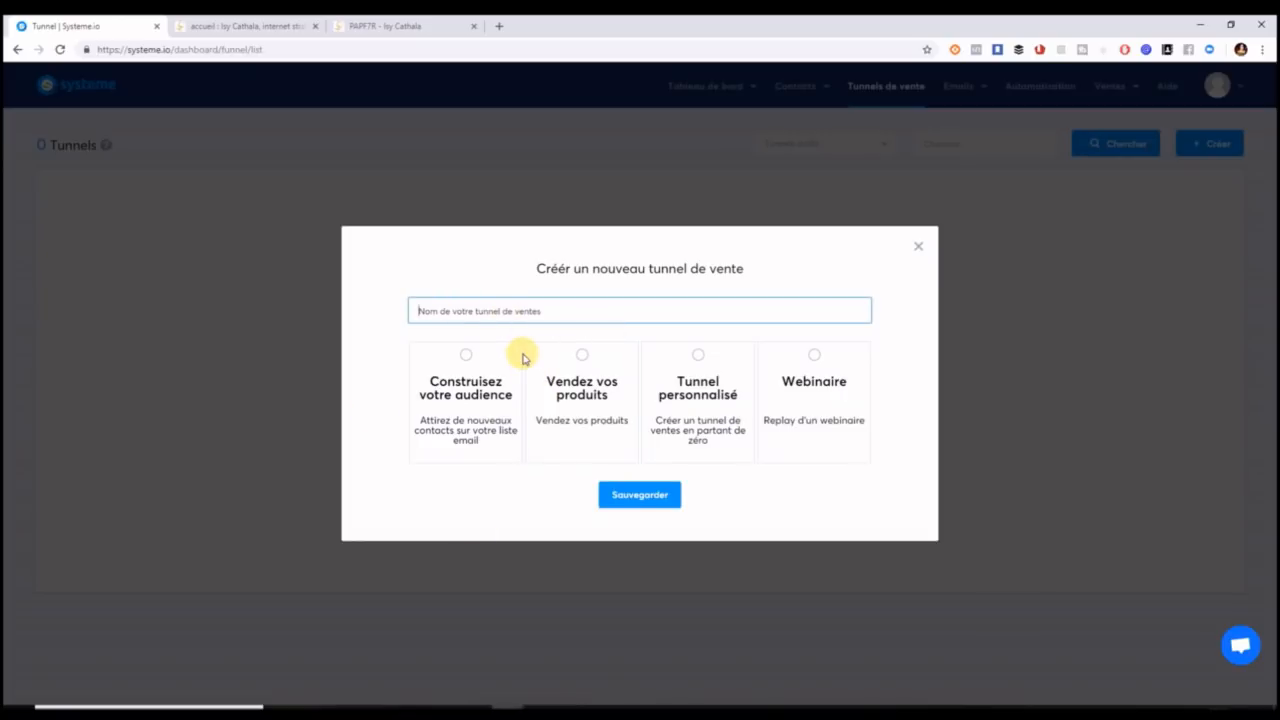
click(468, 356)
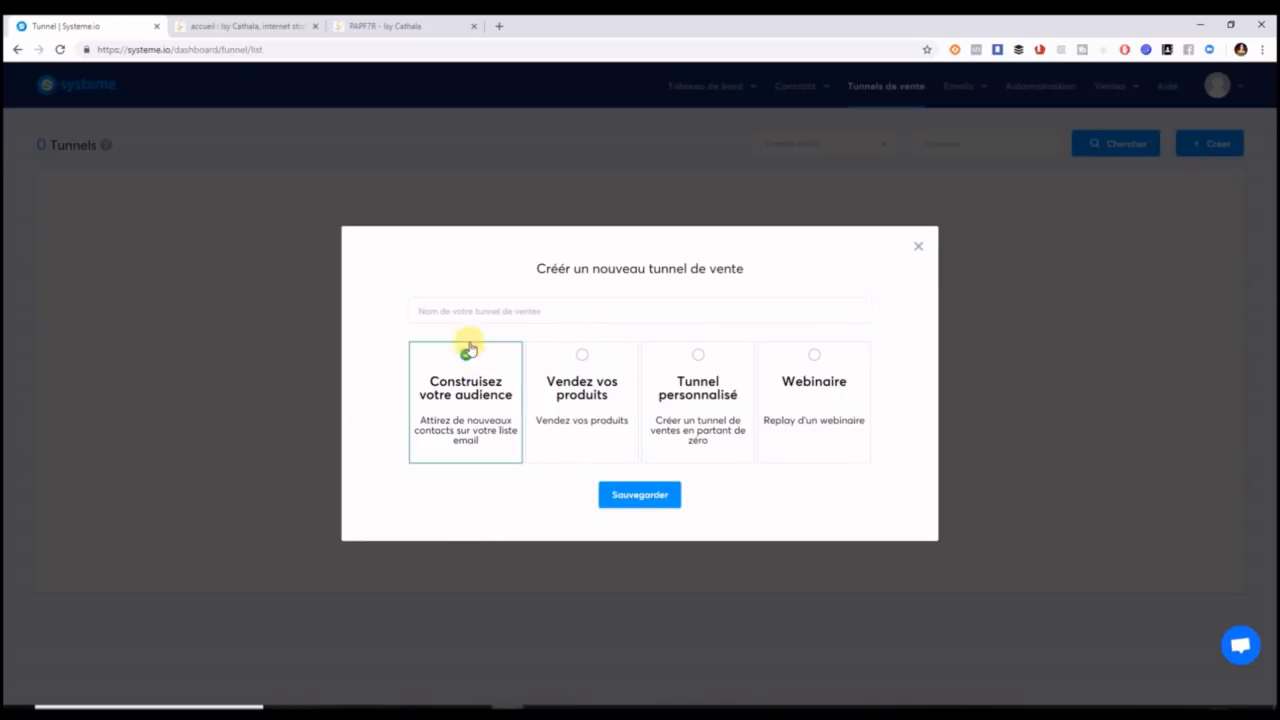
click(463, 314)
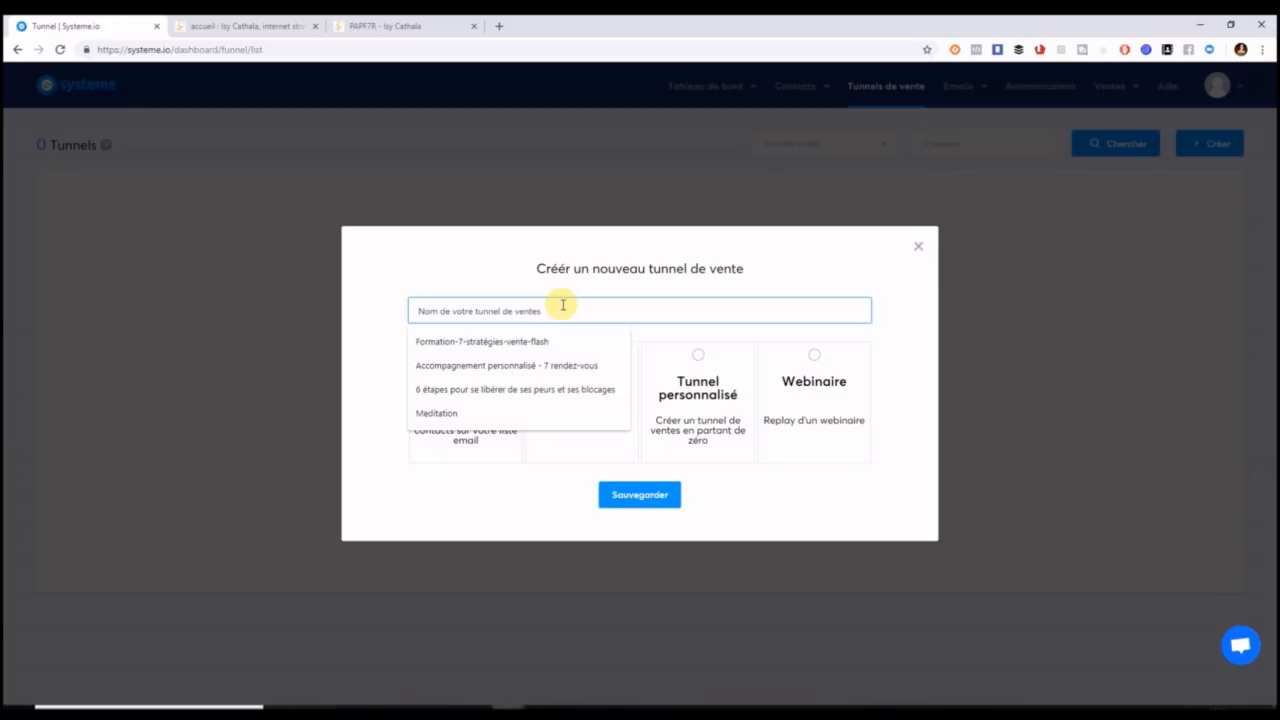
text(Essa)
key(BackSpace)
key(BackSpace)
key(BackSpace)
key(BackSpace)
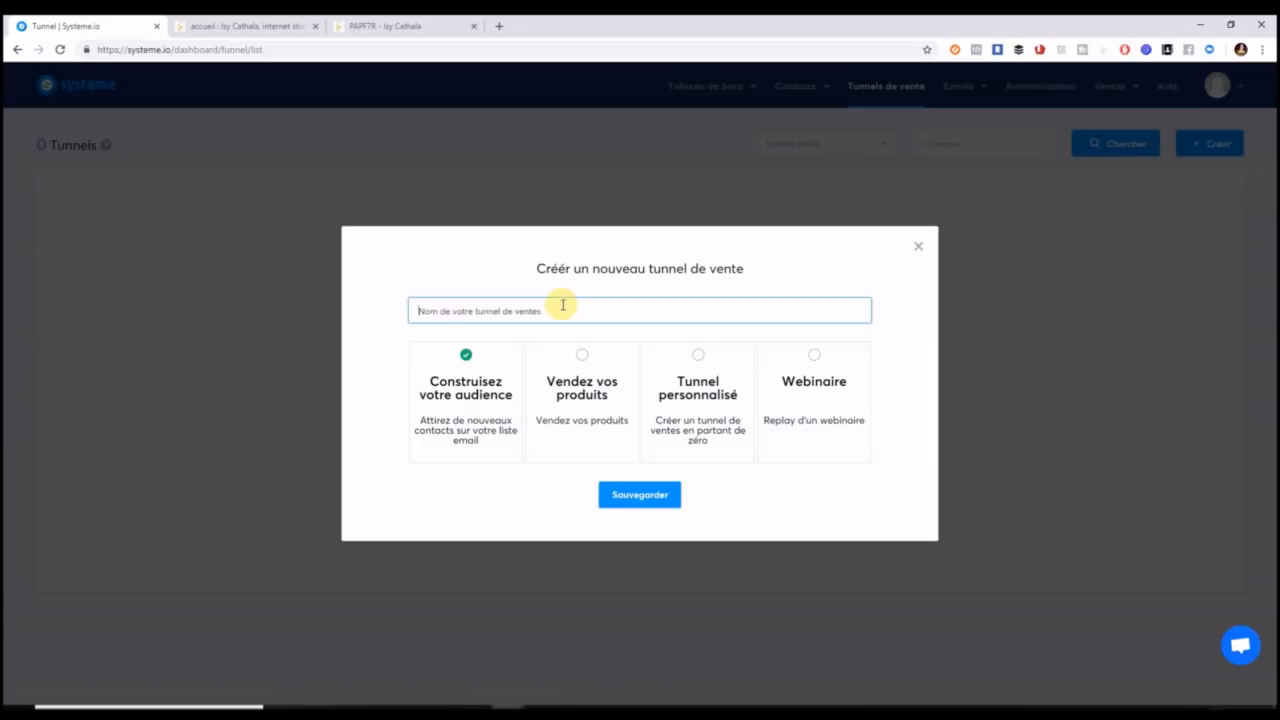
text(G)
text(uide)
text( - 7 etapes)
text( indispensable )
text(pour)
text( les)
text(ssi)
text(r sur )
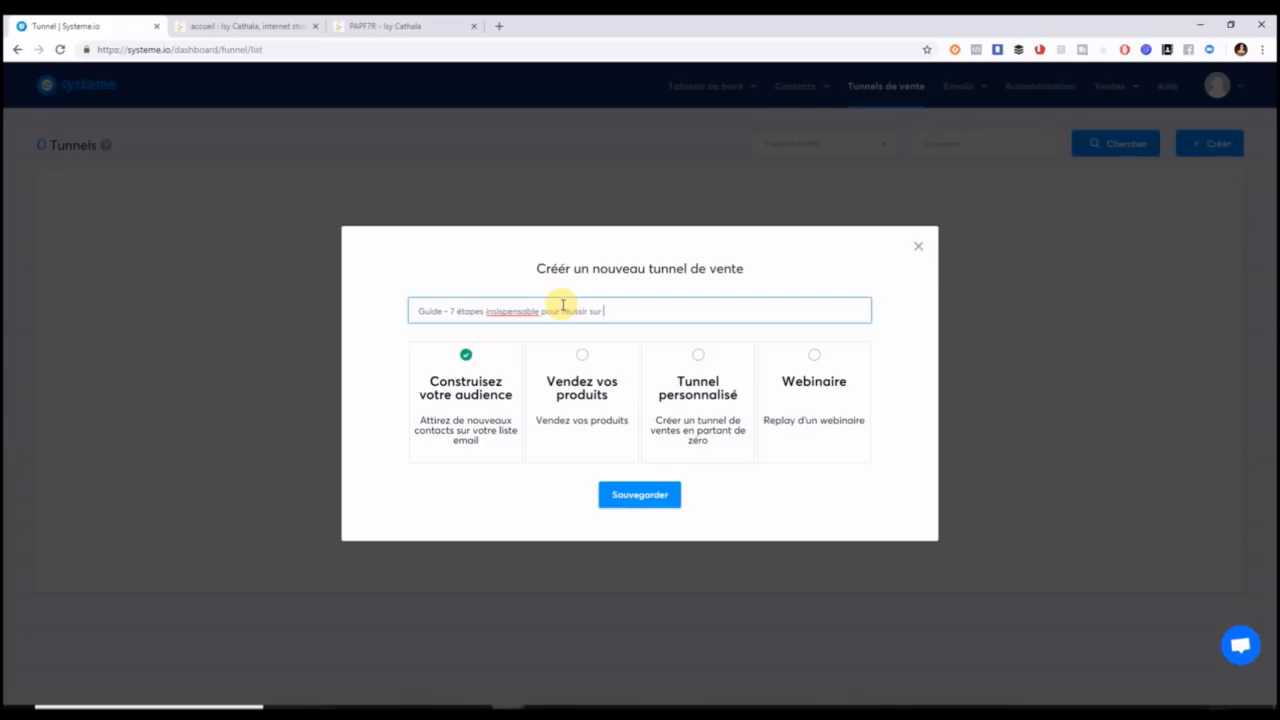
text(internet)
right_click(523, 313)
click(551, 323)
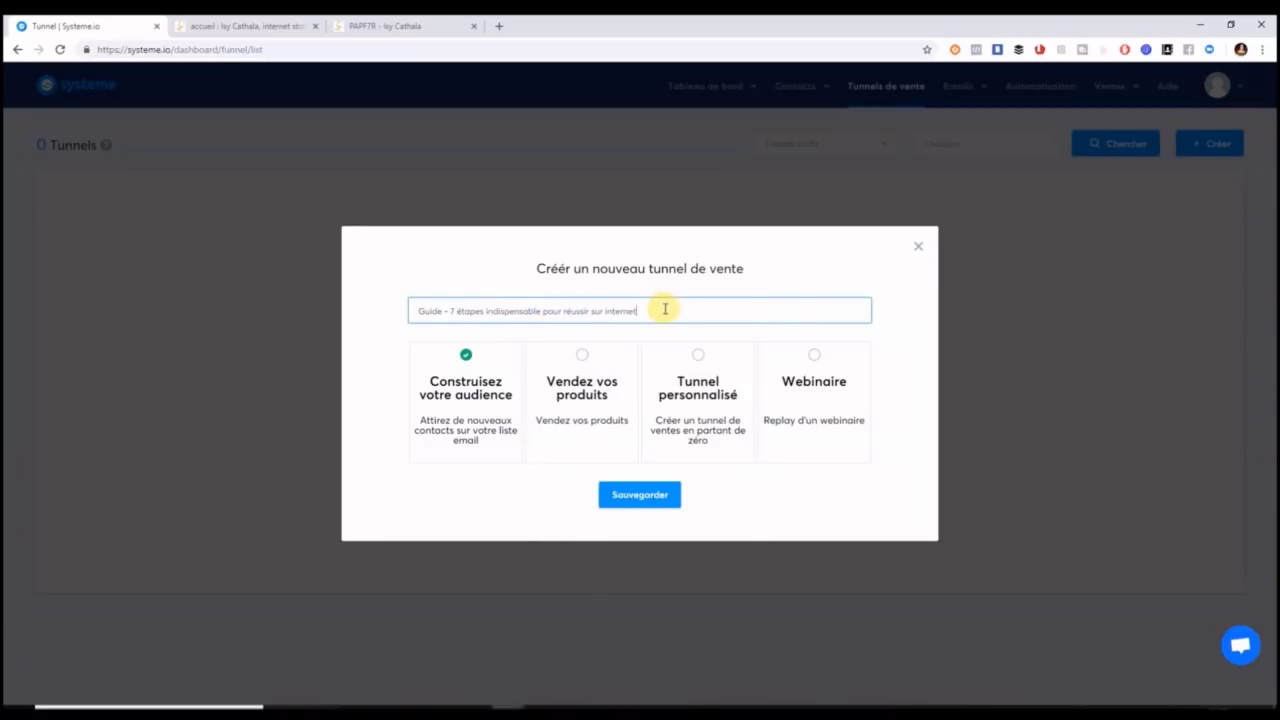
drag(664, 307, 403, 313)
key(ctrl+c)
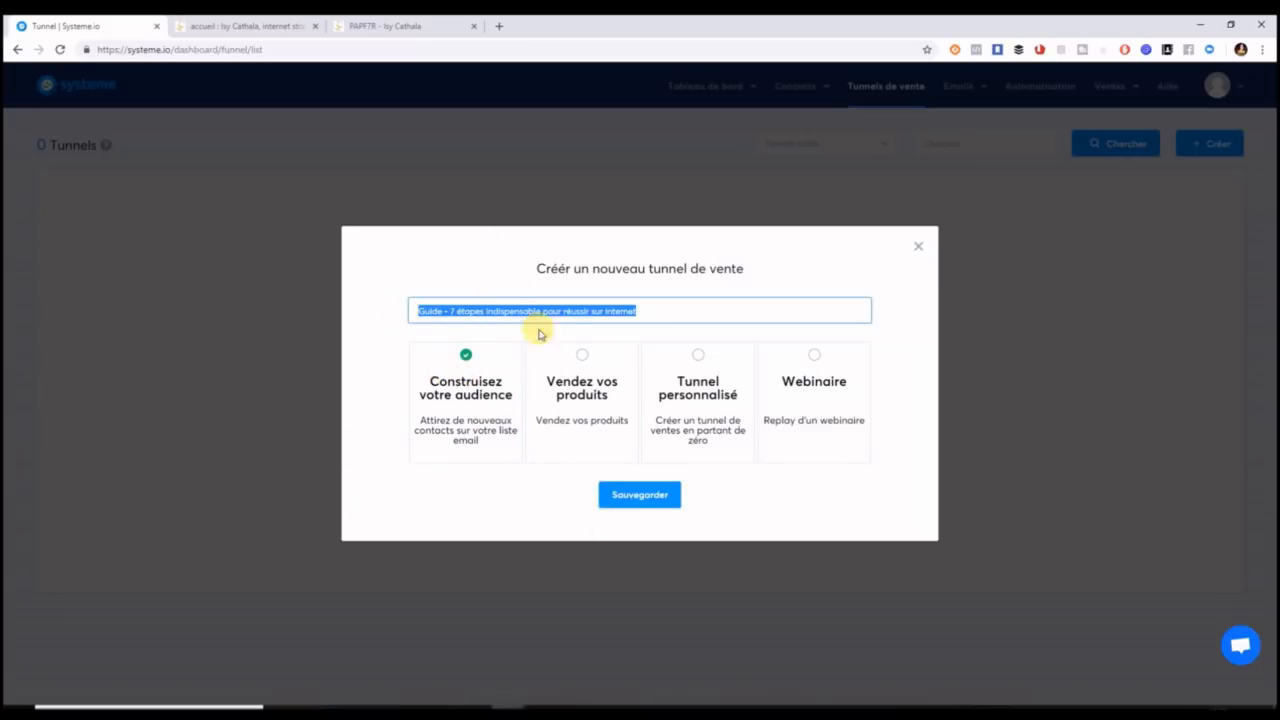
click(653, 508)
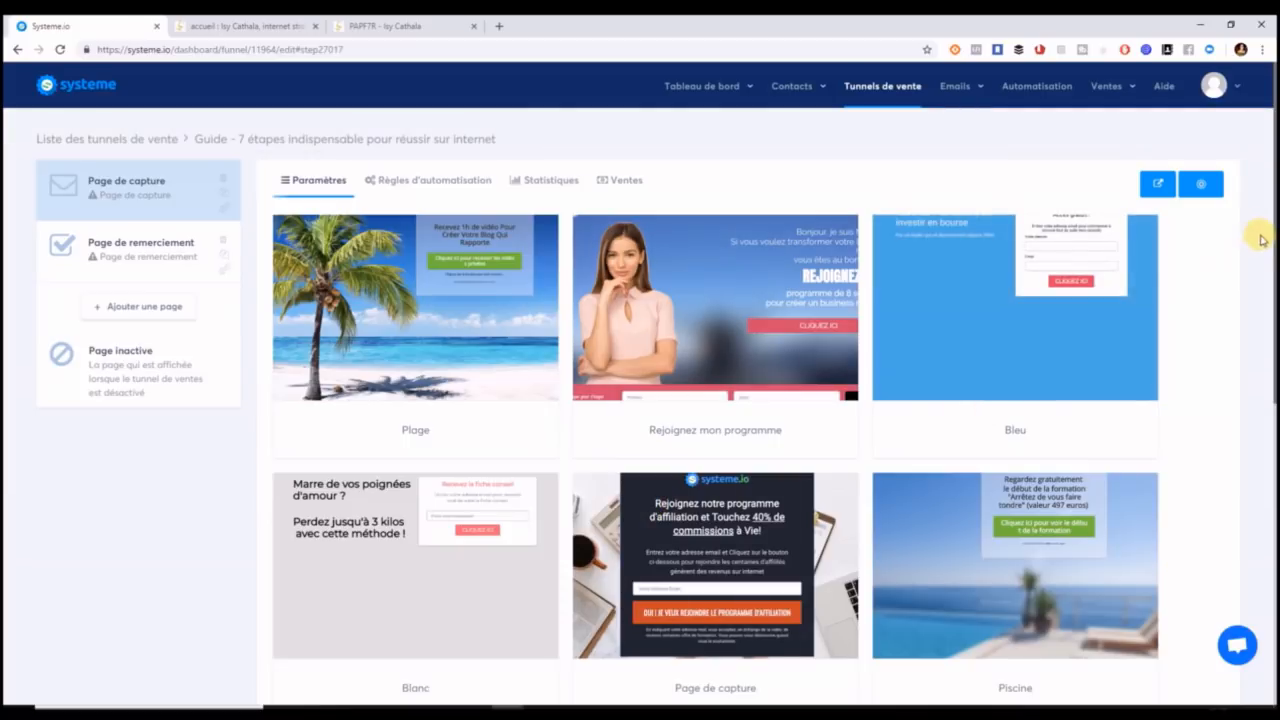
Browse the template gallery and apply the 'Bleu' template to the capture page.
mouse_move(1272, 232)
mouse_down()
mouse_move(1268, 480)
mouse_move(1268, 229)
mouse_up()
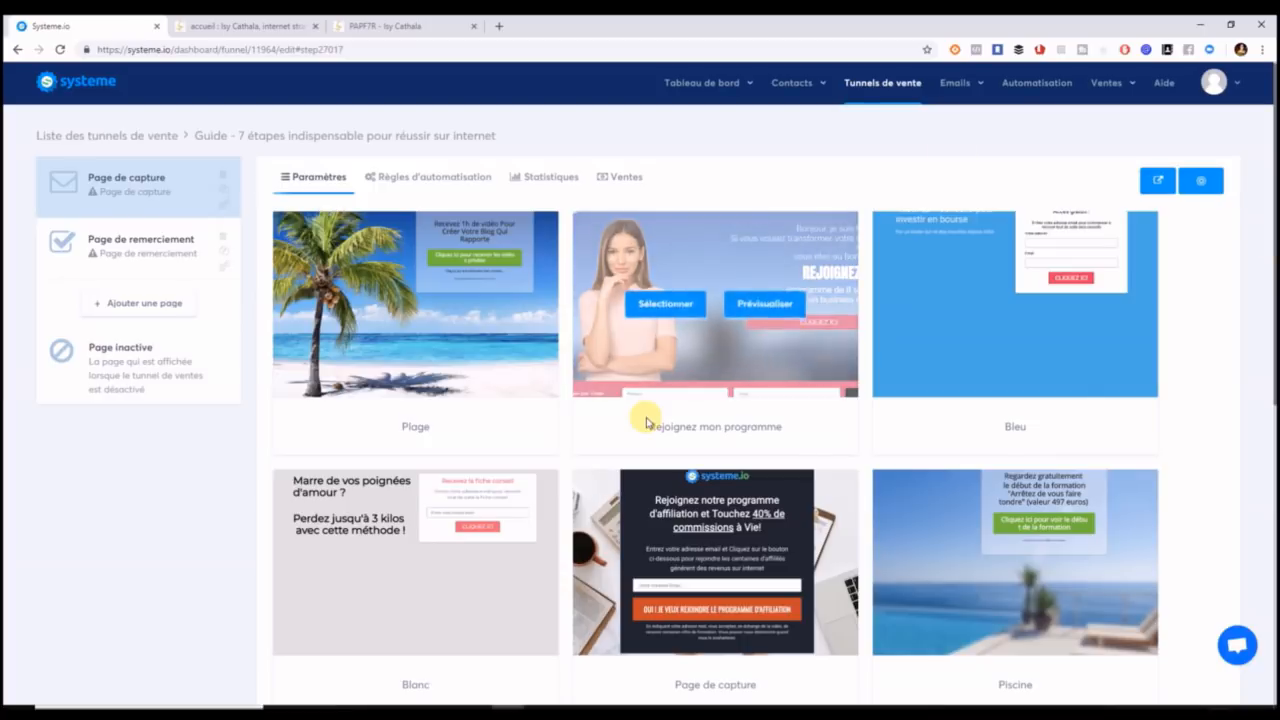
mouse_move(1274, 143)
mouse_down()
mouse_move(1271, 404)
mouse_move(1267, 165)
mouse_up()
mouse_move(499, 284)
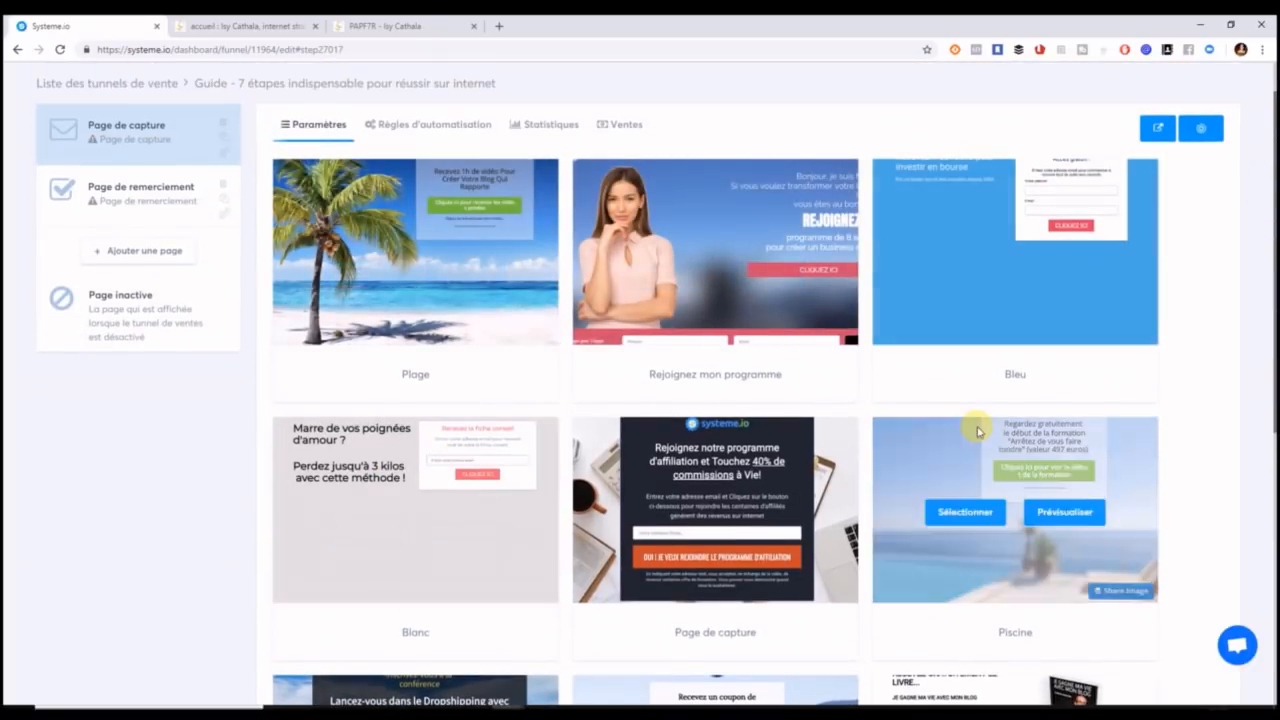
drag(1272, 212, 1270, 460)
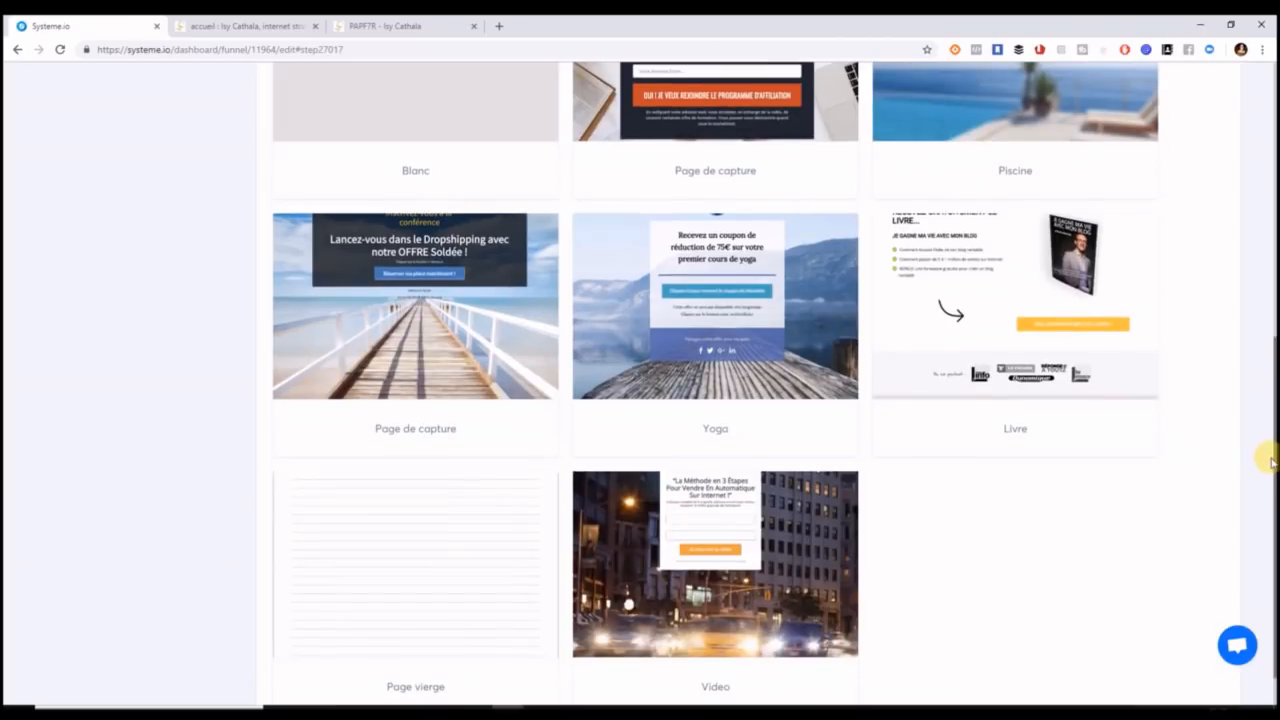
drag(1268, 460, 1273, 220)
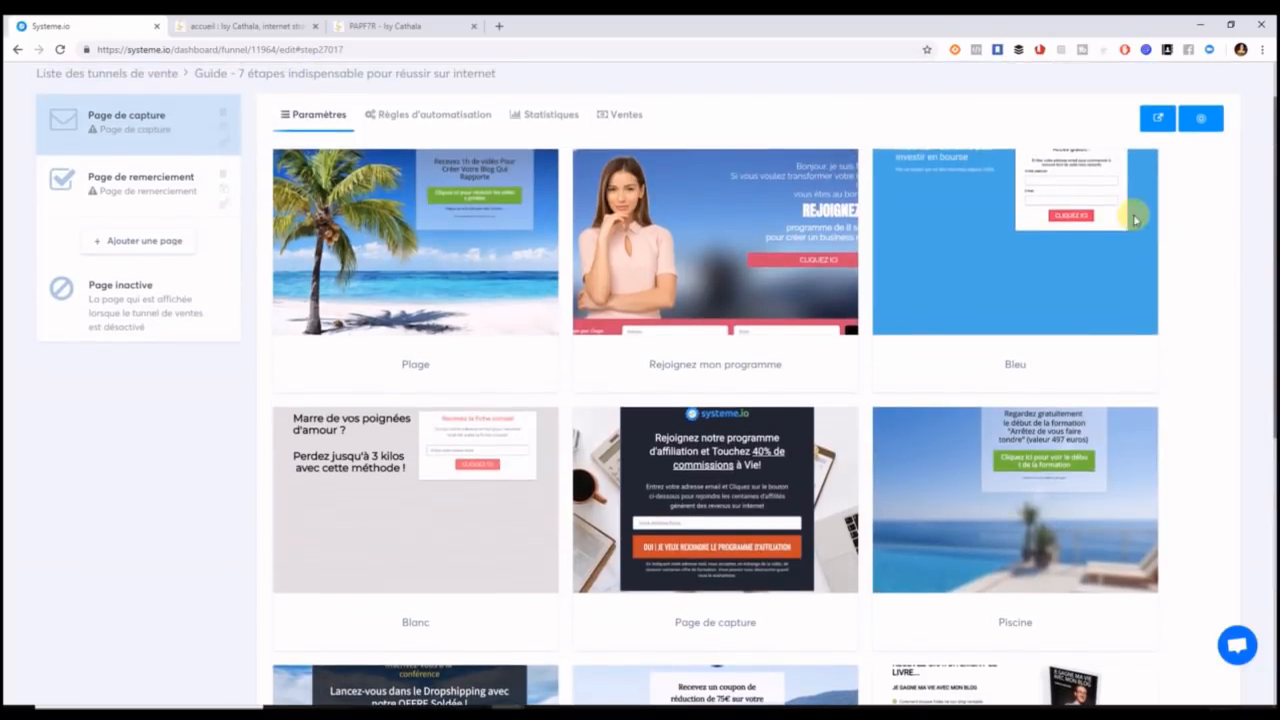
mouse_move(993, 295)
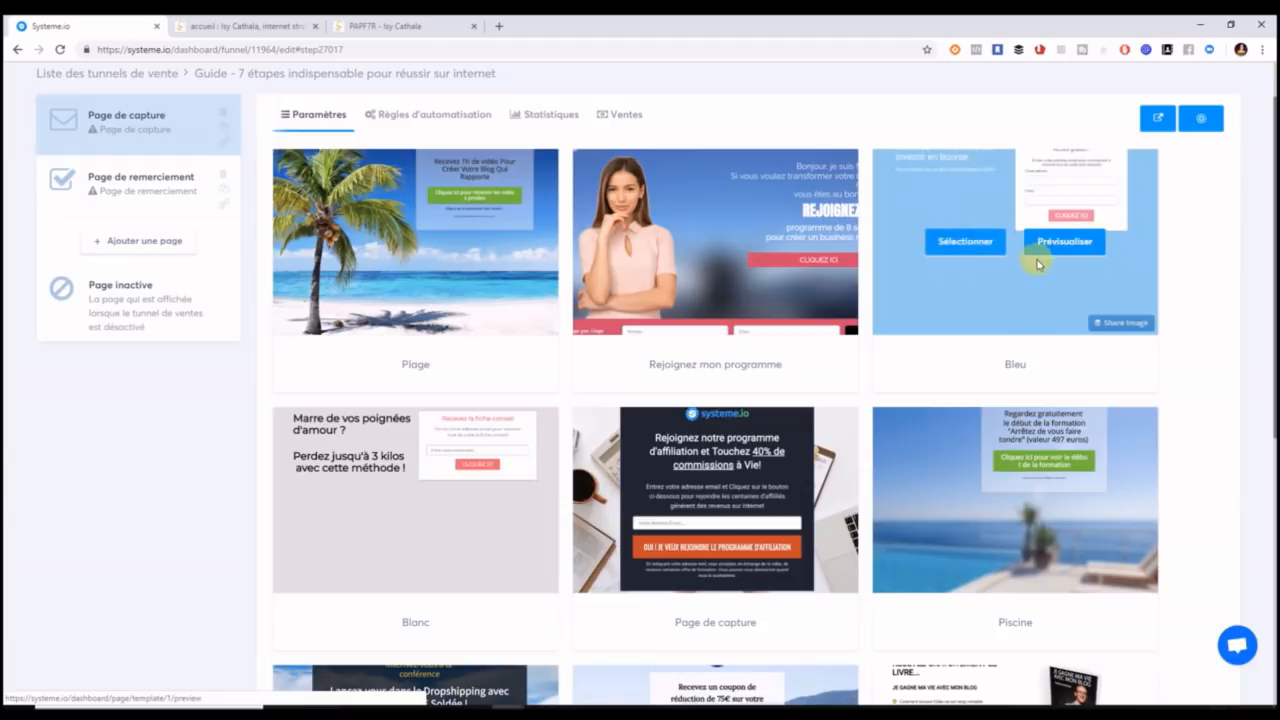
click(963, 251)
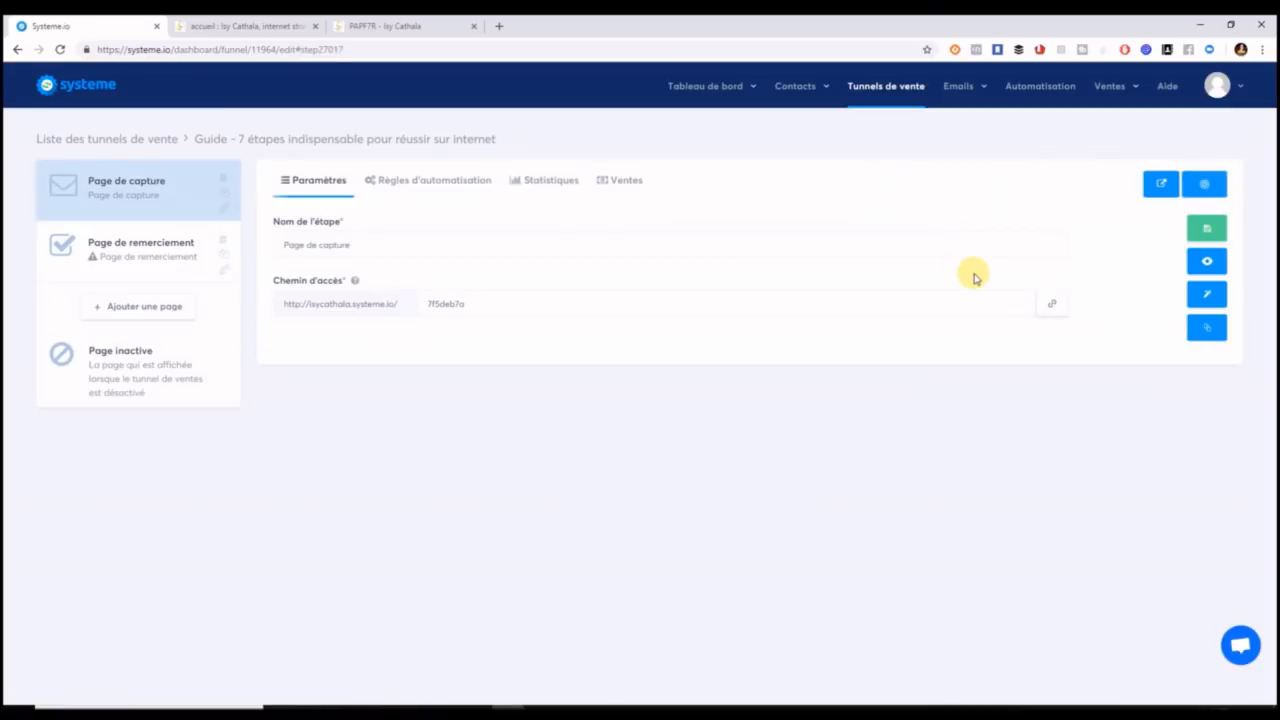
Paste the guide title as both the step name and access path, then save.
click(792, 252)
drag(374, 251, 260, 247)
key(ctrl+v)
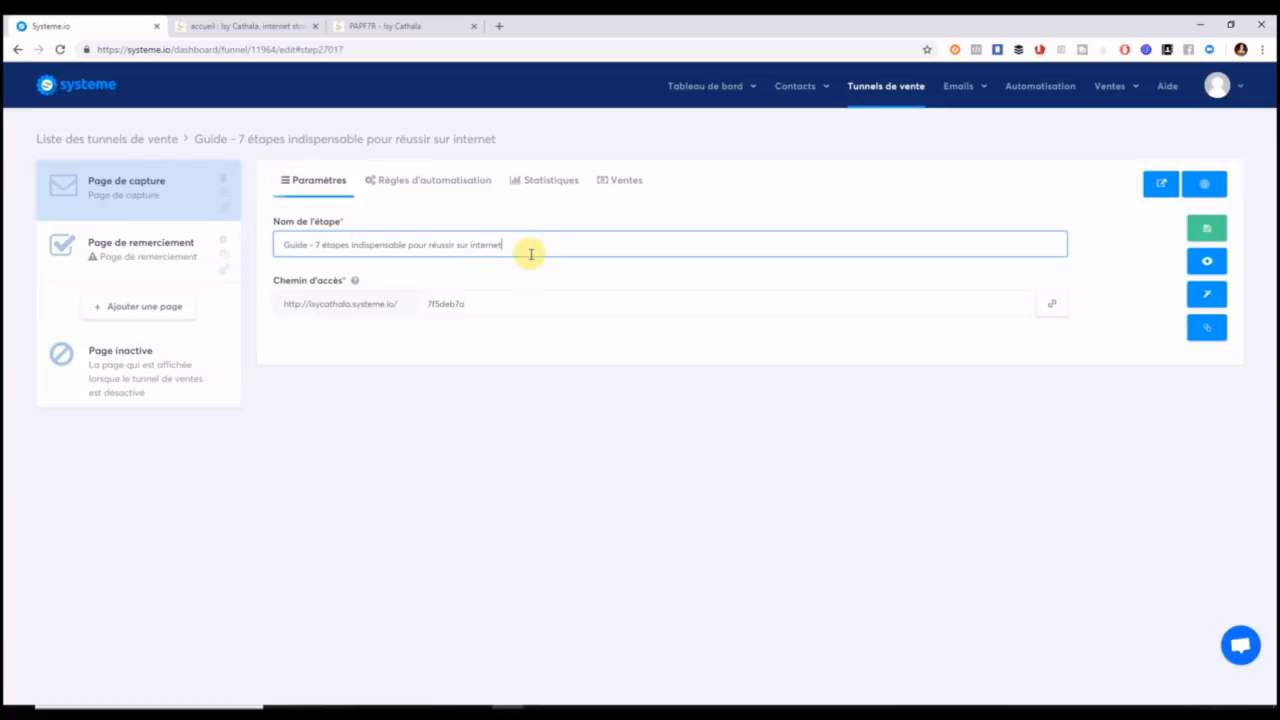
drag(482, 304, 429, 304)
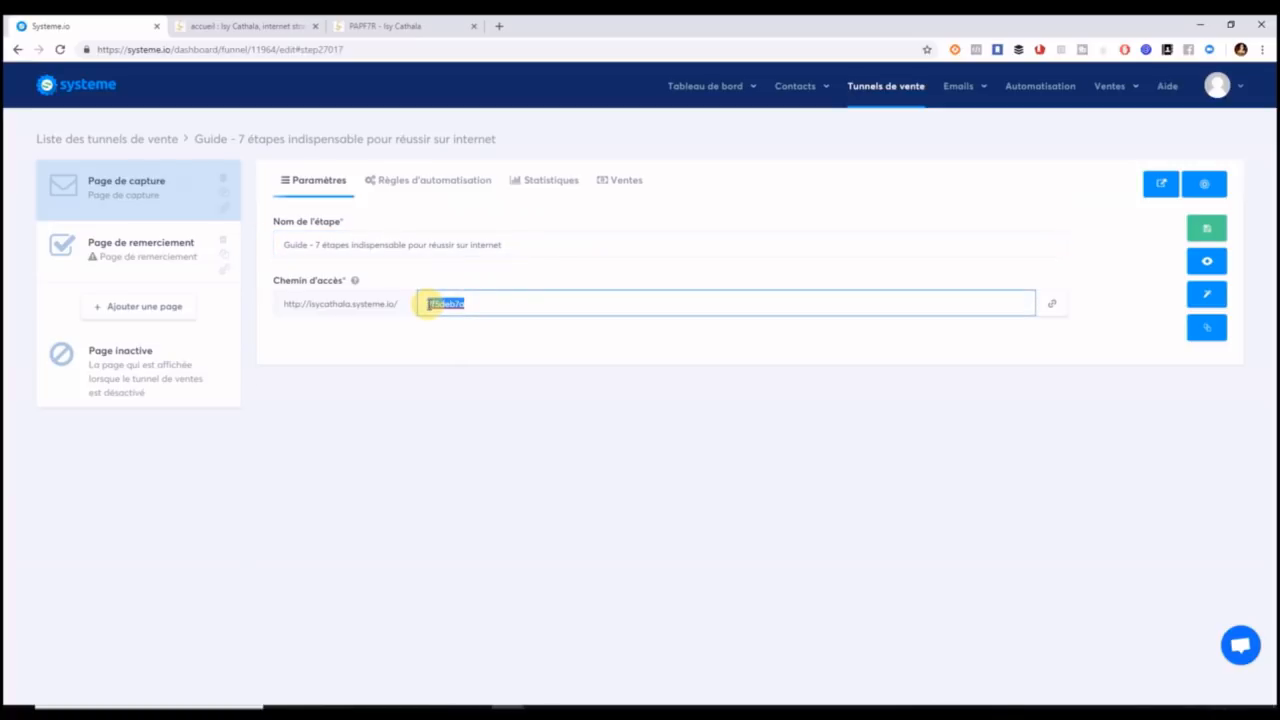
key(ctrl+v)
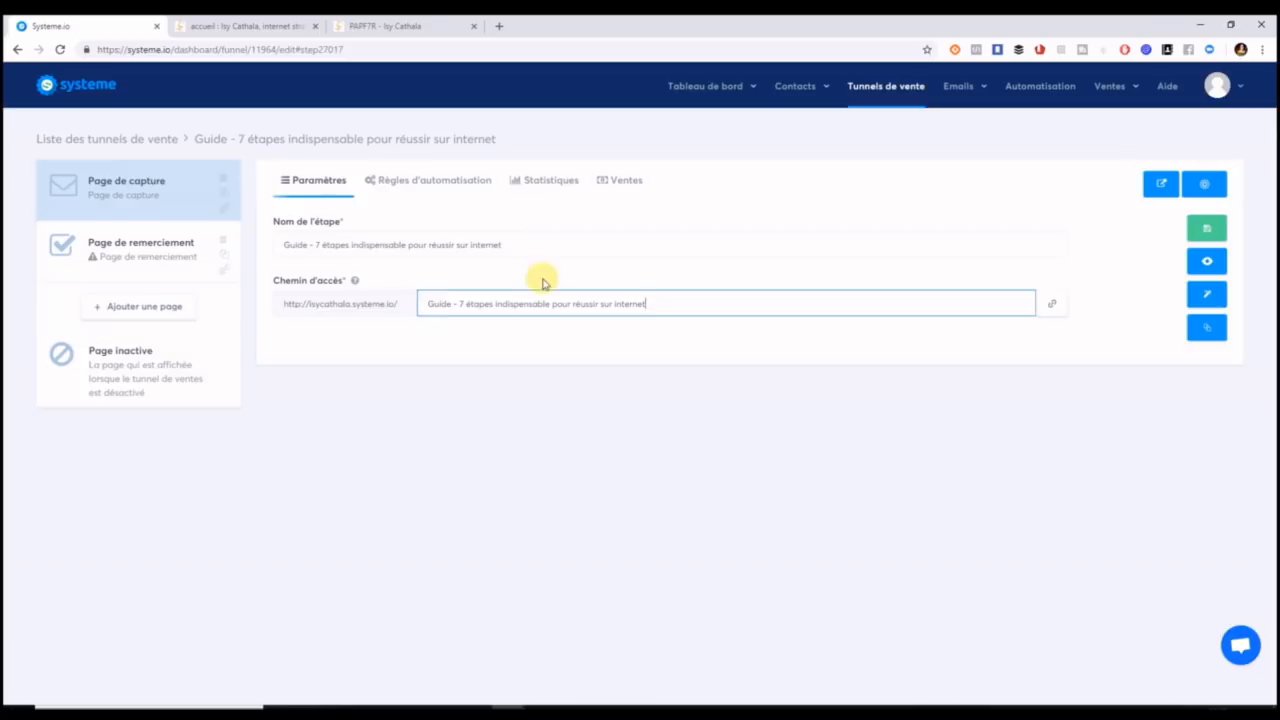
click(556, 238)
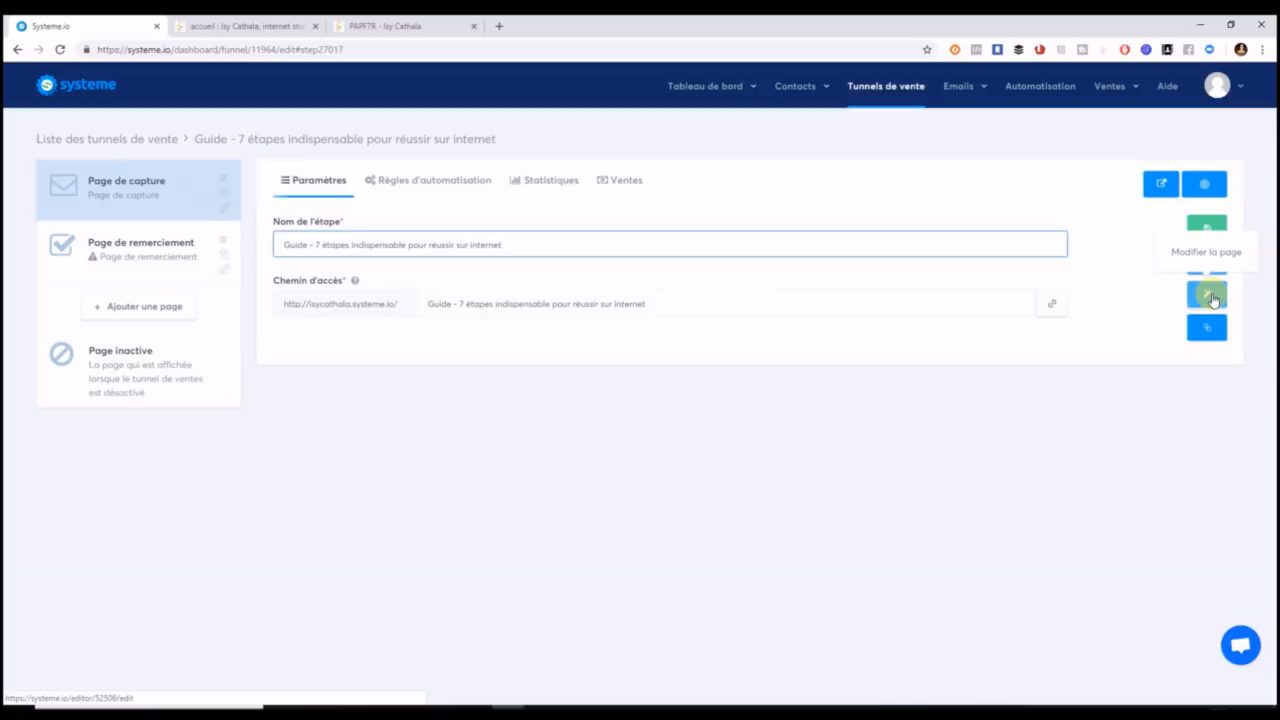
click(1205, 229)
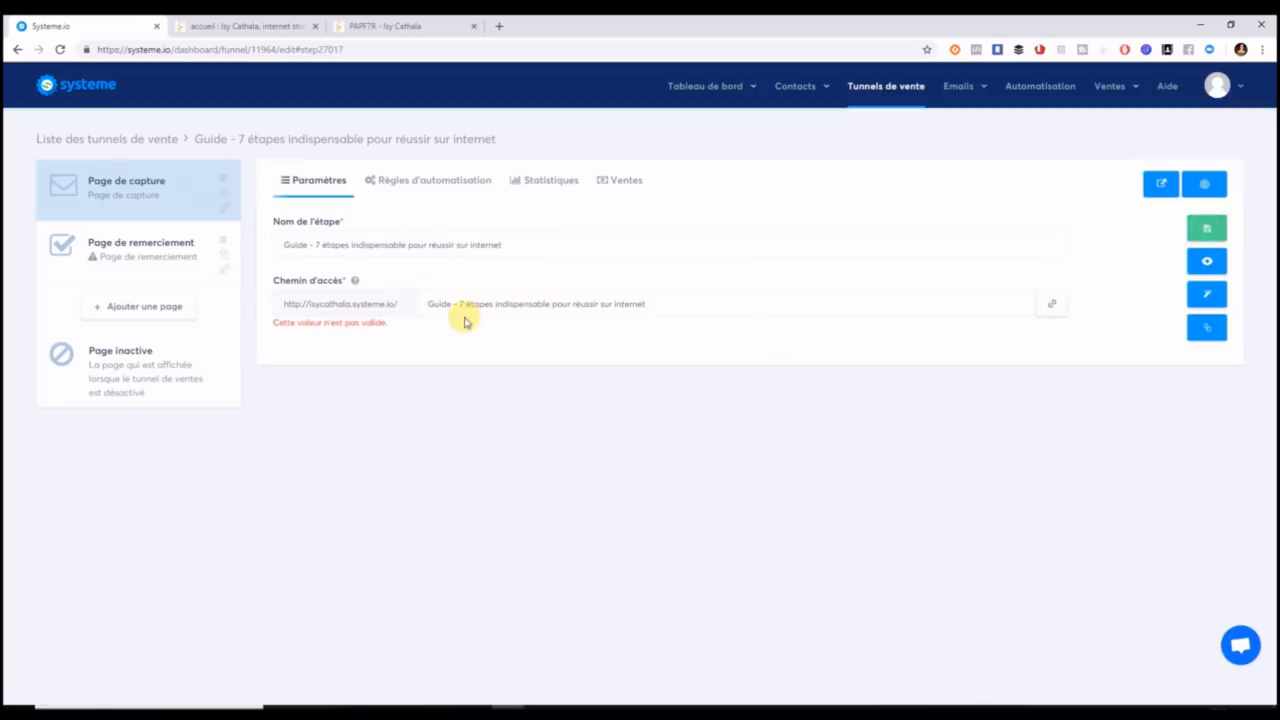
Remove the spaces and accented letter from the access path and save the settings.
click(452, 304)
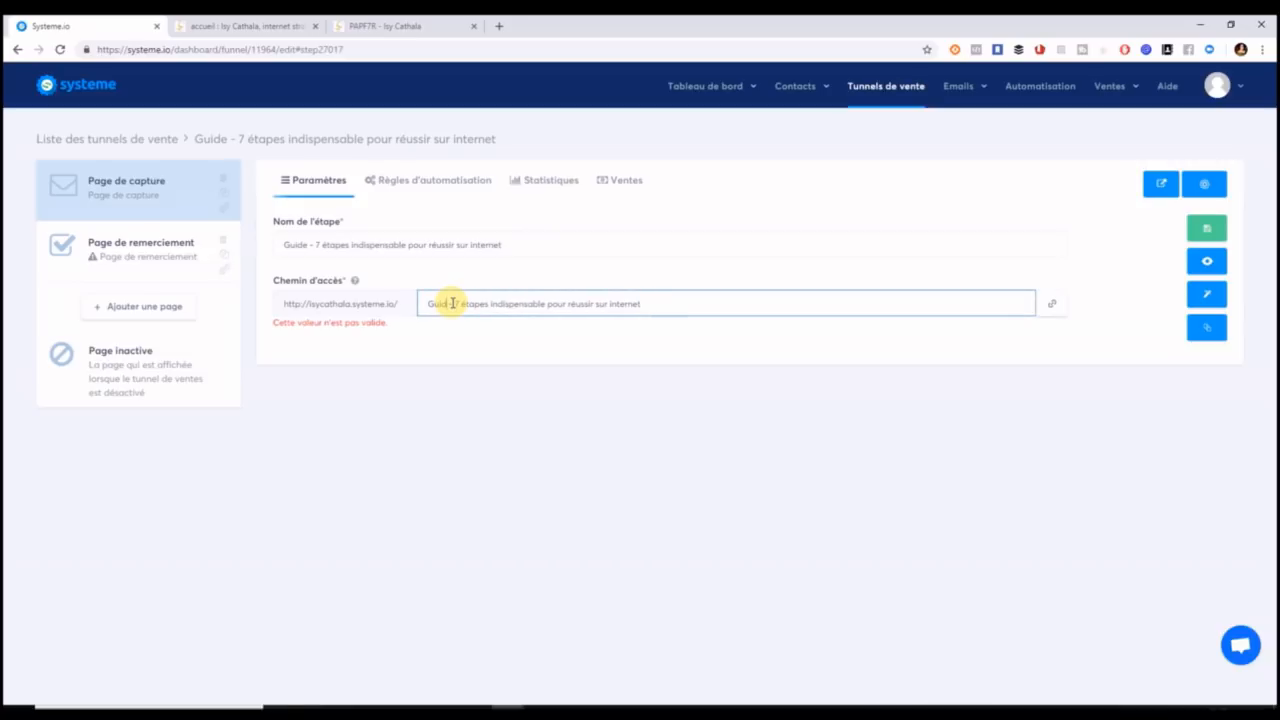
key(BackSpace)
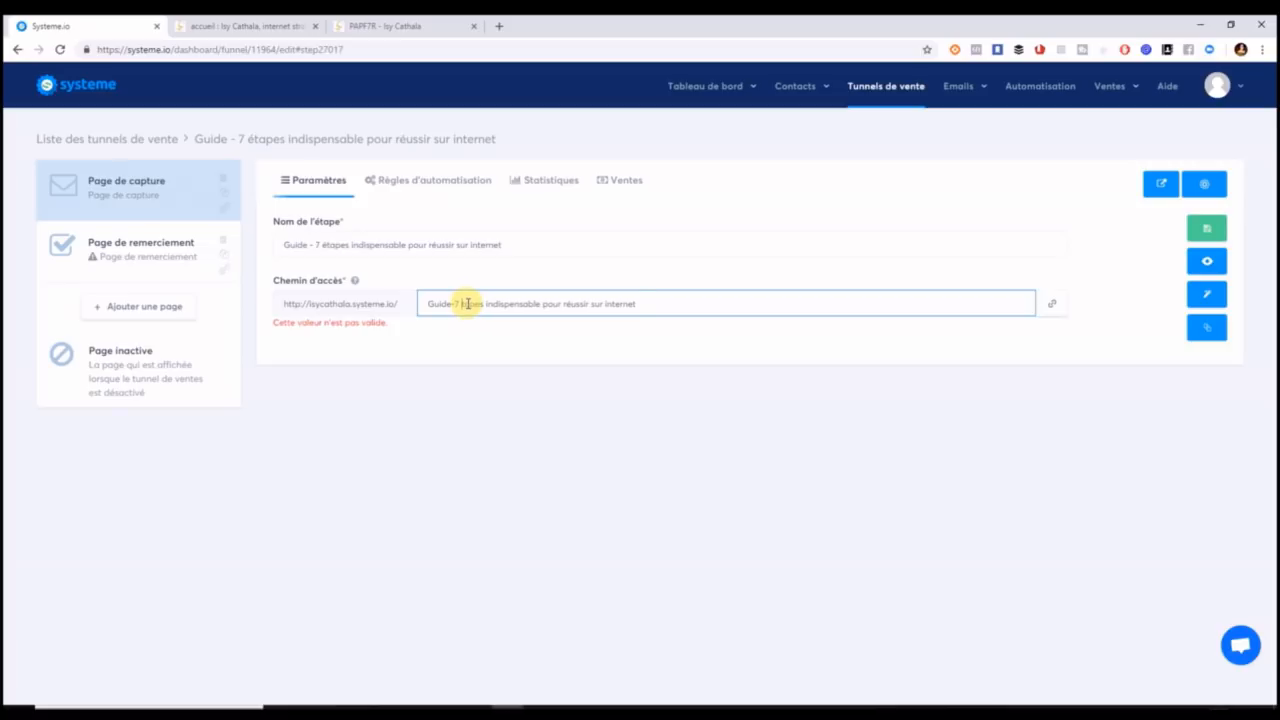
click(488, 303)
key(BackSpace)
click(544, 303)
key(BackSpace)
click(562, 303)
key(BackSpace)
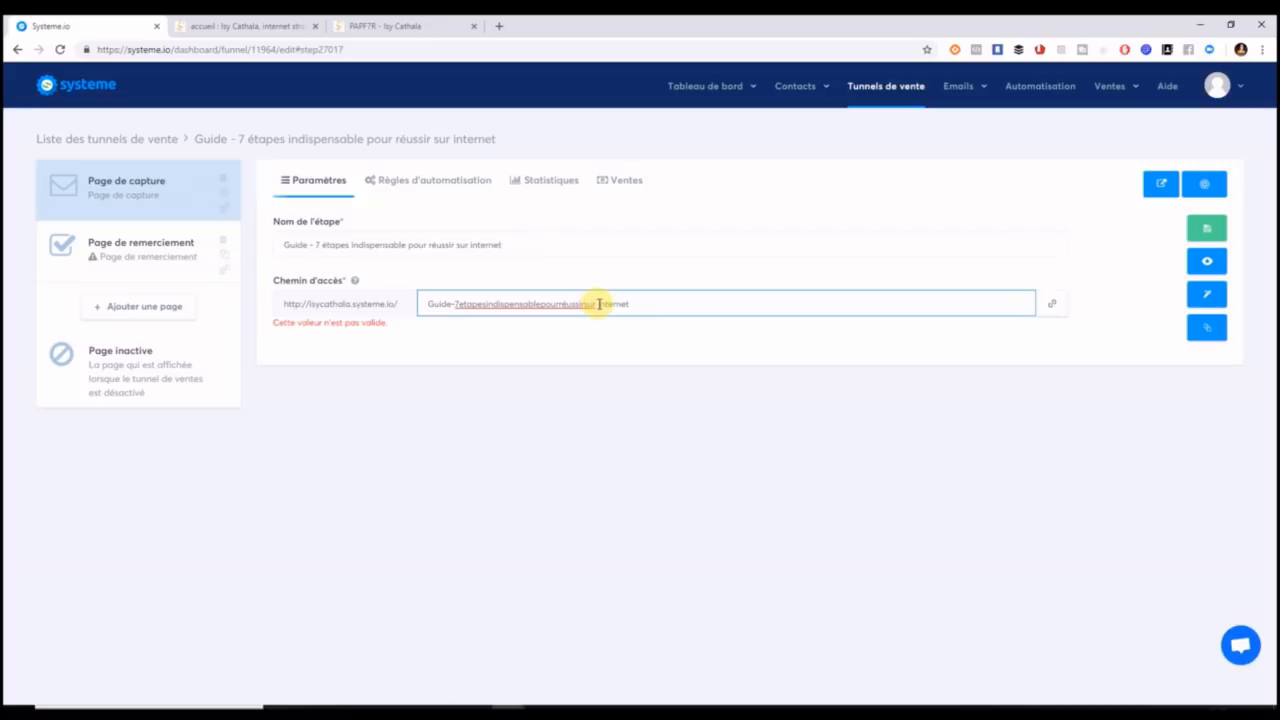
click(663, 308)
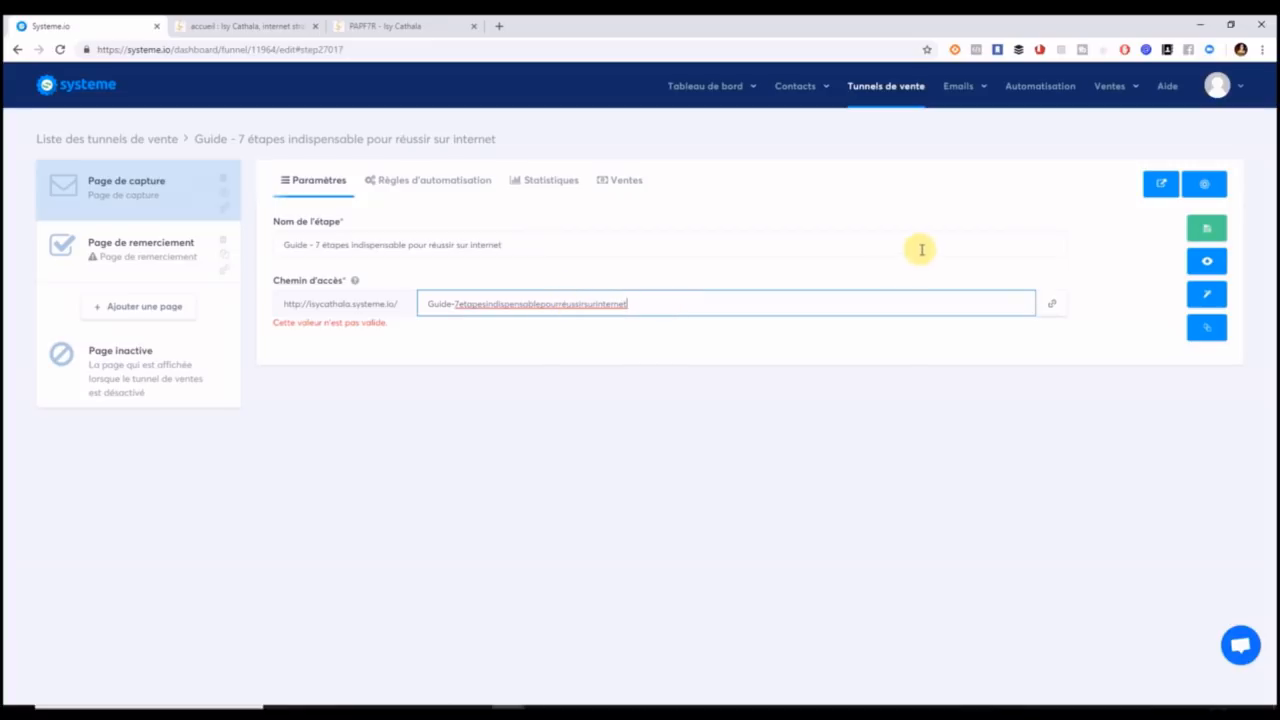
click(1202, 232)
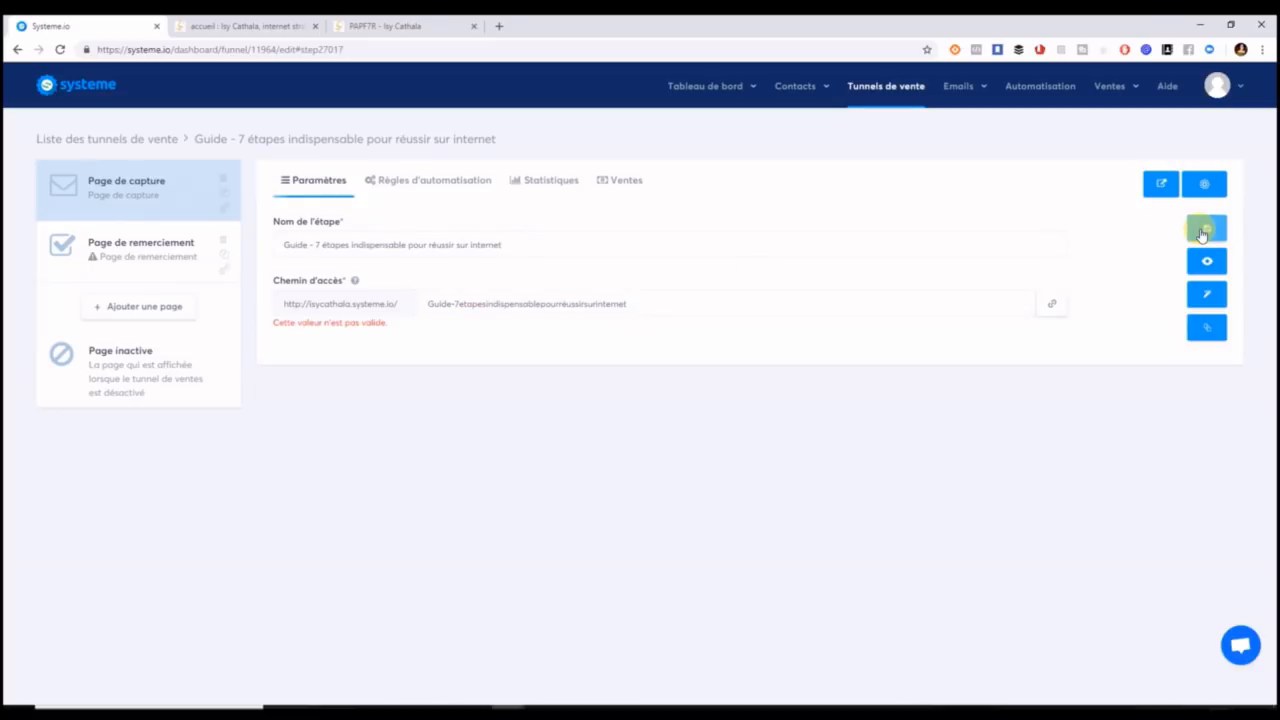
click(566, 304)
key(BackSpace)
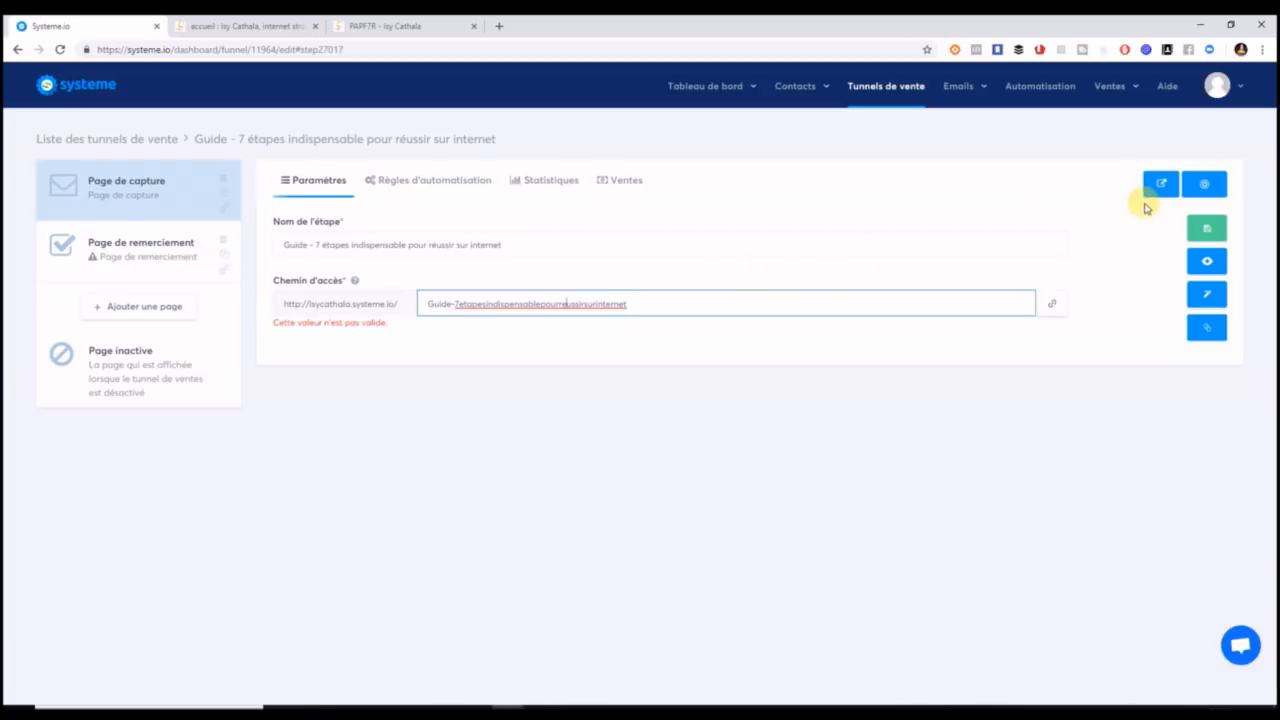
click(1206, 230)
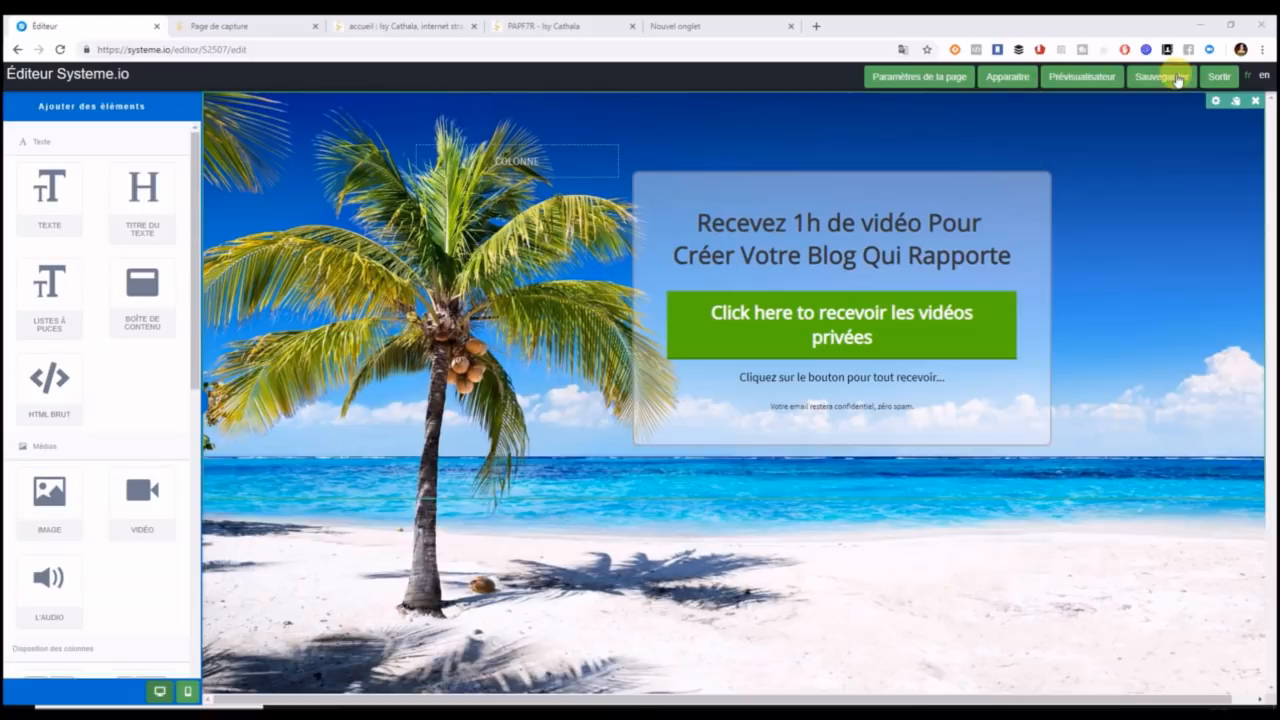
Set the page background image to the uploaded photo 20180423_173353.jpg.
click(910, 82)
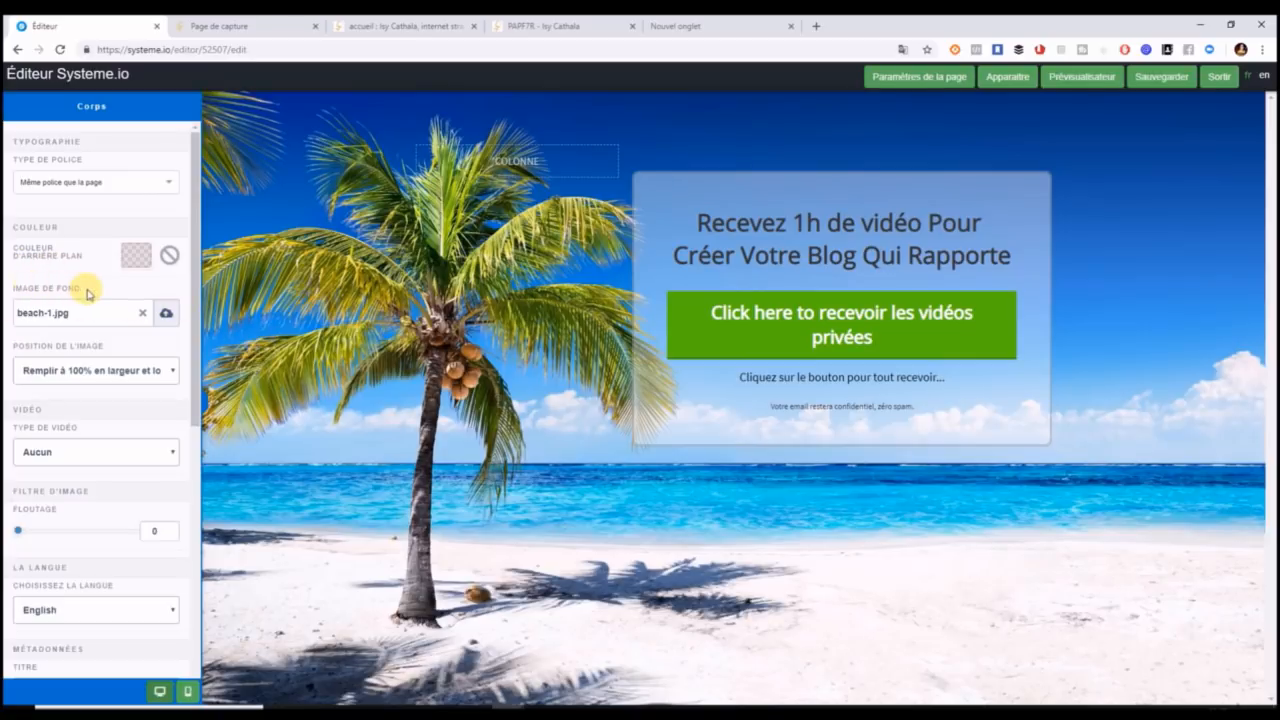
click(172, 318)
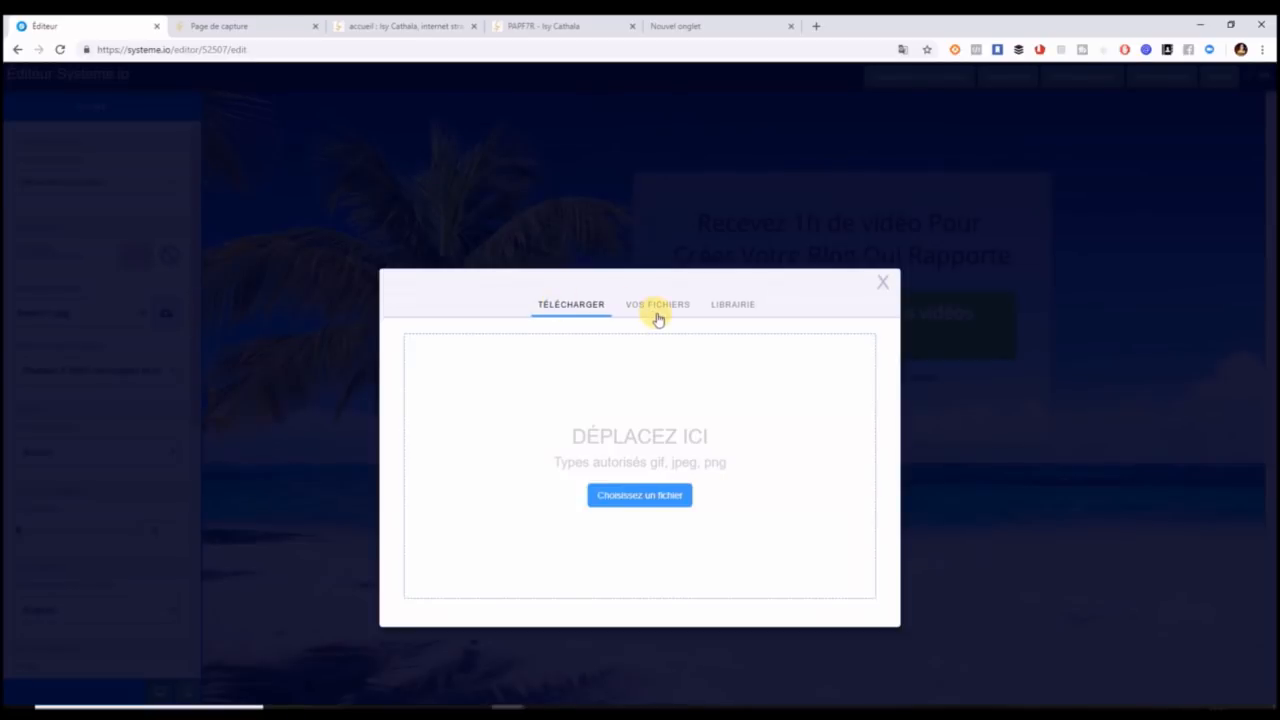
click(657, 317)
click(440, 340)
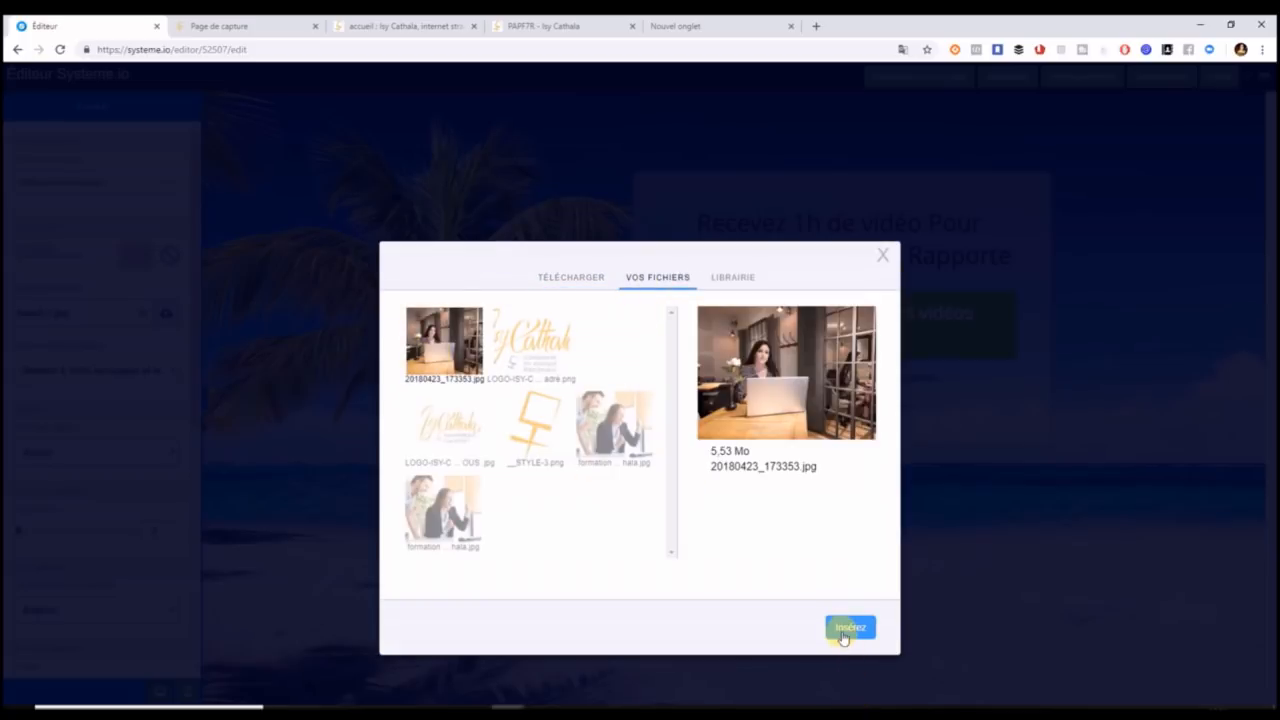
click(843, 629)
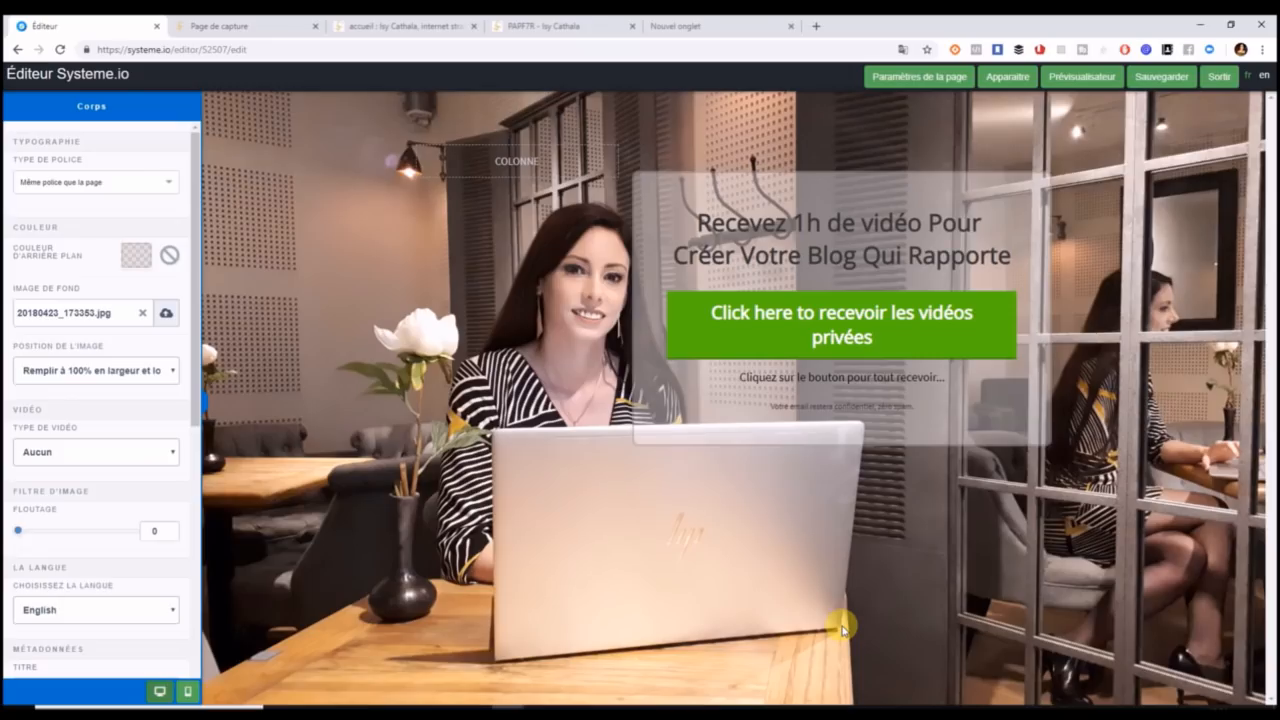
Check the existing PAPF7R page for reference, then return to the page editor.
click(655, 202)
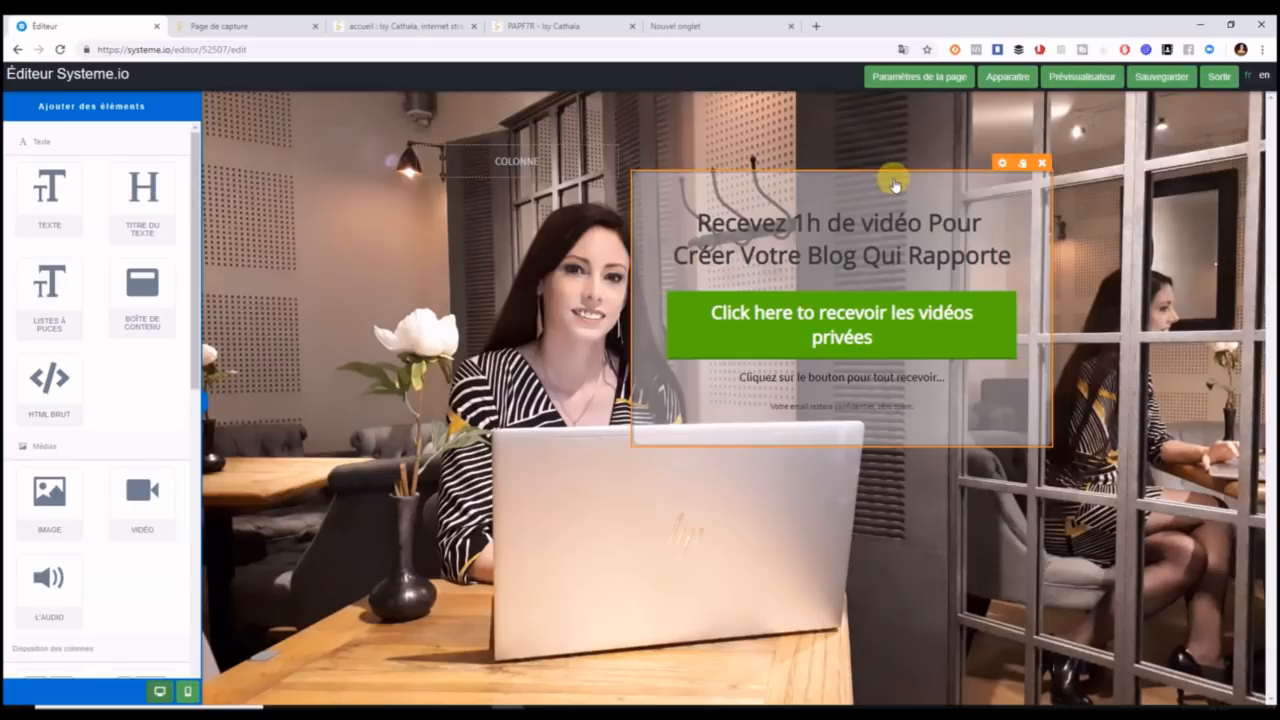
click(432, 24)
click(509, 32)
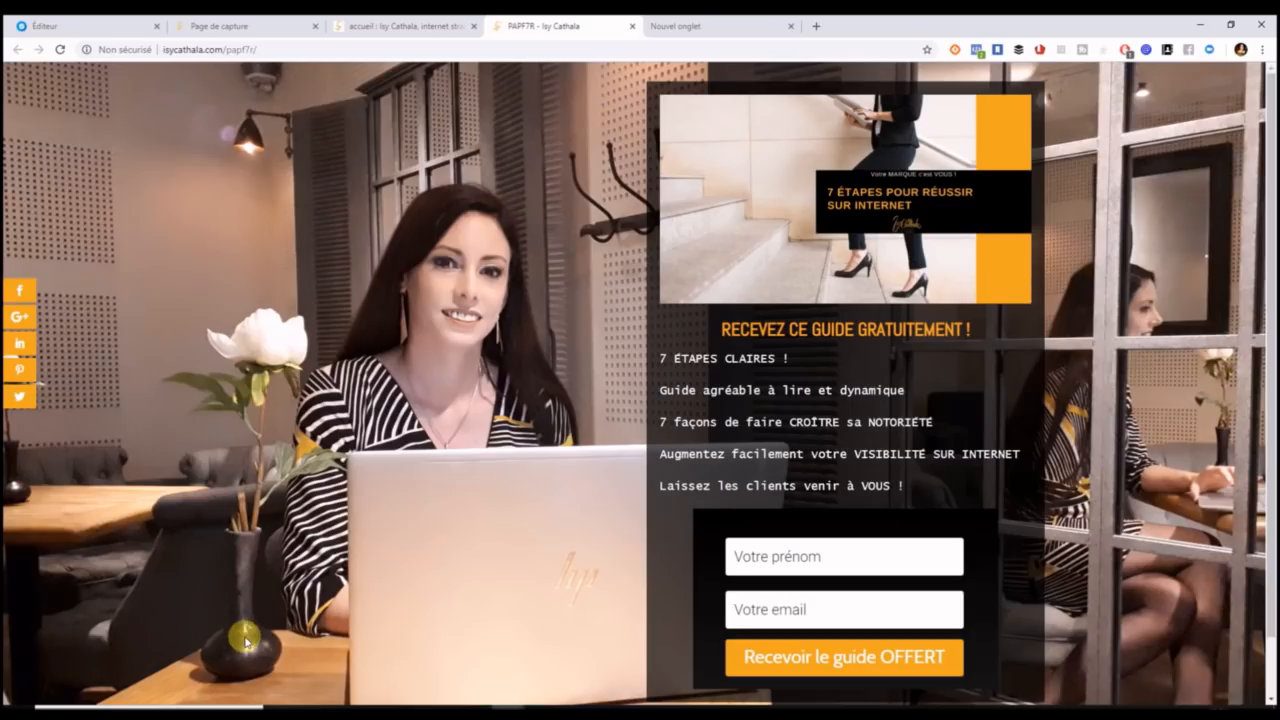
click(75, 33)
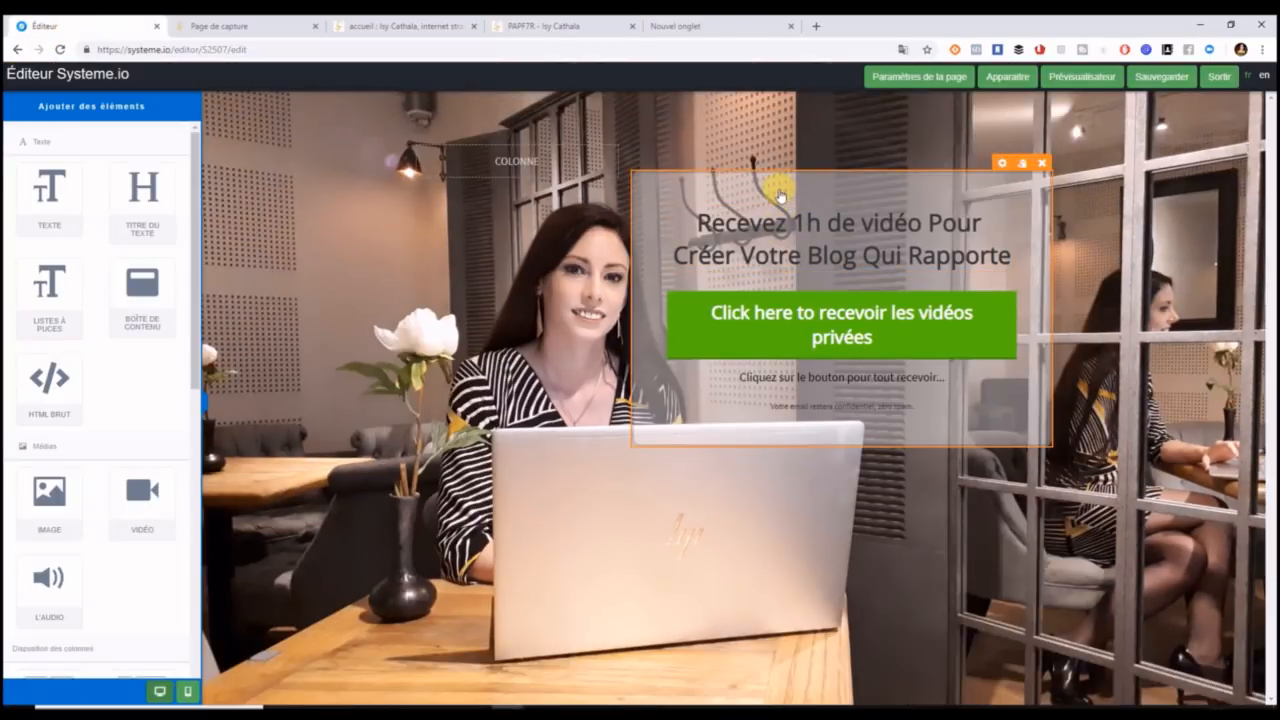
Give the content box a black background at about 45% opacity.
click(669, 201)
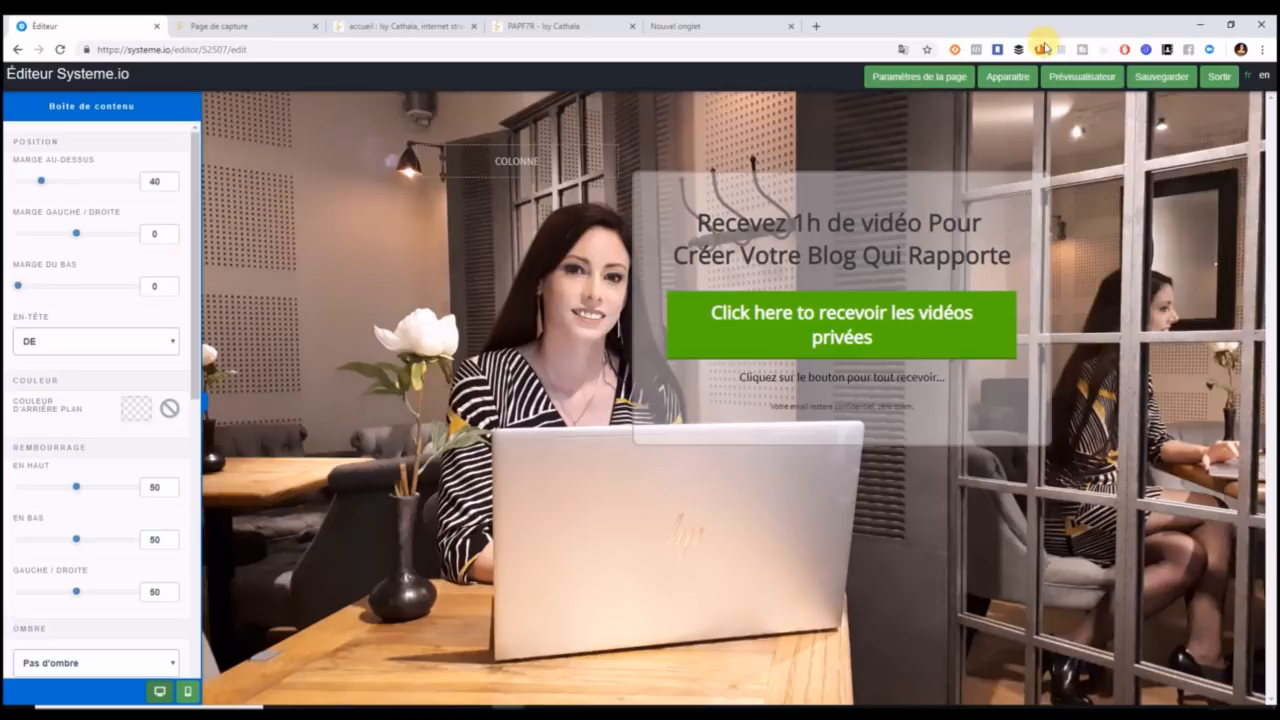
click(480, 345)
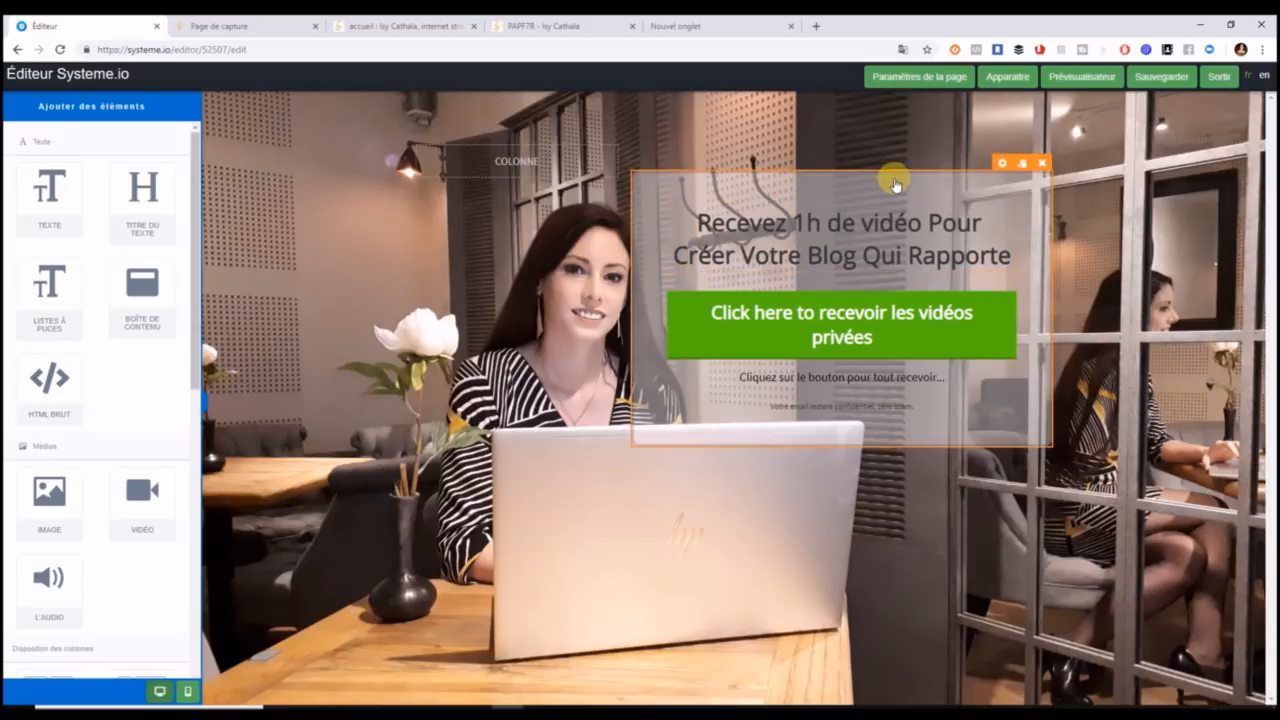
click(1000, 168)
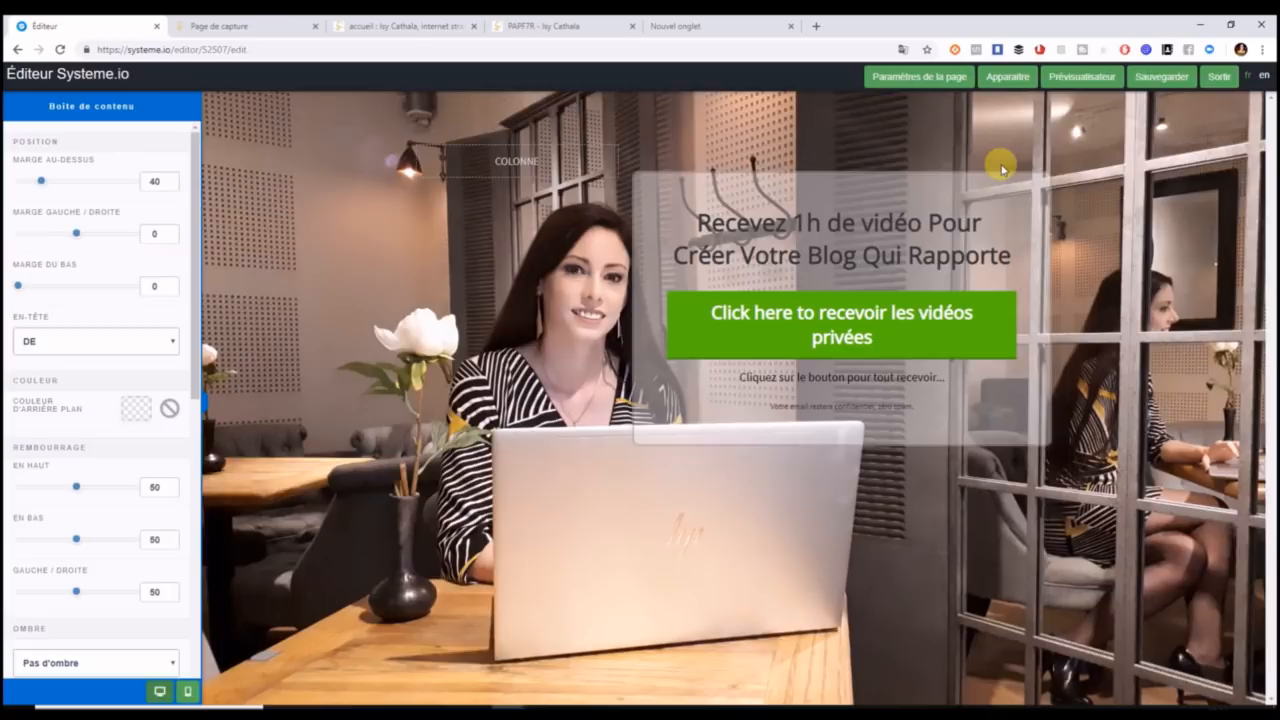
click(138, 409)
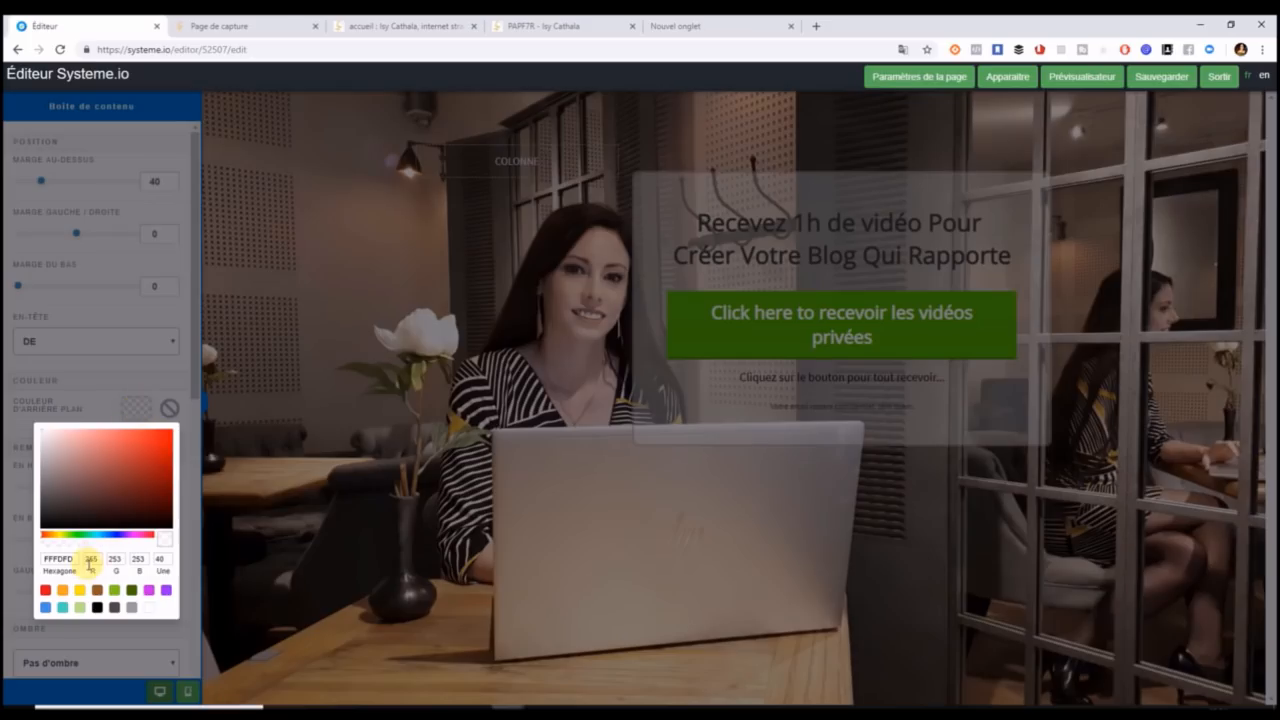
click(98, 608)
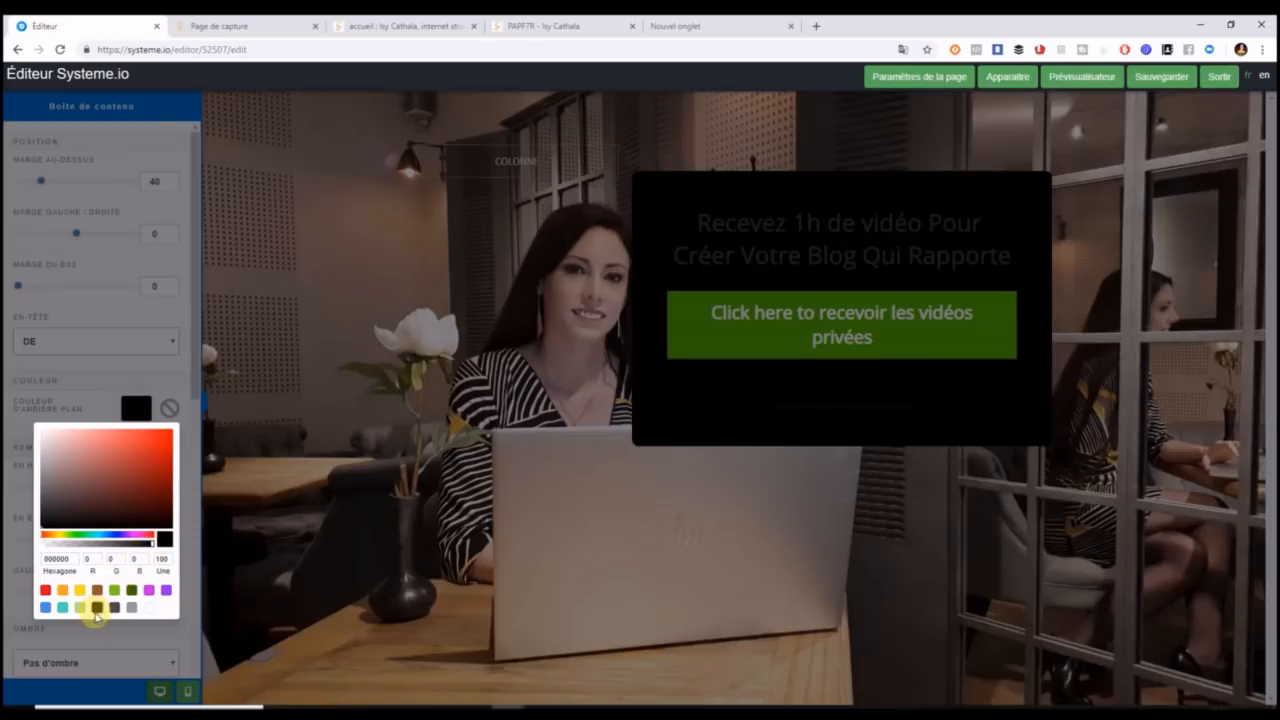
drag(155, 541, 89, 550)
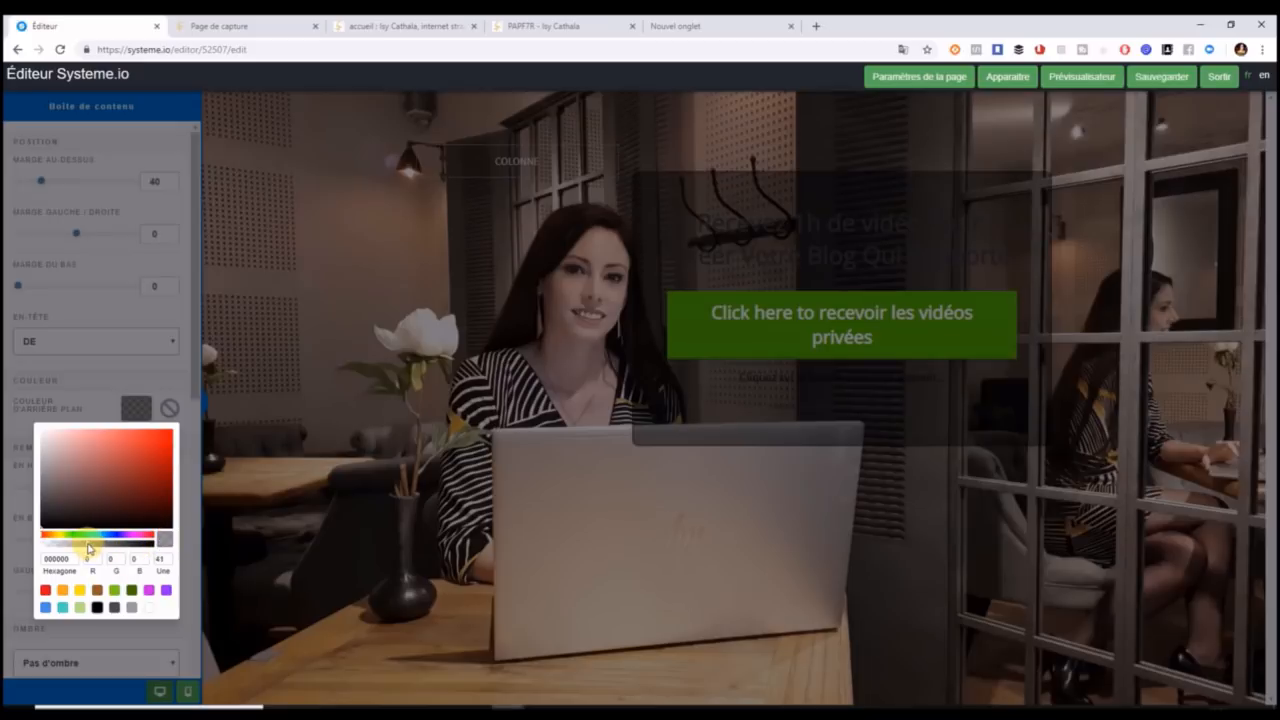
click(186, 526)
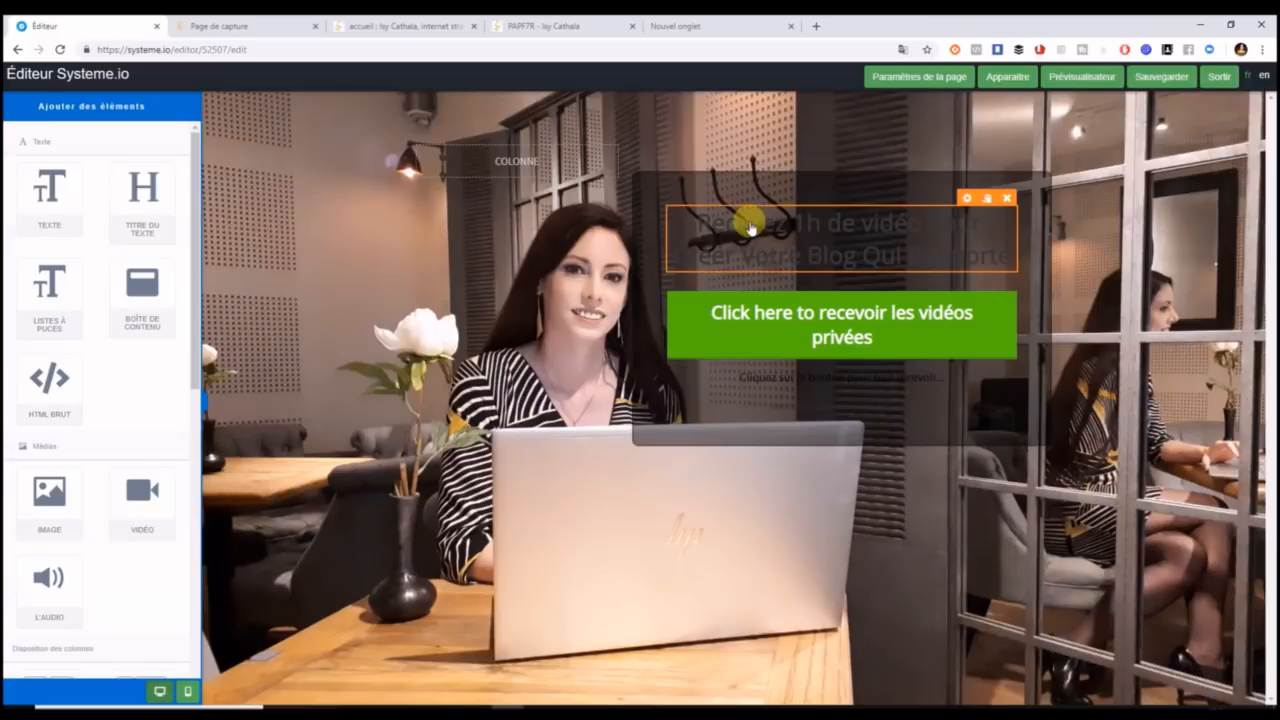
Replace the headline with 'RECEVEZ CE GUIDE GRATUITEMENT !' copied from the Word document.
click(697, 231)
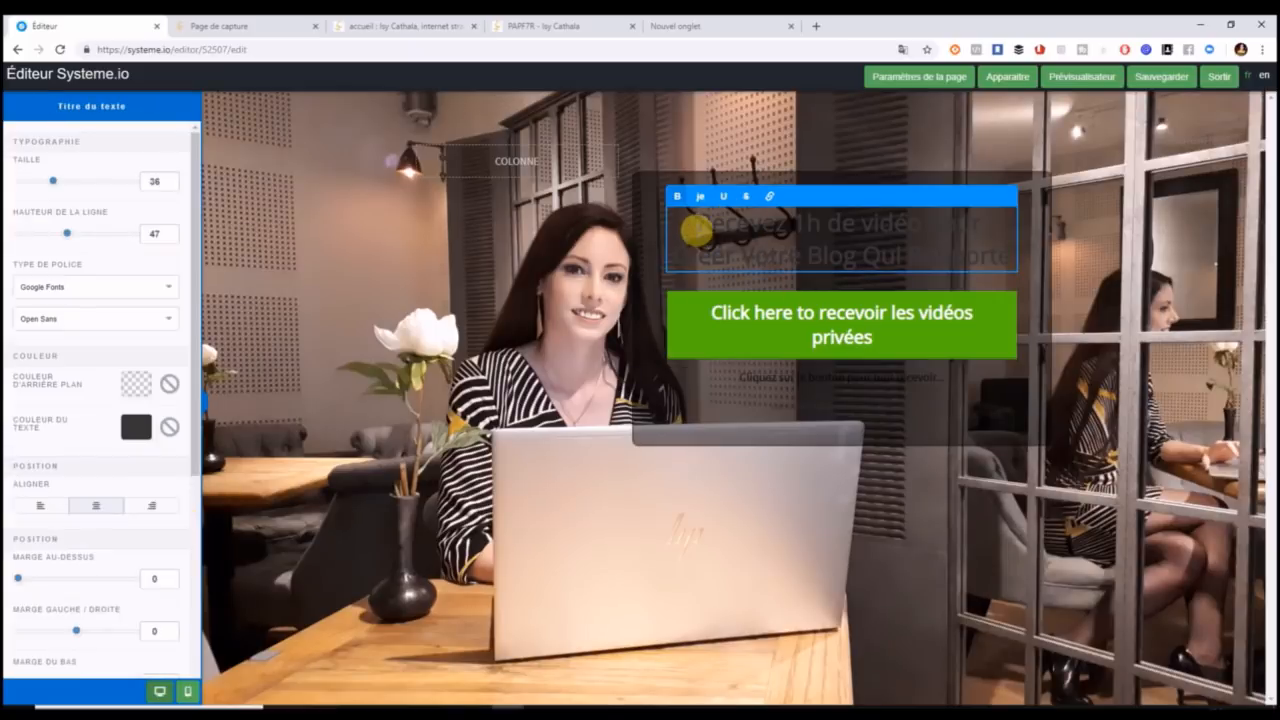
click(1092, 300)
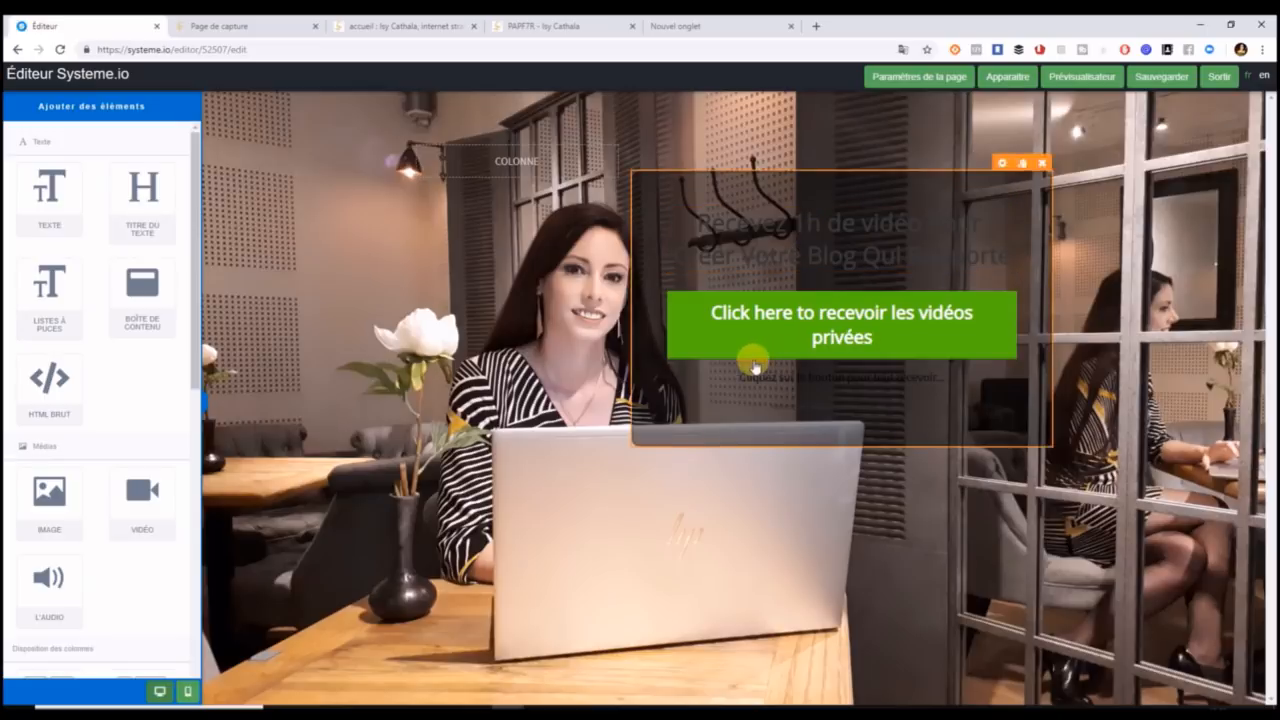
click(705, 229)
drag(695, 221, 1014, 258)
click(378, 712)
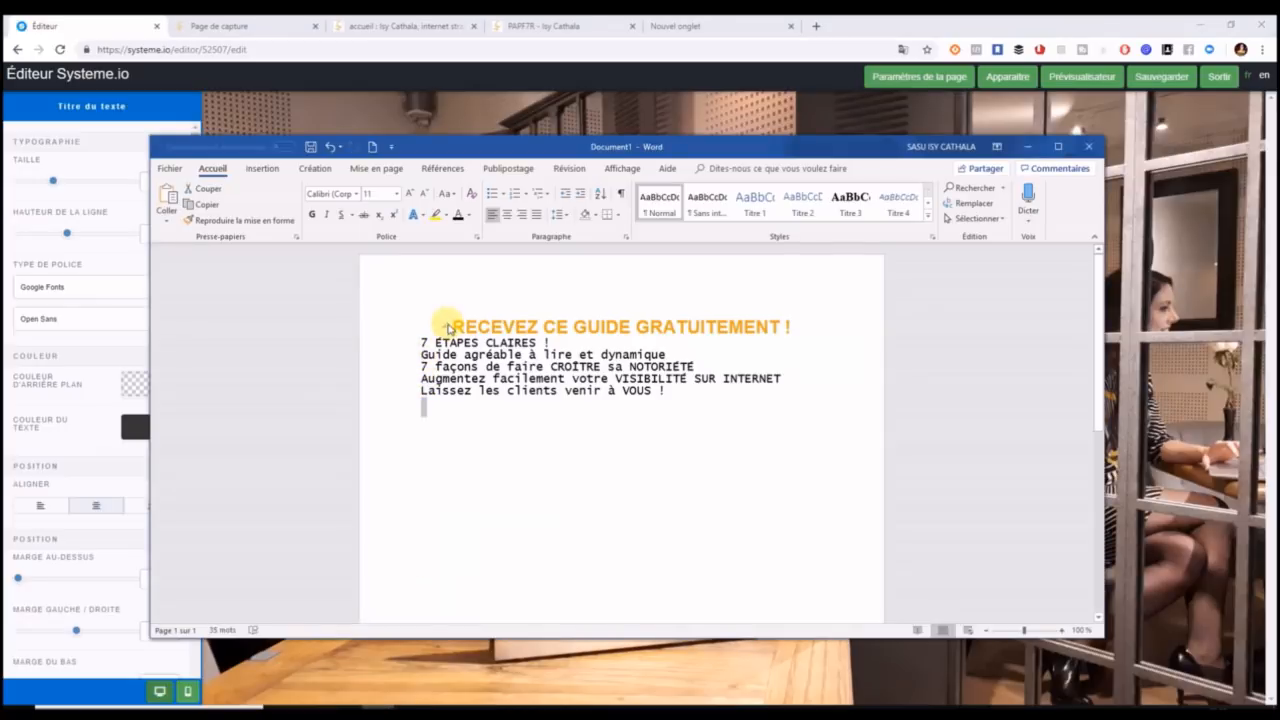
drag(453, 322, 792, 334)
key(ctrl+c)
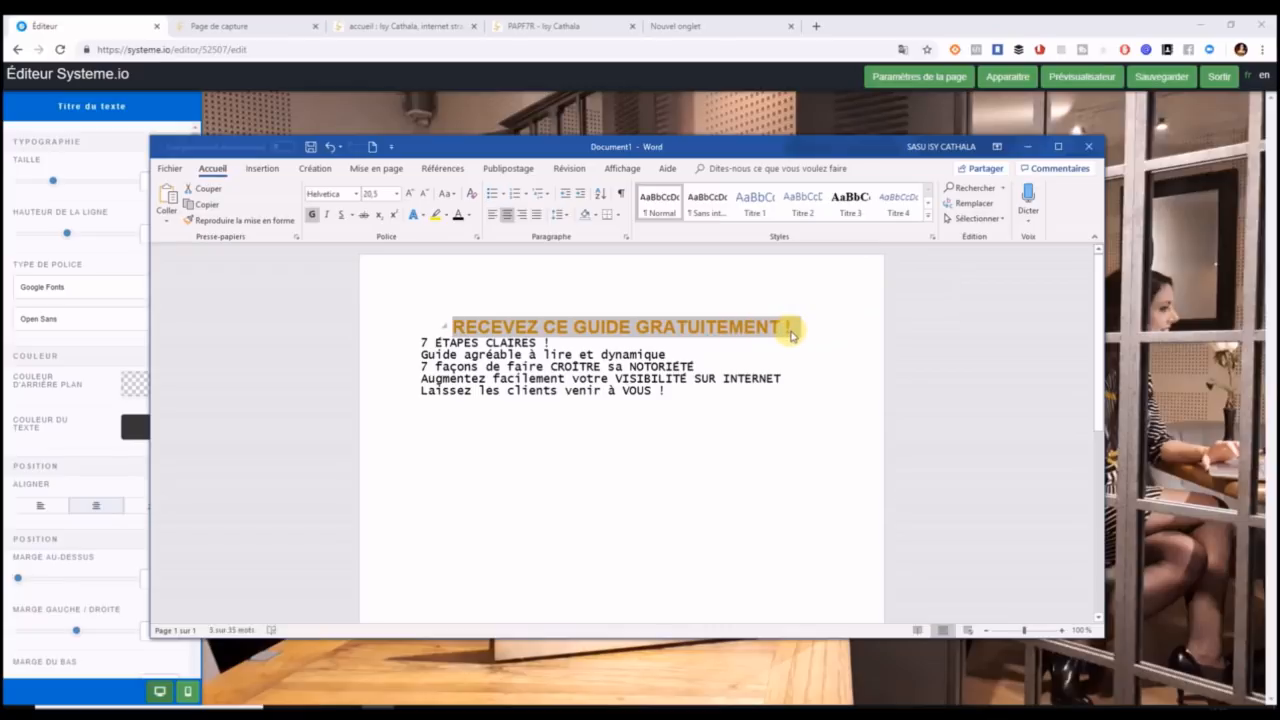
click(1134, 183)
click(797, 231)
key(ctrl+v)
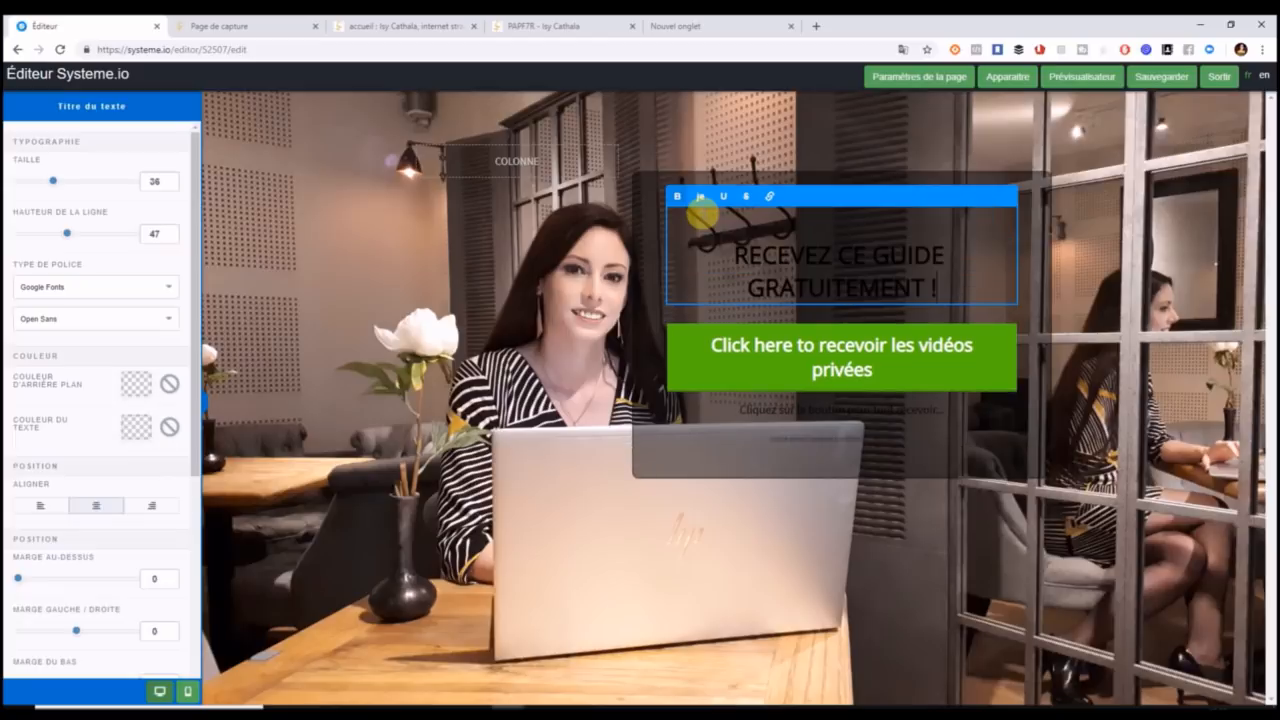
Colour the new headline orange with hex code e9a825.
drag(736, 246, 940, 288)
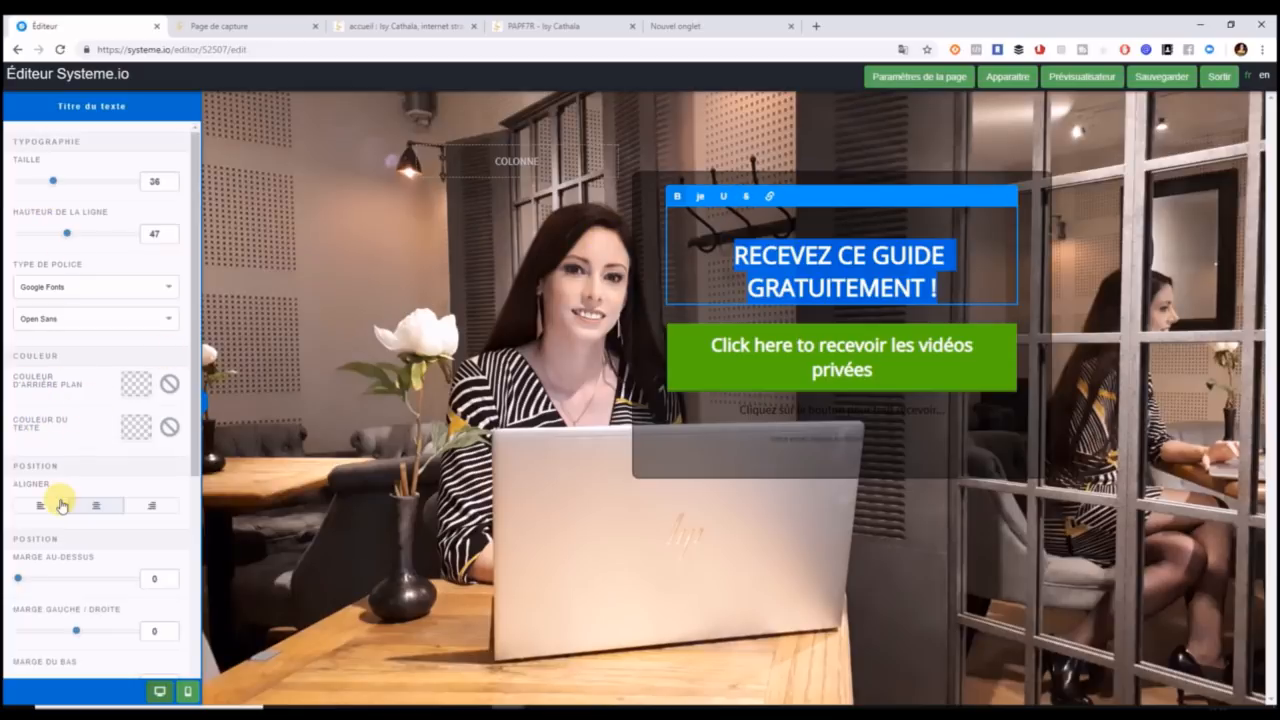
click(142, 430)
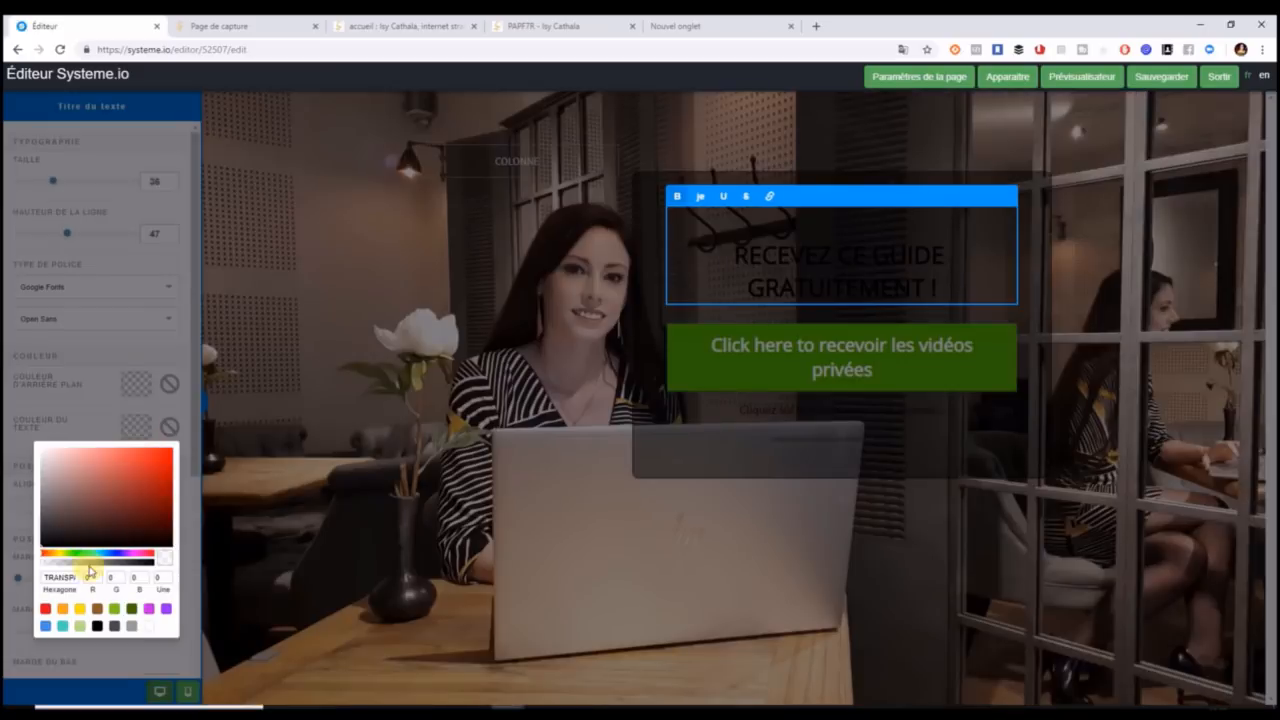
drag(47, 577, 106, 580)
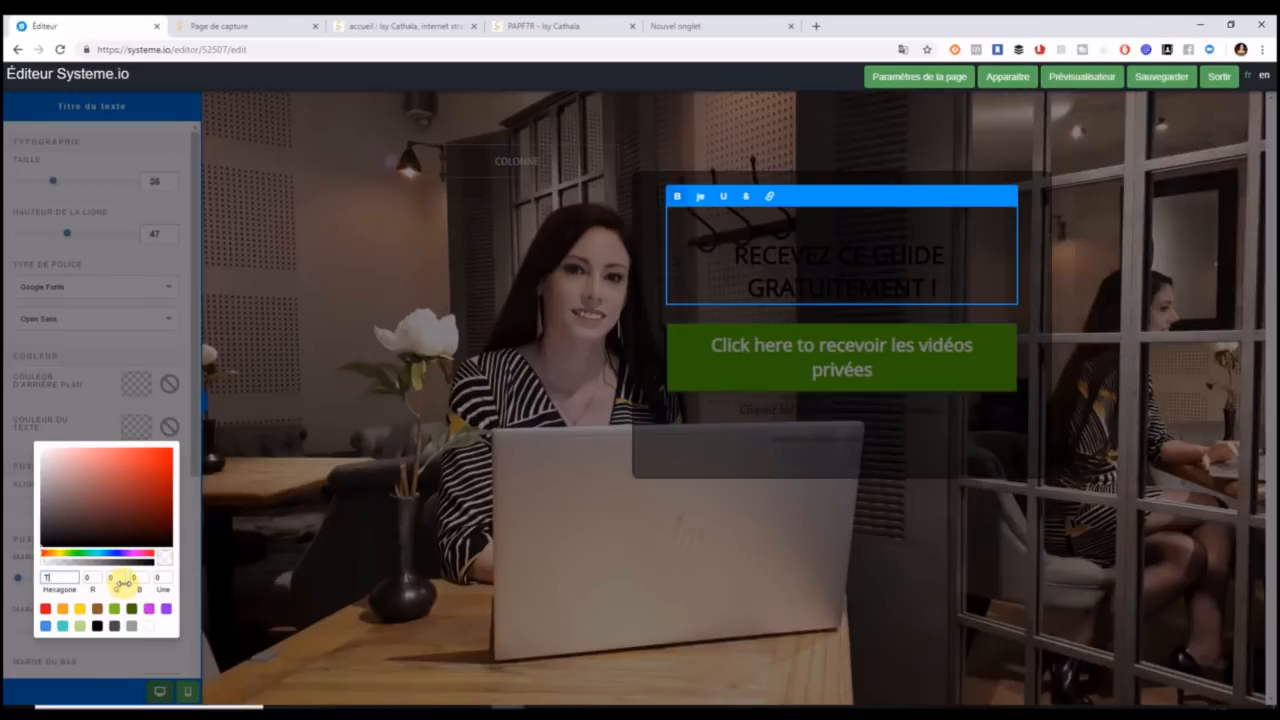
text(e9a885)
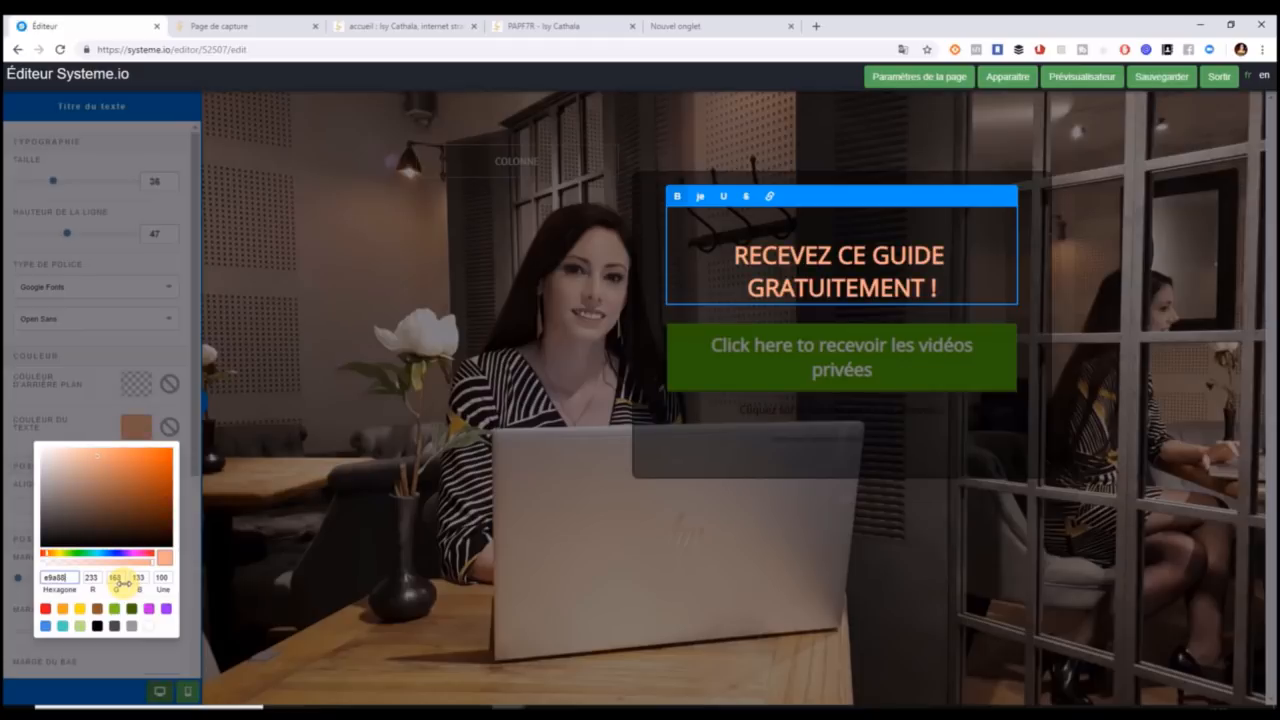
key(BackSpace)
key(BackSpace)
key(BackSpace)
text(825)
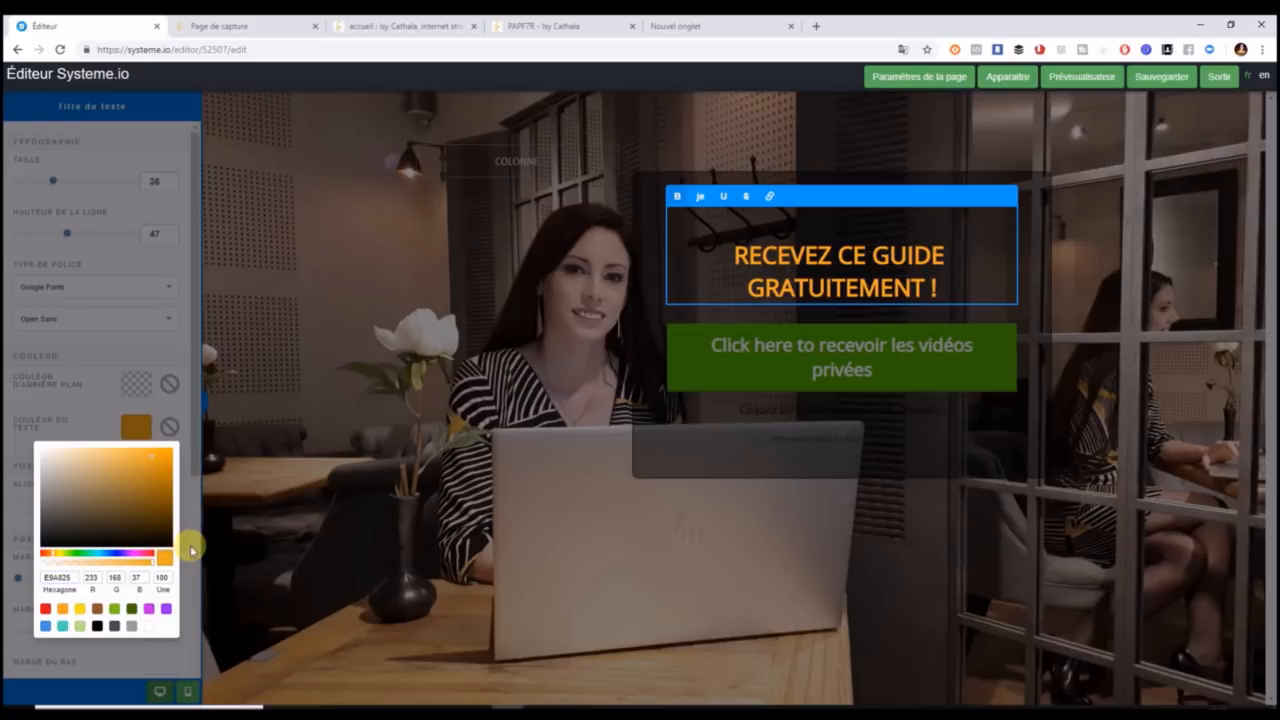
click(674, 269)
click(817, 229)
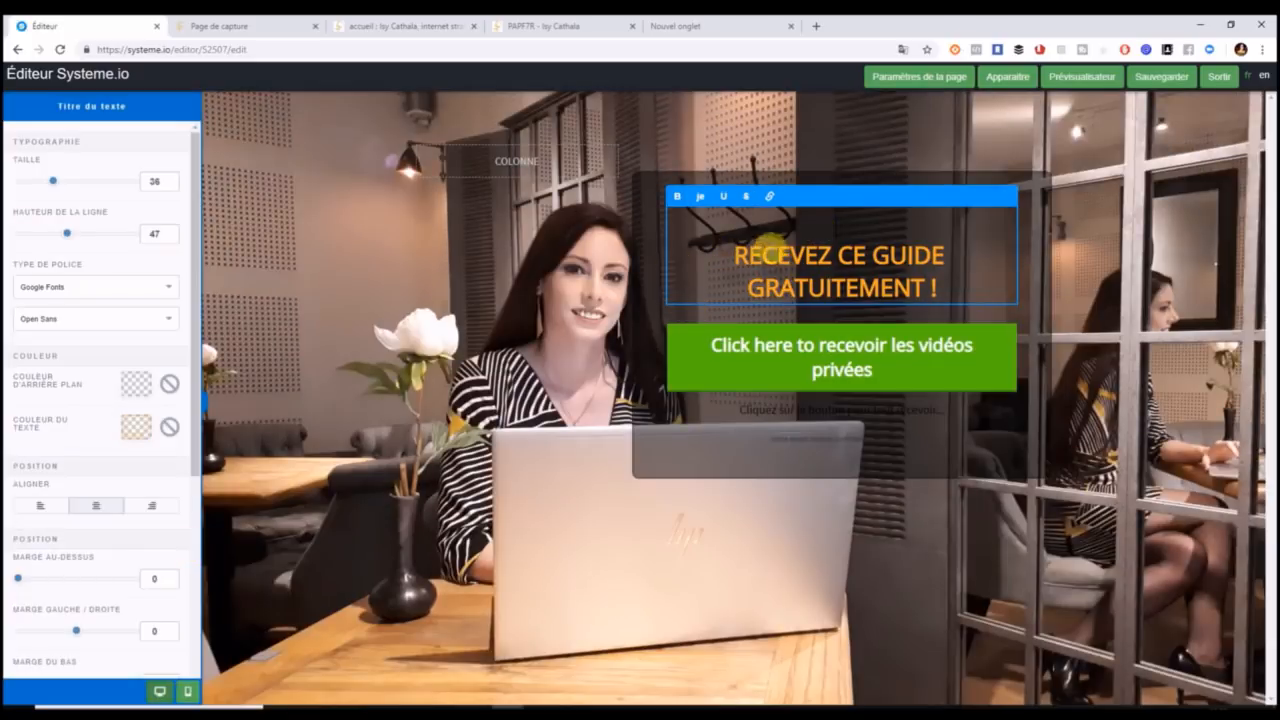
click(738, 254)
Delete the blank line above the headline, compare with the PAPF7R page, and close the preview tab.
key(BackSpace)
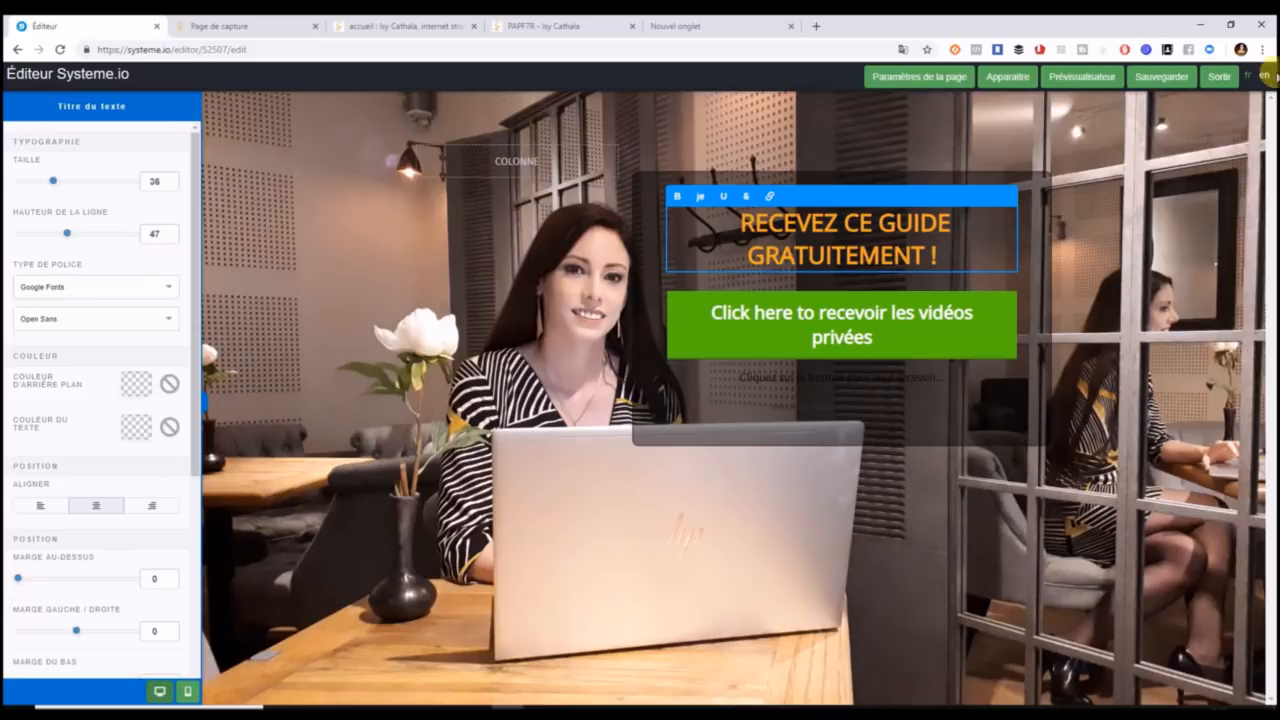
click(543, 33)
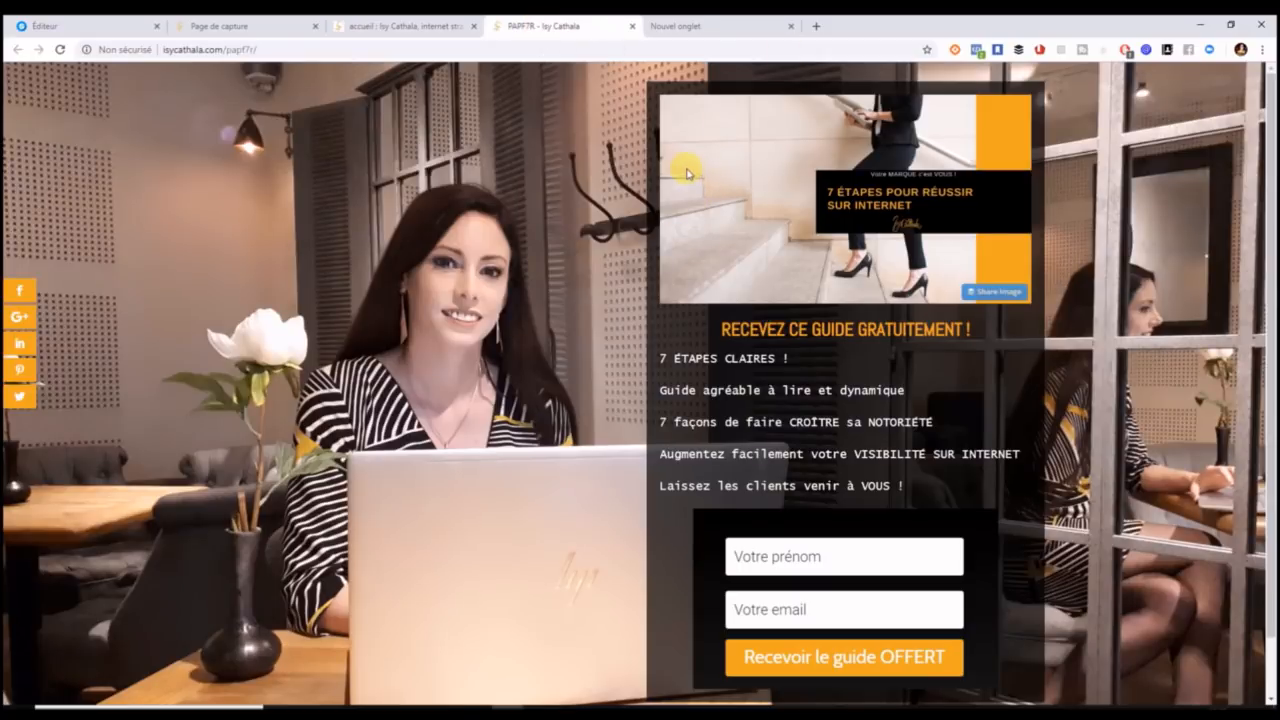
click(440, 28)
click(251, 24)
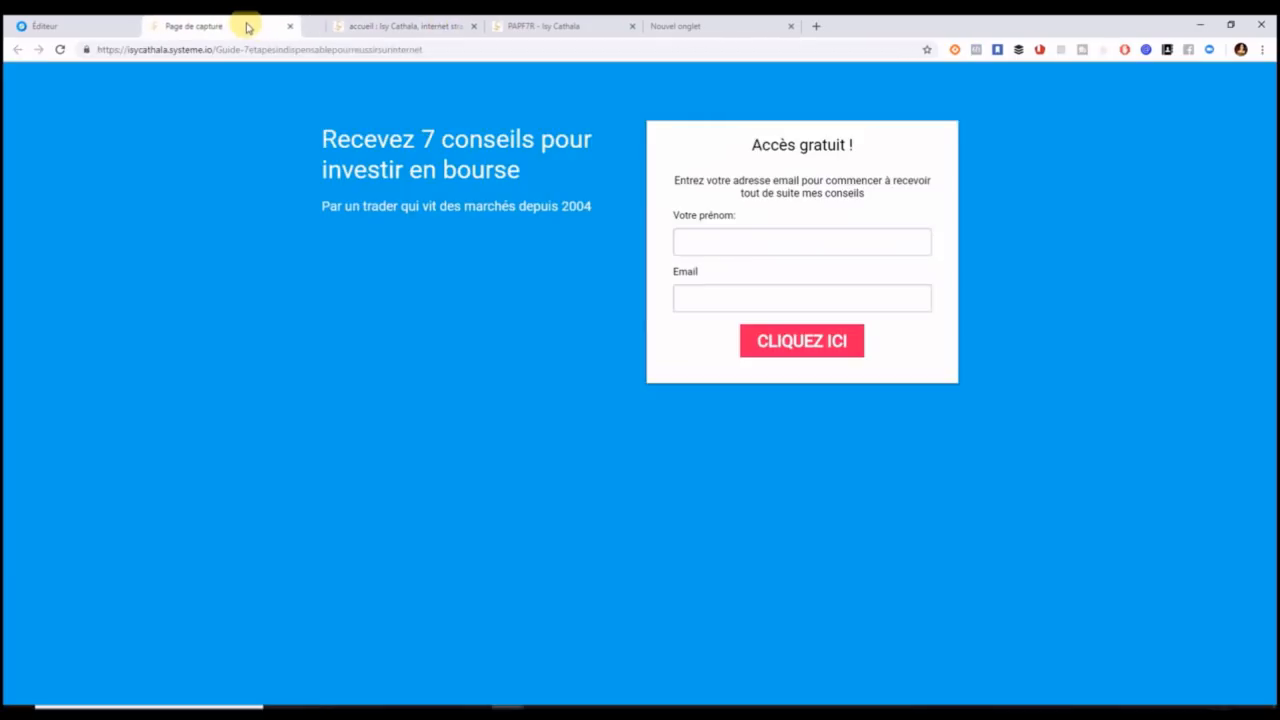
drag(251, 24, 160, 23)
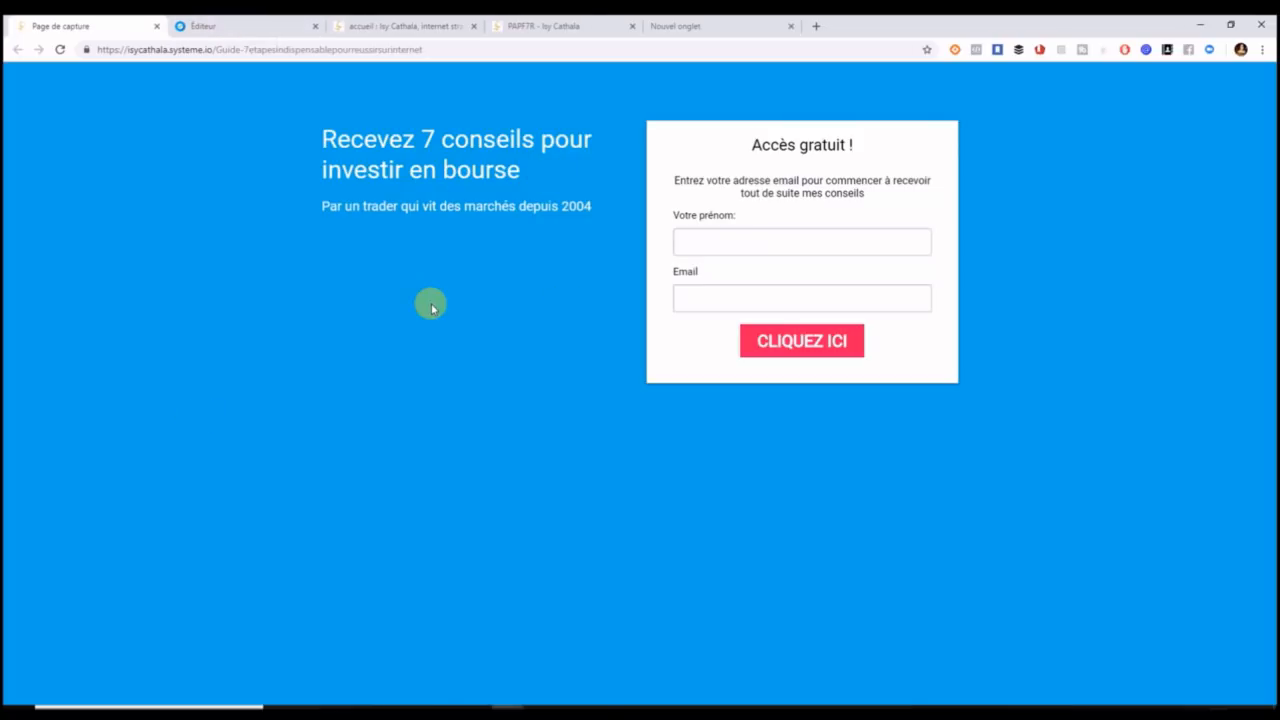
click(156, 26)
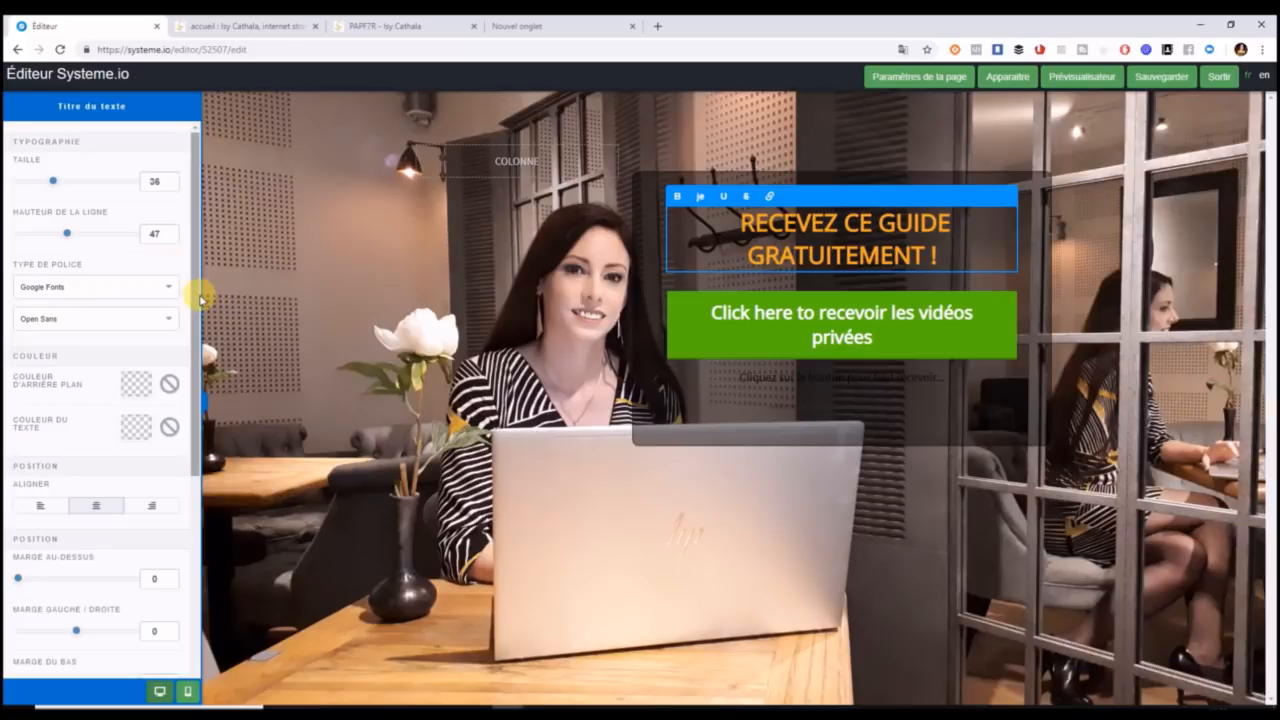
click(320, 249)
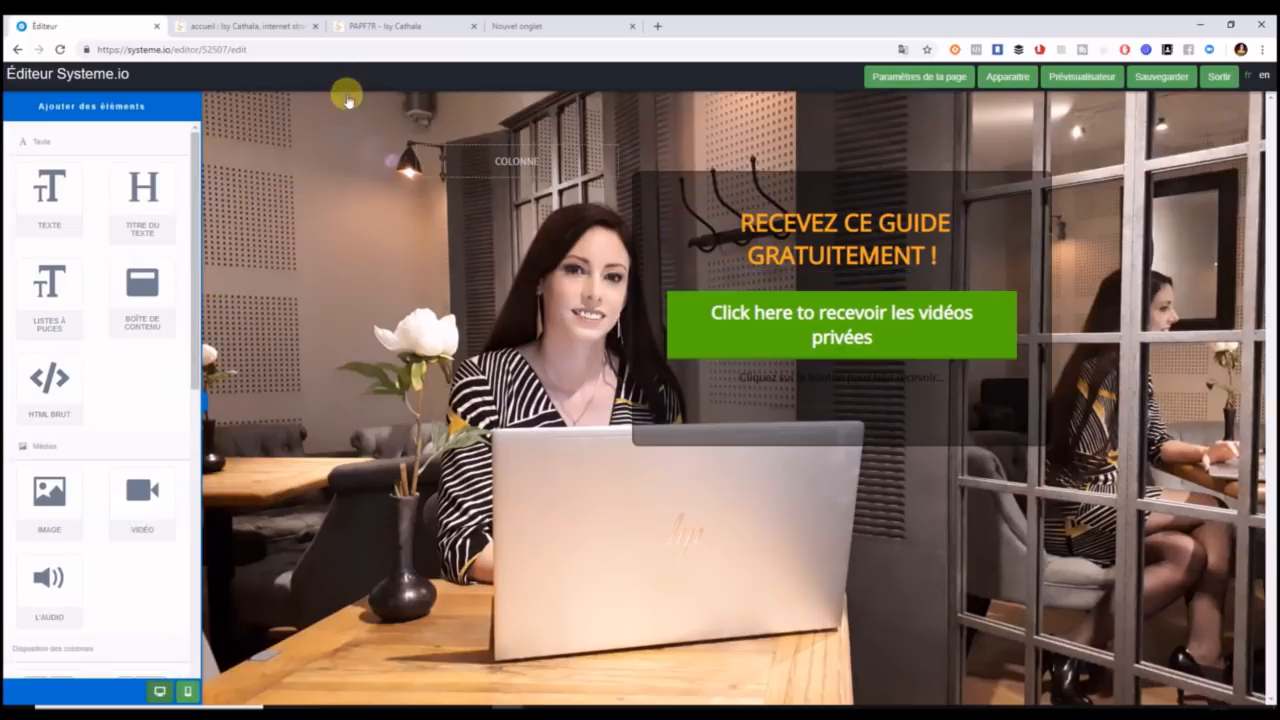
Drag an Image element from the elements panel to sit above the orange headline.
click(352, 128)
click(343, 183)
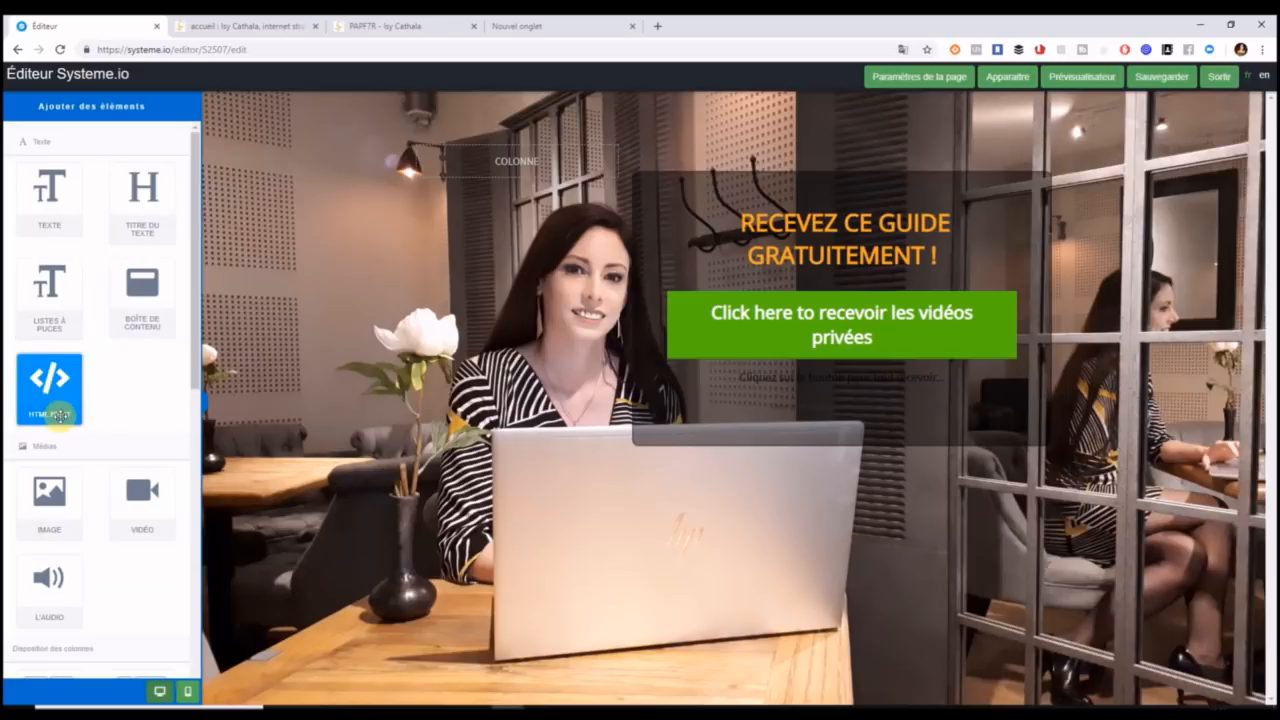
drag(196, 372, 196, 434)
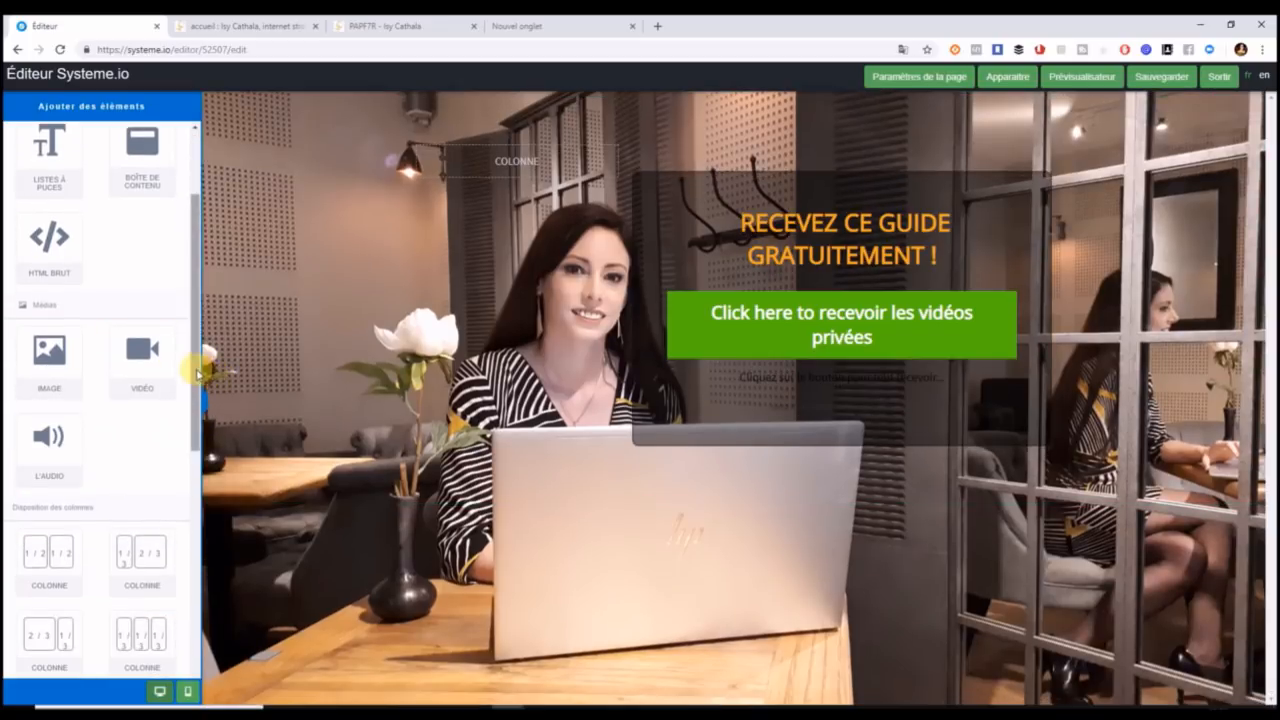
scroll(180, 430, down, 1)
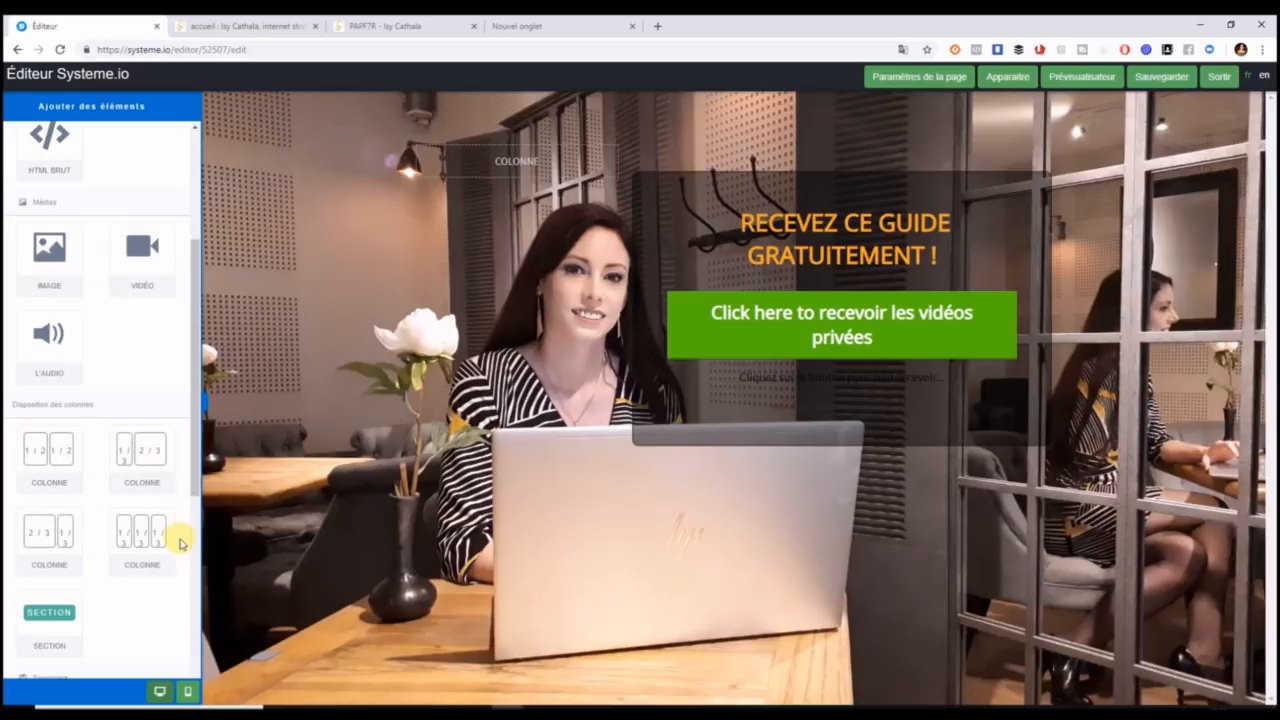
drag(193, 440, 194, 554)
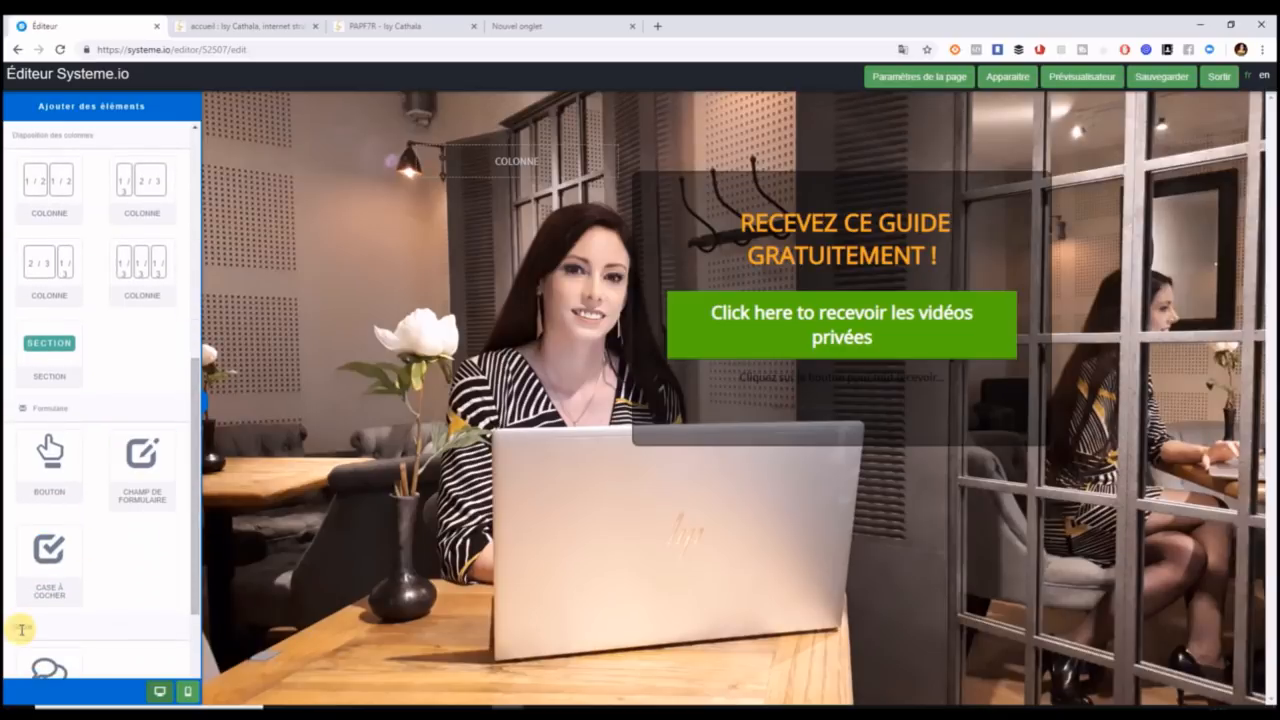
drag(198, 538, 204, 625)
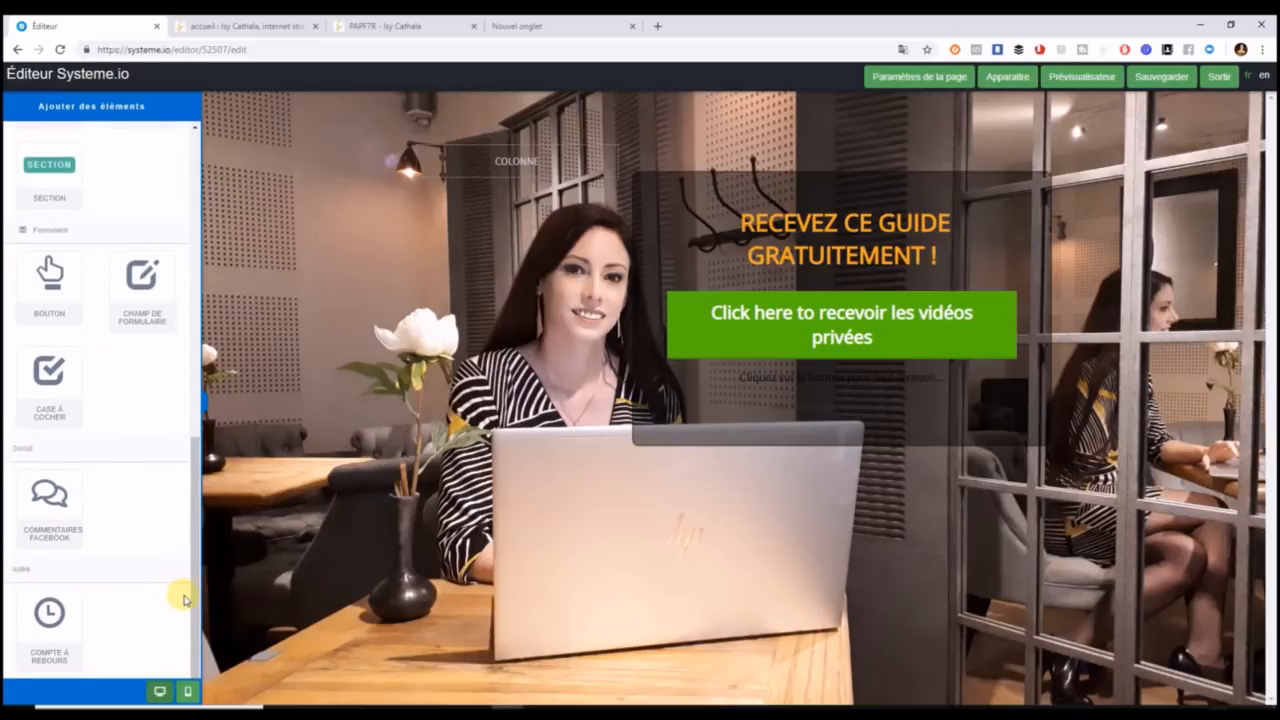
drag(194, 560, 171, 286)
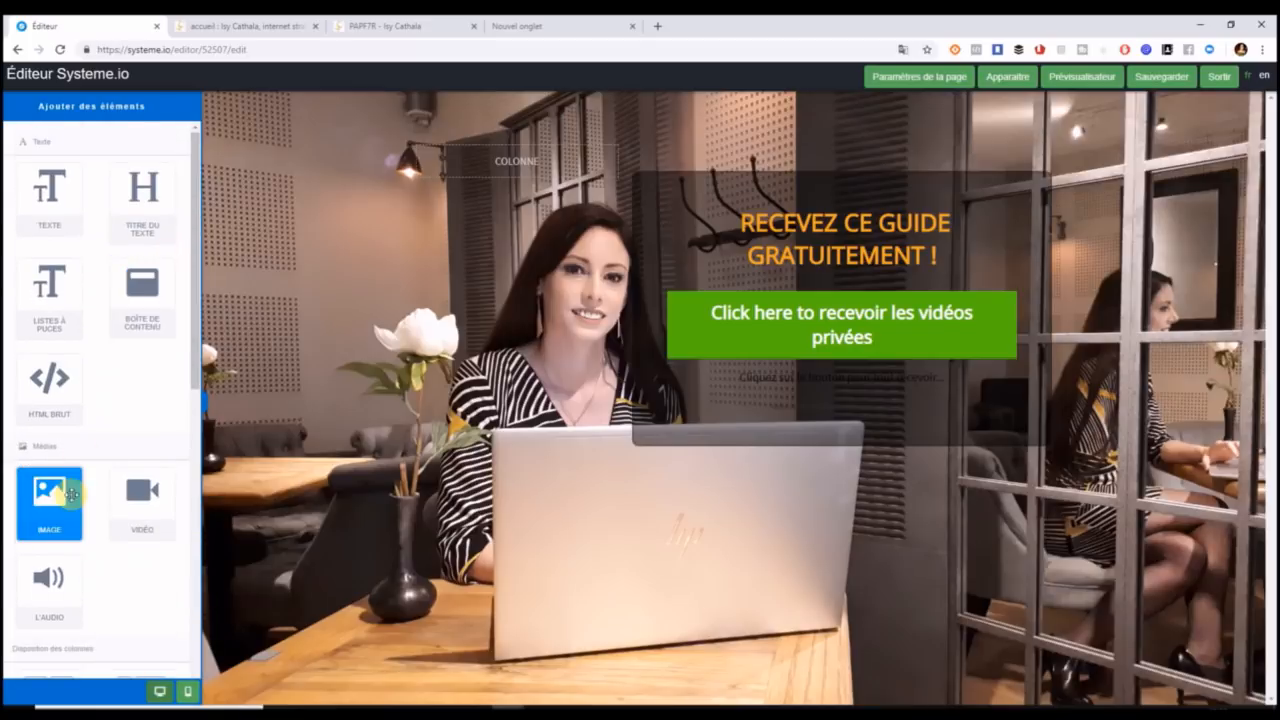
drag(57, 497, 842, 220)
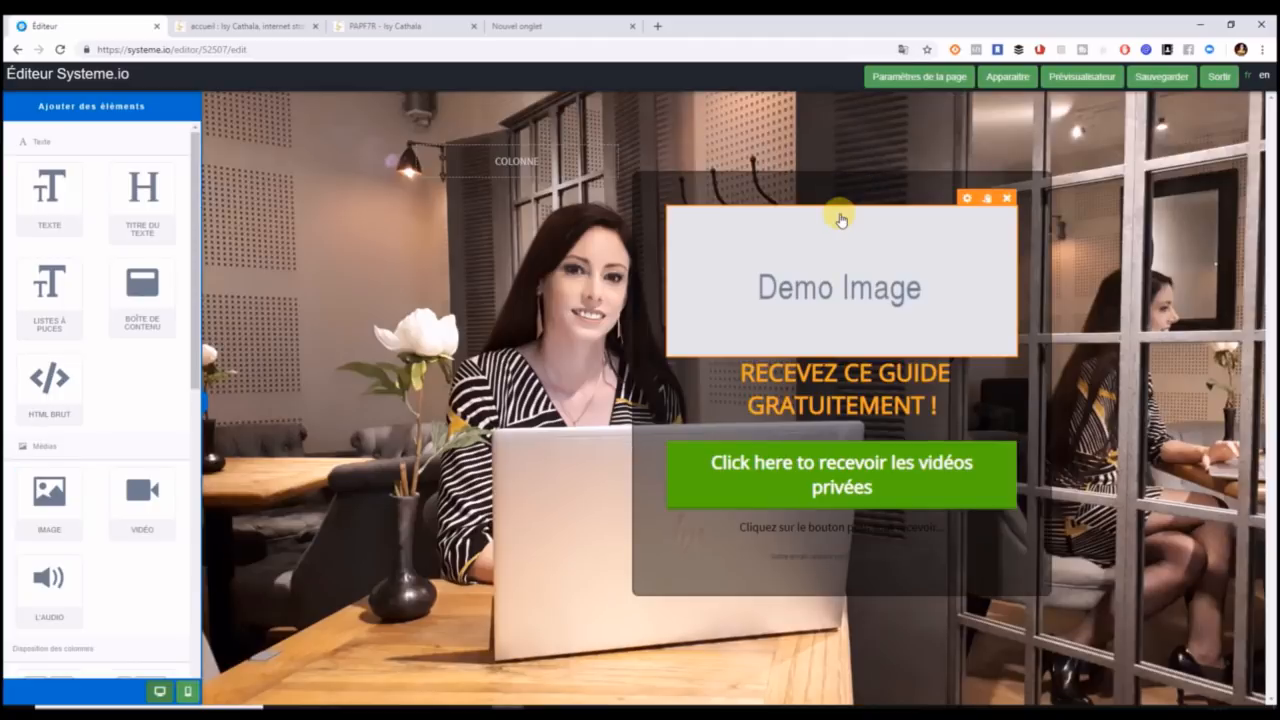
Upload the guide cover image file from the computer into the image block's media library.
click(966, 200)
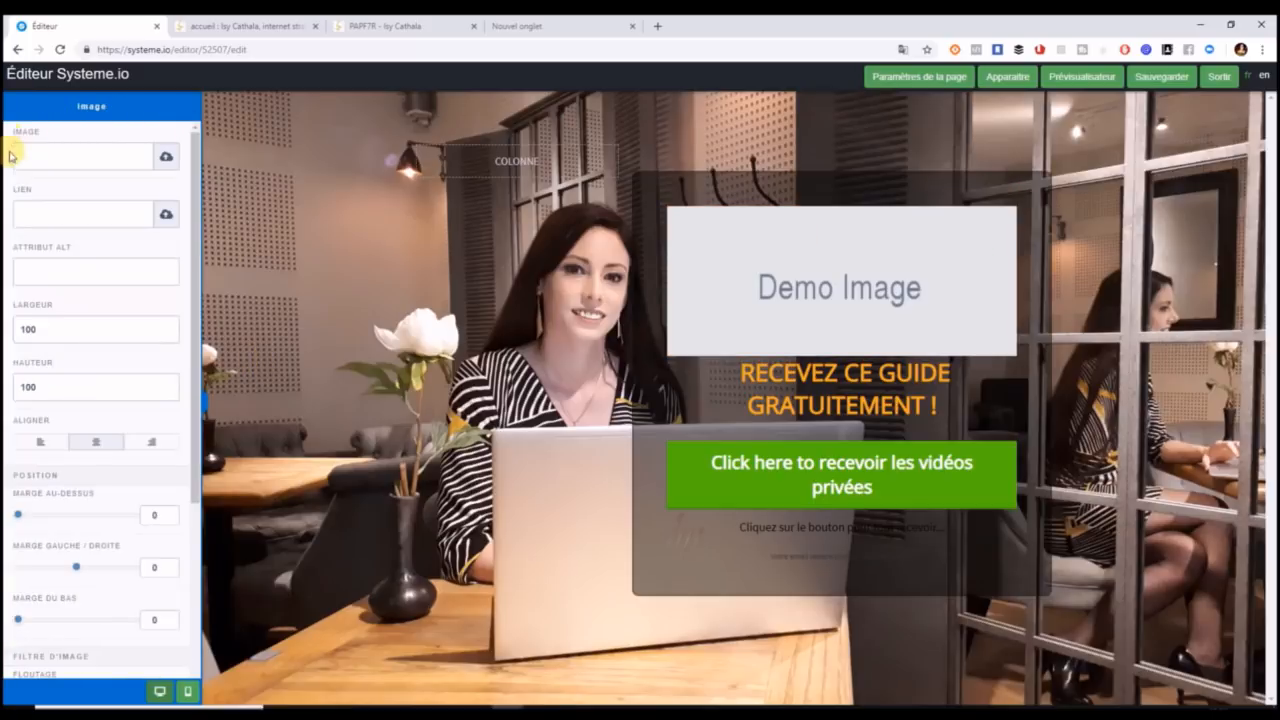
click(166, 157)
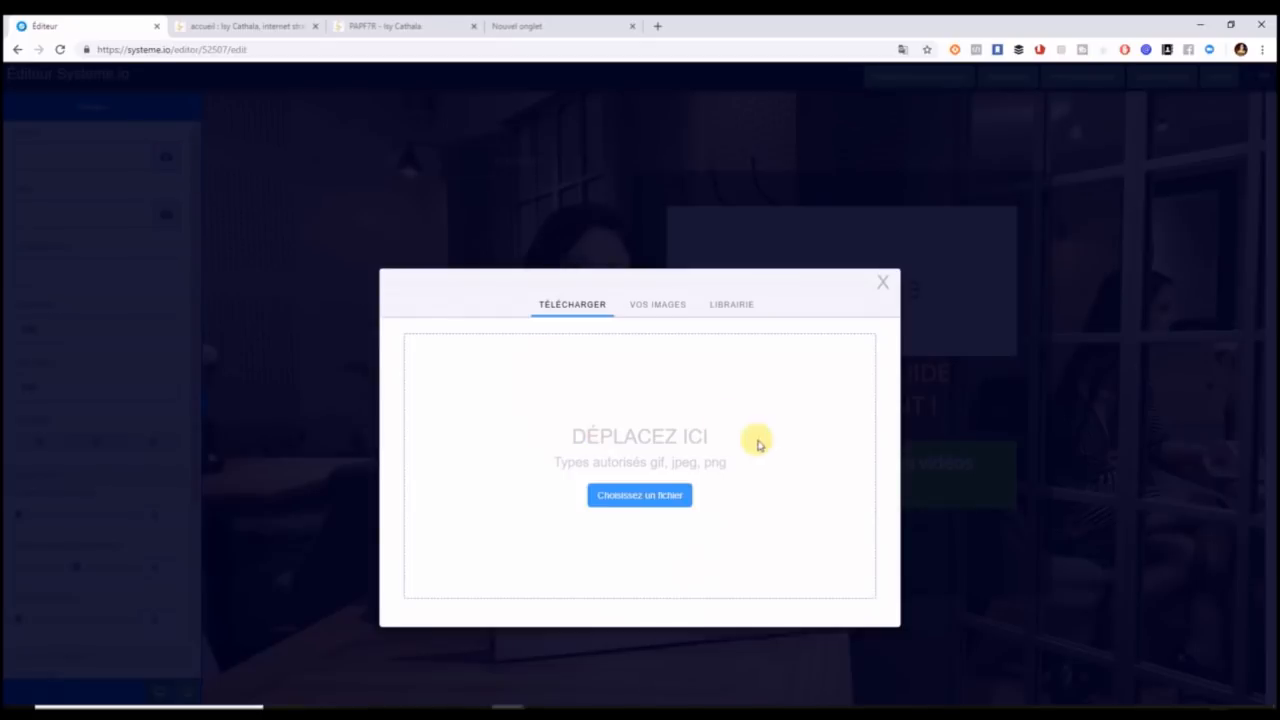
click(633, 497)
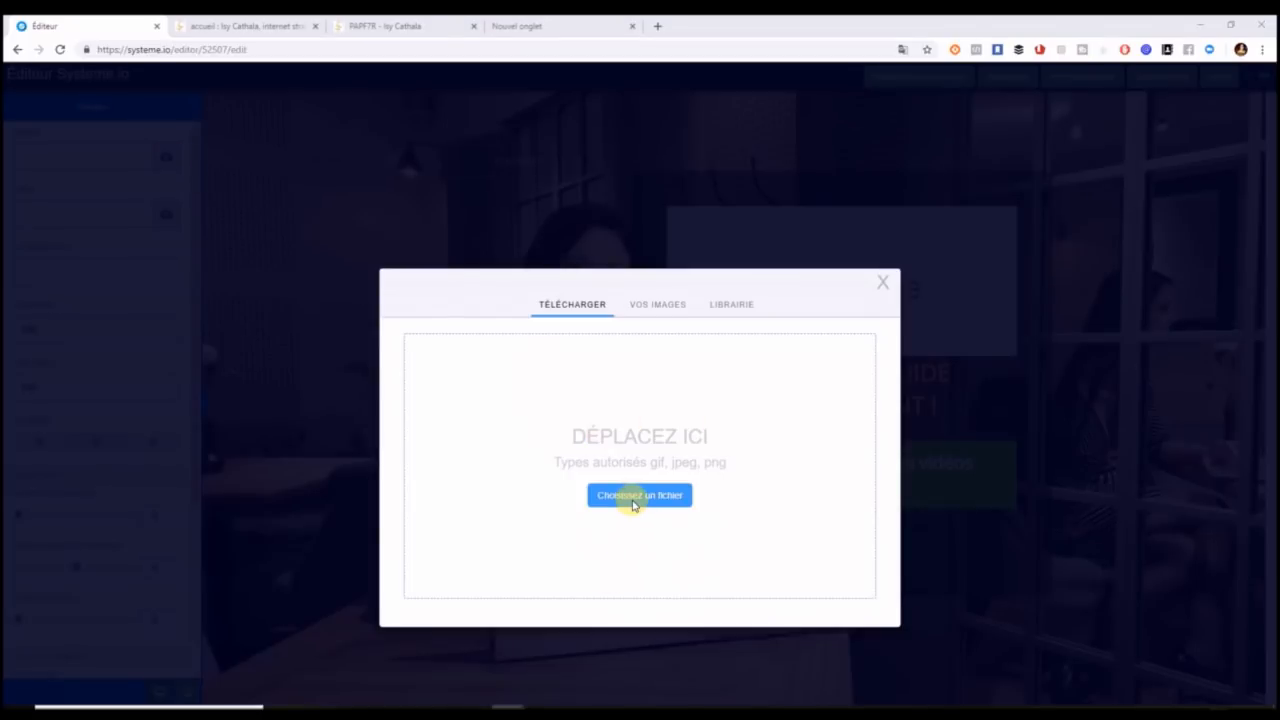
click(180, 126)
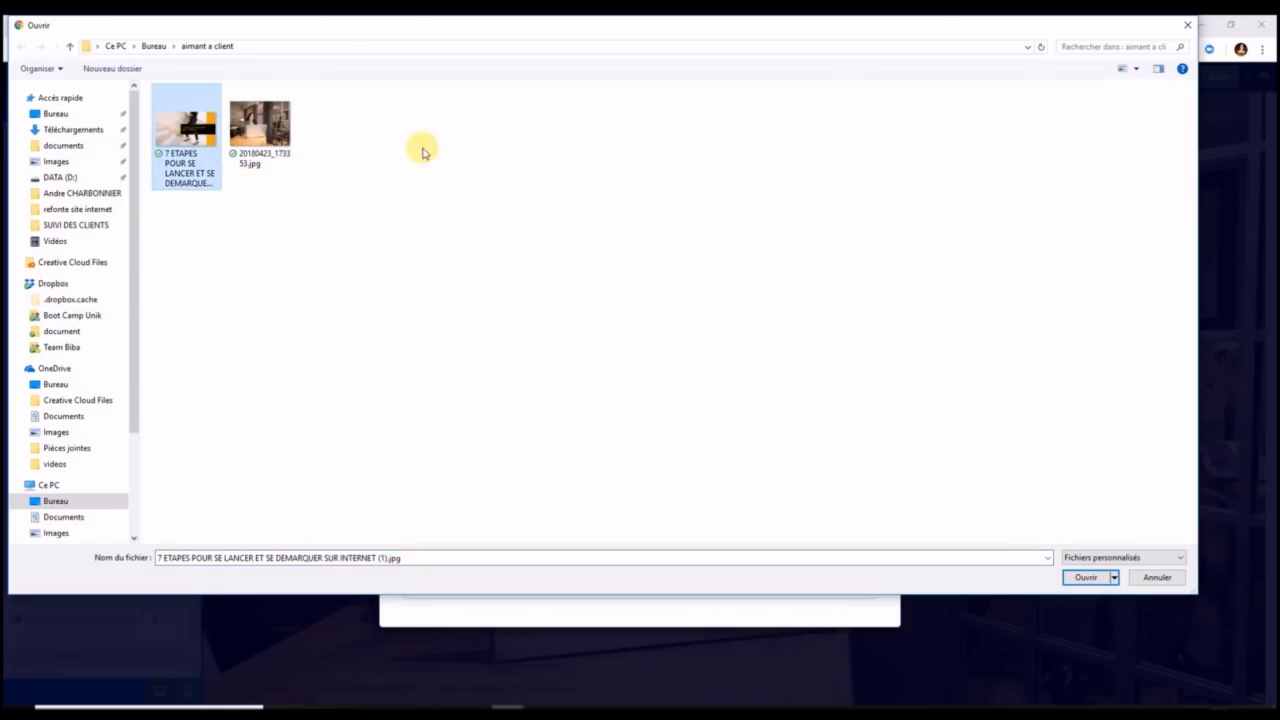
click(1087, 578)
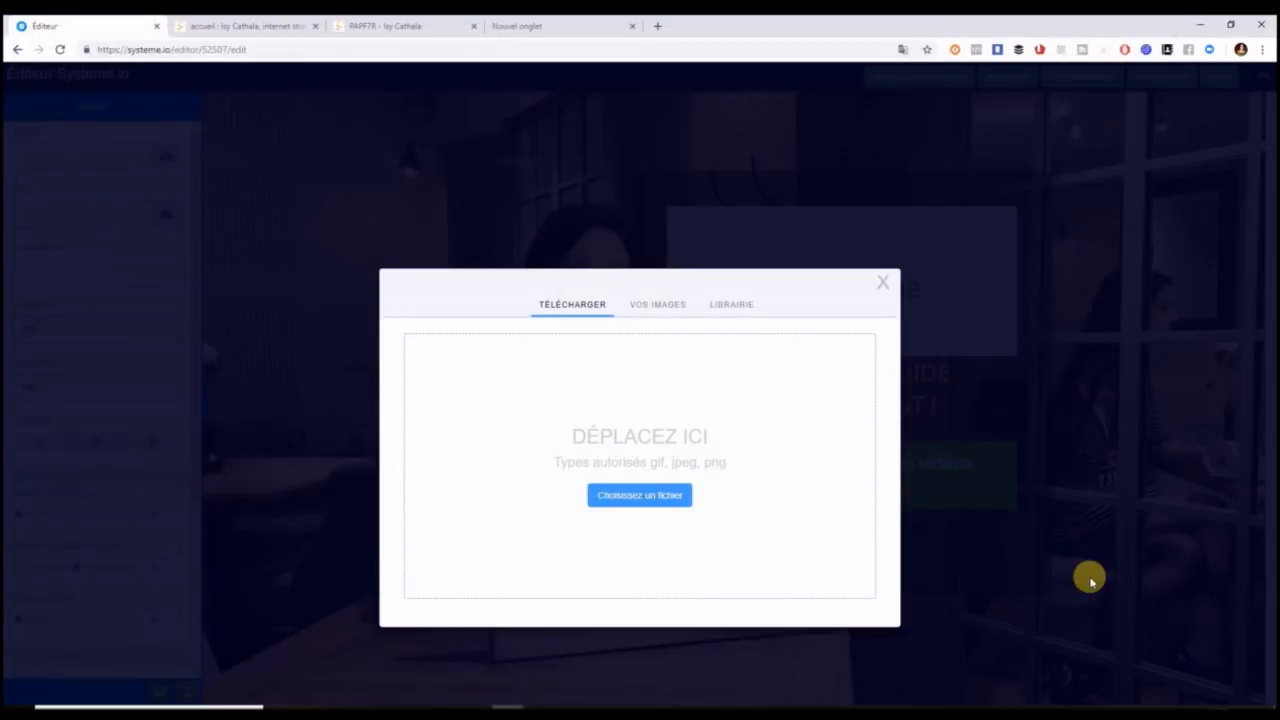
Insert the '7 étapes pour réussir sur internet' cover into the image block, then view the live PAPF7R page.
click(657, 304)
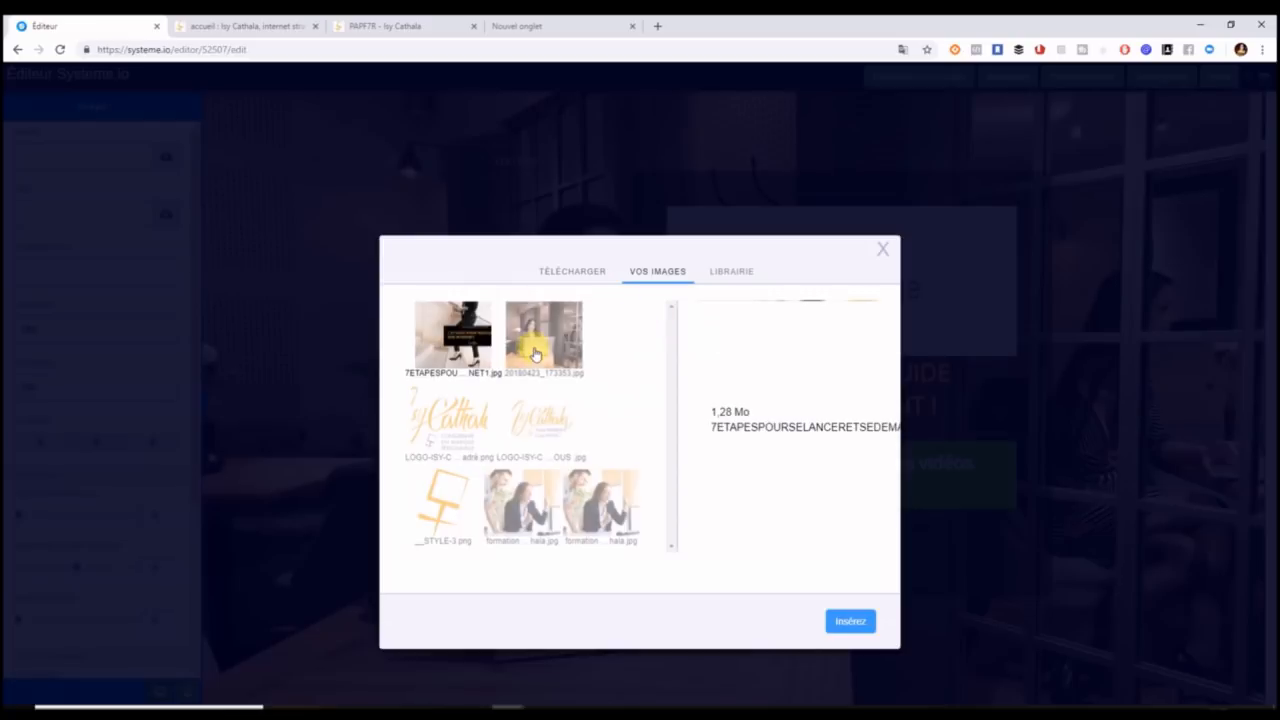
click(850, 622)
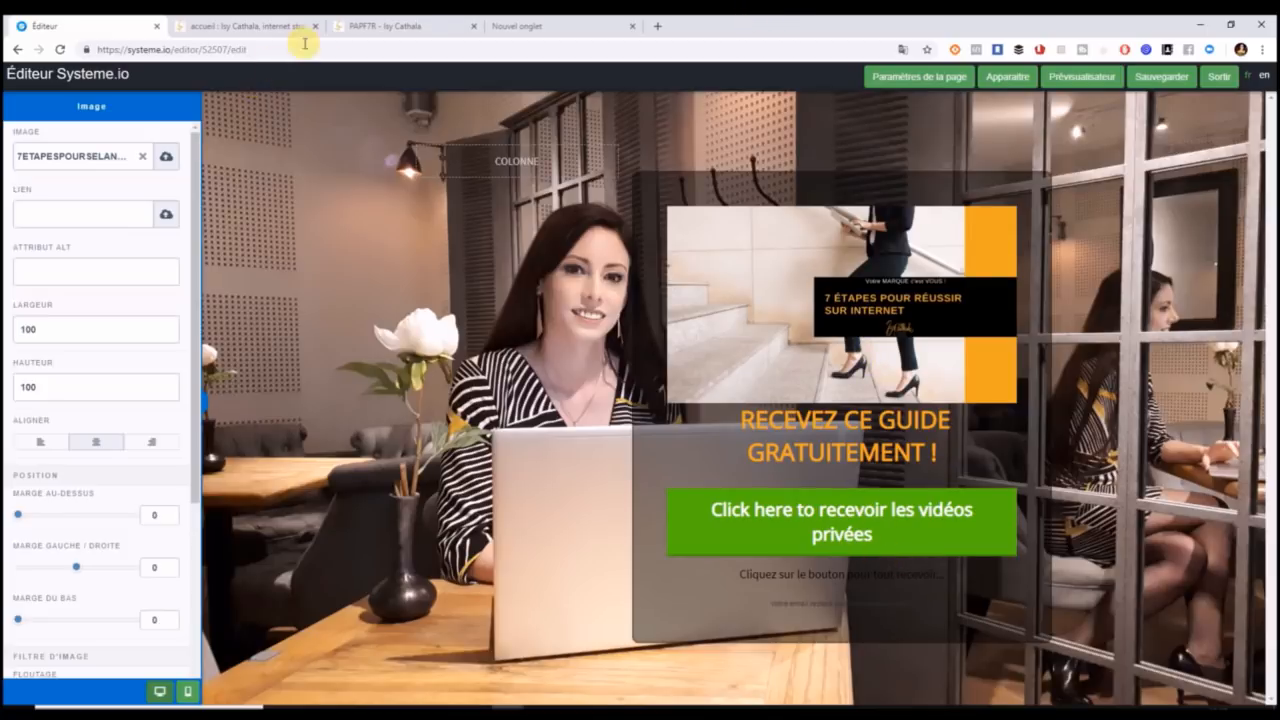
click(366, 27)
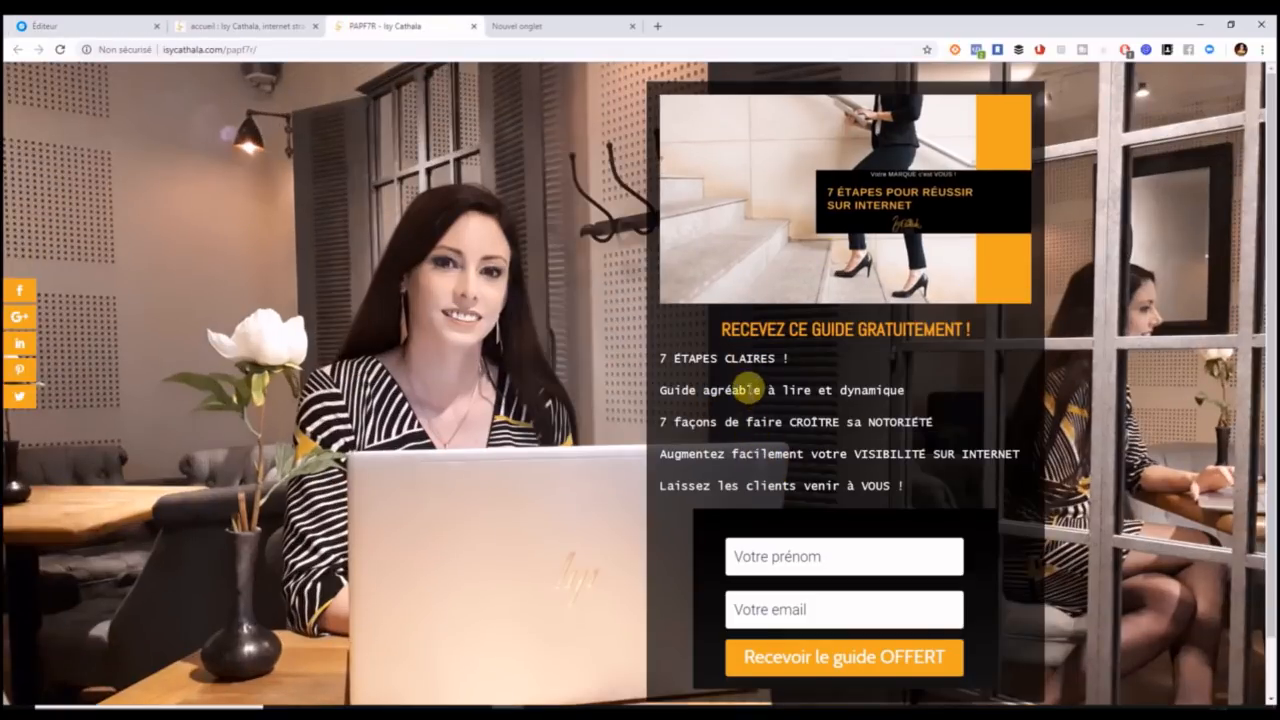
Back in the editor, add a placeholder text block between the orange headline and the green button.
click(138, 34)
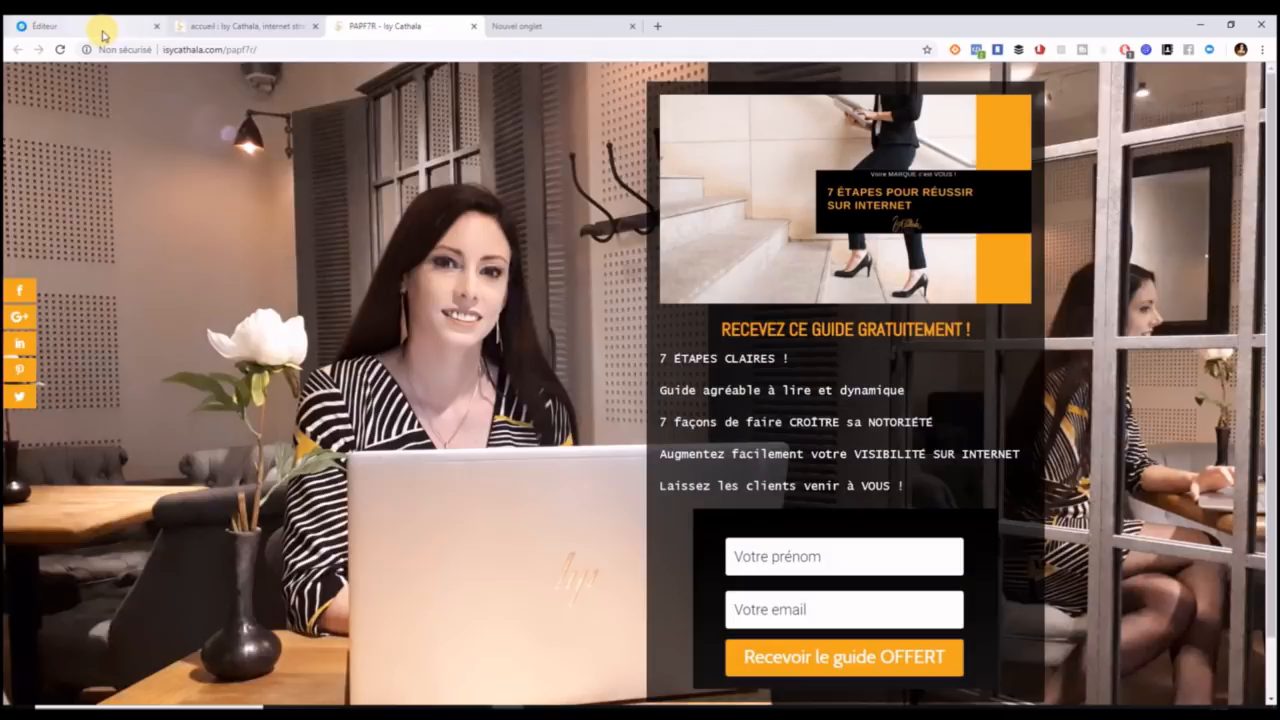
click(365, 332)
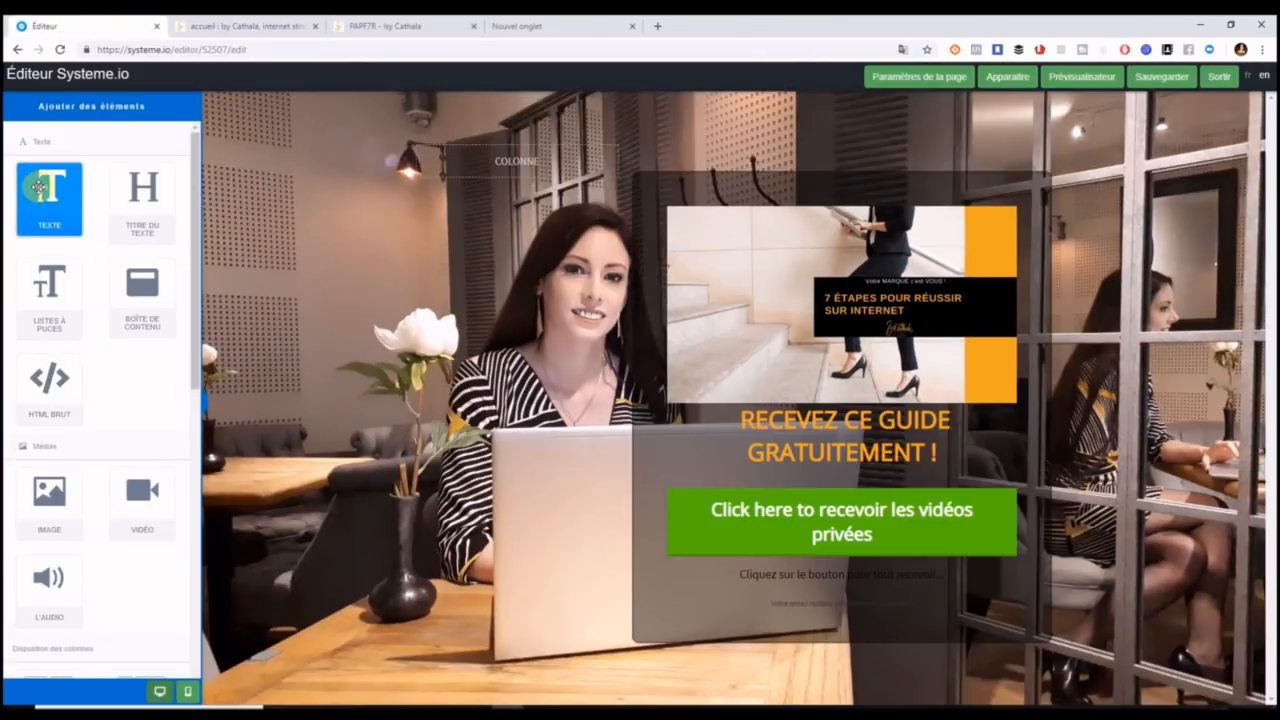
drag(40, 192, 808, 490)
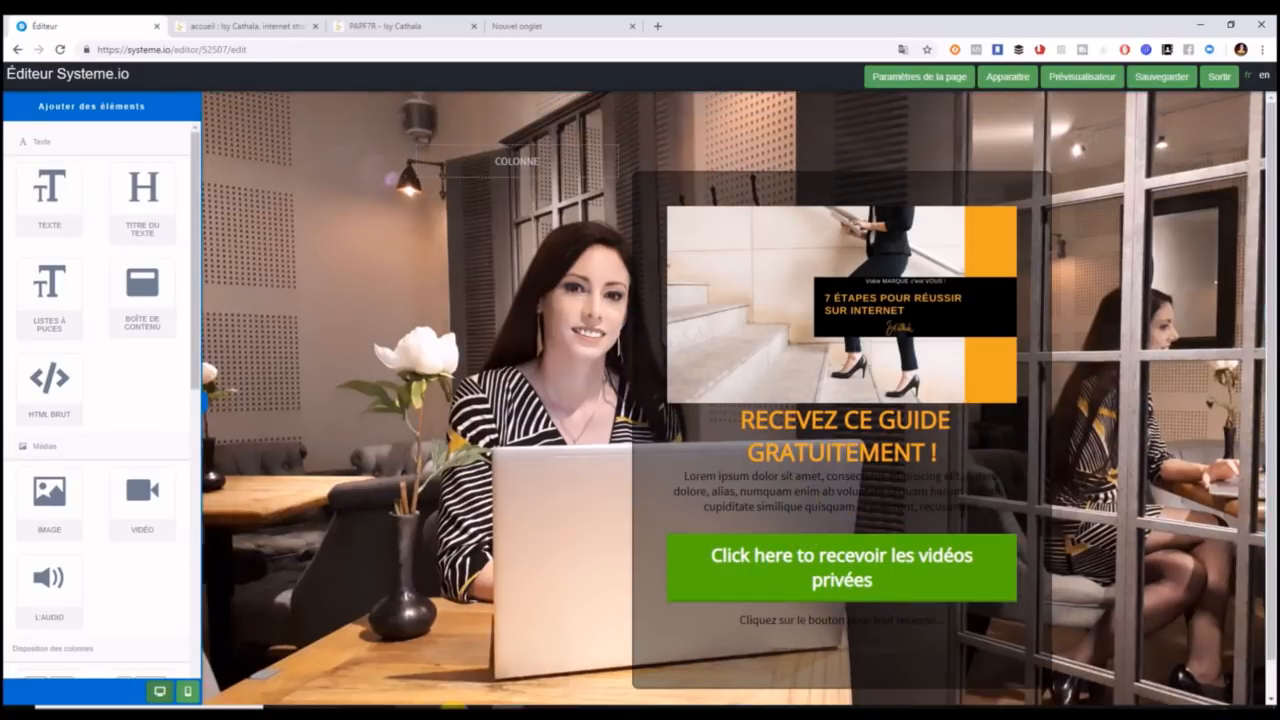
Select the five benefit lines in the Word document to copy them.
click(375, 708)
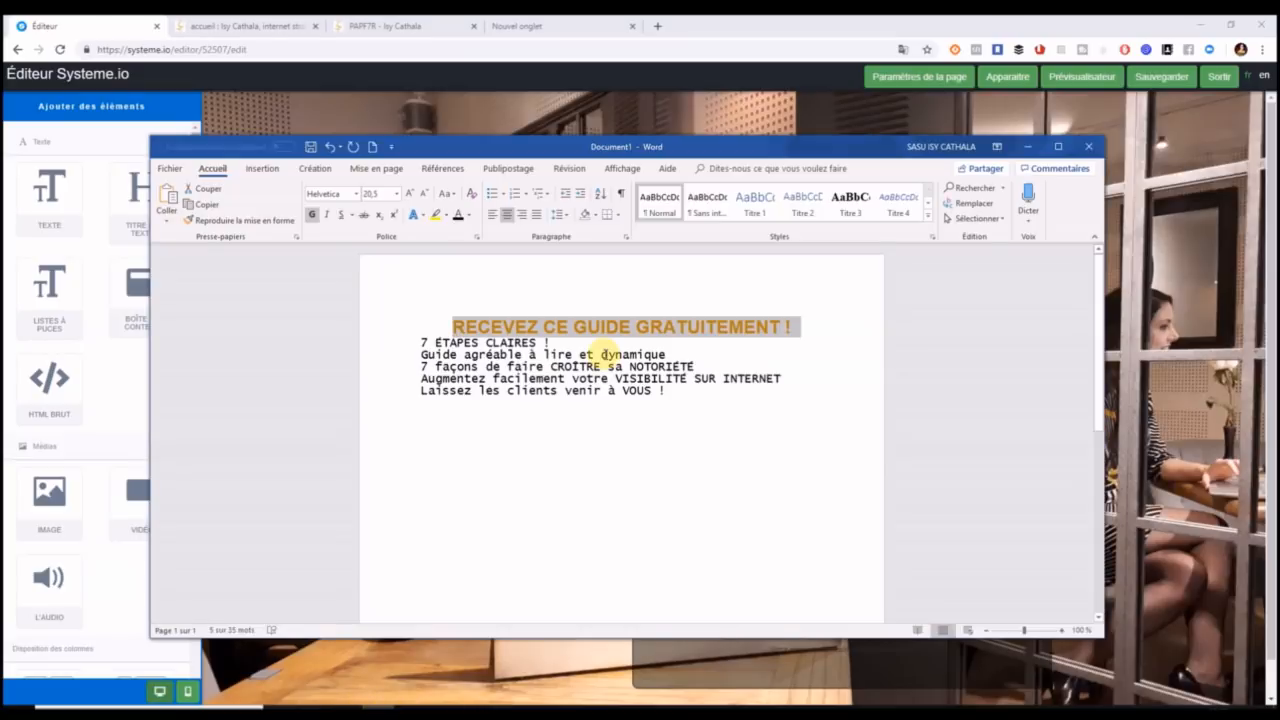
drag(675, 393, 424, 345)
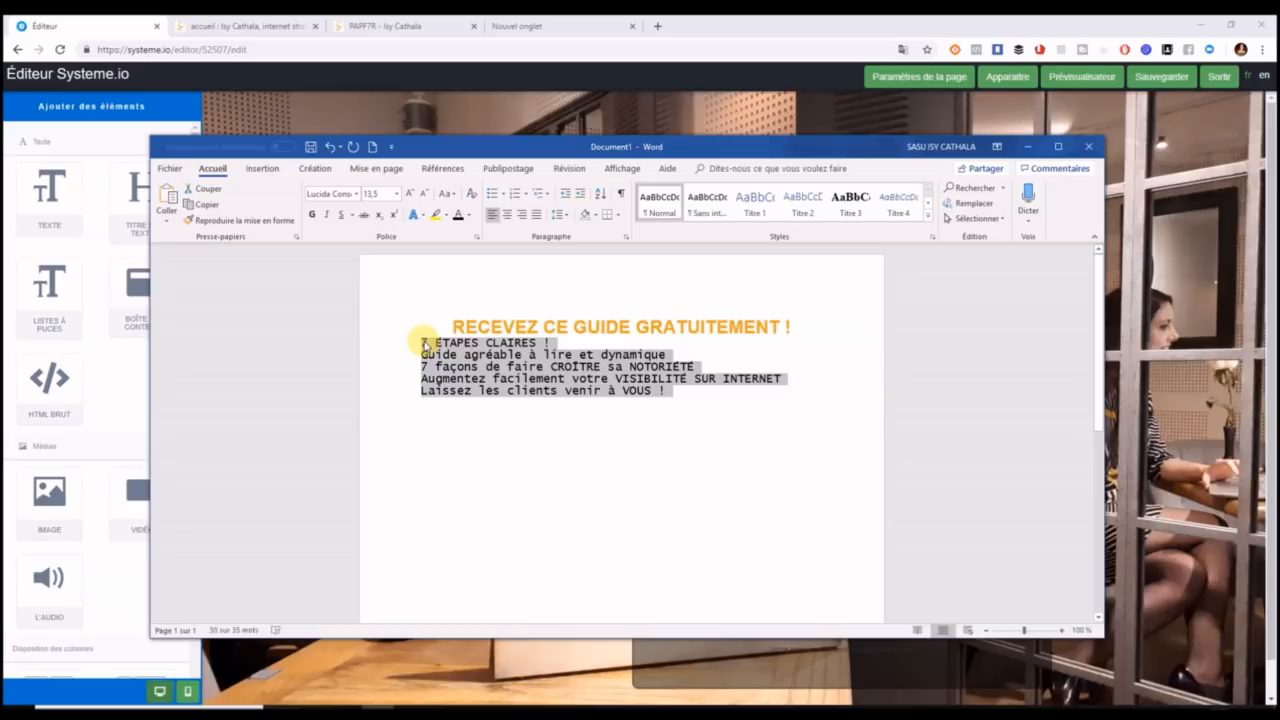
click(1115, 260)
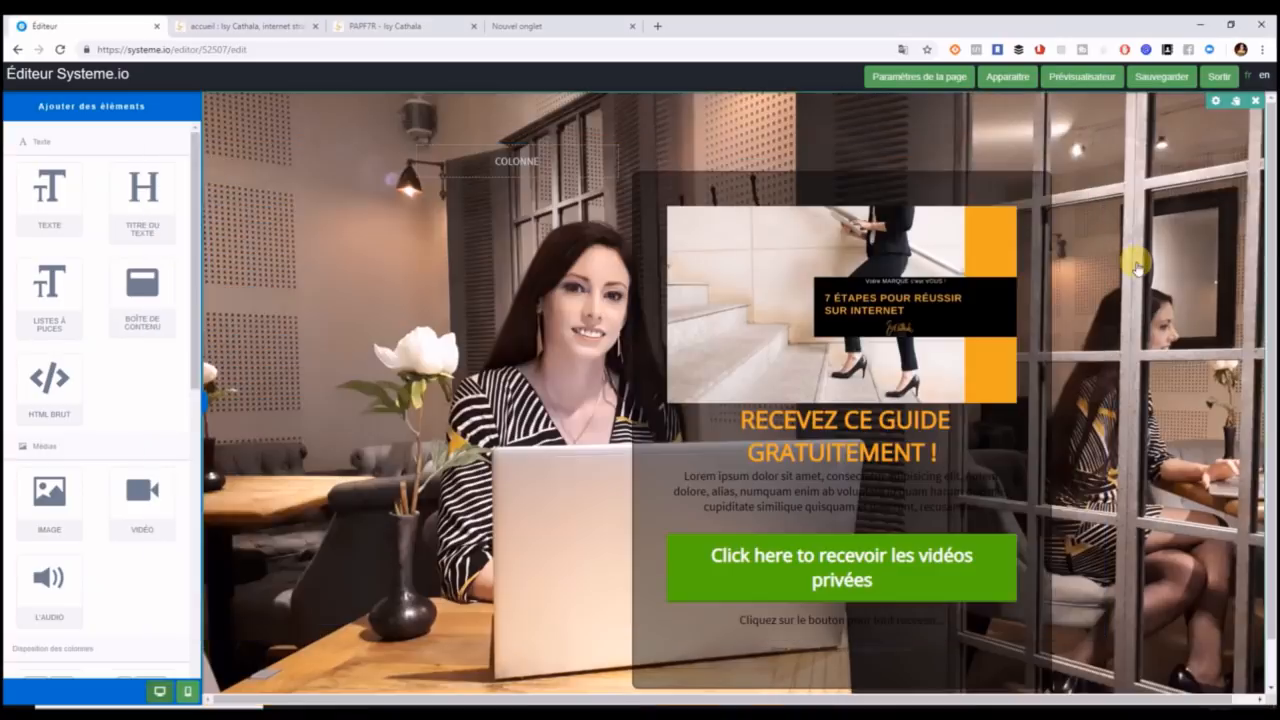
Replace the Lorem ipsum placeholder with the five pasted benefit lines, left-aligned.
click(700, 484)
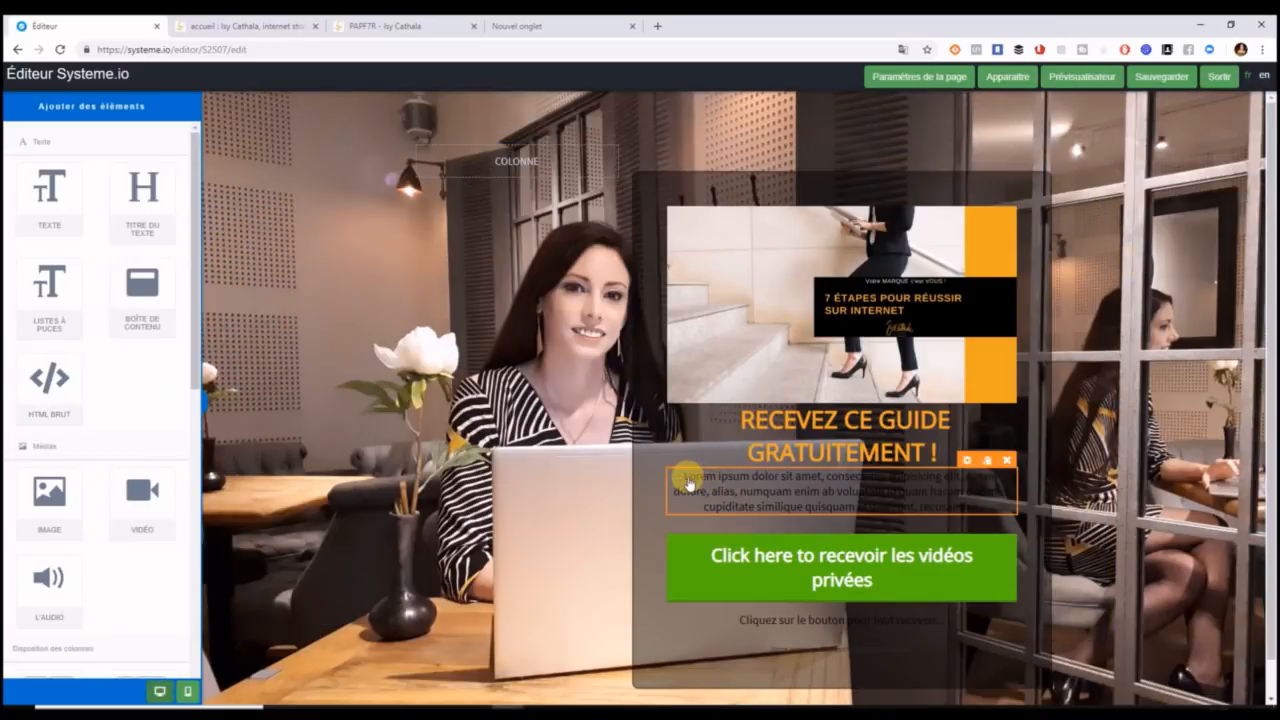
click(688, 483)
drag(676, 480, 1017, 527)
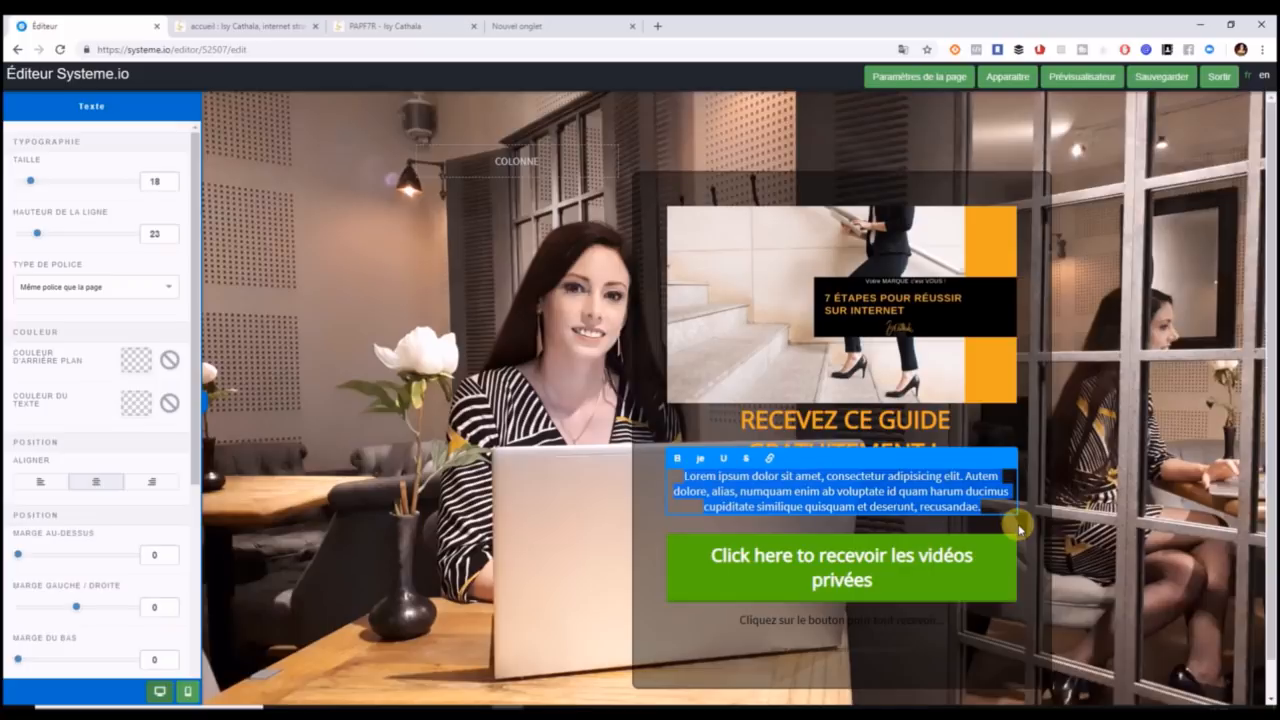
key(ctrl+v)
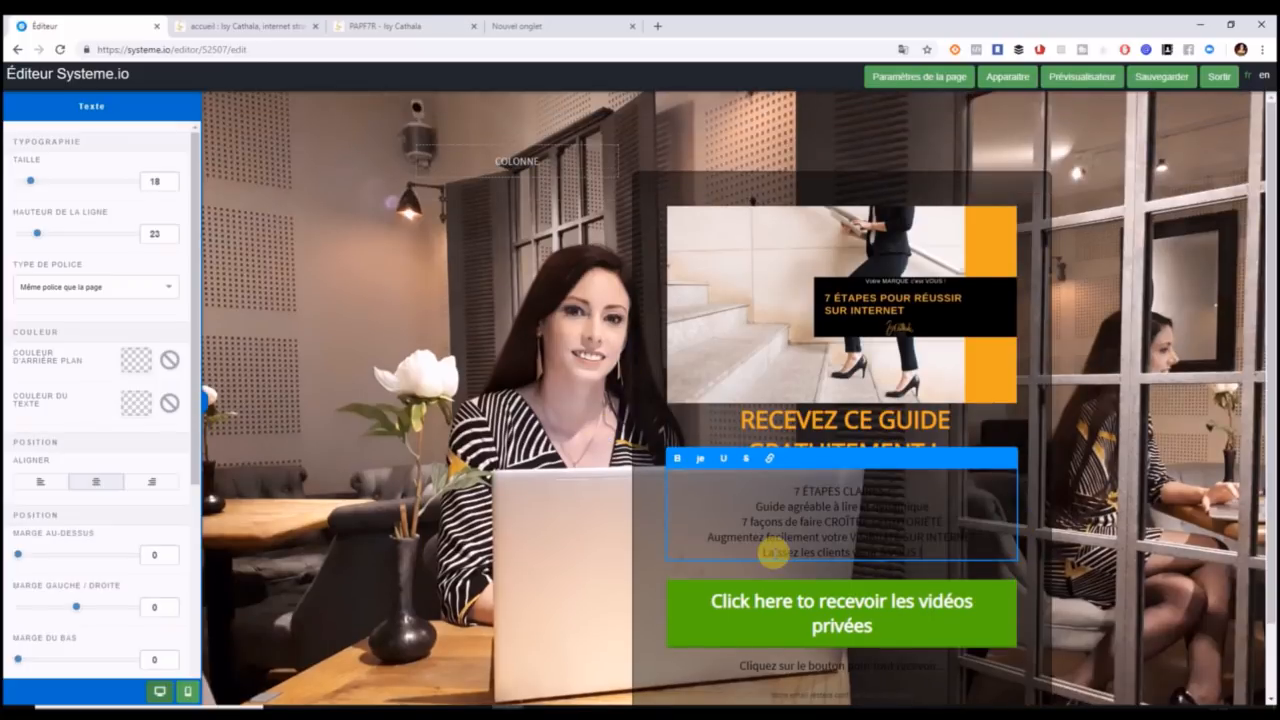
click(41, 484)
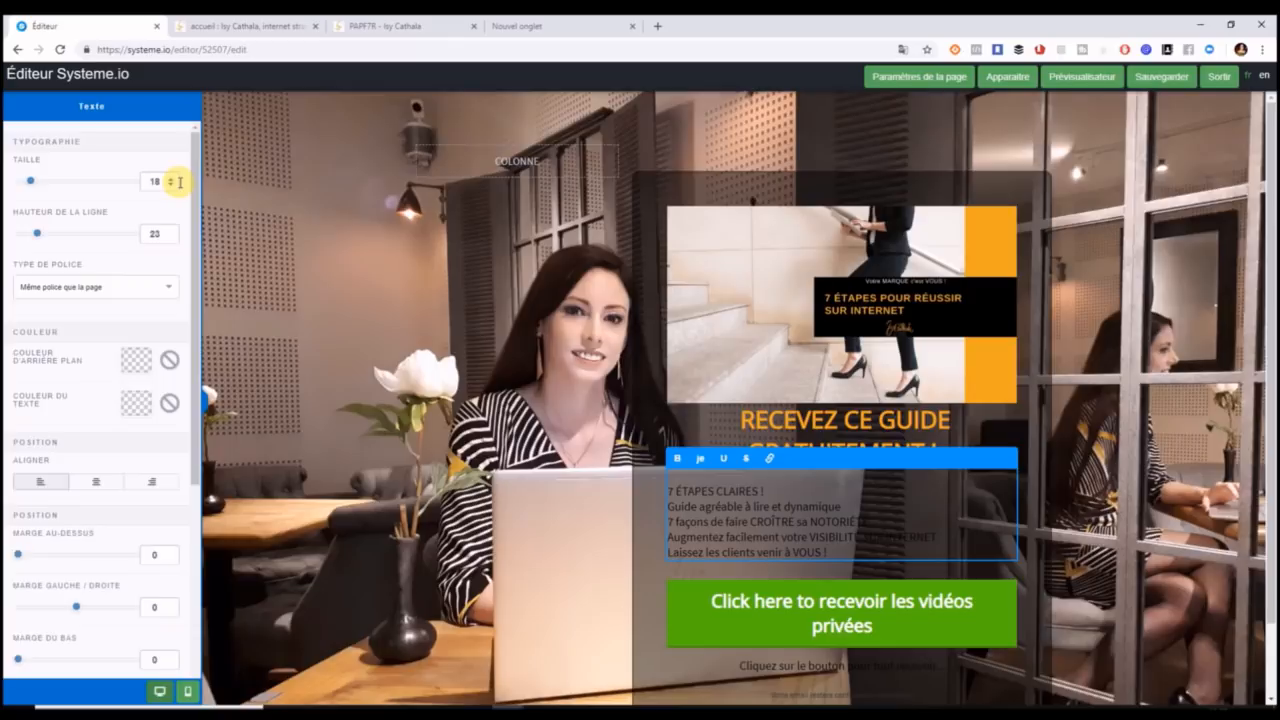
Make the benefit lines size 21 and white.
drag(30, 183, 36, 184)
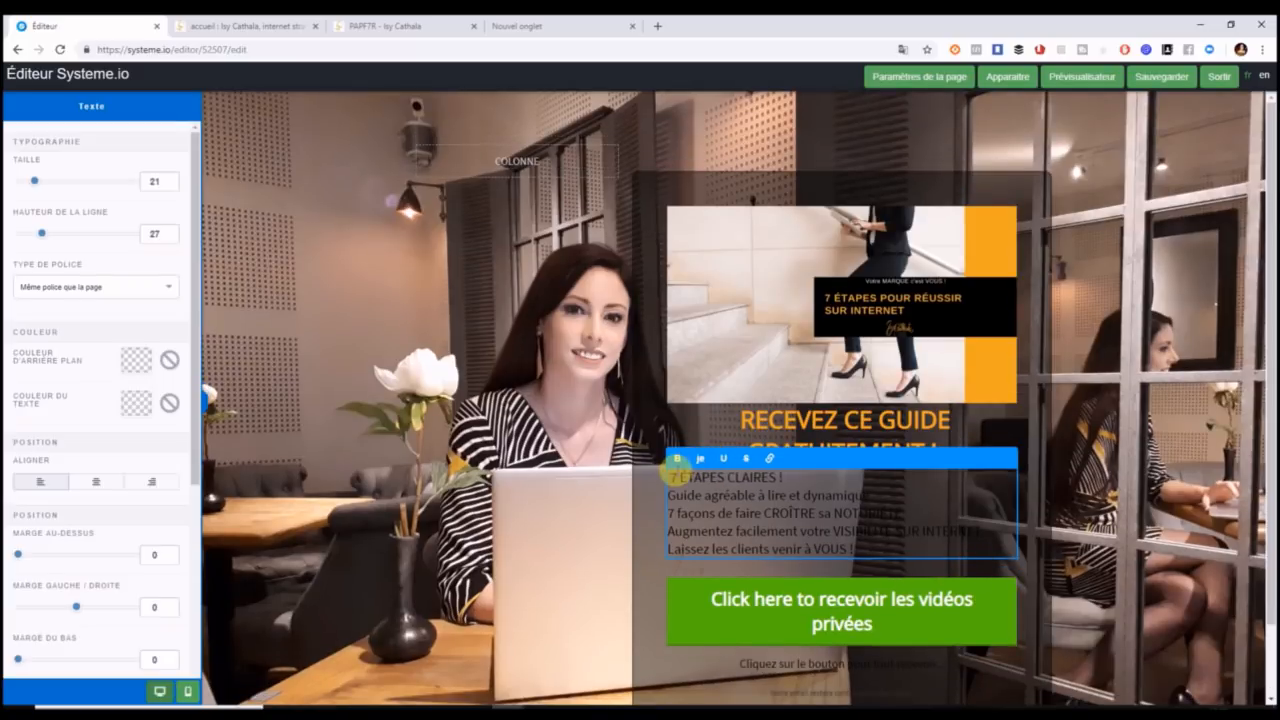
drag(670, 477, 914, 557)
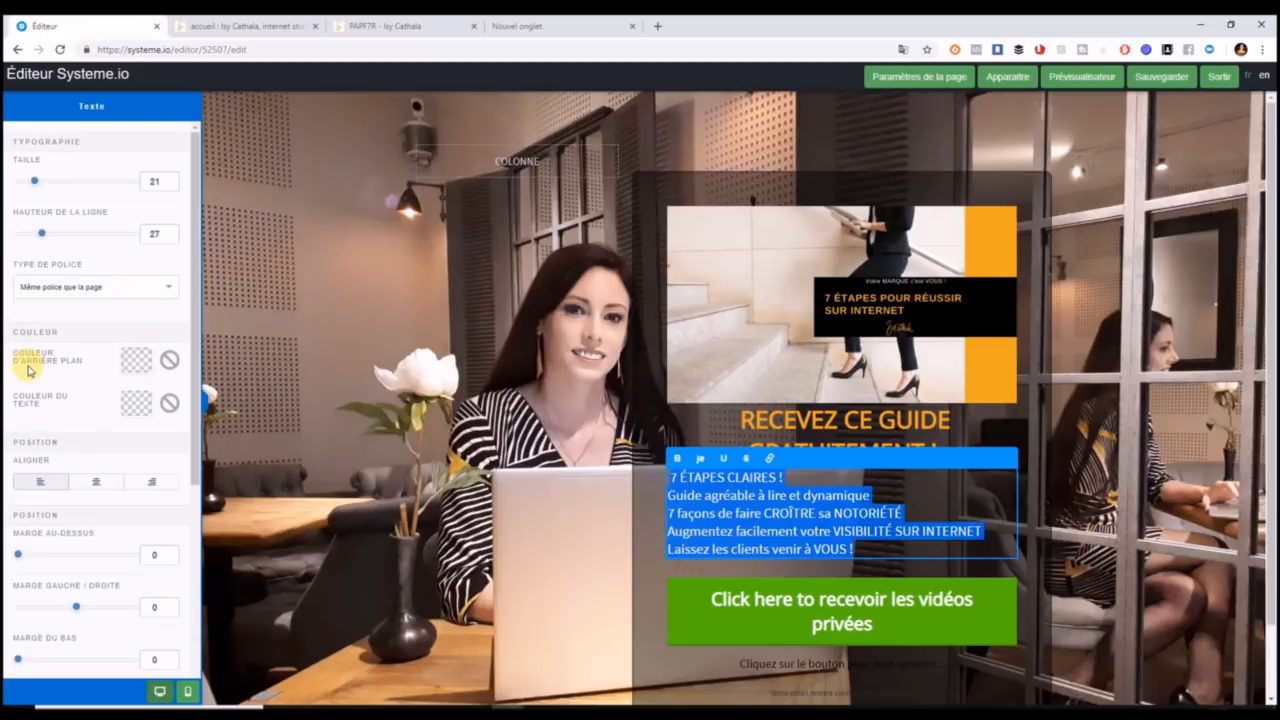
click(133, 359)
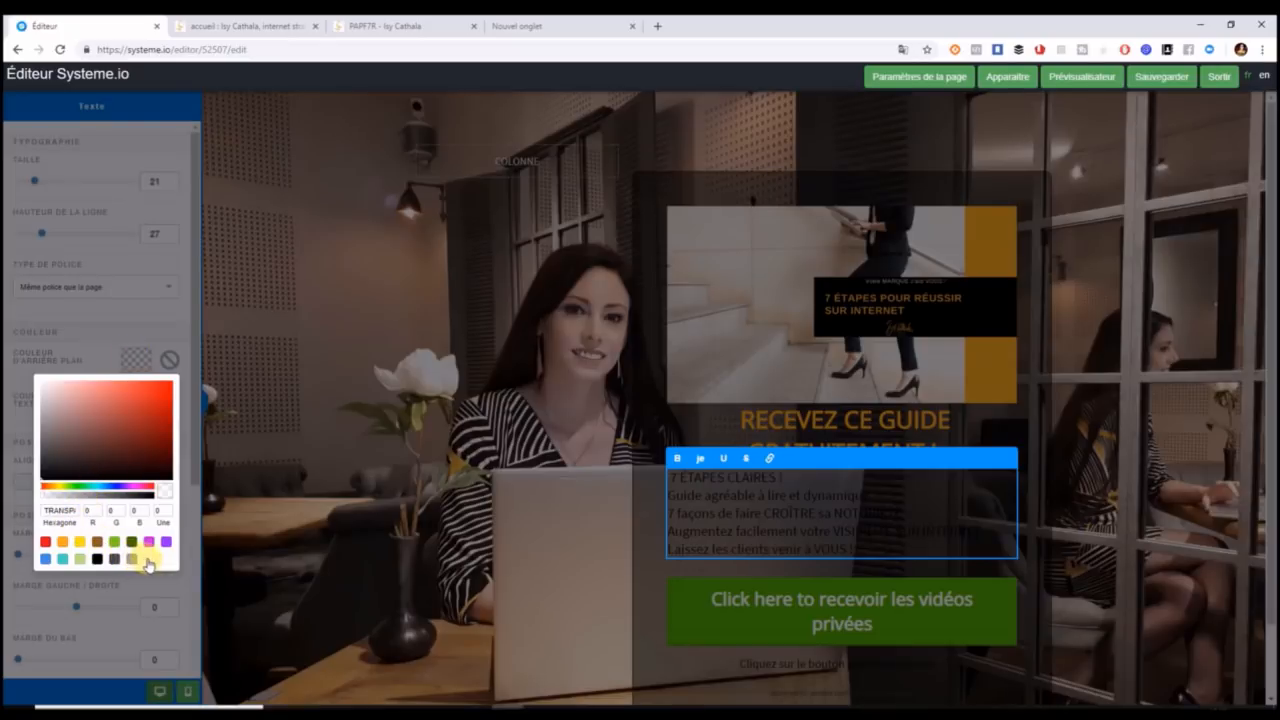
click(192, 493)
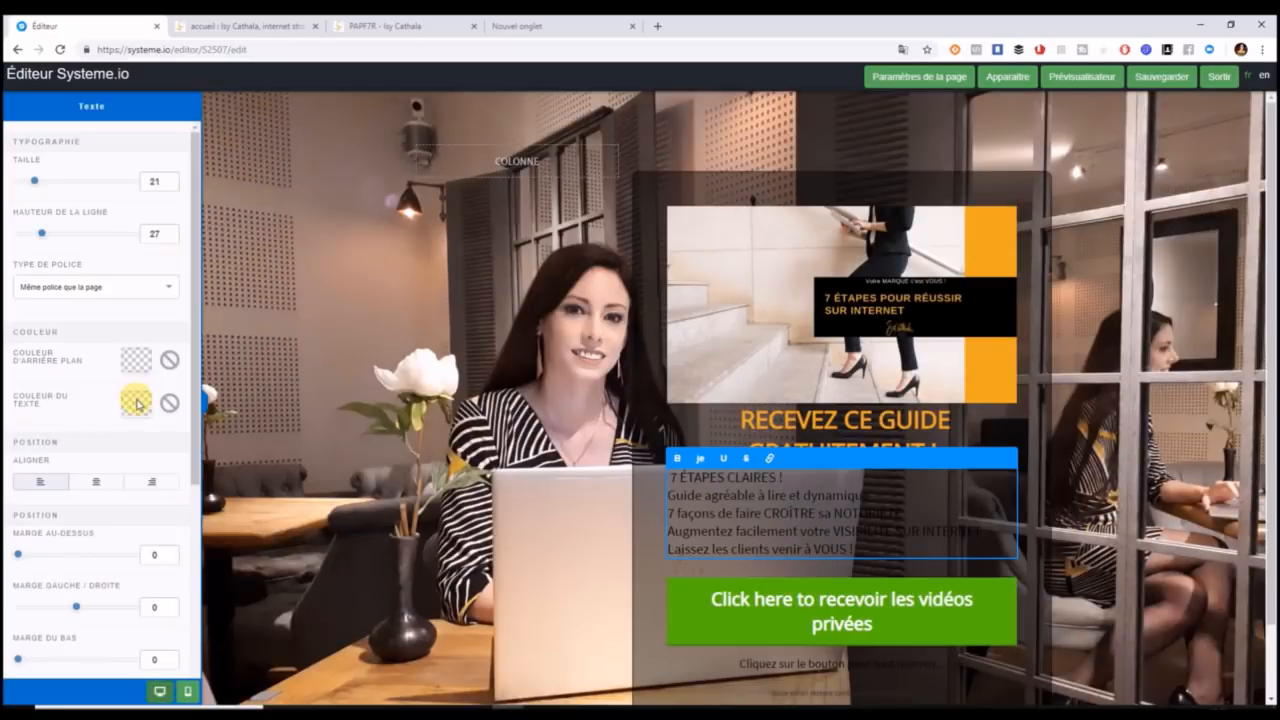
click(137, 403)
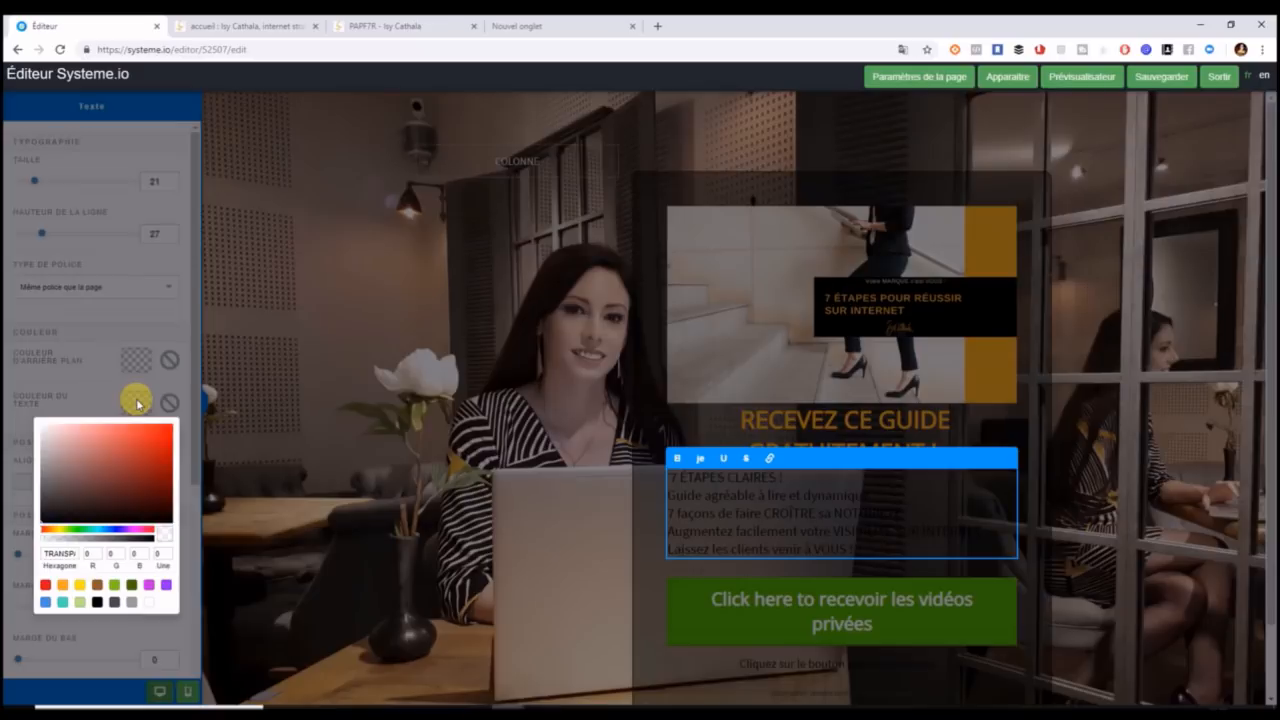
click(150, 603)
click(218, 606)
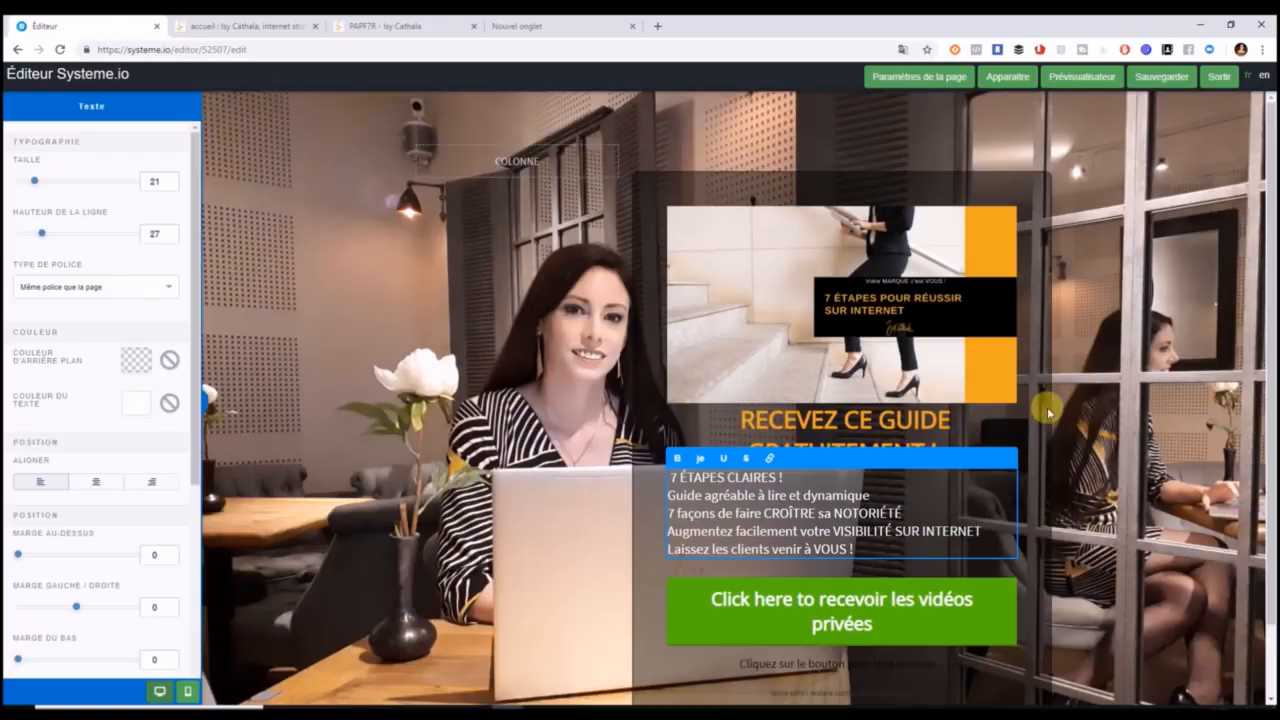
click(1100, 402)
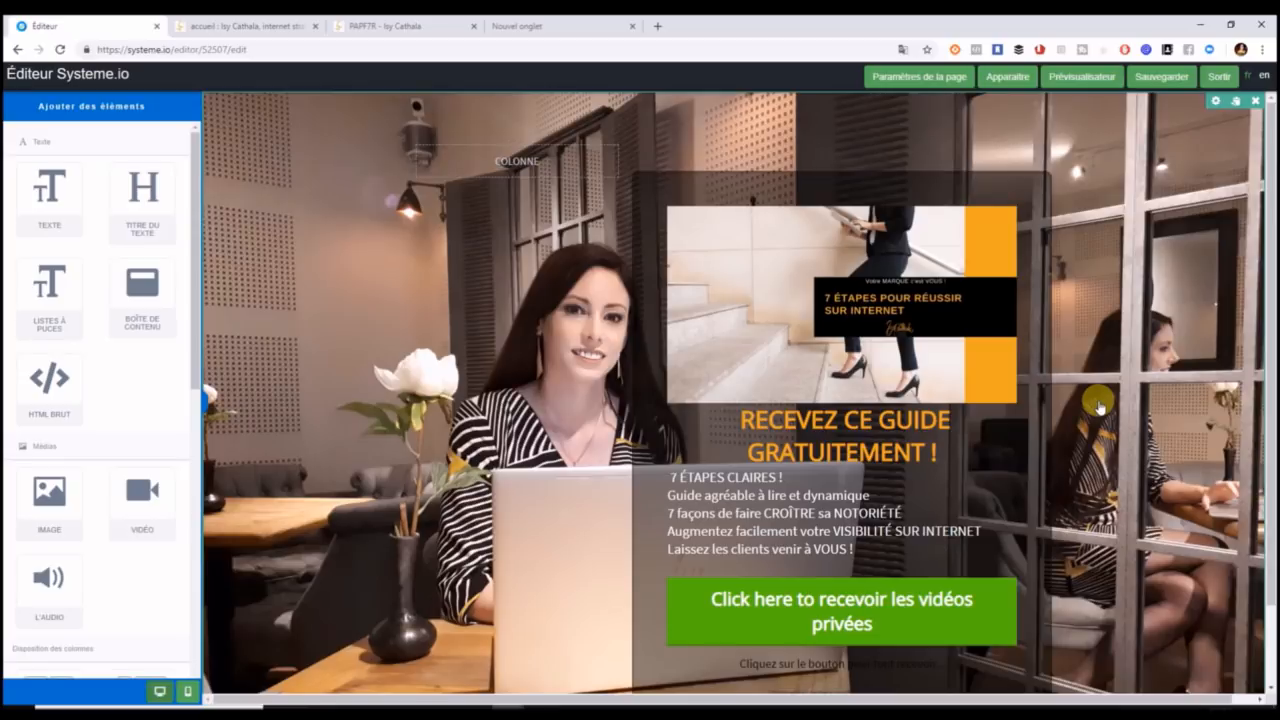
click(397, 28)
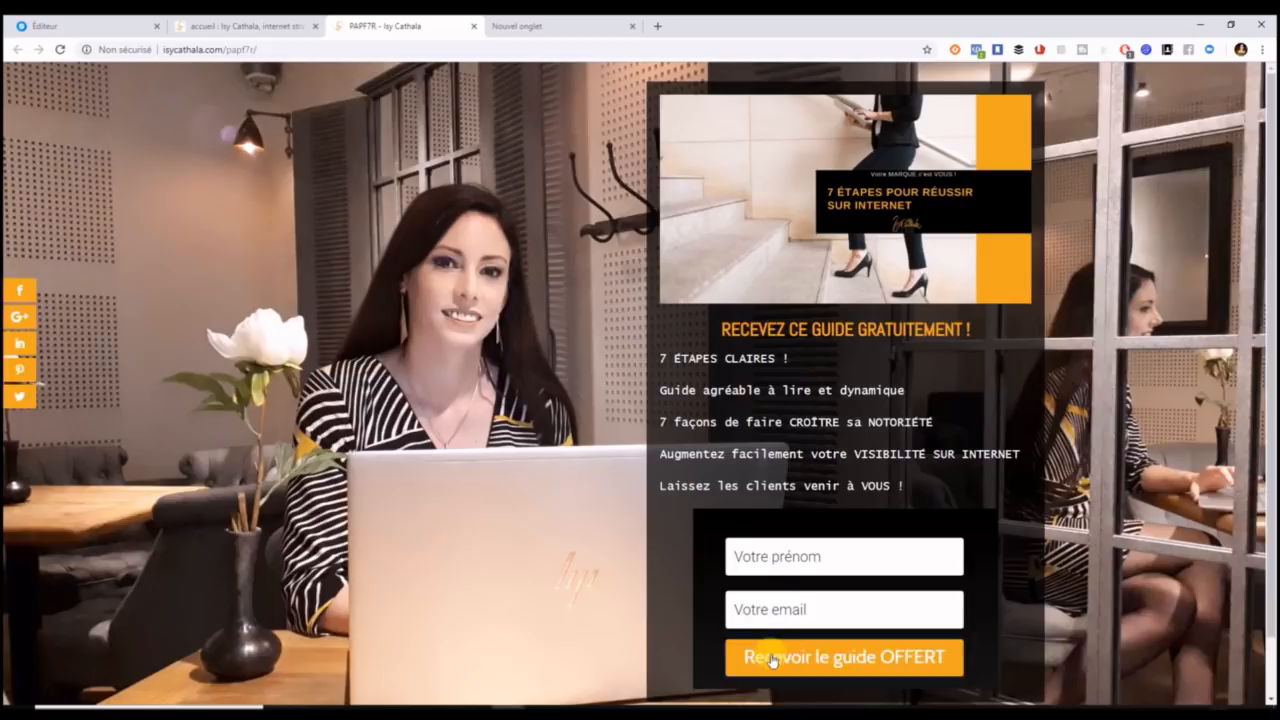
click(108, 25)
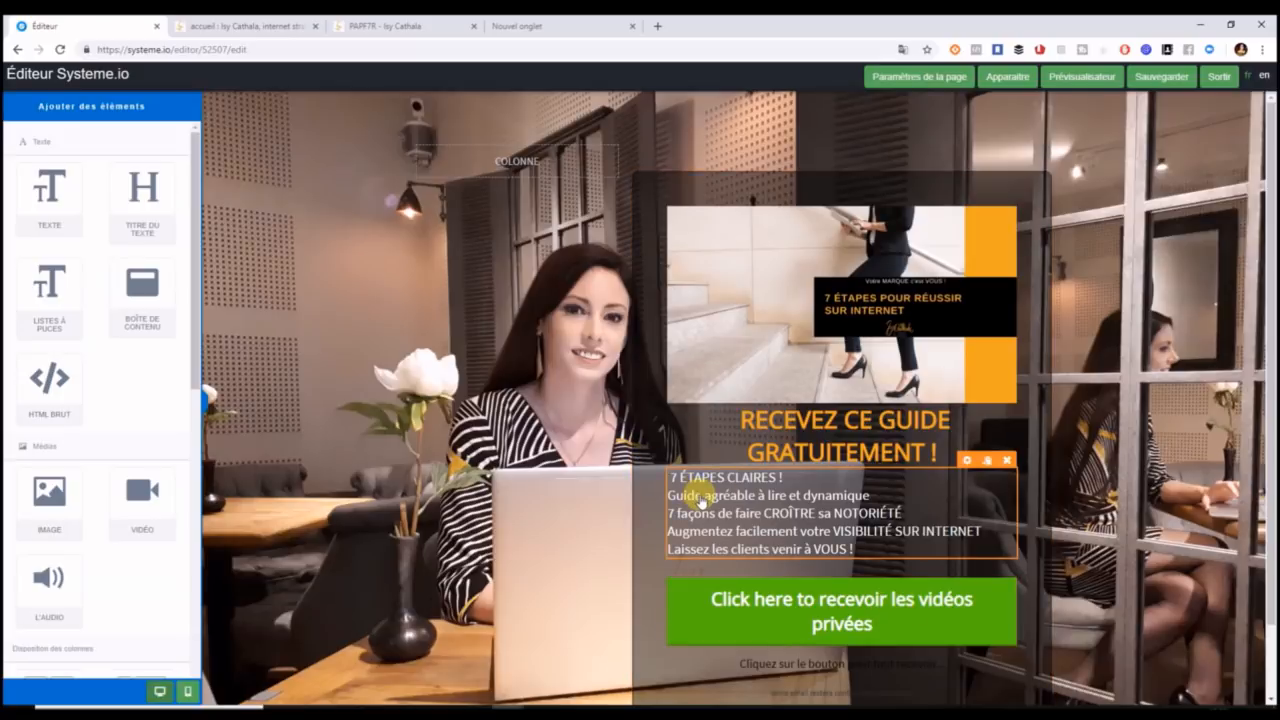
scroll(1268, 378, down, 1)
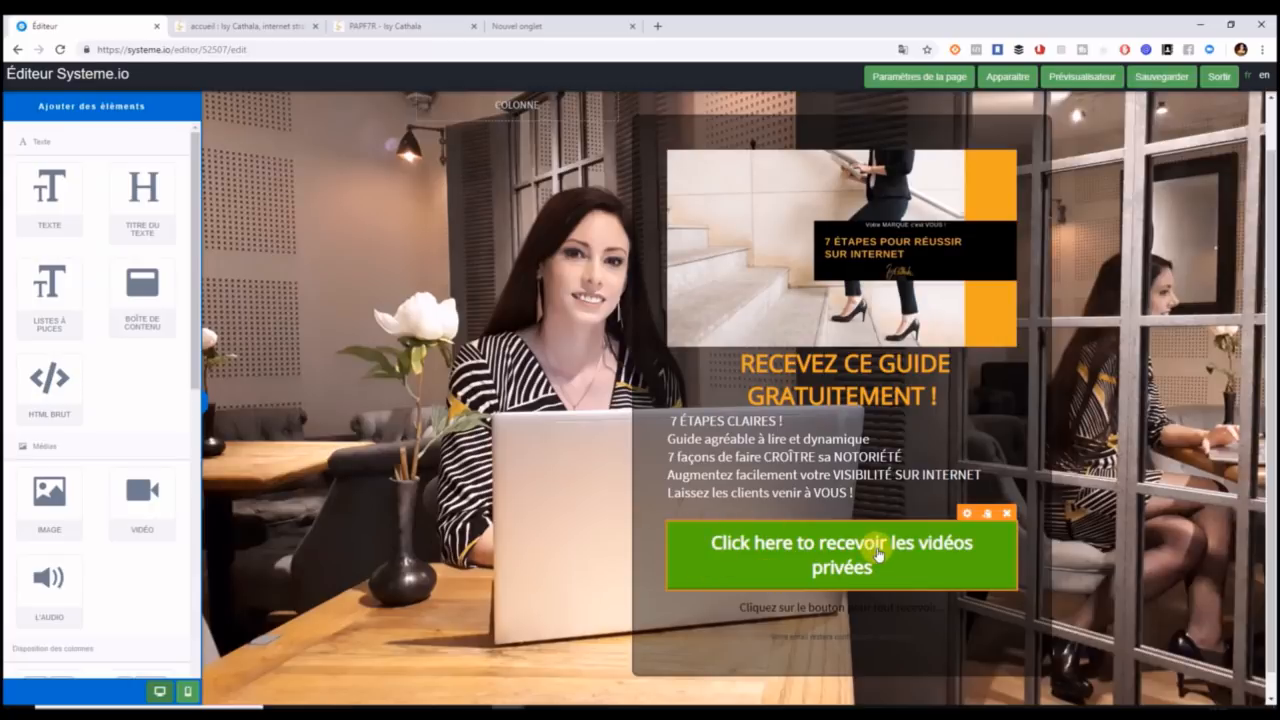
click(413, 30)
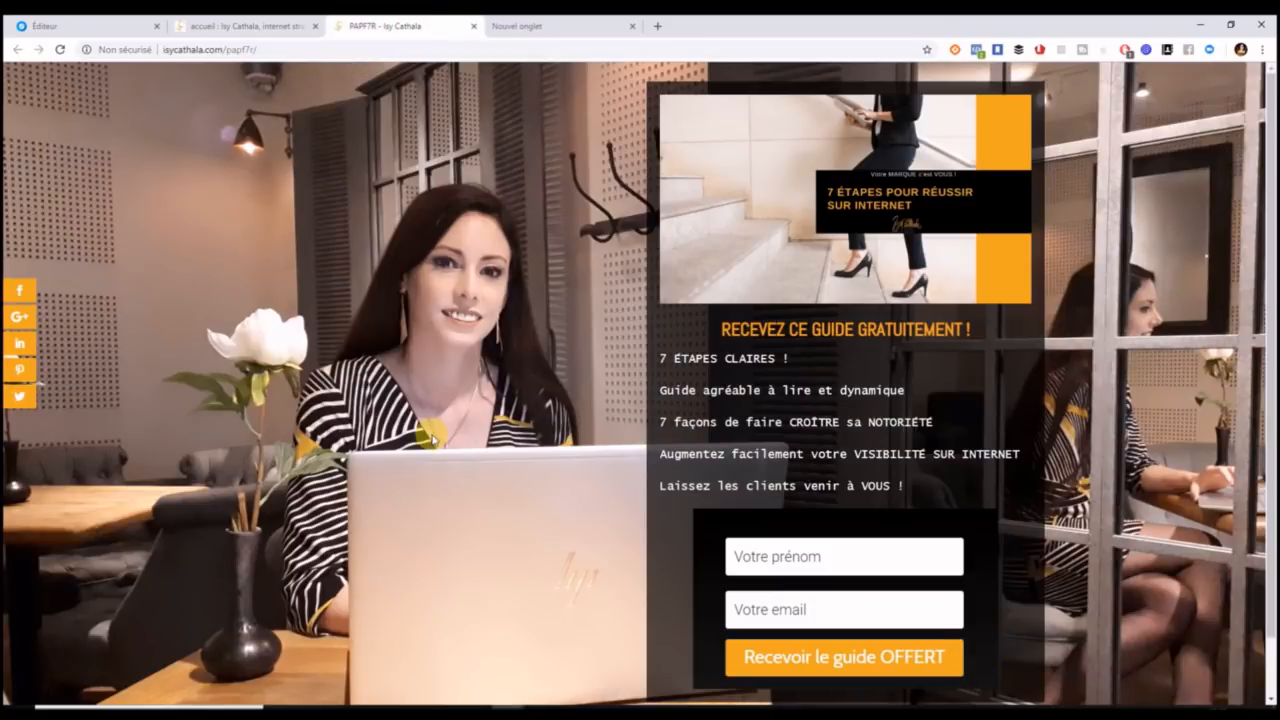
click(95, 27)
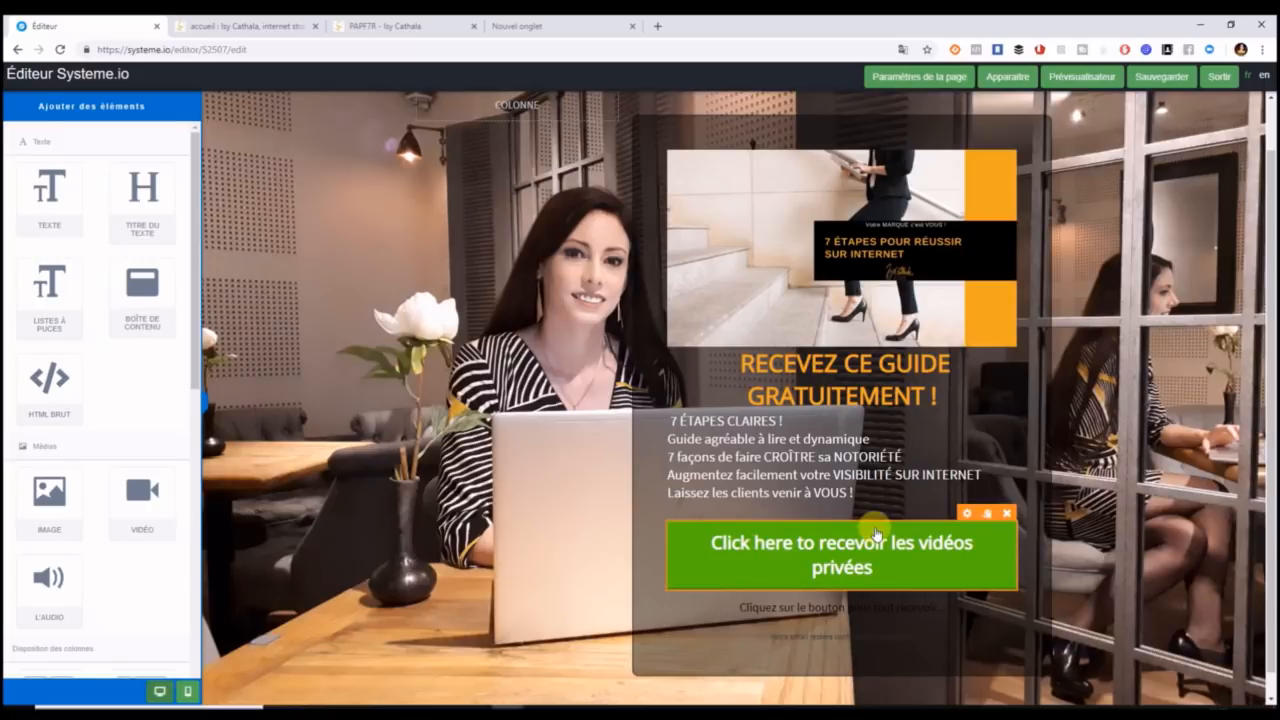
Change the green button's Bouton texte label to 'Recevoir le GUIDE offert'.
click(943, 576)
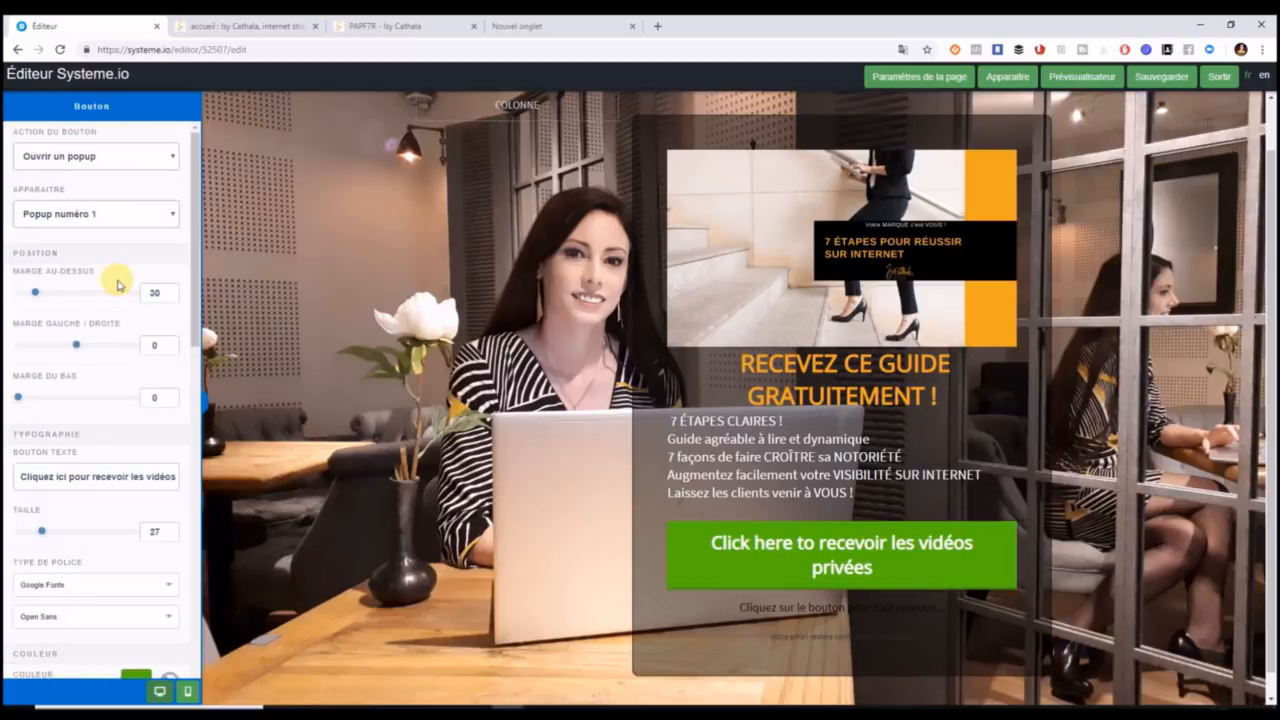
drag(193, 330, 195, 349)
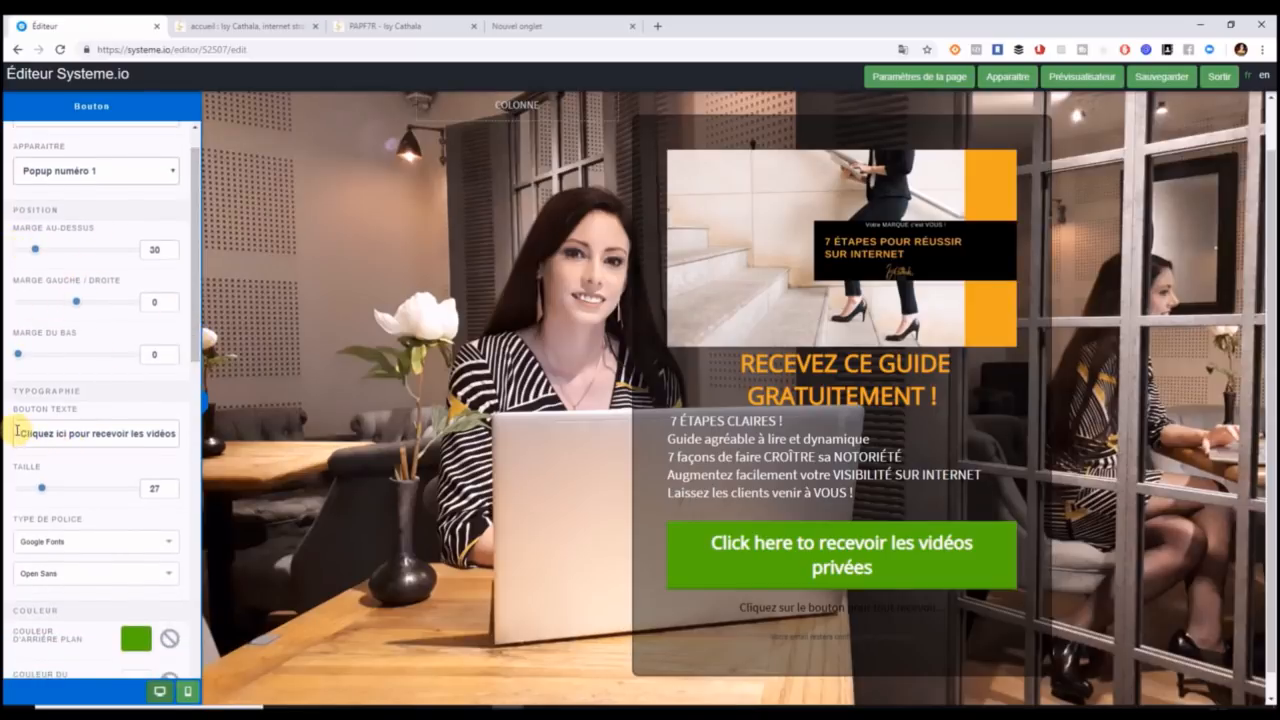
drag(18, 430, 253, 455)
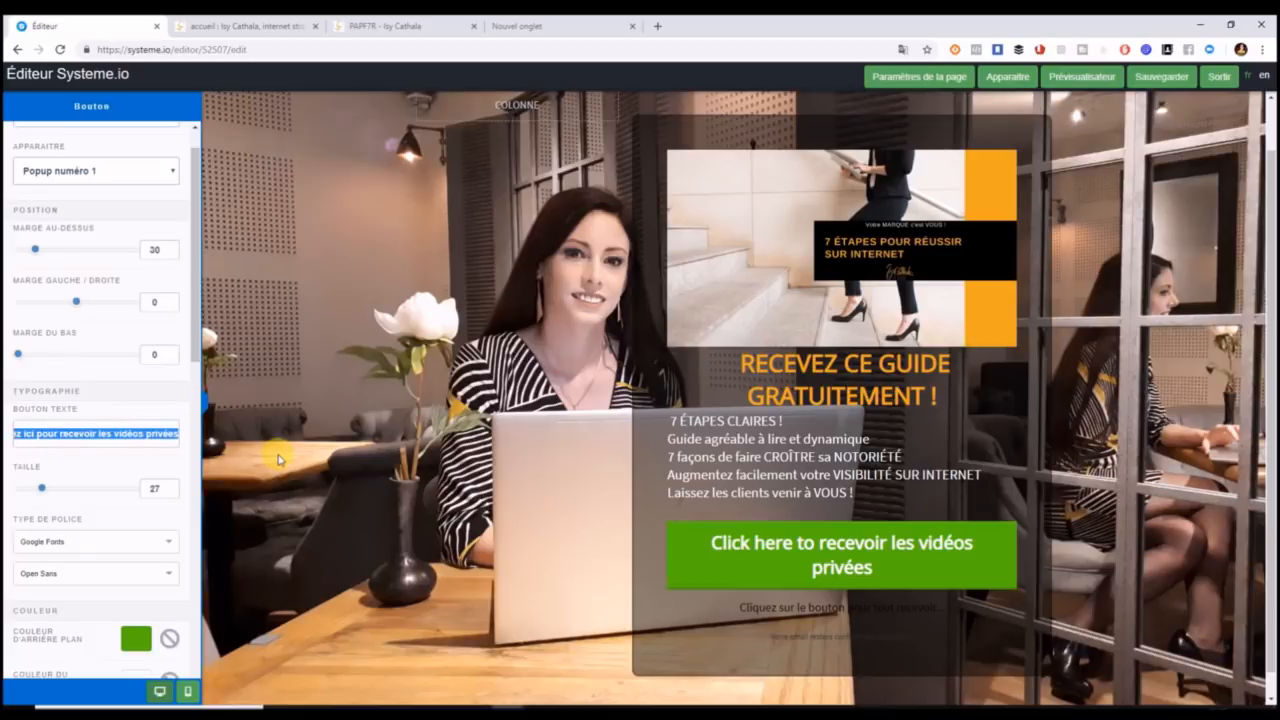
text(R)
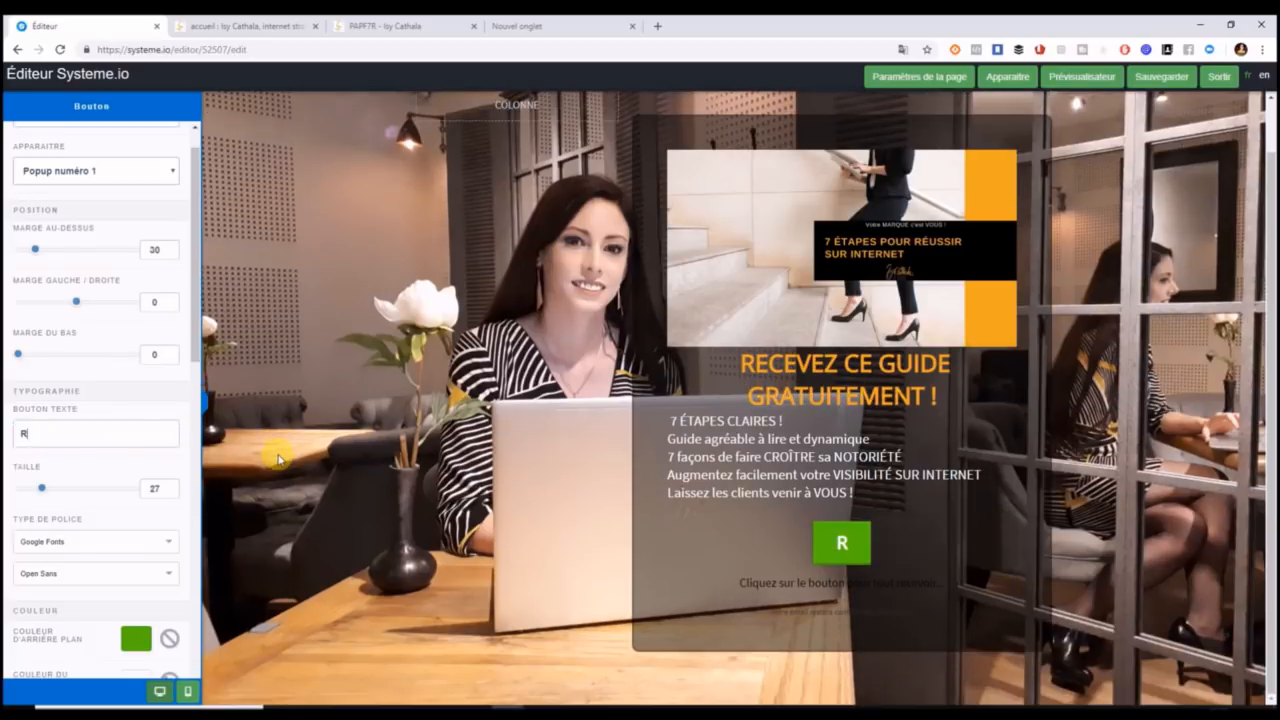
text(ecev)
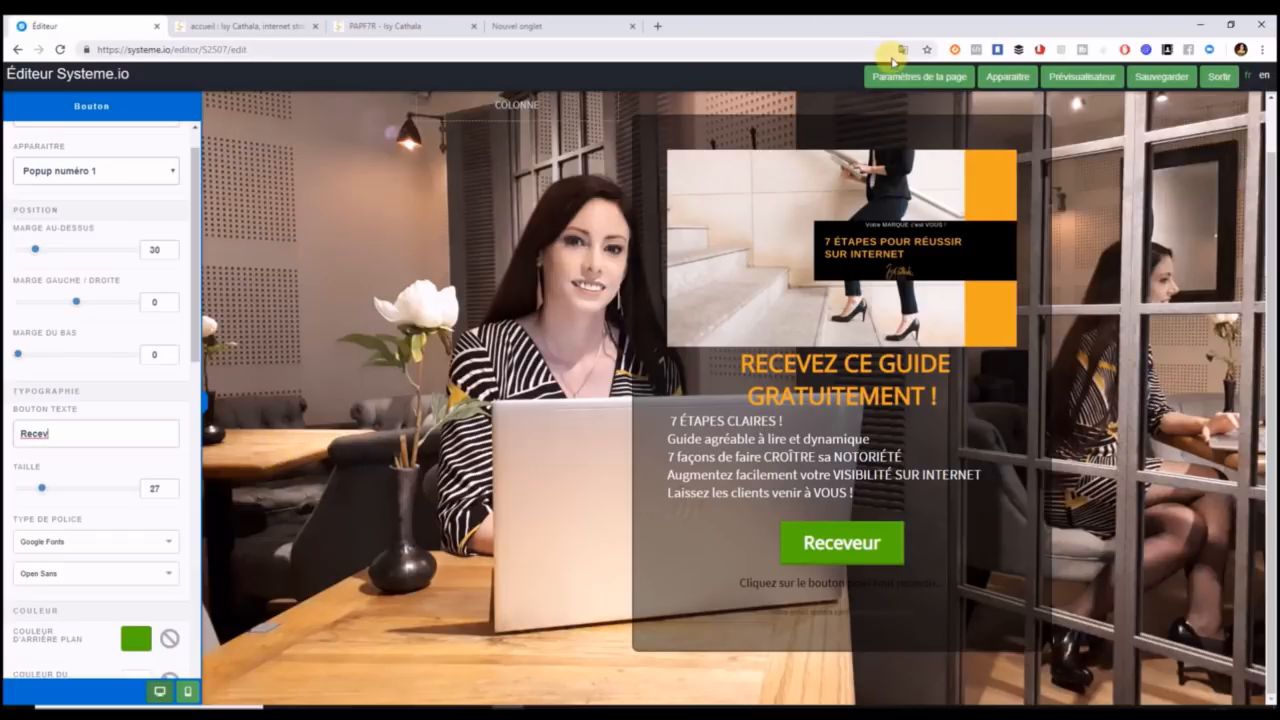
click(905, 52)
click(829, 110)
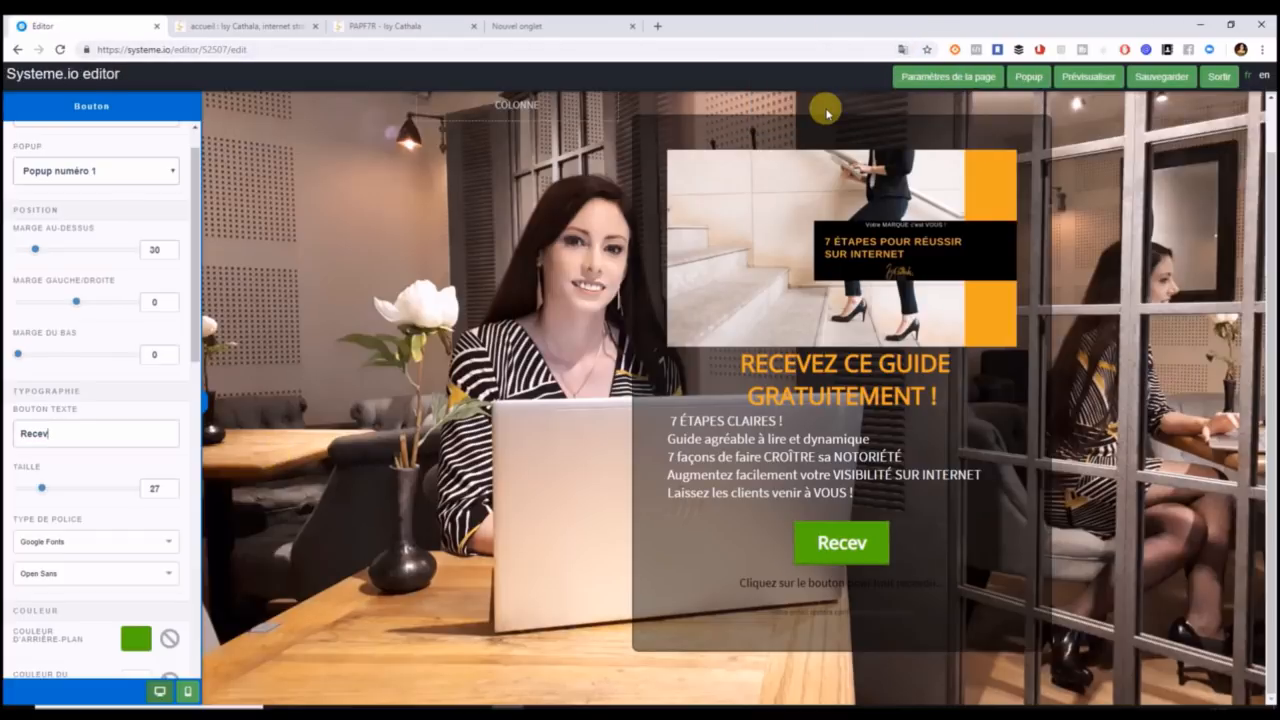
click(842, 542)
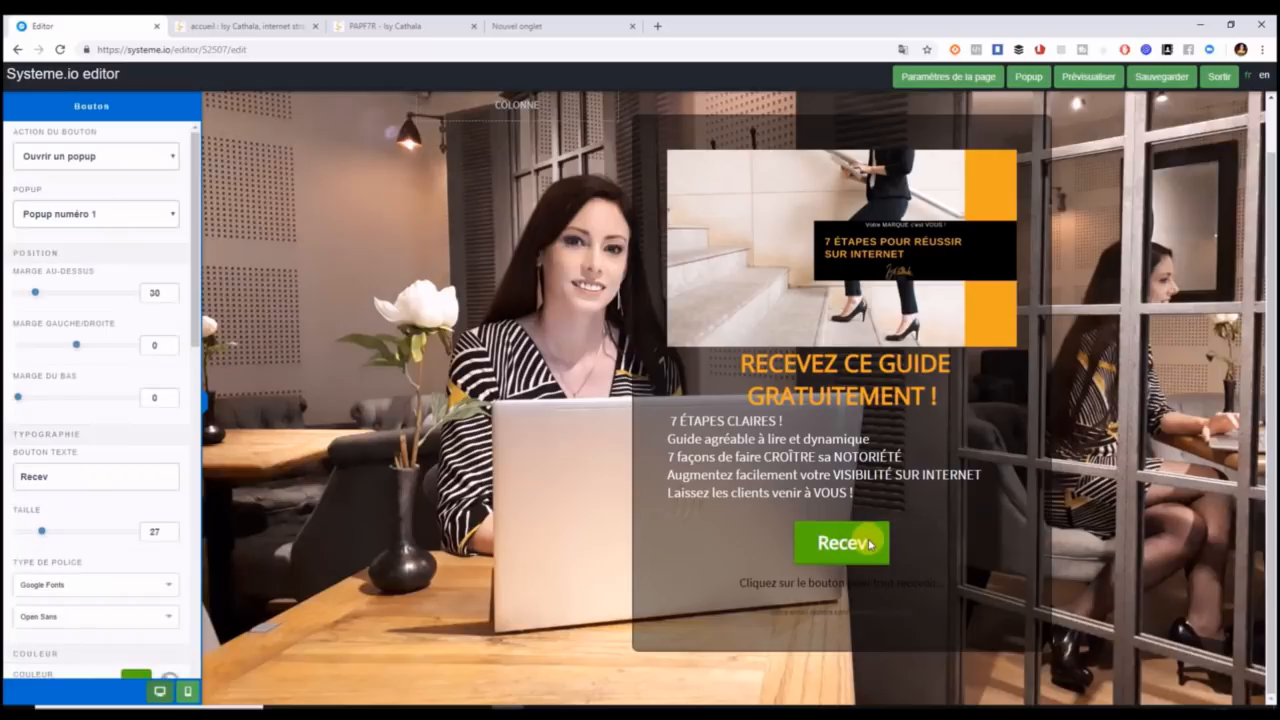
click(85, 486)
text(oir l)
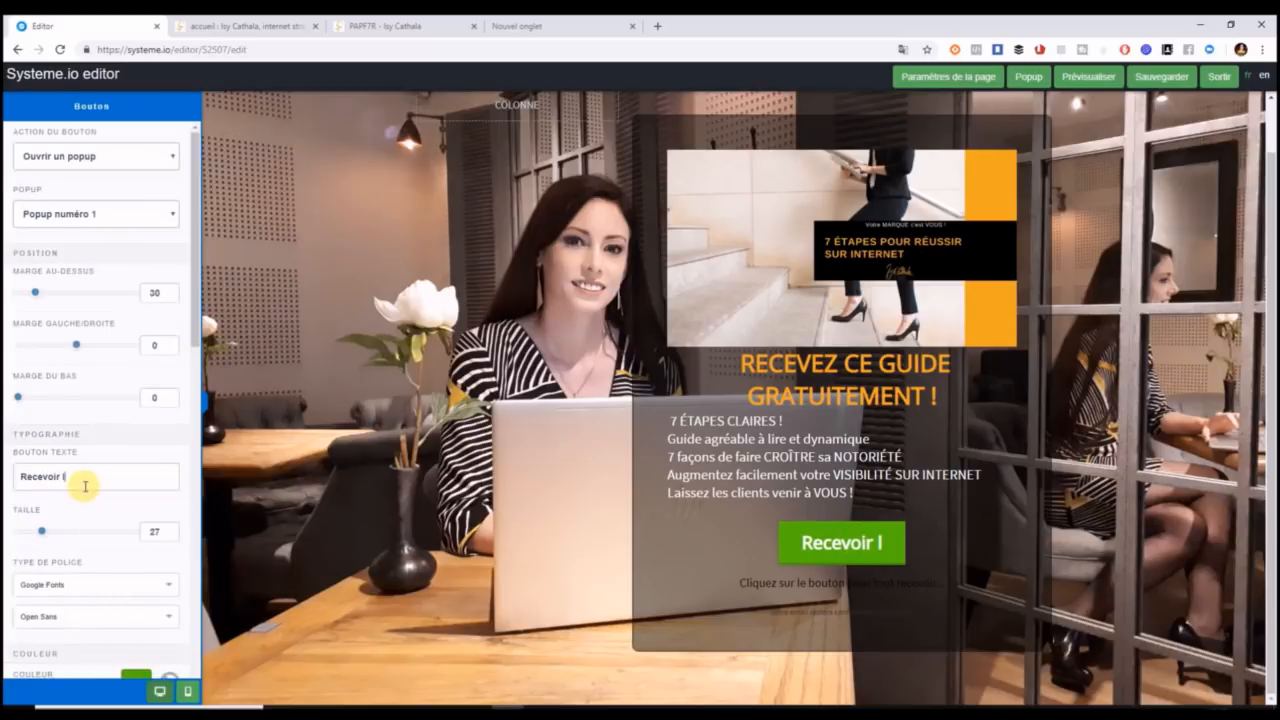
text(e GUI)
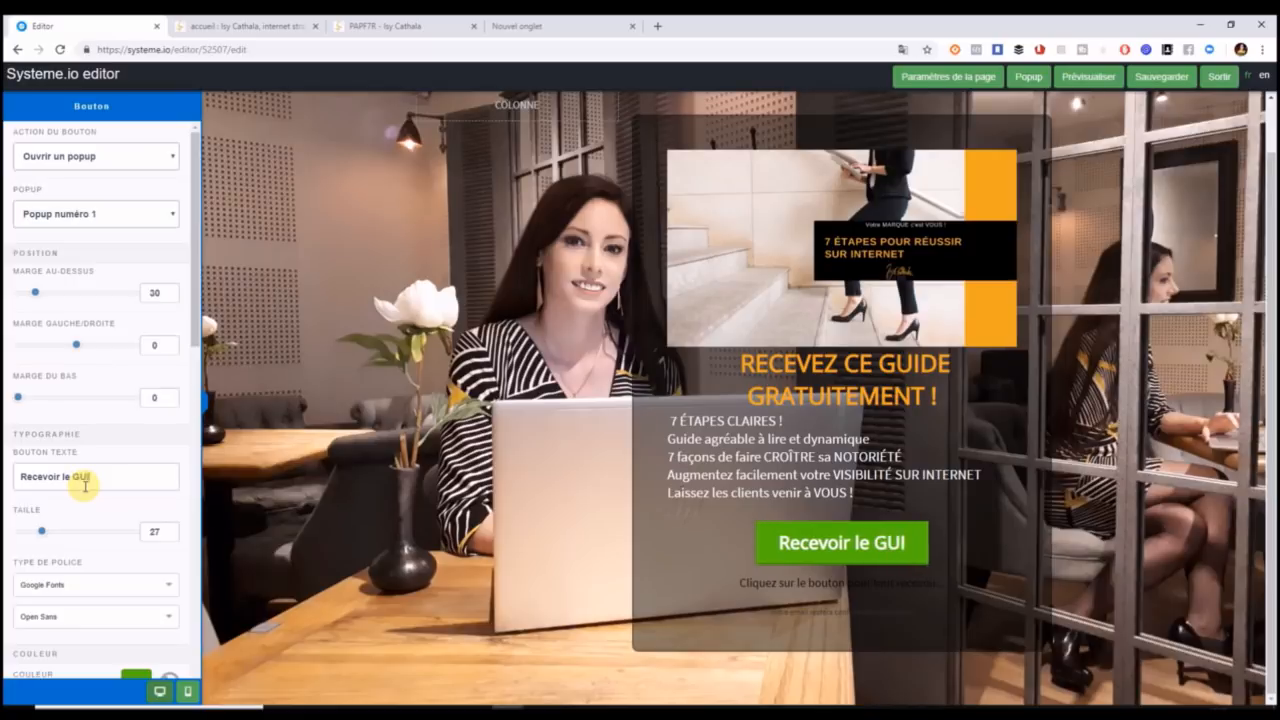
text(DE offert)
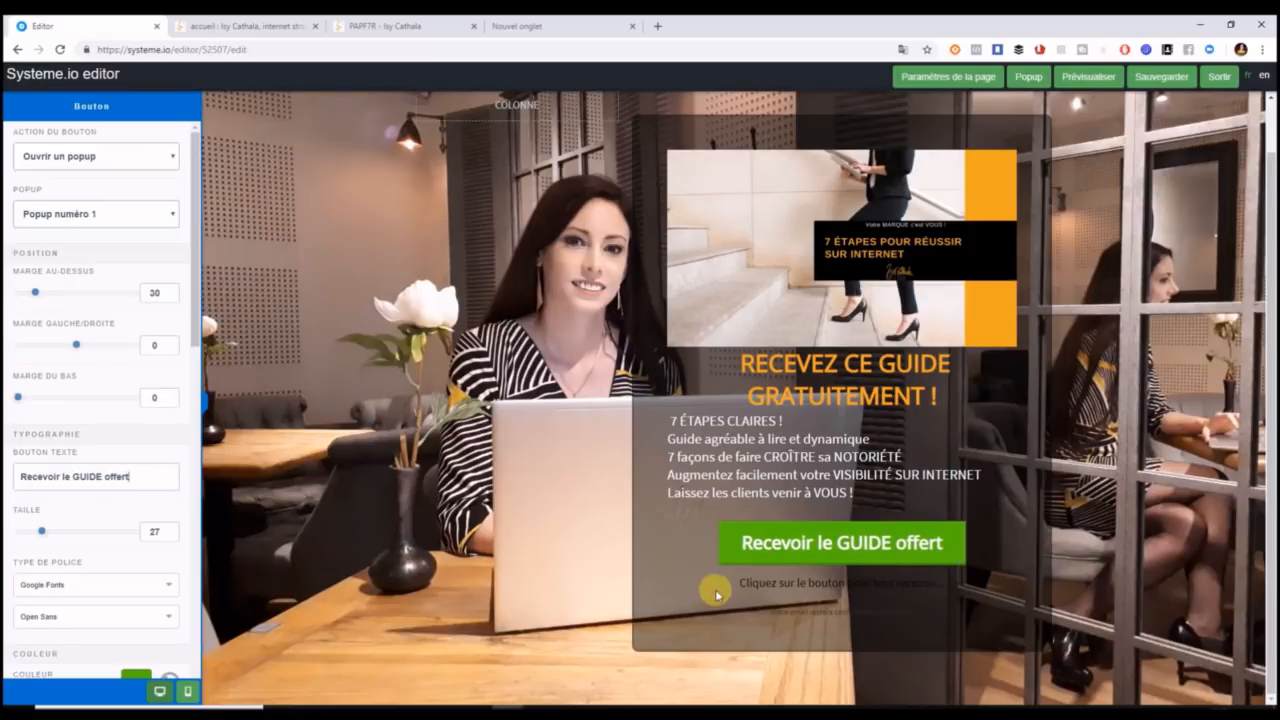
click(728, 552)
click(735, 550)
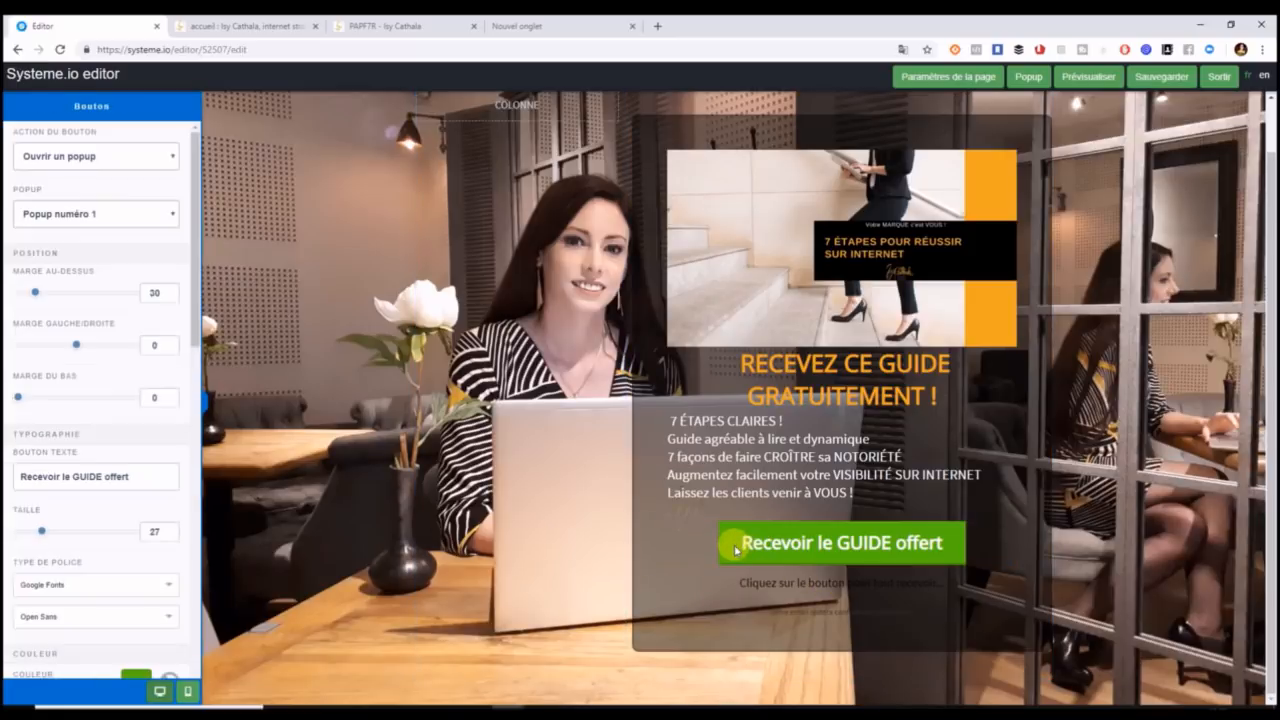
scroll(196, 371, down, 5)
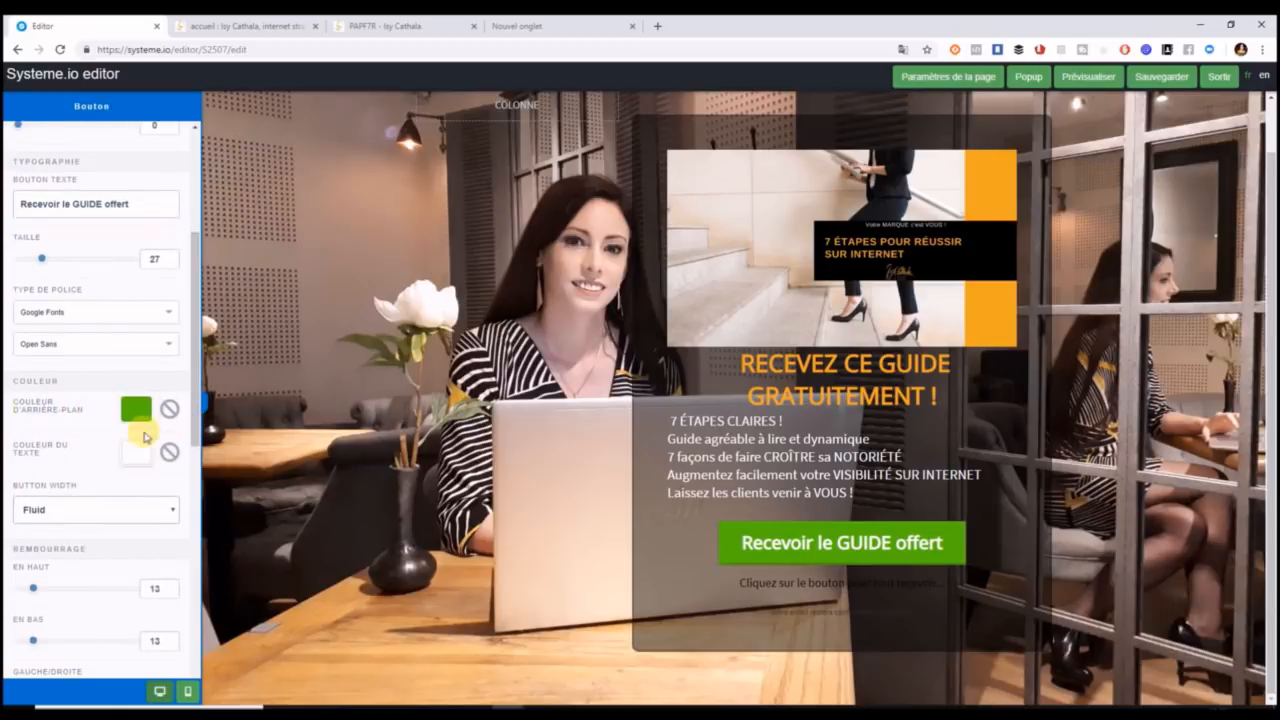
Set the button background colour to orange, hex e9a825.
click(140, 409)
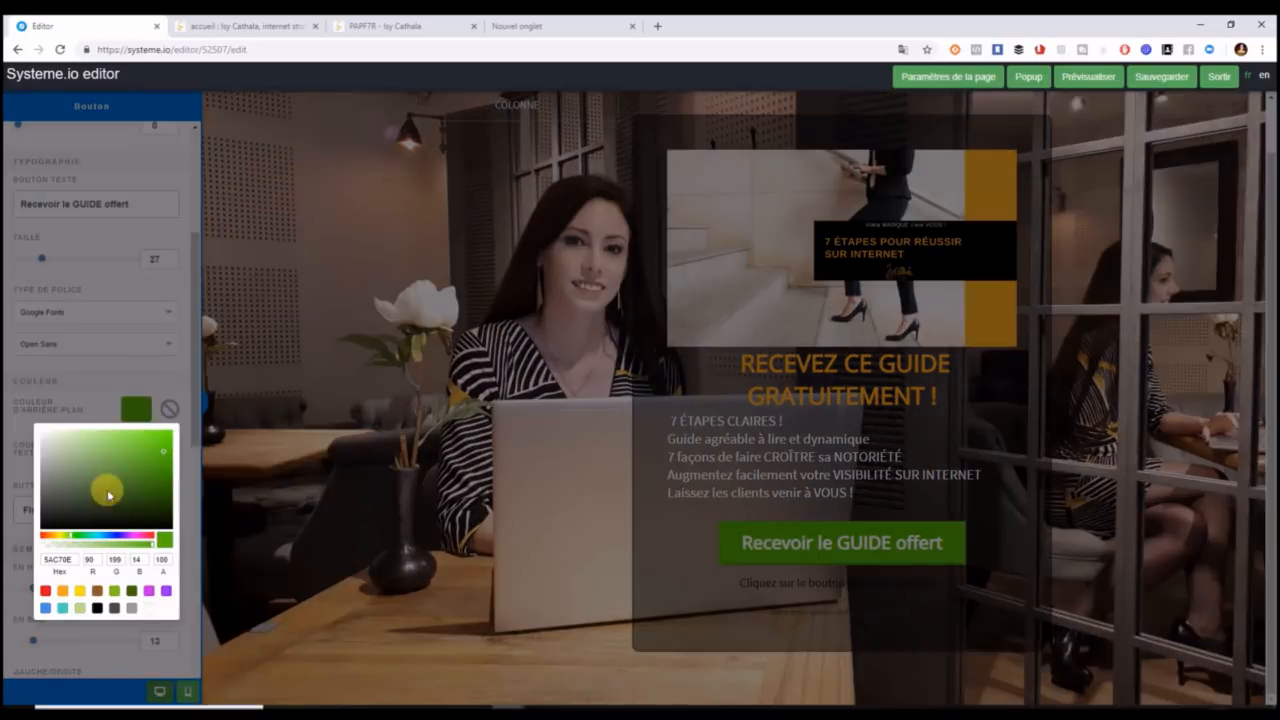
drag(77, 560, 20, 563)
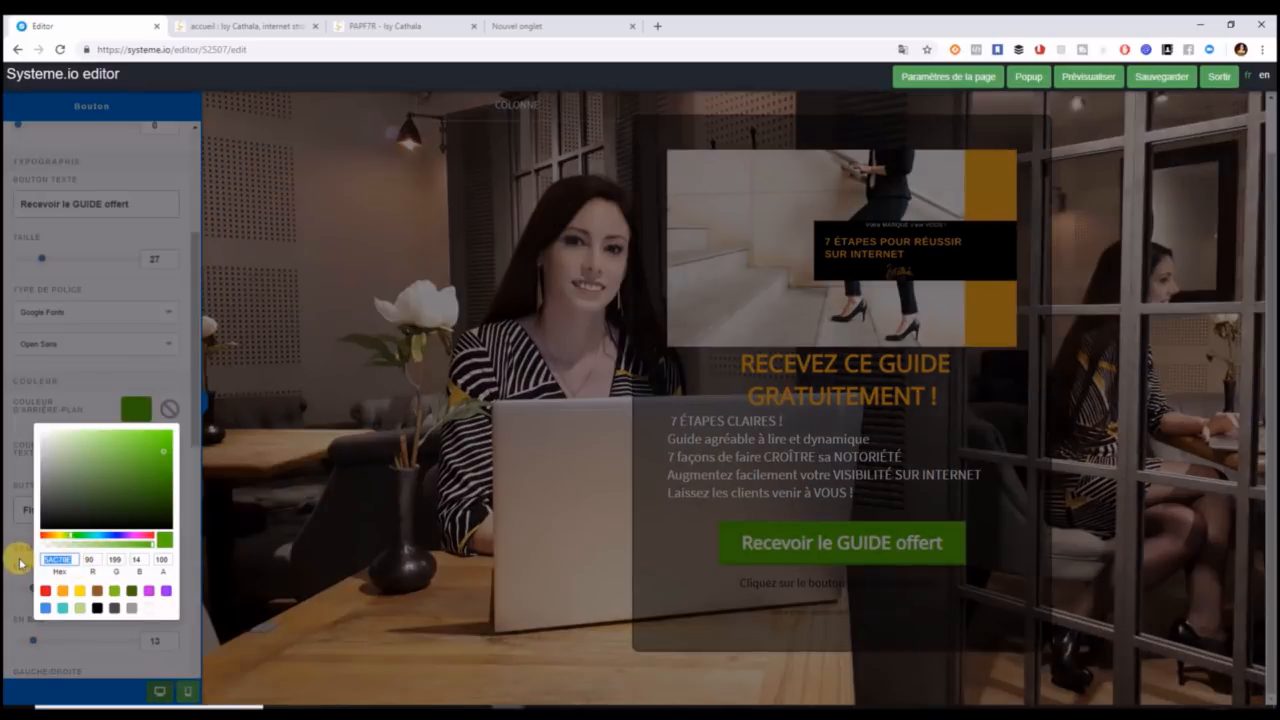
text(a825)
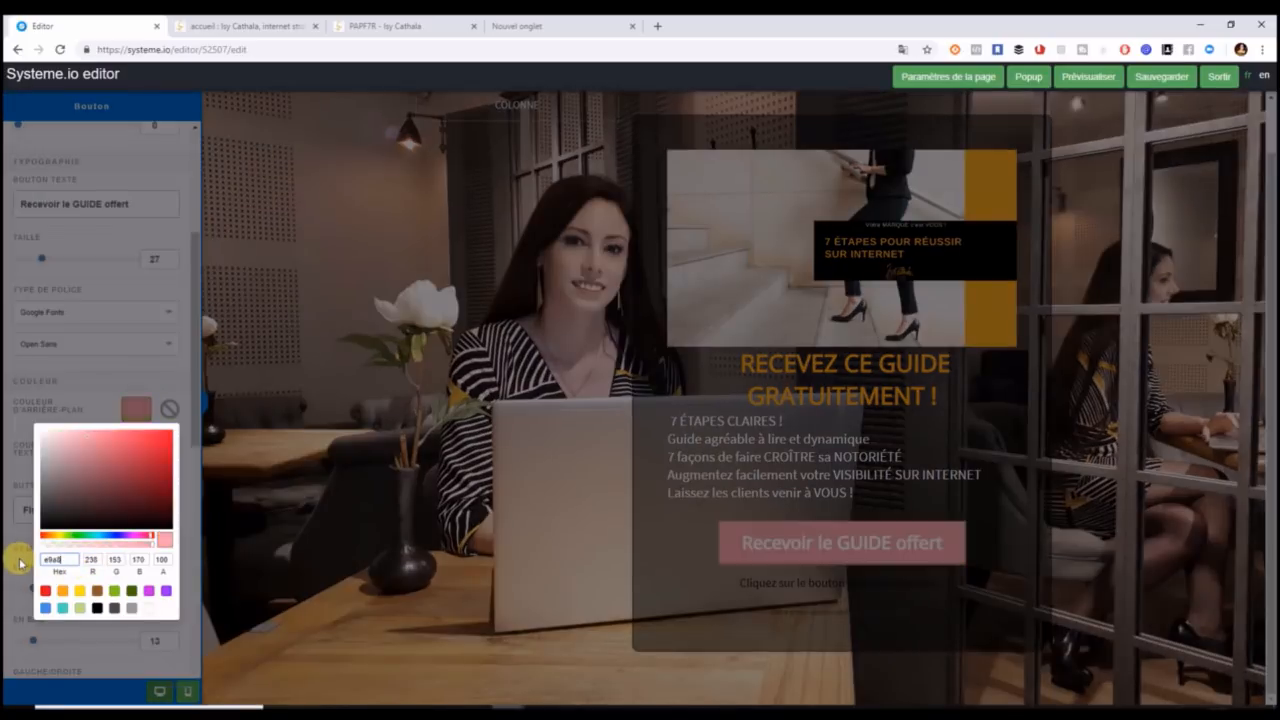
click(189, 536)
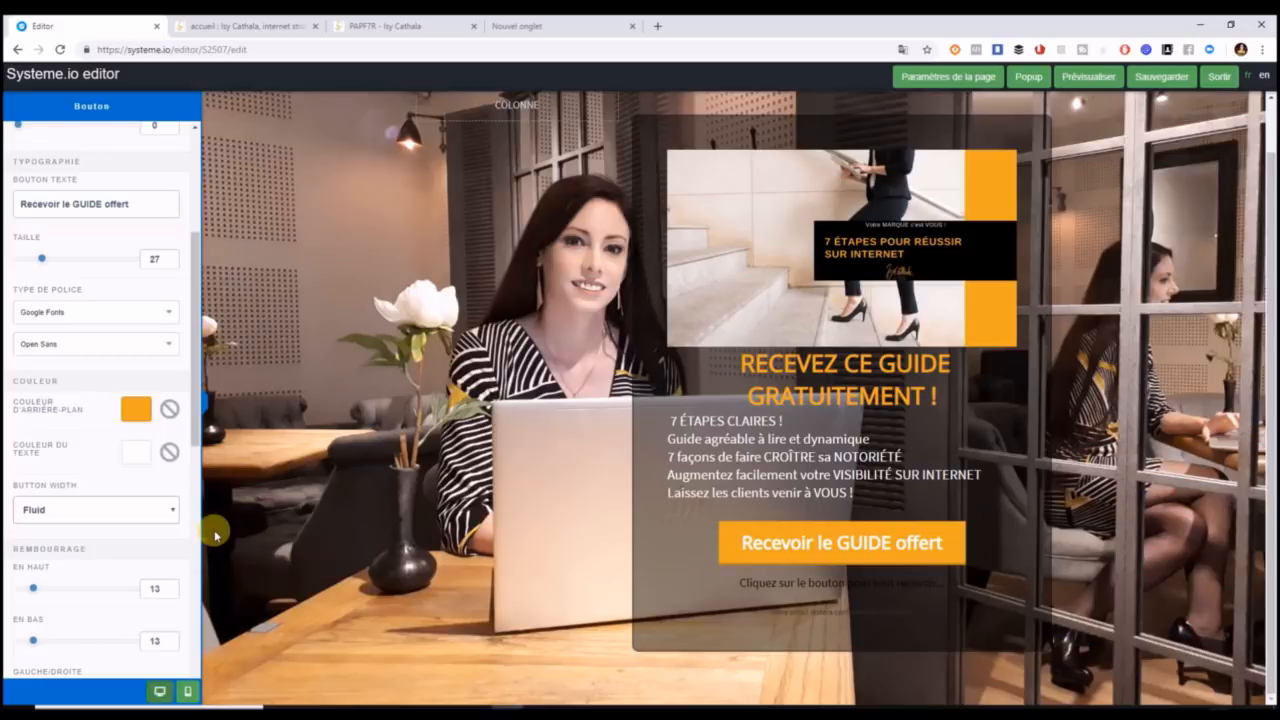
Make the button fill the full width of the content box.
click(172, 510)
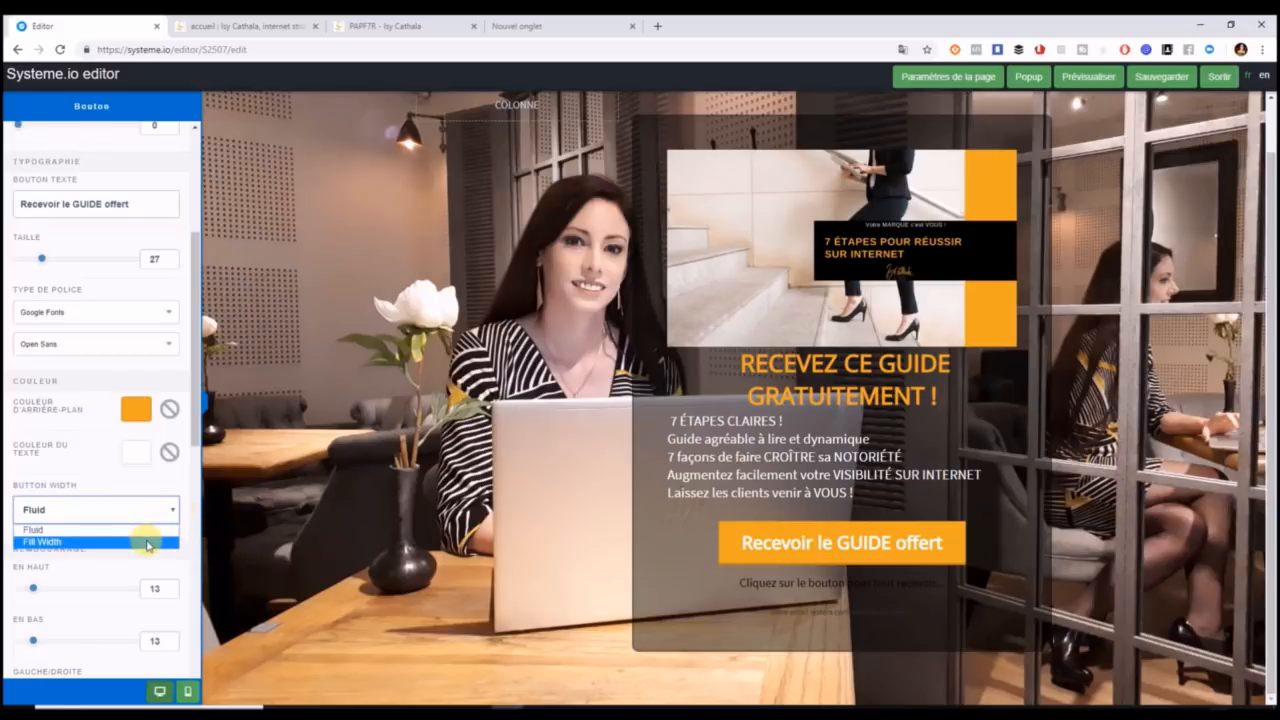
click(145, 539)
click(167, 513)
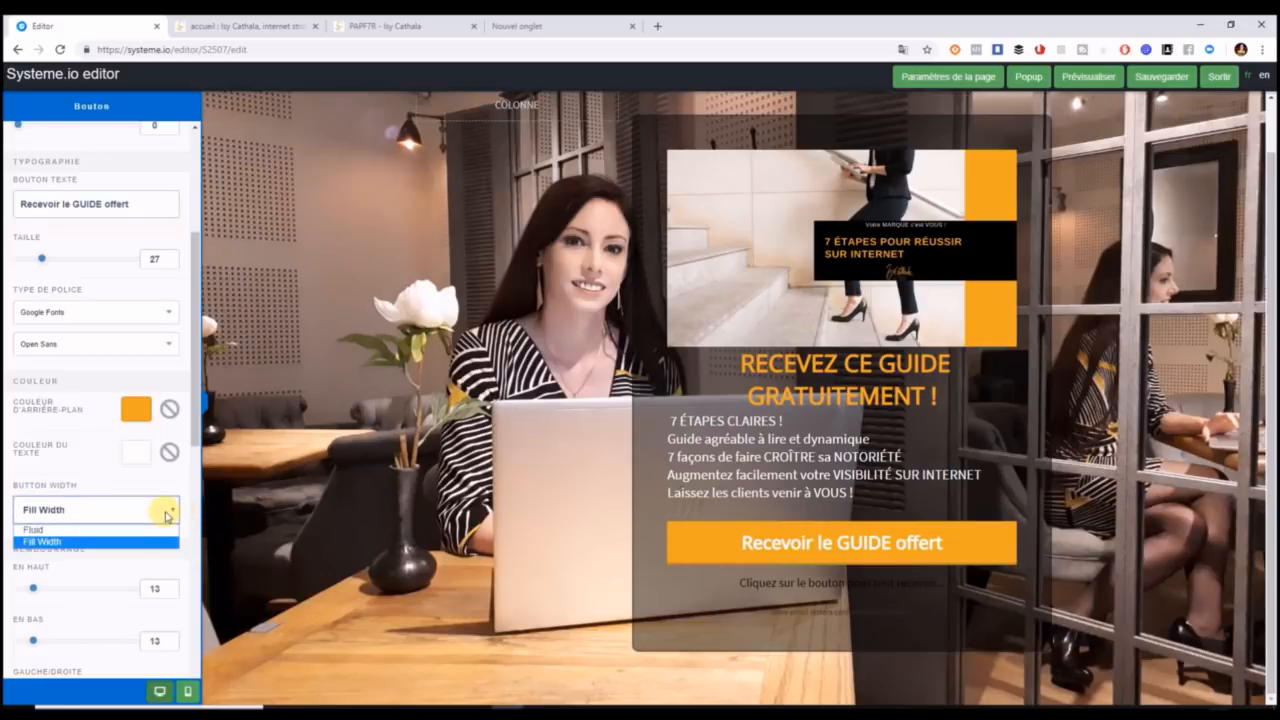
click(160, 529)
click(165, 518)
click(160, 540)
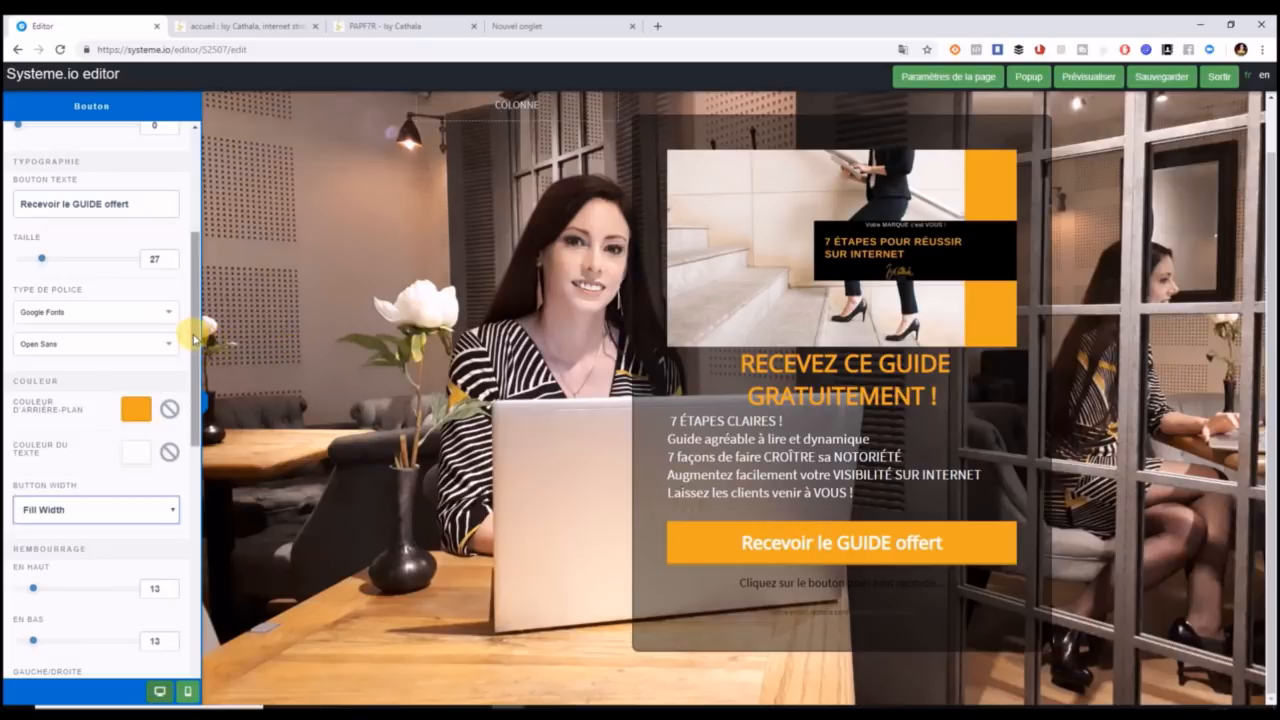
Remove the button's border by setting Bordure type to Aucun.
drag(196, 440, 198, 612)
click(77, 505)
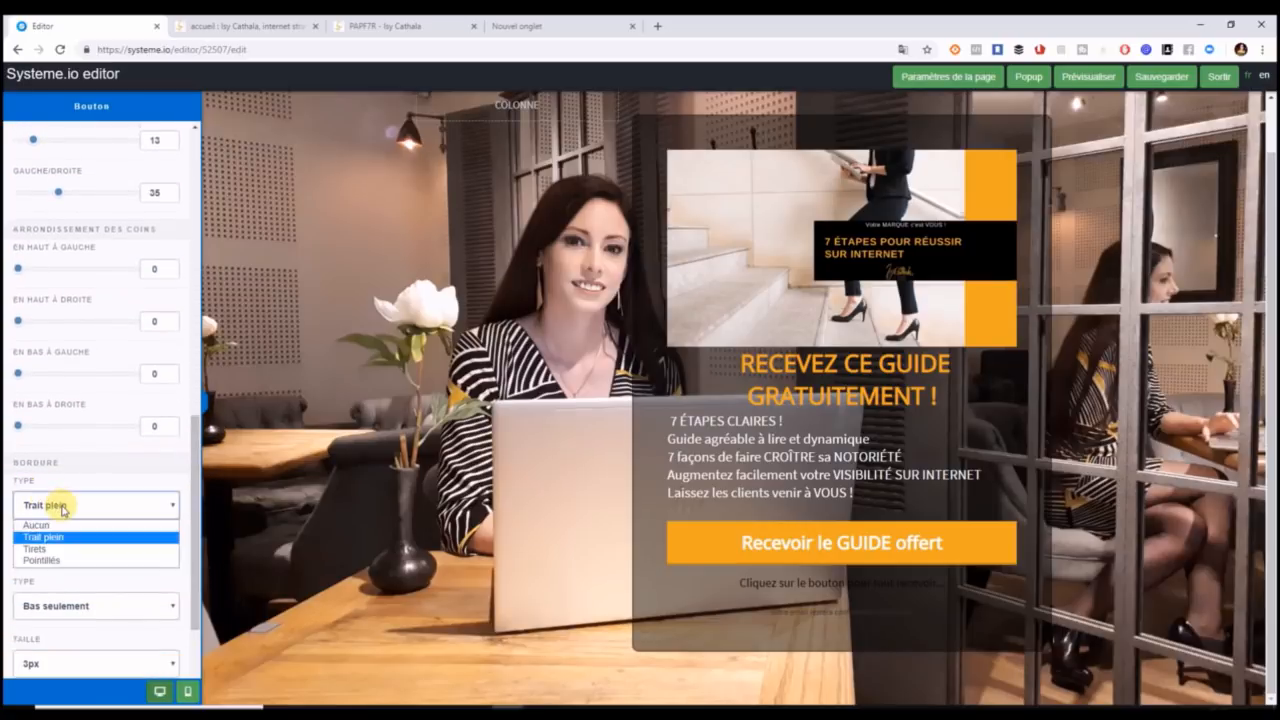
click(62, 526)
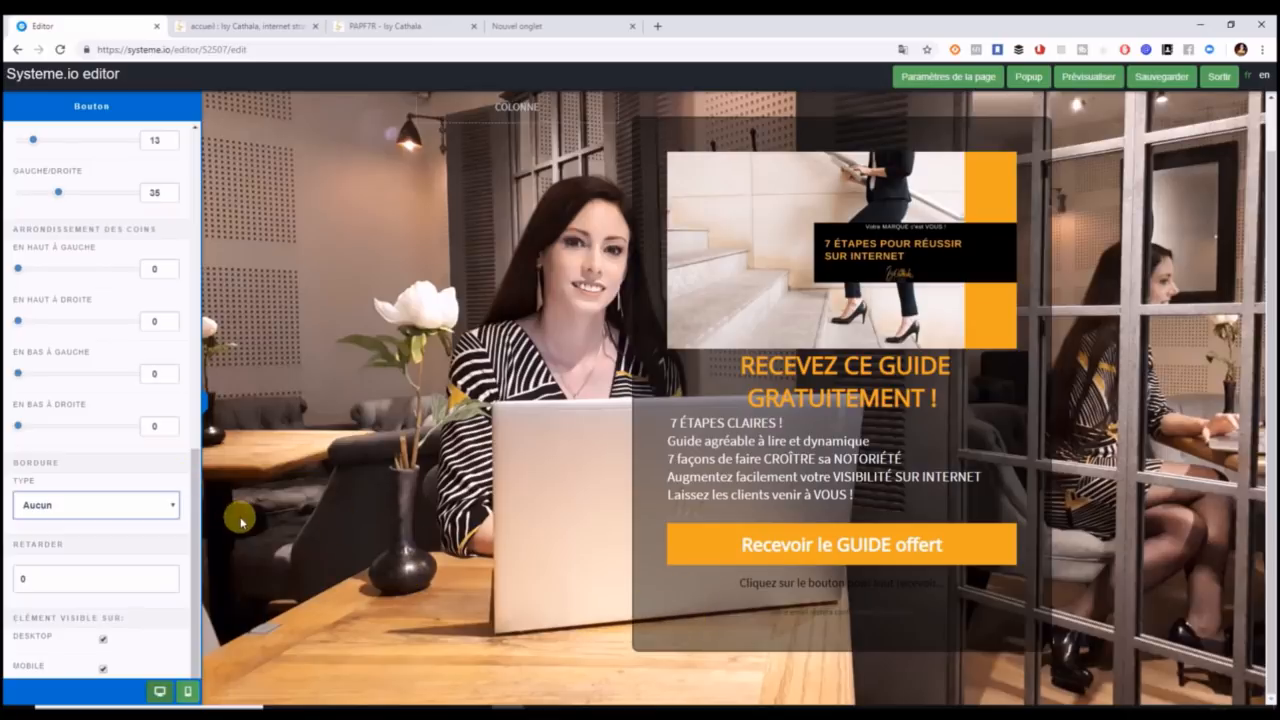
Make the 'Cliquez sur le bouton pour tout recevoir...' line under the button white.
click(778, 585)
click(750, 586)
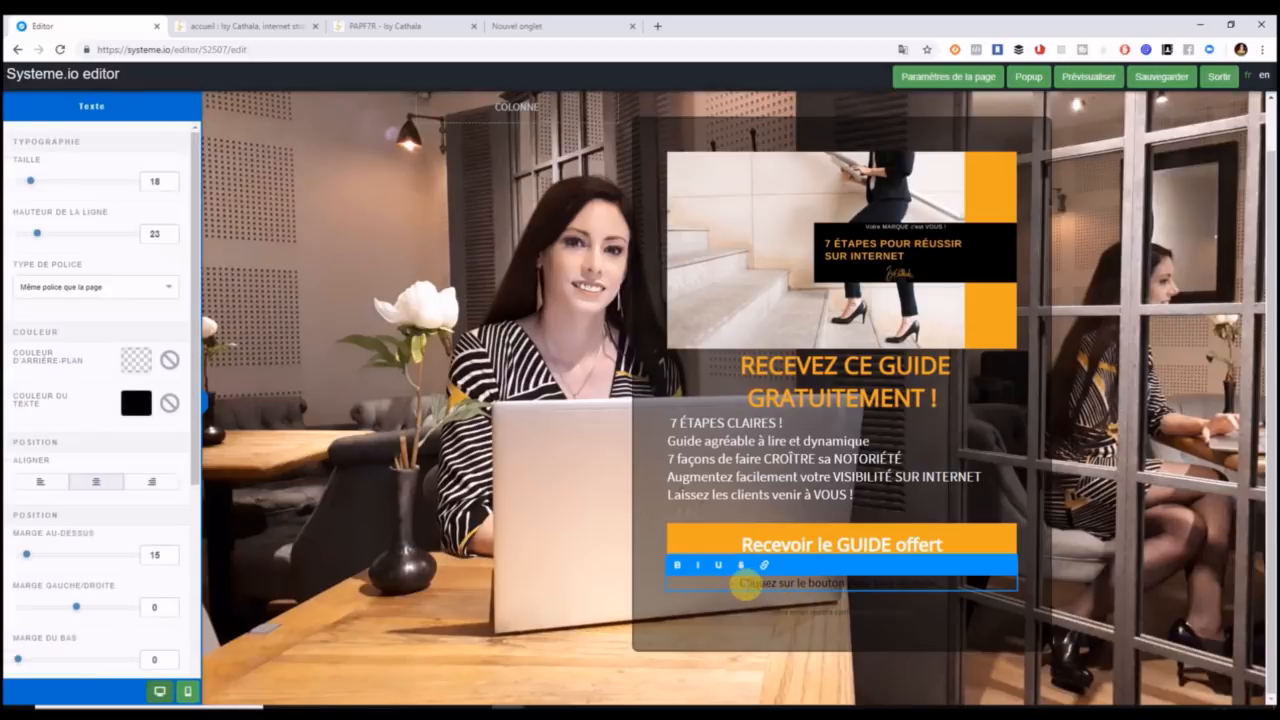
drag(740, 585, 995, 600)
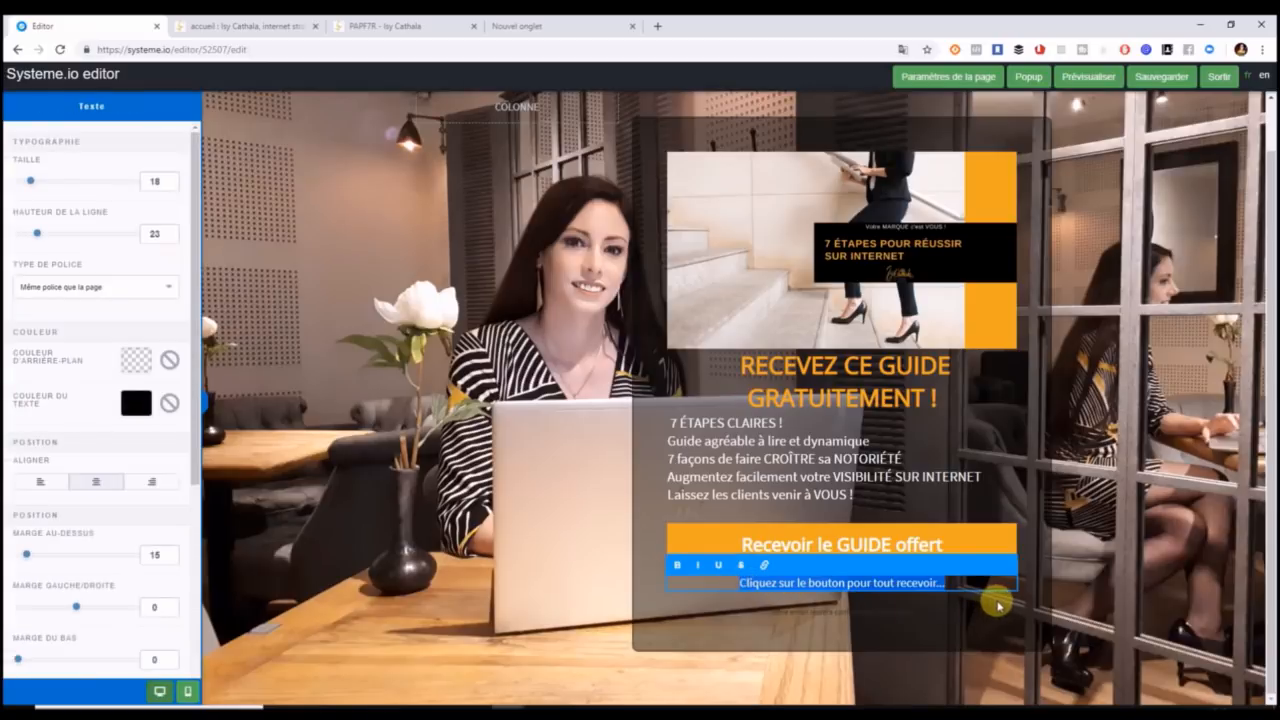
click(137, 403)
click(150, 601)
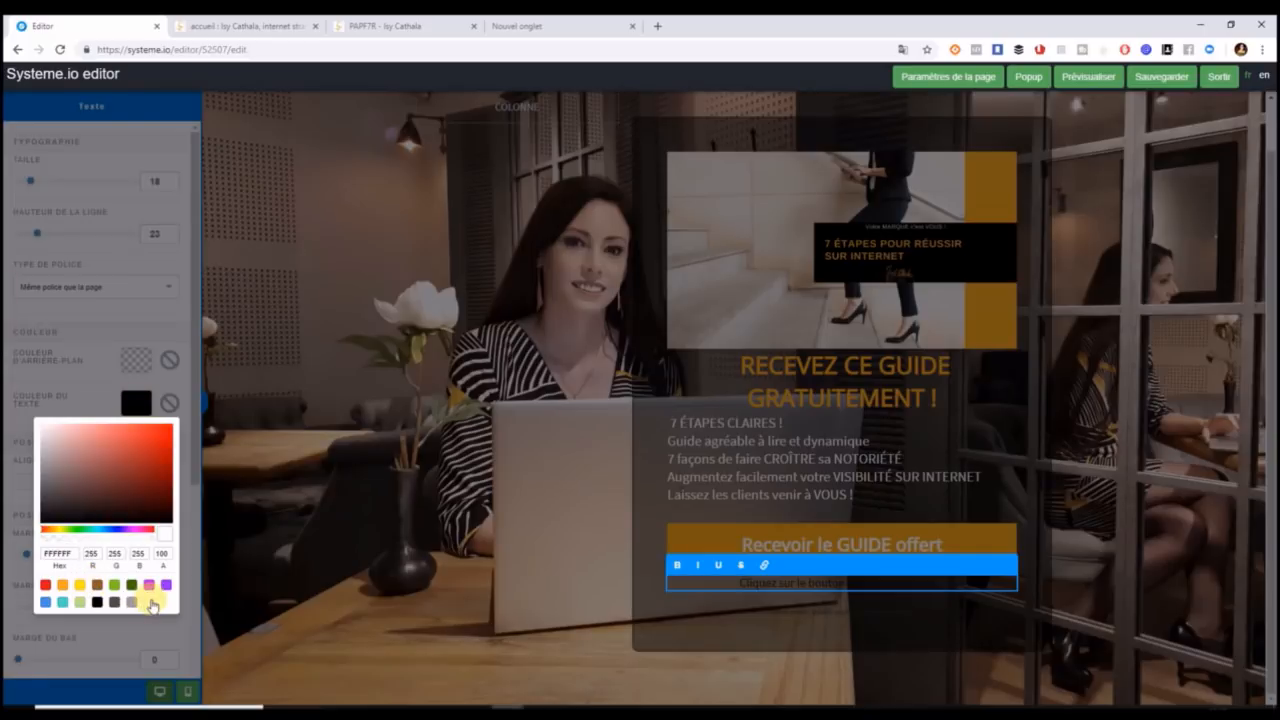
click(640, 613)
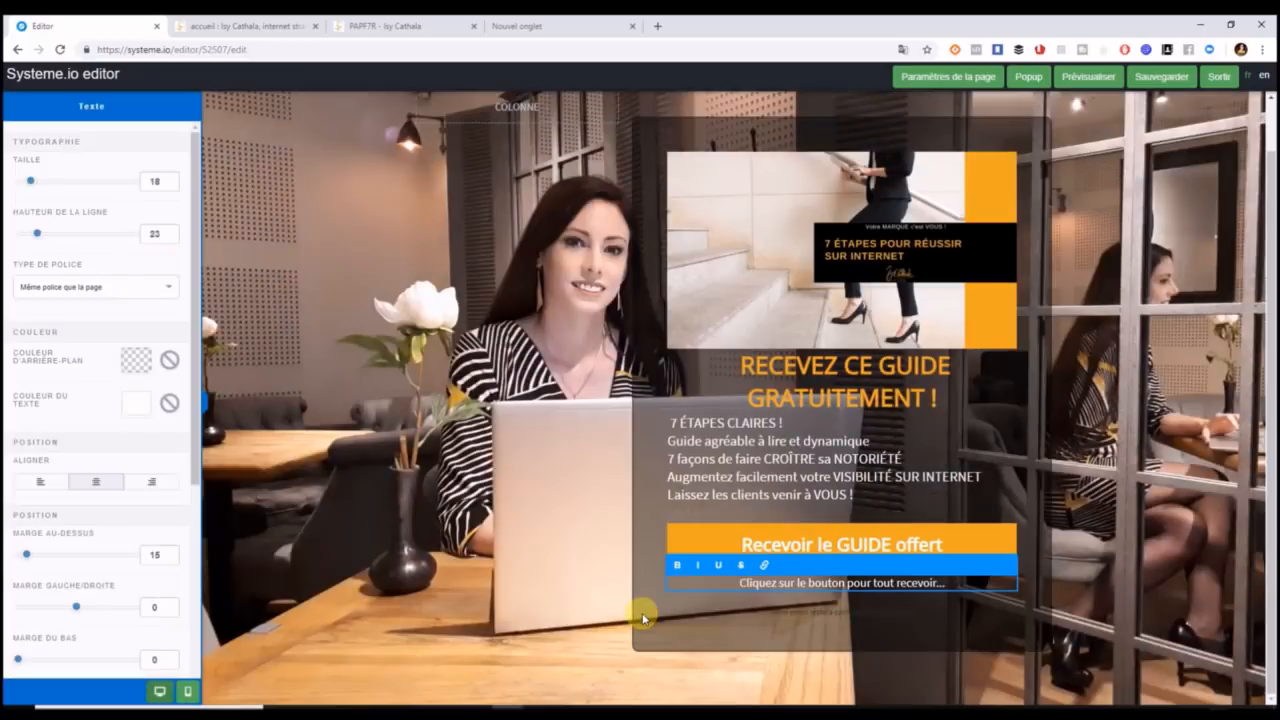
click(786, 620)
Make the 'Votre email restera confidentiel, zéro spam.' line white.
click(786, 617)
drag(766, 603, 975, 610)
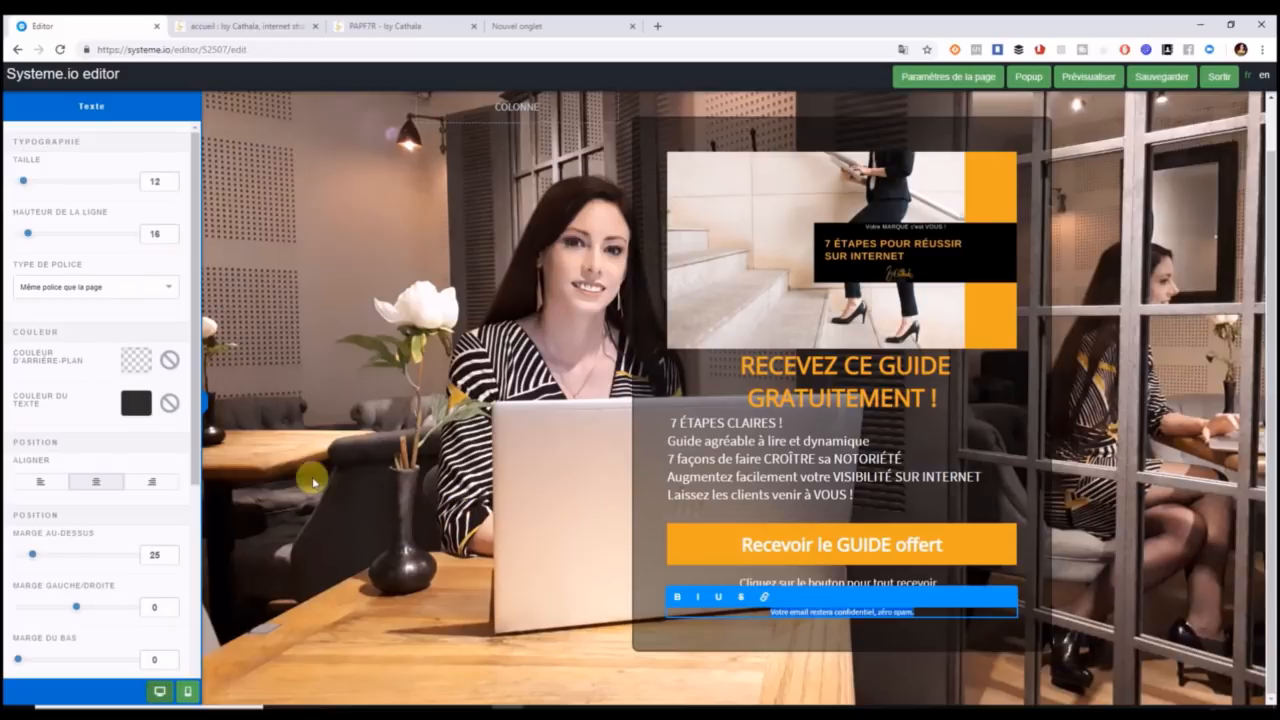
click(140, 402)
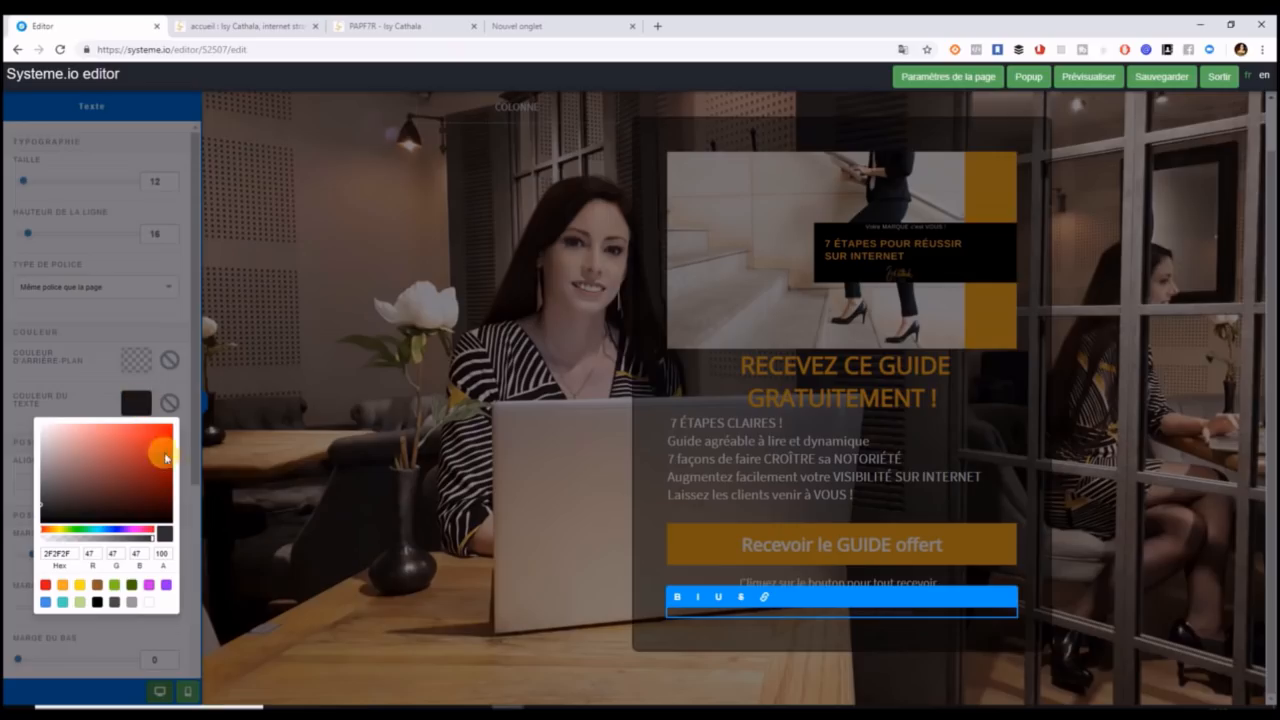
click(148, 601)
click(640, 521)
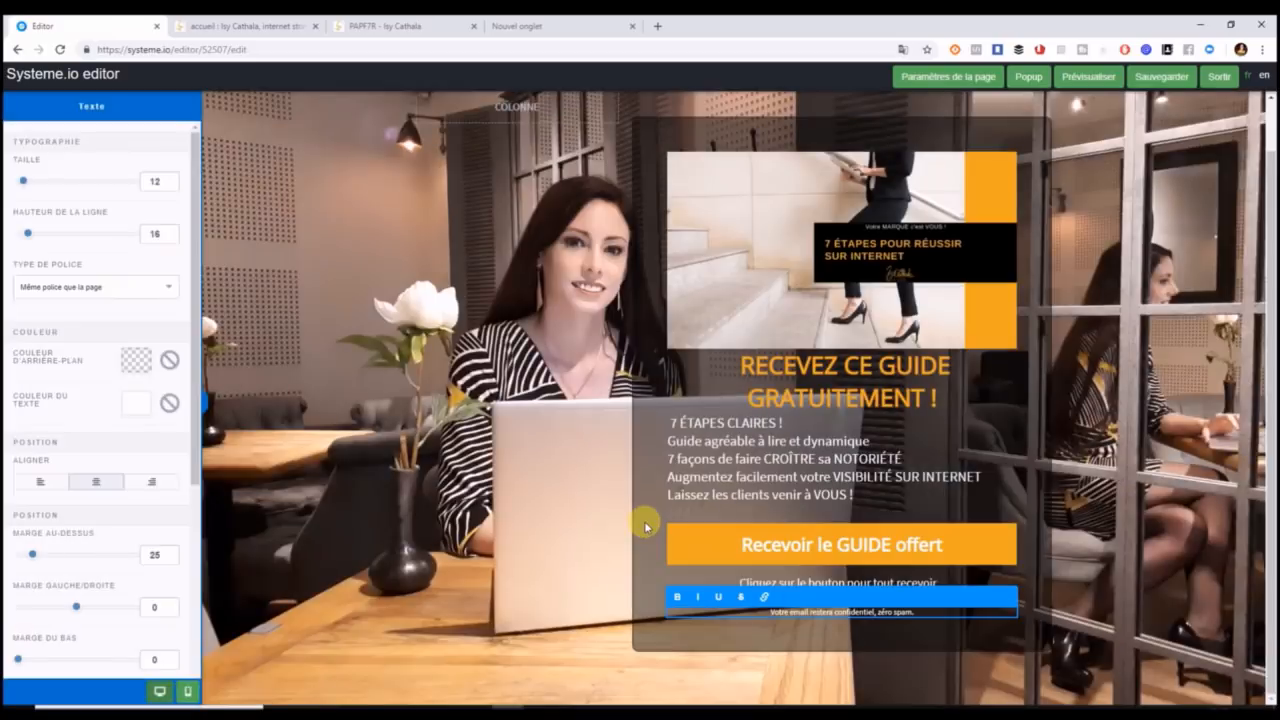
click(1019, 406)
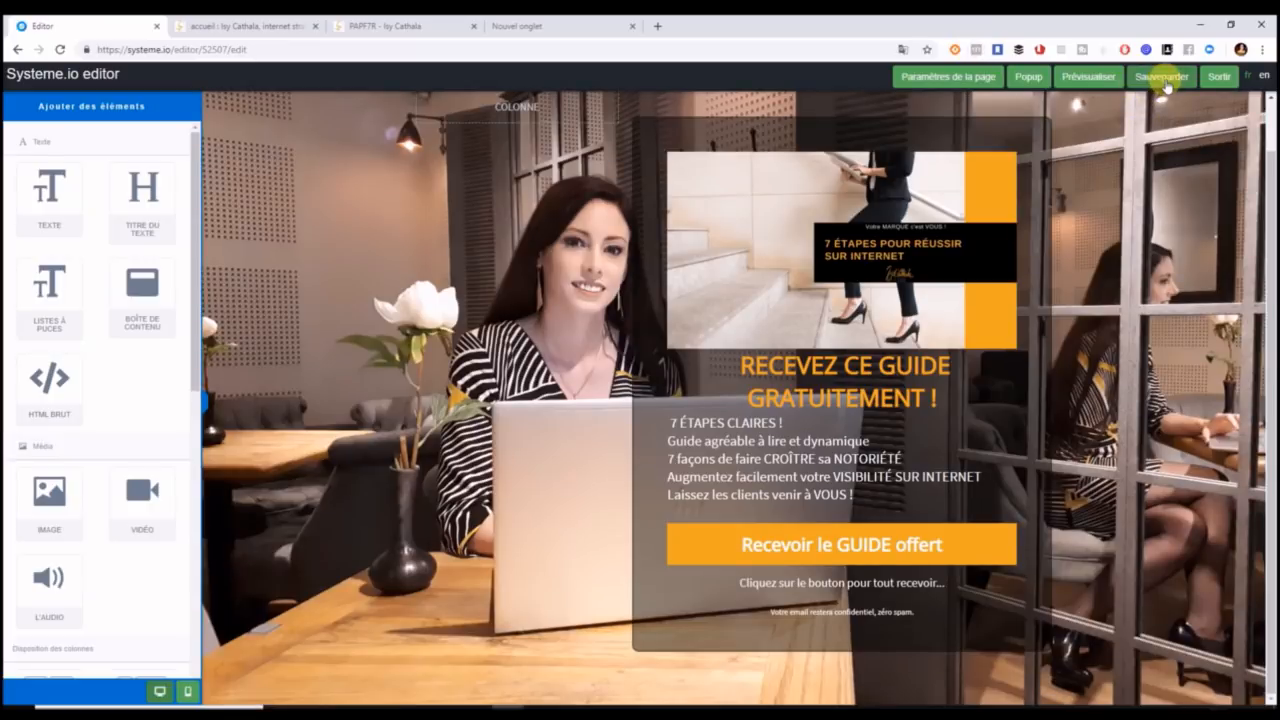
Save and preview the page, compare it with the live PAPF7R page, then return to the editor.
click(1163, 82)
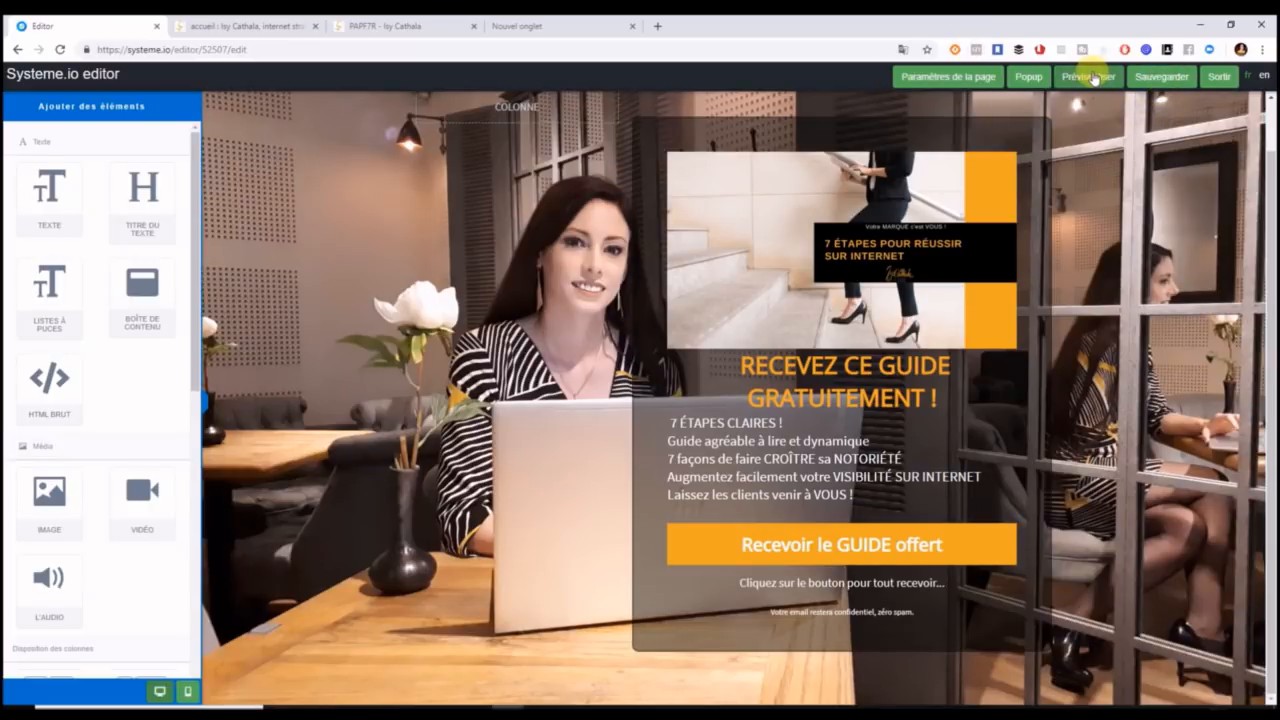
click(1083, 78)
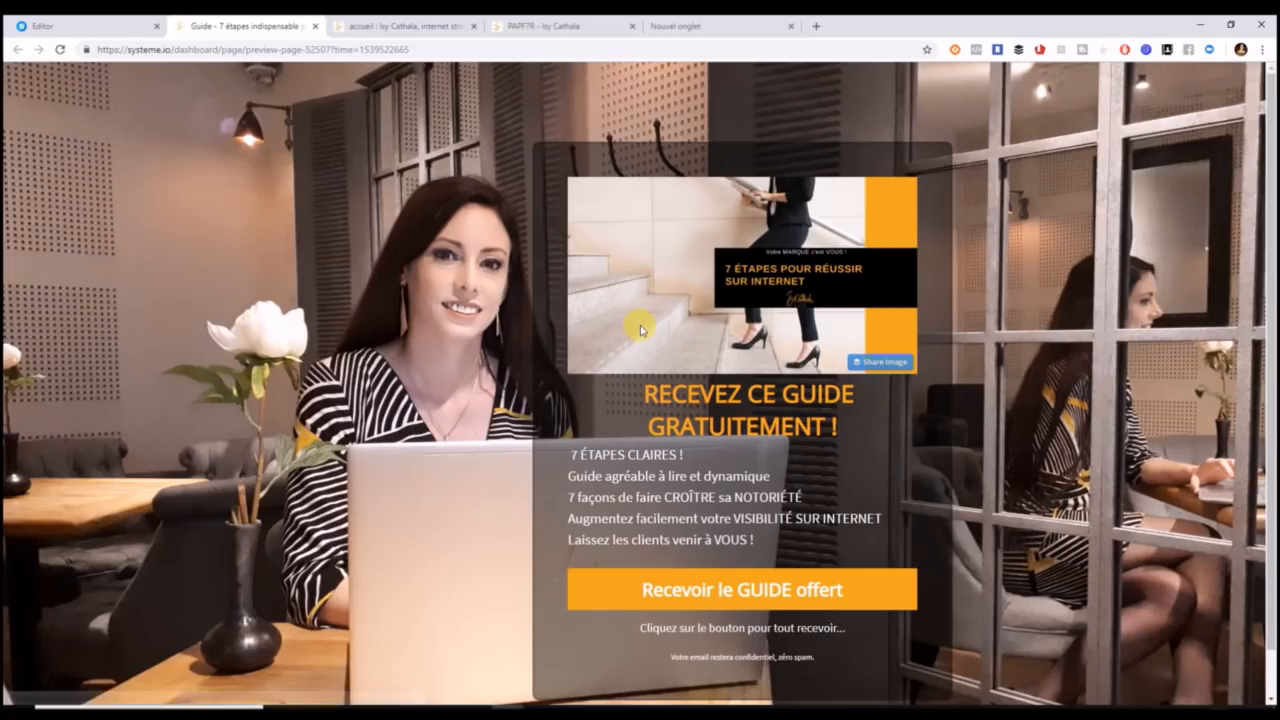
click(538, 28)
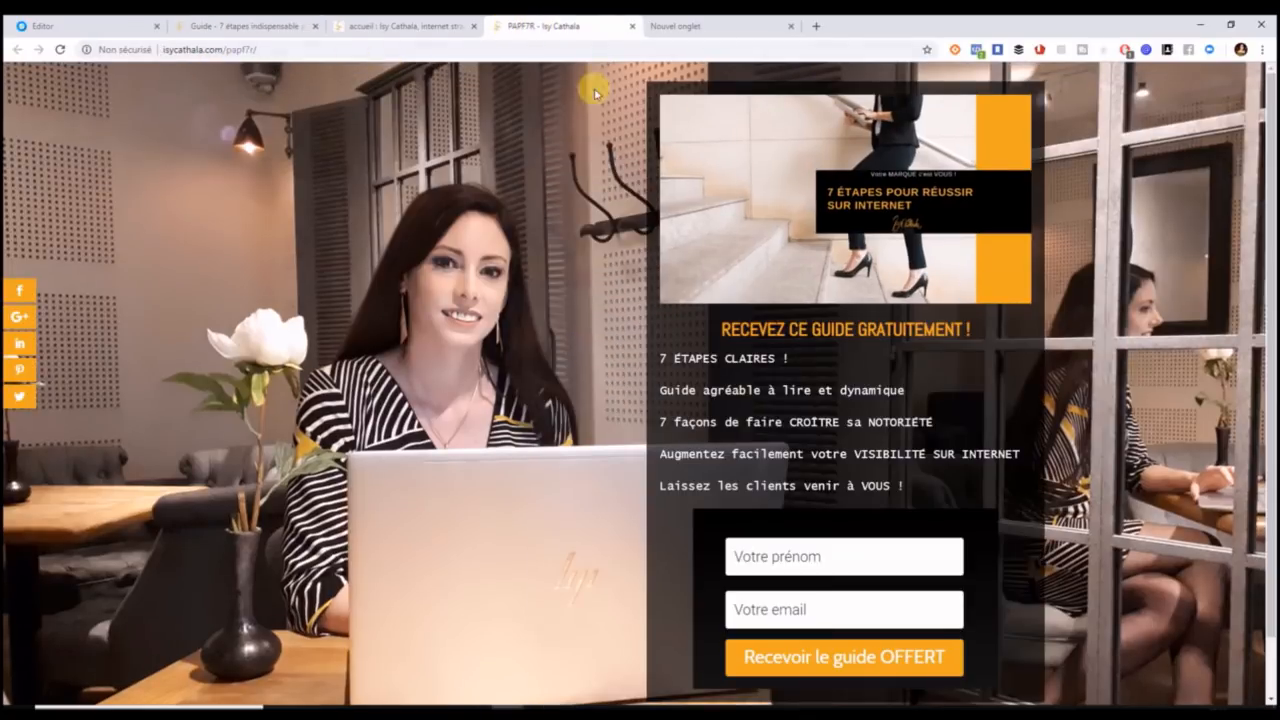
click(232, 25)
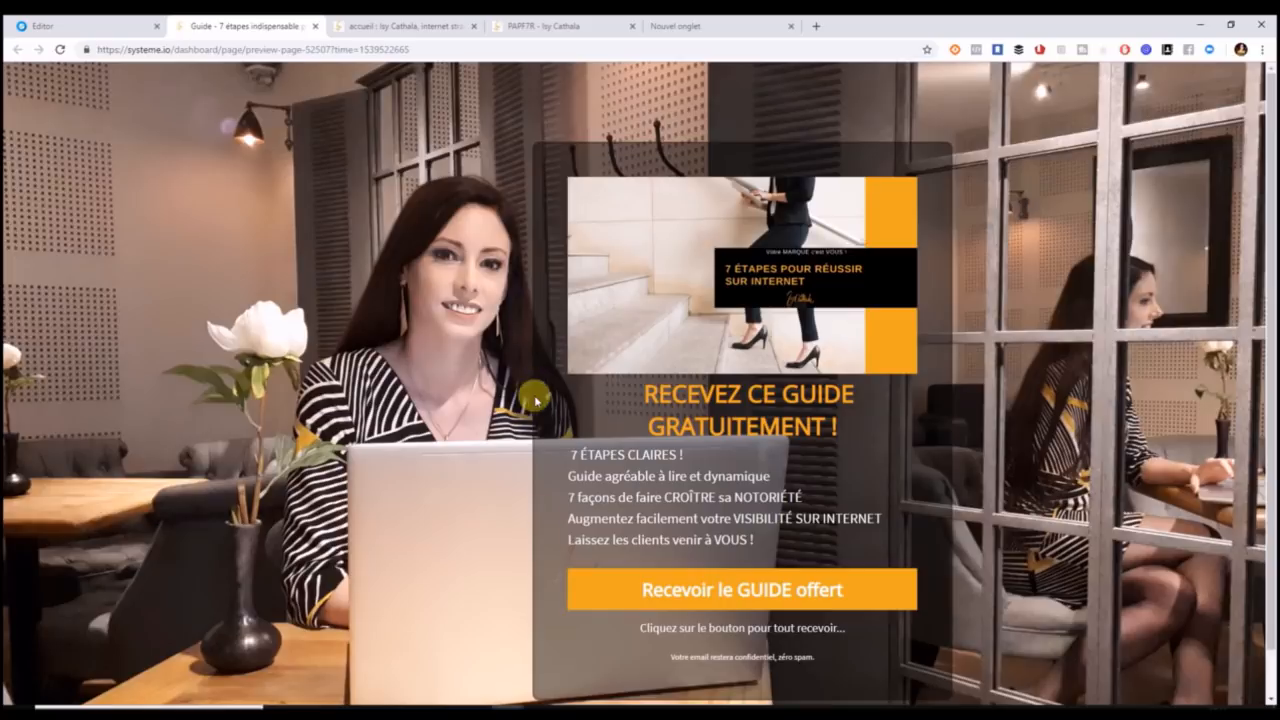
click(92, 22)
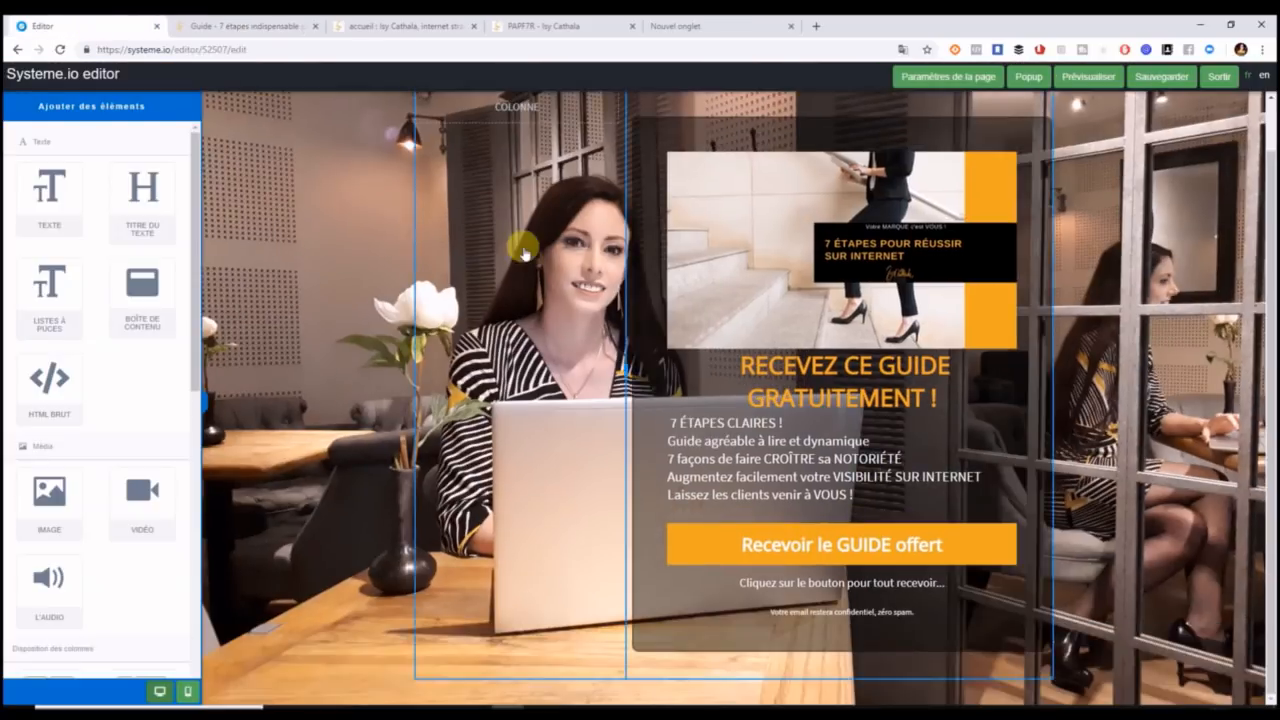
Remove the dark content box's border by setting Bordure Type to Aucun.
click(647, 270)
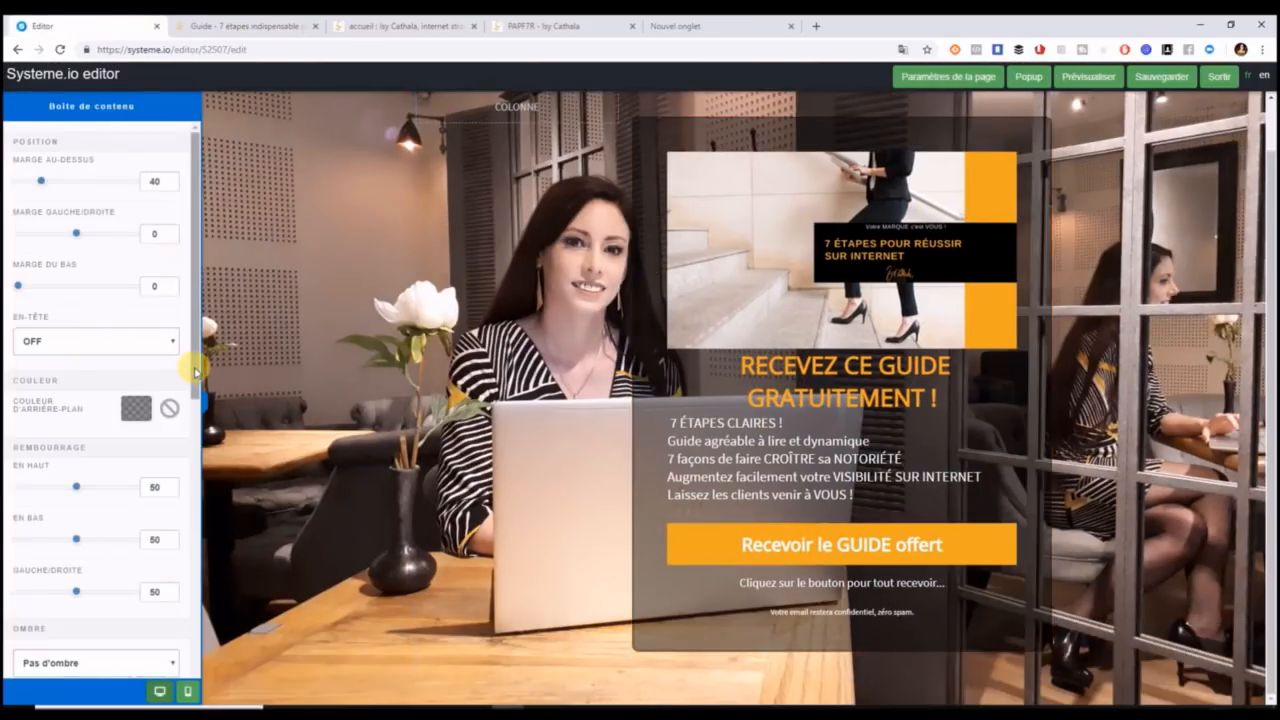
scroll(190, 430, down, 3)
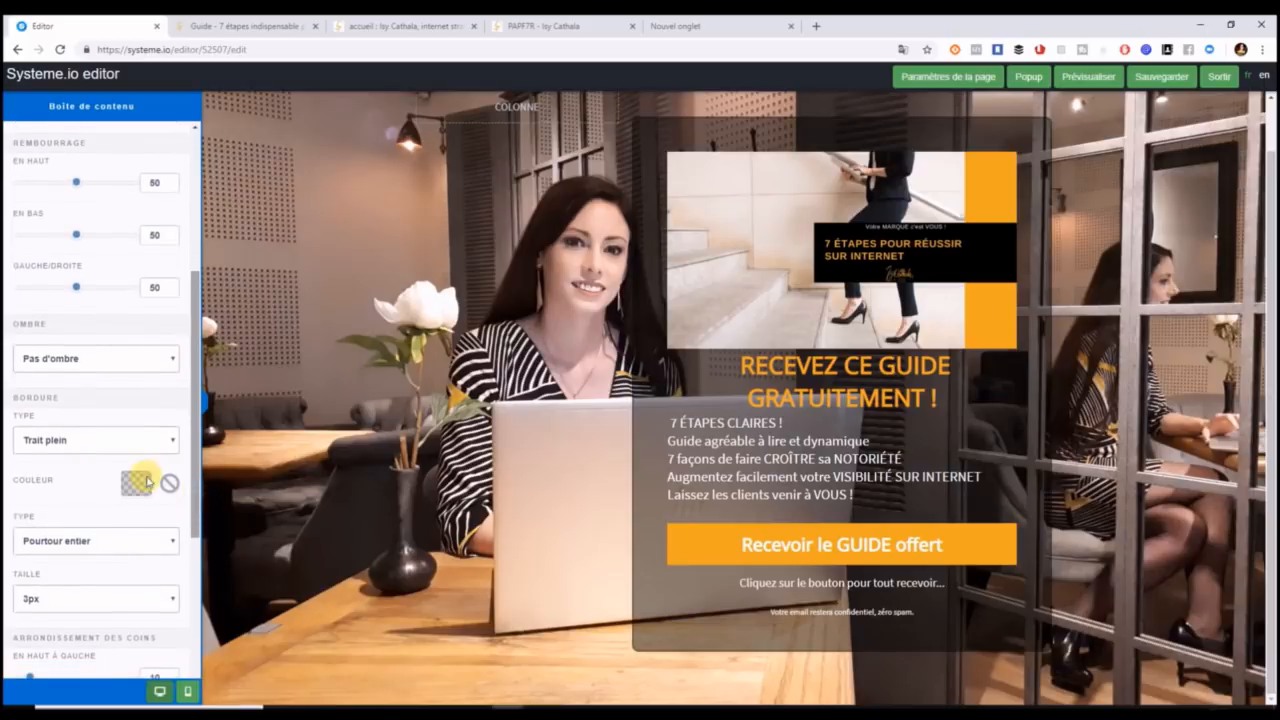
click(126, 441)
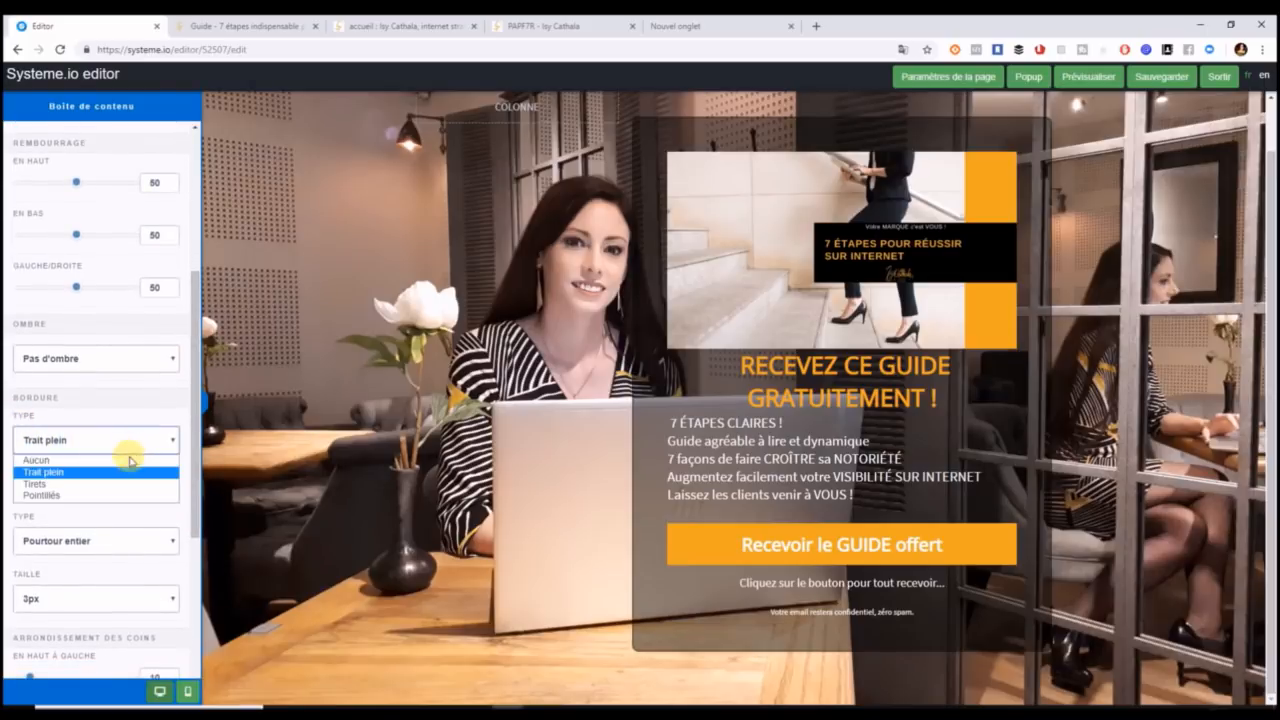
click(127, 462)
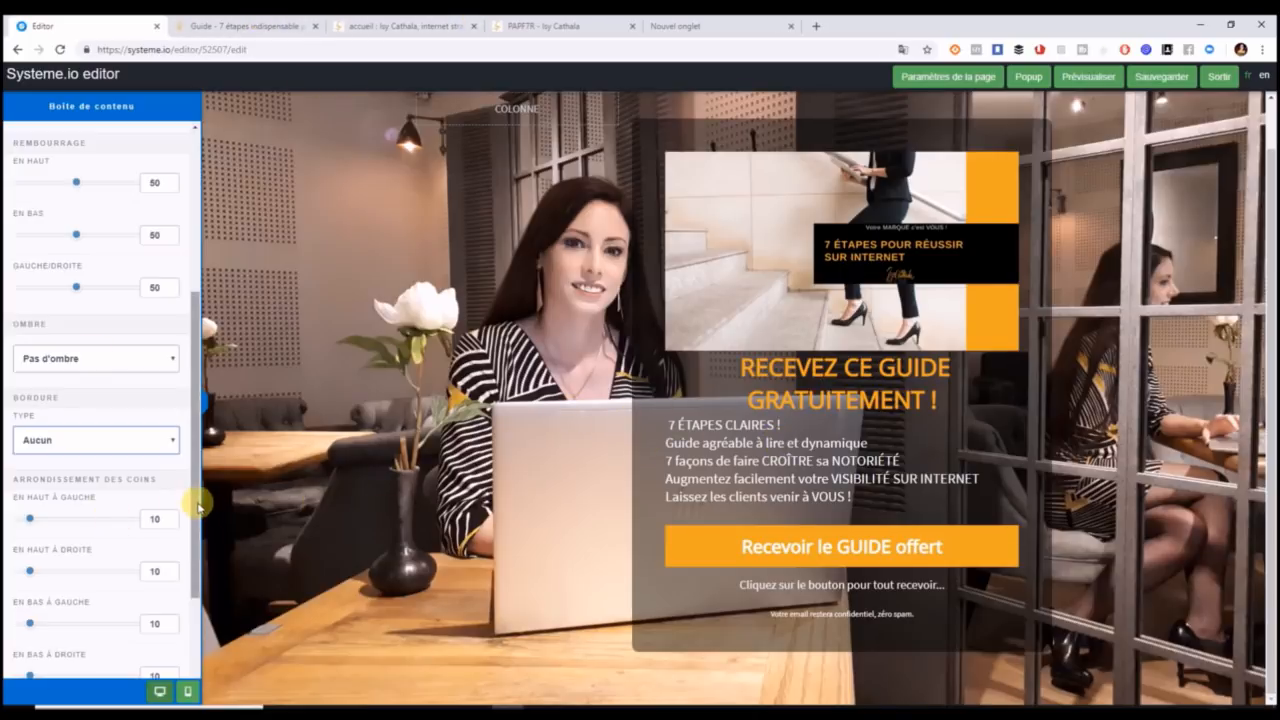
Set all four Arrondissement des coins radii of the content box to 0.
drag(194, 503, 200, 553)
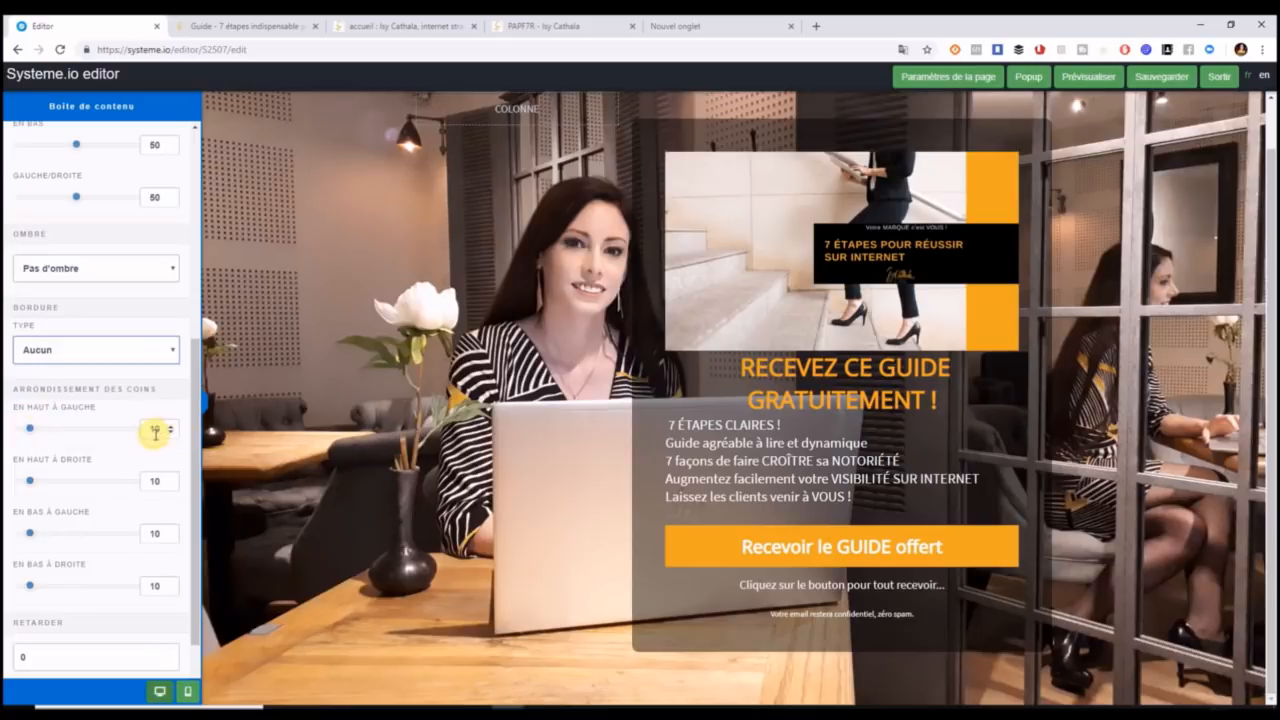
mouse_move(29, 428)
mouse_down()
mouse_move(114, 428)
mouse_move(5, 432)
mouse_up()
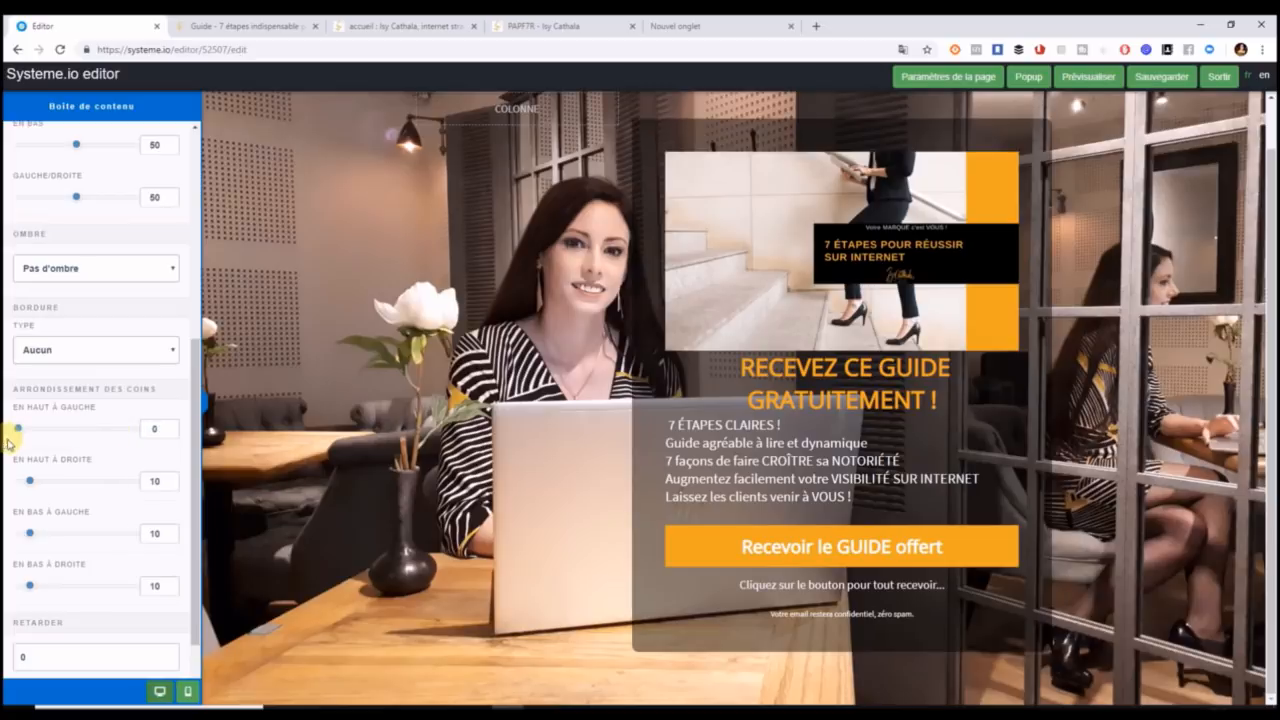
drag(31, 484, 12, 484)
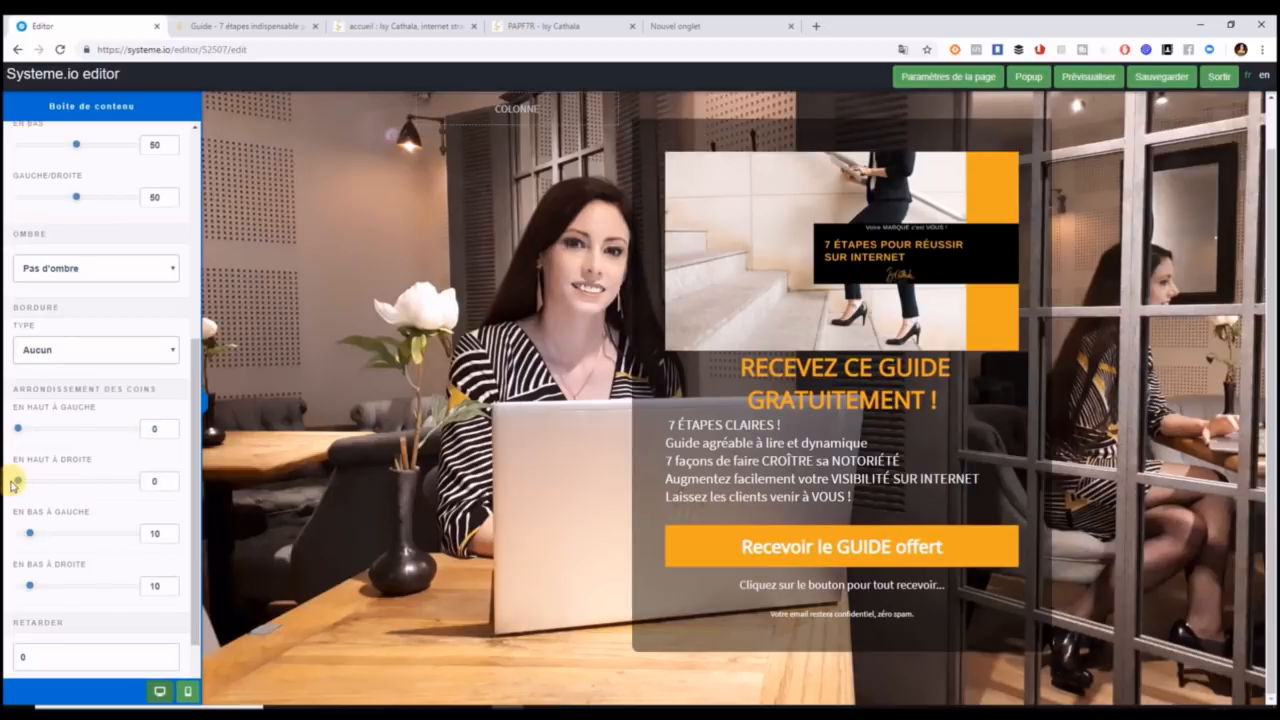
drag(24, 537, 8, 535)
drag(33, 589, 10, 588)
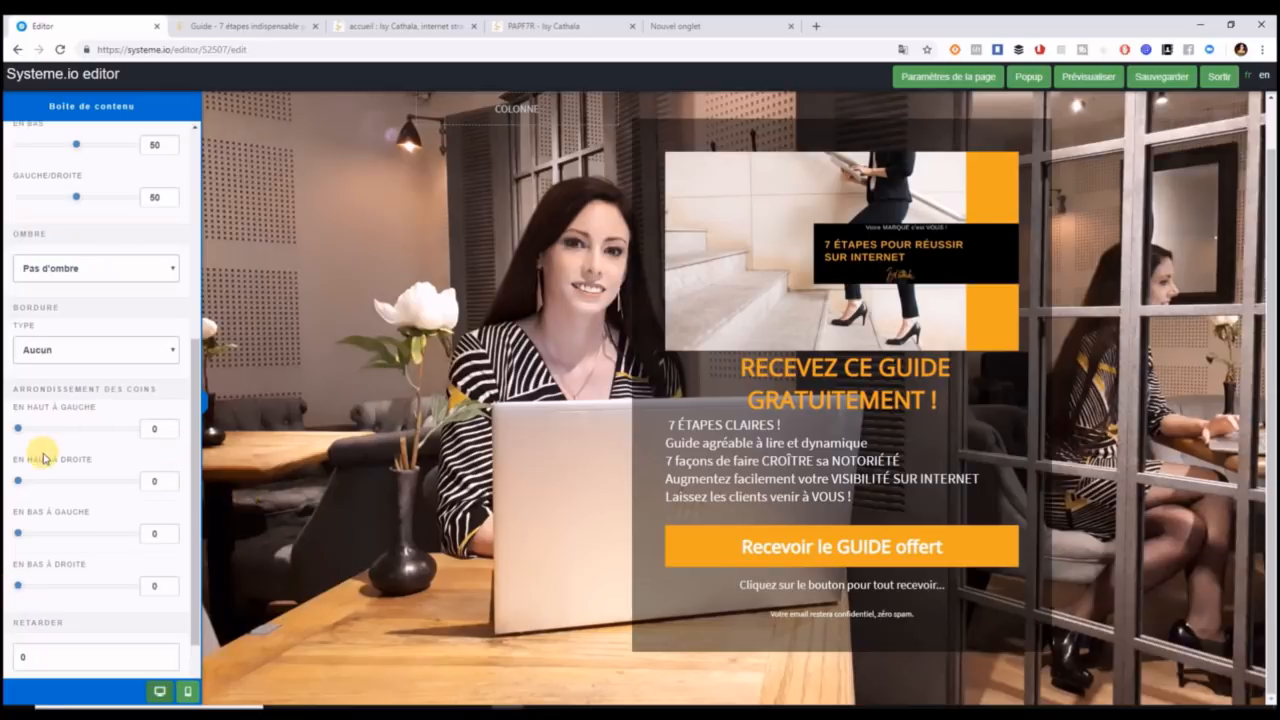
drag(17, 428, 116, 428)
drag(217, 463, 226, 467)
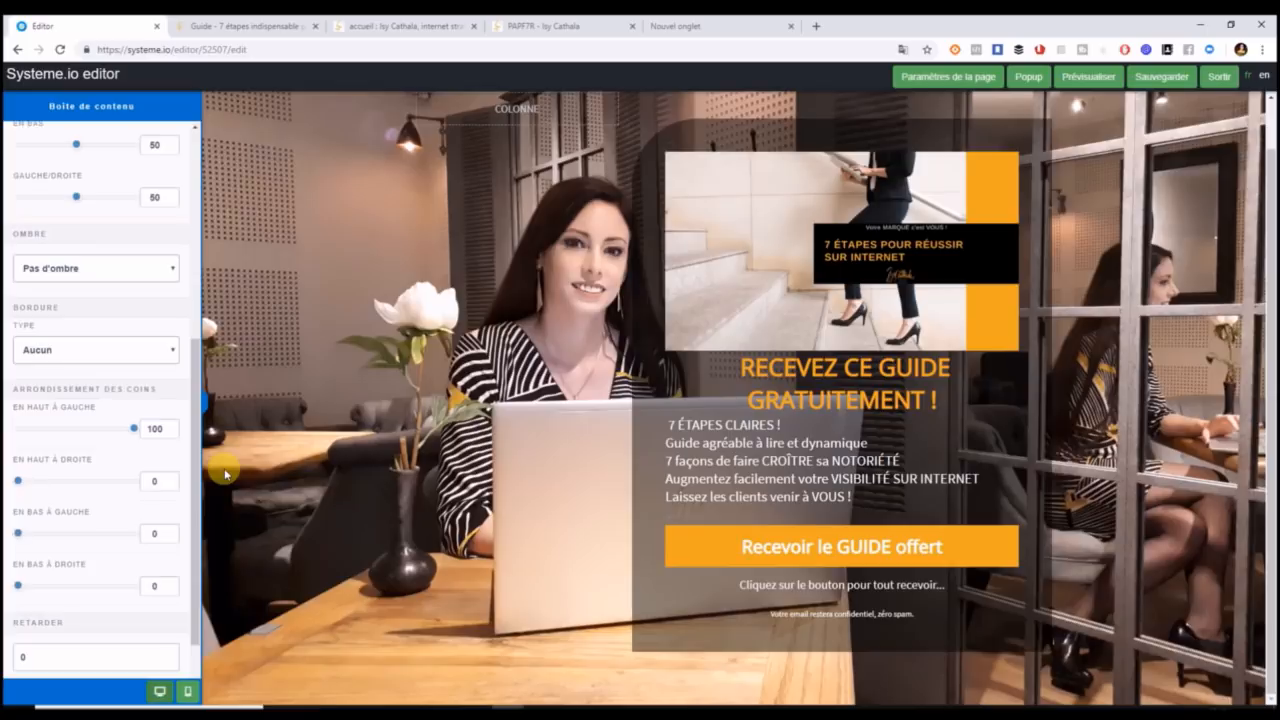
drag(133, 428, 8, 440)
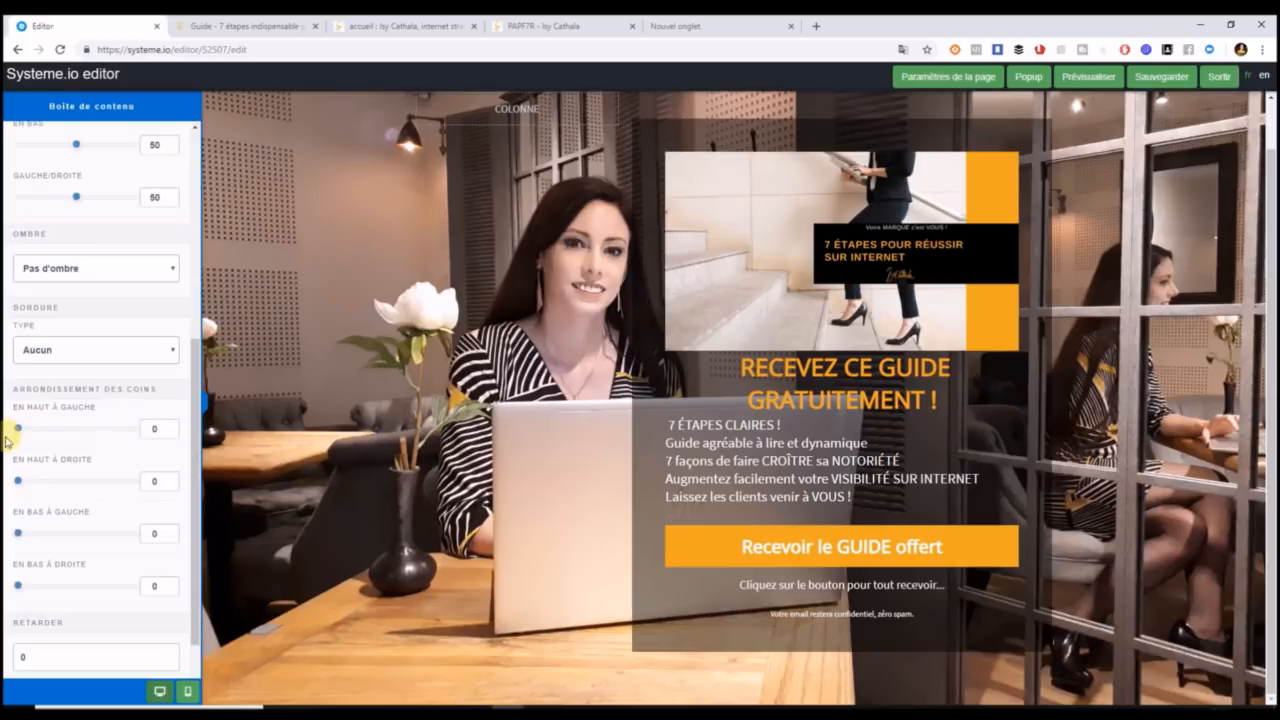
scroll(198, 505, down, 2)
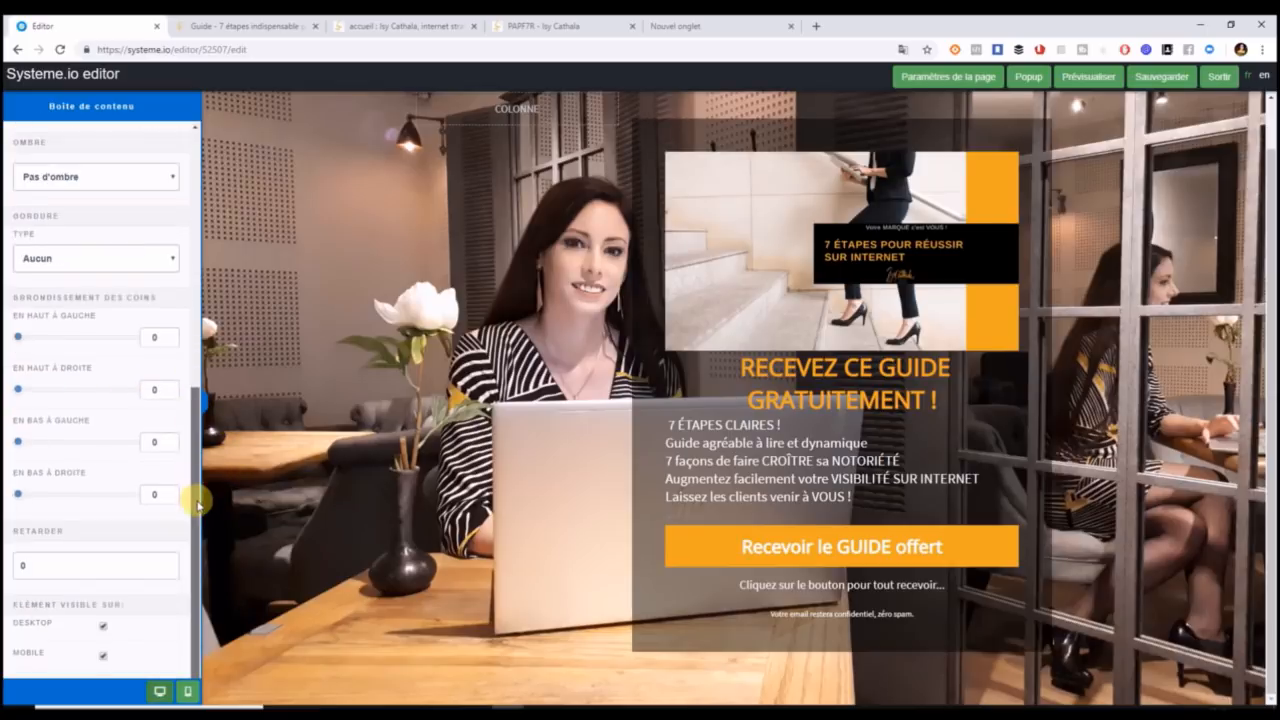
scroll(191, 540, up, 3)
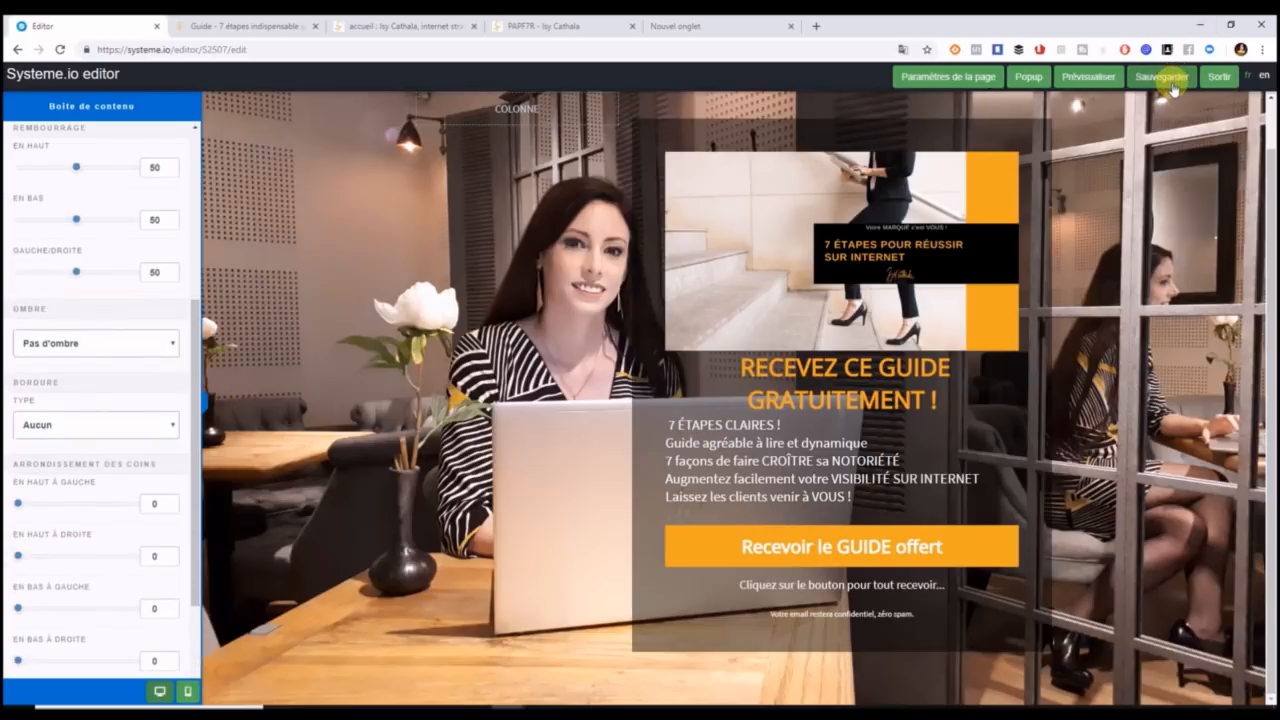
click(1101, 80)
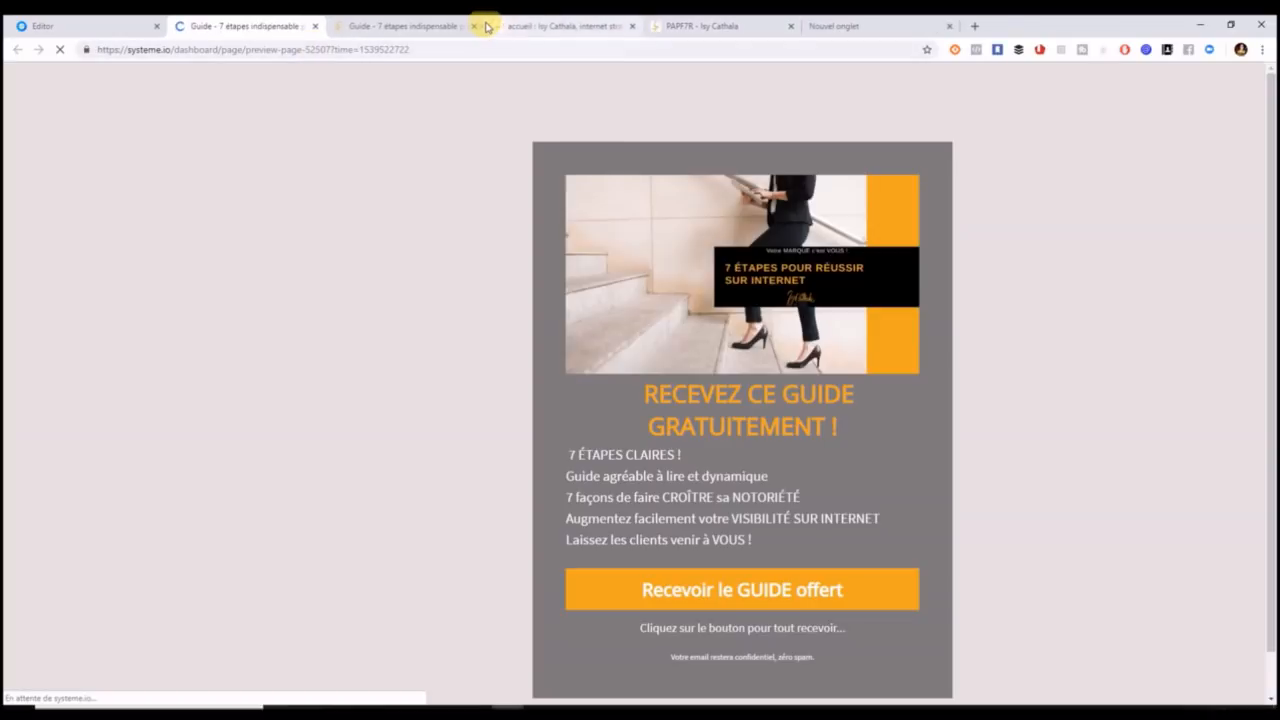
click(475, 26)
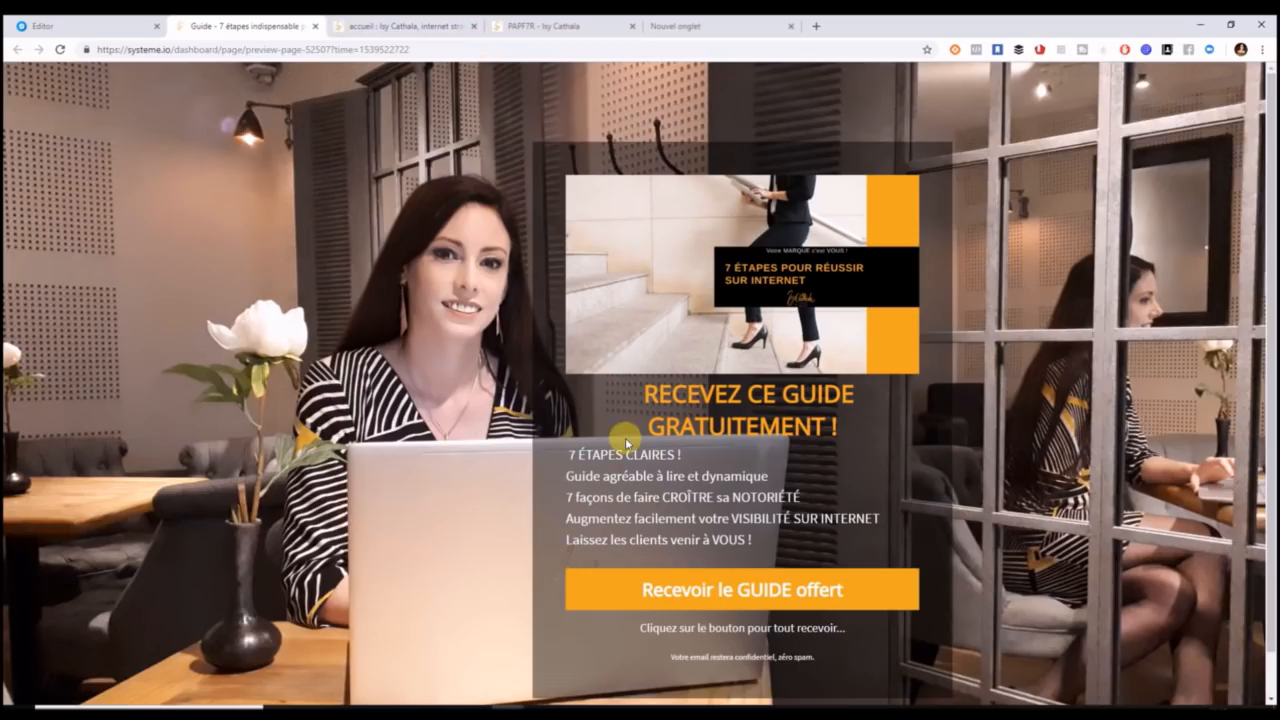
scroll(1270, 250, down, 1)
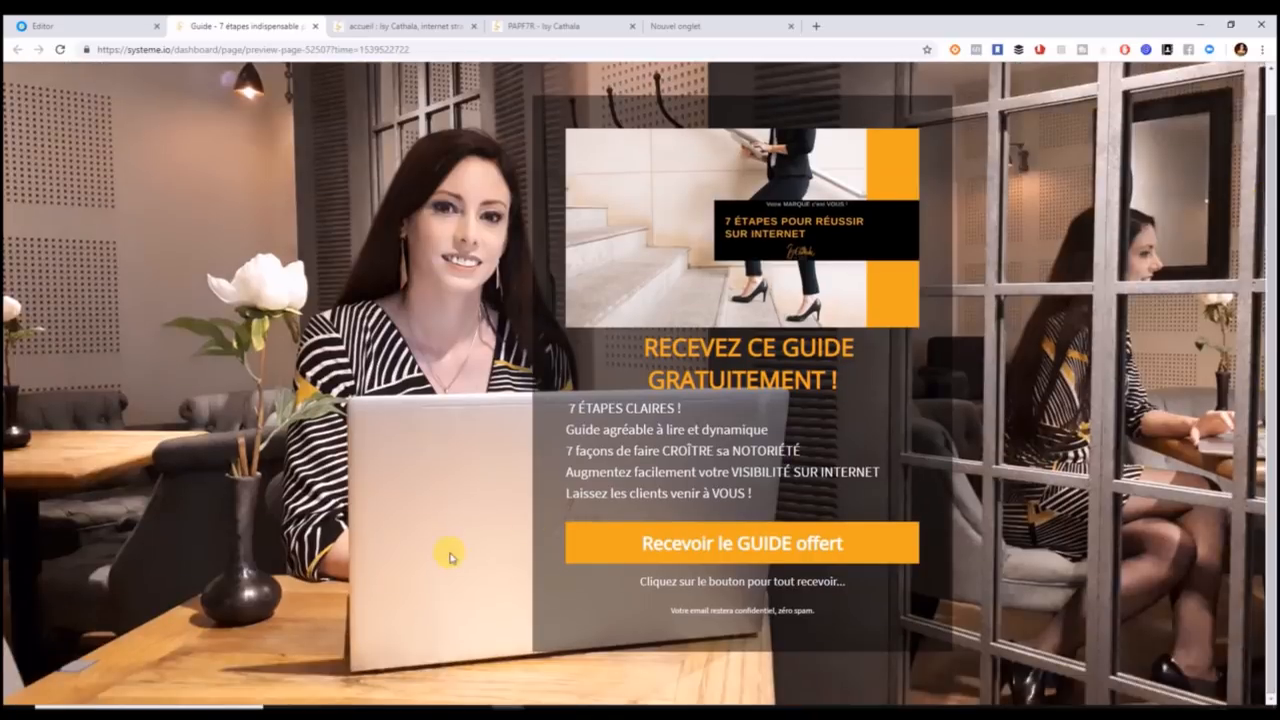
click(49, 30)
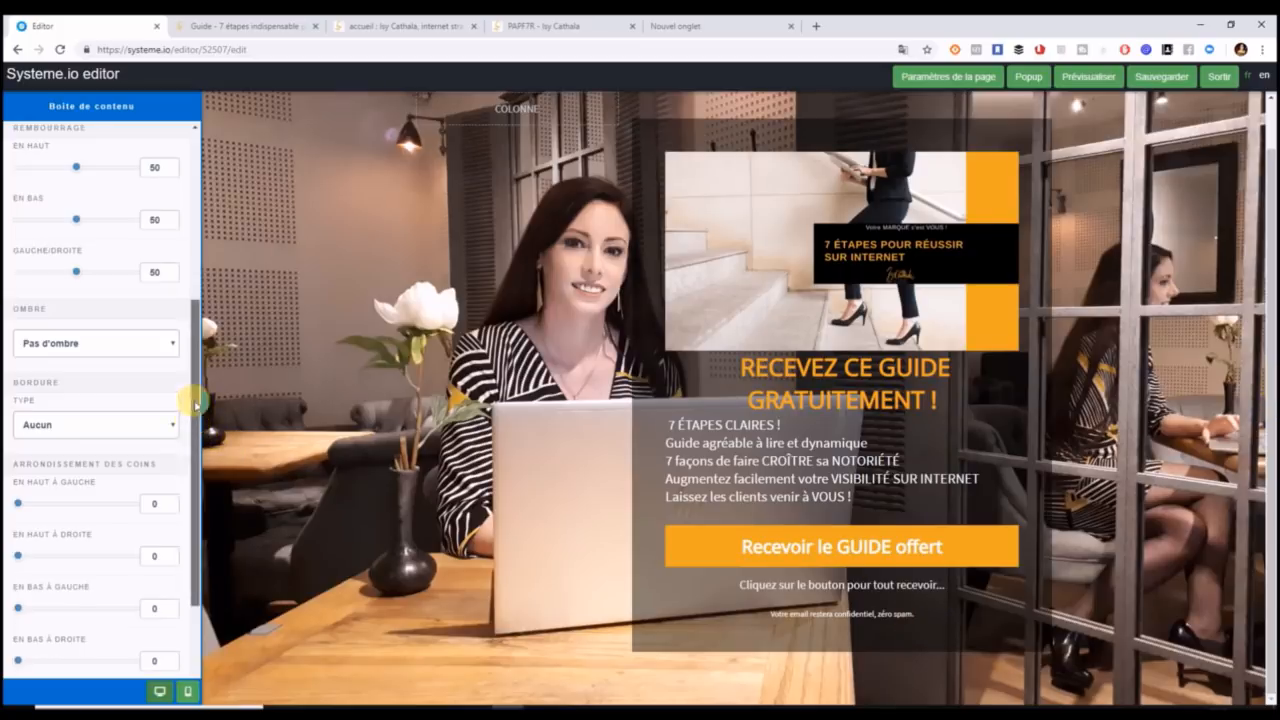
drag(193, 424, 197, 223)
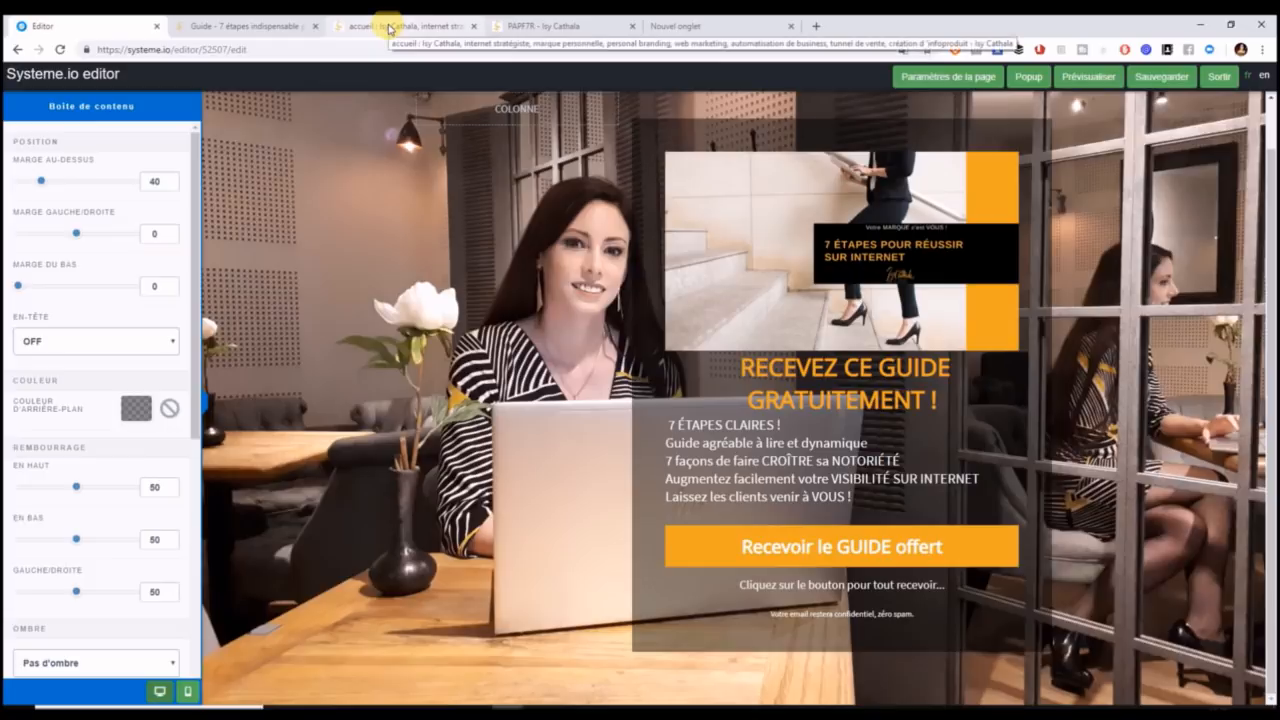
click(557, 26)
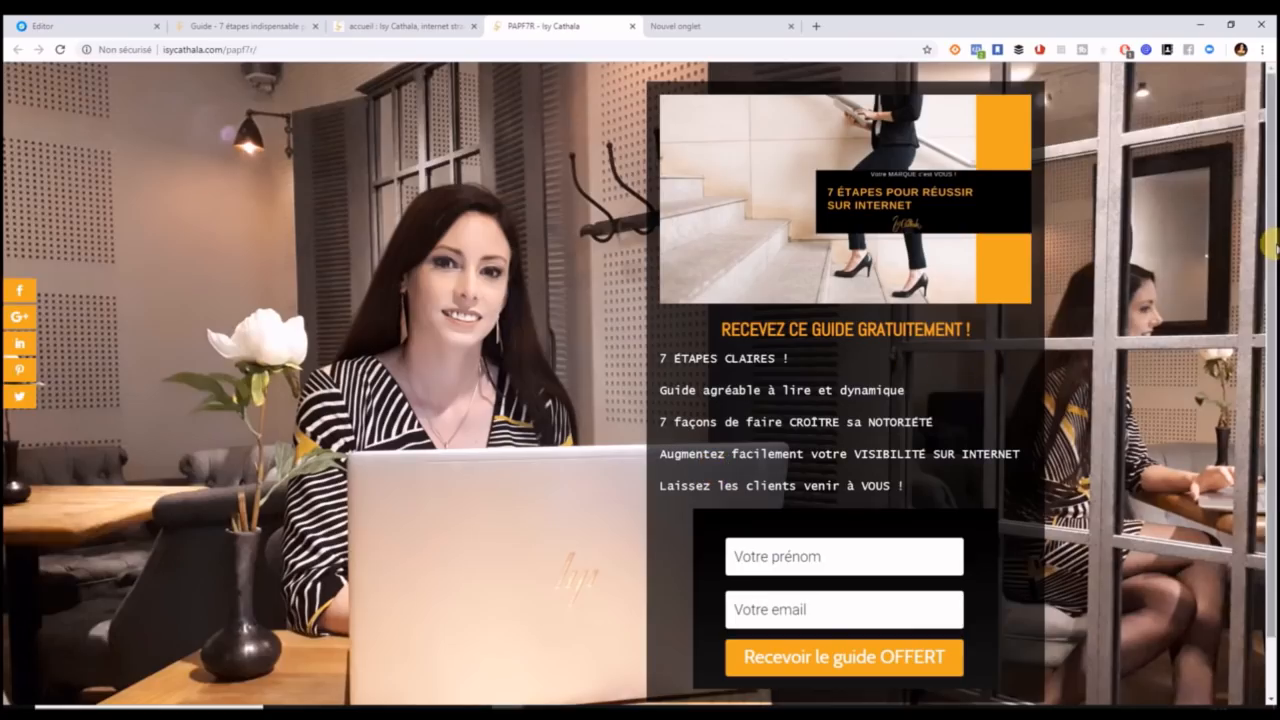
scroll(1272, 233, down, 1)
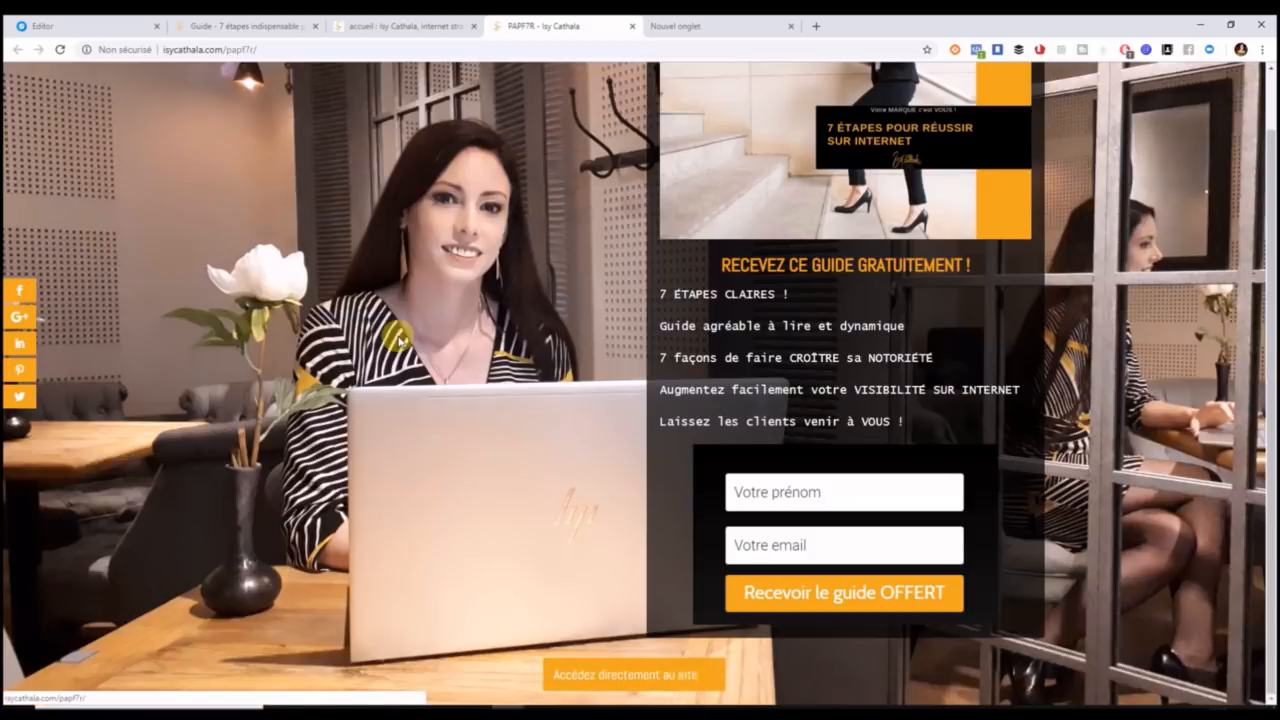
click(86, 24)
click(181, 30)
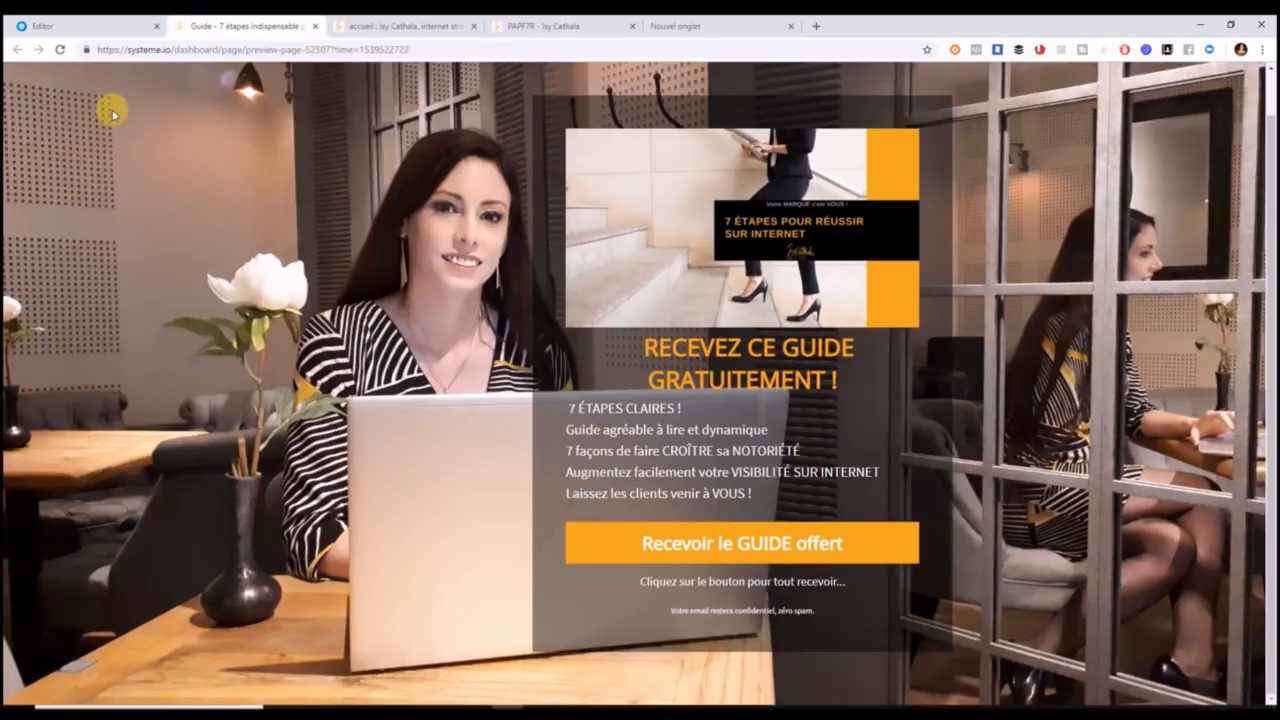
click(57, 25)
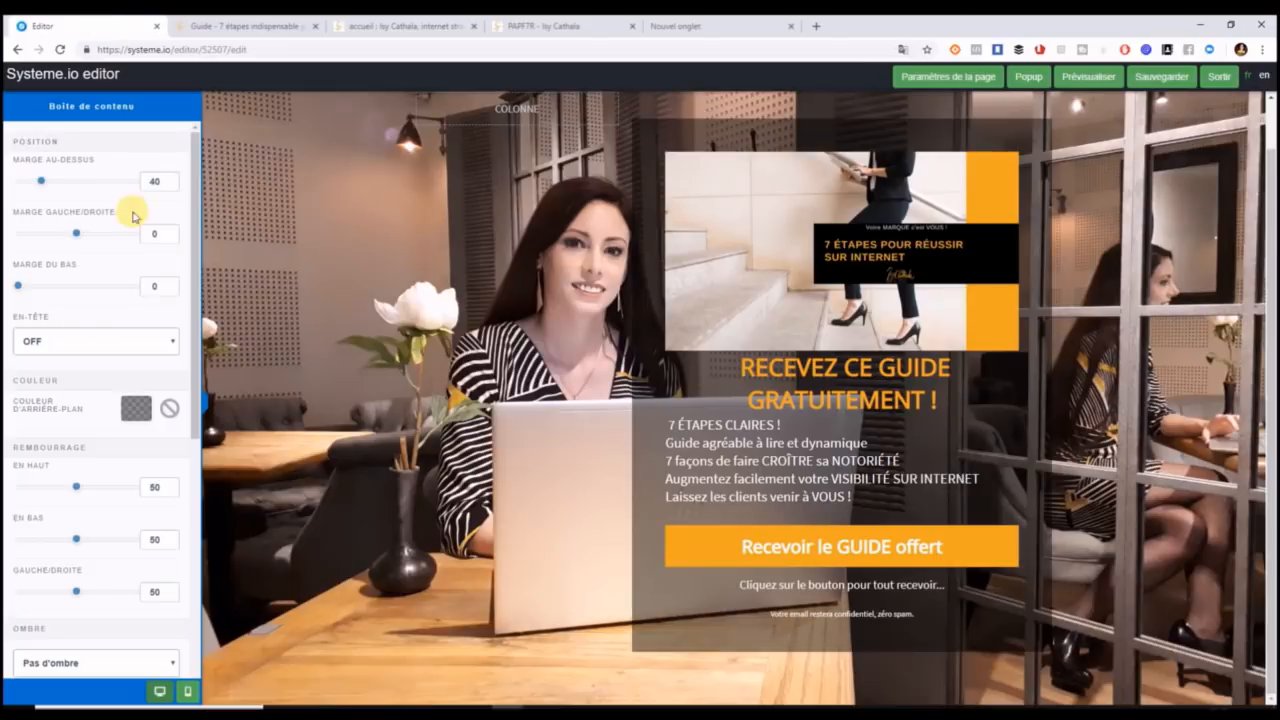
Add a 'Cliquez ici' BOUTON in its own row below the translucent content box.
click(478, 370)
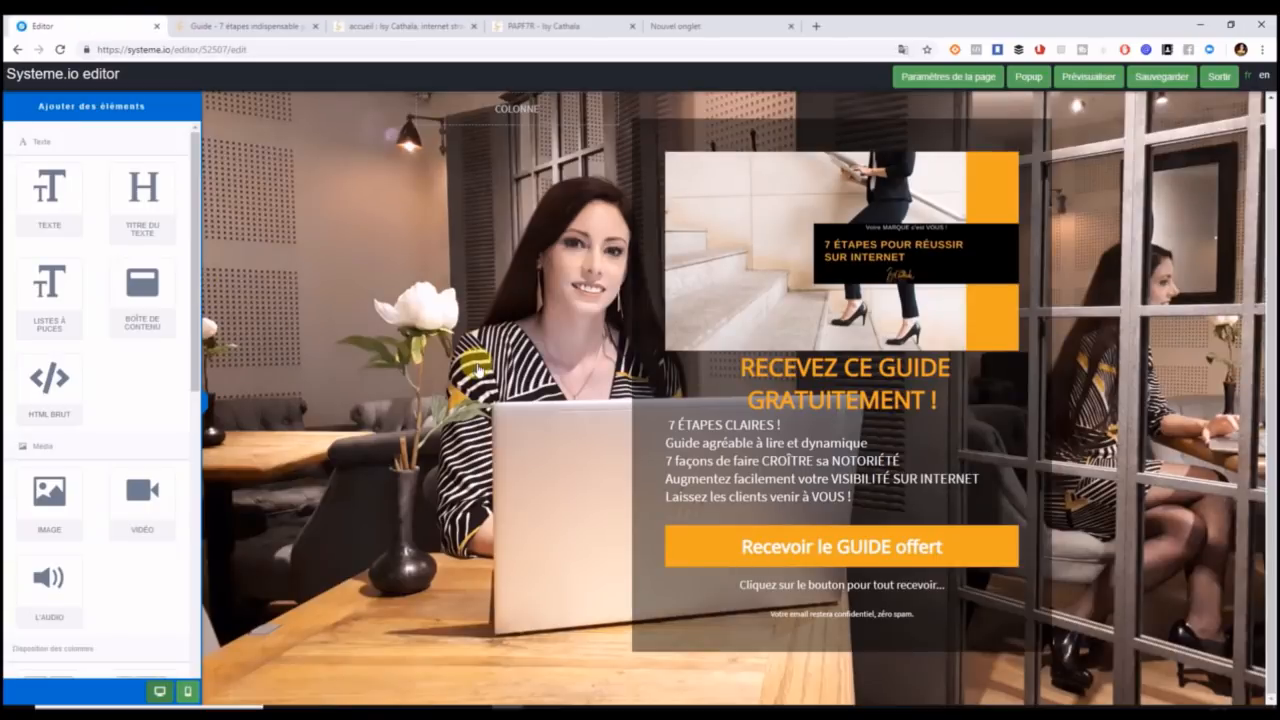
drag(180, 366, 185, 647)
drag(45, 362, 573, 633)
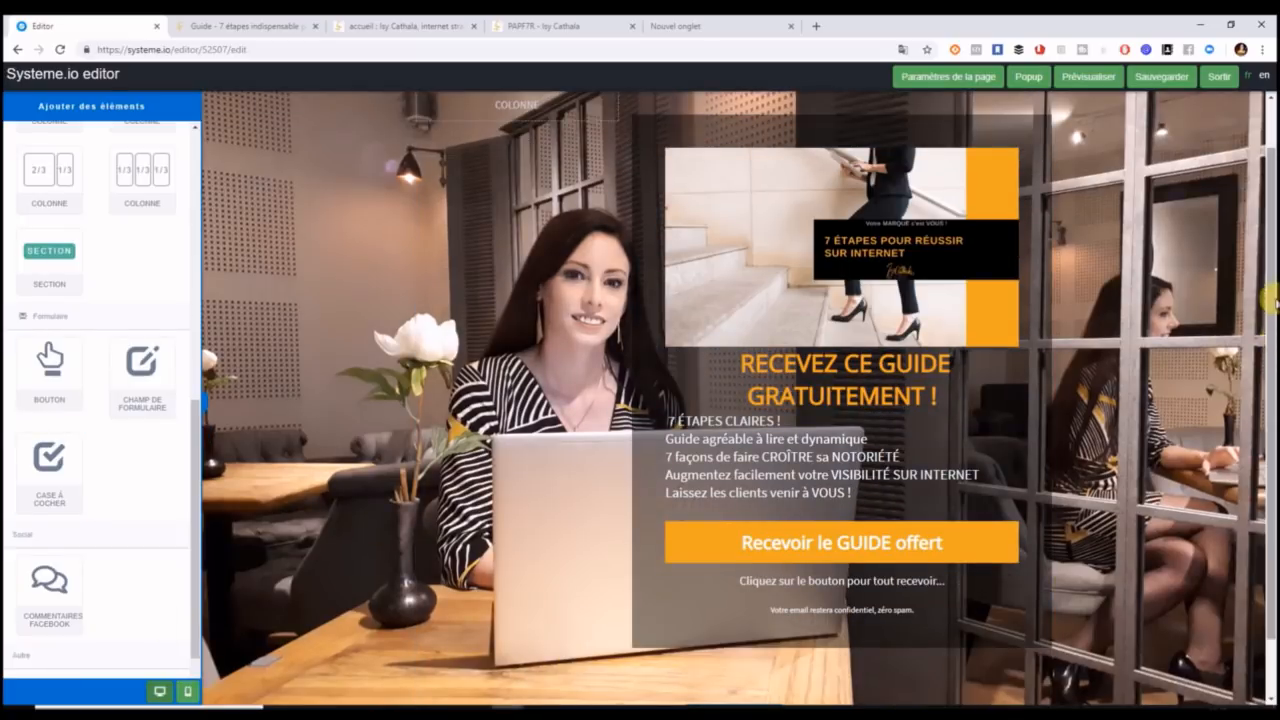
drag(1272, 301, 1272, 357)
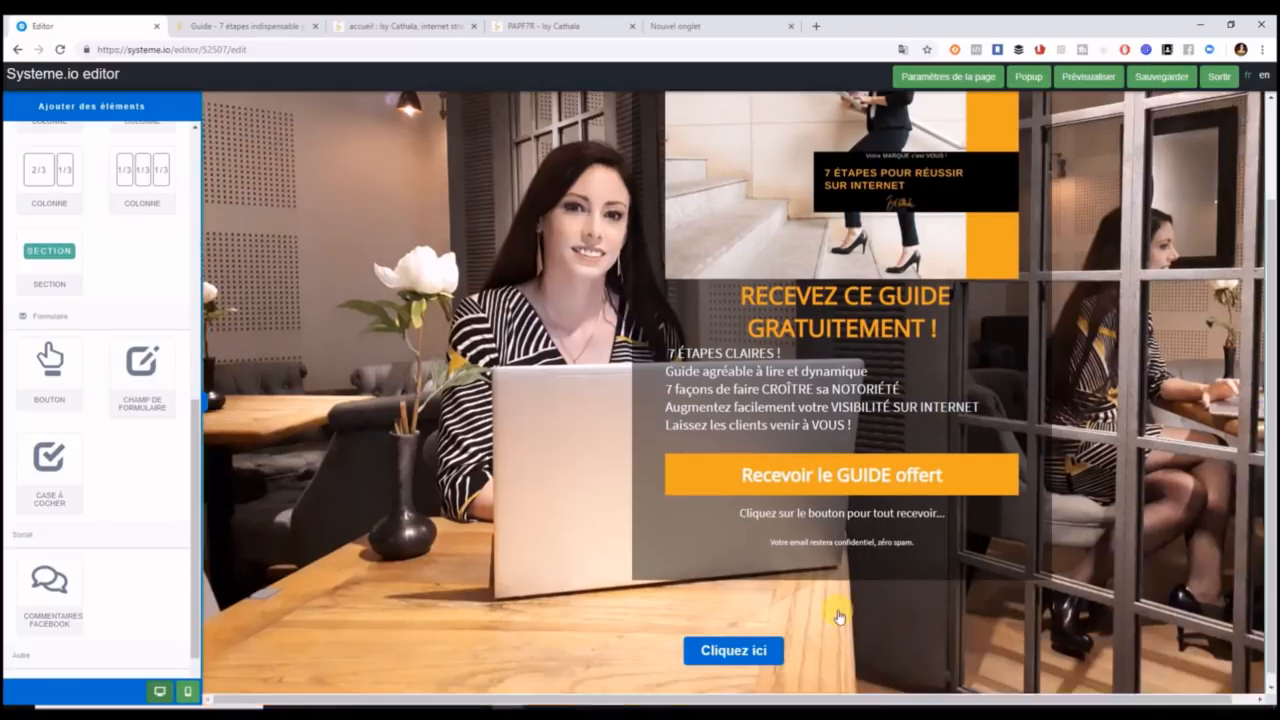
click(712, 652)
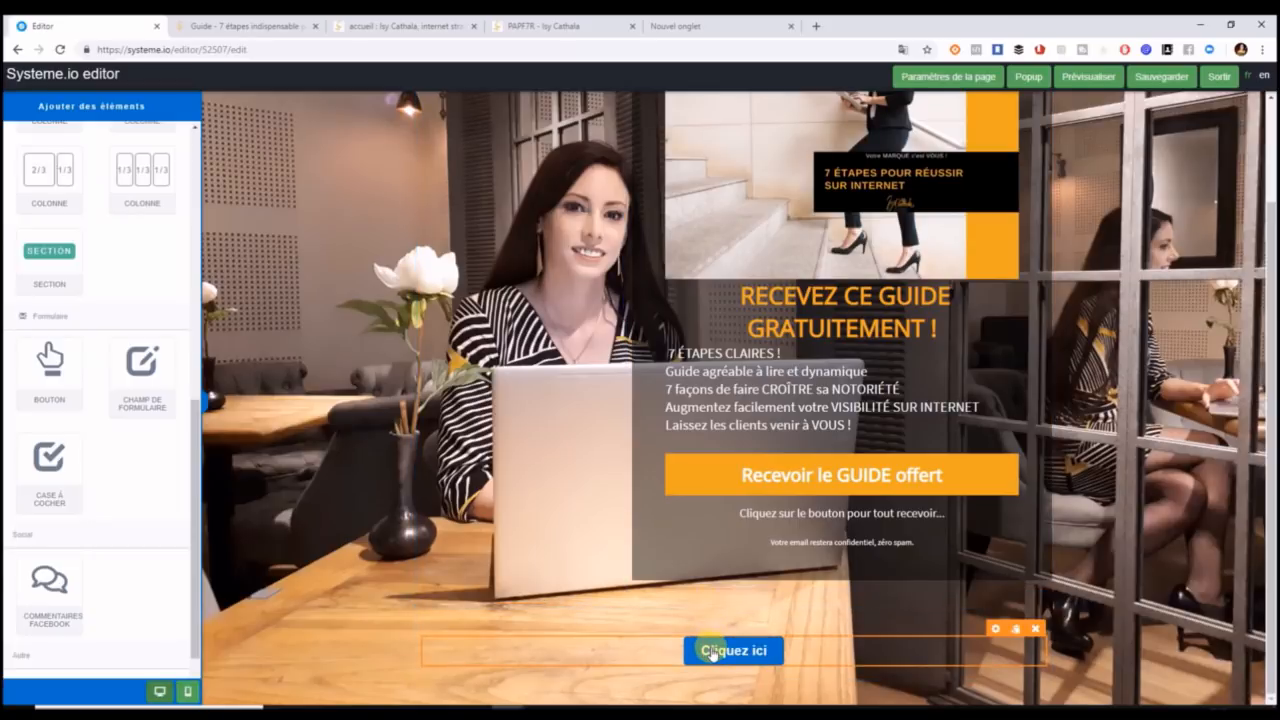
click(702, 619)
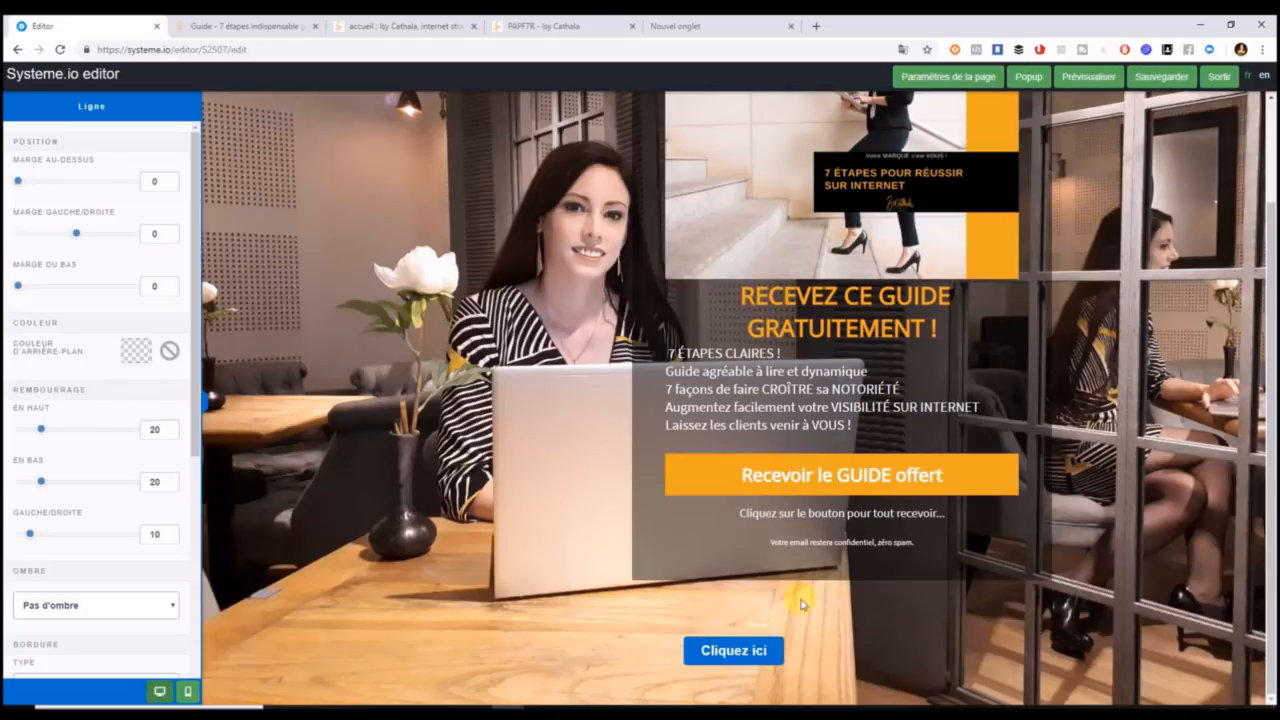
Set the button row's En bas padding to 0, leaving 40 on top.
click(845, 653)
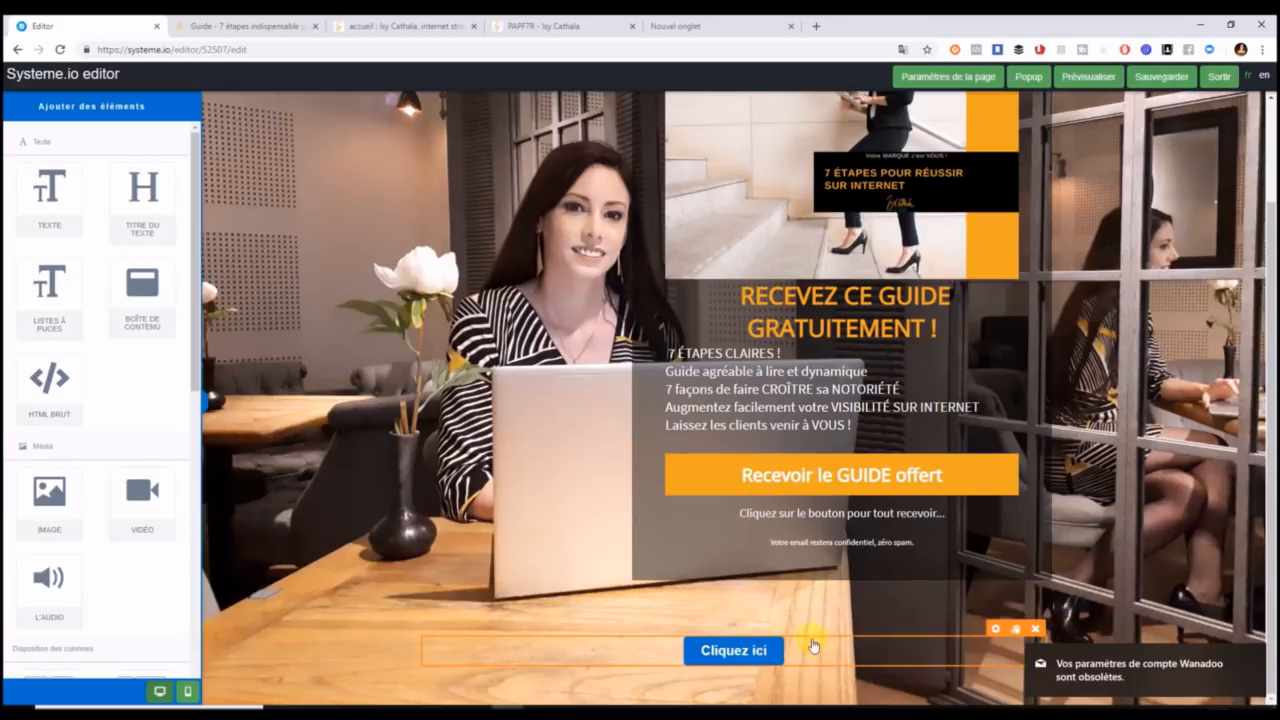
click(782, 614)
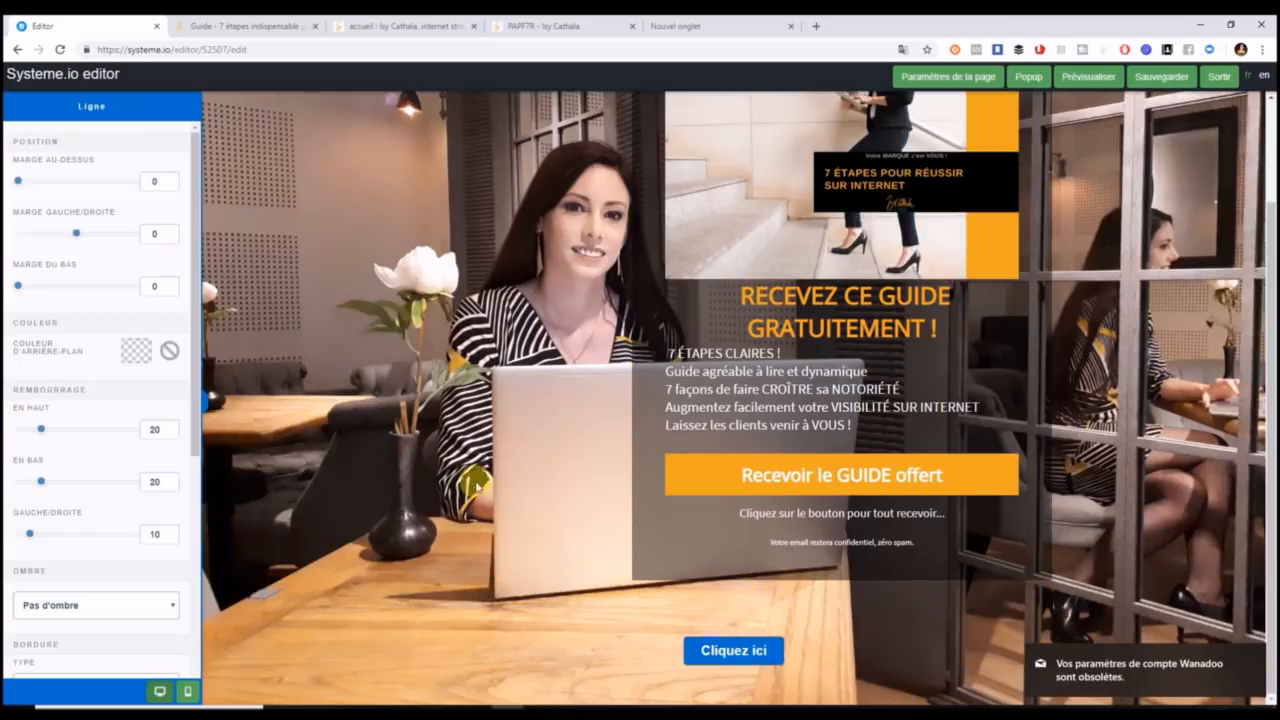
drag(43, 432, 16, 432)
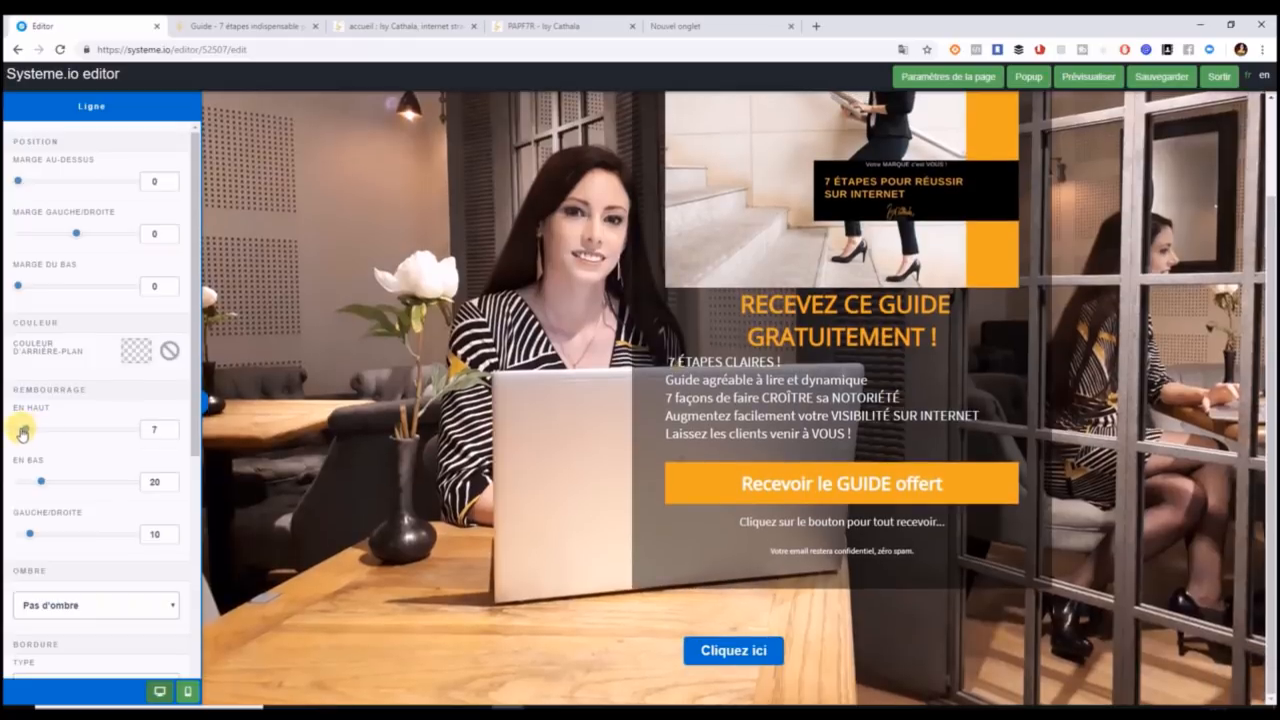
mouse_move(41, 481)
mouse_down()
mouse_move(18, 484)
mouse_move(34, 481)
mouse_up()
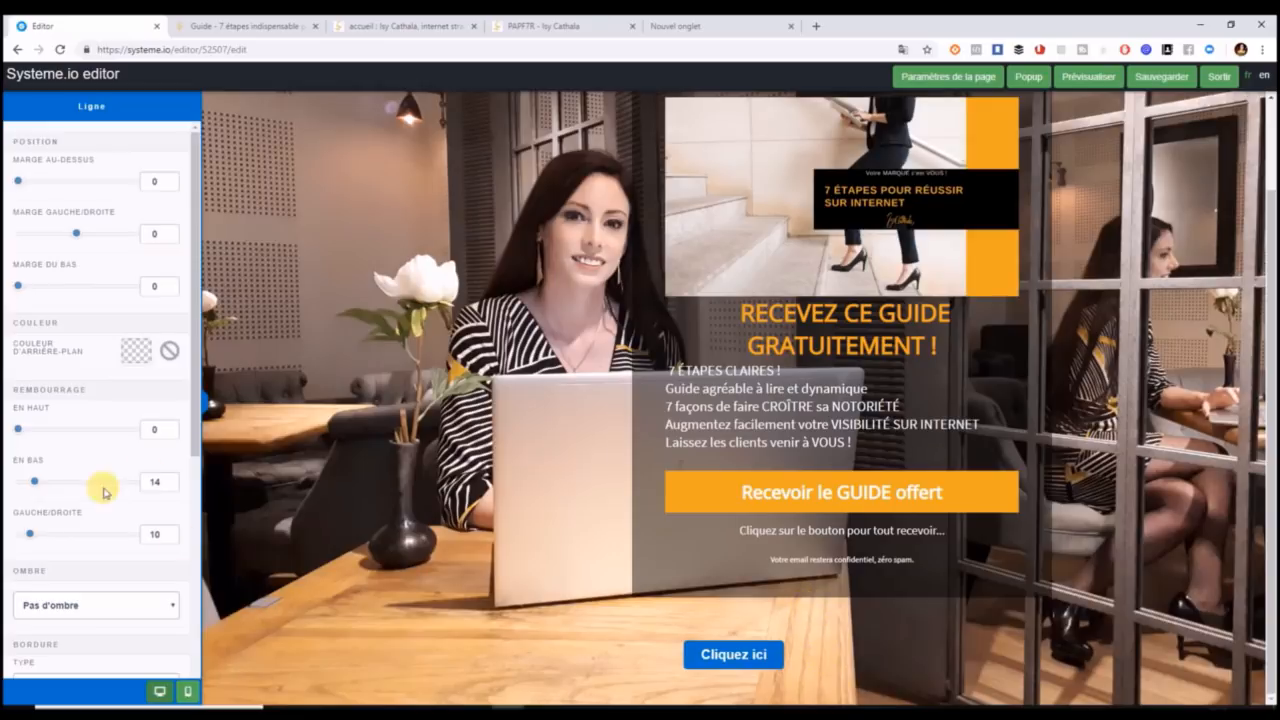
click(889, 661)
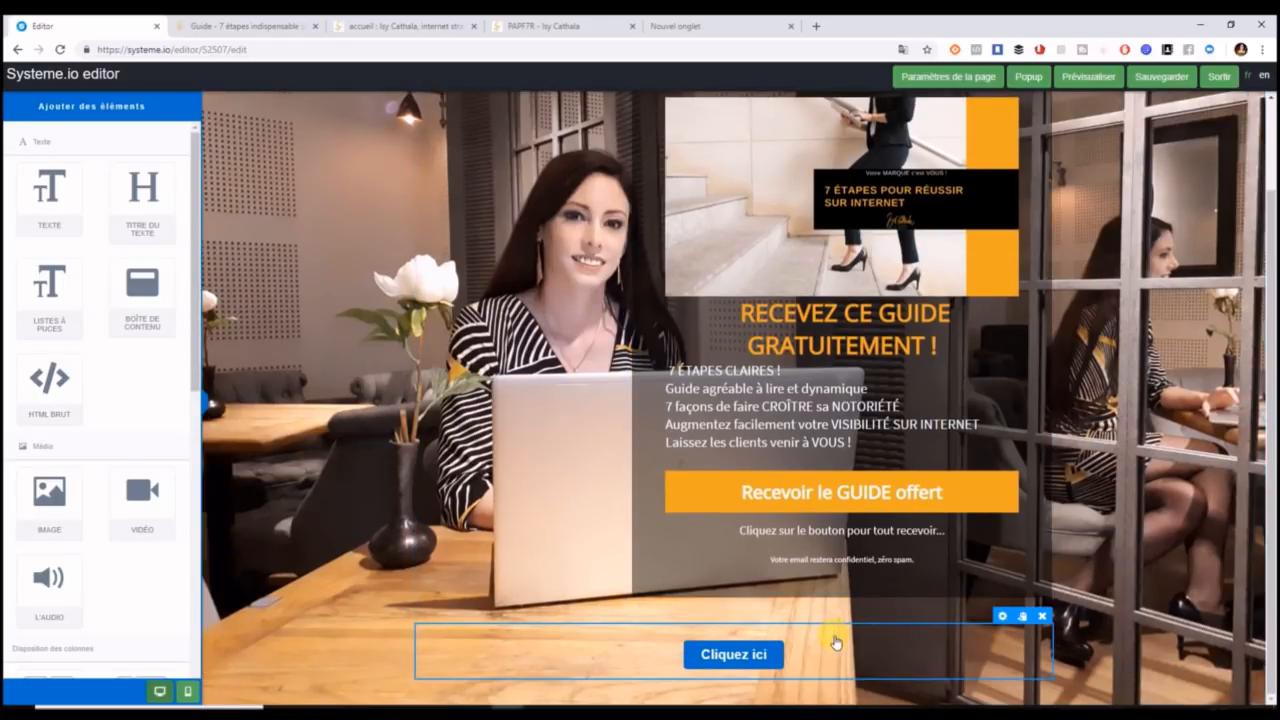
click(1002, 616)
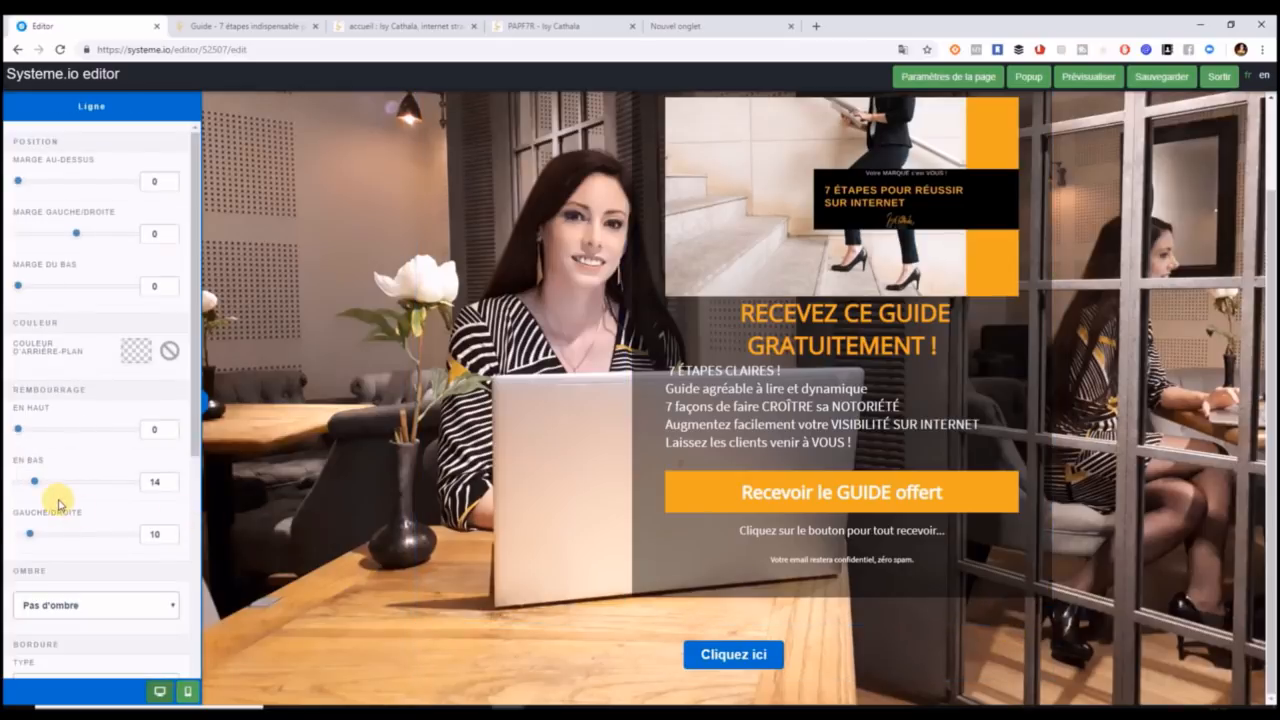
click(345, 588)
click(633, 619)
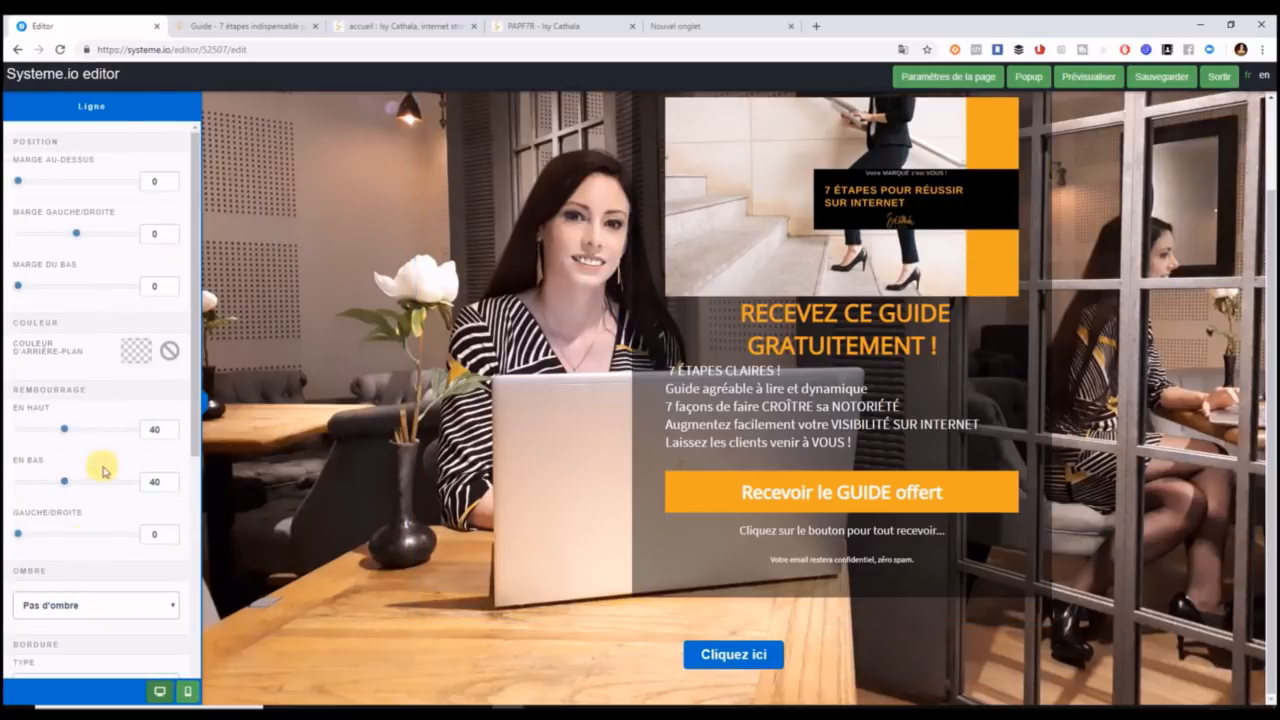
drag(62, 486, 13, 484)
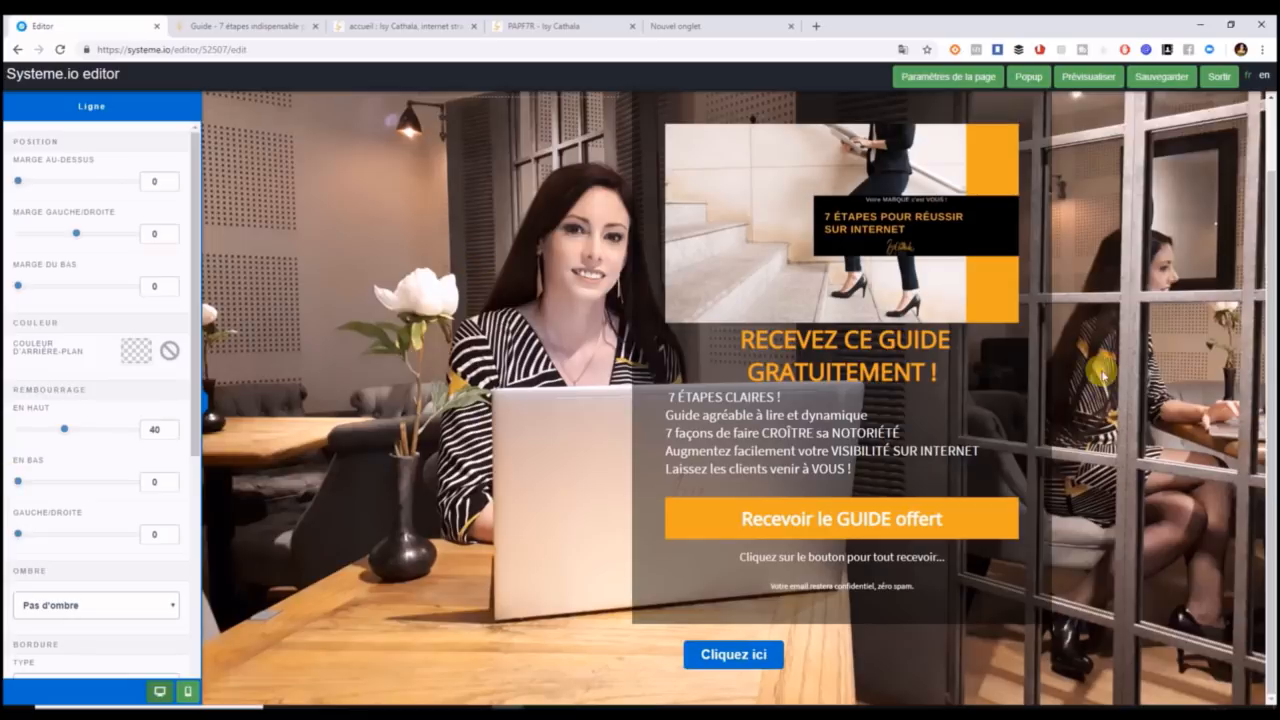
click(754, 655)
click(754, 657)
click(755, 657)
click(755, 658)
drag(72, 487, 14, 485)
click(452, 25)
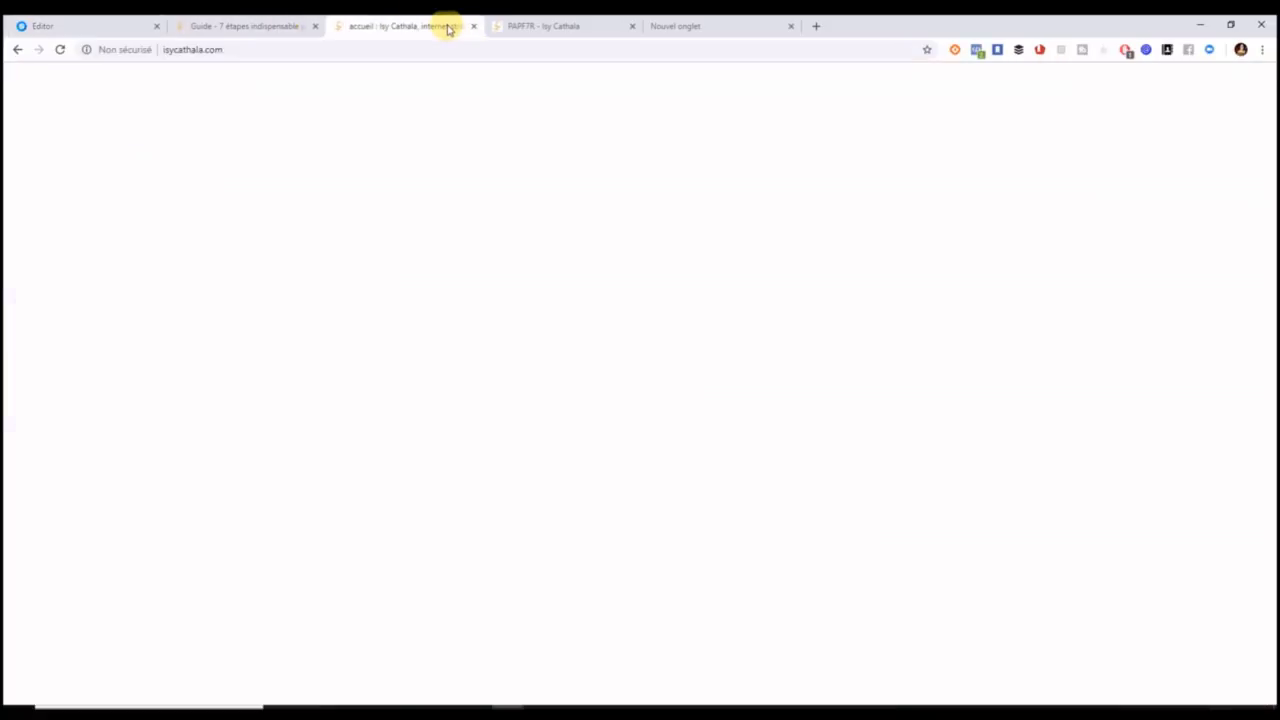
click(538, 22)
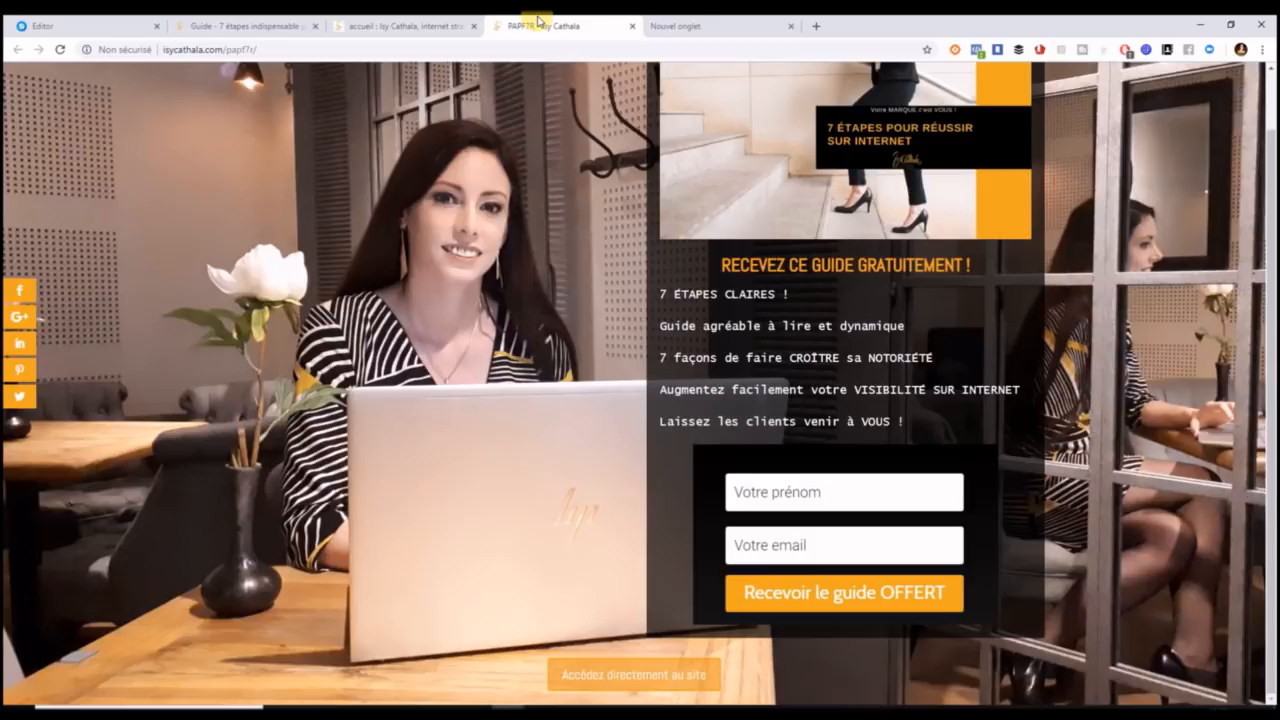
click(129, 24)
click(243, 424)
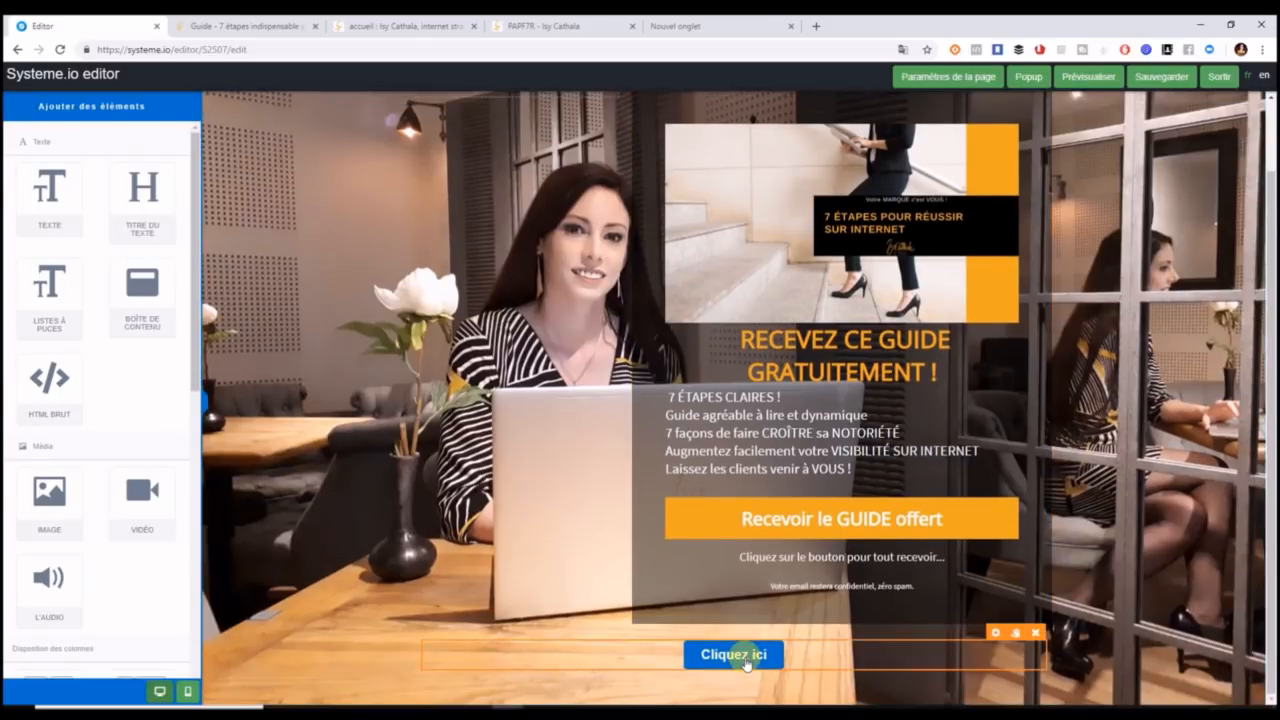
Change the bottom button's label from 'Cliquez ici' to 'Accédez directement au site'.
click(746, 654)
drag(120, 480, 22, 484)
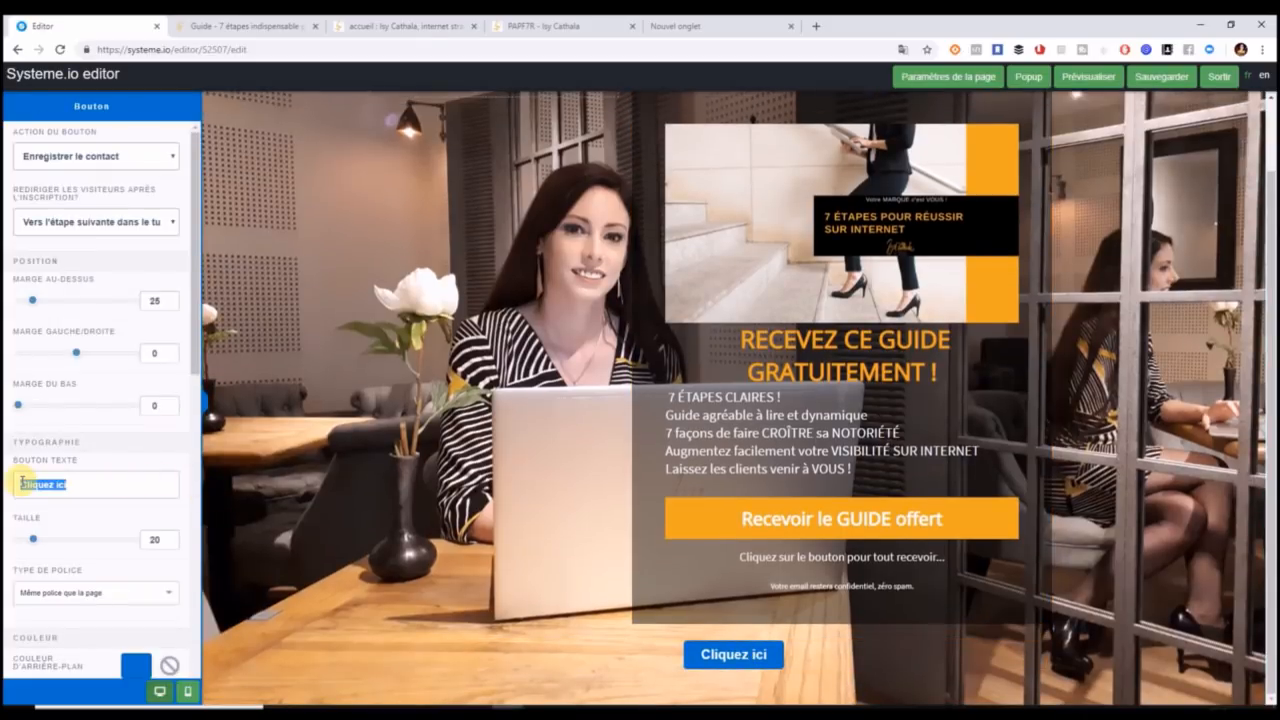
text(Accc)
key(BackSpace)
text(édez directem)
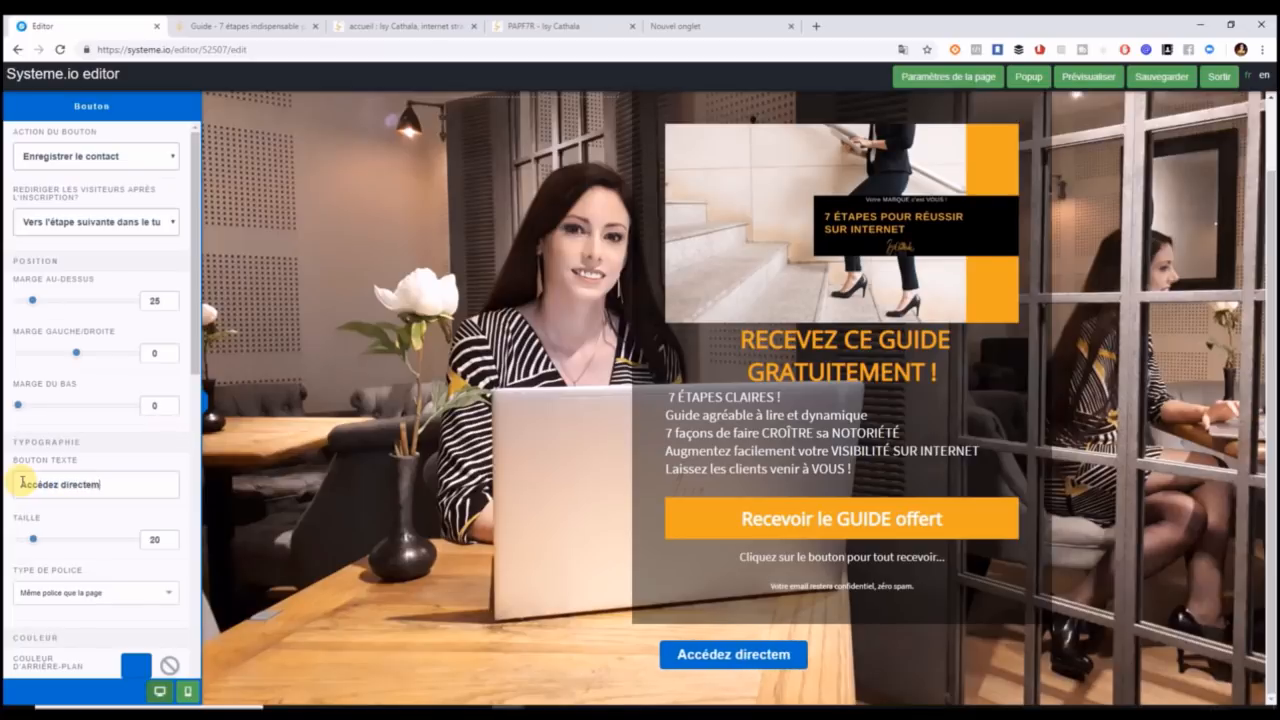
text(ent au site)
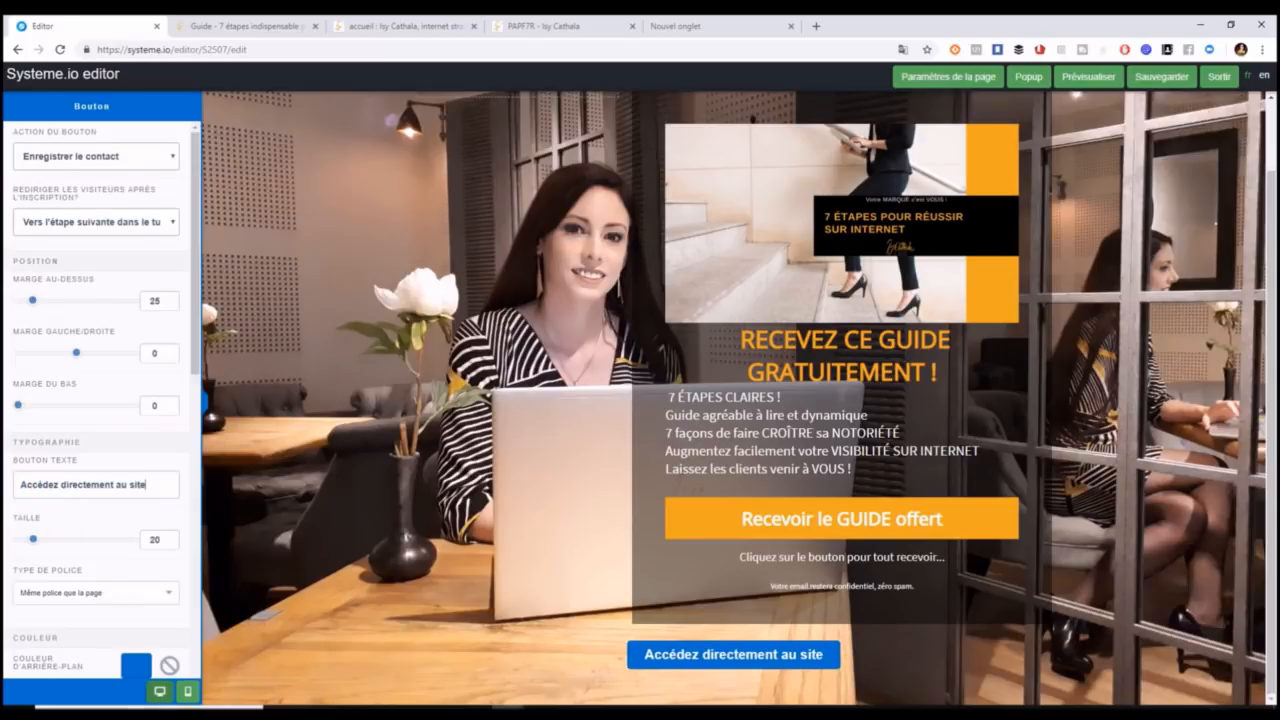
Set the button background colour to hex e9a825.
click(140, 672)
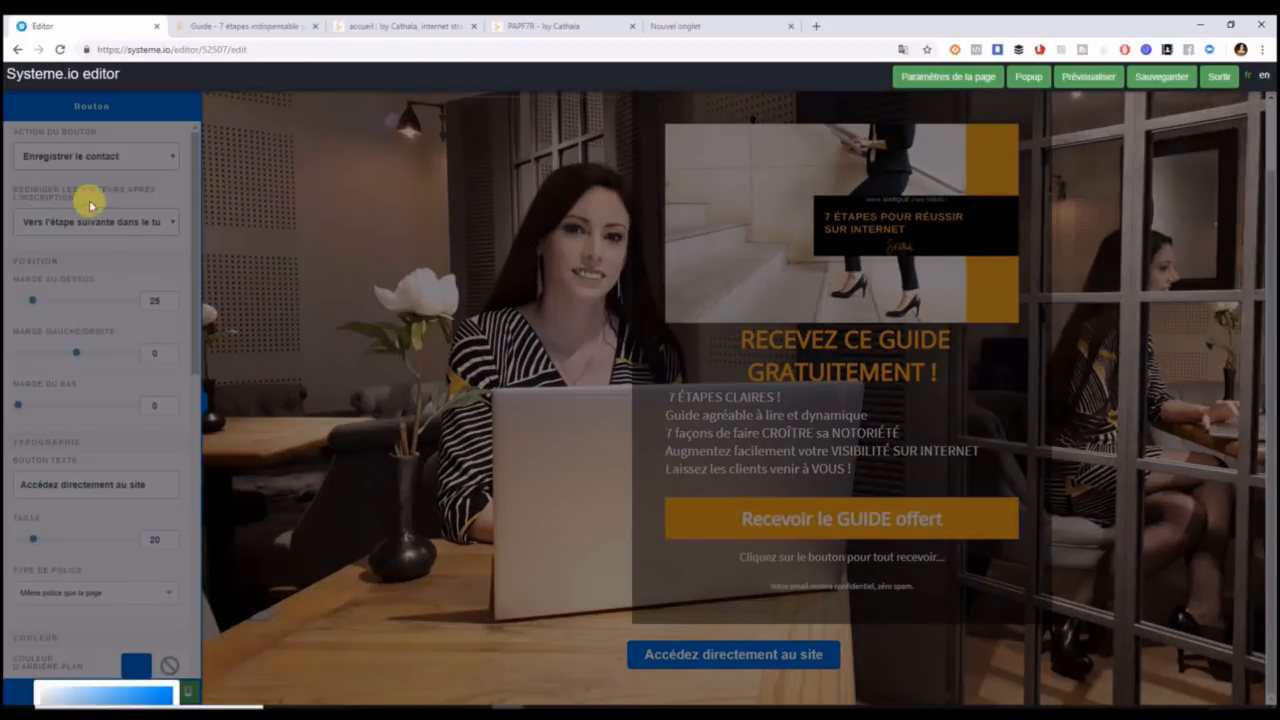
click(192, 263)
scroll(160, 340, down, 3)
click(132, 384)
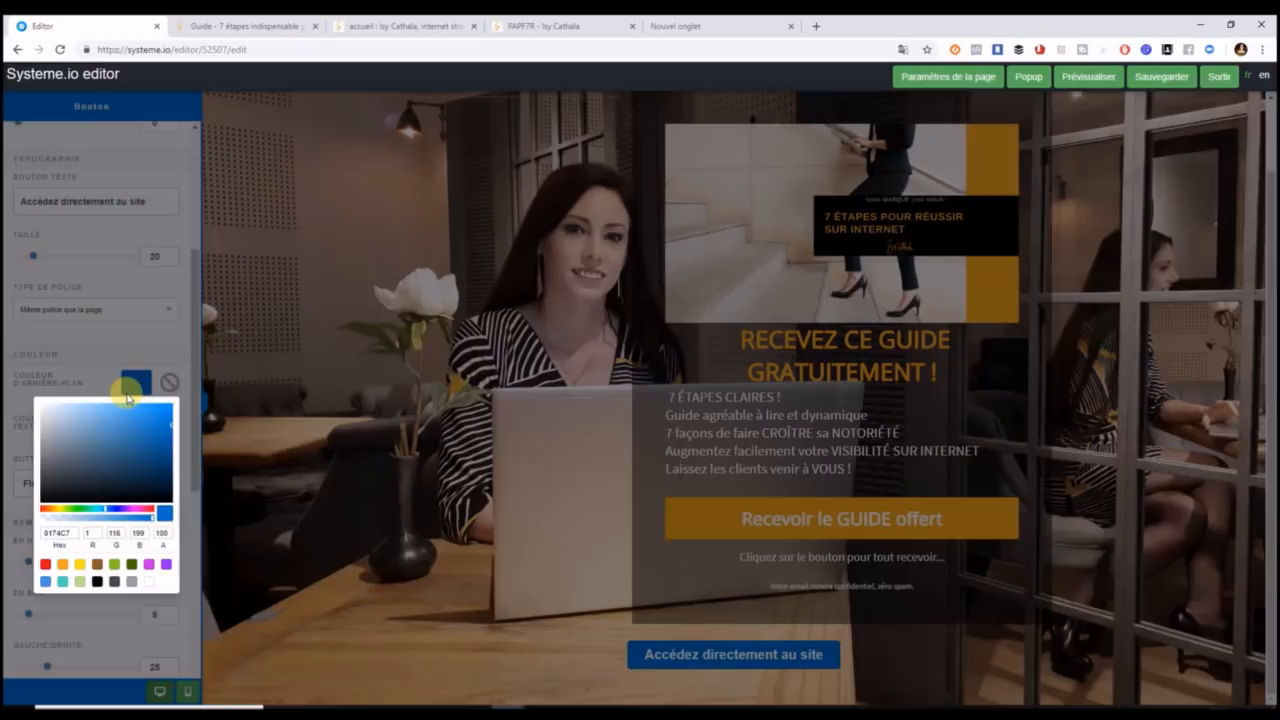
drag(83, 538, 34, 540)
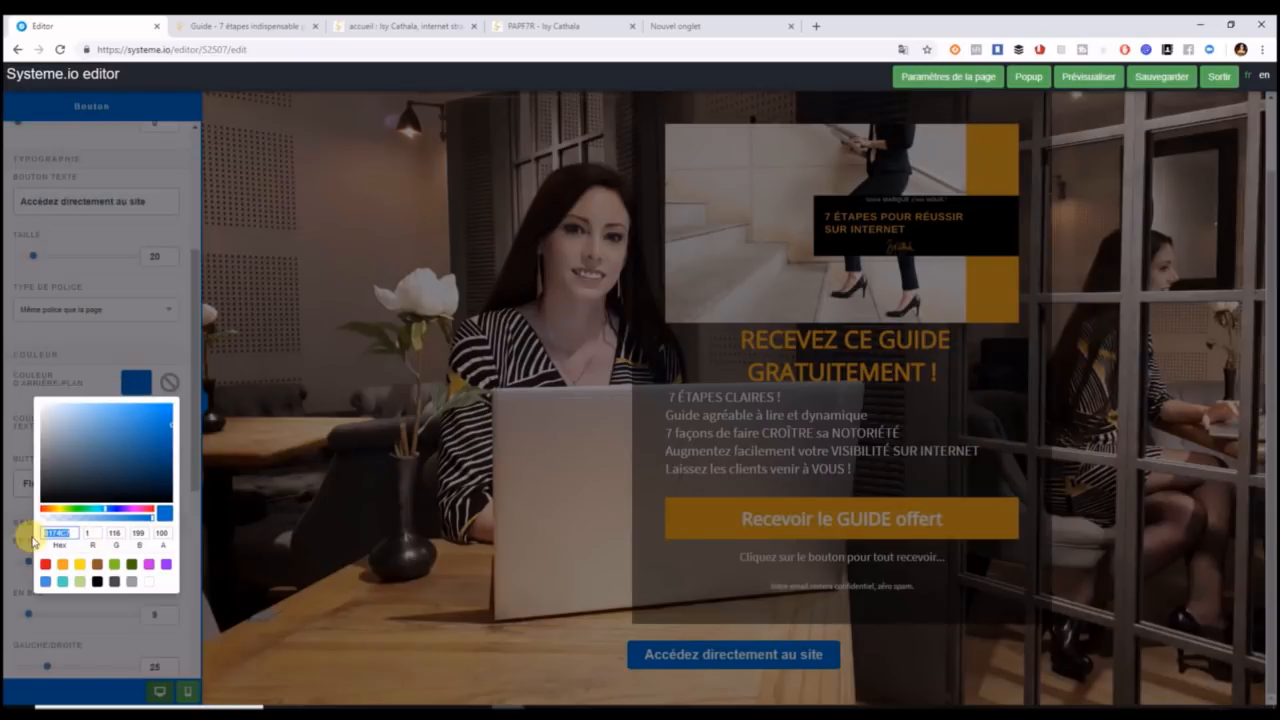
text(e9a825)
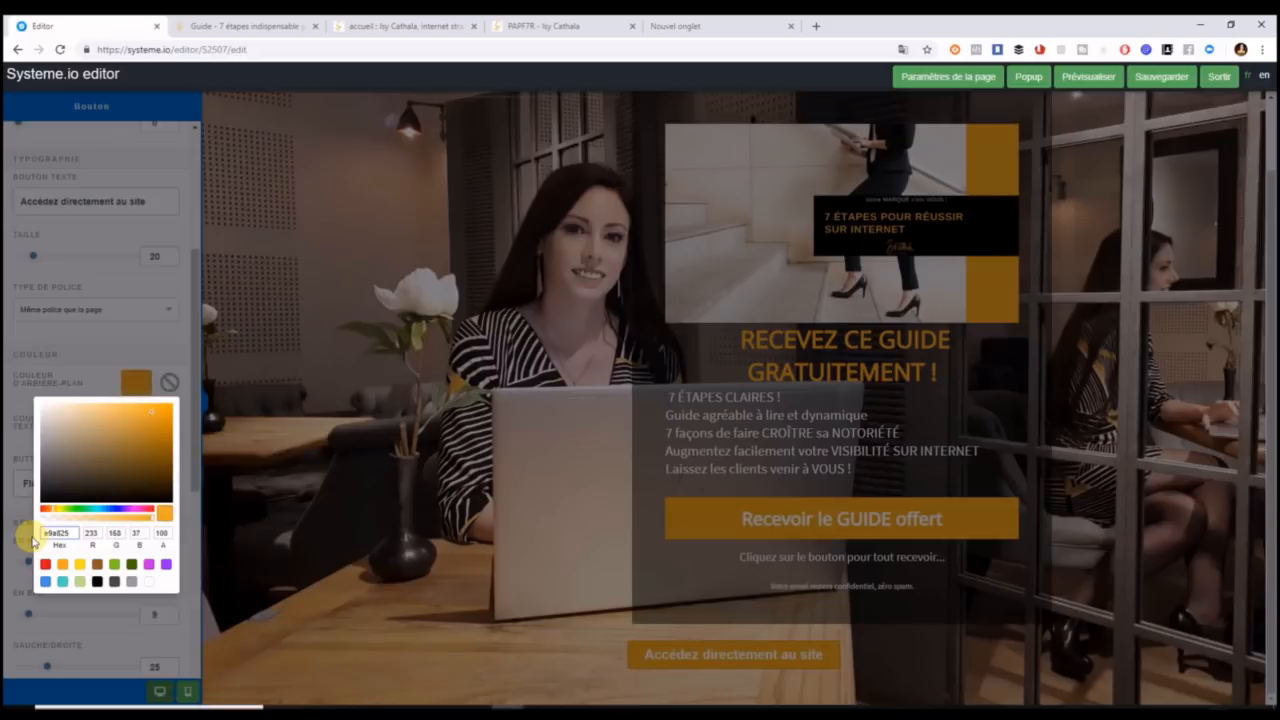
click(196, 513)
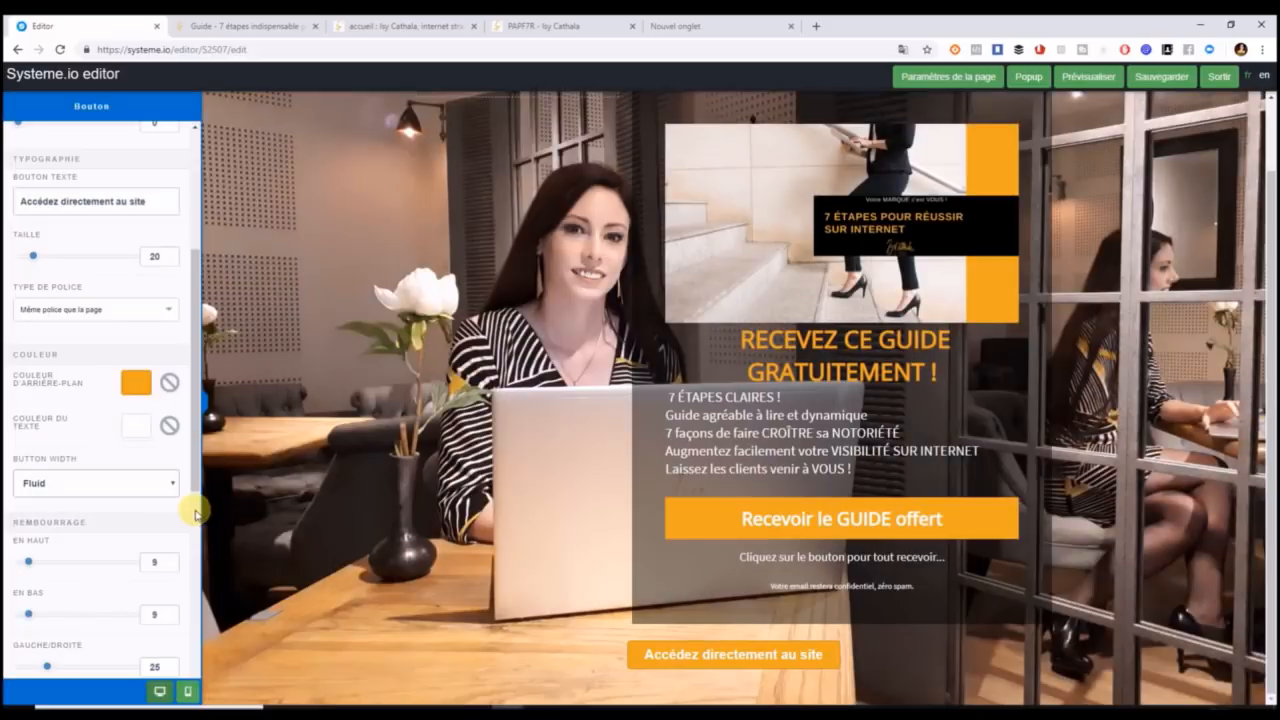
Set all four button corner radii to 0 and keep the button borderless.
click(638, 667)
click(638, 667)
drag(196, 336, 200, 647)
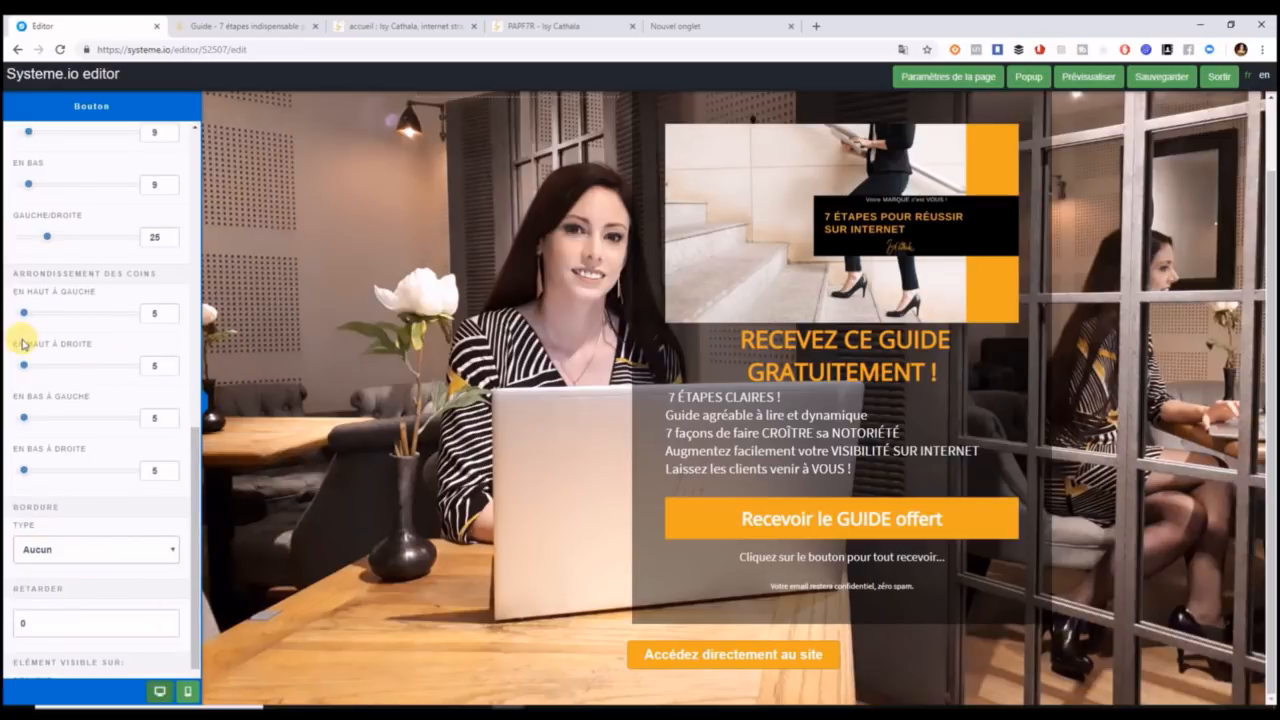
drag(23, 313, 5, 320)
drag(23, 365, 6, 366)
drag(18, 413, 6, 416)
drag(23, 470, 6, 471)
drag(195, 463, 195, 547)
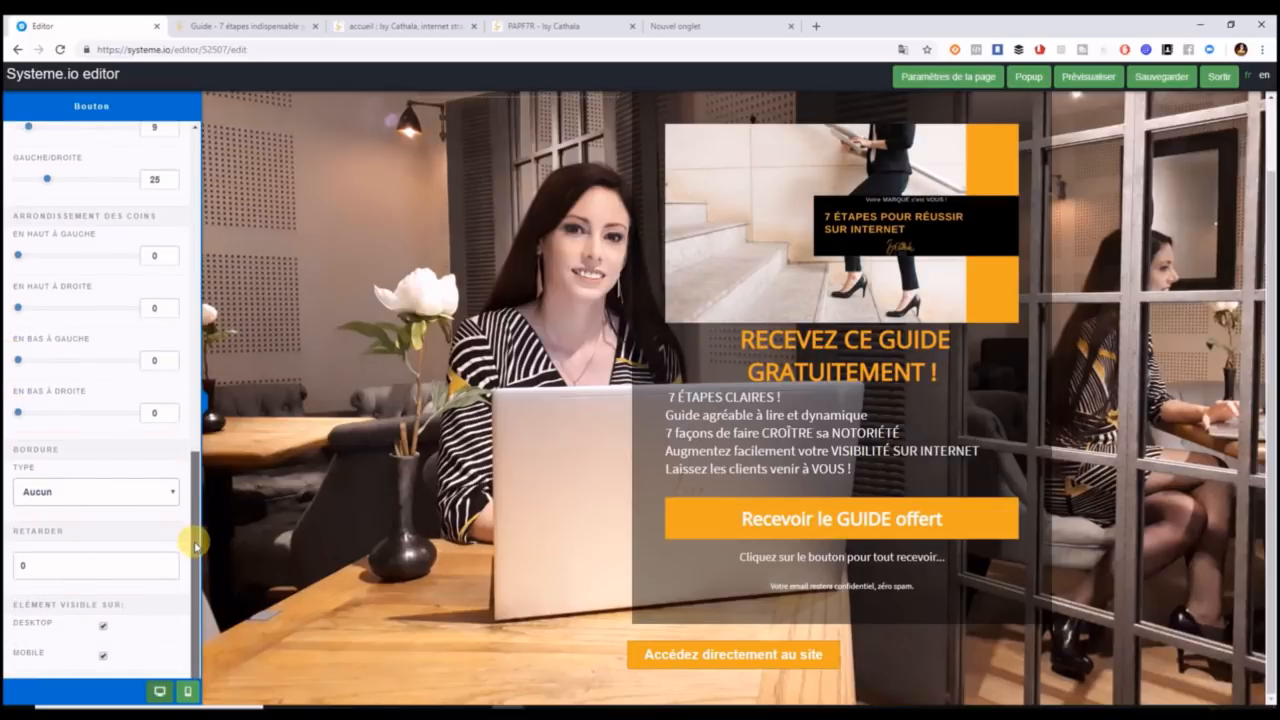
click(143, 498)
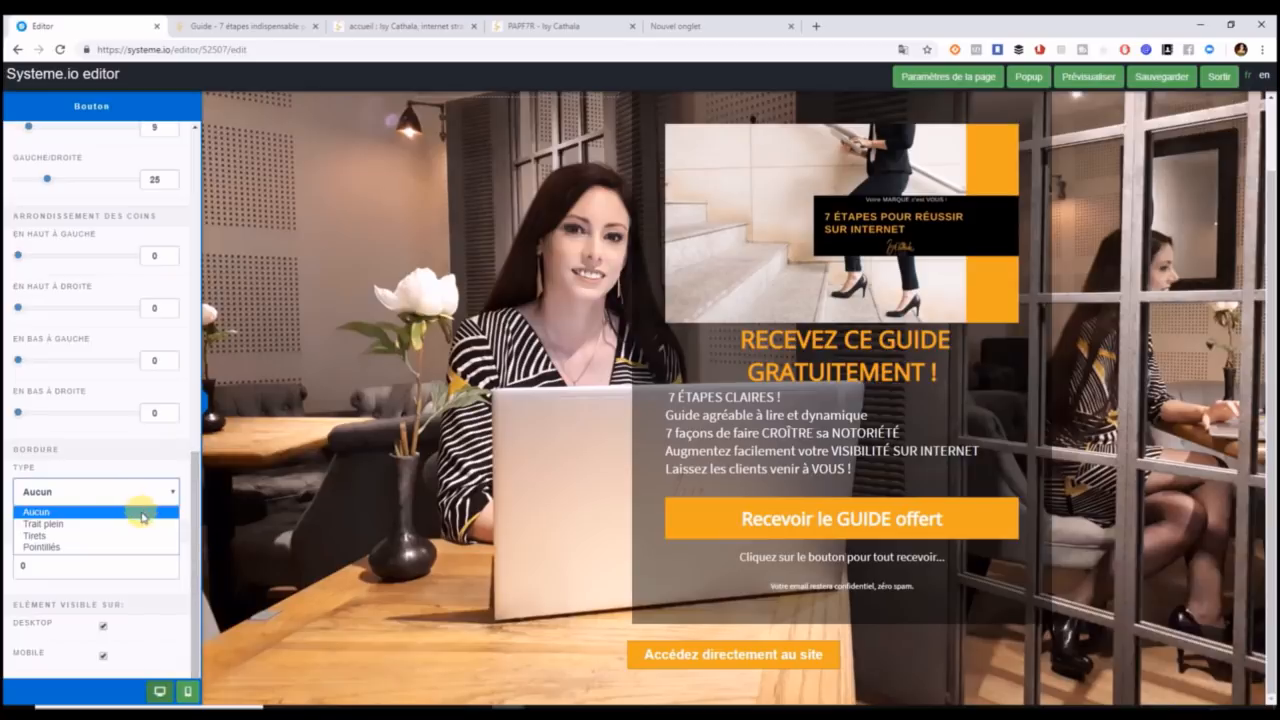
click(143, 518)
drag(190, 491, 204, 468)
click(428, 519)
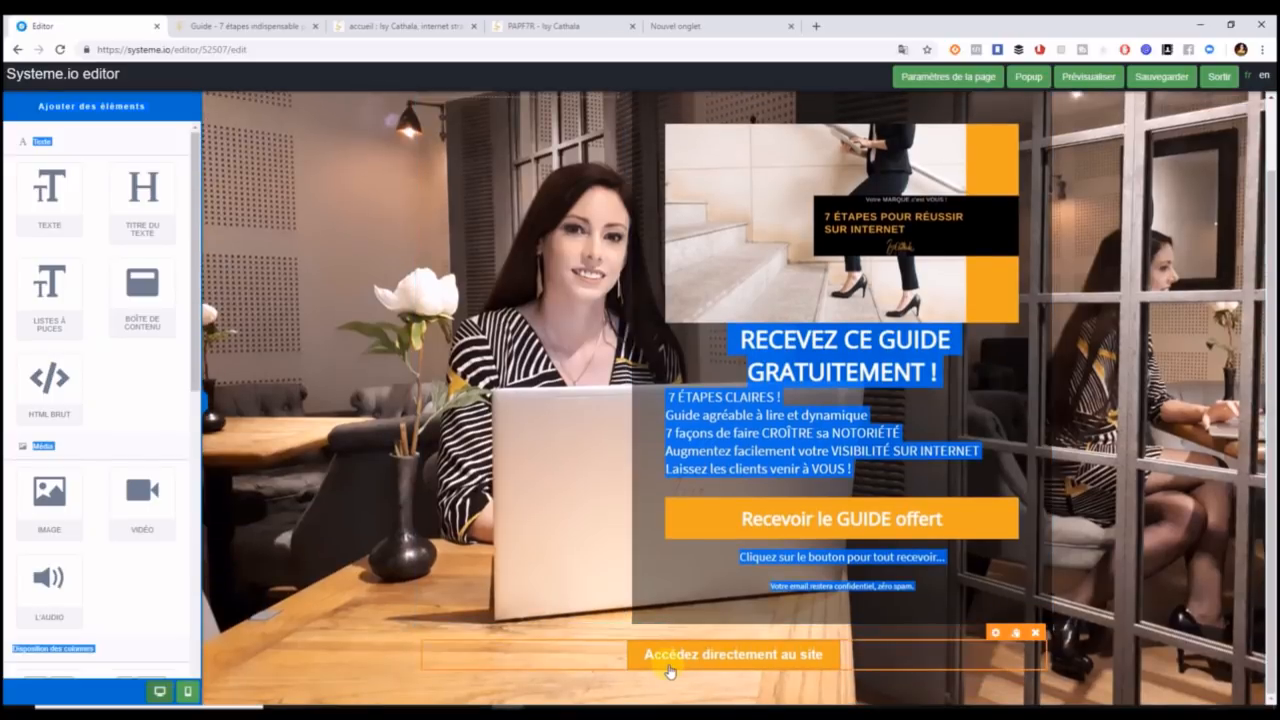
Set the button's action to 'Rediriger vers une page' and focus its URL field.
click(669, 668)
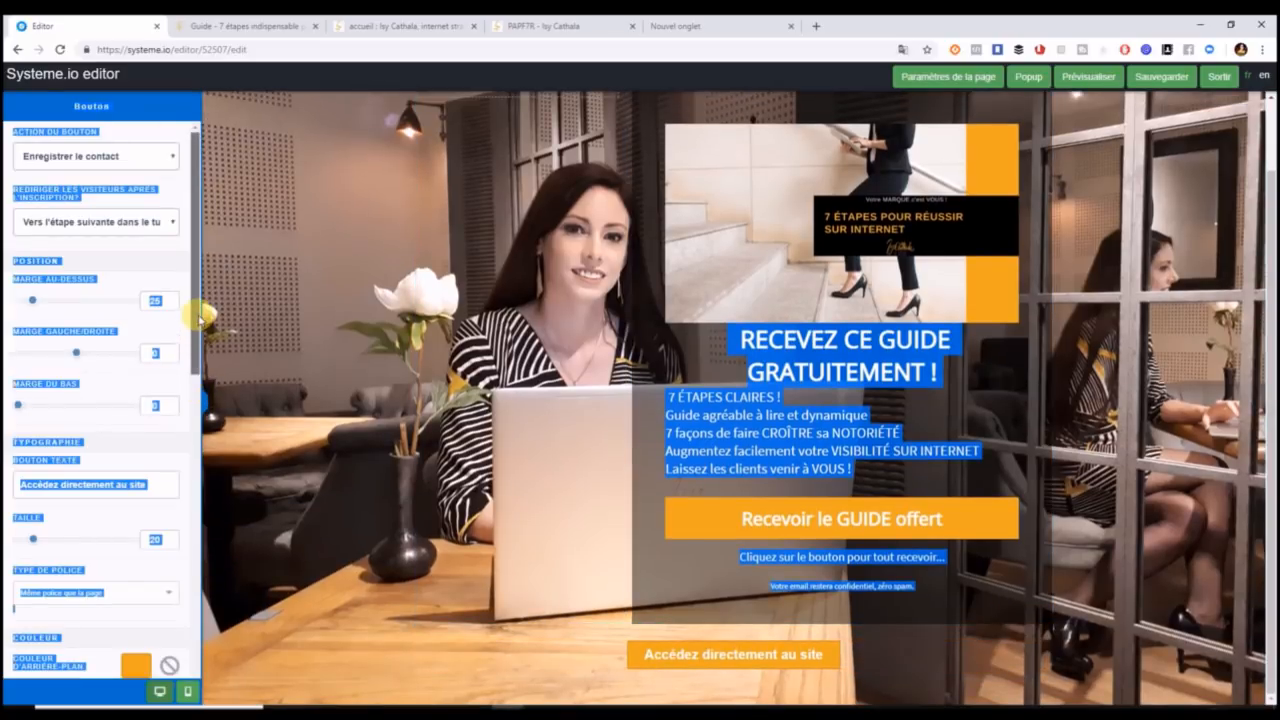
click(746, 664)
click(746, 664)
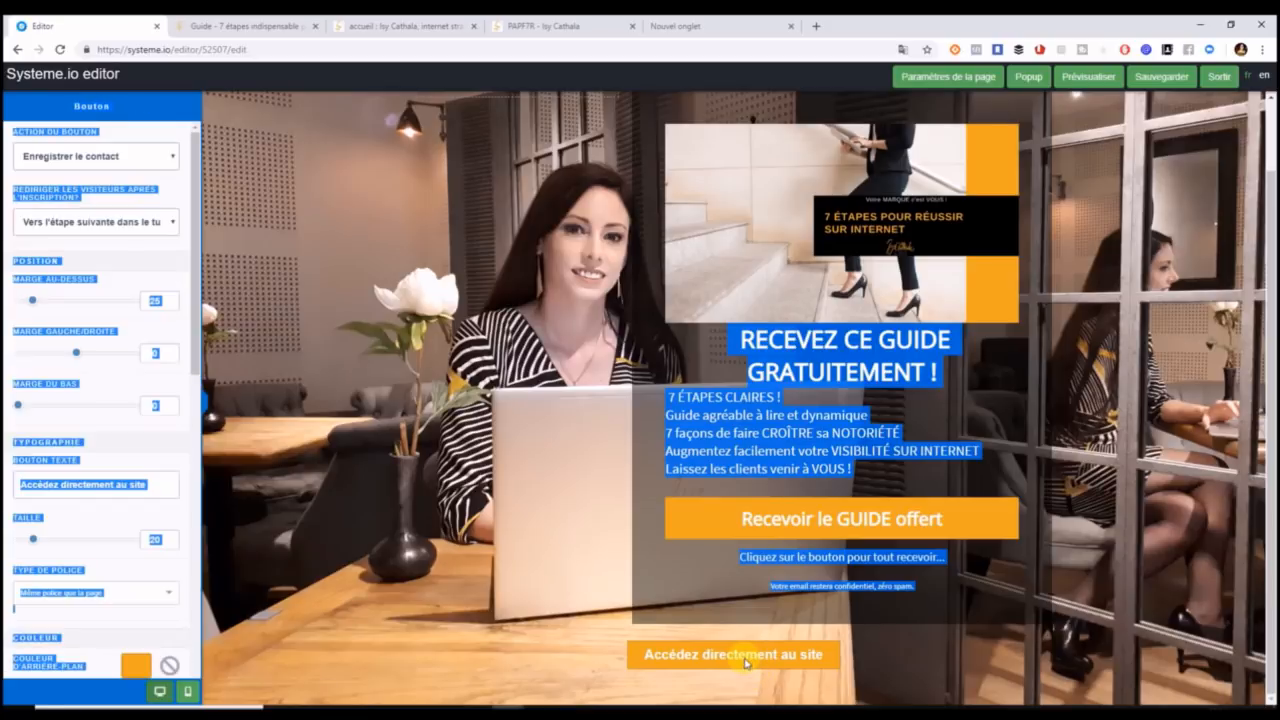
click(141, 155)
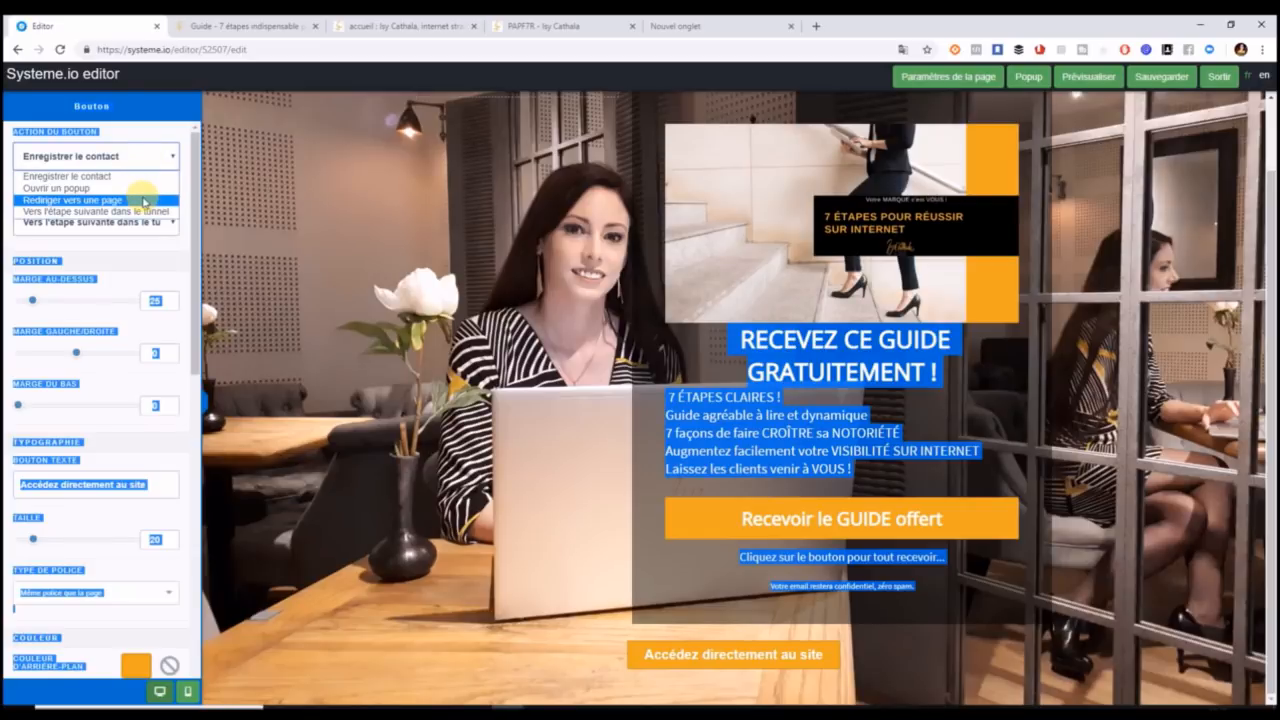
click(145, 200)
click(112, 210)
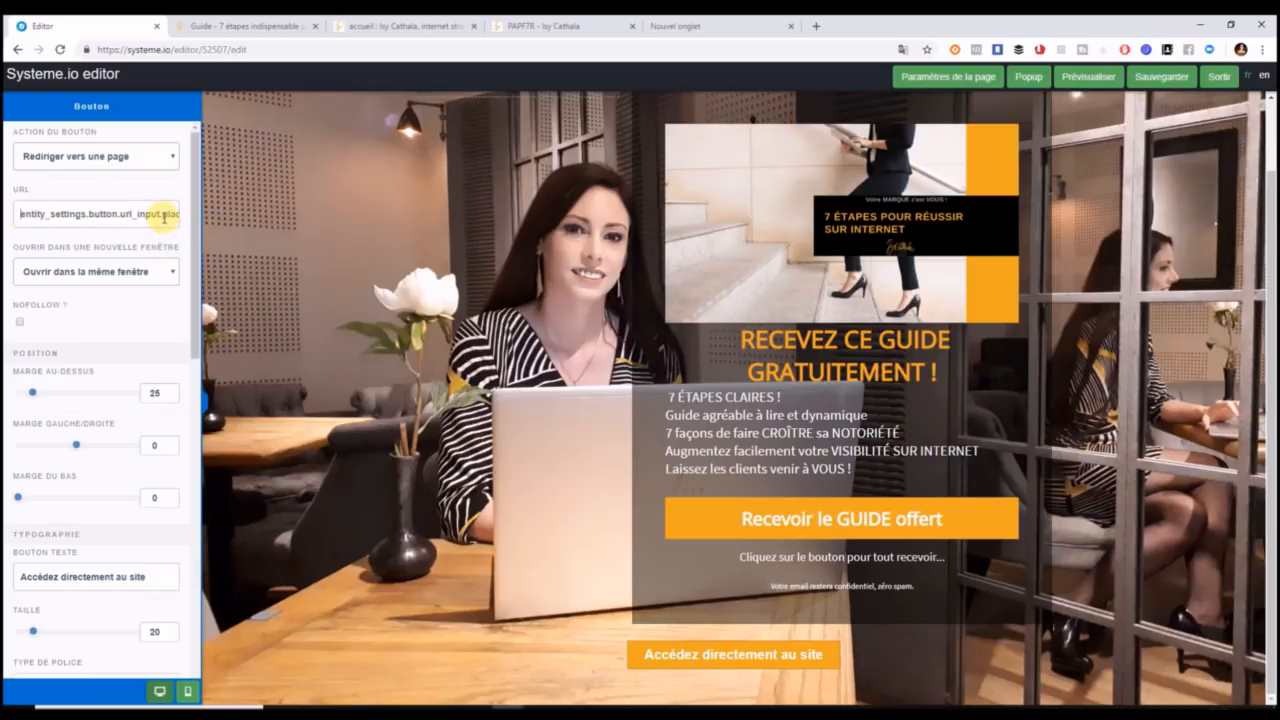
Keep 'Rediriger vers une page' as the action with the URL left empty, then close the settings.
click(172, 160)
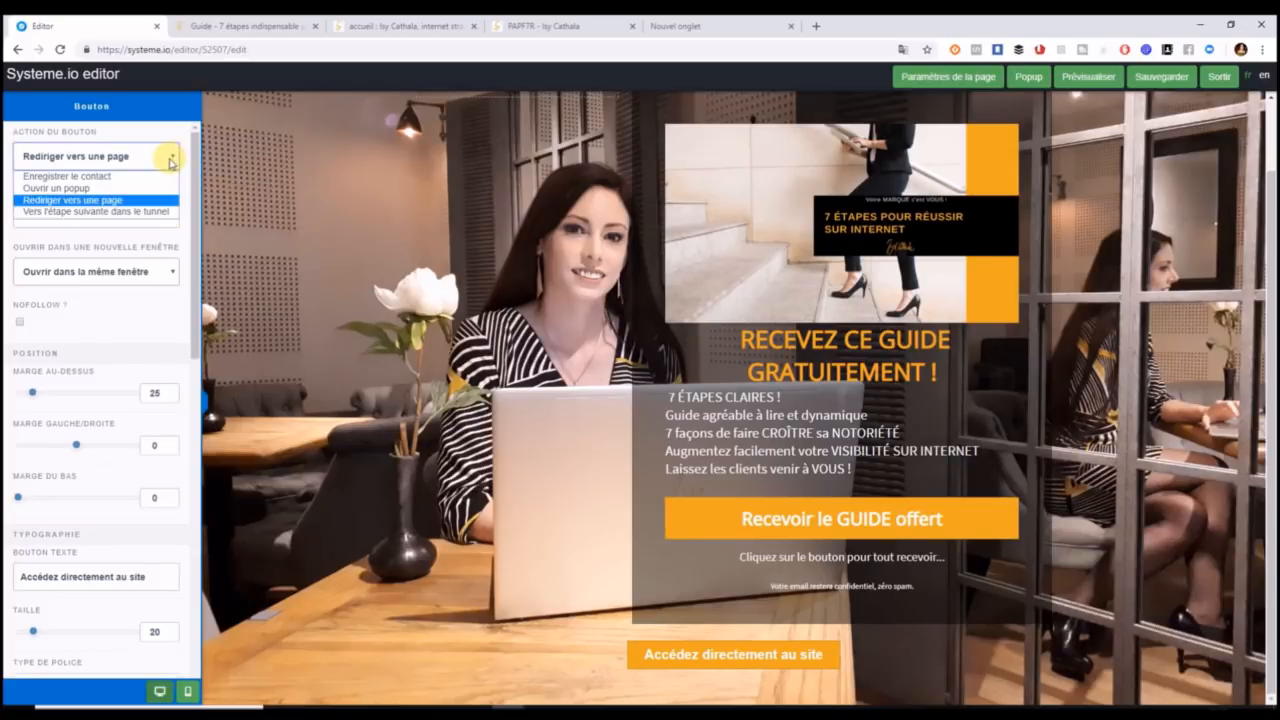
click(152, 200)
click(152, 208)
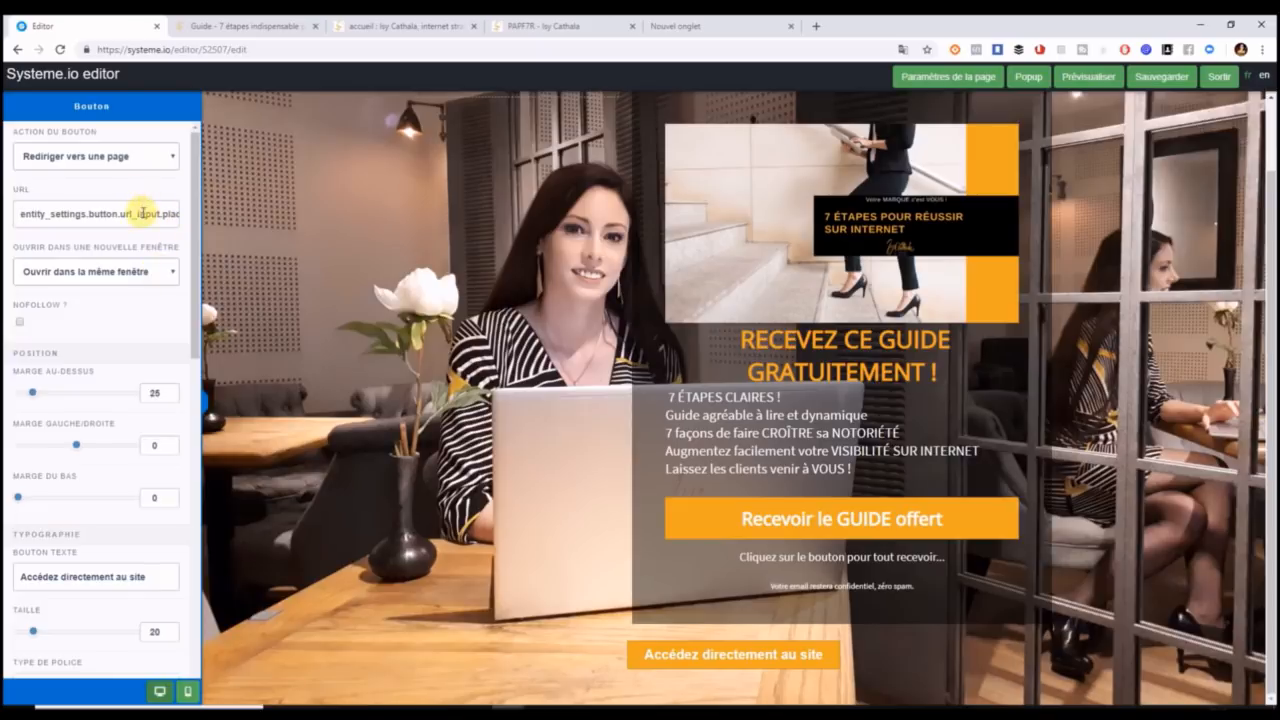
click(67, 214)
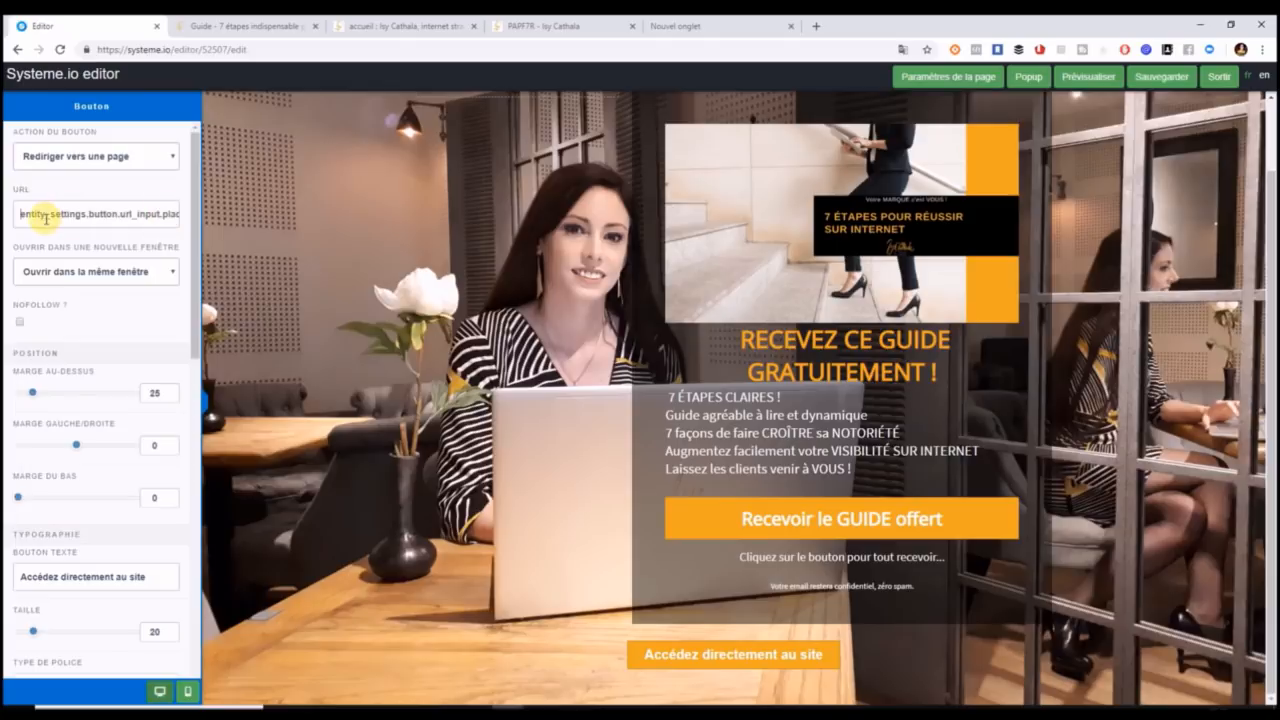
click(158, 160)
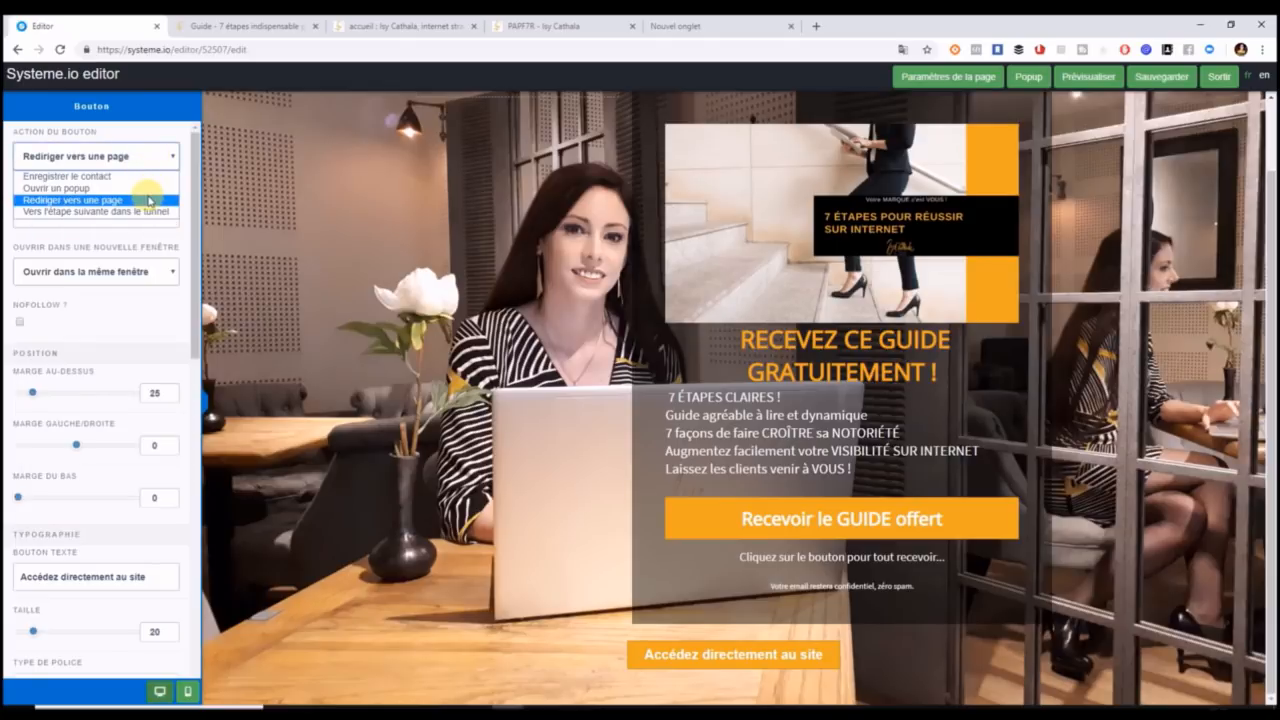
click(149, 200)
click(147, 212)
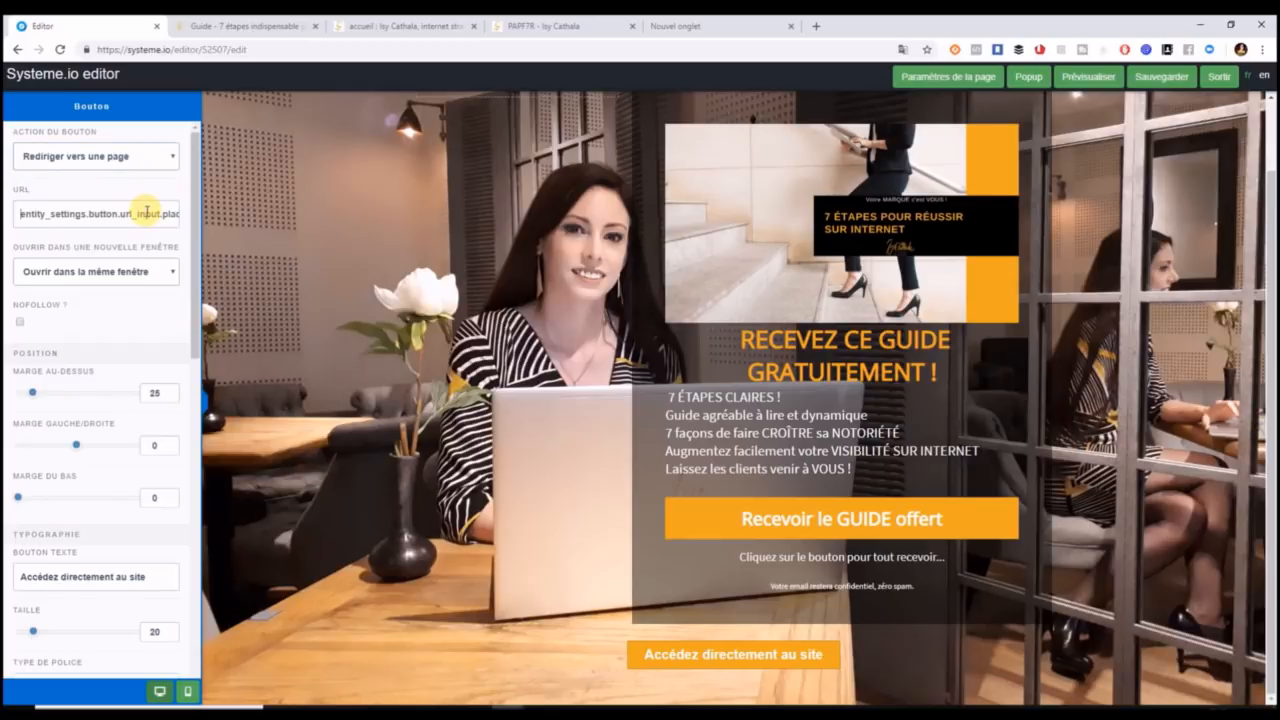
drag(195, 233, 200, 180)
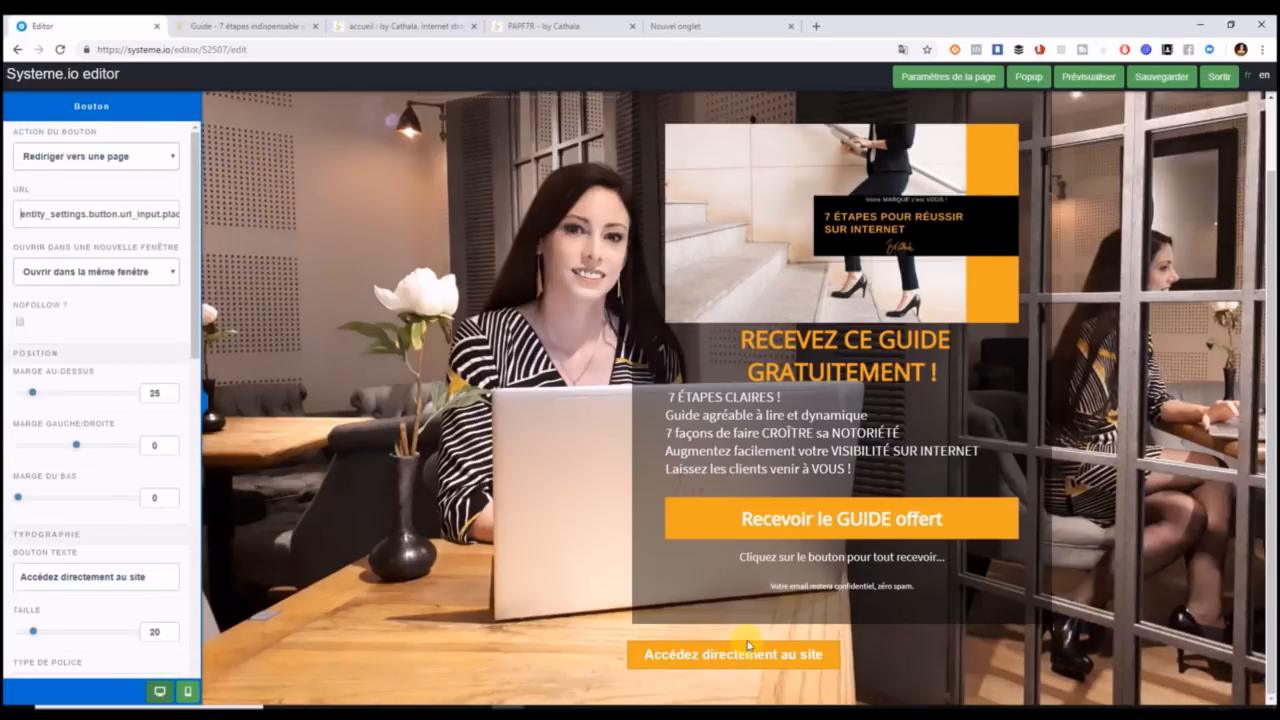
click(820, 690)
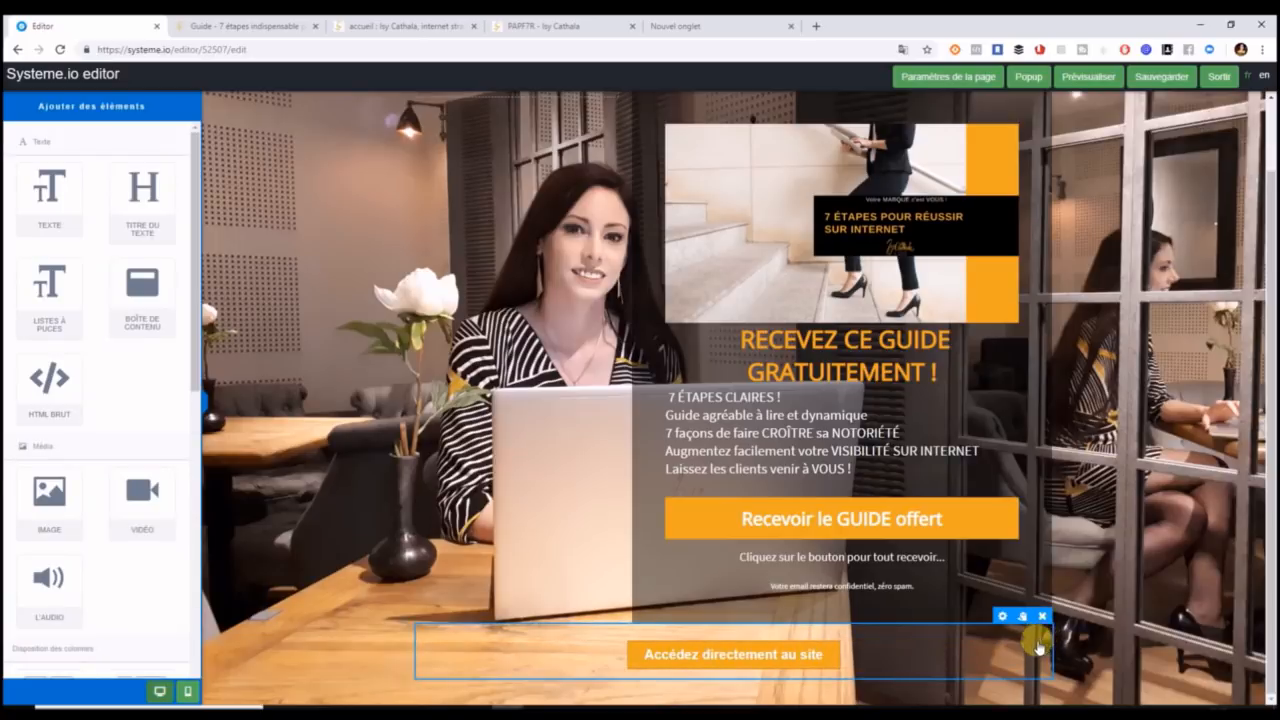
Delete the button row and add a Lorem ipsum text block at the page bottom, selecting its text.
click(1036, 636)
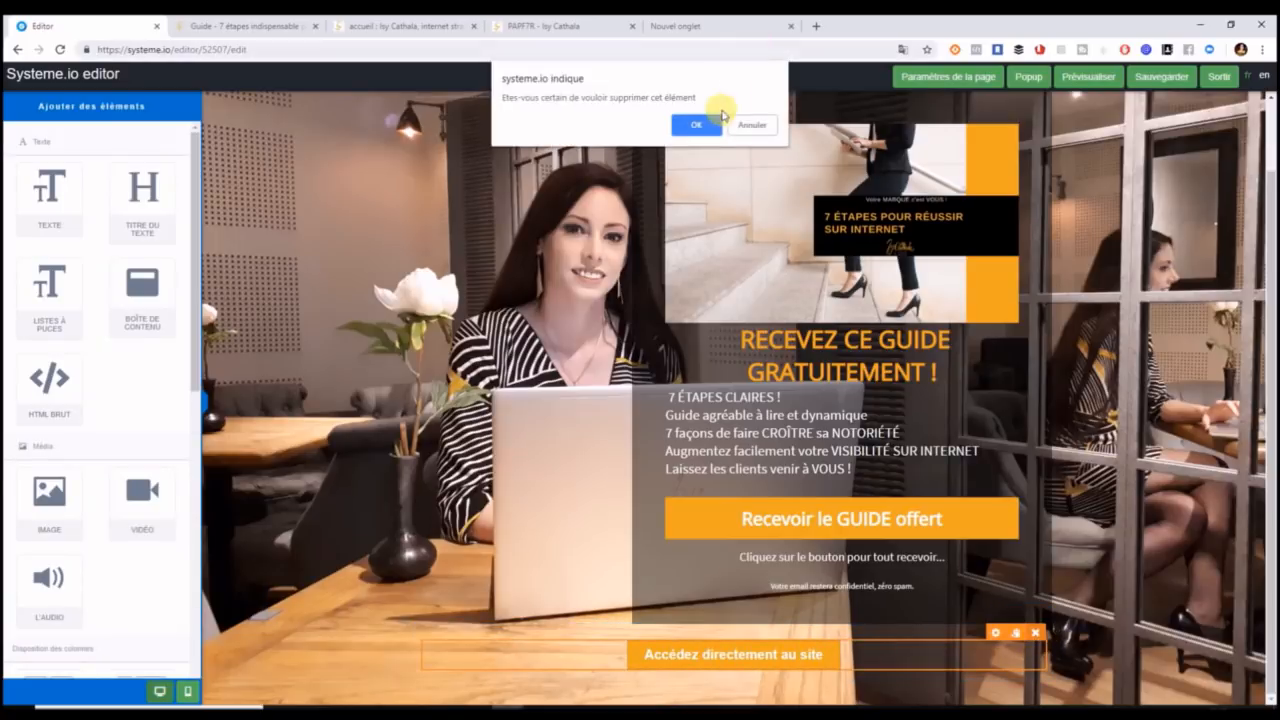
click(702, 124)
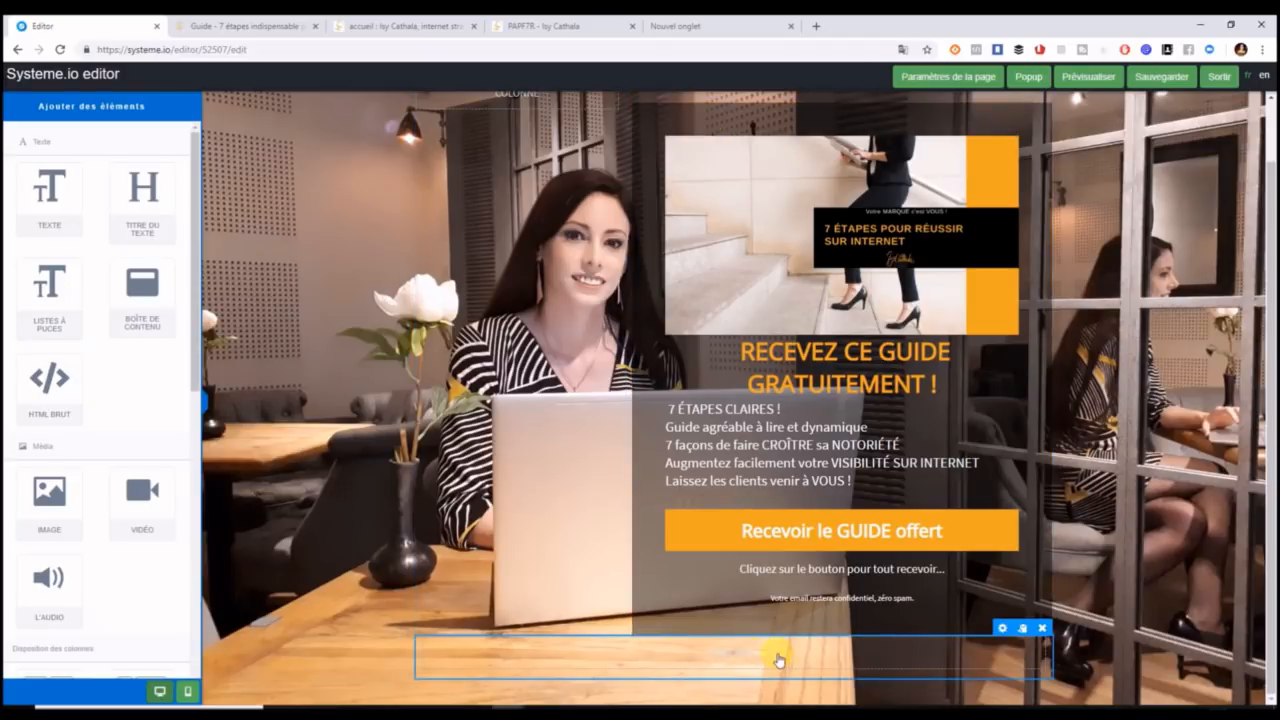
scroll(729, 657, down, 1)
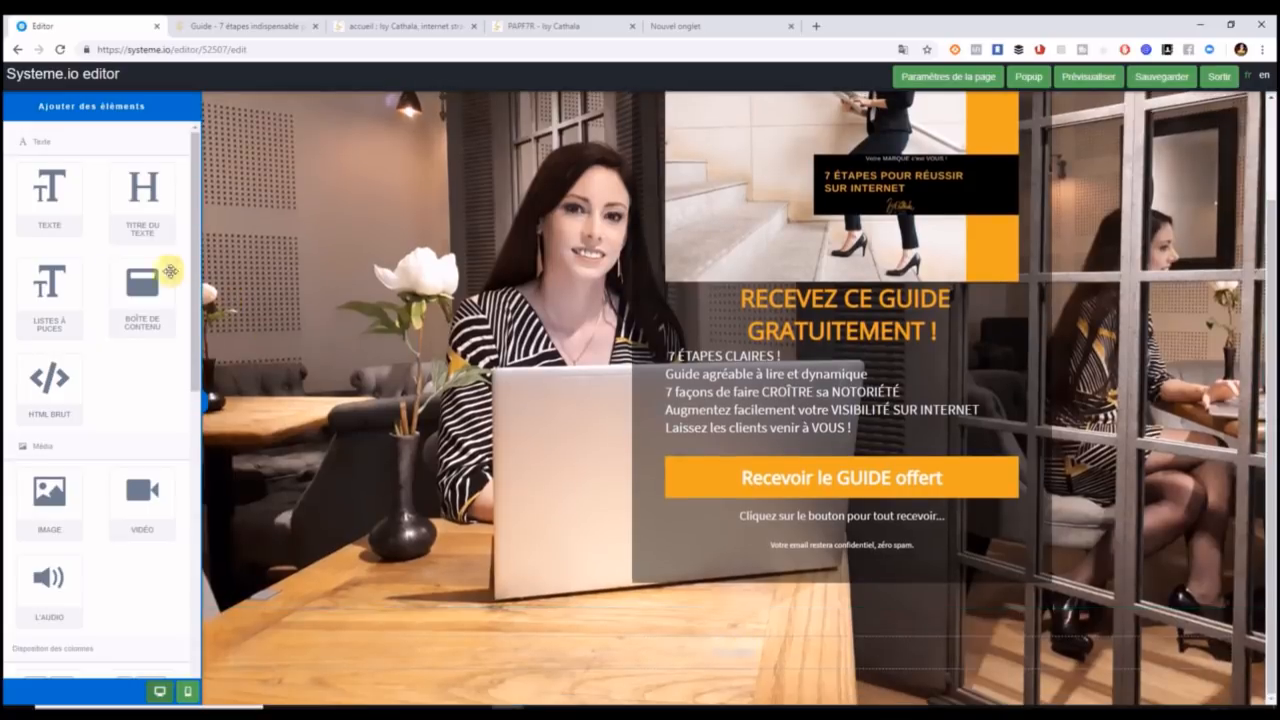
drag(49, 180, 763, 655)
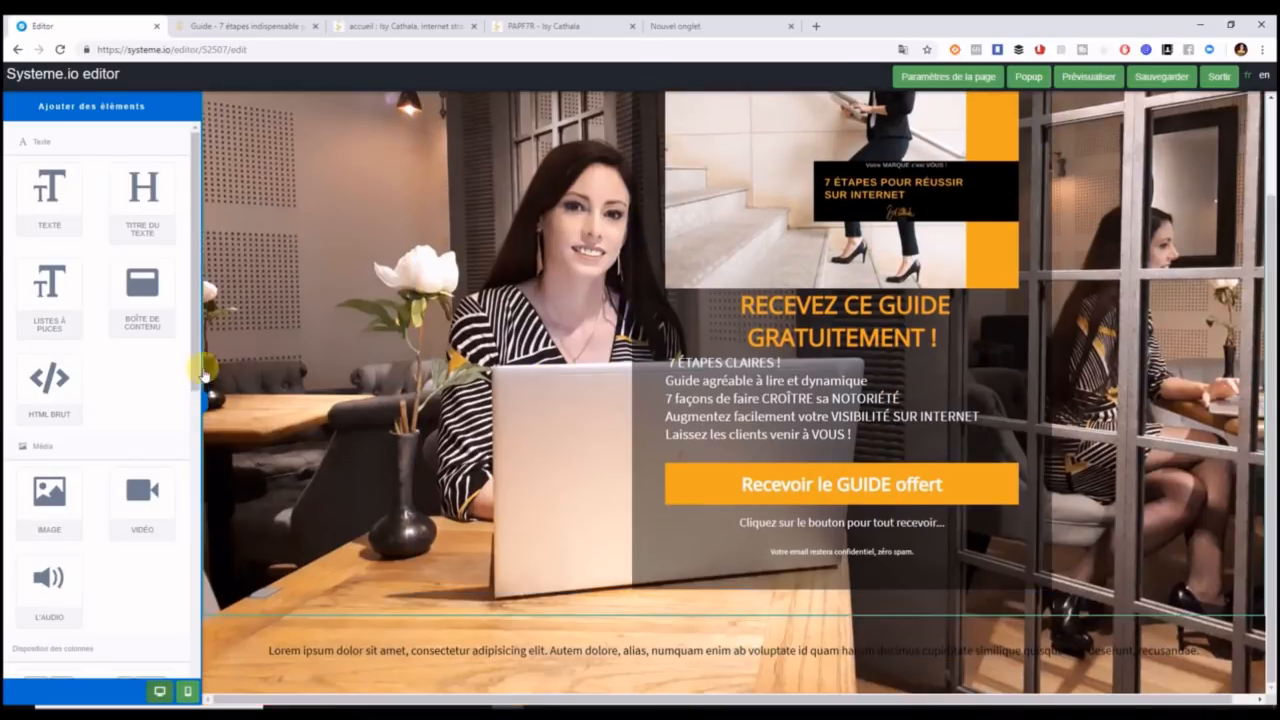
drag(196, 366, 198, 607)
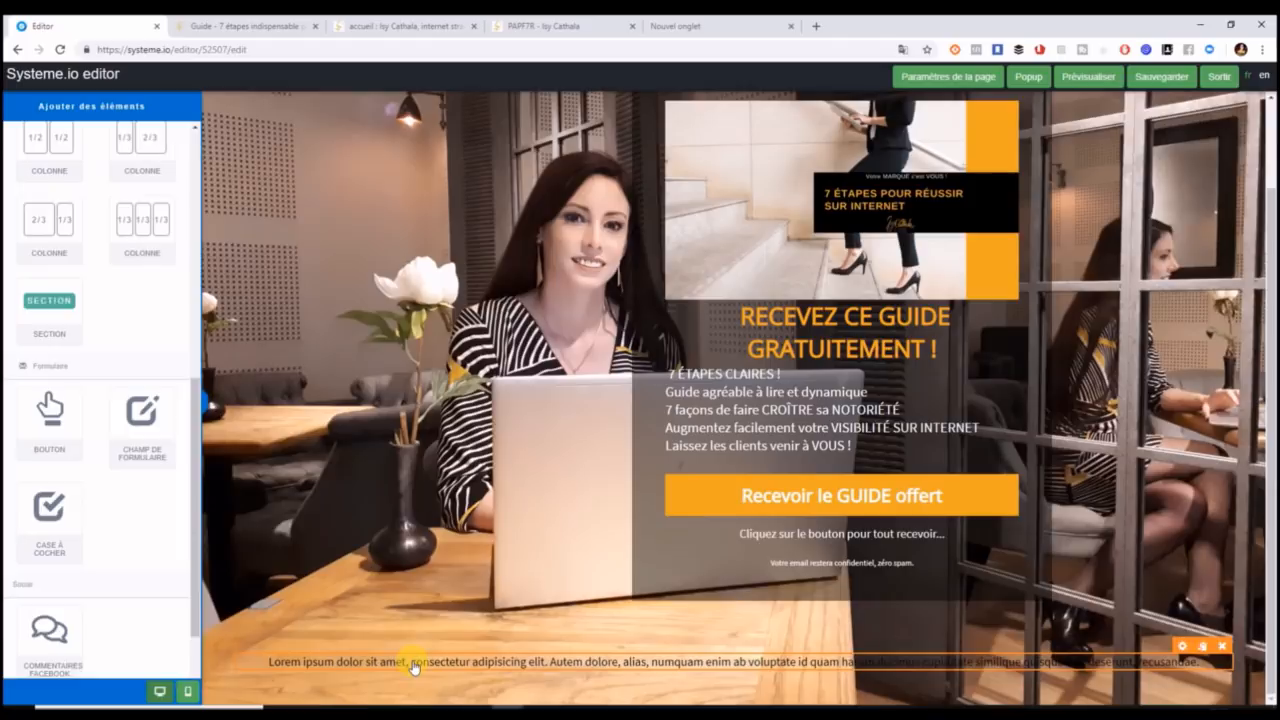
click(414, 668)
drag(1207, 660, 240, 663)
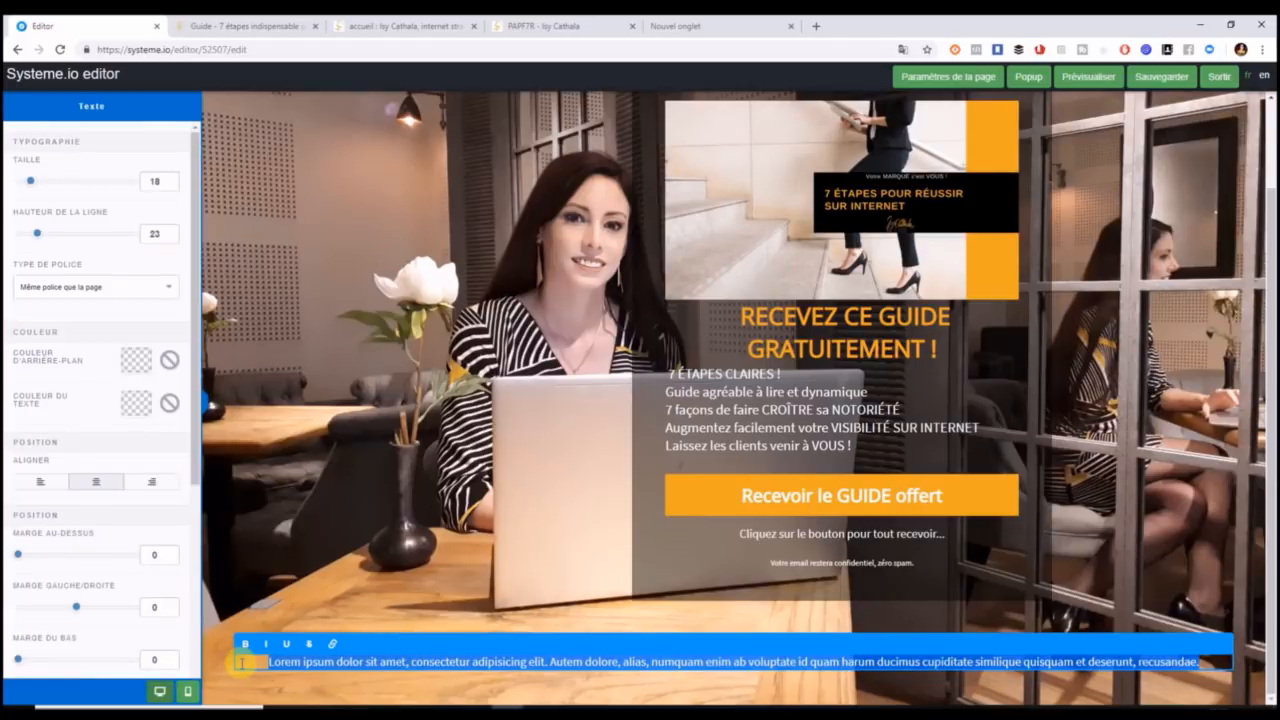
text(Accèdez directement)
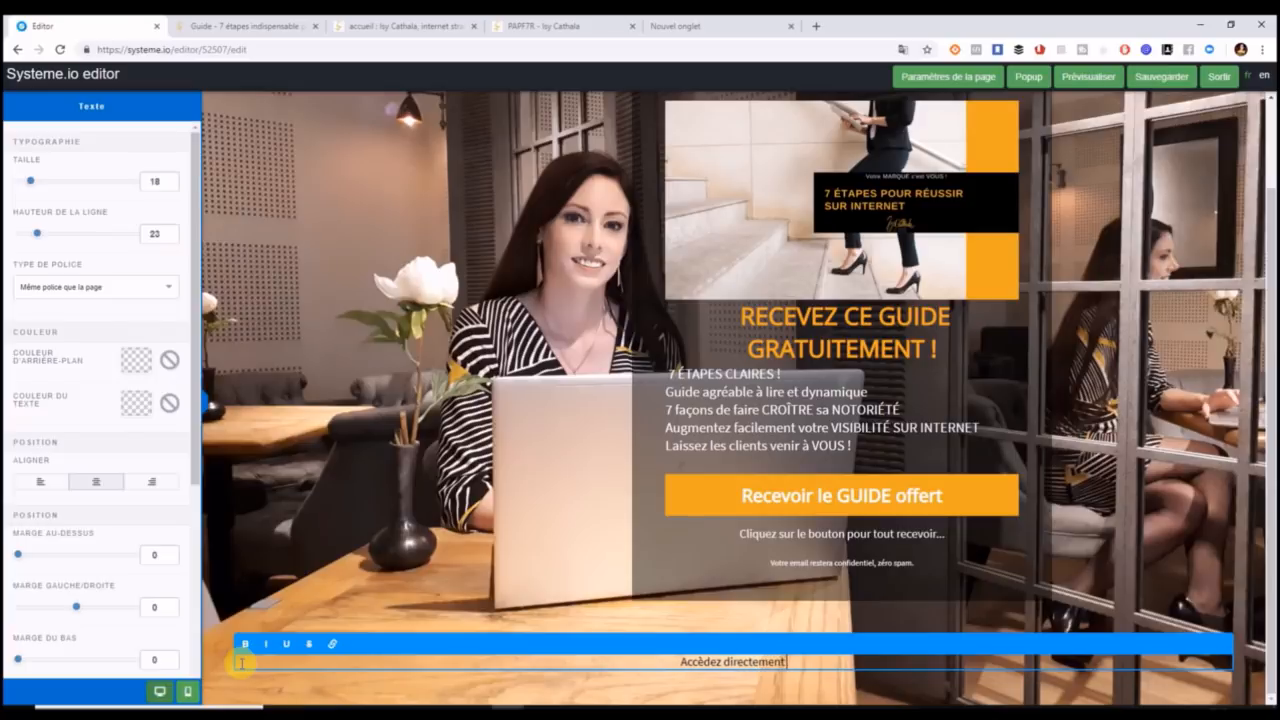
text(au site)
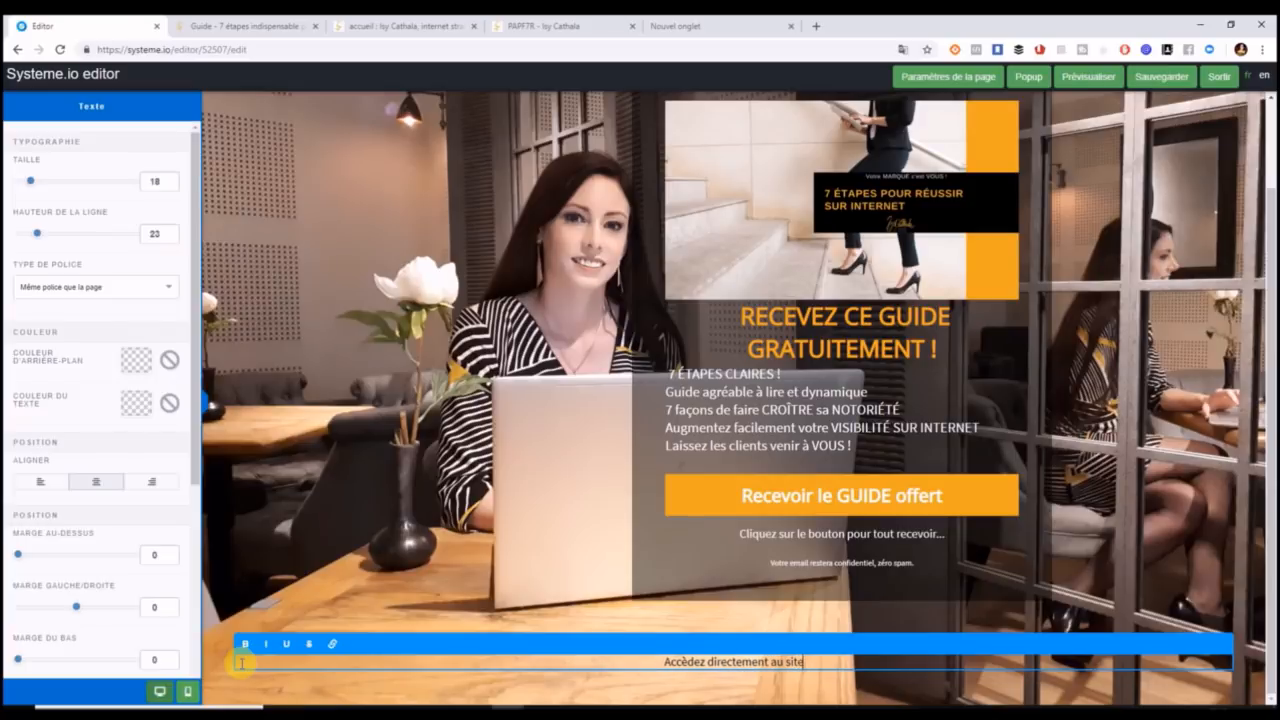
text( www.)
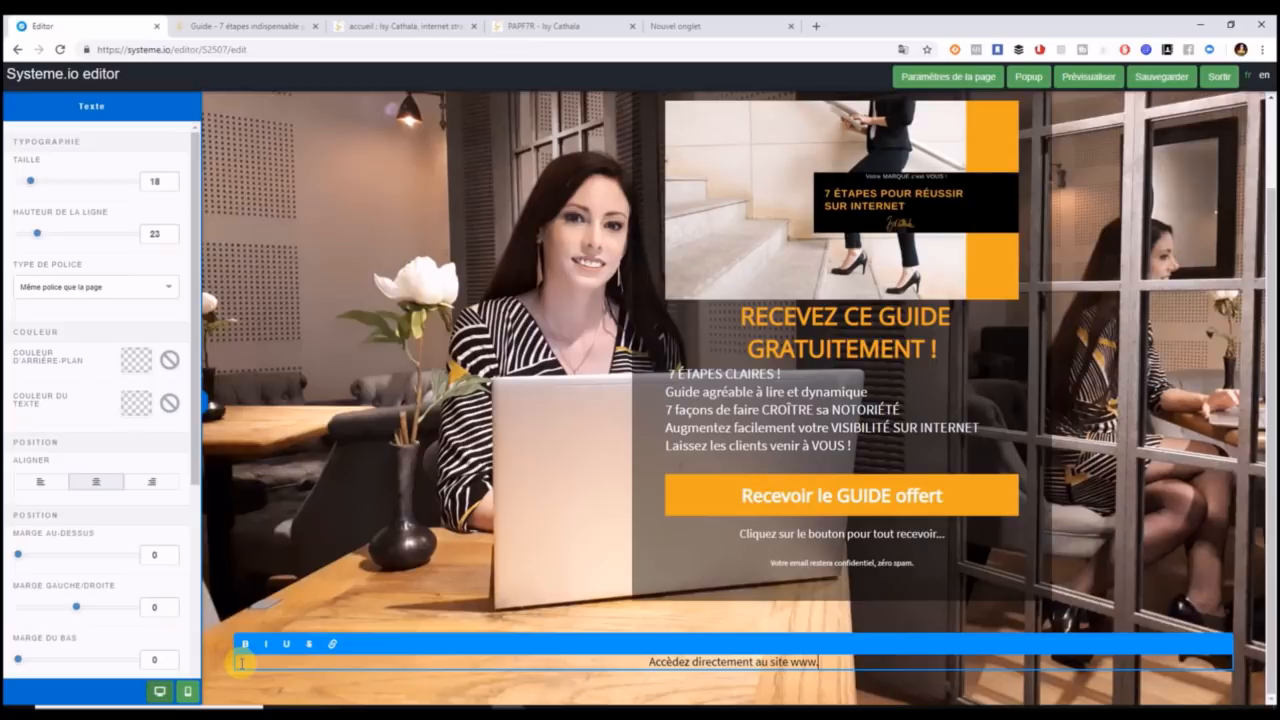
text(isyca)
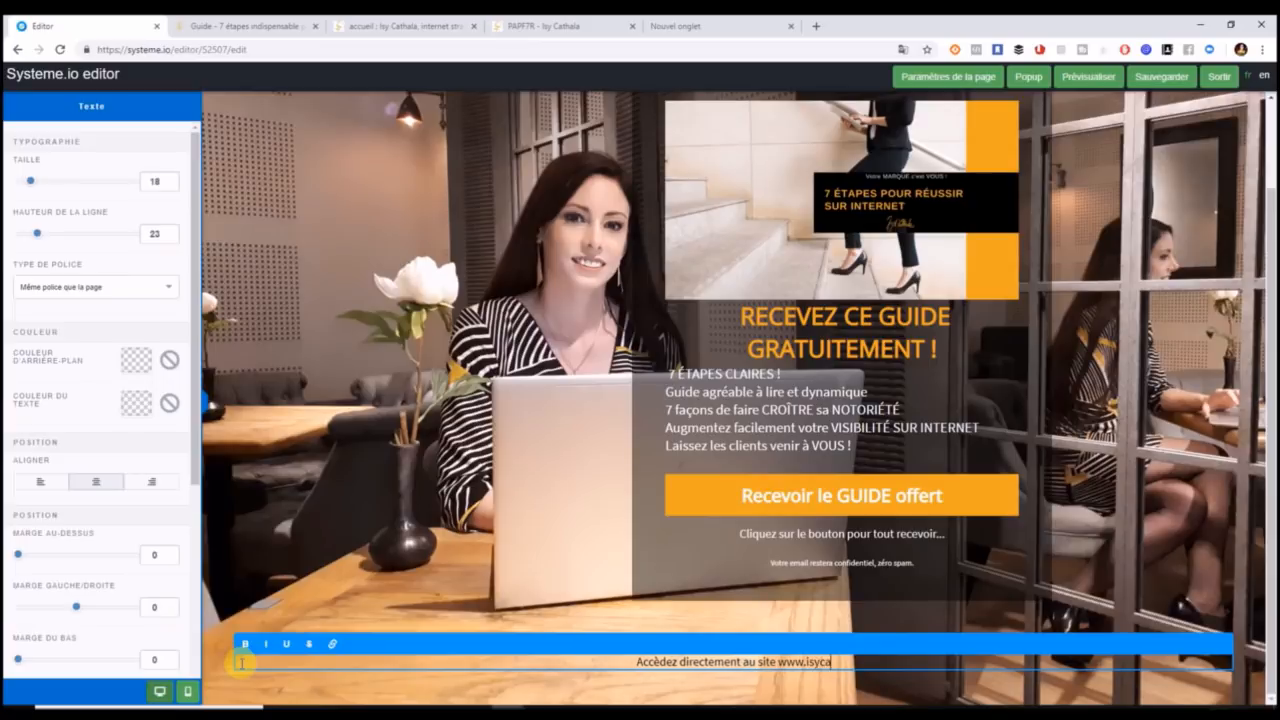
text(thala.co)
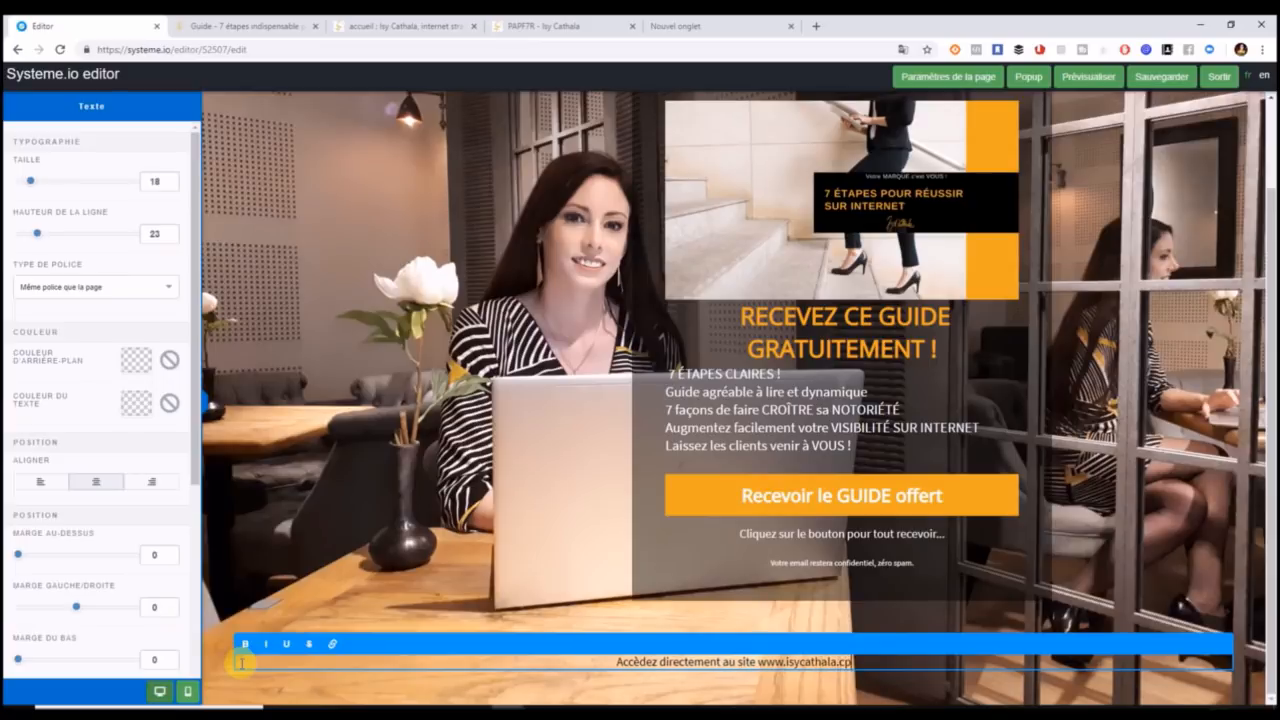
key(BackSpace)
text(om)
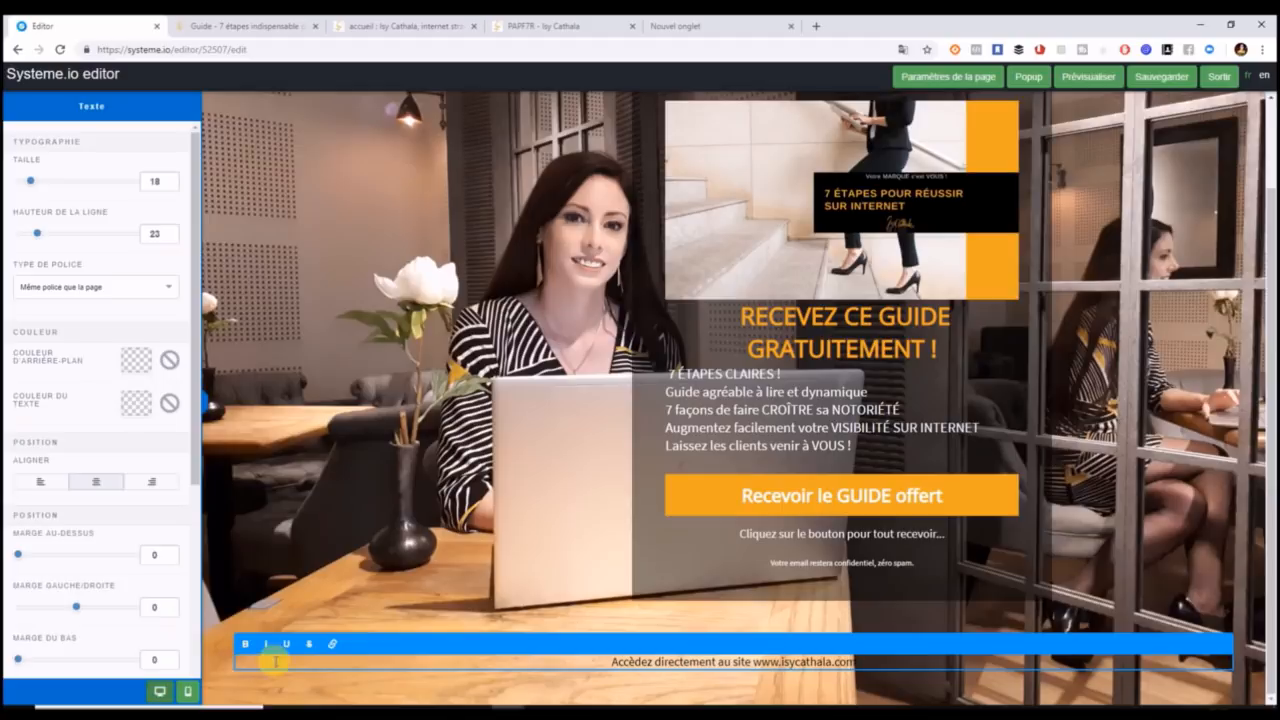
drag(858, 662, 590, 682)
drag(196, 447, 183, 678)
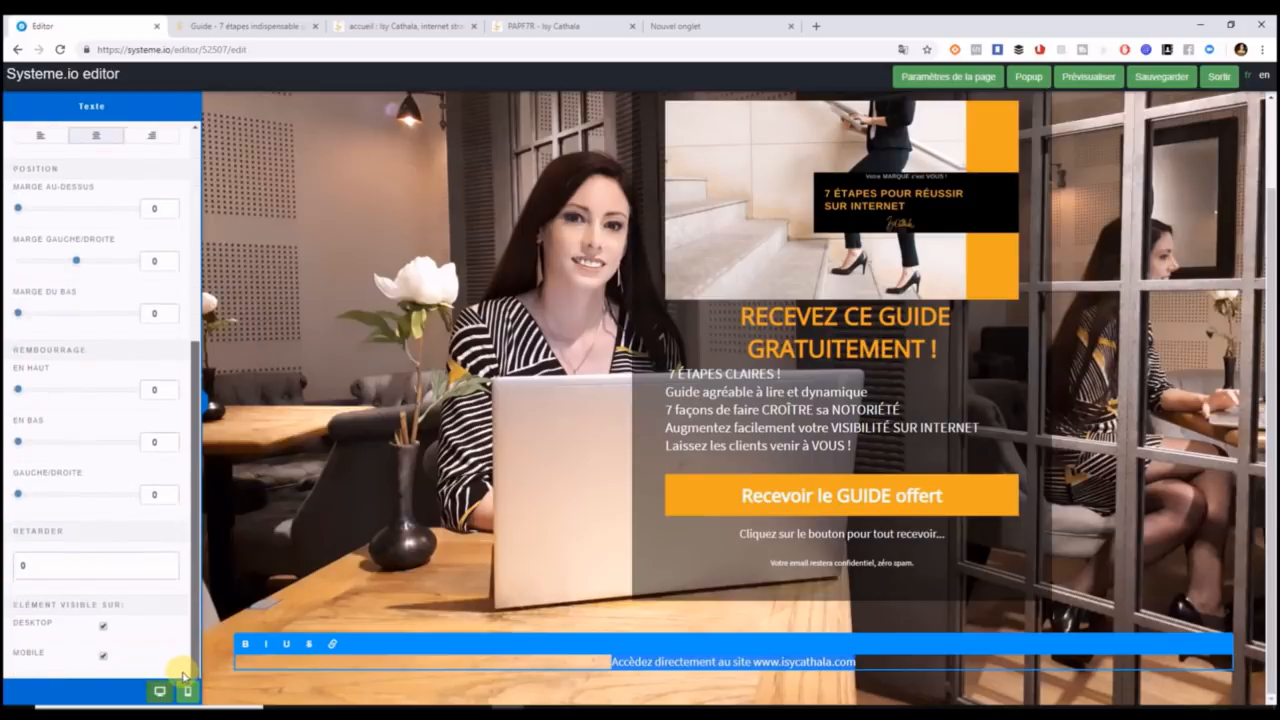
Make the bottom text line white.
scroll(199, 486, up, 2)
click(141, 327)
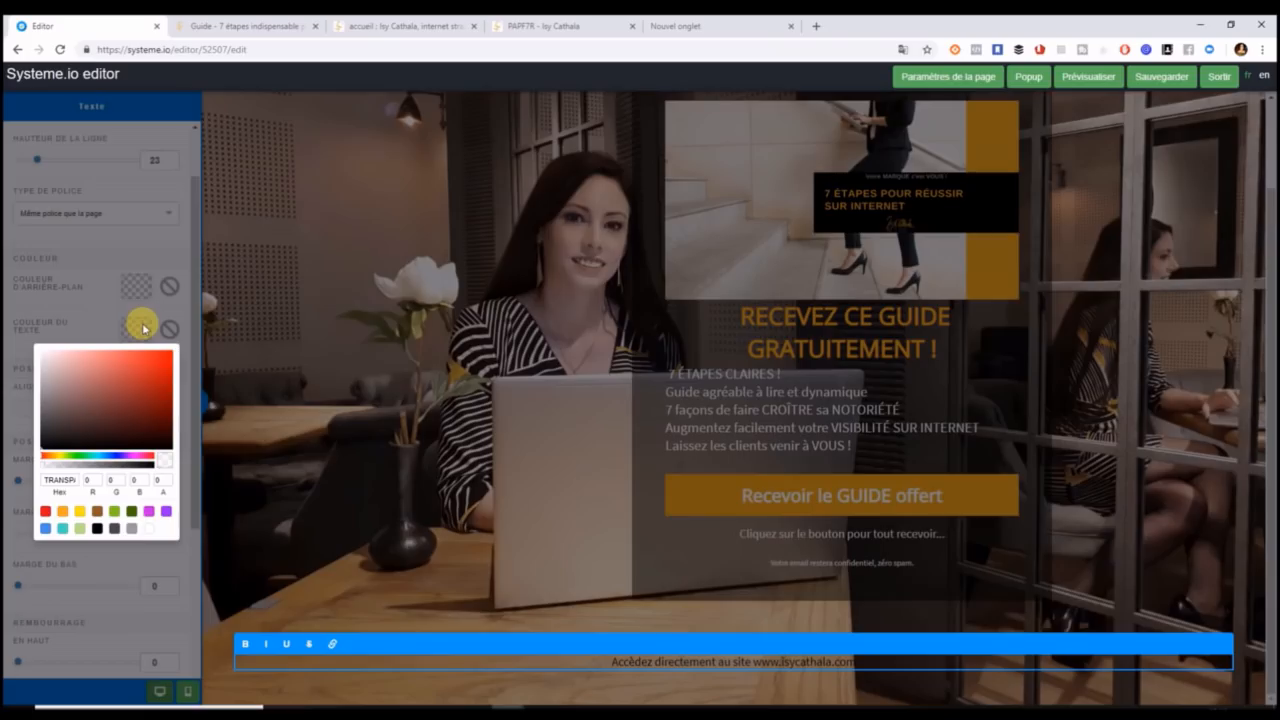
click(149, 528)
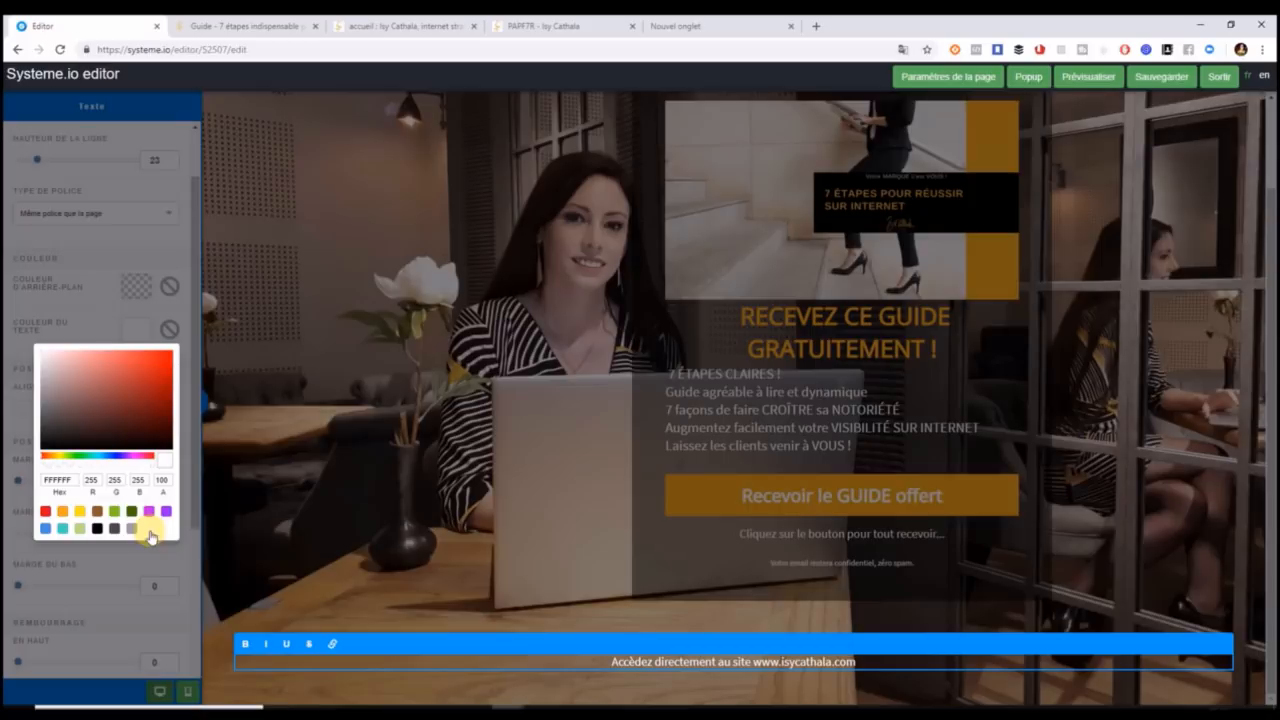
click(223, 557)
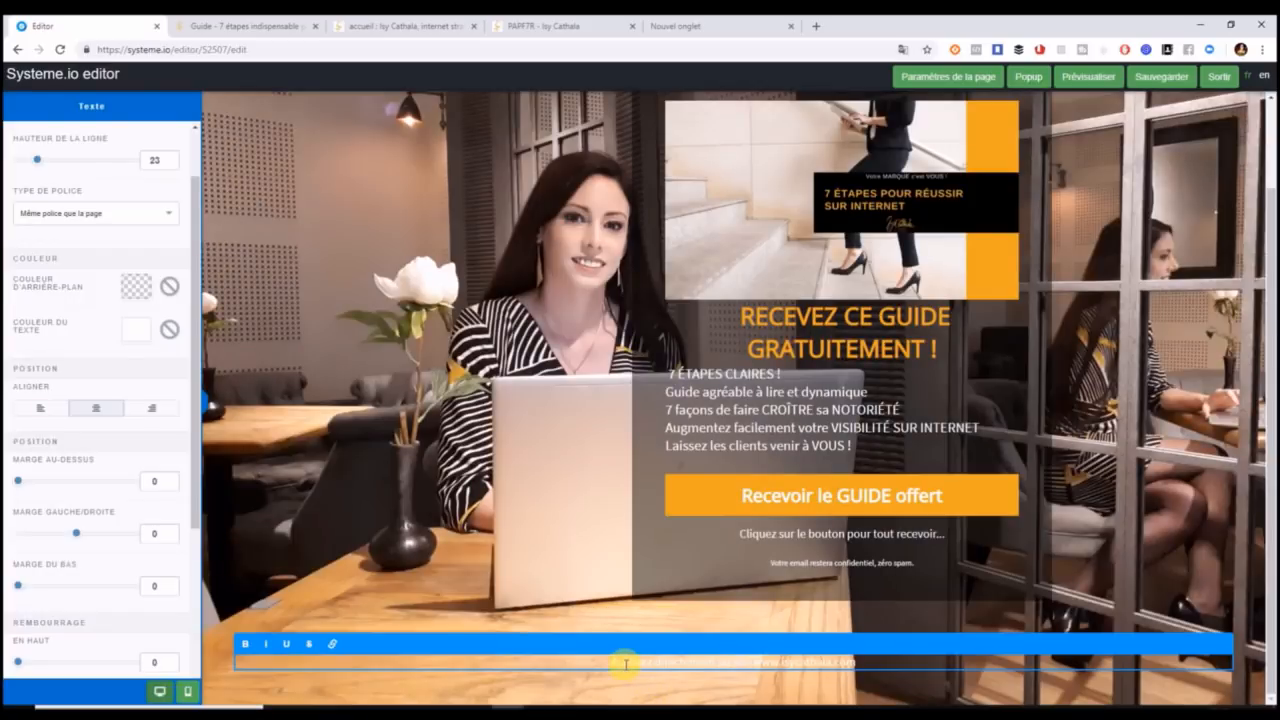
drag(611, 664, 870, 664)
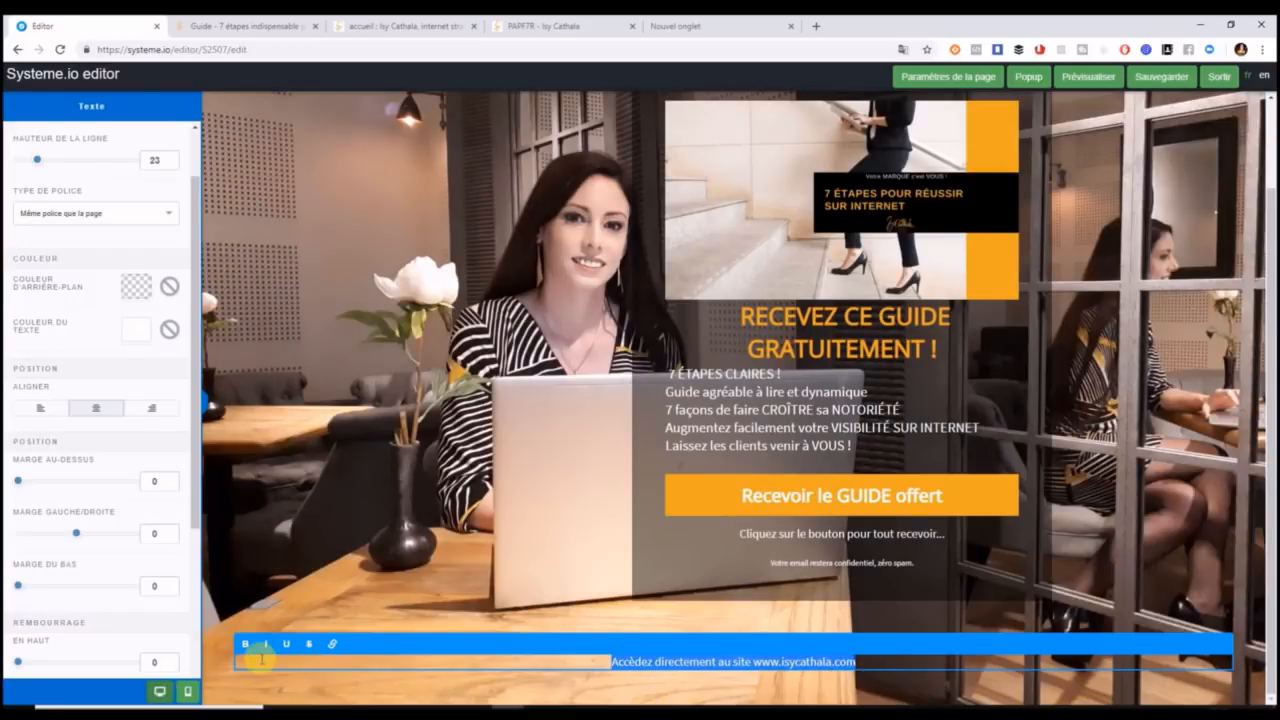
click(332, 645)
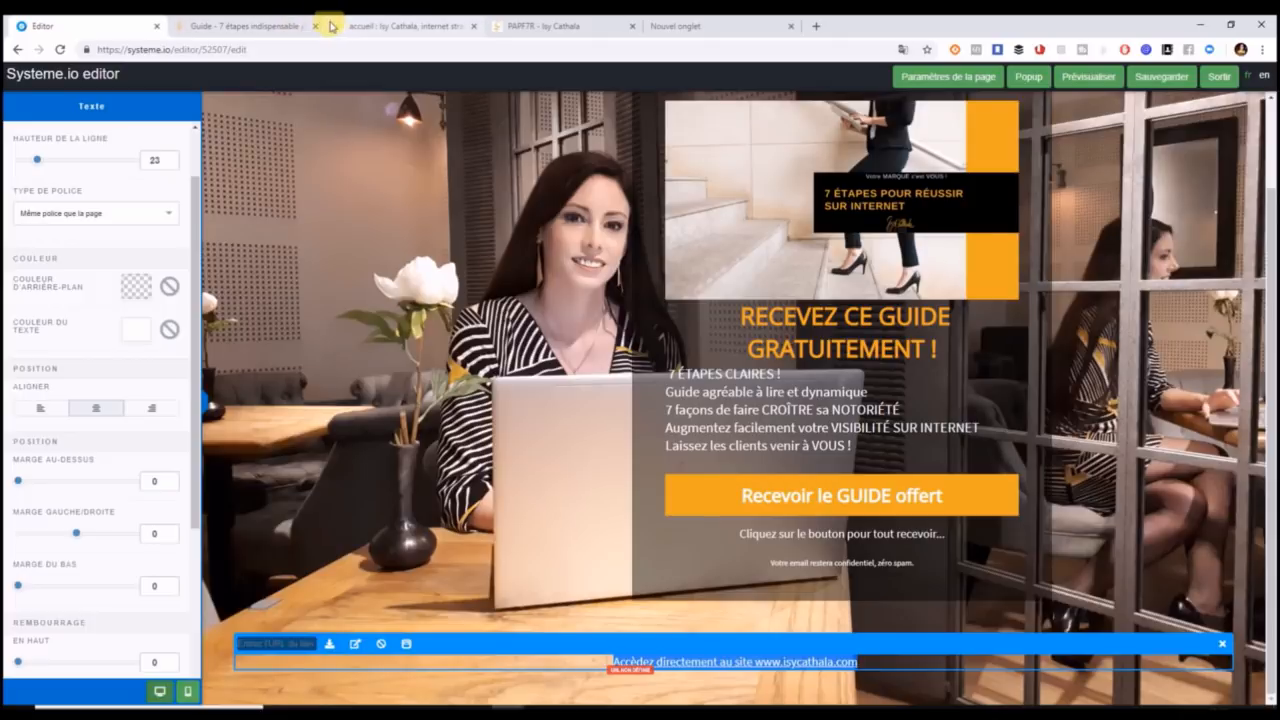
click(372, 29)
click(190, 50)
key(ctrl+c)
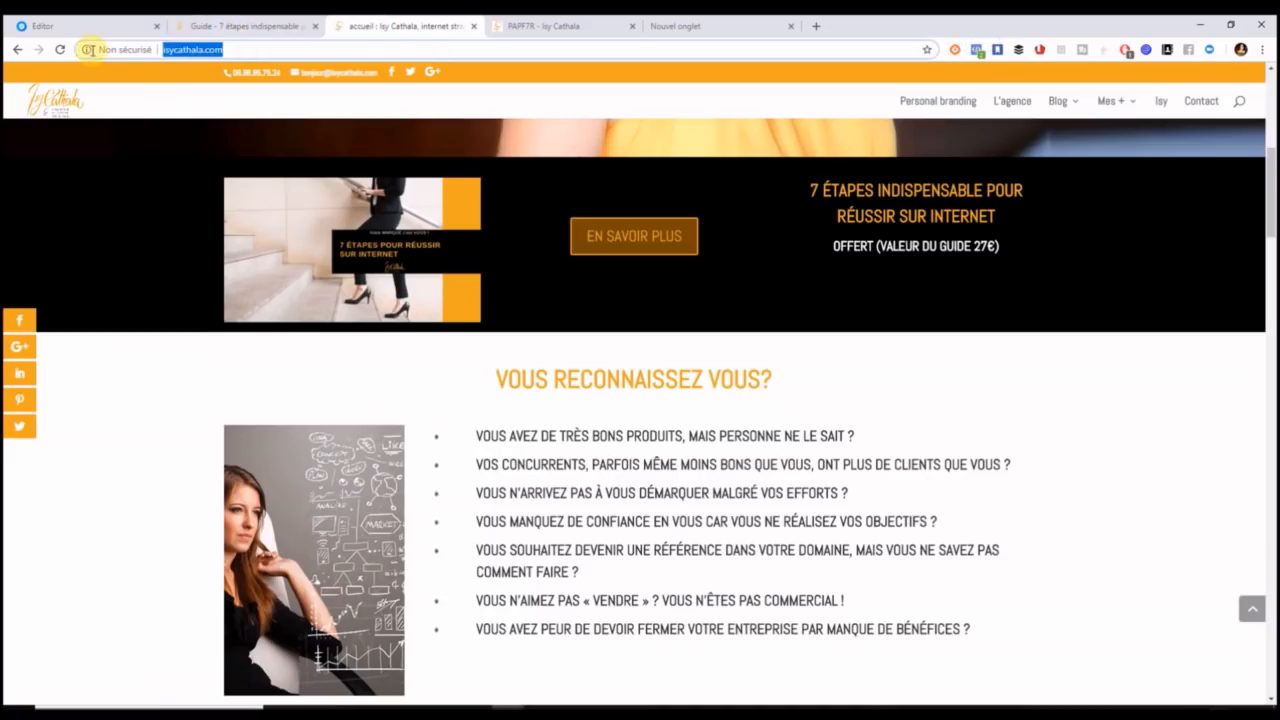
click(75, 26)
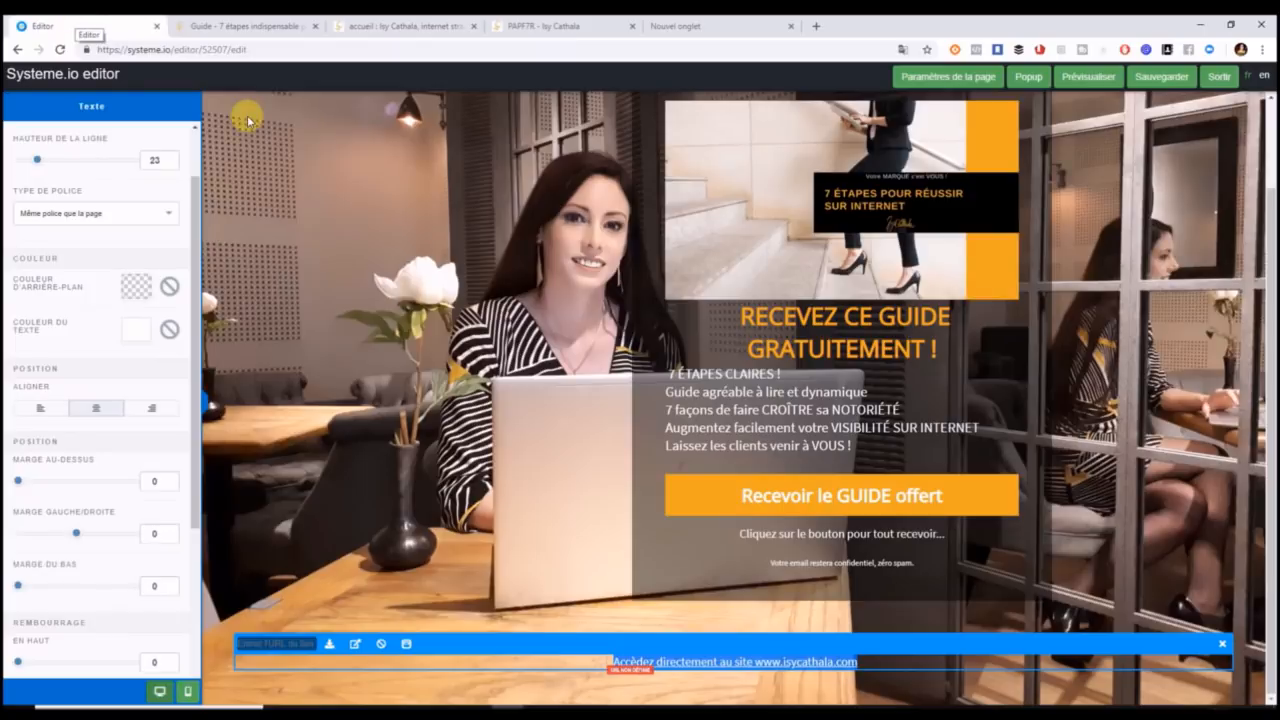
click(252, 643)
key(ctrl+v)
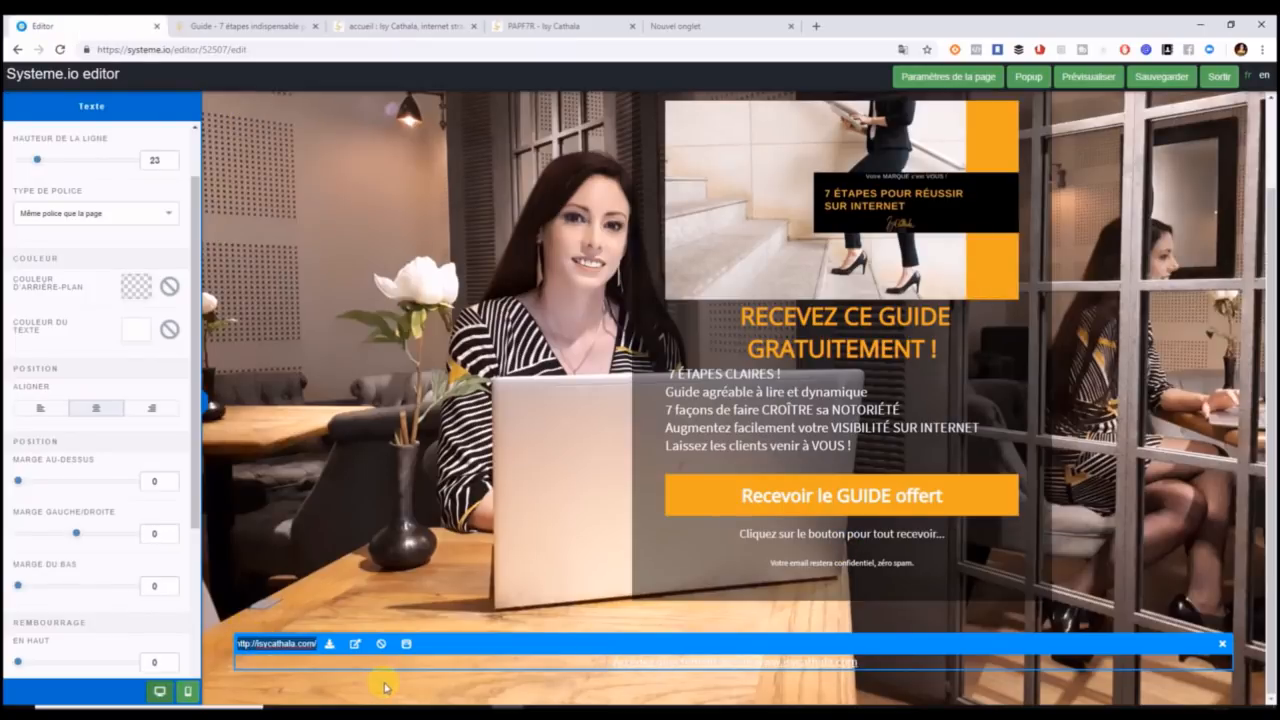
click(378, 598)
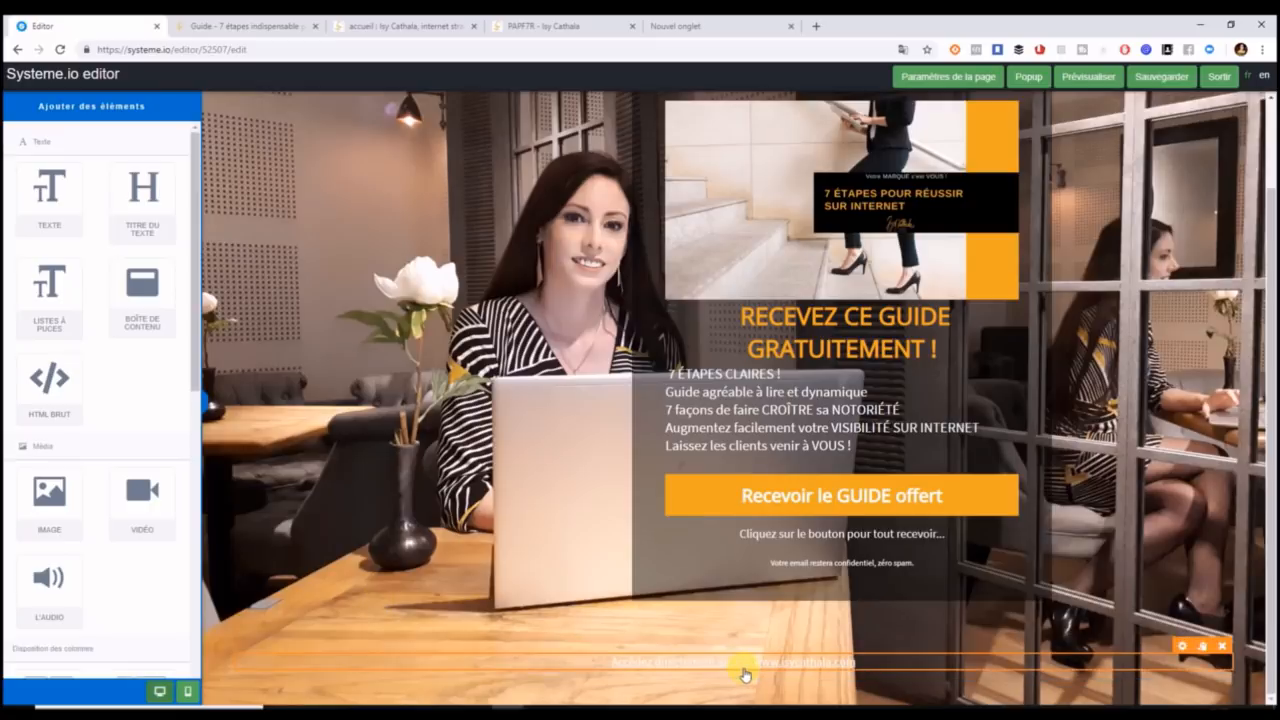
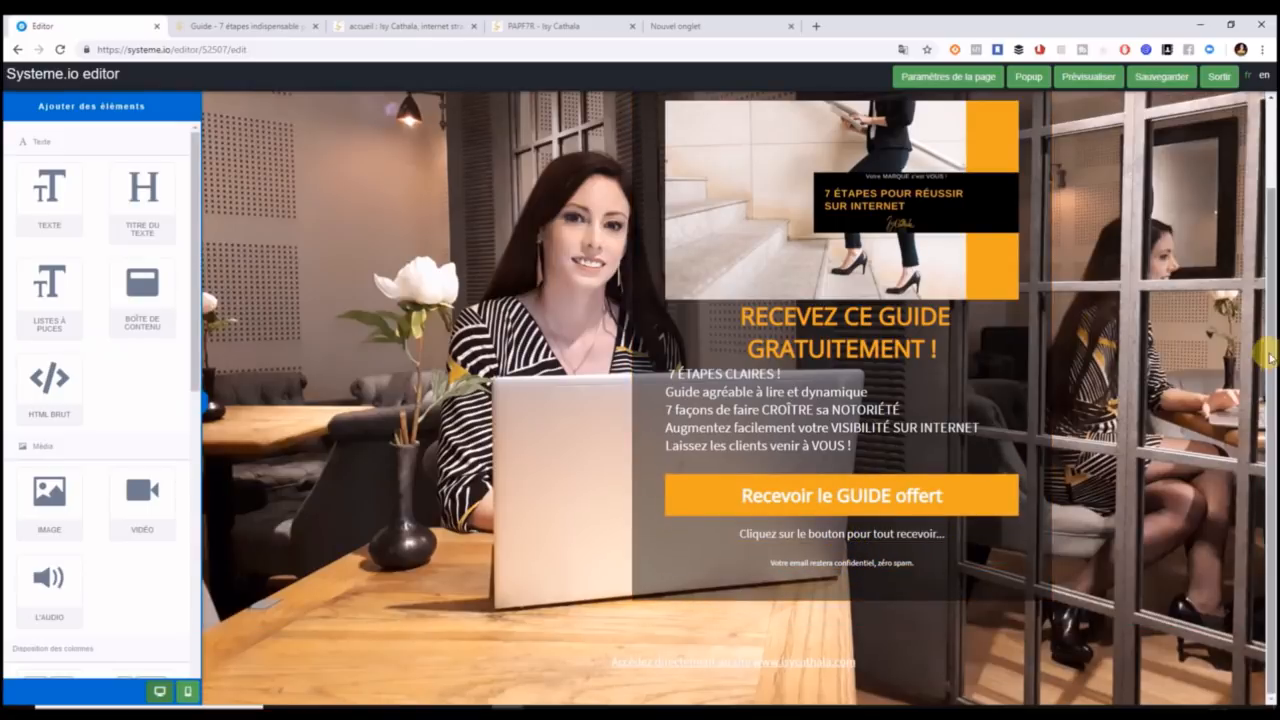
Set the main page section's top padding to 0.
scroll(1270, 357, up, 1)
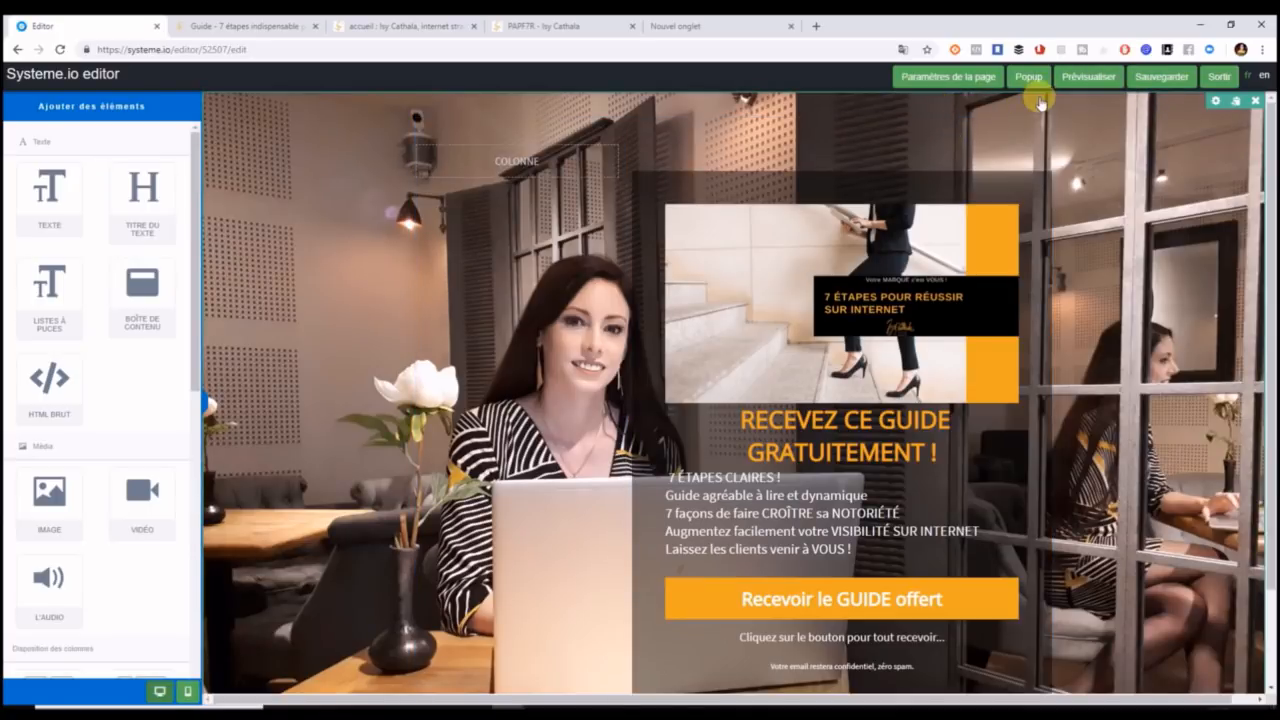
click(1215, 103)
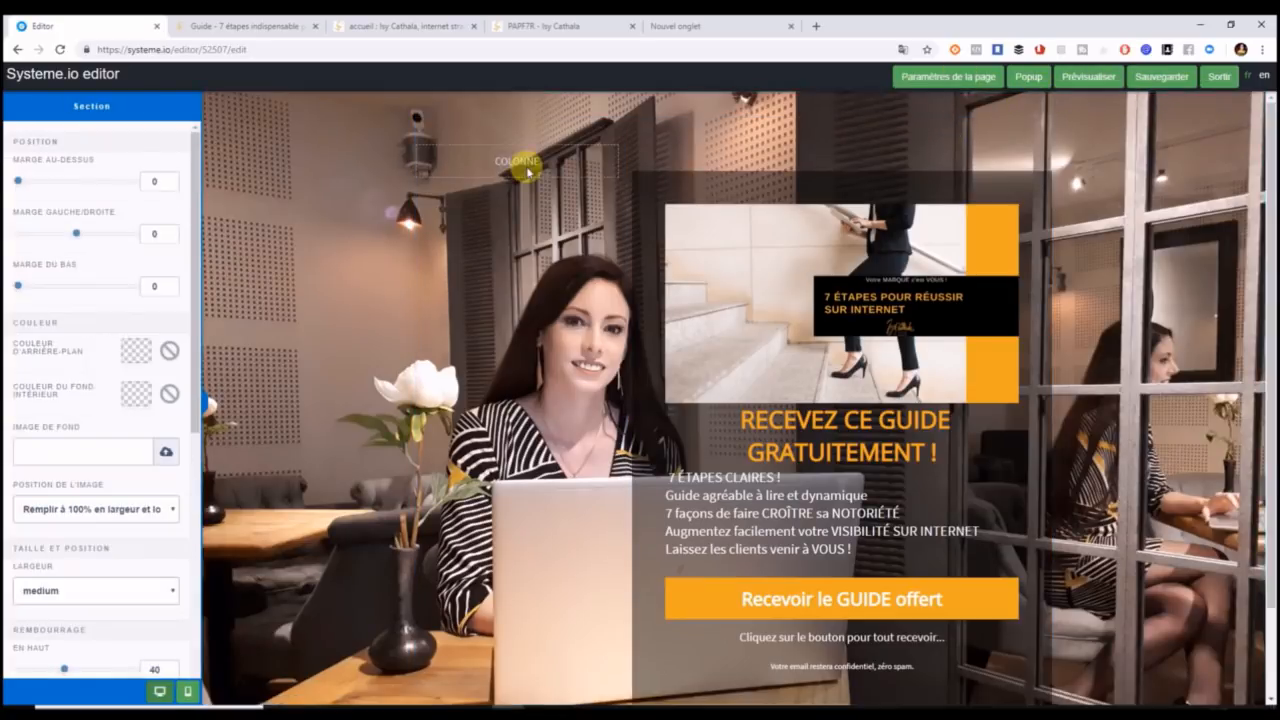
scroll(195, 240, down, 1)
scroll(195, 260, down, 3)
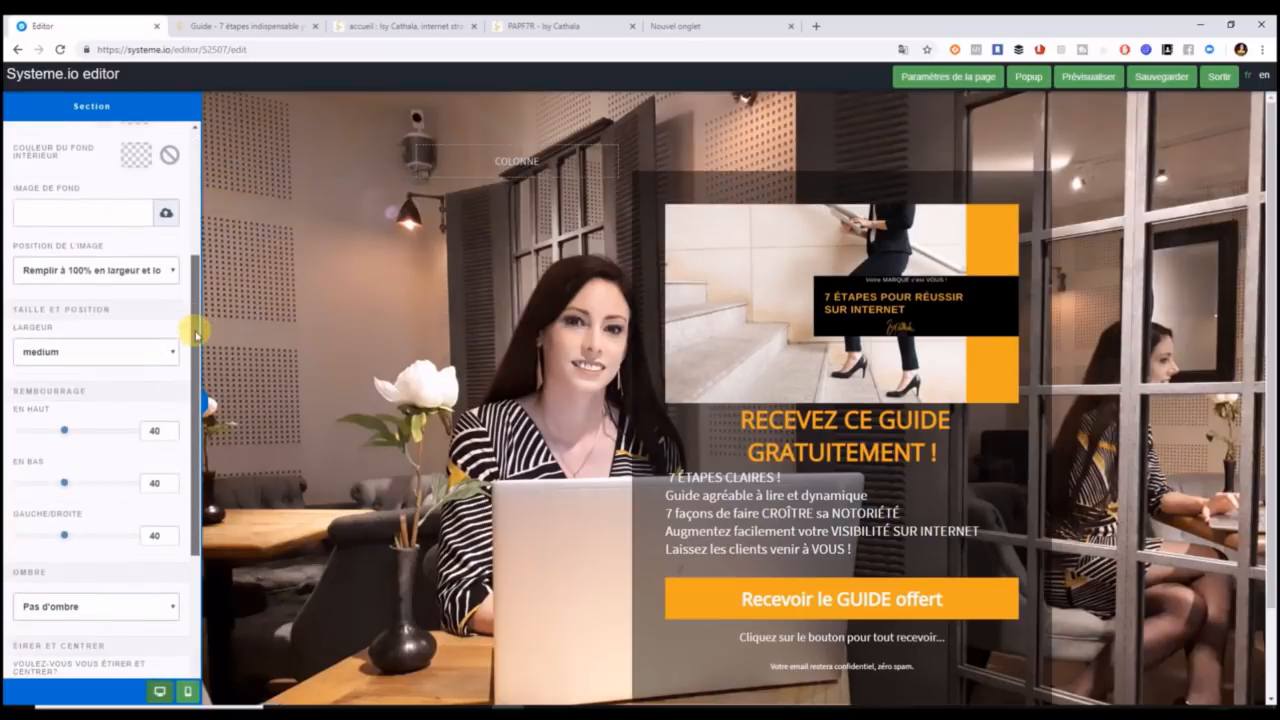
drag(65, 432, 15, 432)
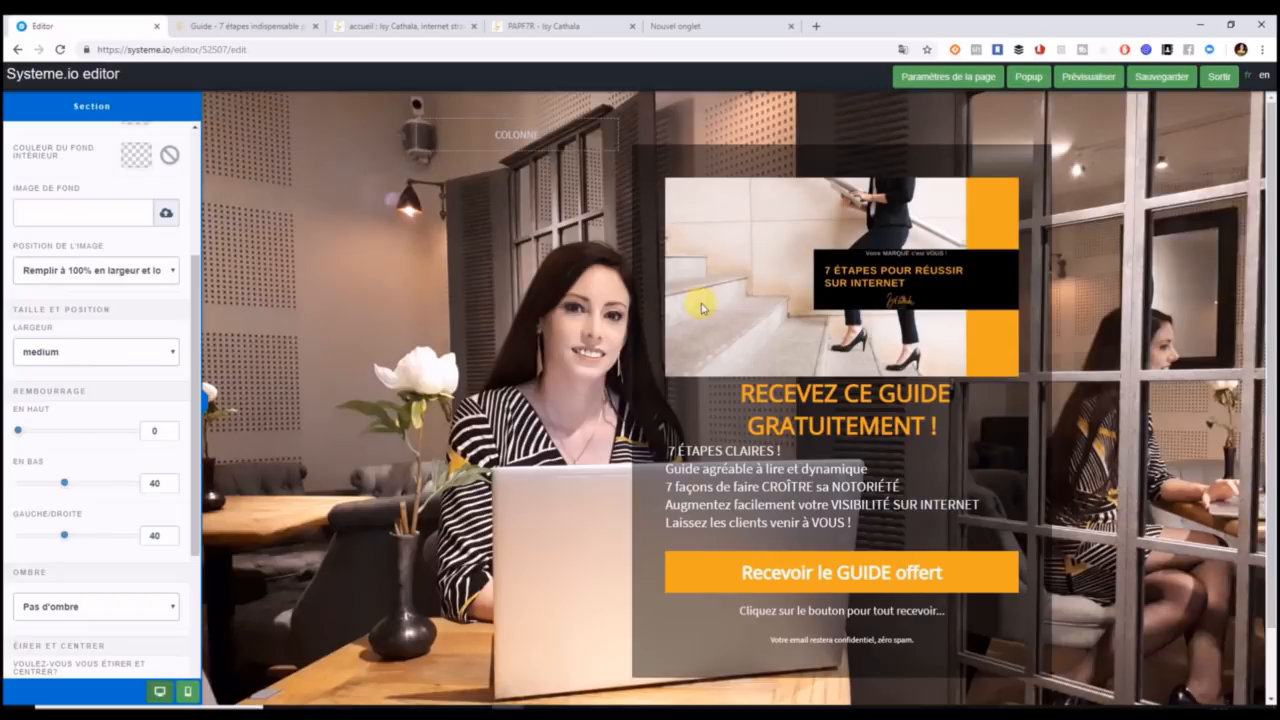
click(1196, 366)
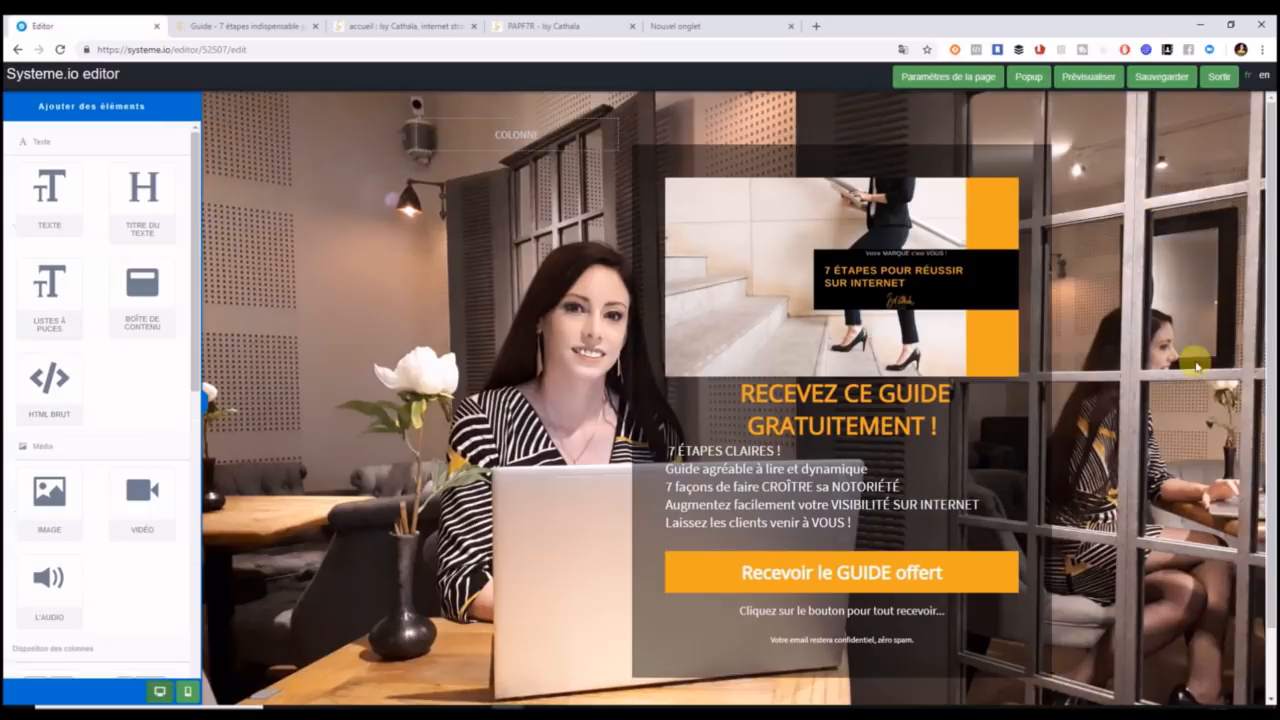
Cut the content row's top padding to about 6 and preview the page.
mouse_move(994, 134)
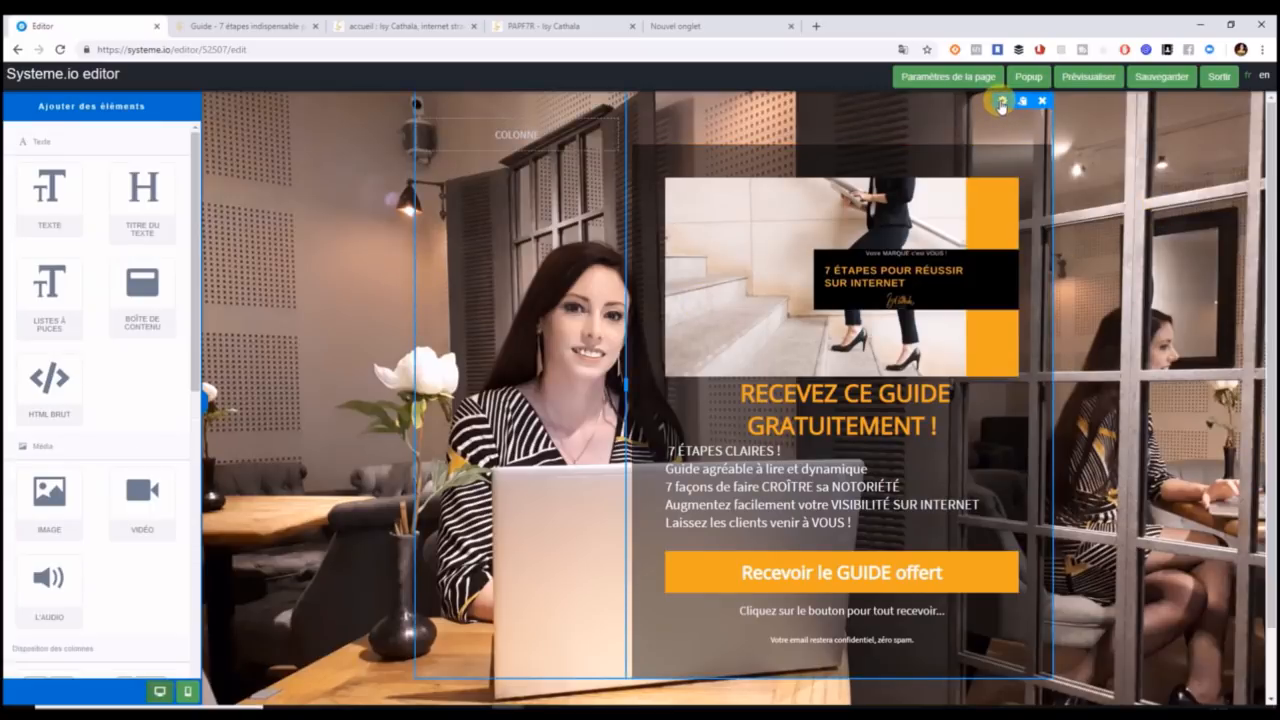
click(1001, 104)
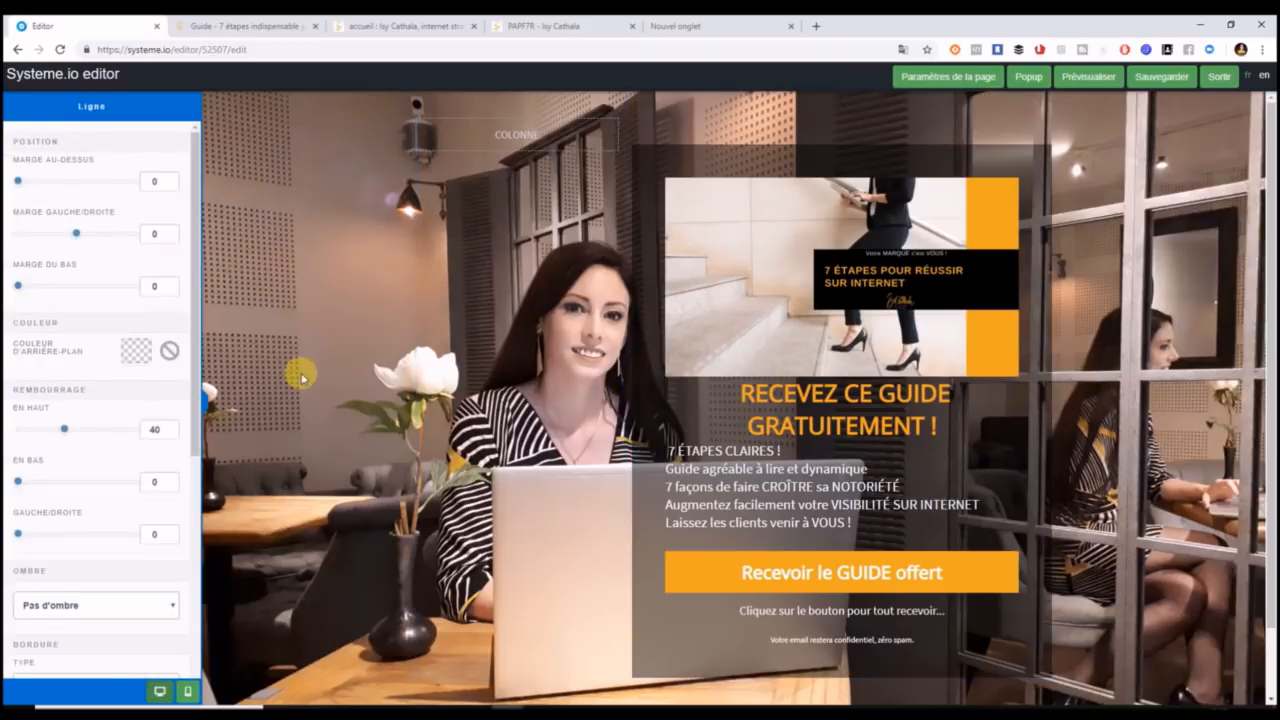
drag(64, 432, 25, 431)
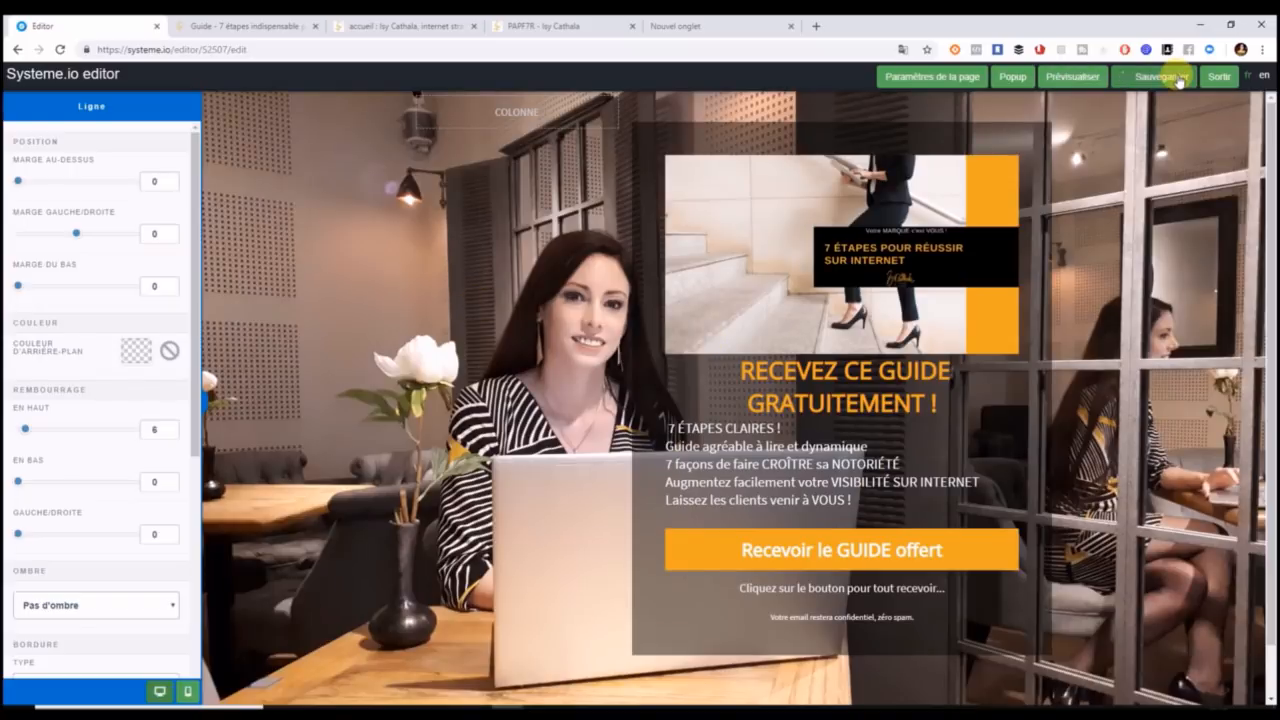
click(1080, 80)
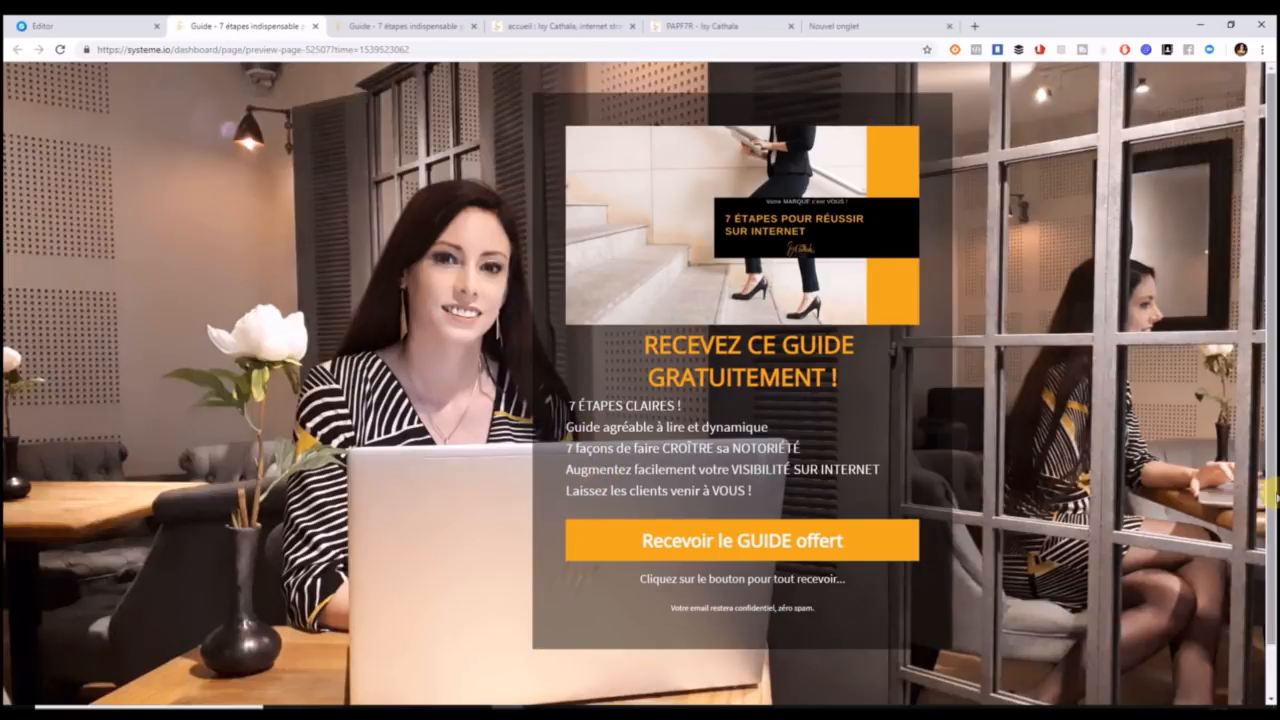
In the preview, confirm 'Recevoir le GUIDE offert' opens the email popup, then return to the editor.
scroll(1266, 586, down, 1)
scroll(1266, 586, up, 1)
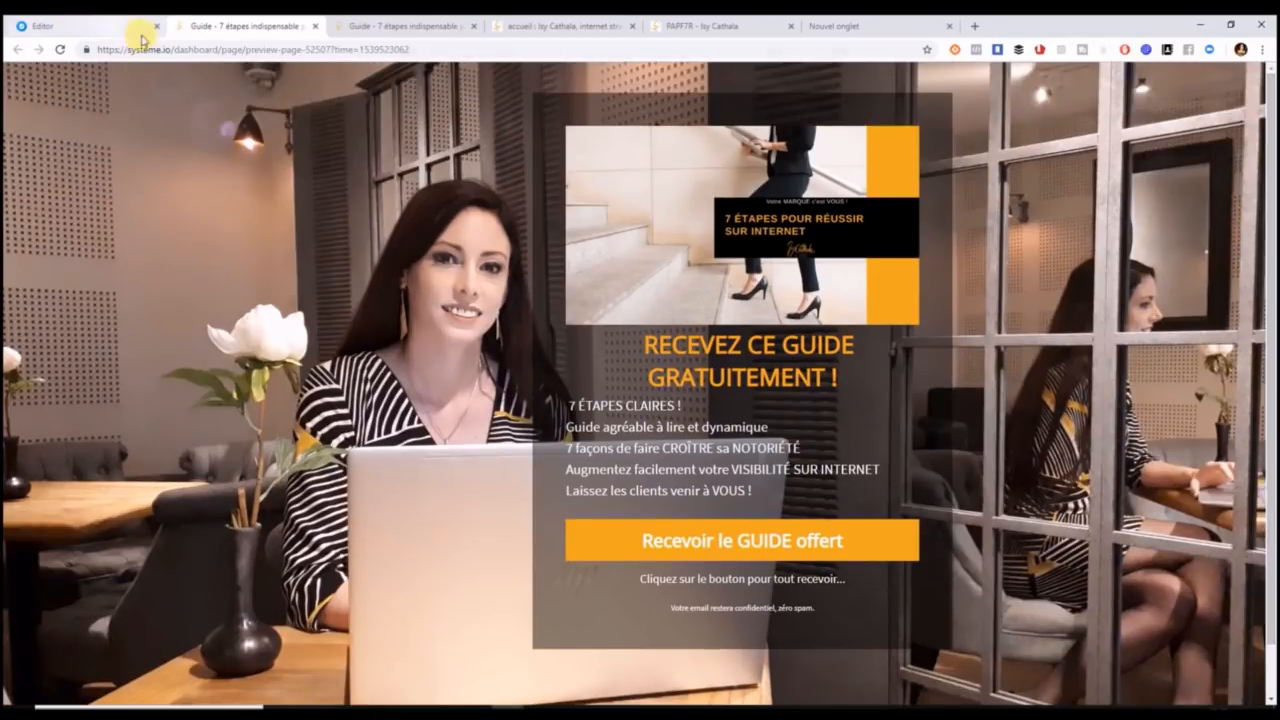
click(745, 546)
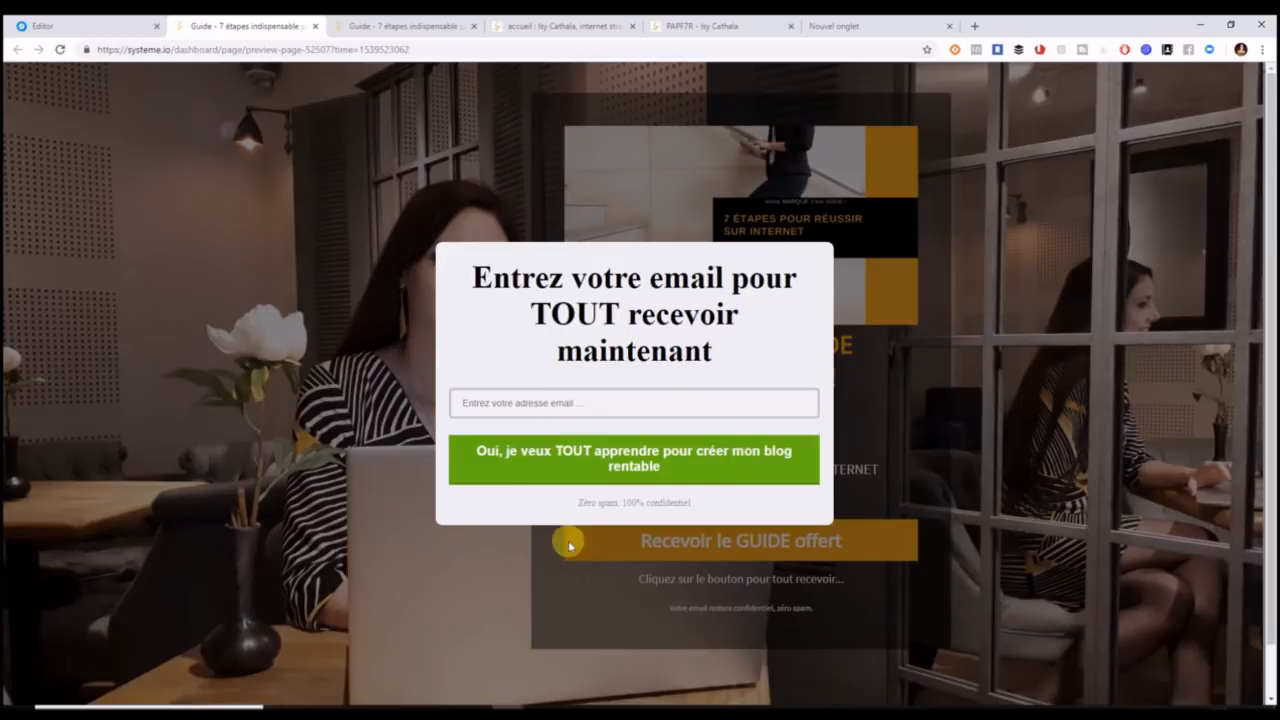
double_click(975, 202)
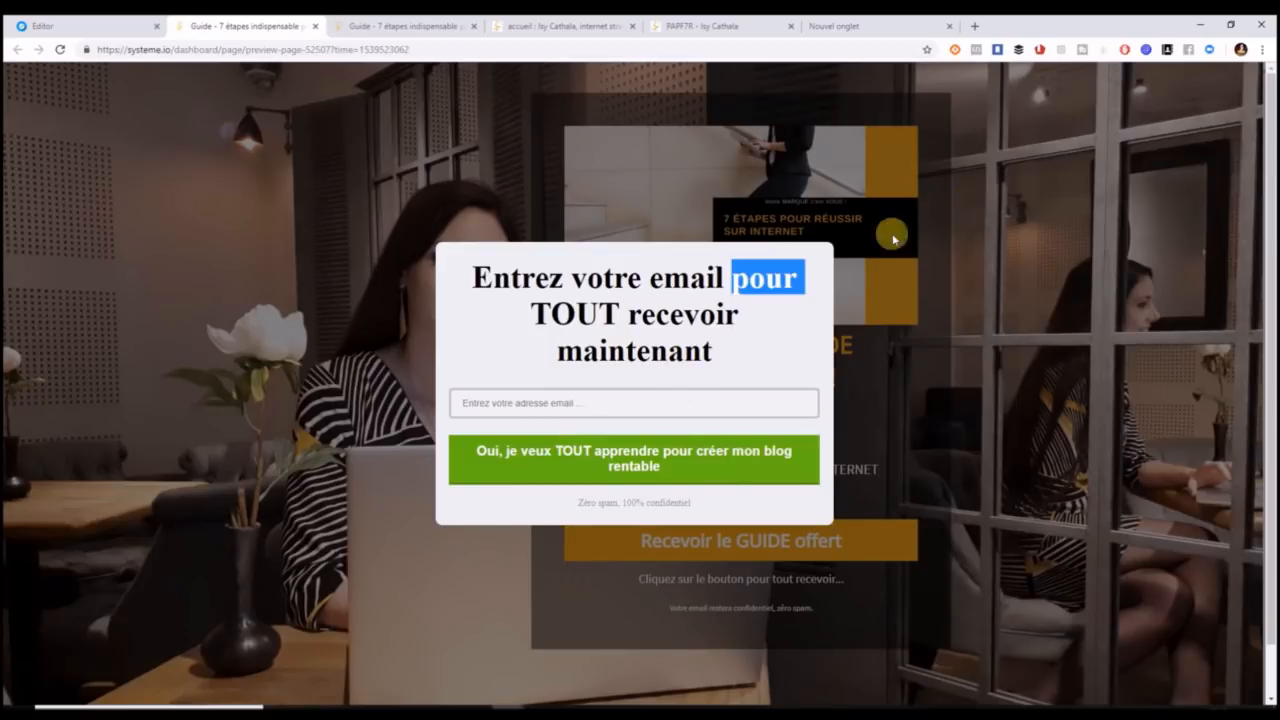
click(94, 24)
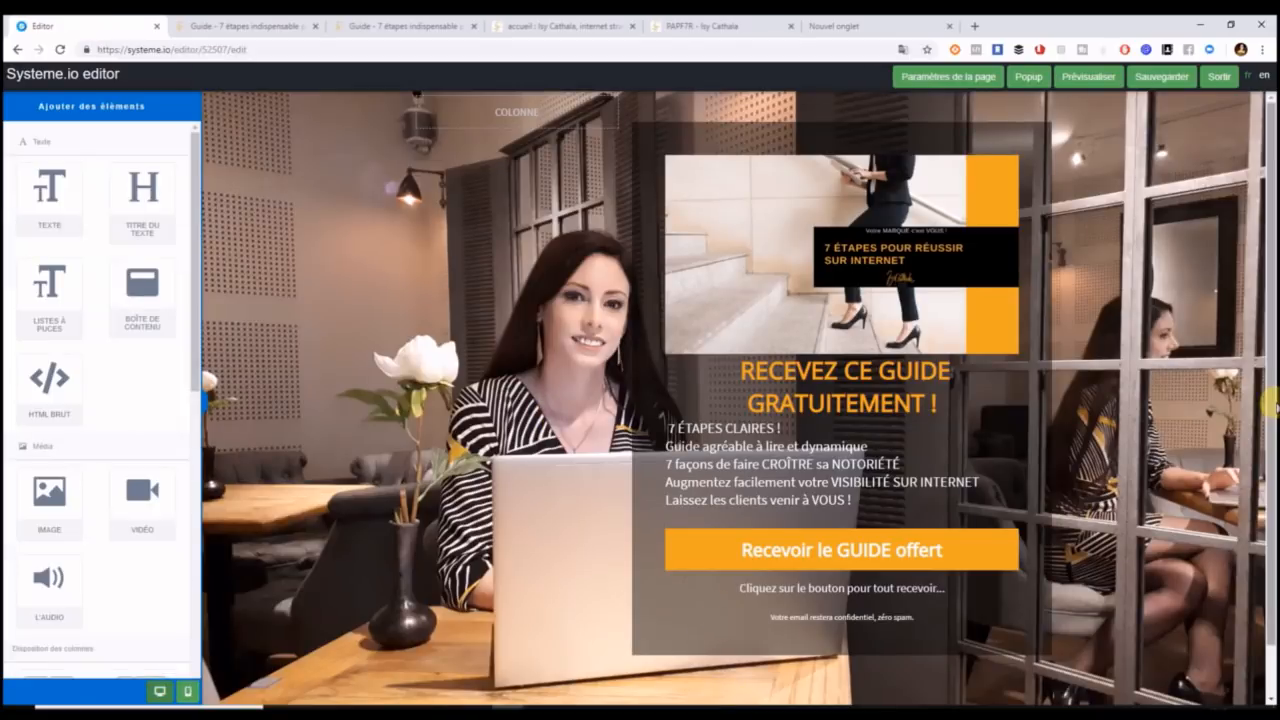
Set the bottom link section's top padding to 0.
scroll(803, 628, down, 1)
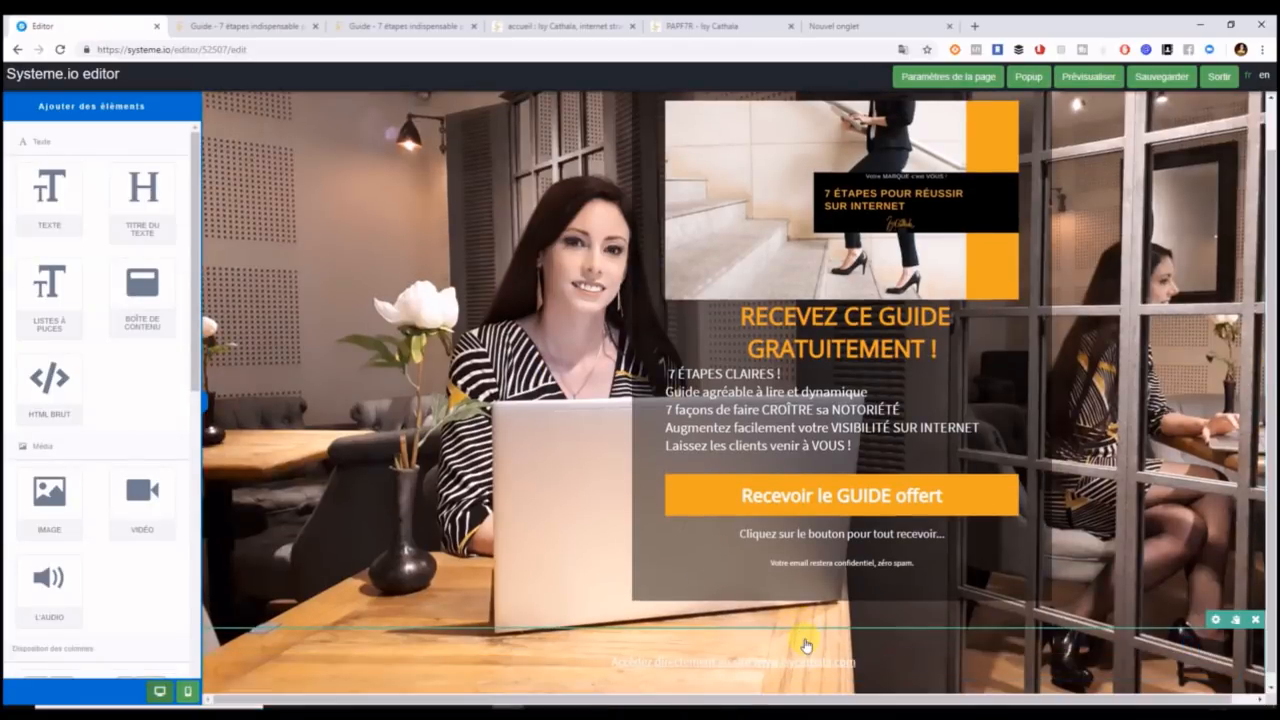
click(806, 643)
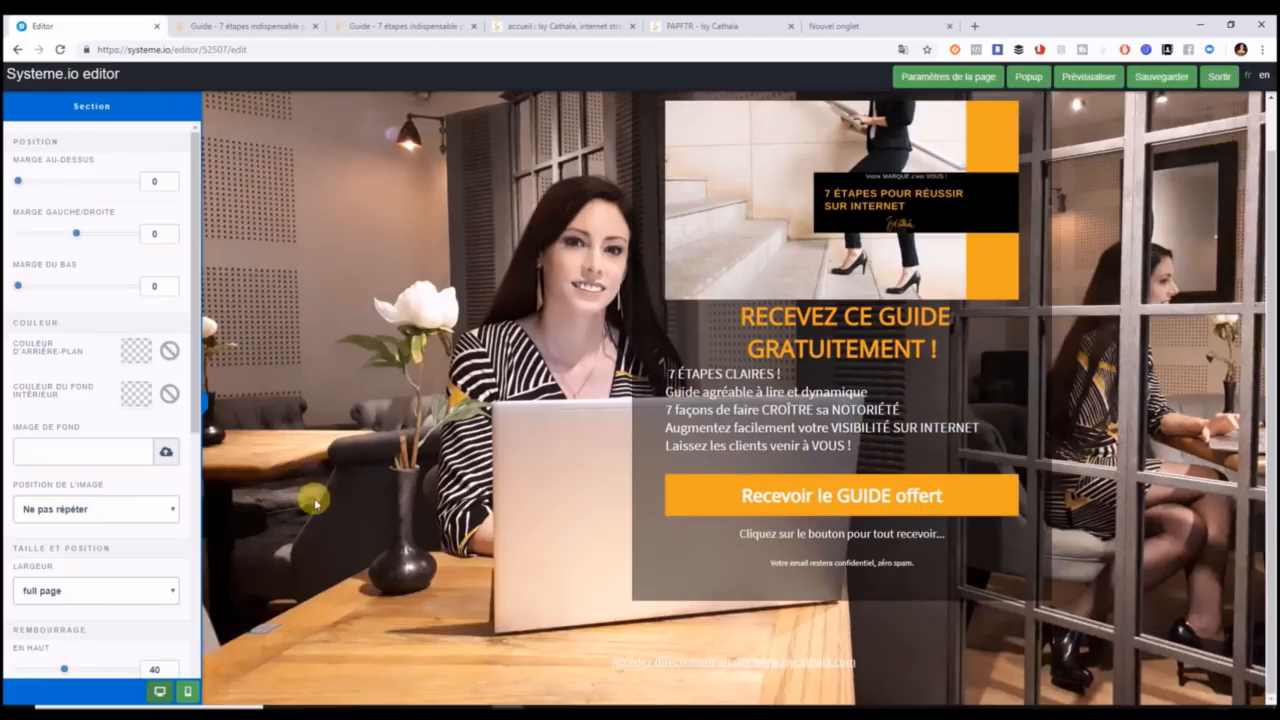
drag(195, 410, 197, 540)
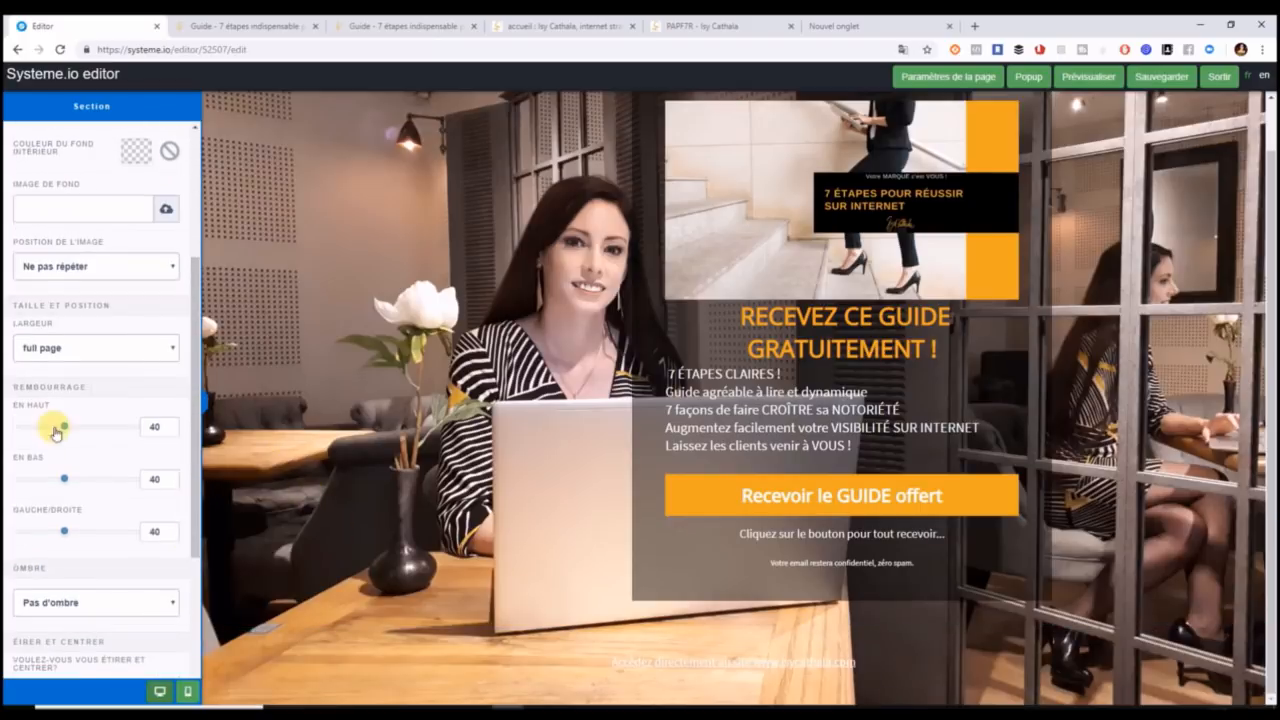
drag(65, 427, 5, 429)
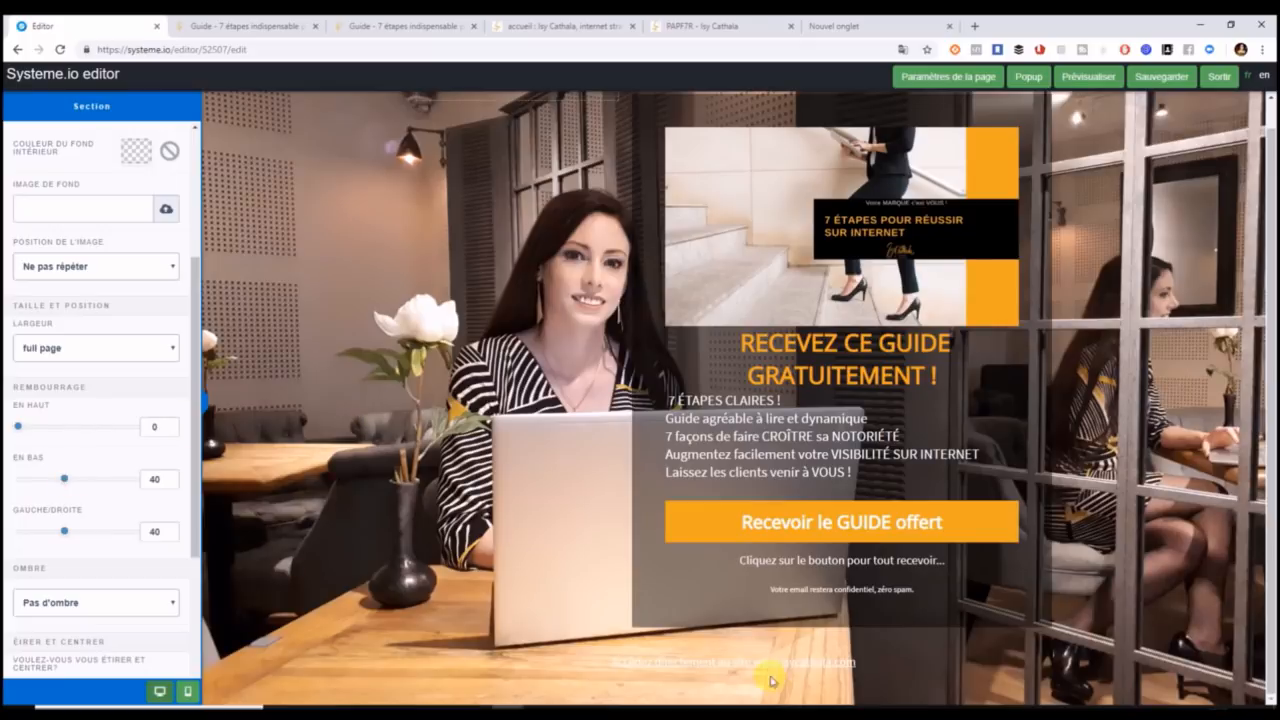
click(805, 620)
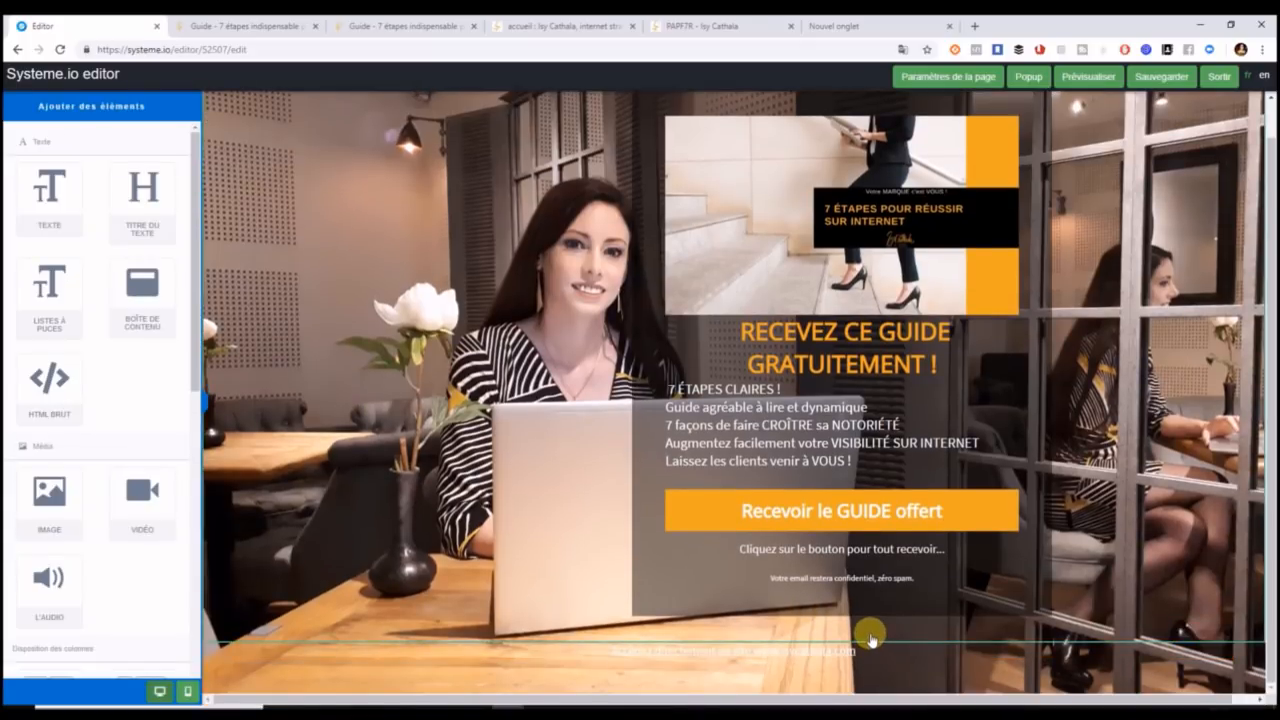
Set the main section's side padding to 40 and its bottom padding to 11.
click(870, 638)
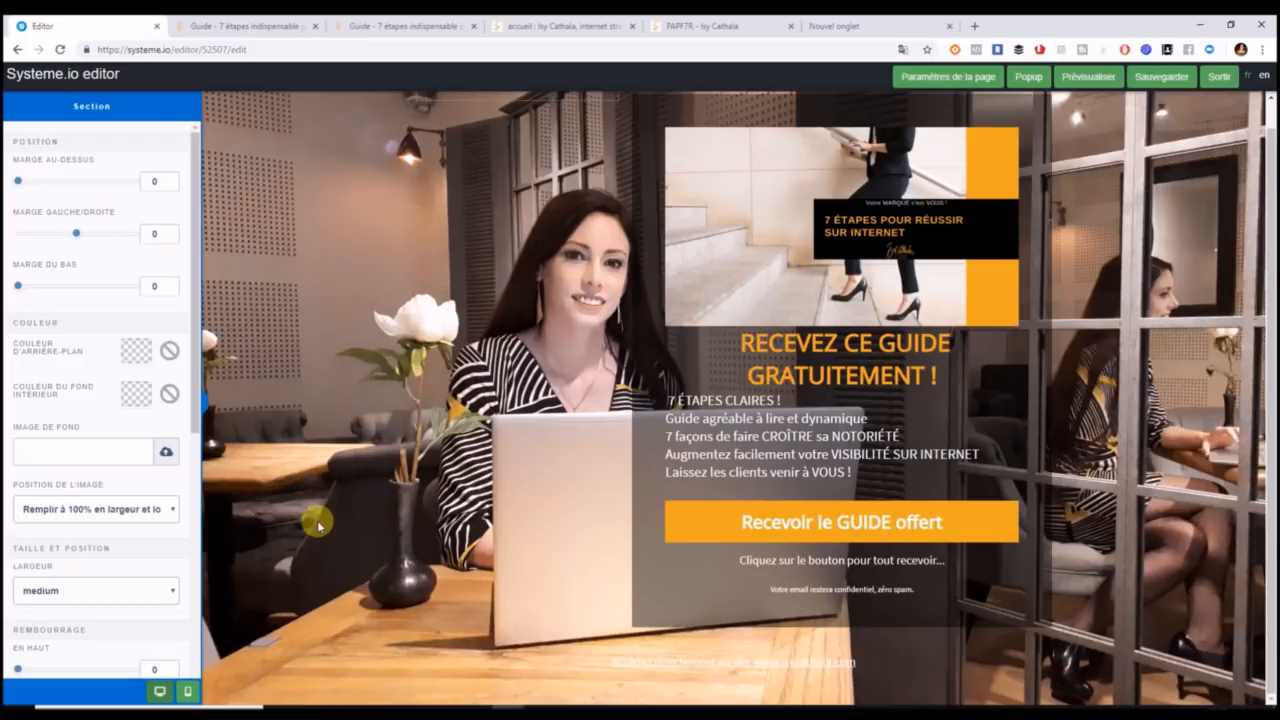
scroll(195, 500, down, 3)
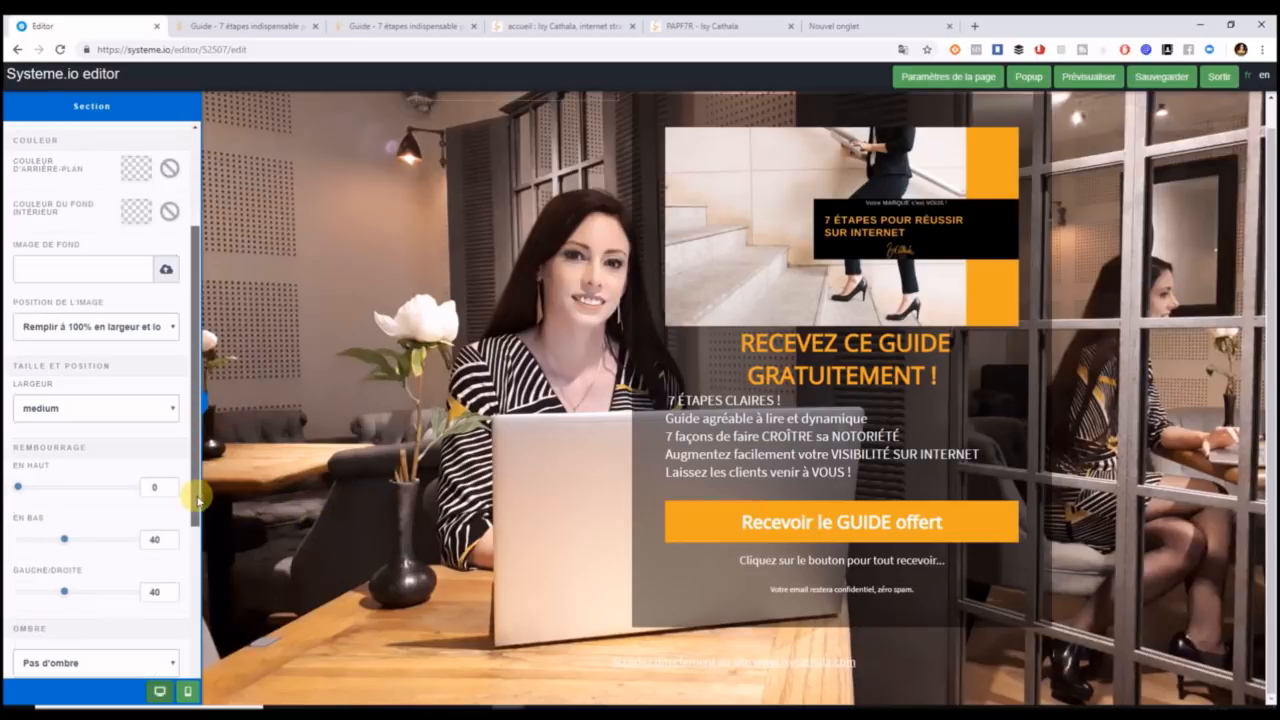
click(1130, 646)
click(358, 608)
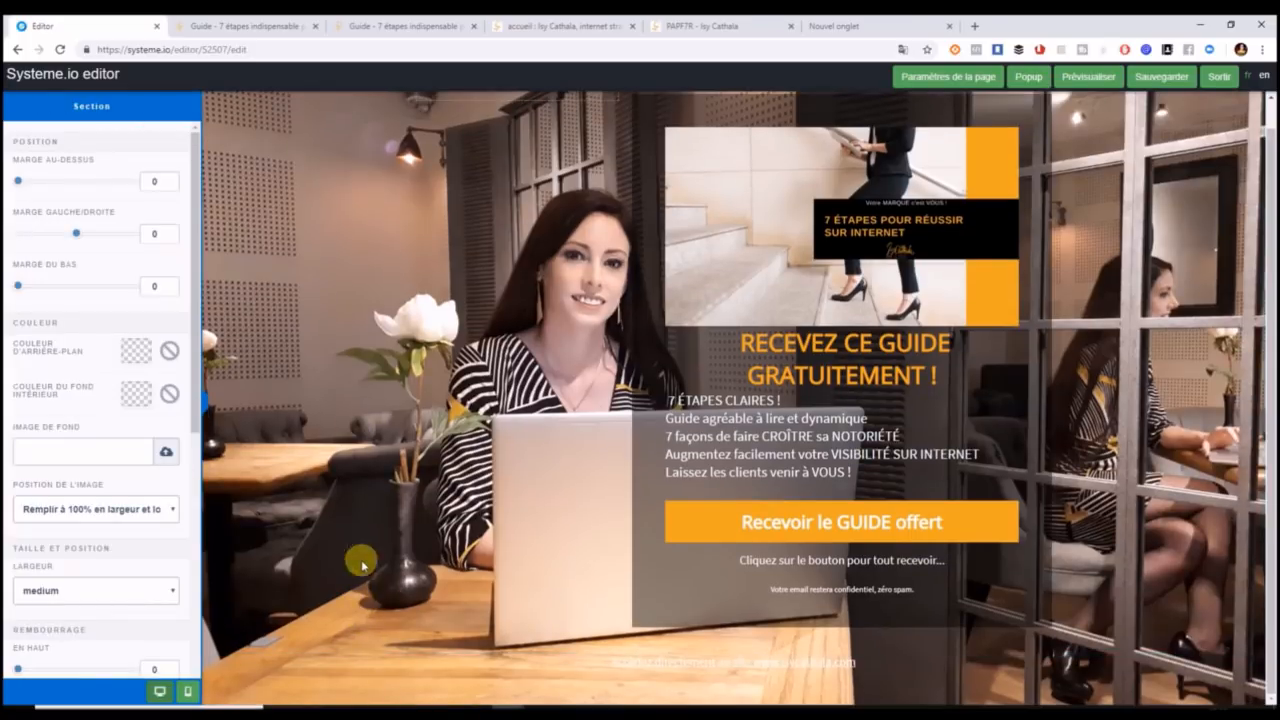
drag(196, 385, 197, 540)
mouse_move(64, 482)
mouse_down()
mouse_move(24, 480)
mouse_move(59, 480)
mouse_up()
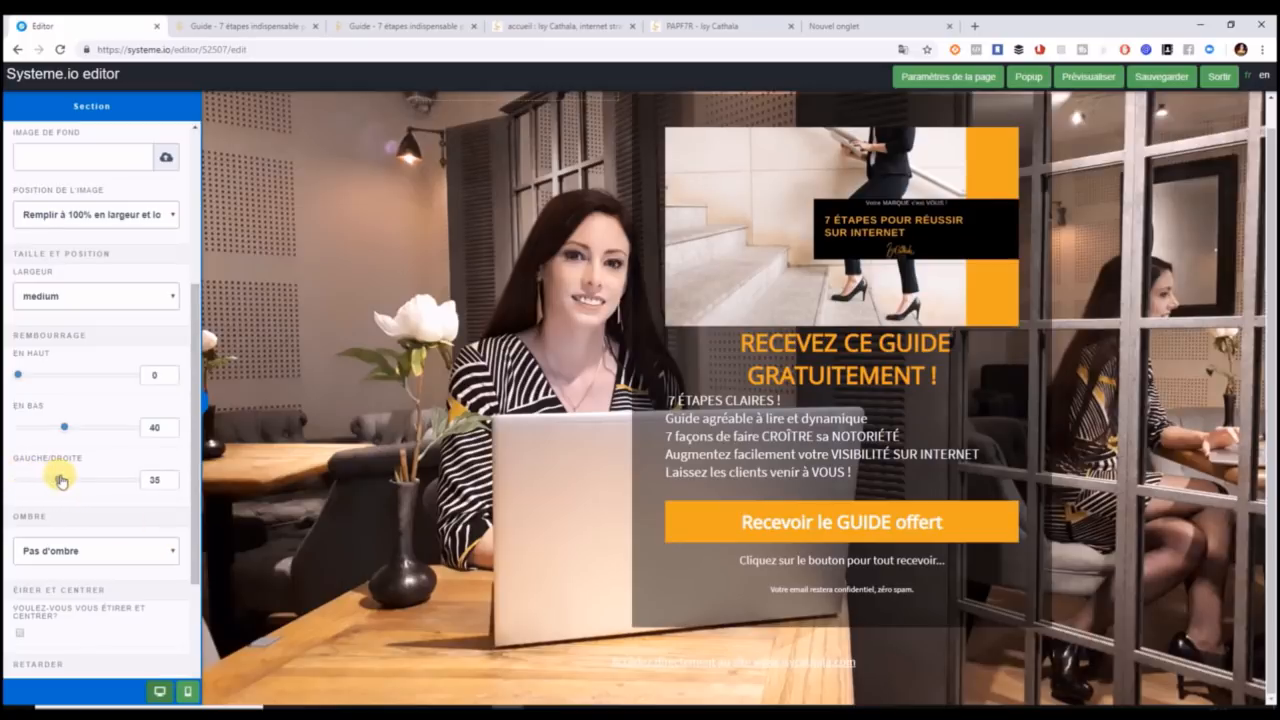
double_click(157, 481)
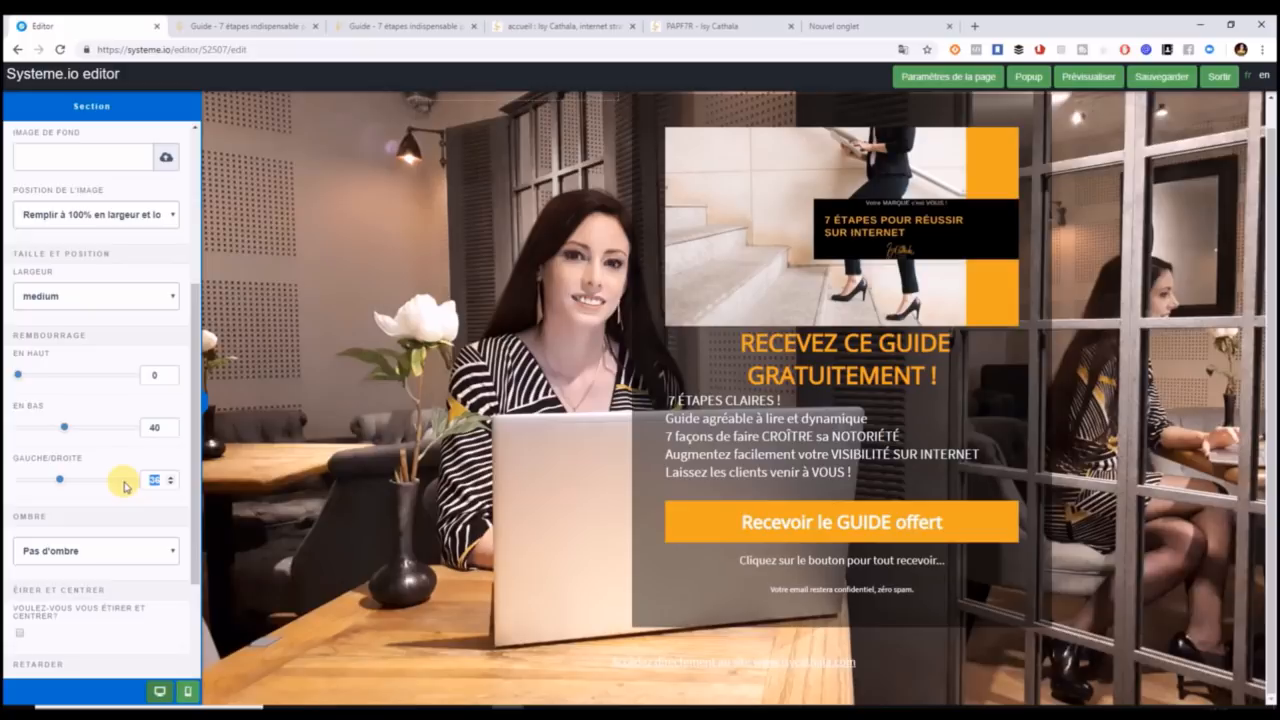
drag(64, 427, 30, 428)
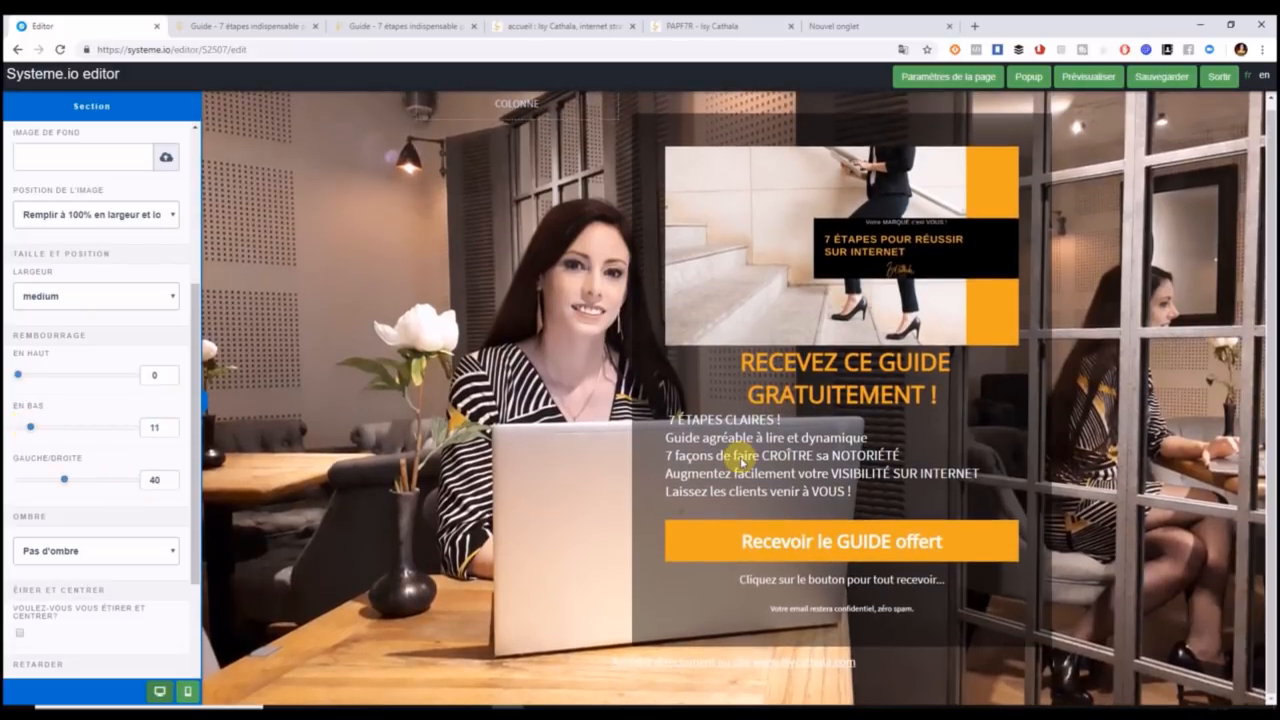
Save the page and reload the preview to check the new layout.
click(1160, 80)
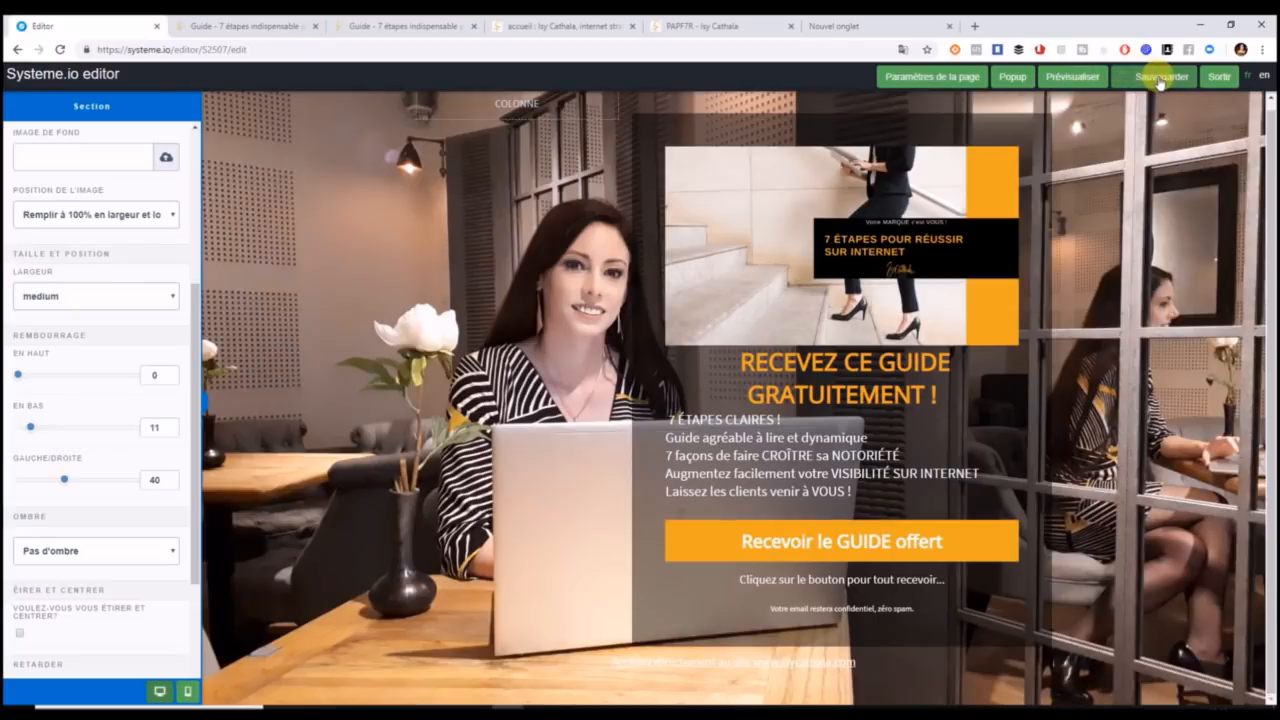
click(228, 34)
click(423, 50)
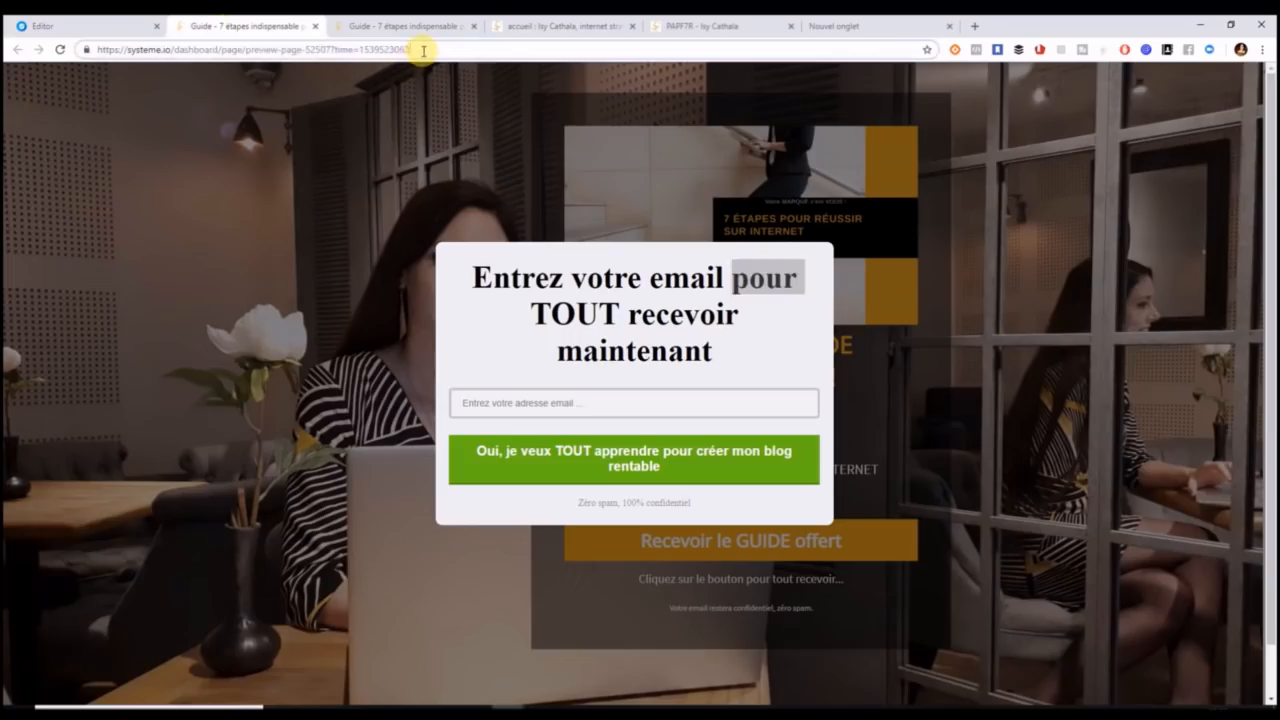
key(Return)
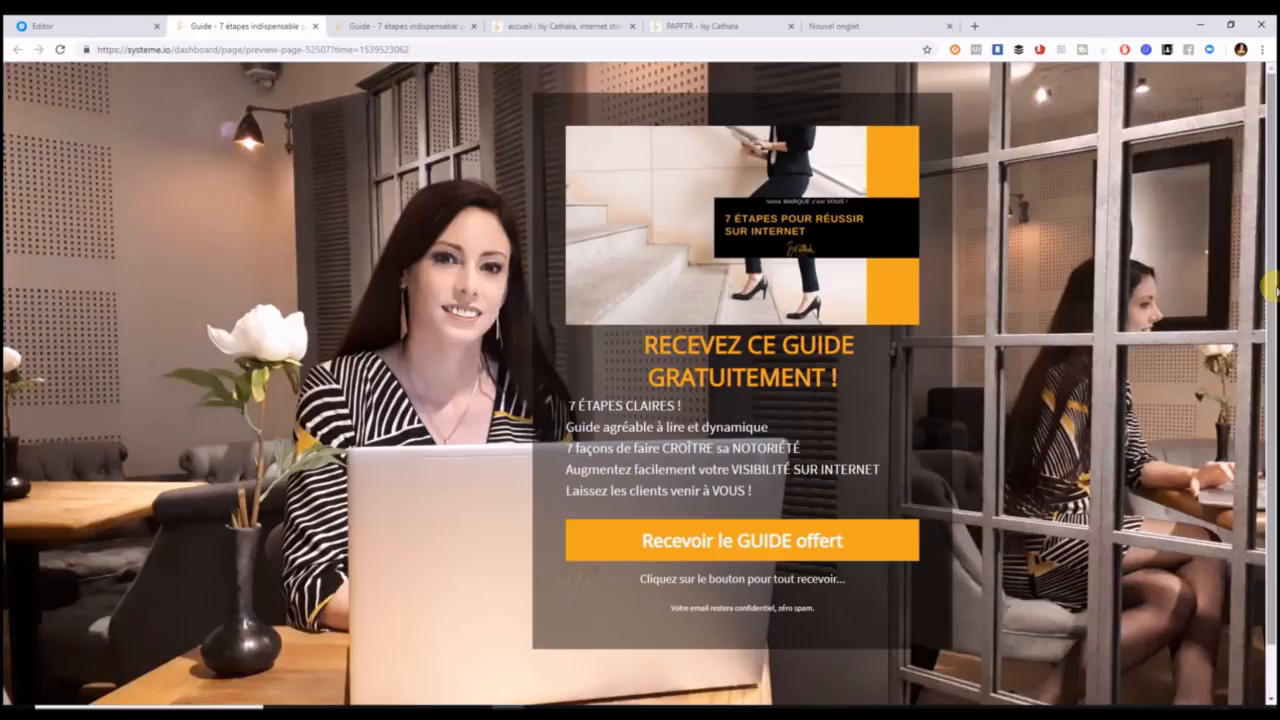
scroll(1262, 300, down, 1)
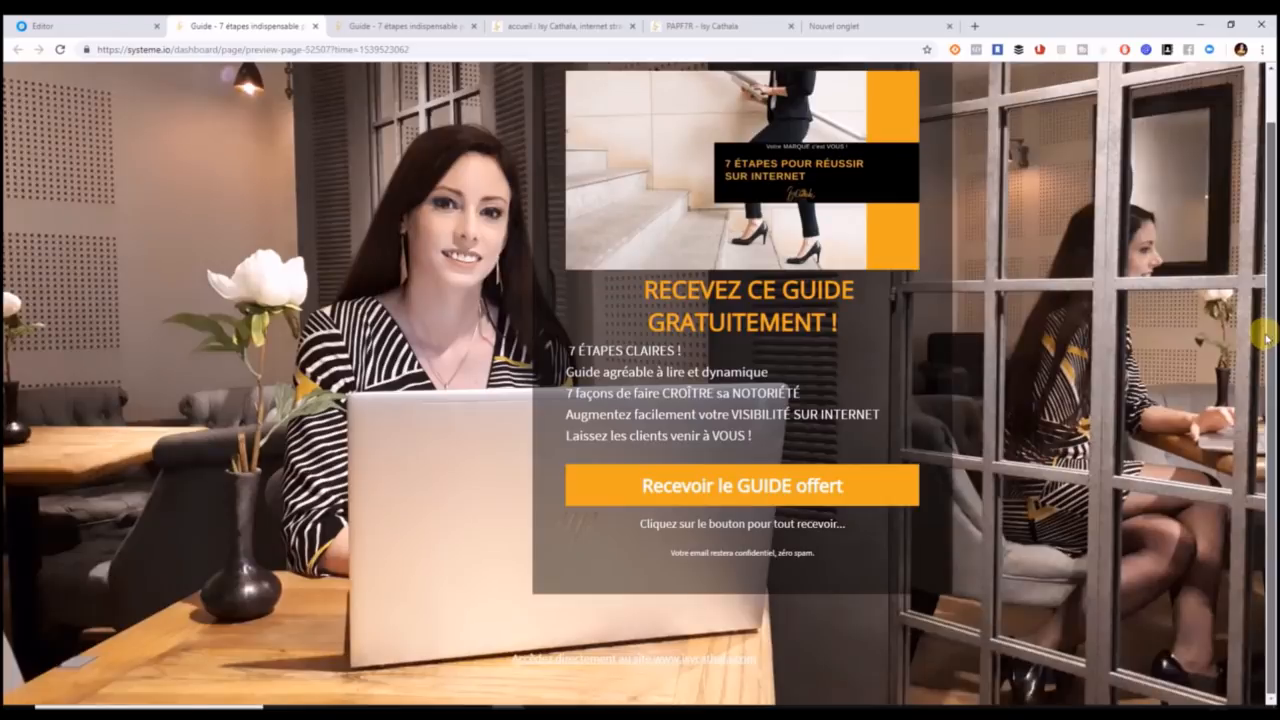
click(80, 27)
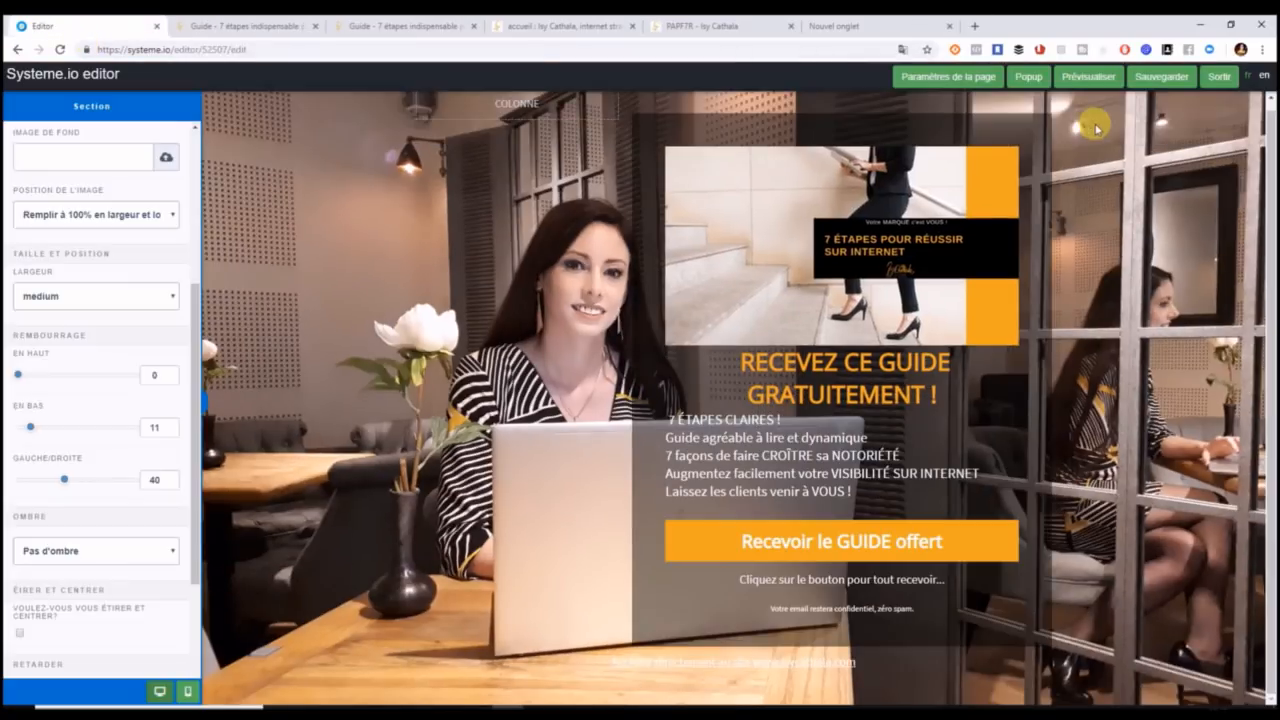
Save again and reload the preview twice before returning to the editor.
click(1161, 78)
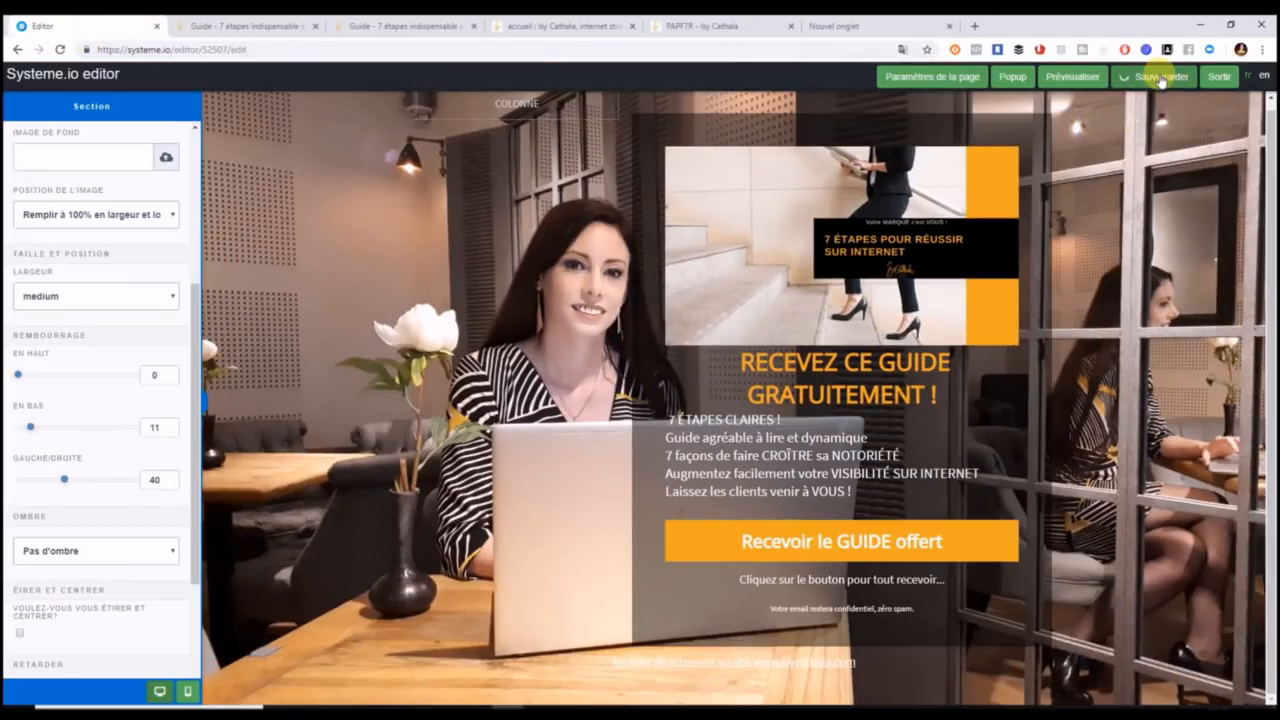
click(252, 24)
click(438, 45)
key(Return)
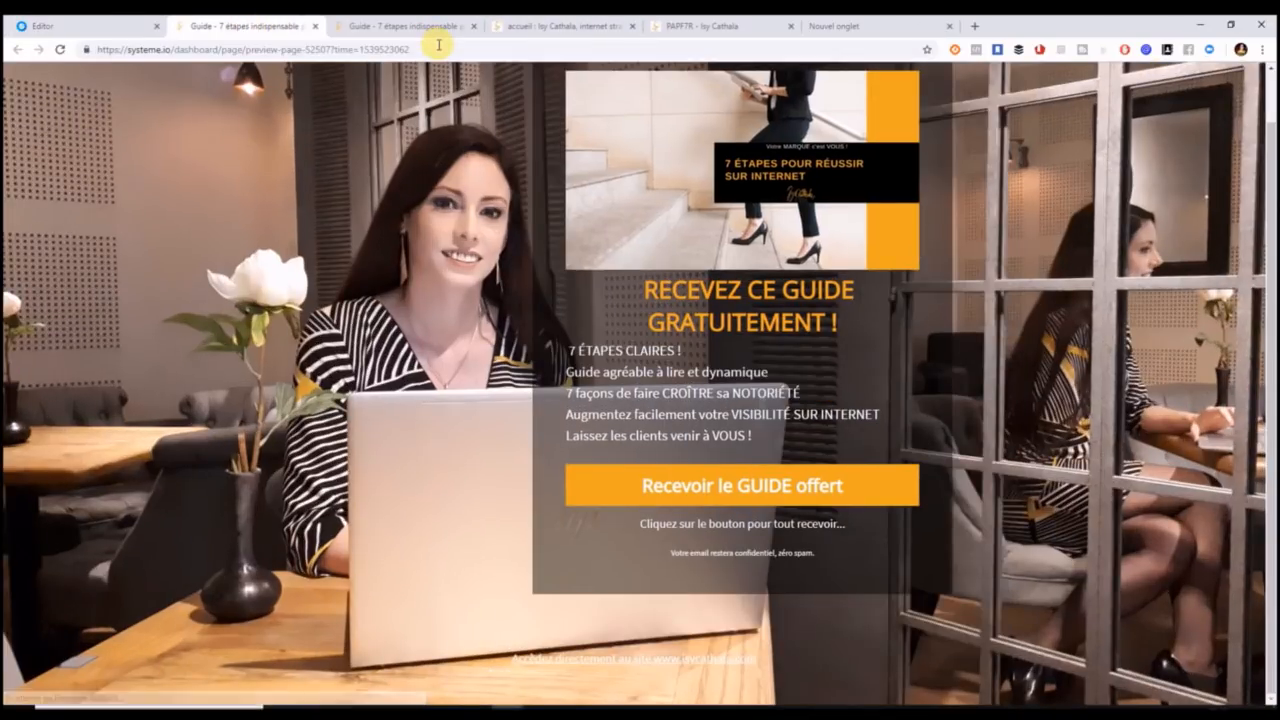
click(438, 45)
key(Return)
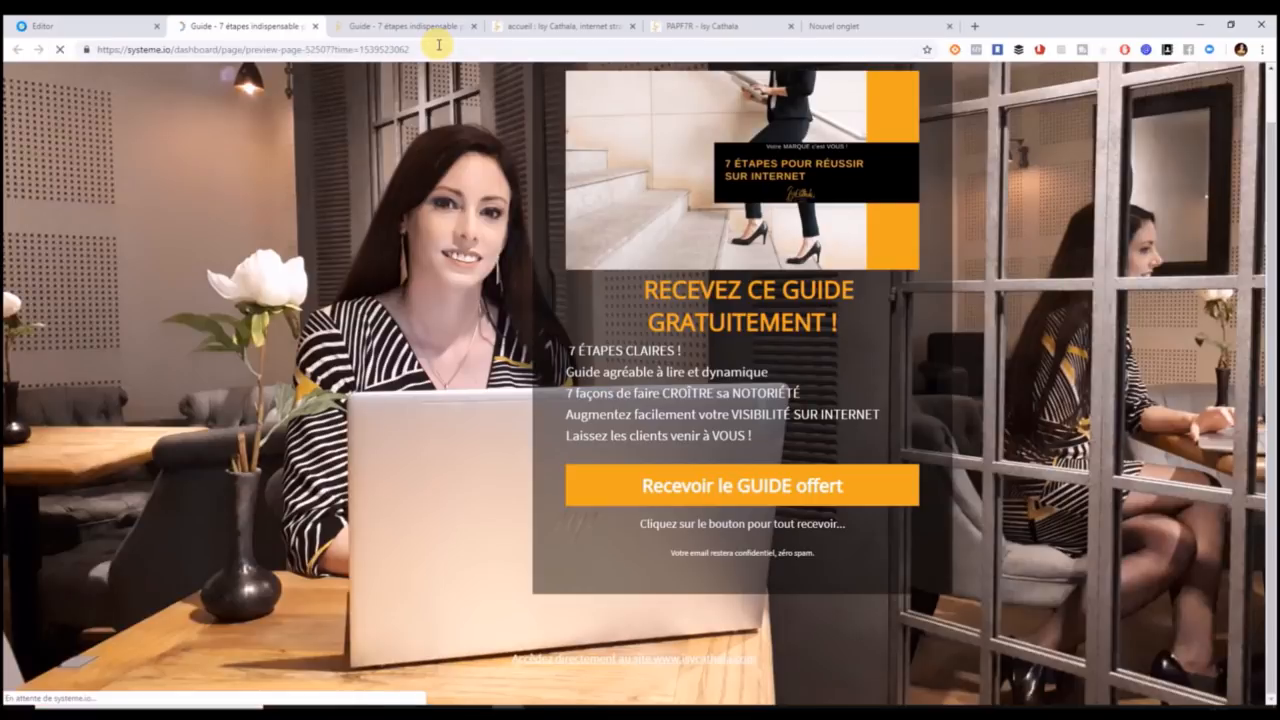
click(90, 25)
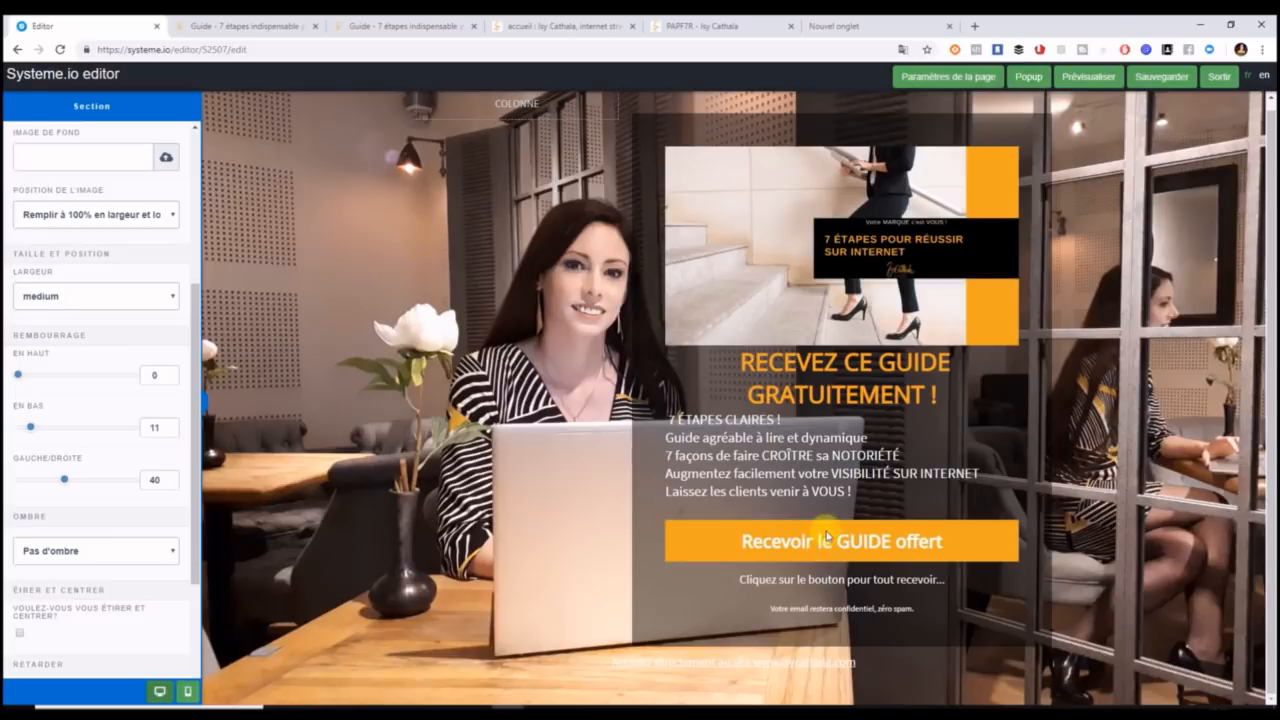
Open Popup №1 and select its 'Entrez votre email pour TOUT recevoir maintenant' headline.
click(1026, 86)
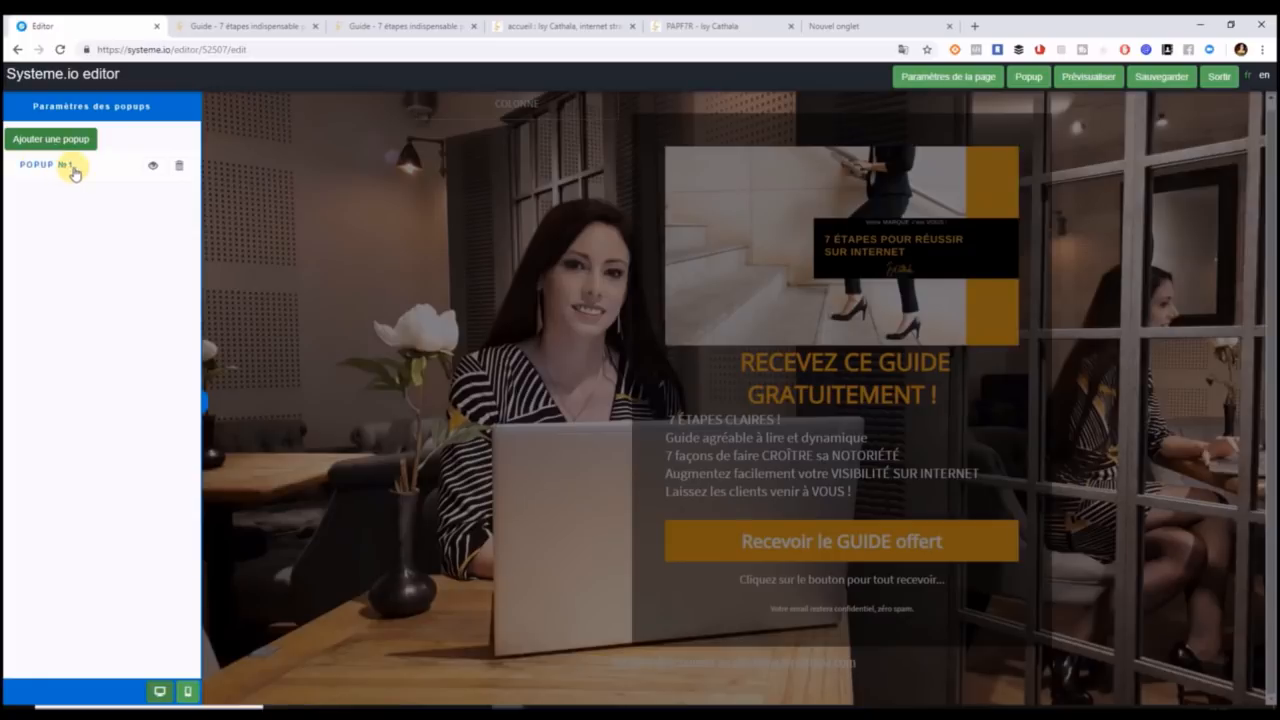
click(153, 167)
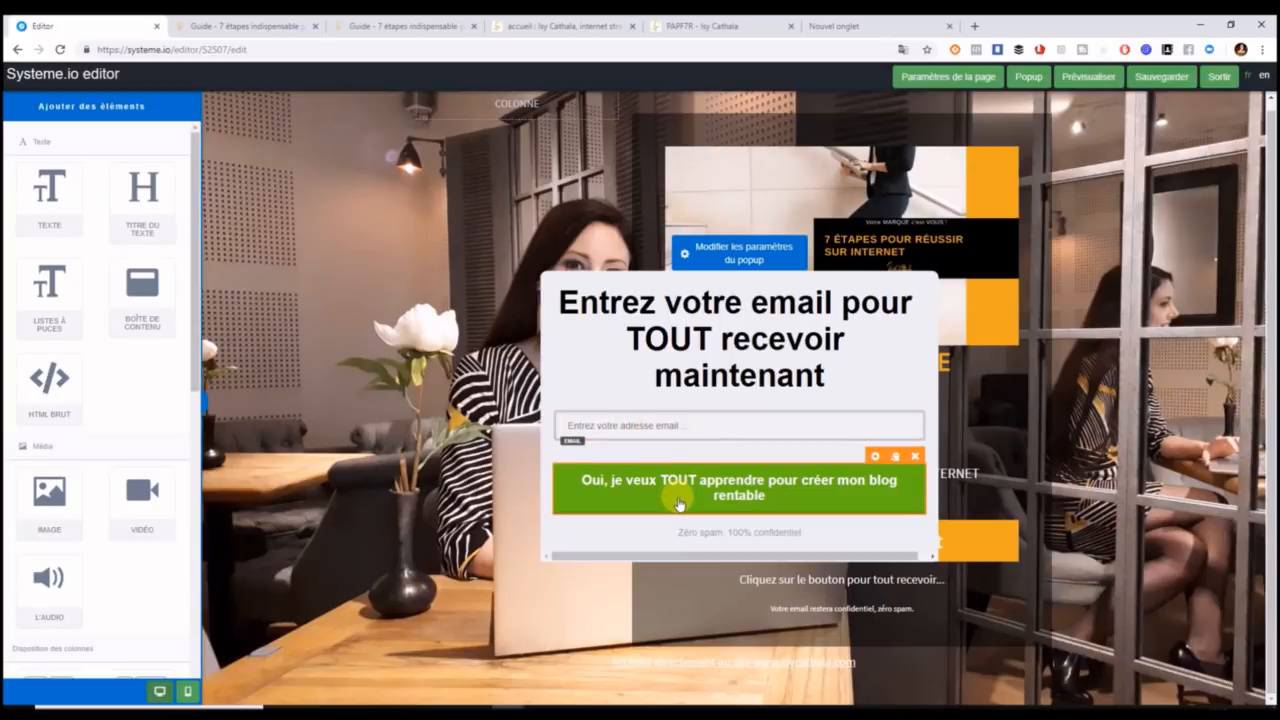
click(697, 336)
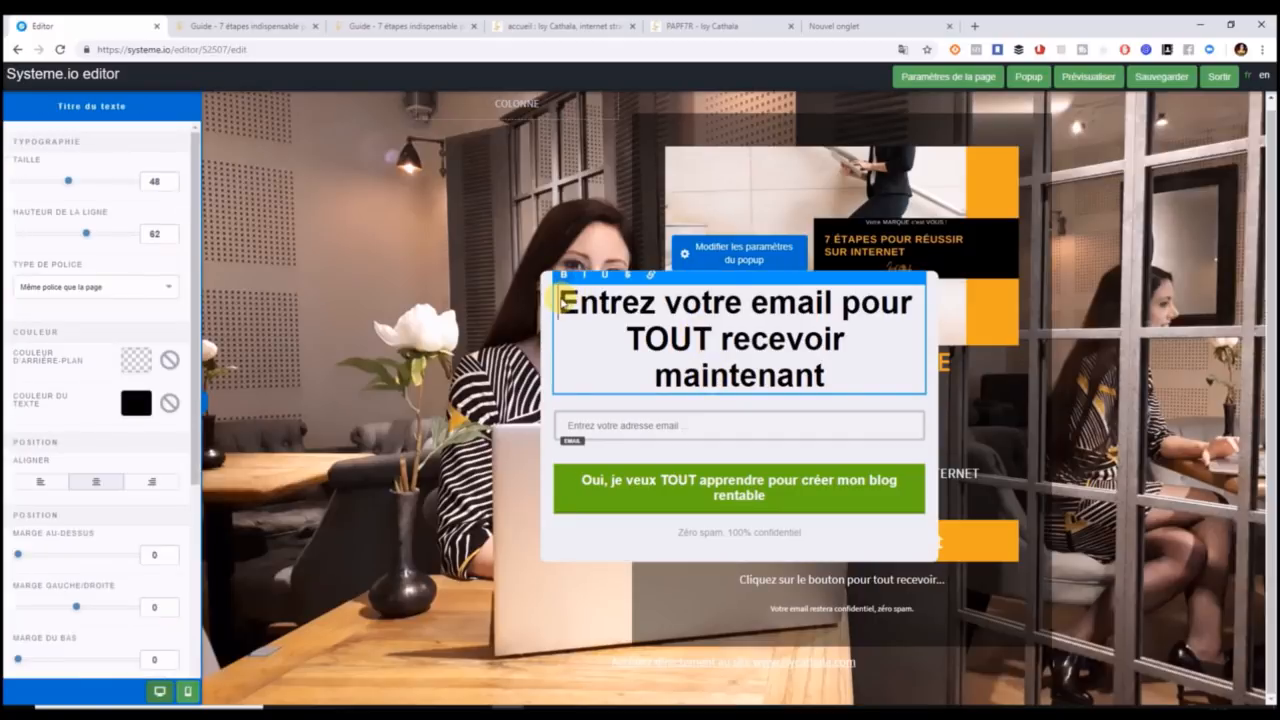
click(564, 301)
Copy 'RECEVEZ CE GUIDE GRATUITEMENT !' from the Word document and return to the popup heading.
click(397, 712)
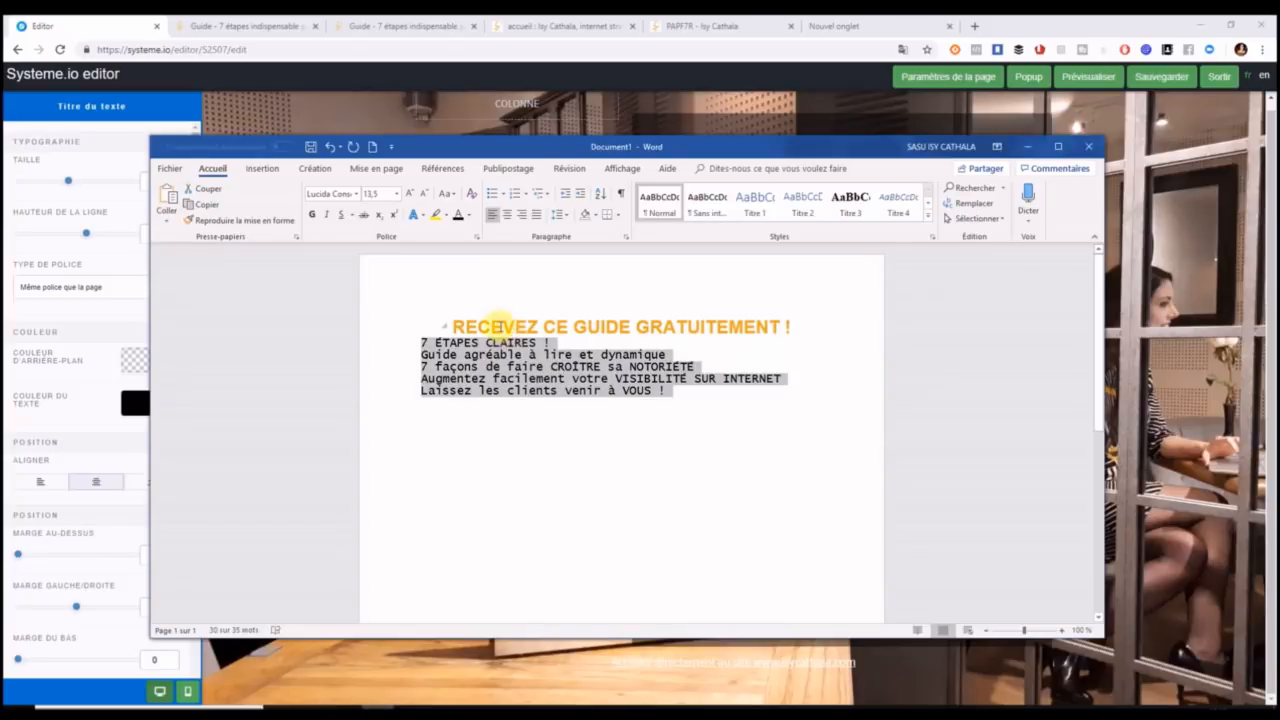
click(492, 325)
drag(451, 325, 796, 332)
key(ctrl+c)
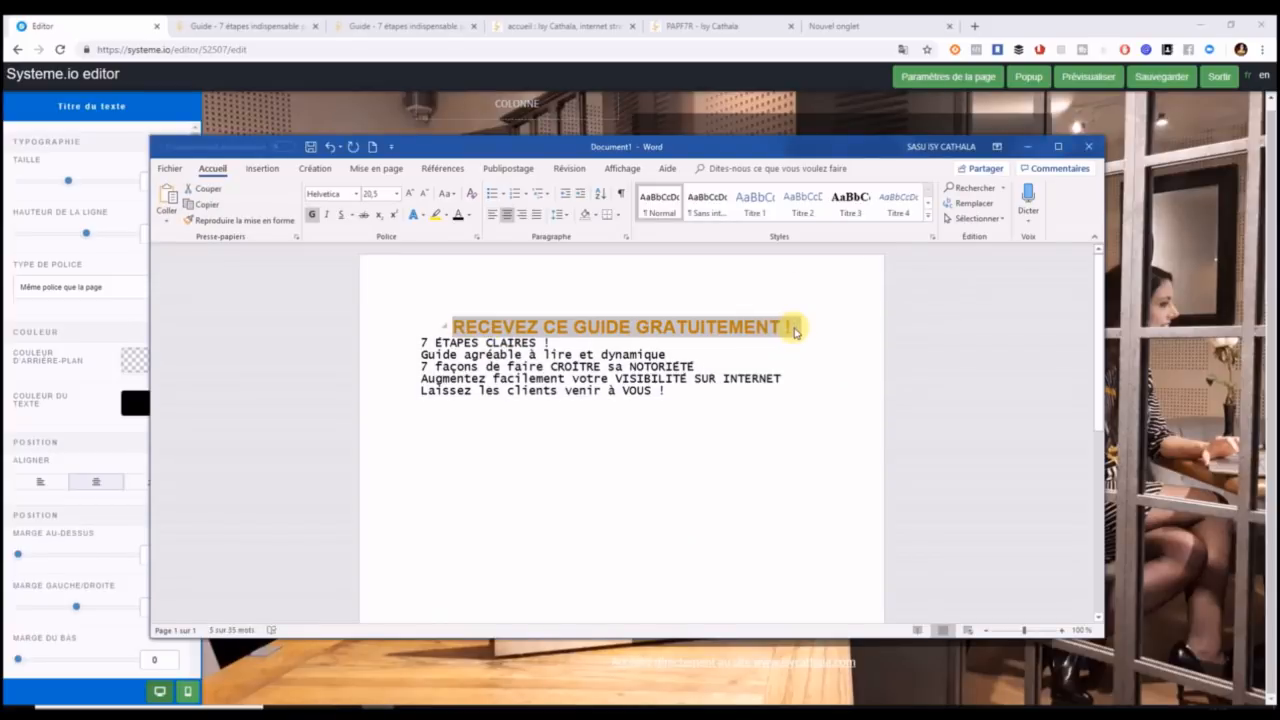
click(846, 109)
click(583, 311)
drag(562, 302, 836, 370)
click(836, 370)
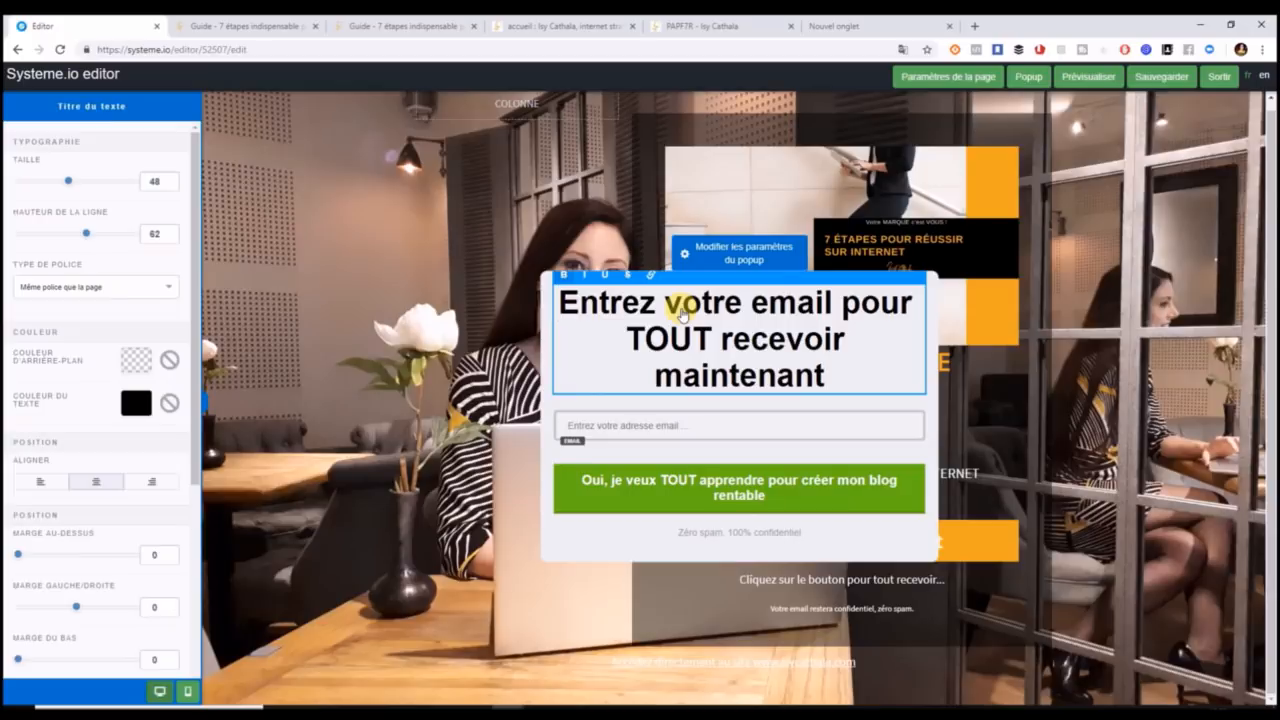
Replace the old popup heading with the pasted 'RECEVEZ CE GUIDE GRATUITEMENT !'.
key(Delete)
key(Delete)
key(Delete)
key(Delete)
key(Delete)
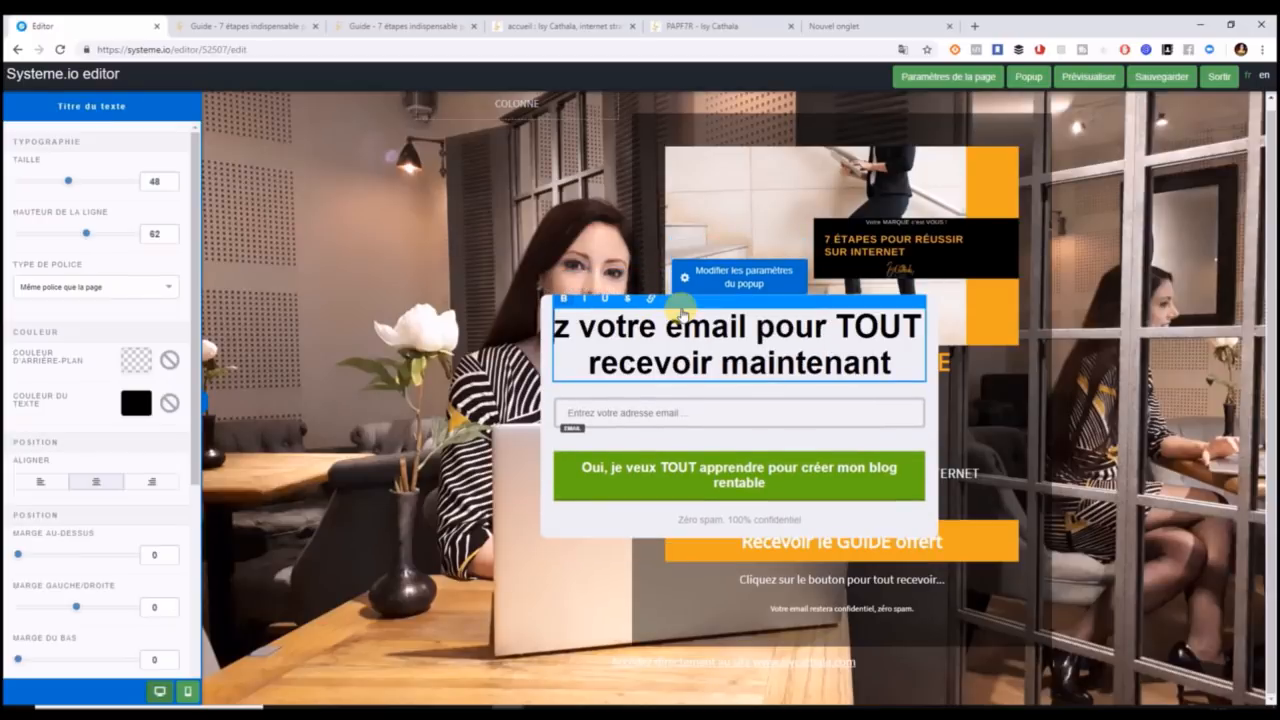
key(Delete)
key(Delete)
key(Delete)
key(Delete)
key(Delete)
key(Delete)
key(Delete)
key(Delete)
key(Delete)
key(Delete)
key(Delete)
key(Delete)
key(Delete)
key(Delete)
key(Delete)
key(Delete)
key(Delete)
key(Delete)
key(Delete)
key(Delete)
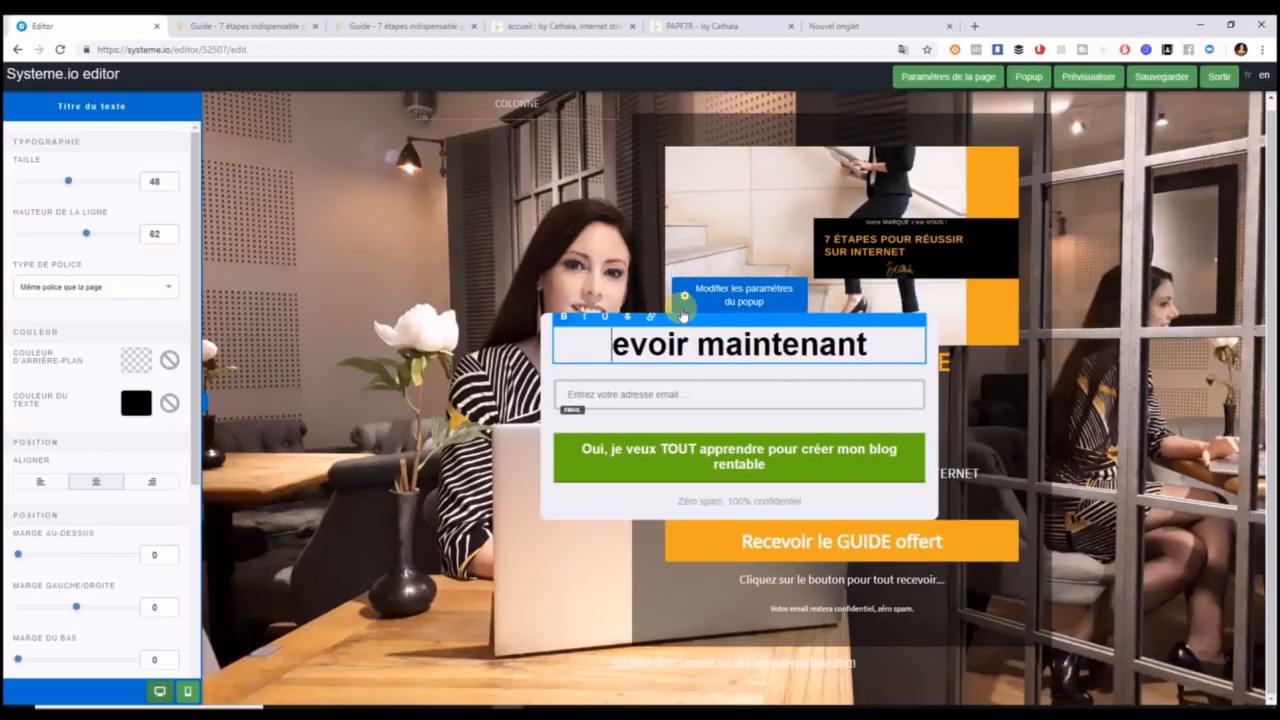
key(Delete)
key(Delete)
key(Delete)
key(Delete)
key(Delete)
key(Delete)
key(Delete)
key(Delete)
key(Delete)
key(Delete)
key(Delete)
key(Delete)
key(Delete)
key(Delete)
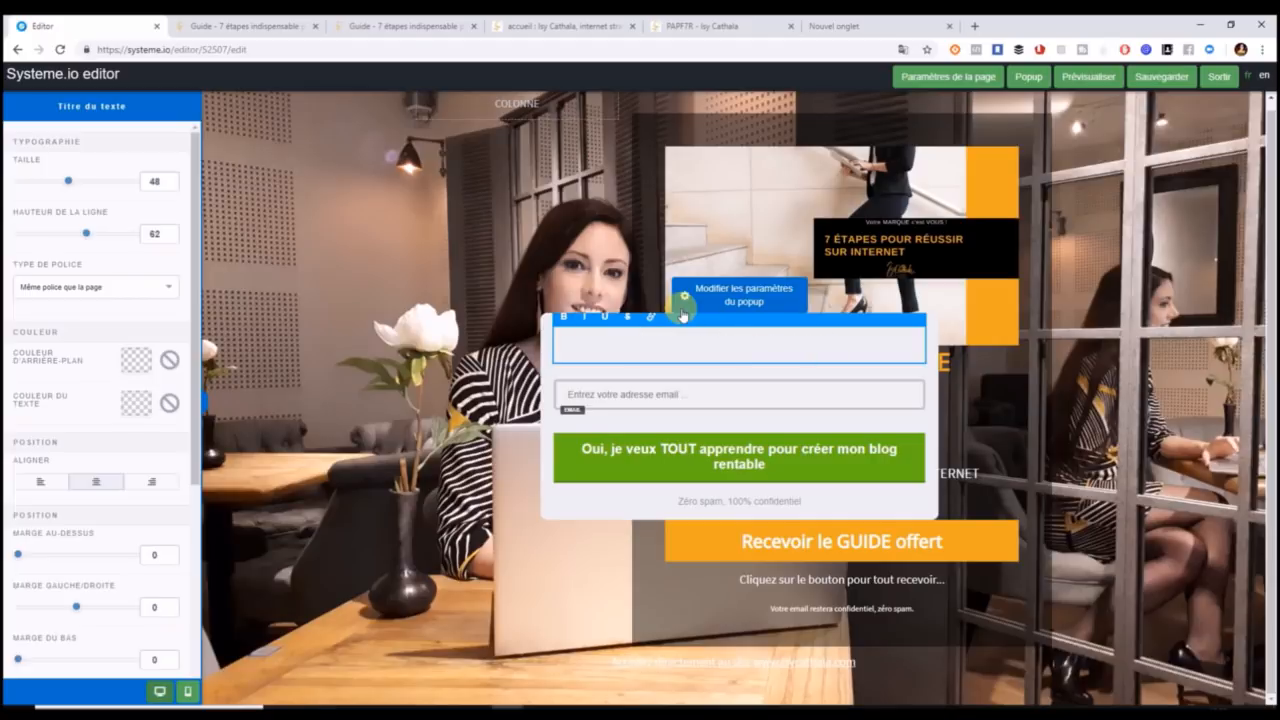
key(ctrl+v)
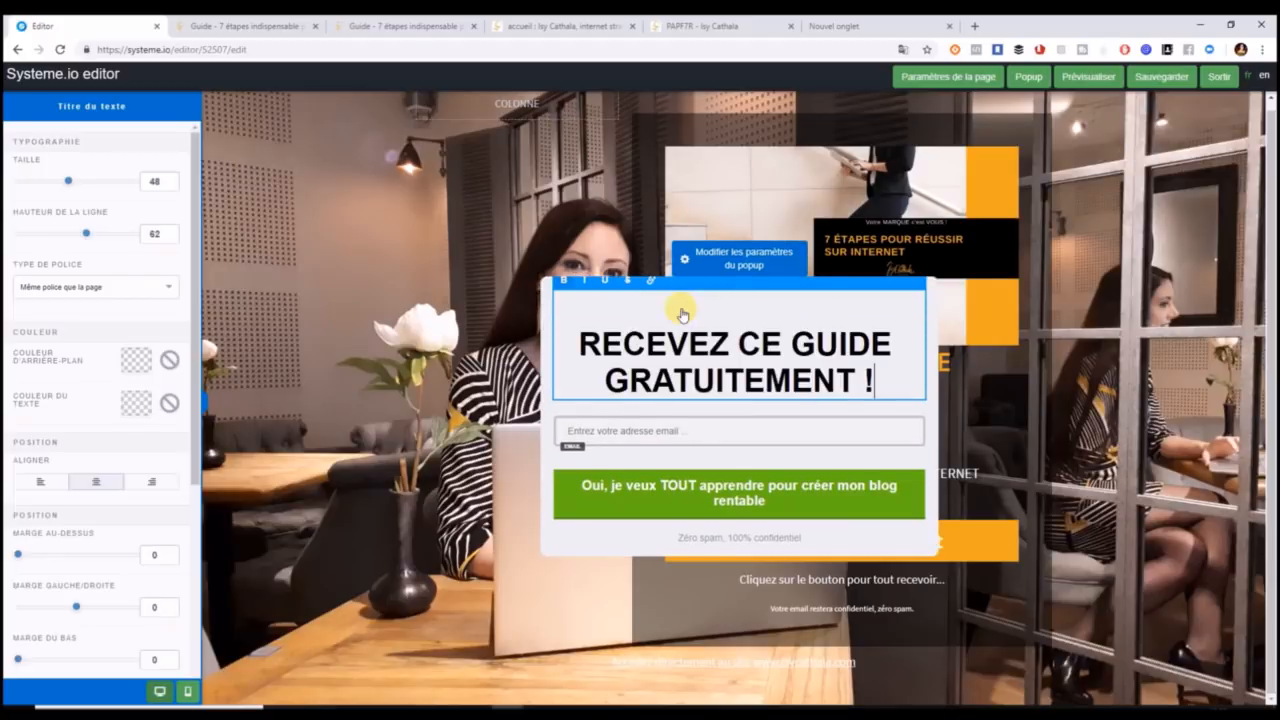
key(Escape)
Correct the capital E in RECEVEZ within the popup heading.
click(586, 340)
click(628, 339)
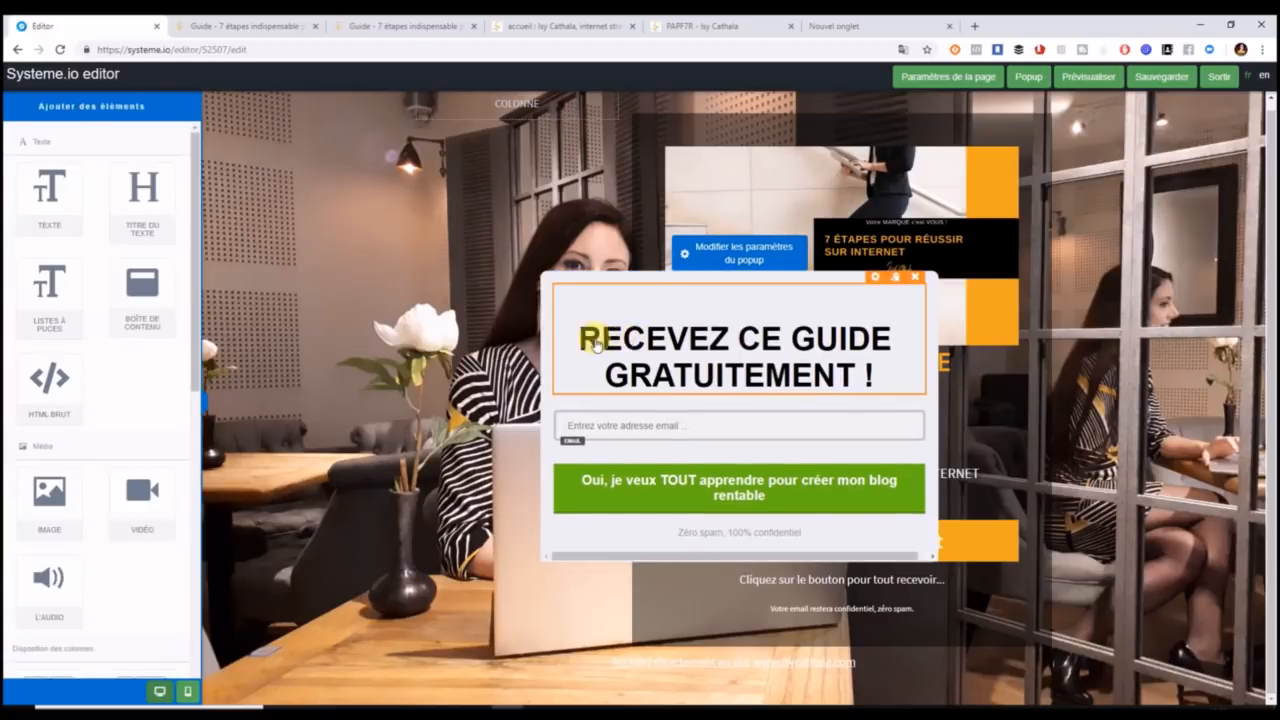
click(582, 338)
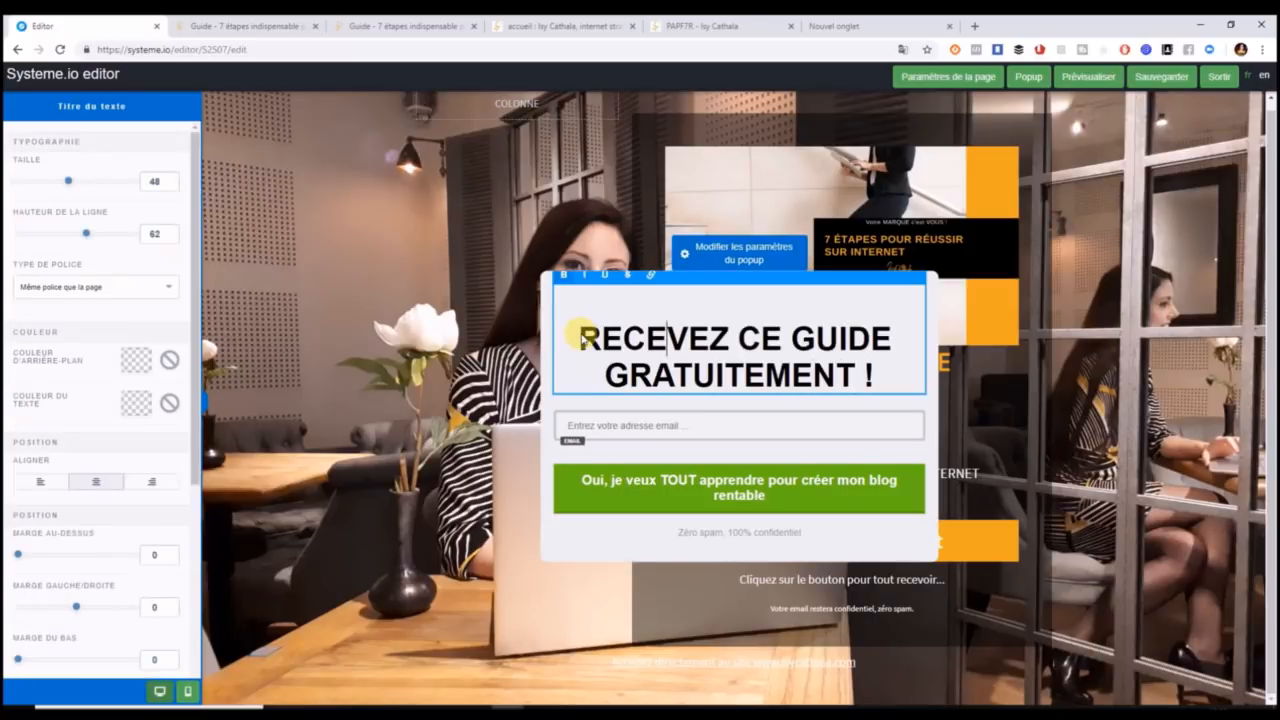
key(BackSpace)
text(e)
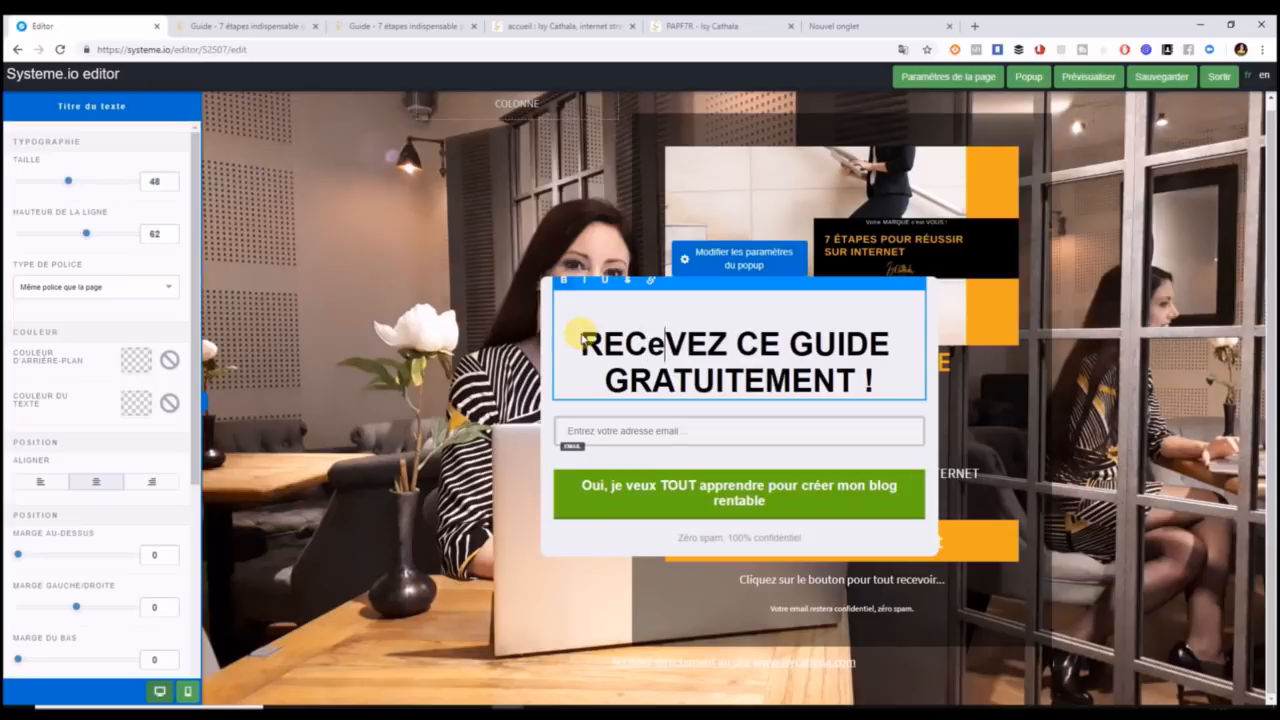
key(BackSpace)
text(E)
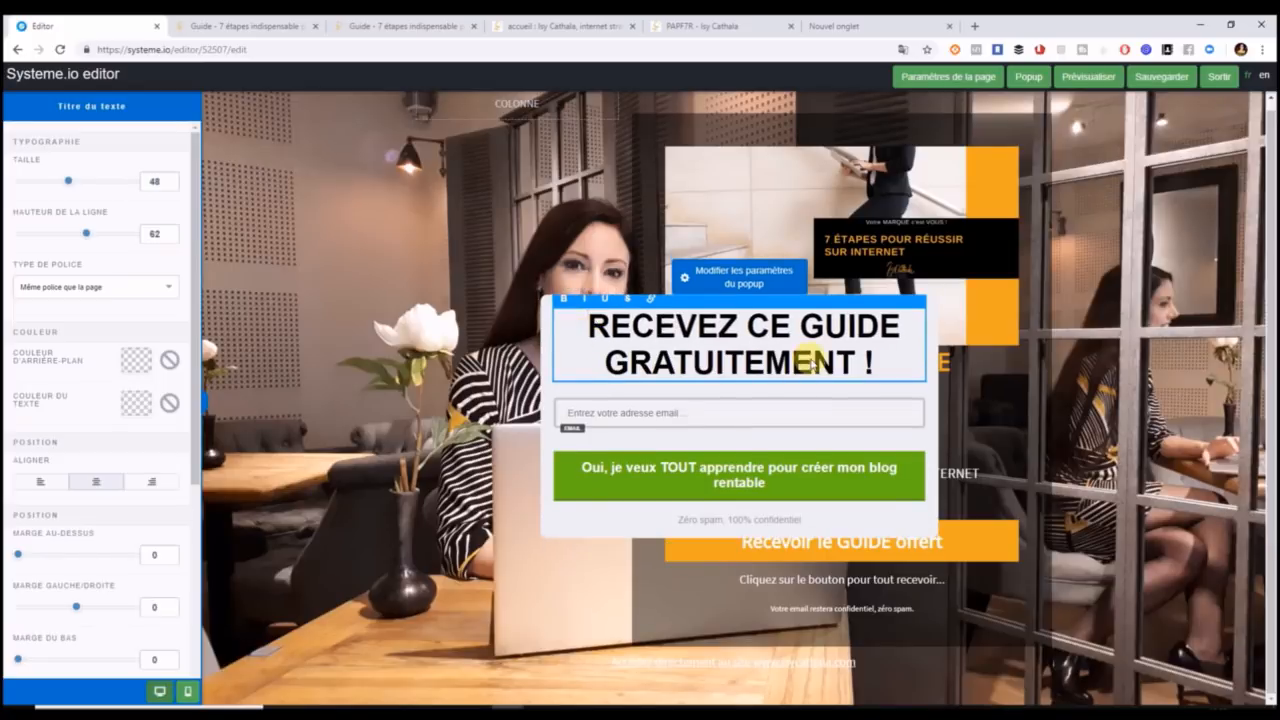
click(738, 410)
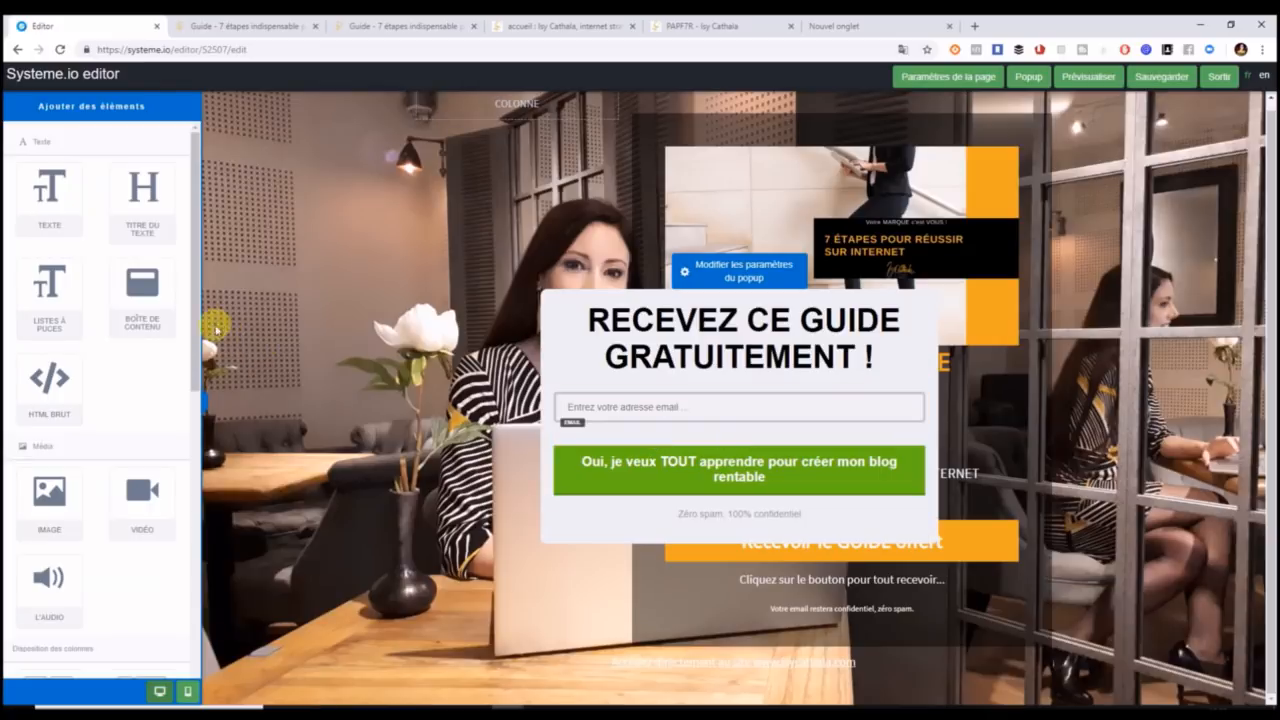
drag(194, 314, 203, 537)
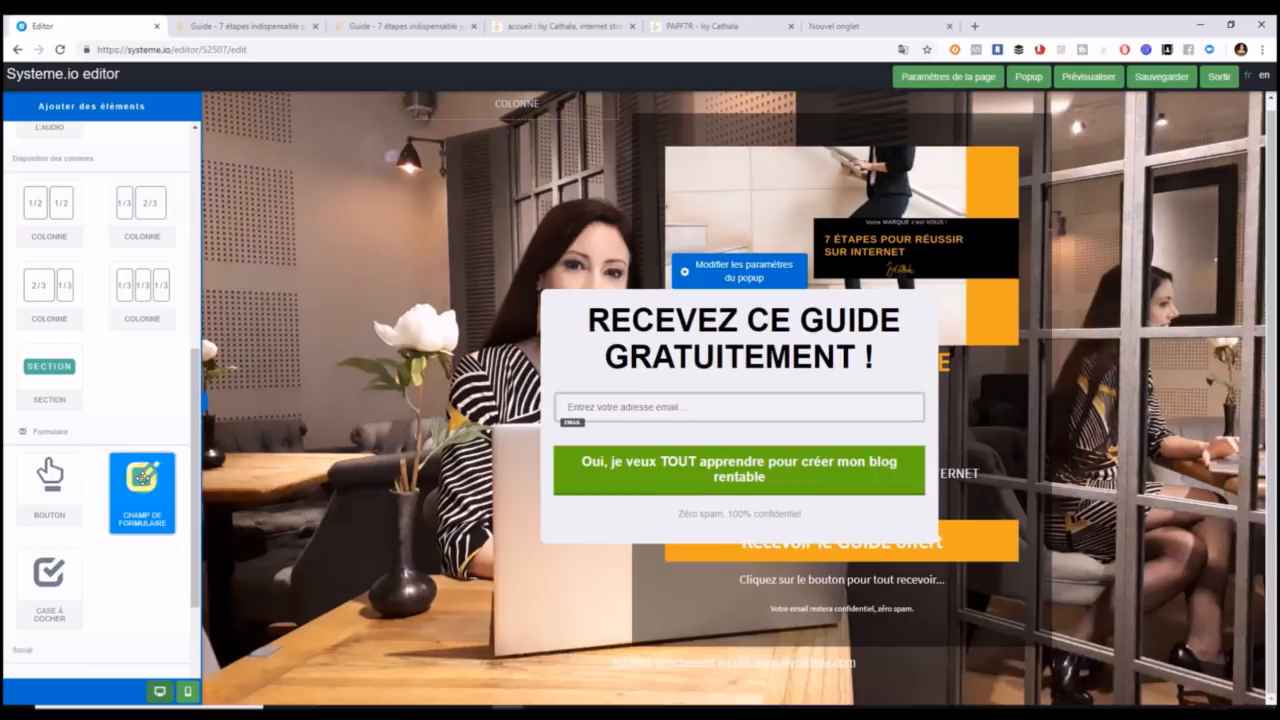
click(143, 478)
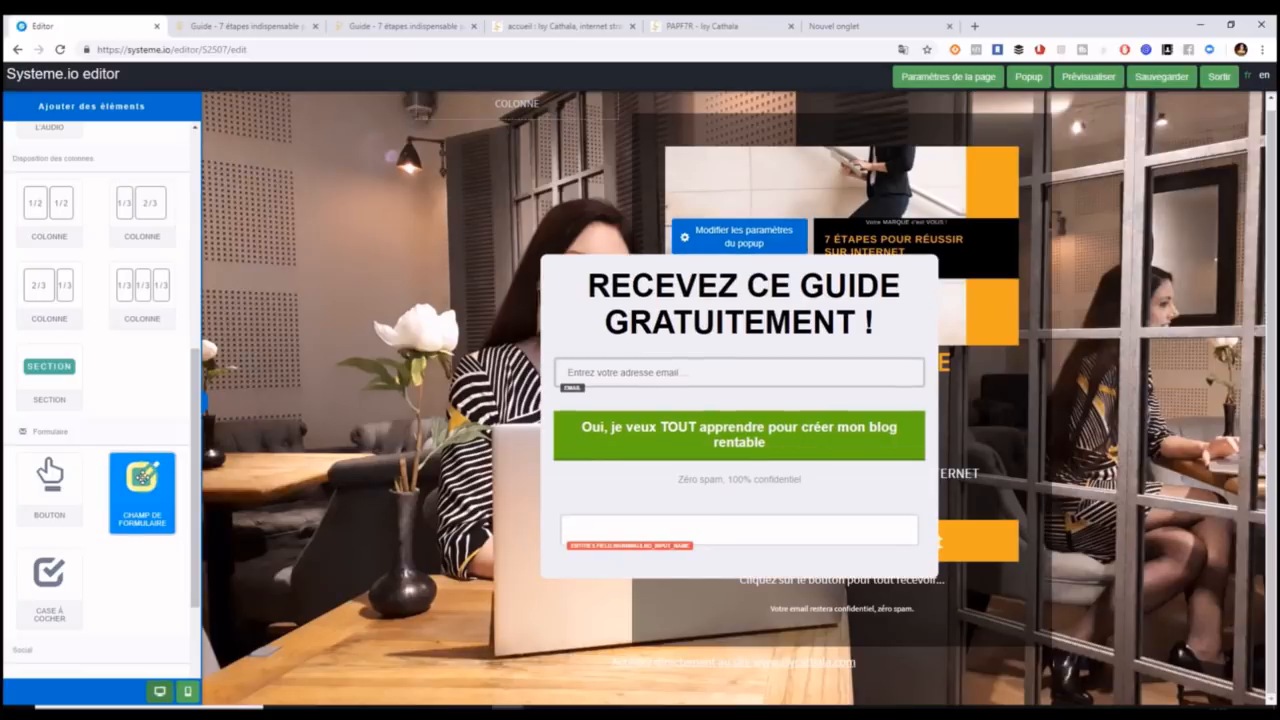
mouse_move(771, 529)
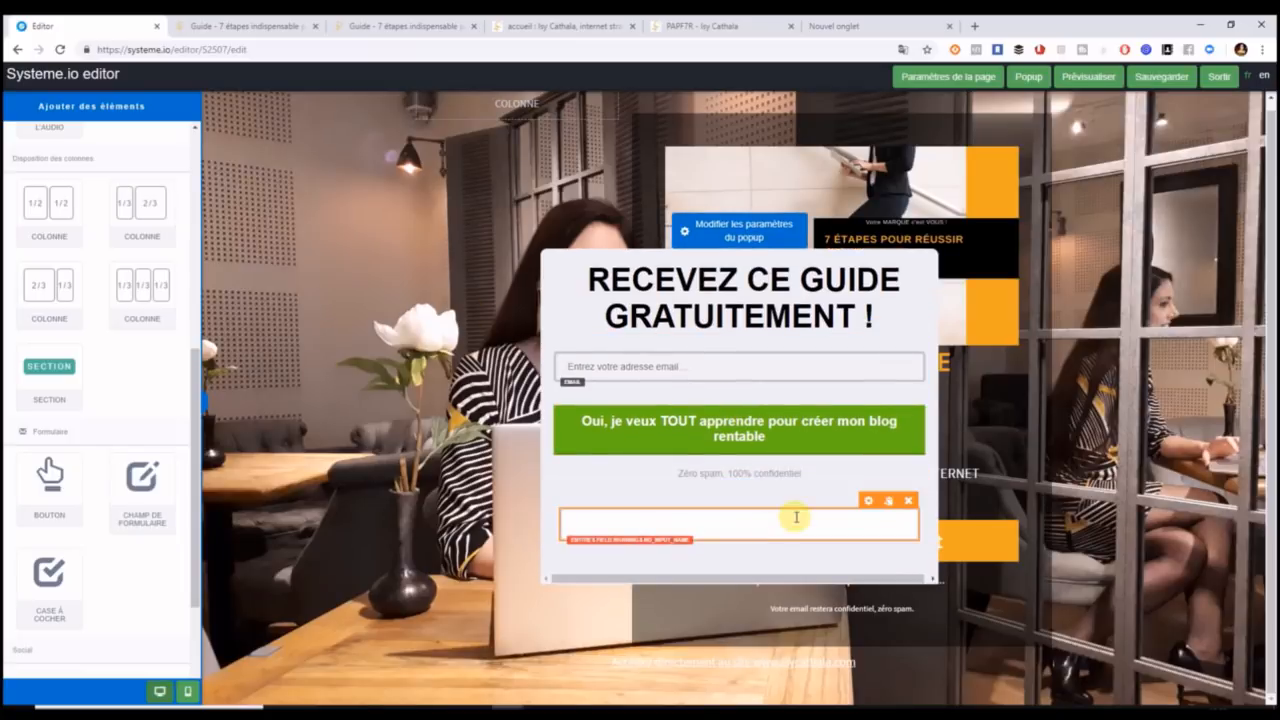
drag(869, 506, 846, 347)
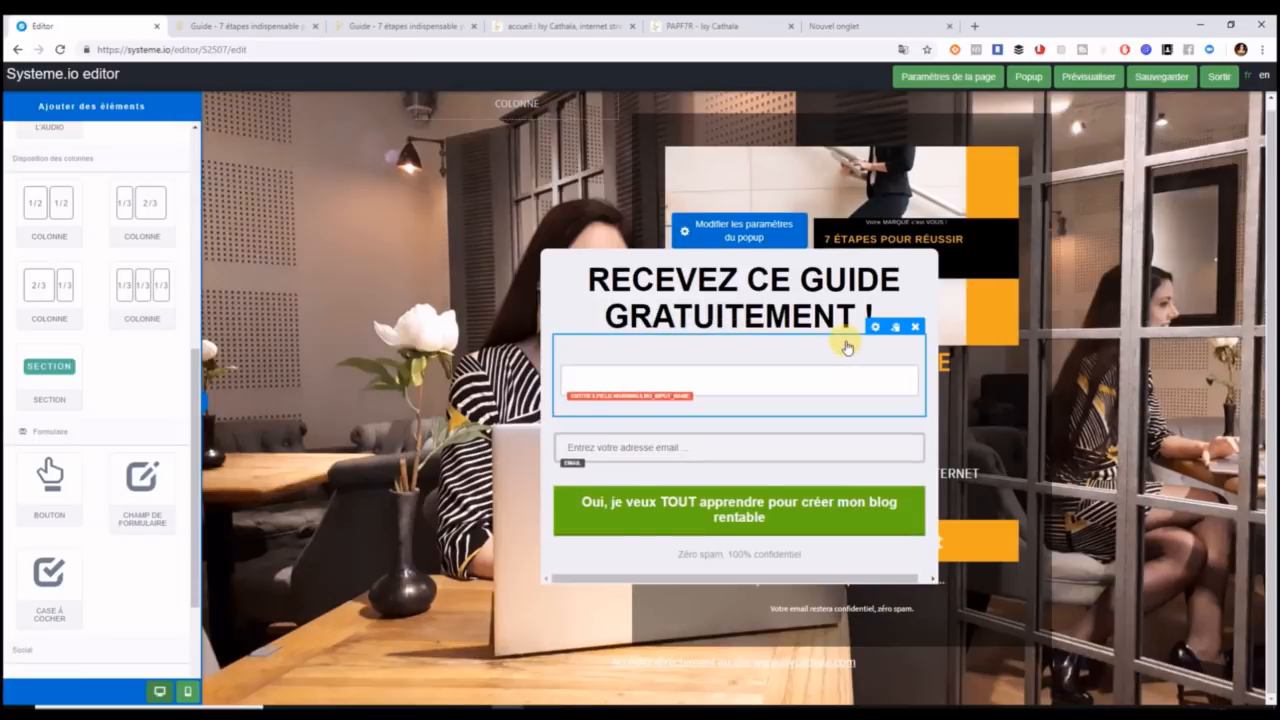
click(994, 472)
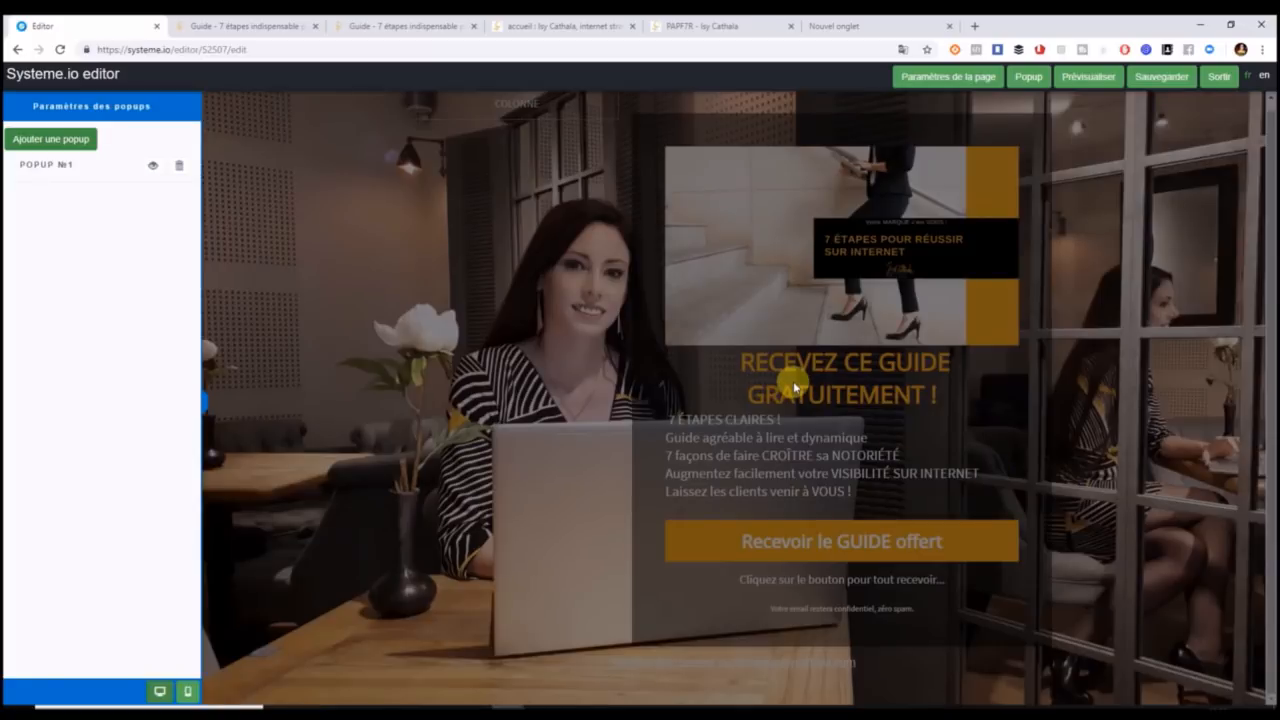
click(153, 165)
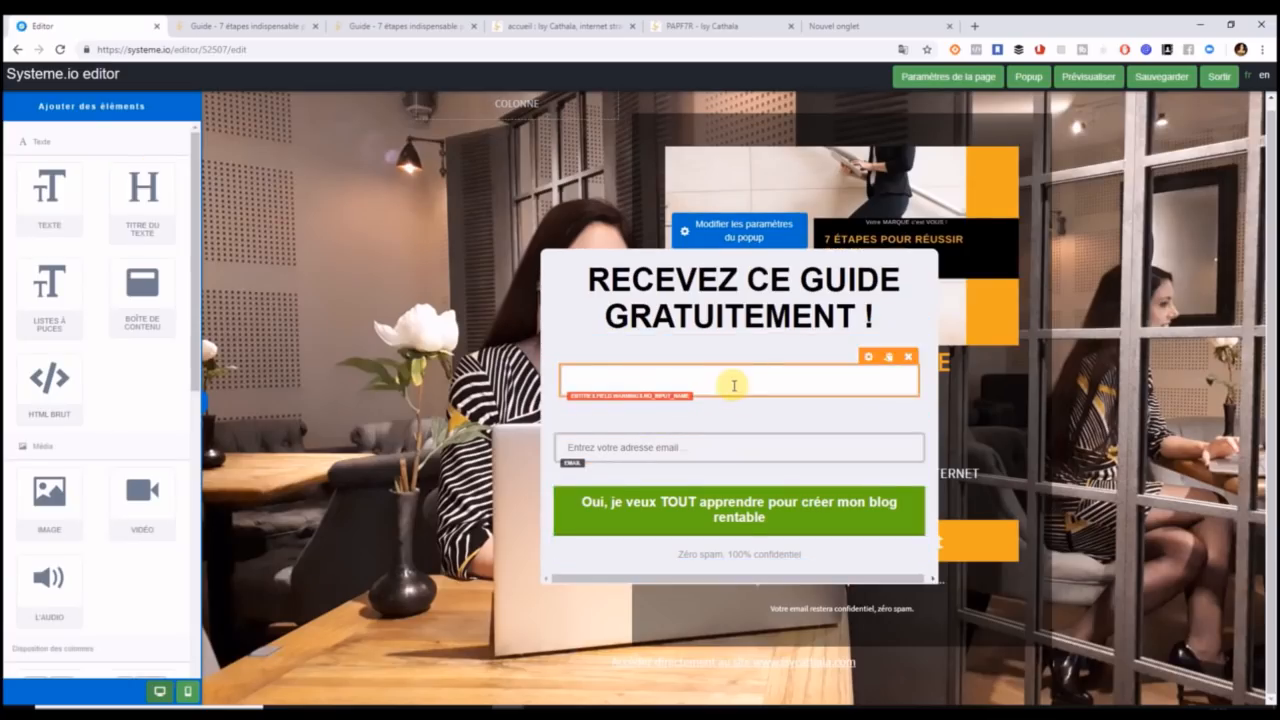
click(732, 386)
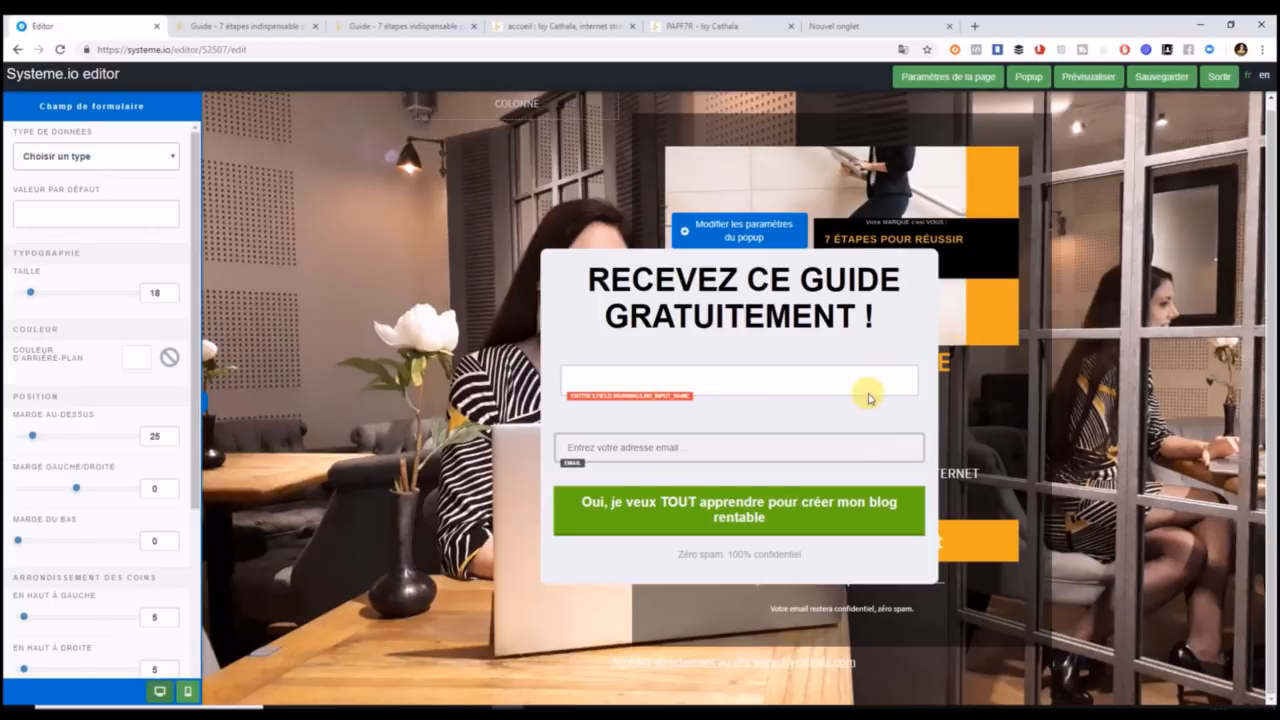
click(838, 412)
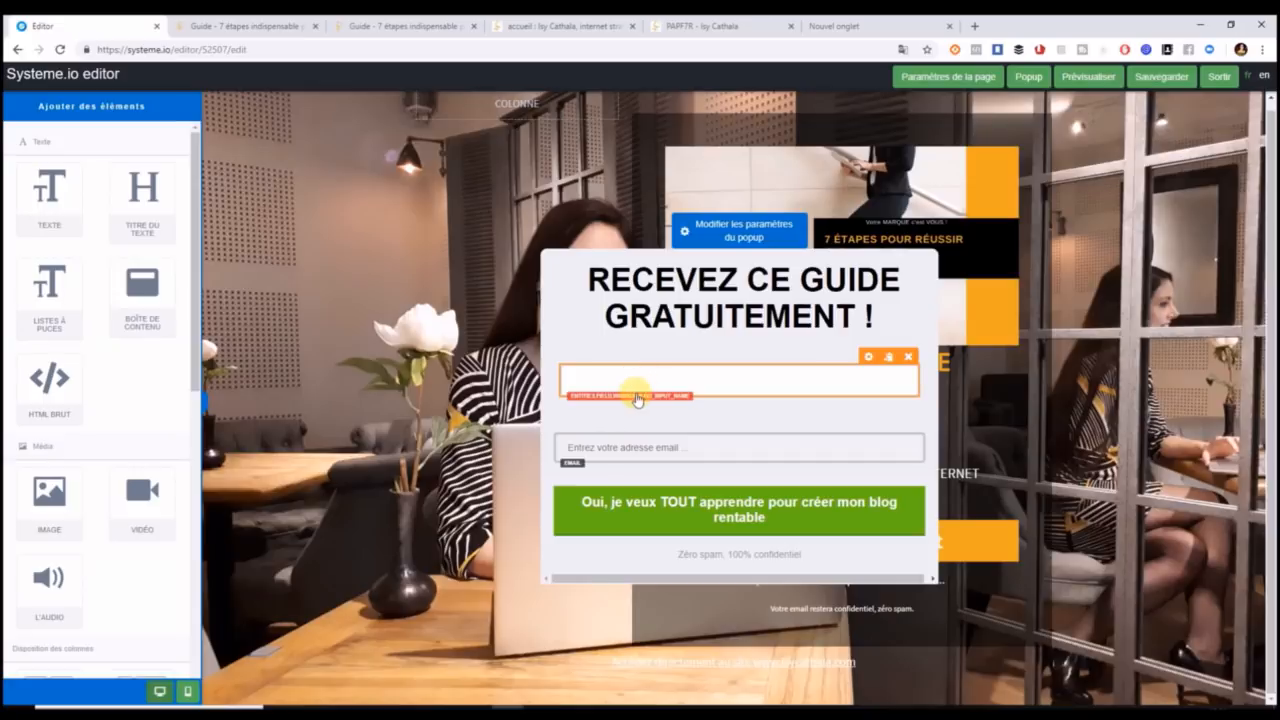
click(869, 360)
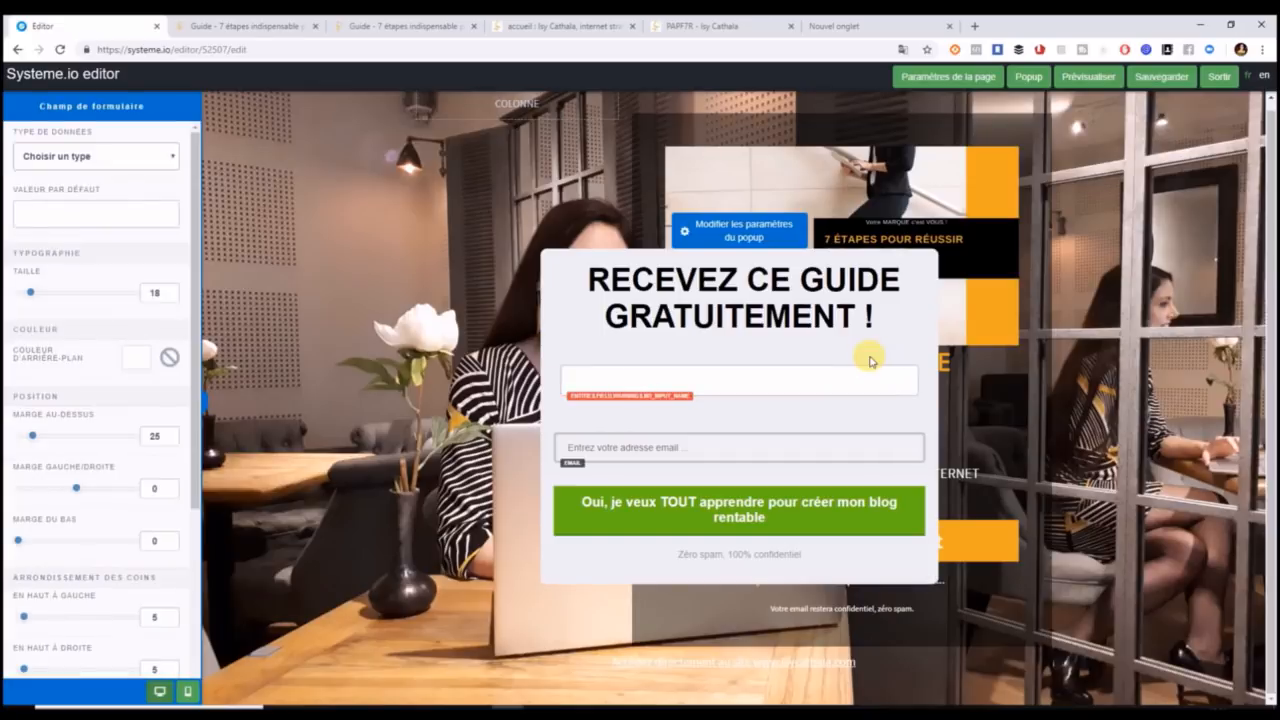
click(118, 157)
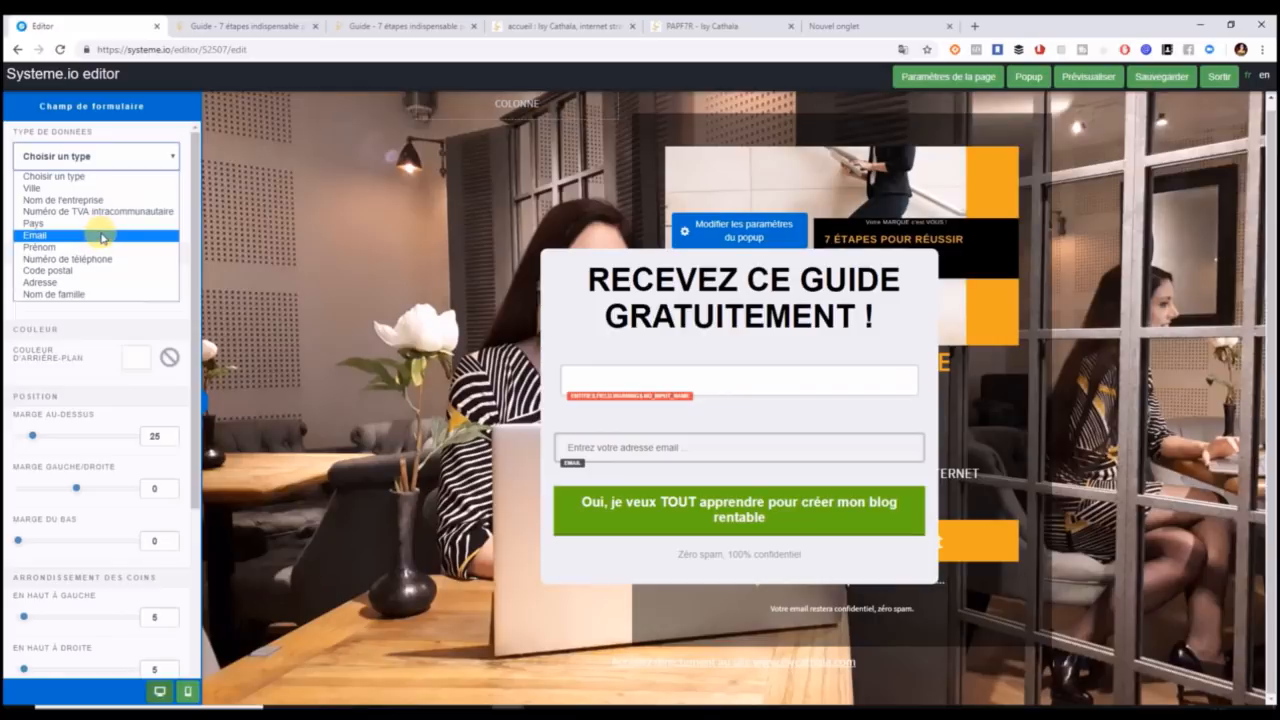
click(100, 247)
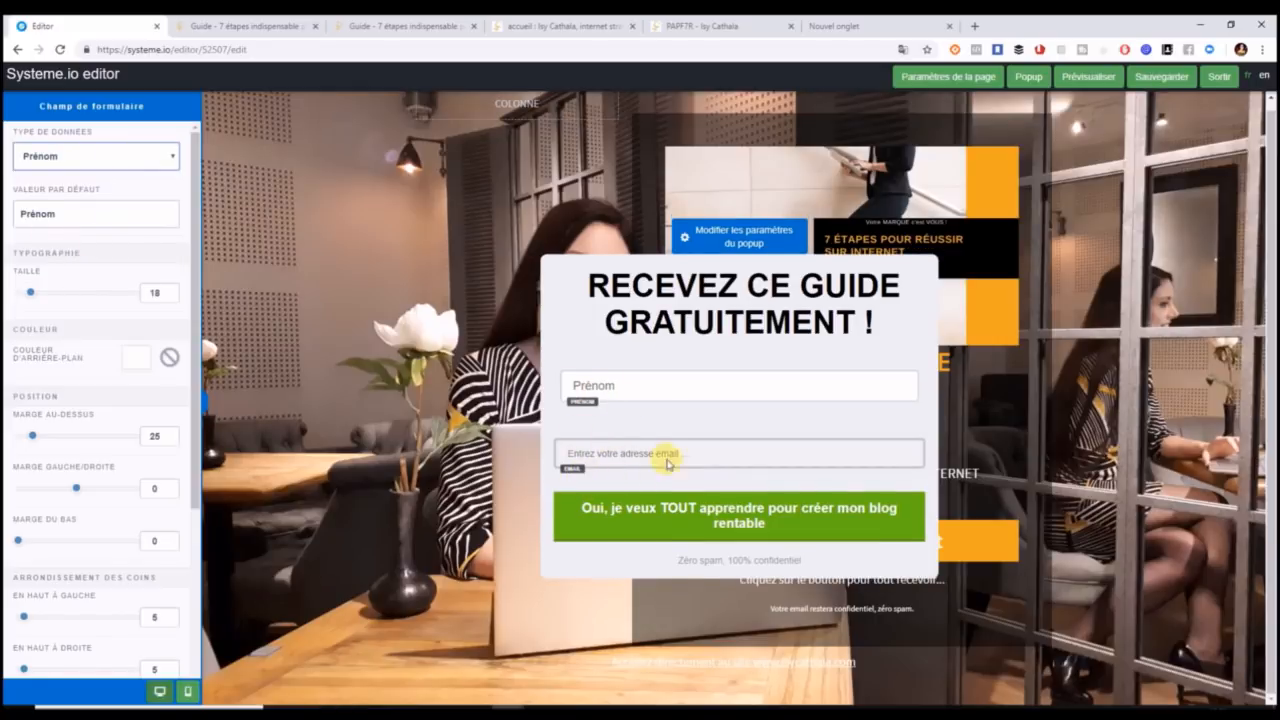
click(613, 394)
click(577, 378)
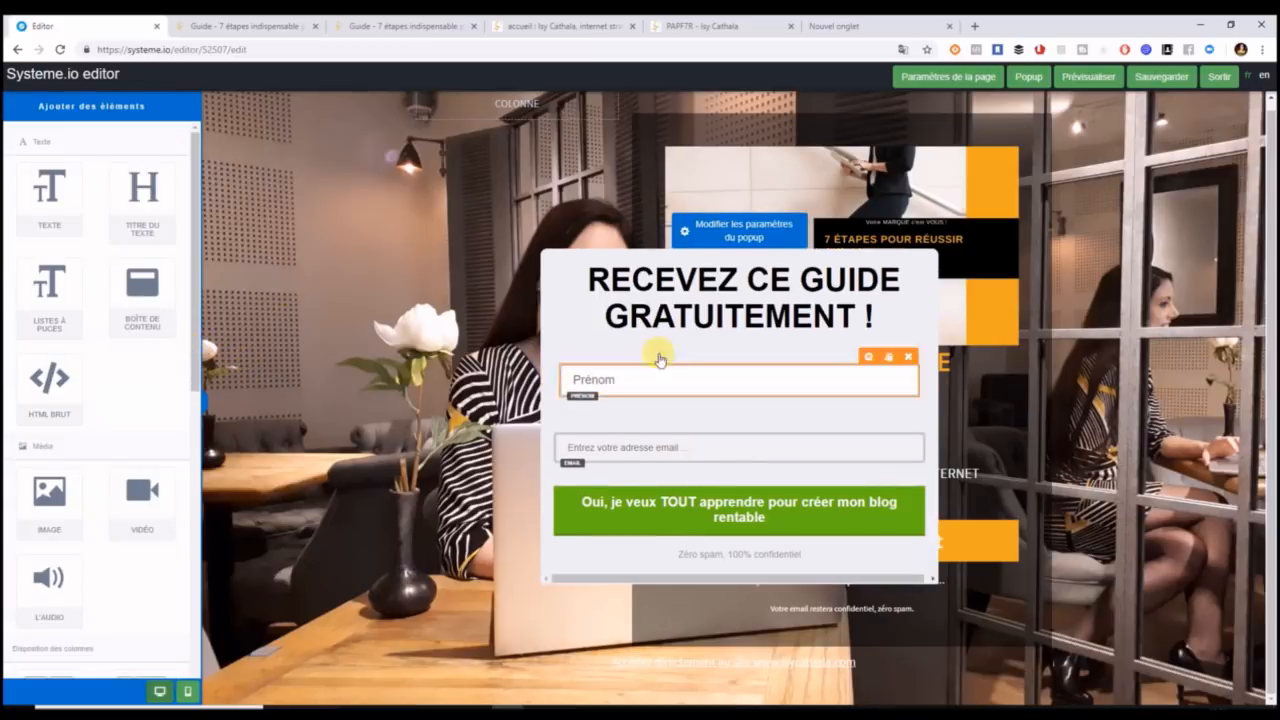
click(868, 360)
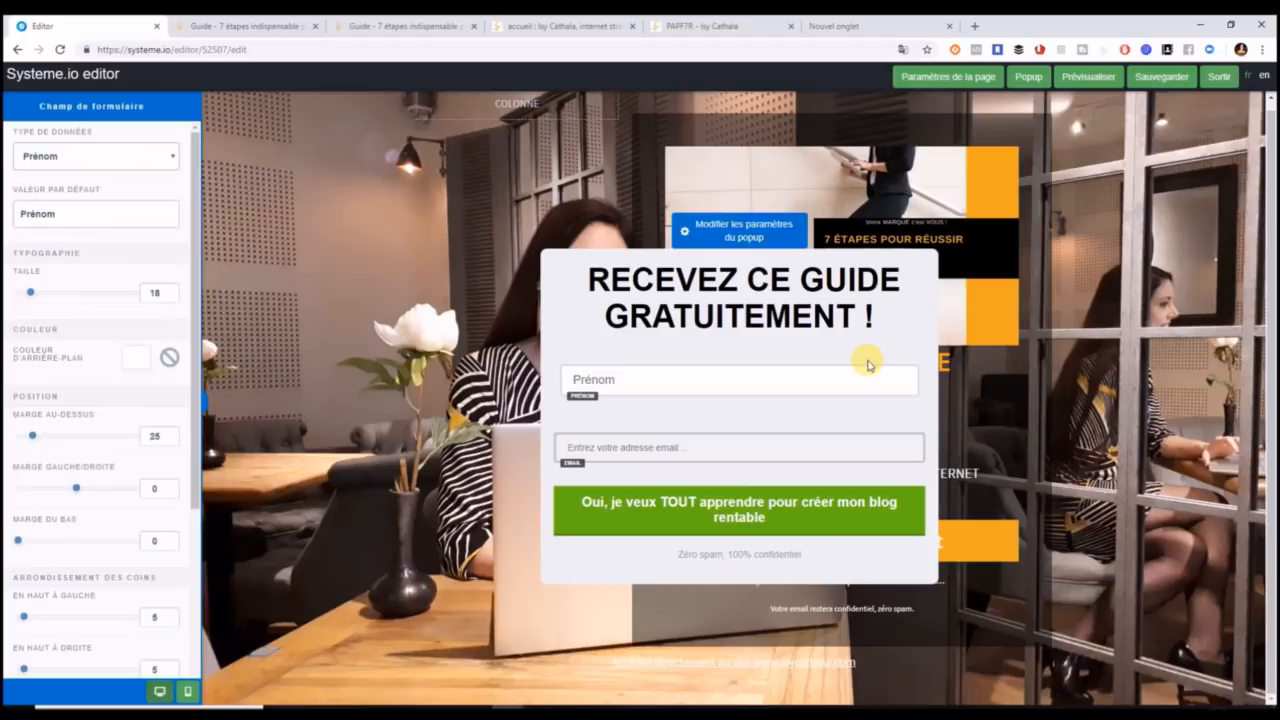
click(849, 377)
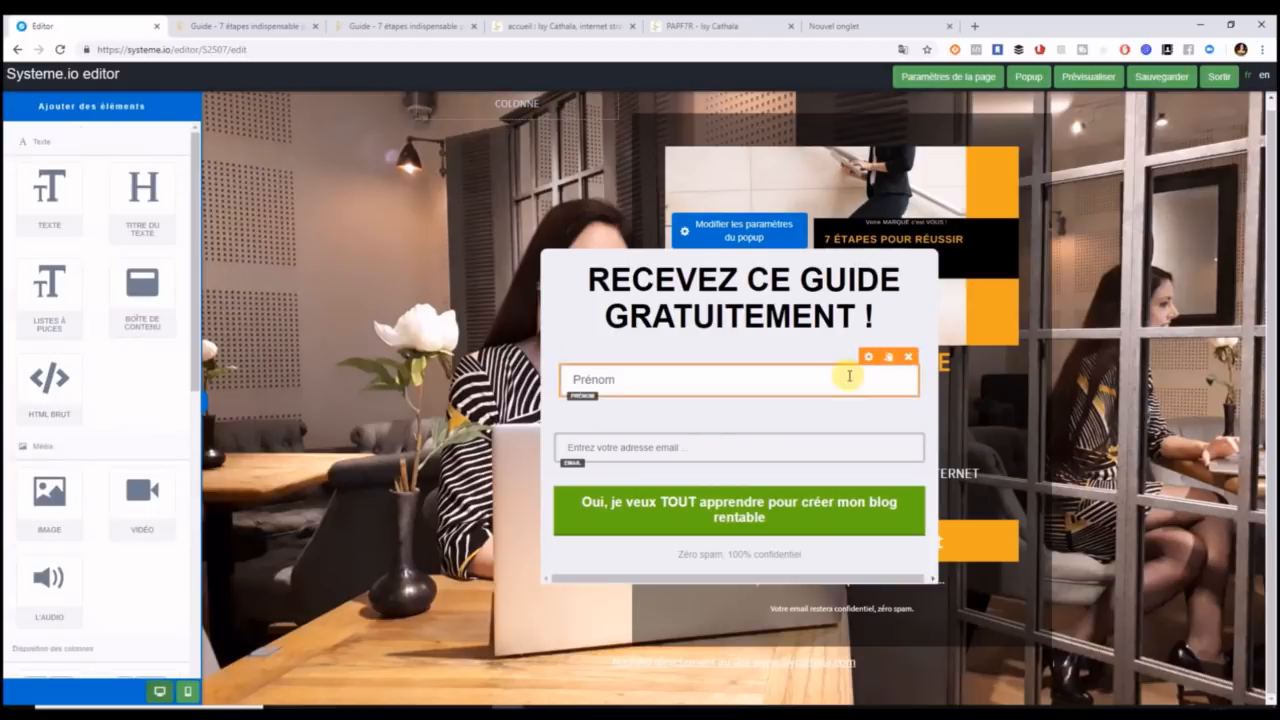
drag(866, 366, 852, 432)
Add an Email-type form field under Prénom and delete the old email field.
click(726, 440)
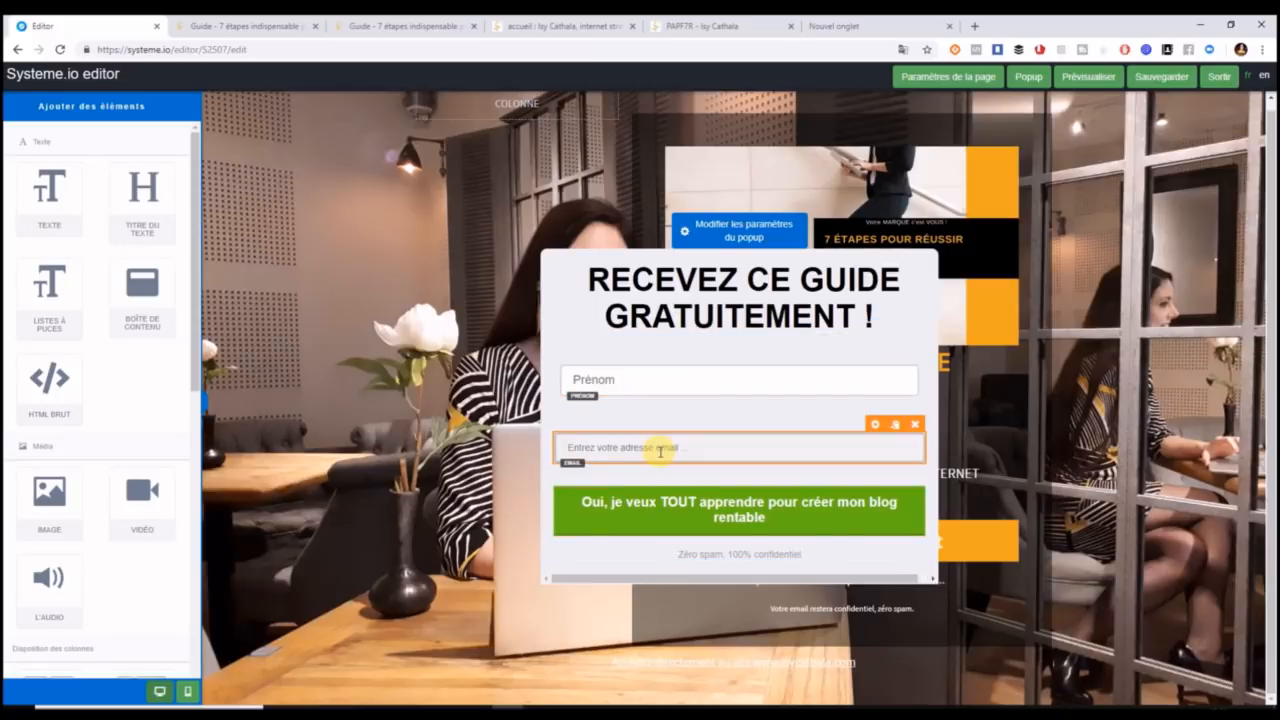
drag(196, 325, 197, 533)
drag(142, 455, 672, 420)
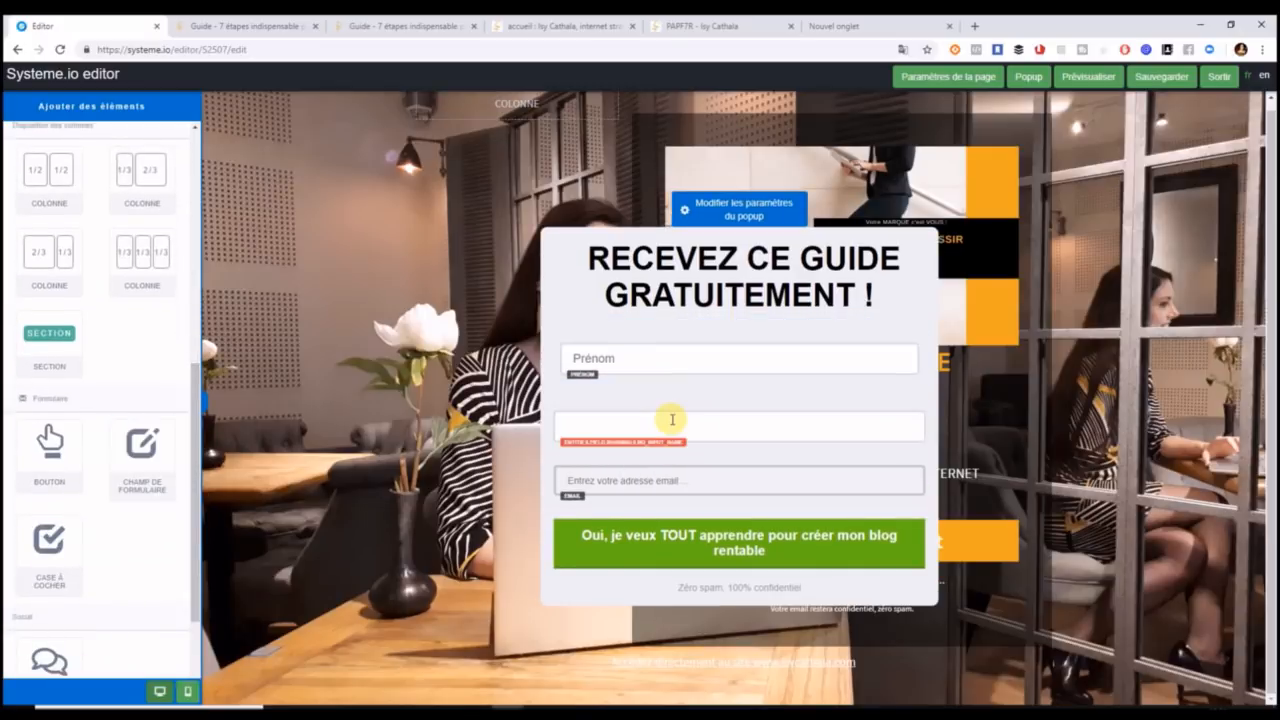
click(875, 399)
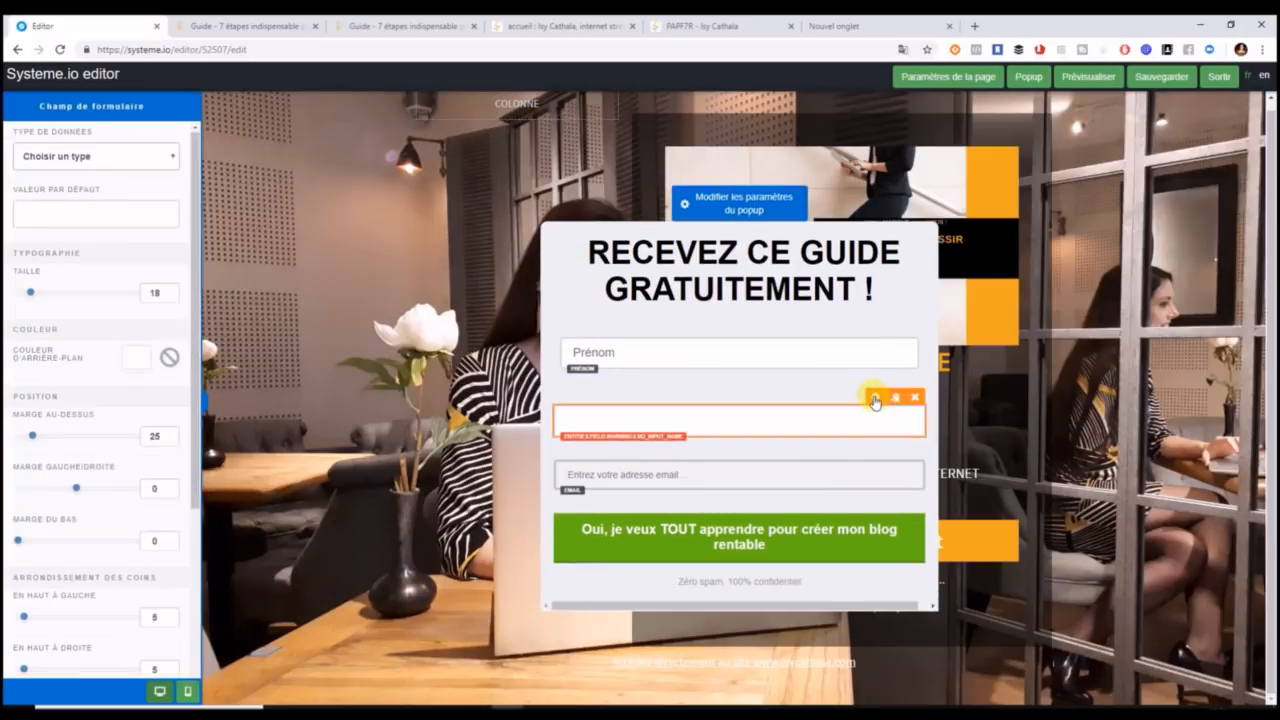
click(160, 150)
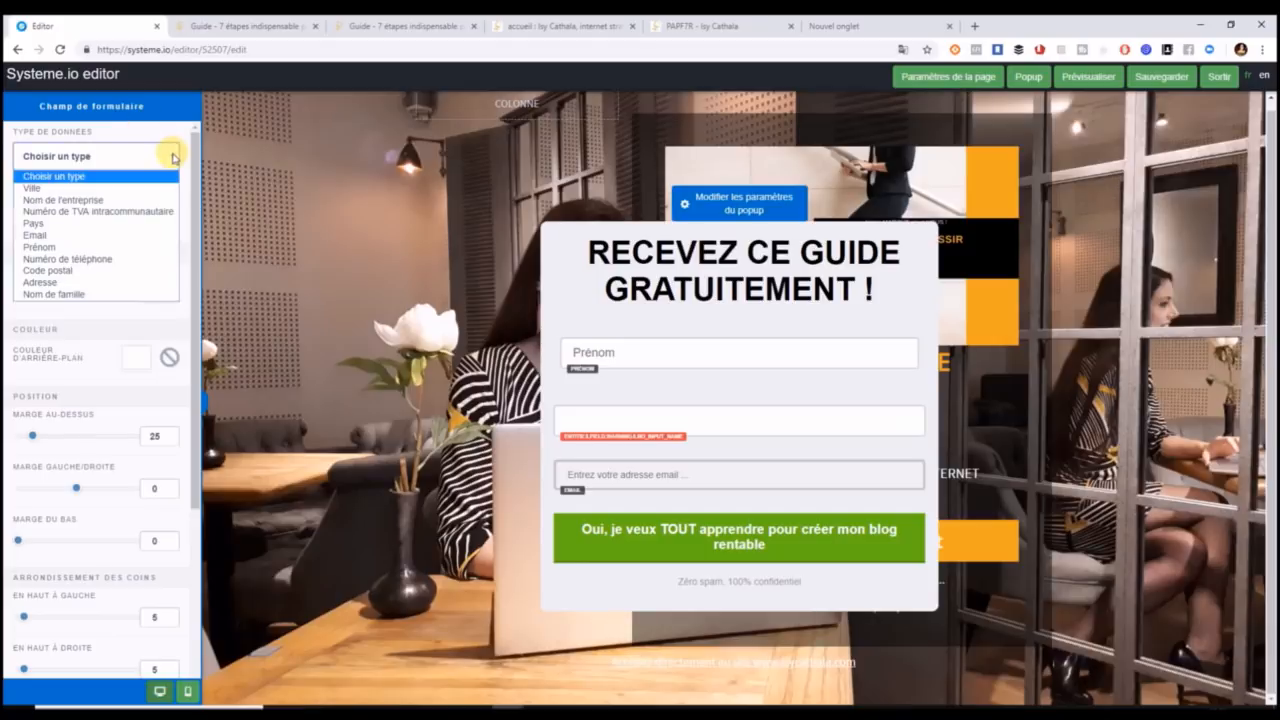
click(145, 235)
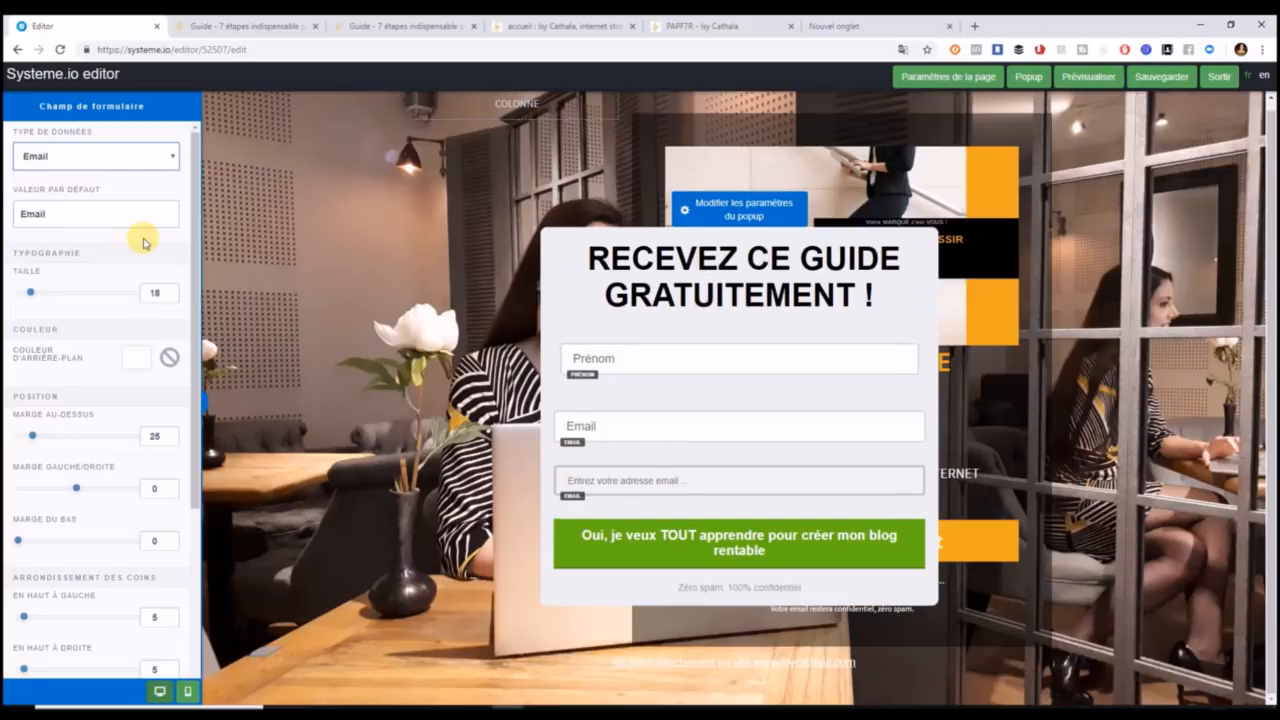
click(890, 484)
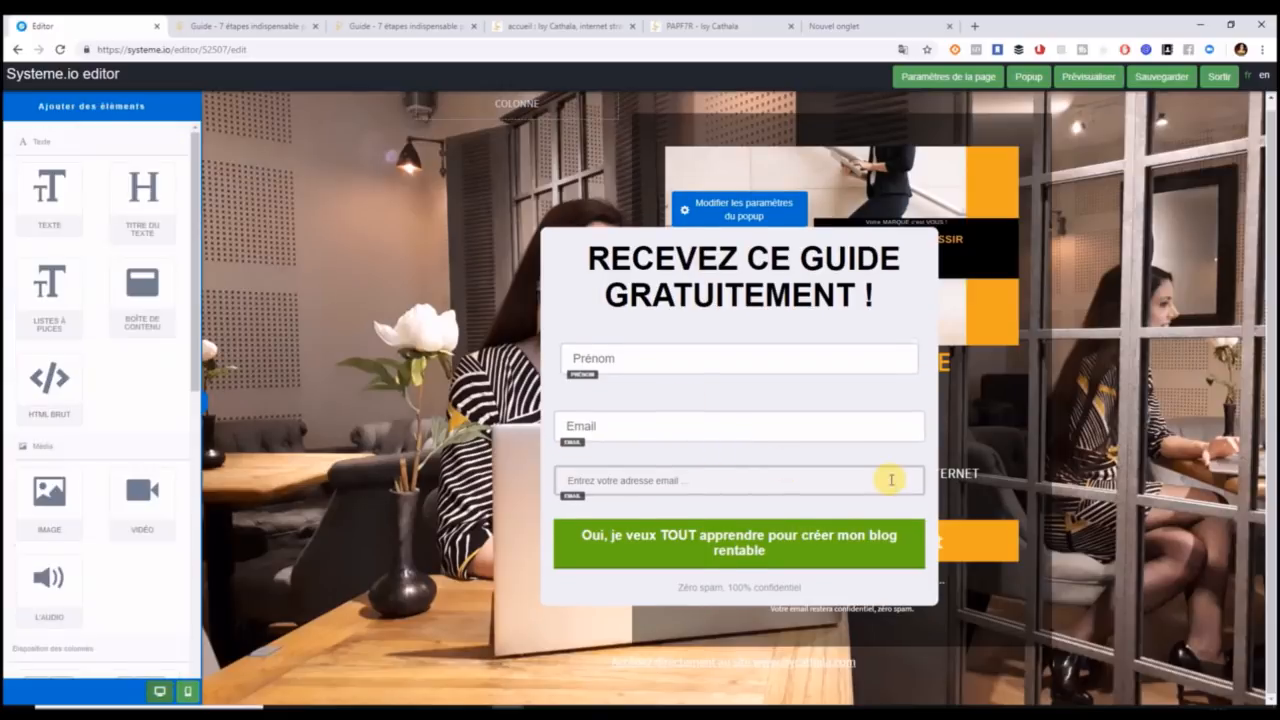
click(915, 455)
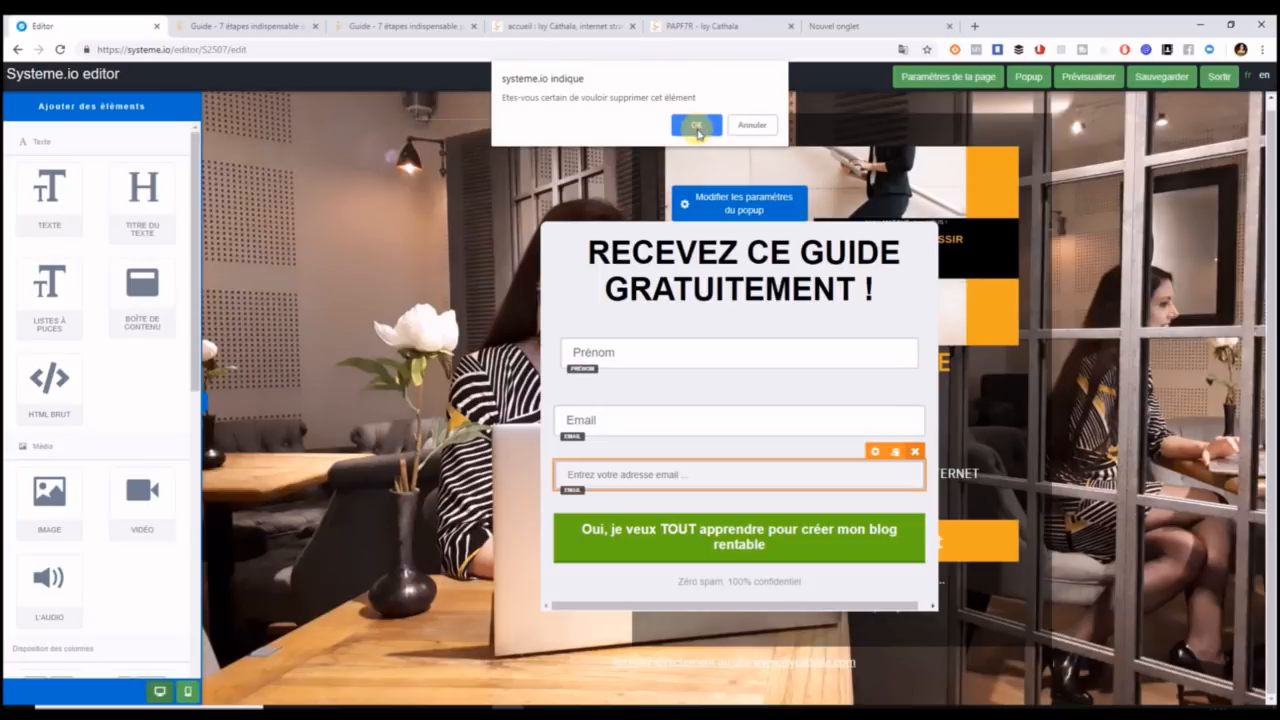
click(695, 124)
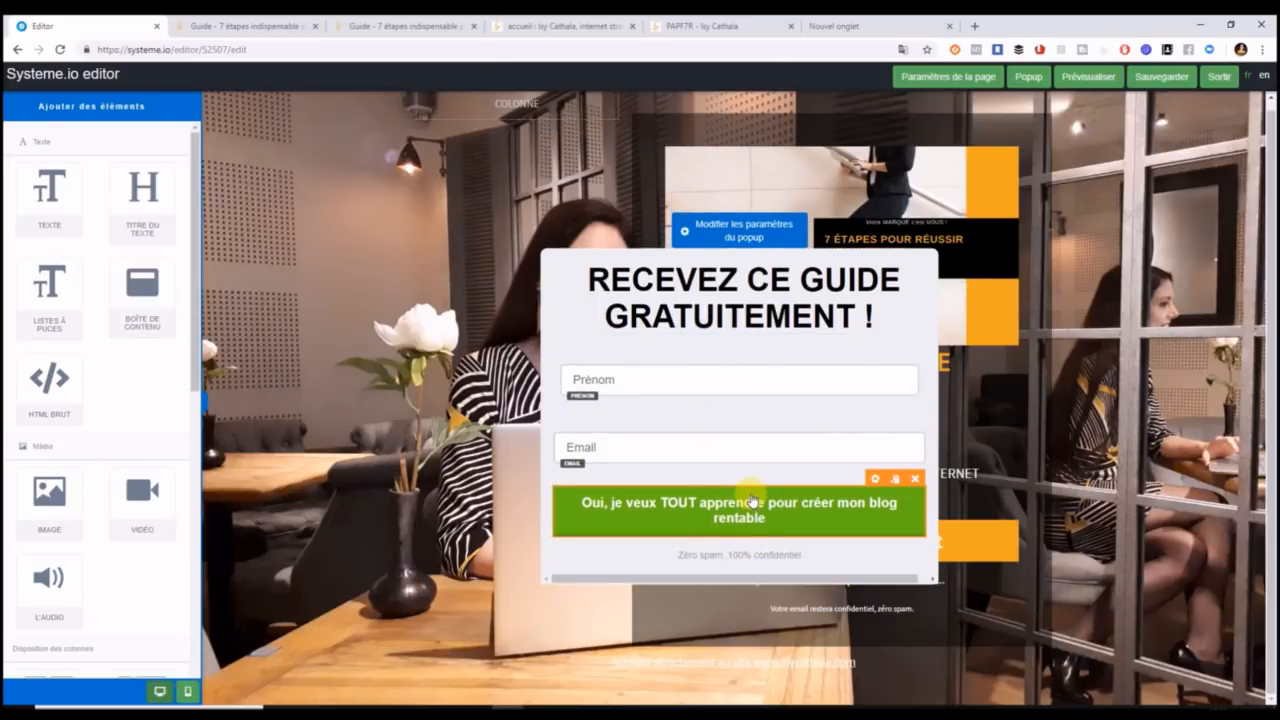
Give the popup's submit button an orange E9A825 background and no border.
click(896, 516)
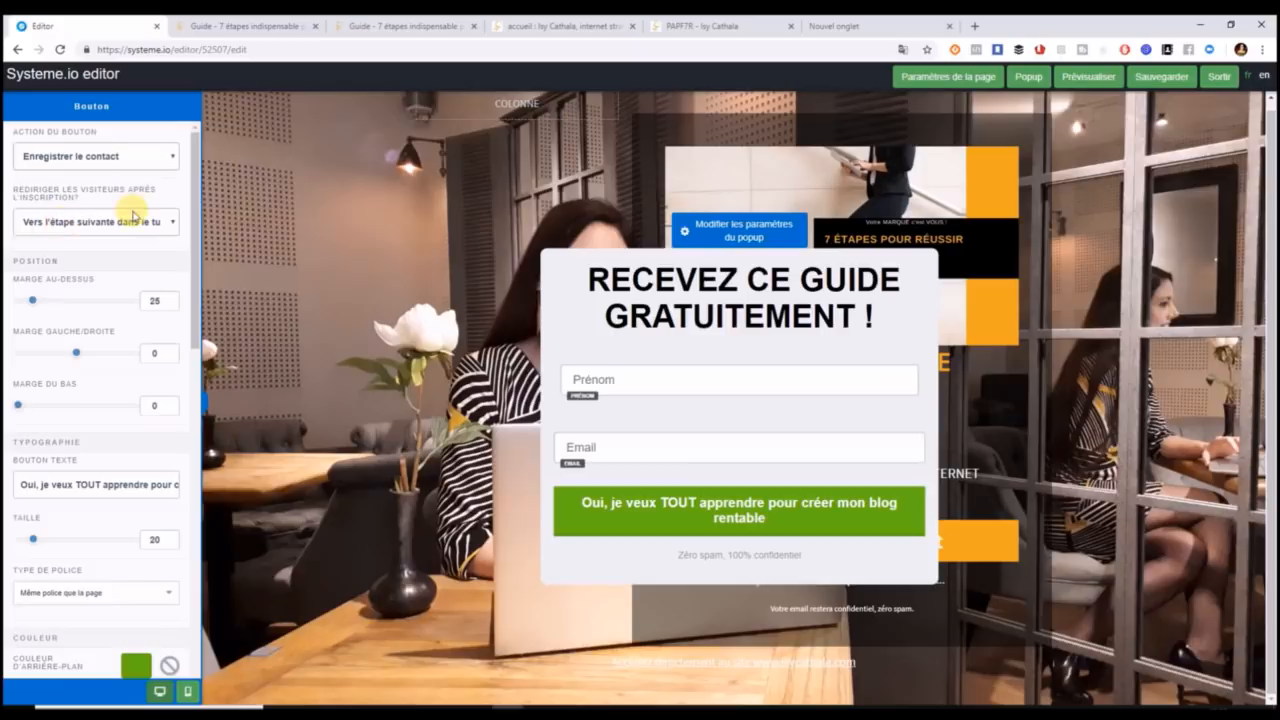
scroll(195, 280, down, 1)
scroll(197, 303, down, 3)
click(140, 446)
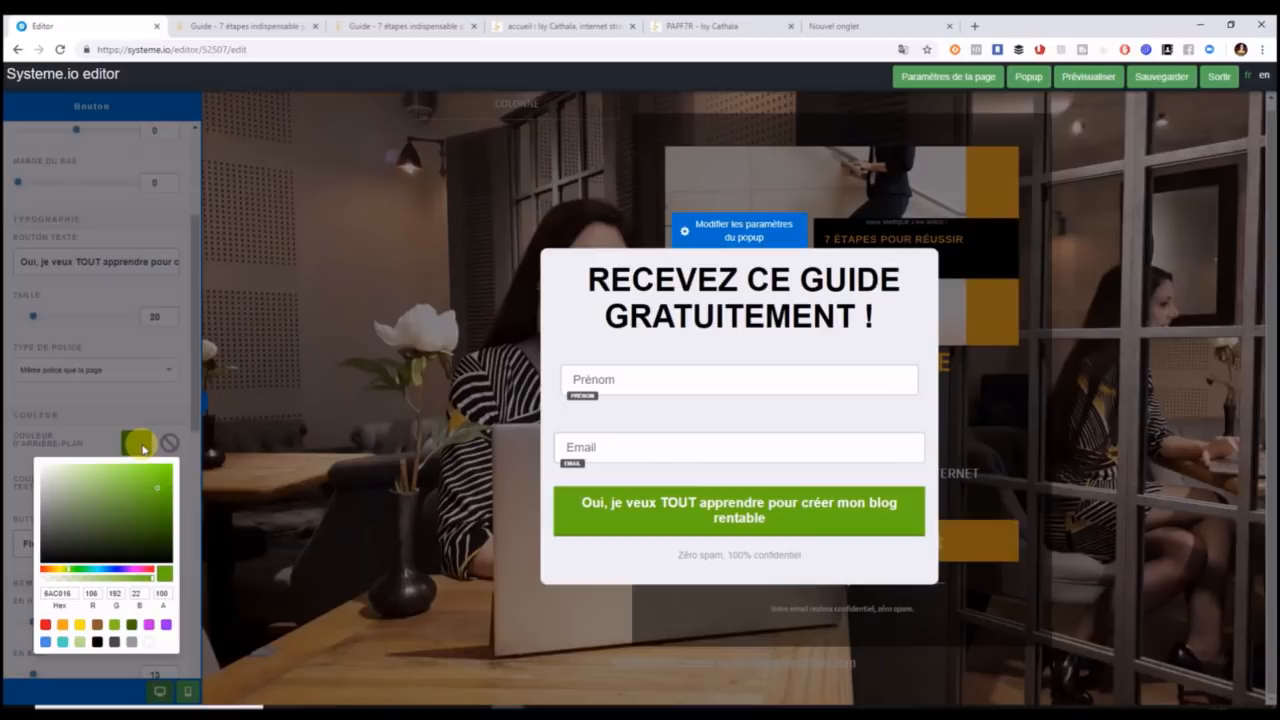
drag(72, 594, 12, 596)
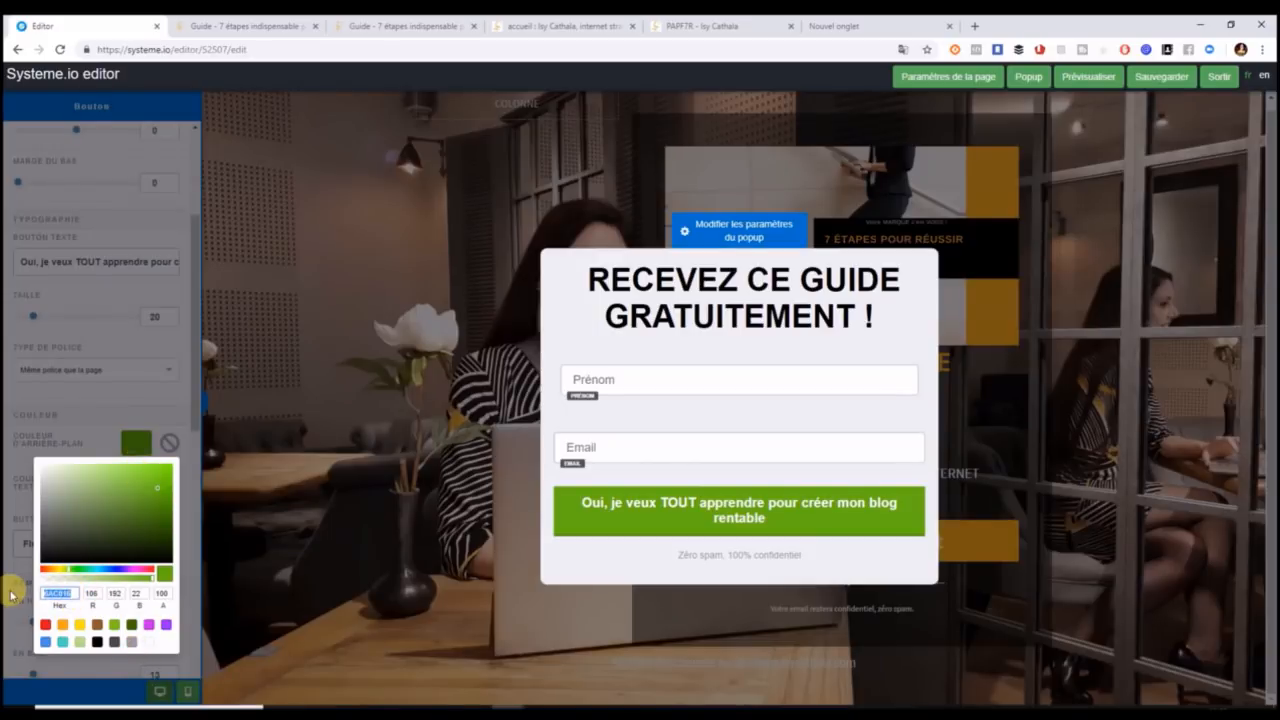
text(E9A825)
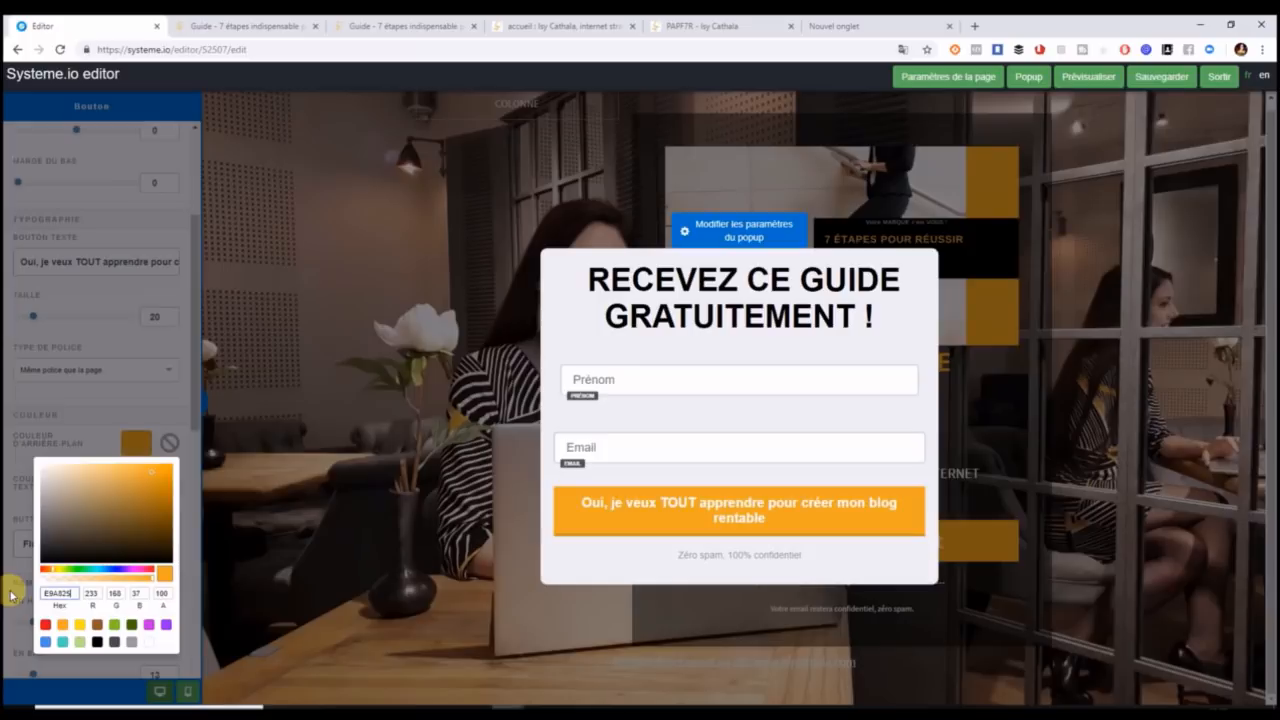
click(190, 553)
drag(196, 423, 191, 617)
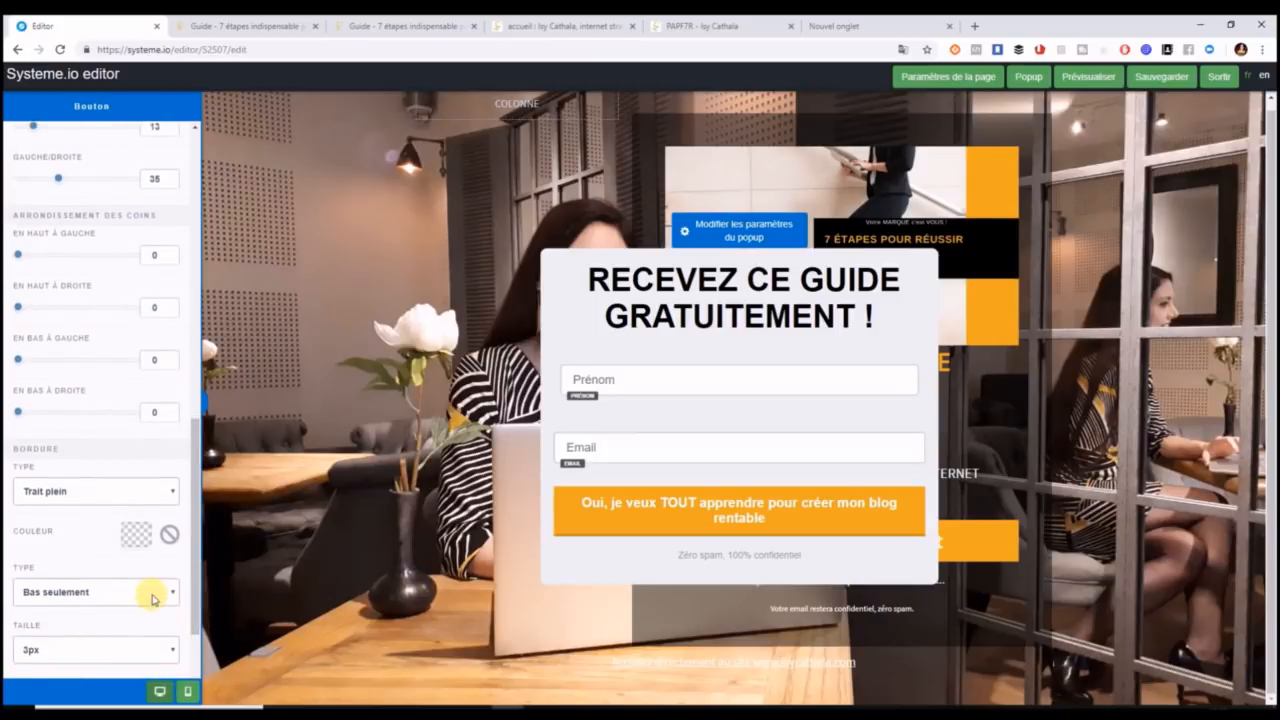
click(171, 495)
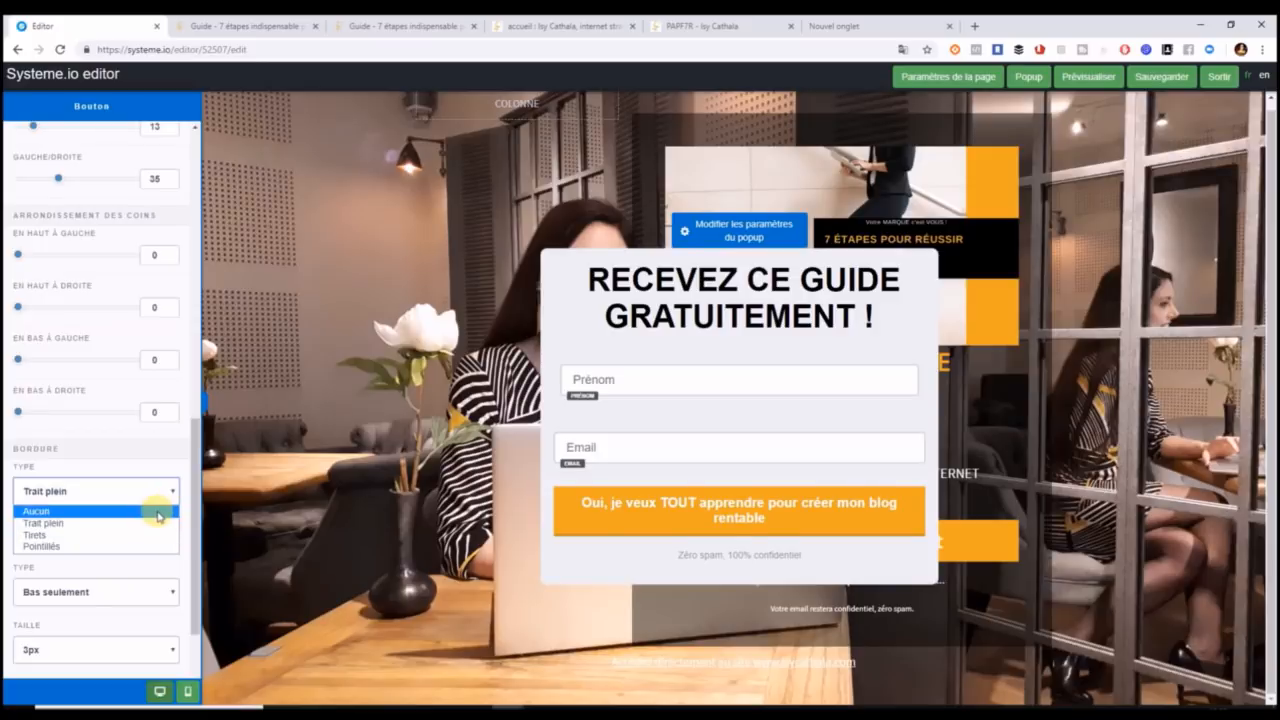
click(158, 512)
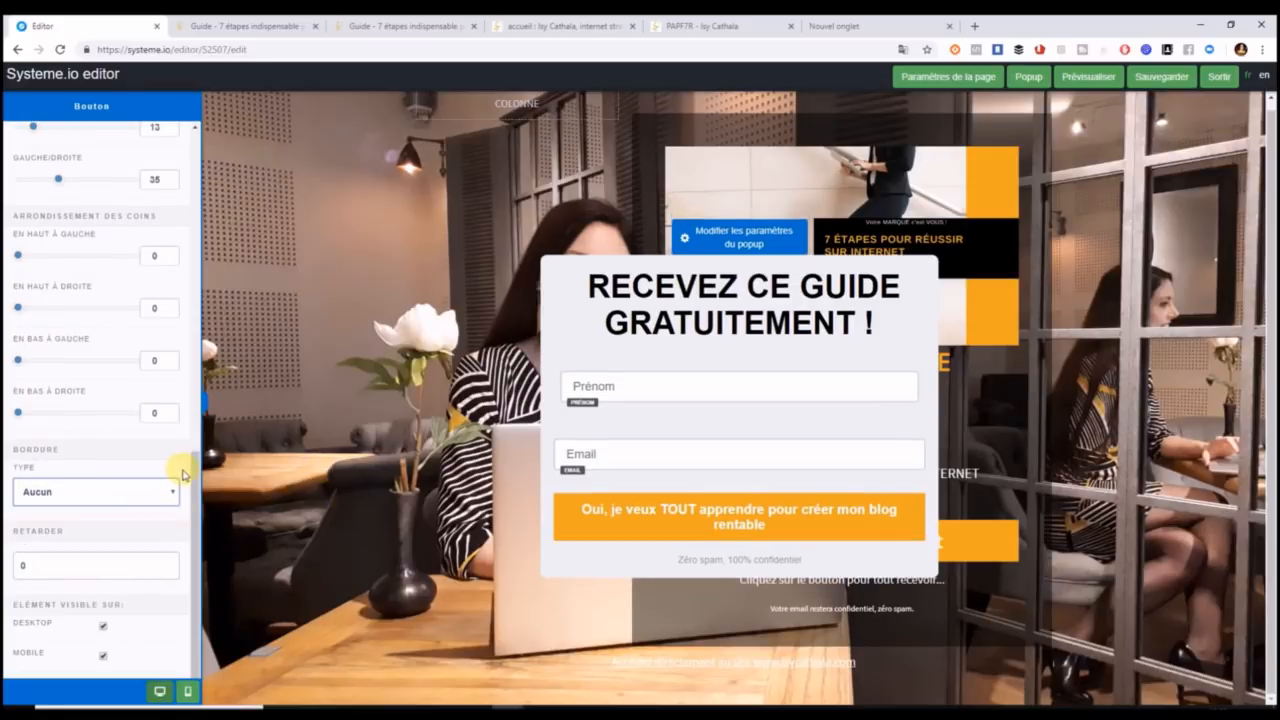
Change the button label to 'Oui, je le veux !'.
drag(194, 480, 196, 410)
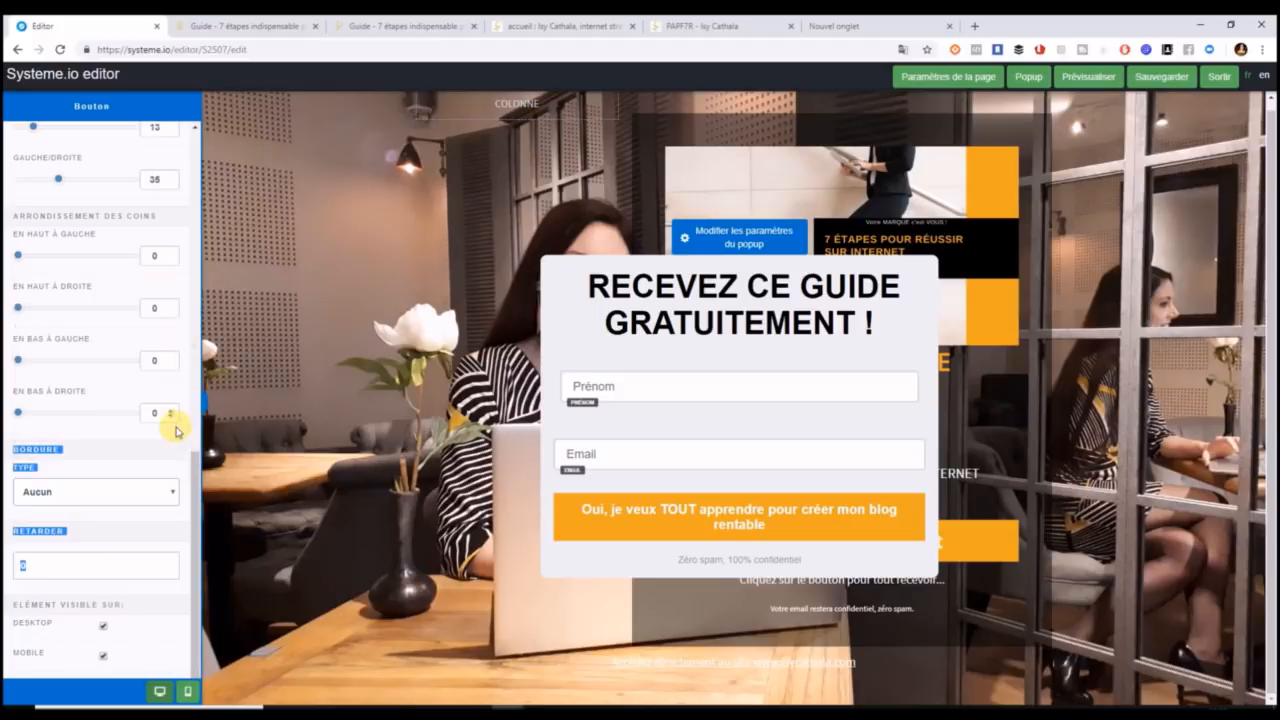
drag(189, 486, 209, 277)
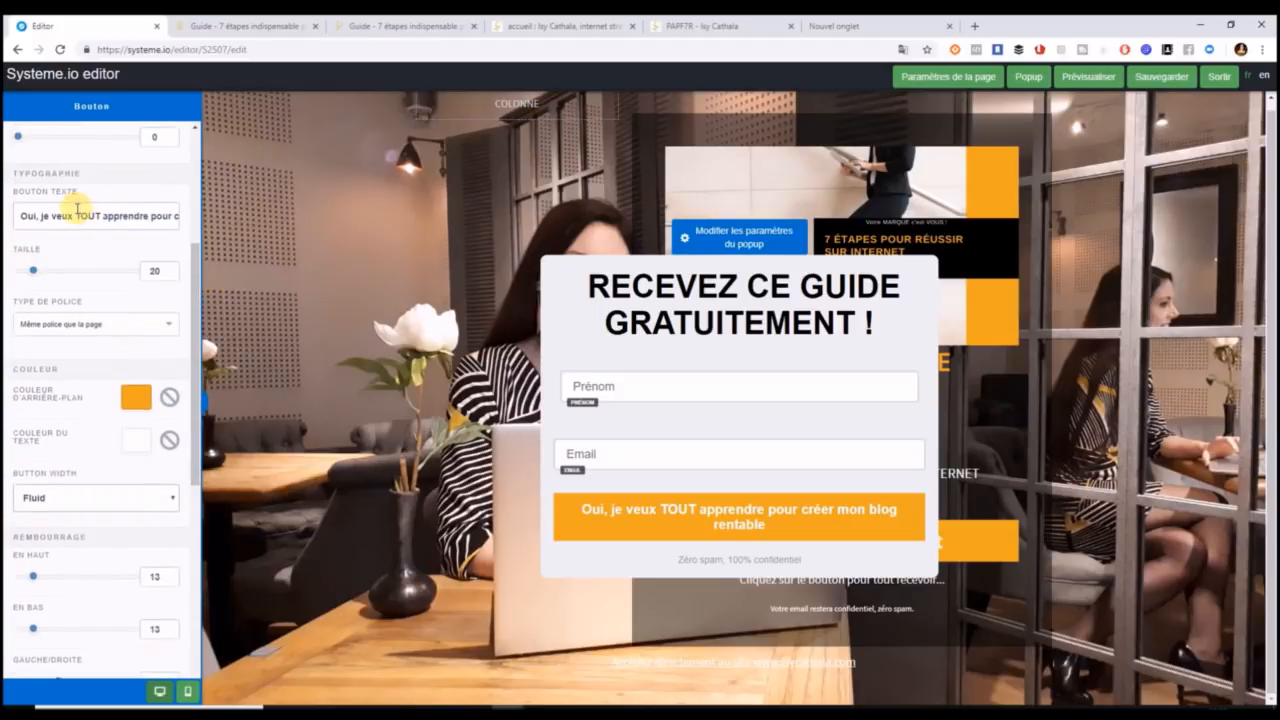
drag(77, 213, 259, 236)
key(BackSpace)
key(BackSpace)
key(BackSpace)
key(BackSpace)
key(BackSpace)
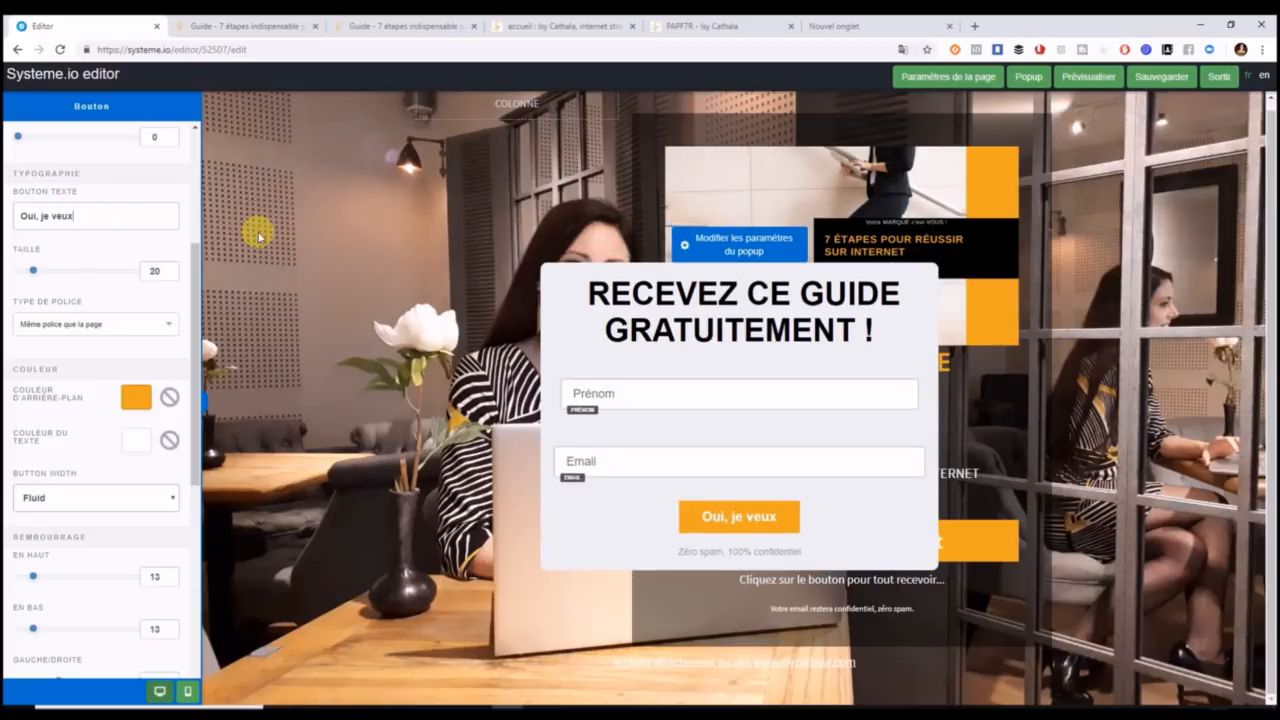
text(LE VE)
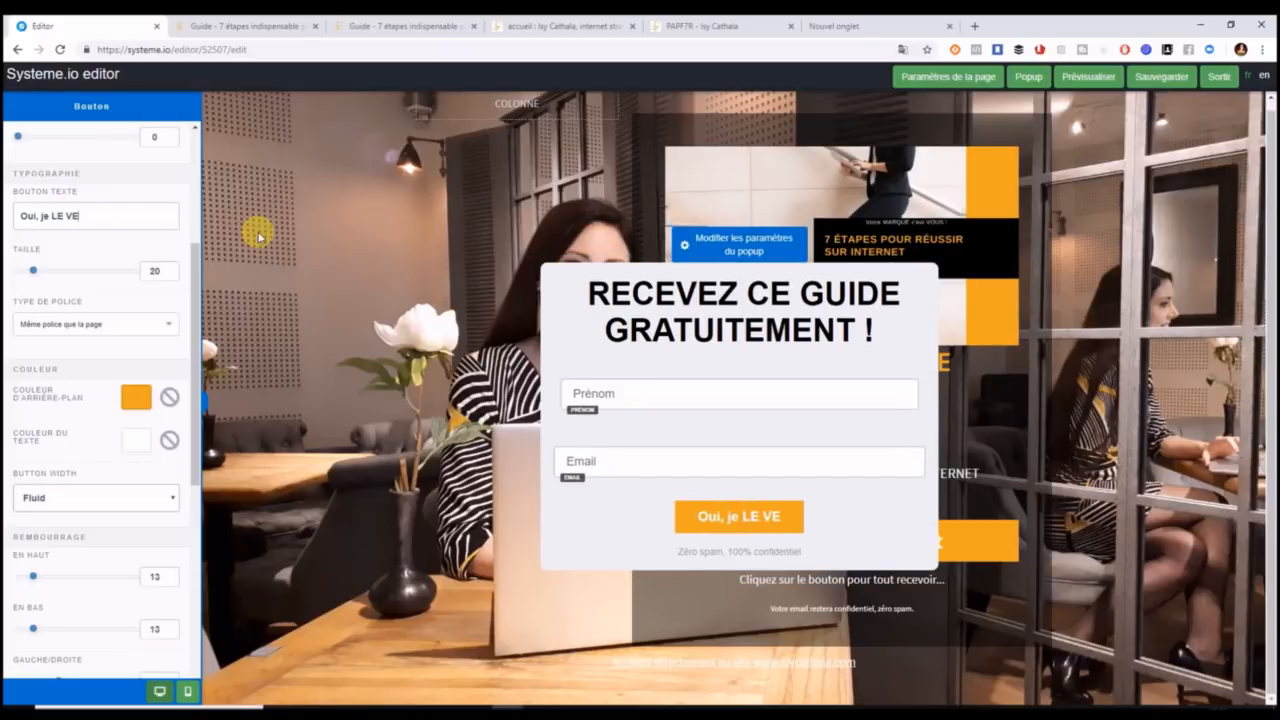
key(BackSpace)
key(BackSpace)
key(BackSpace)
key(BackSpace)
key(BackSpace)
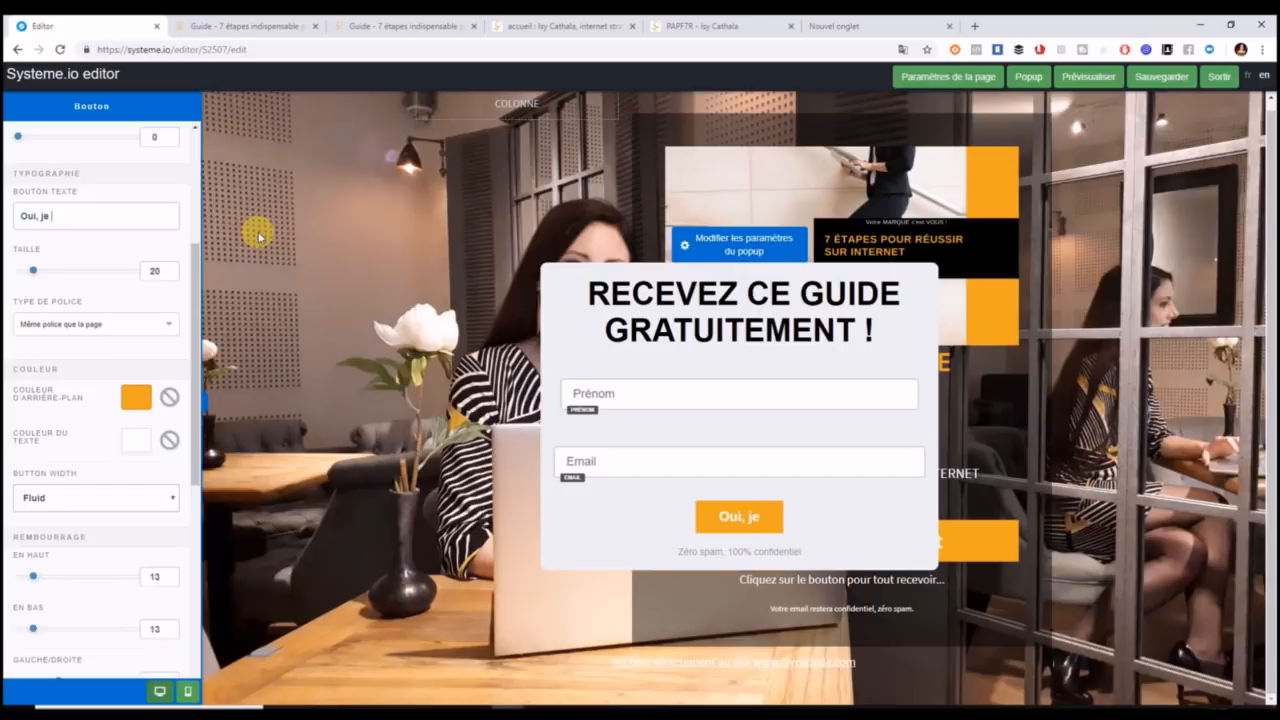
text(le veux)
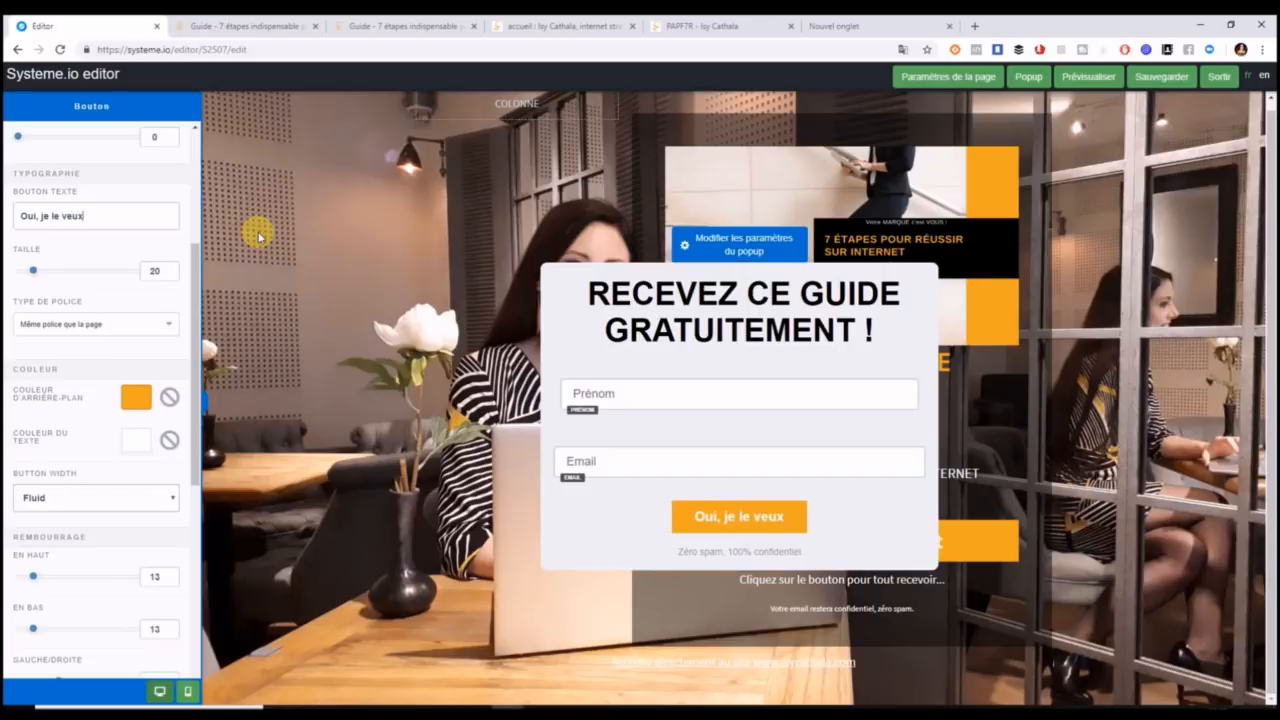
text( !)
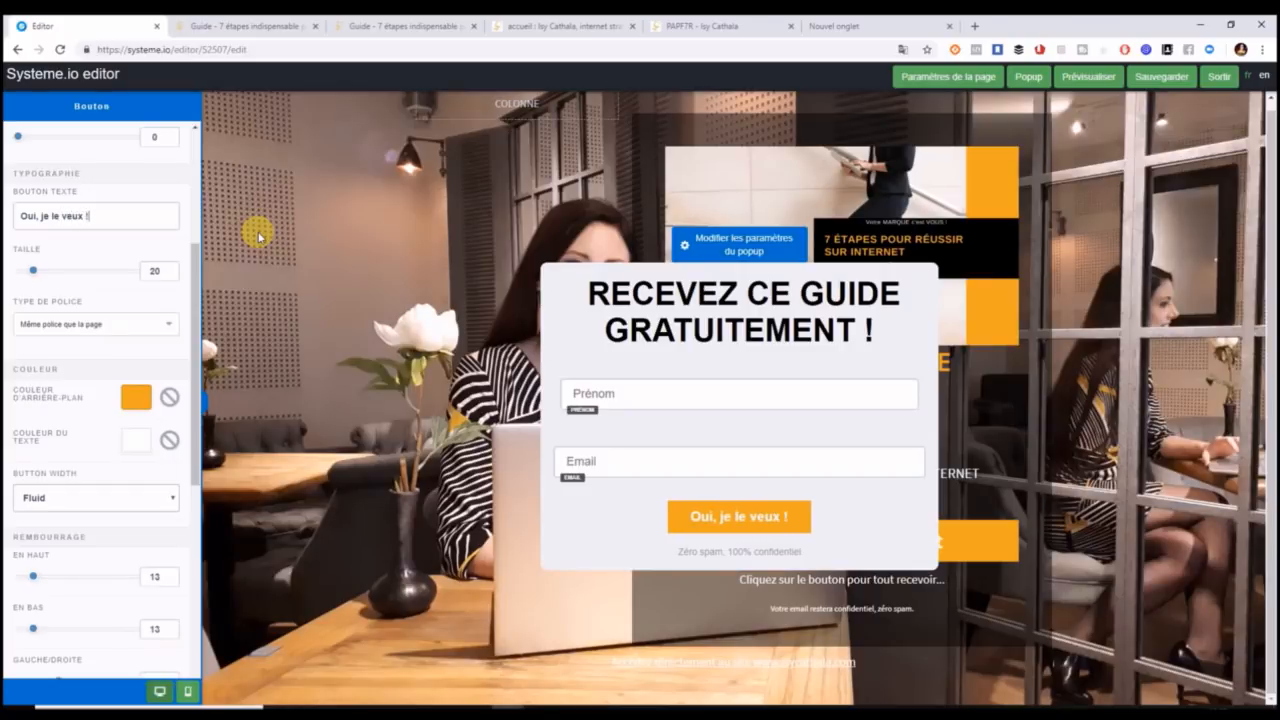
click(746, 557)
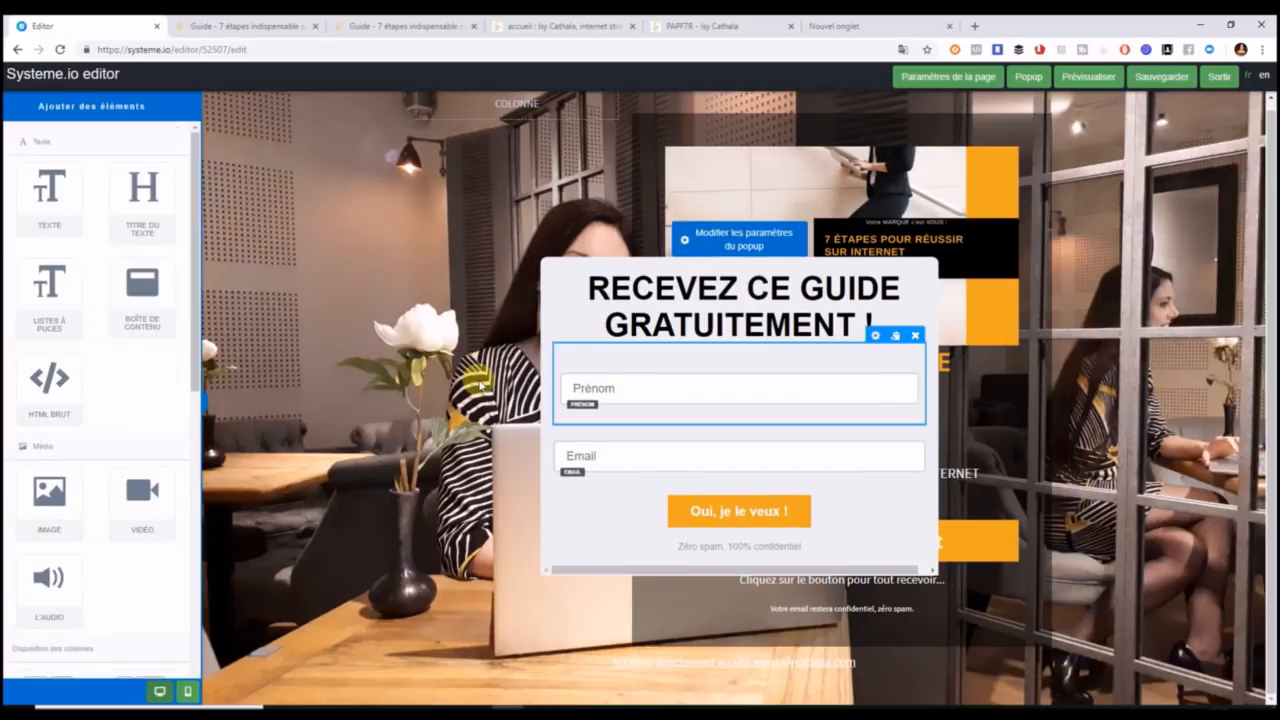
Add an 'Oui, je consens à recevoir des emails' checkbox below Email, then select the Zéro spam line.
drag(200, 340, 194, 591)
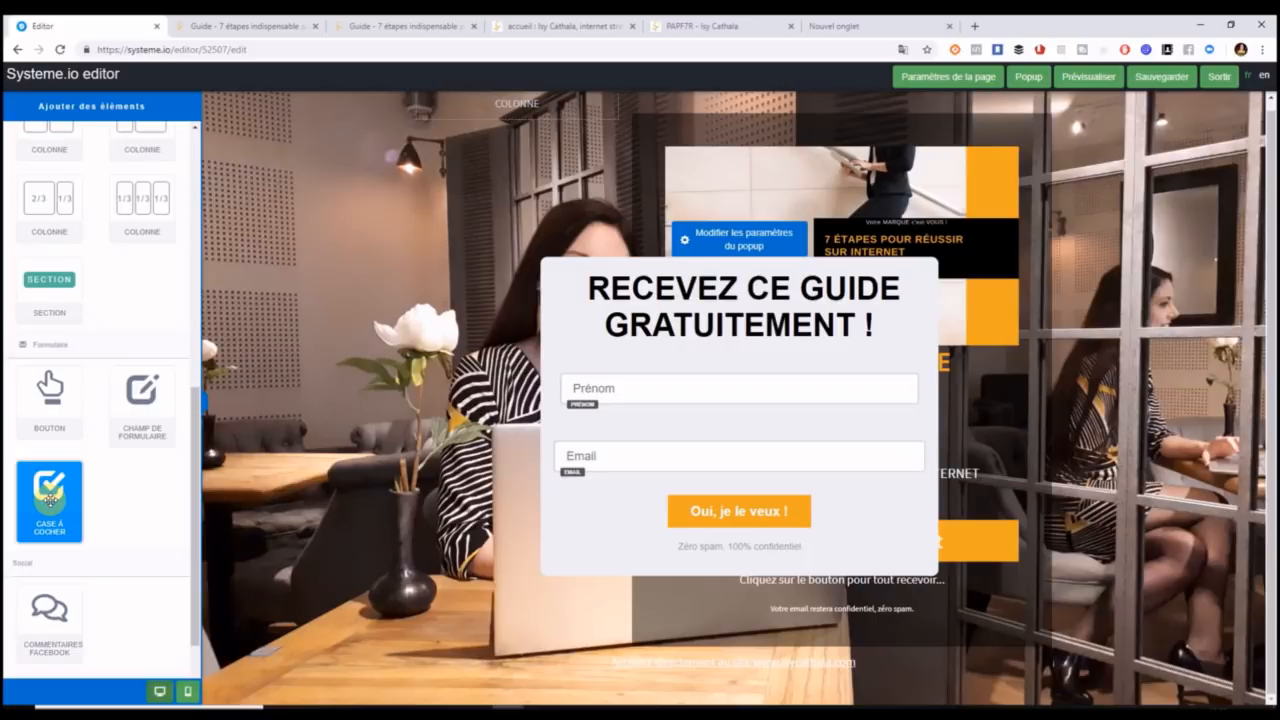
drag(49, 497, 685, 473)
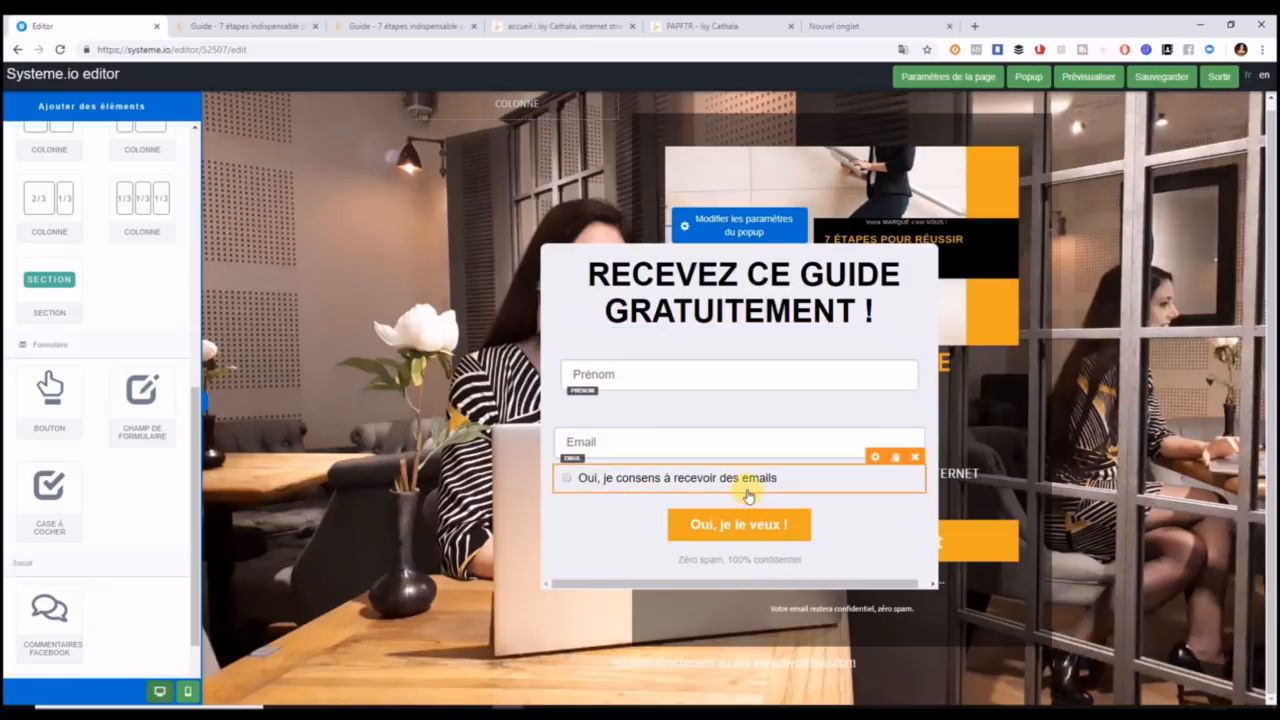
click(757, 562)
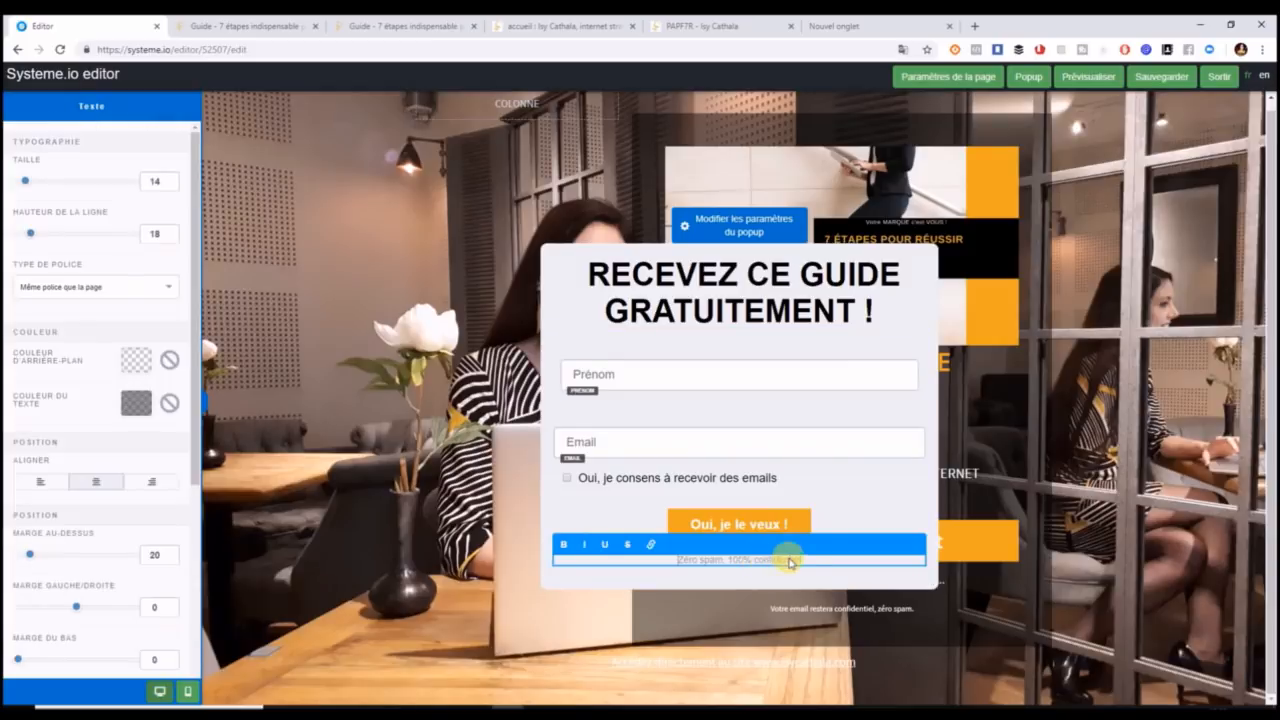
click(806, 564)
click(806, 562)
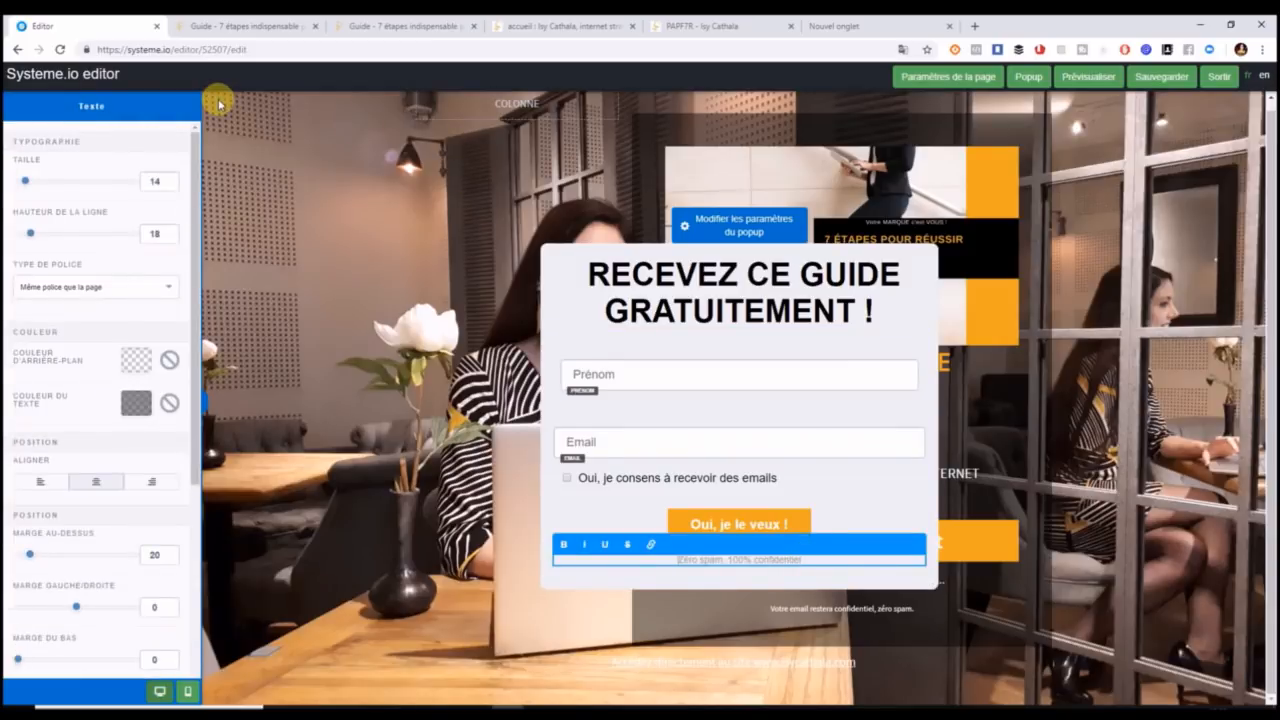
On the isycathala.com site, open the 'Mentions légales des courriels' page from the Mes + menu.
click(232, 27)
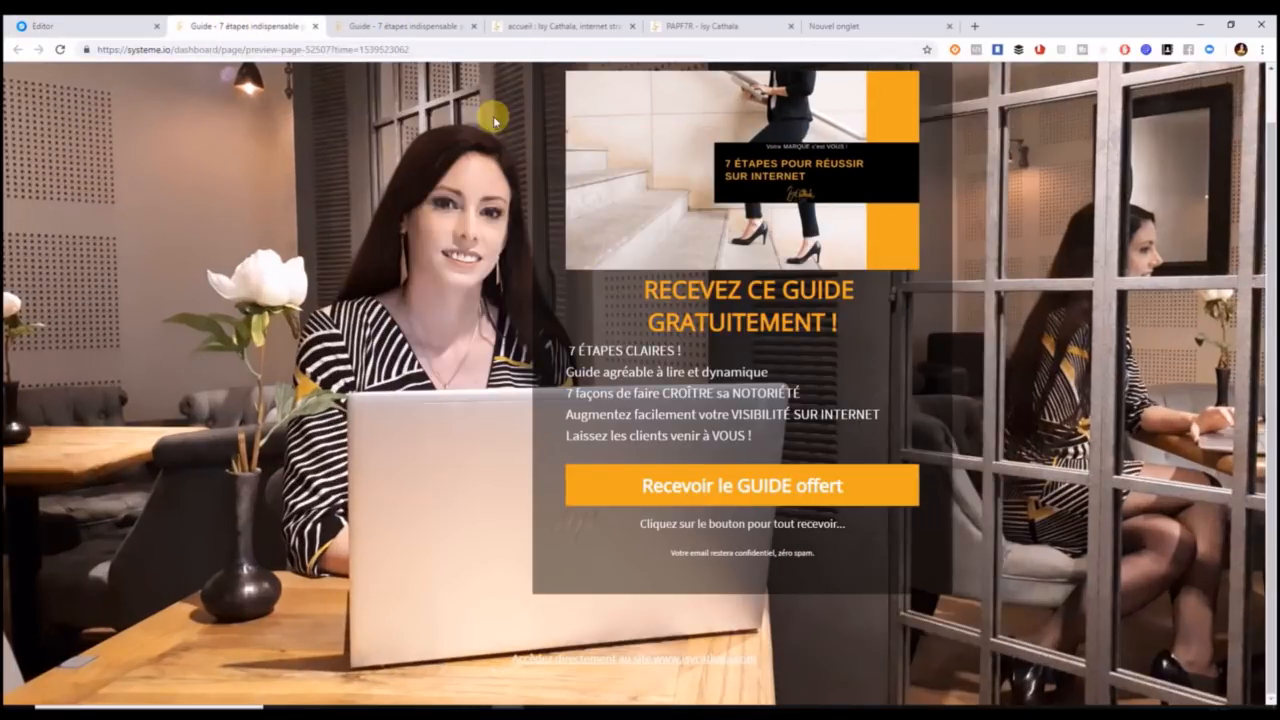
click(412, 27)
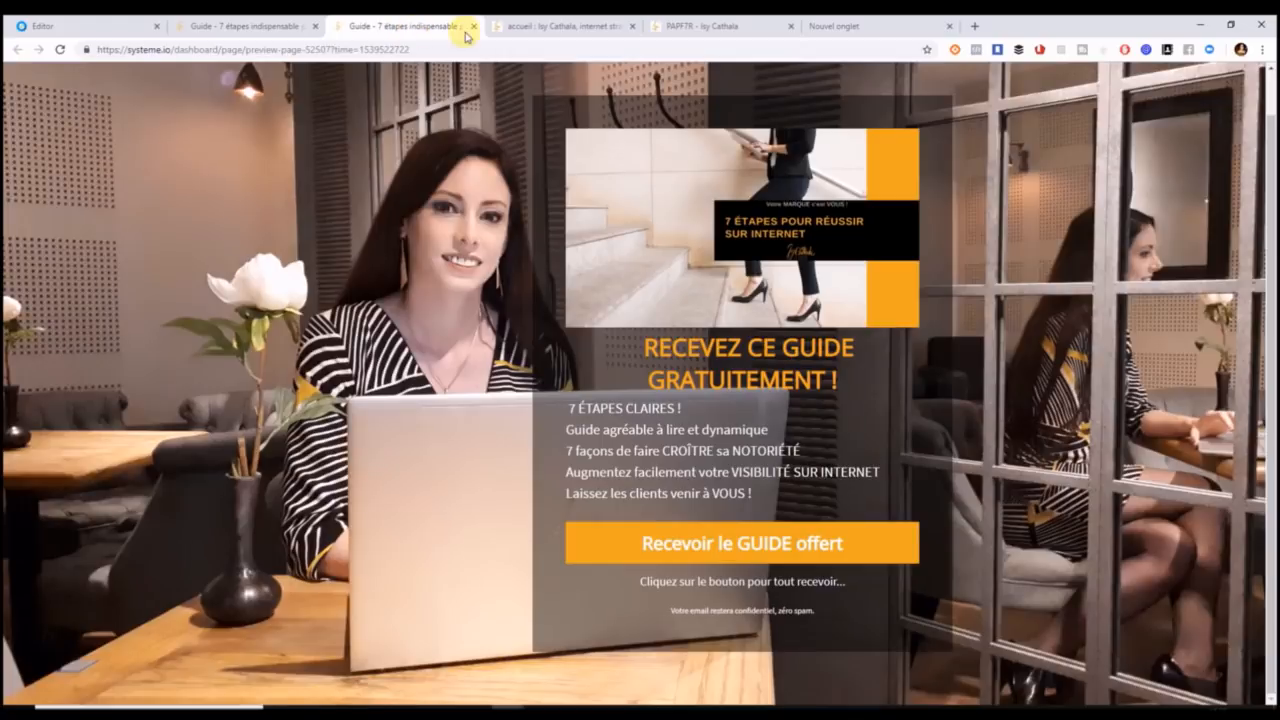
click(553, 26)
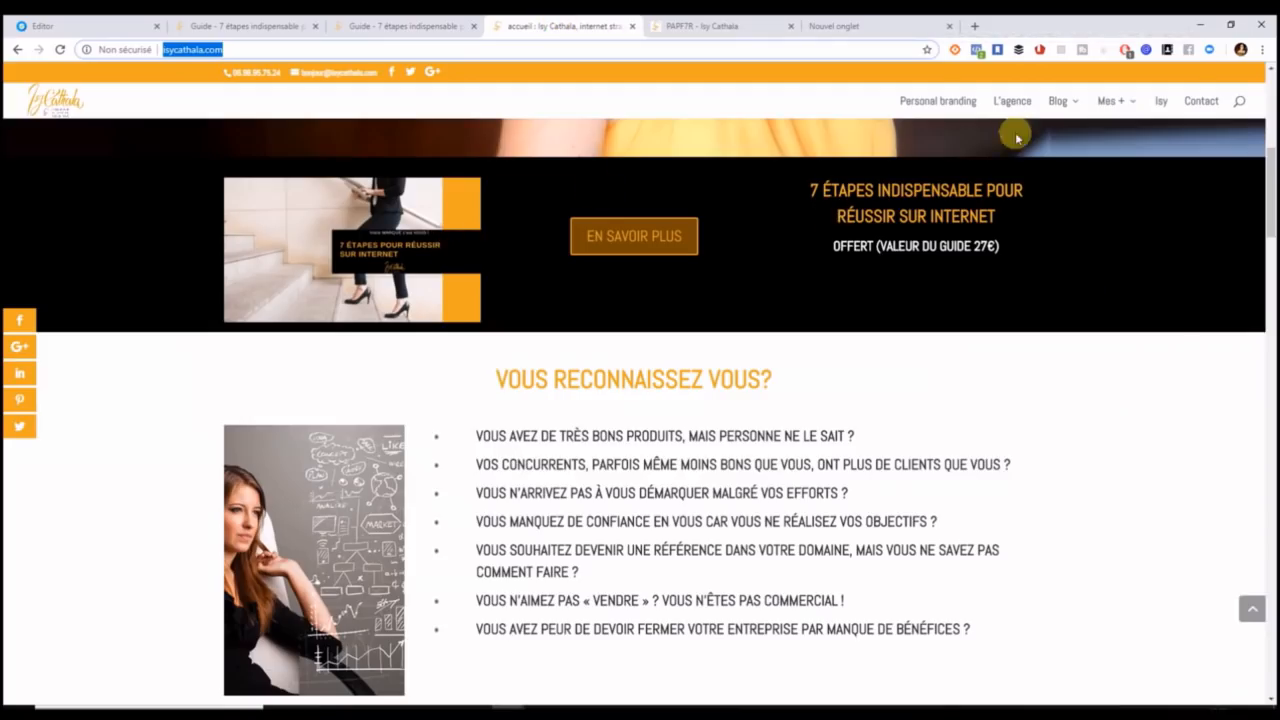
click(1196, 104)
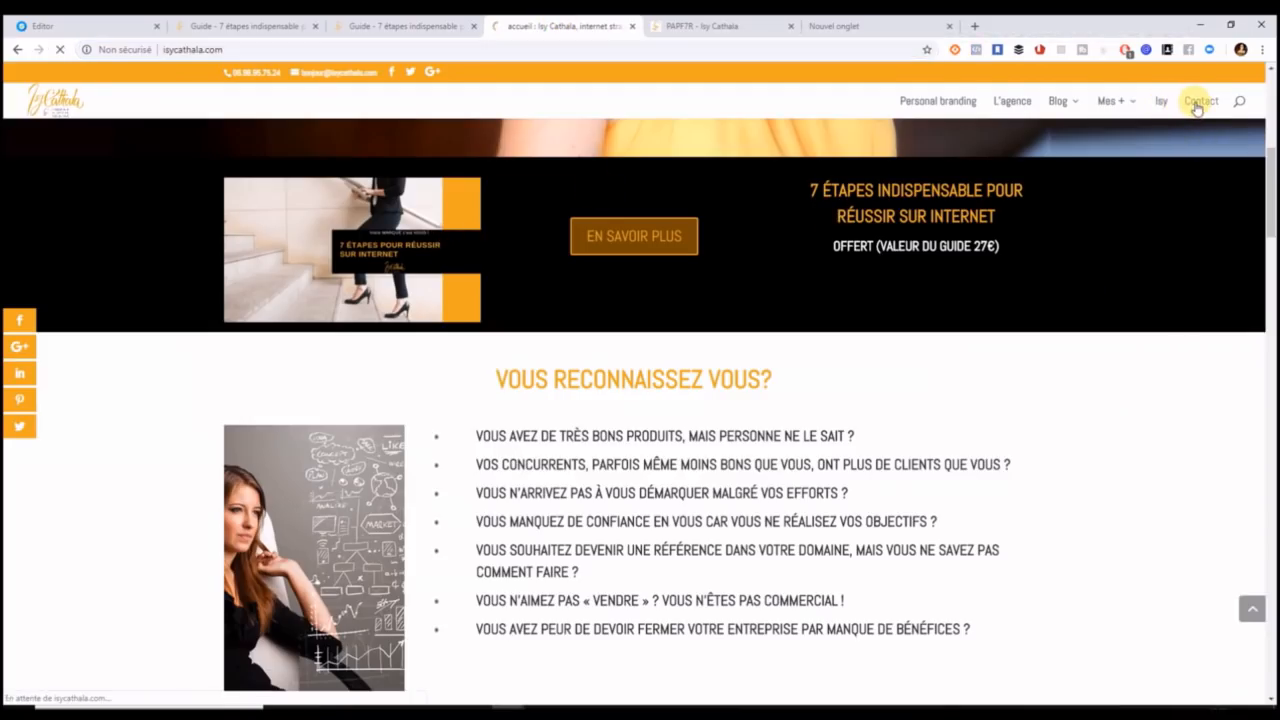
mouse_move(1131, 108)
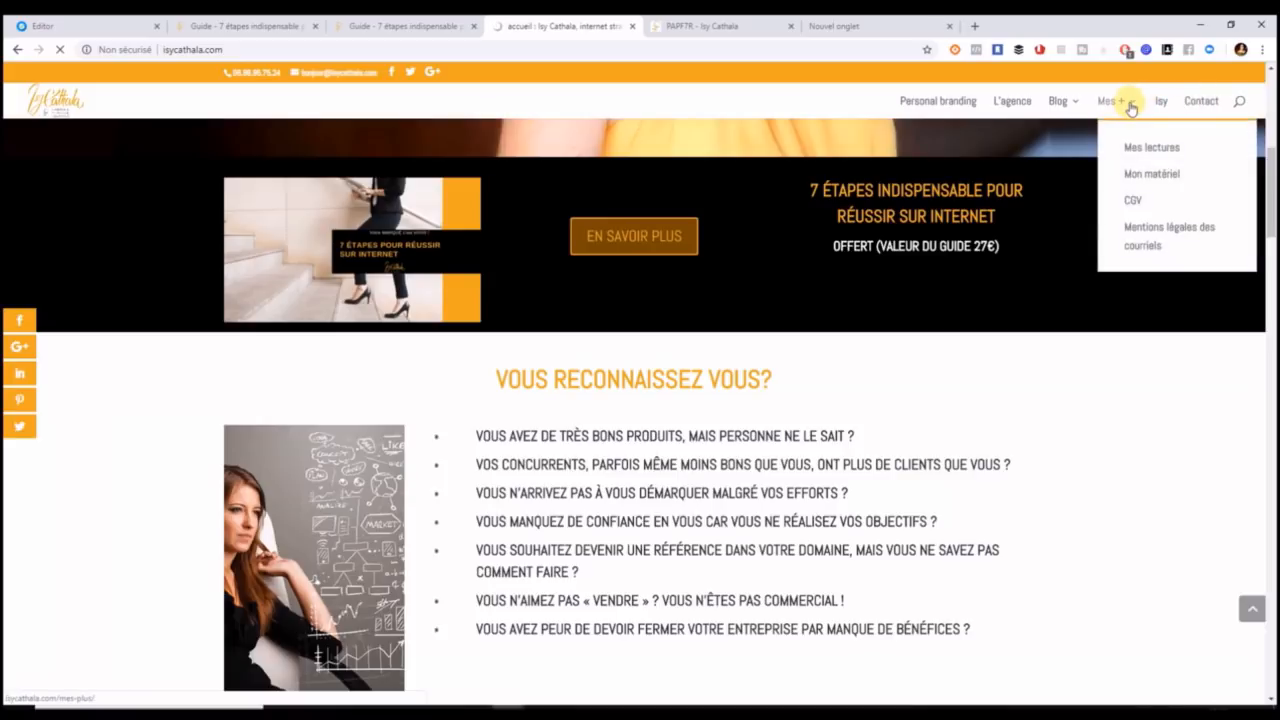
click(1152, 224)
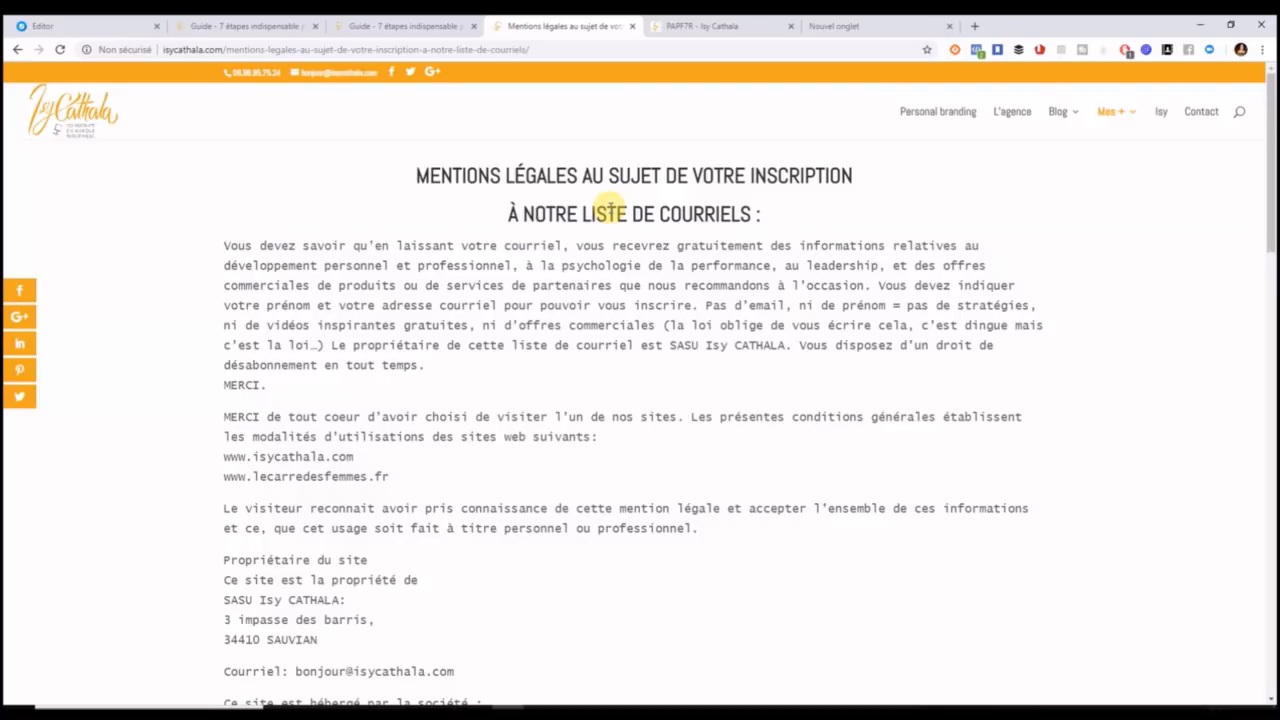
Copy the legal page URL and change the popup's line under the button to 'Accedéz aux mentions légales'.
drag(536, 47, 108, 38)
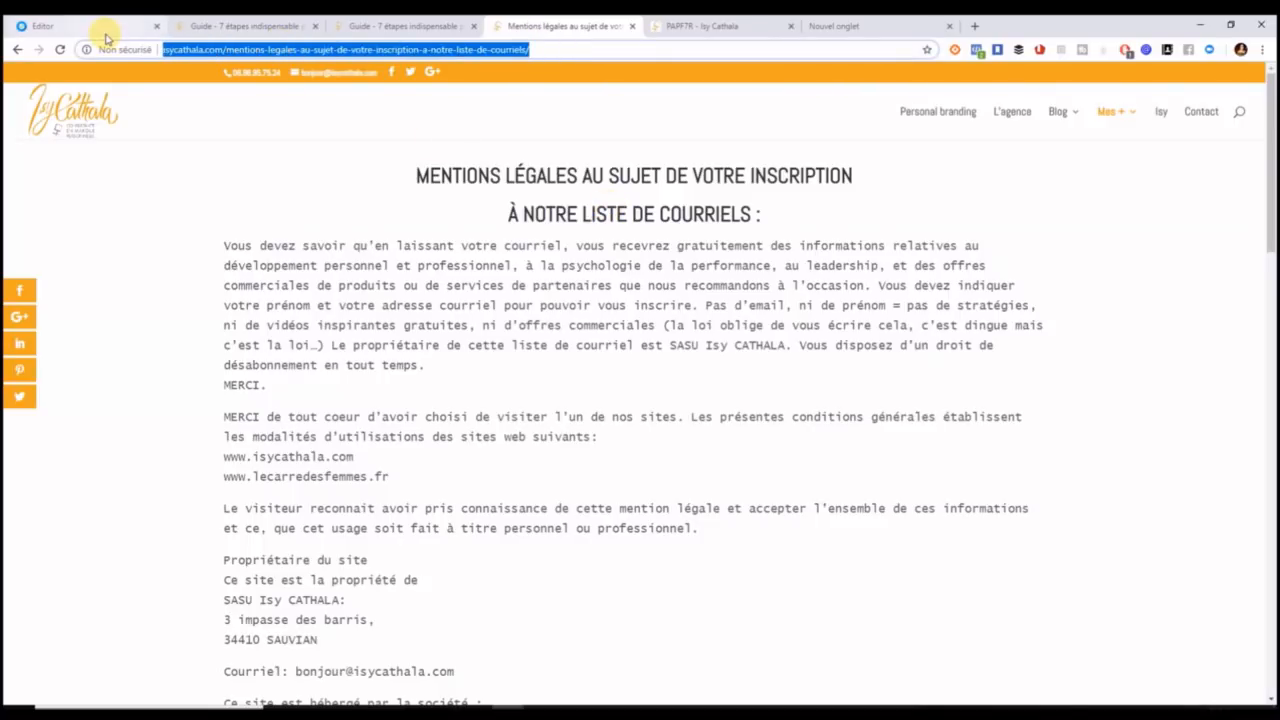
click(100, 34)
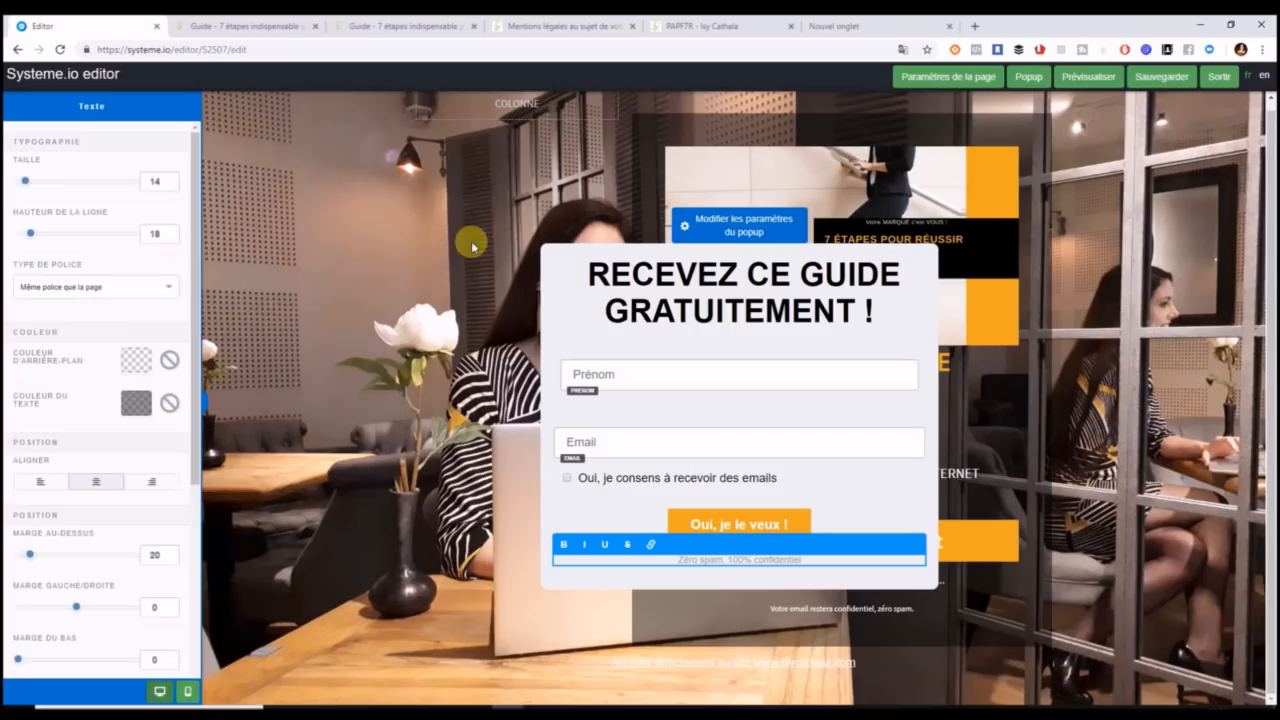
text(Accedéz aux mentions légales)
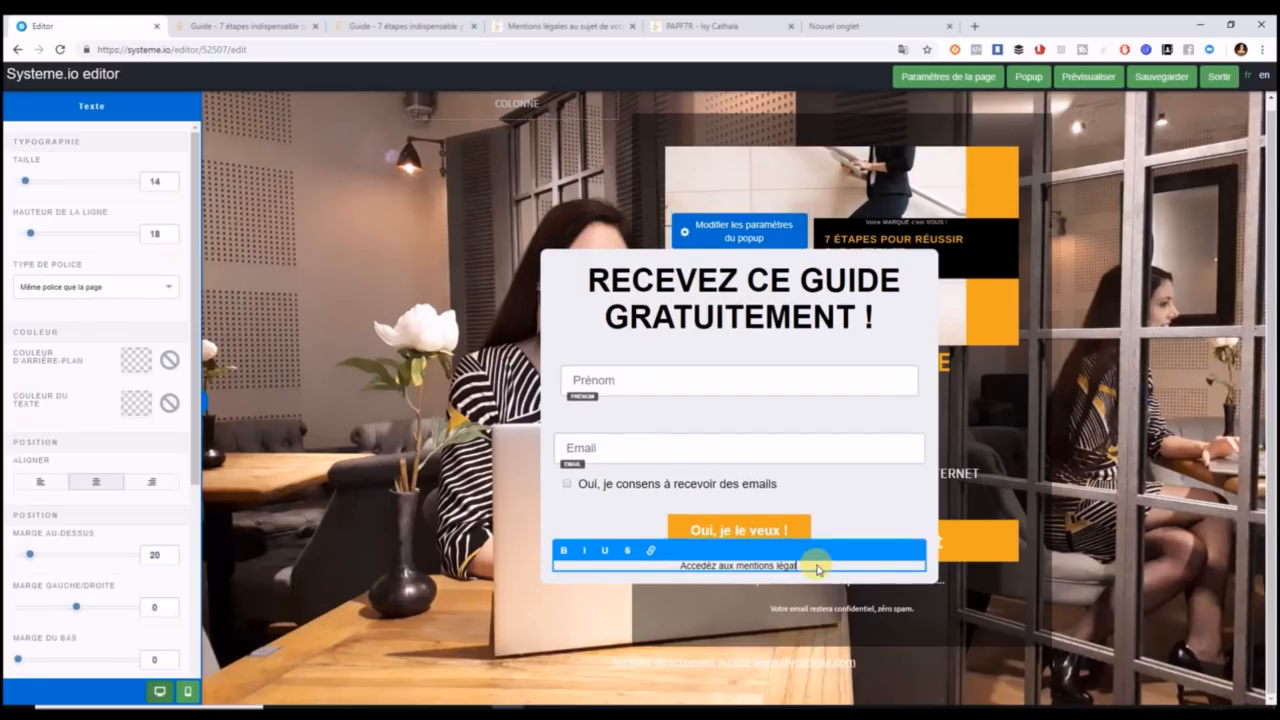
click(651, 551)
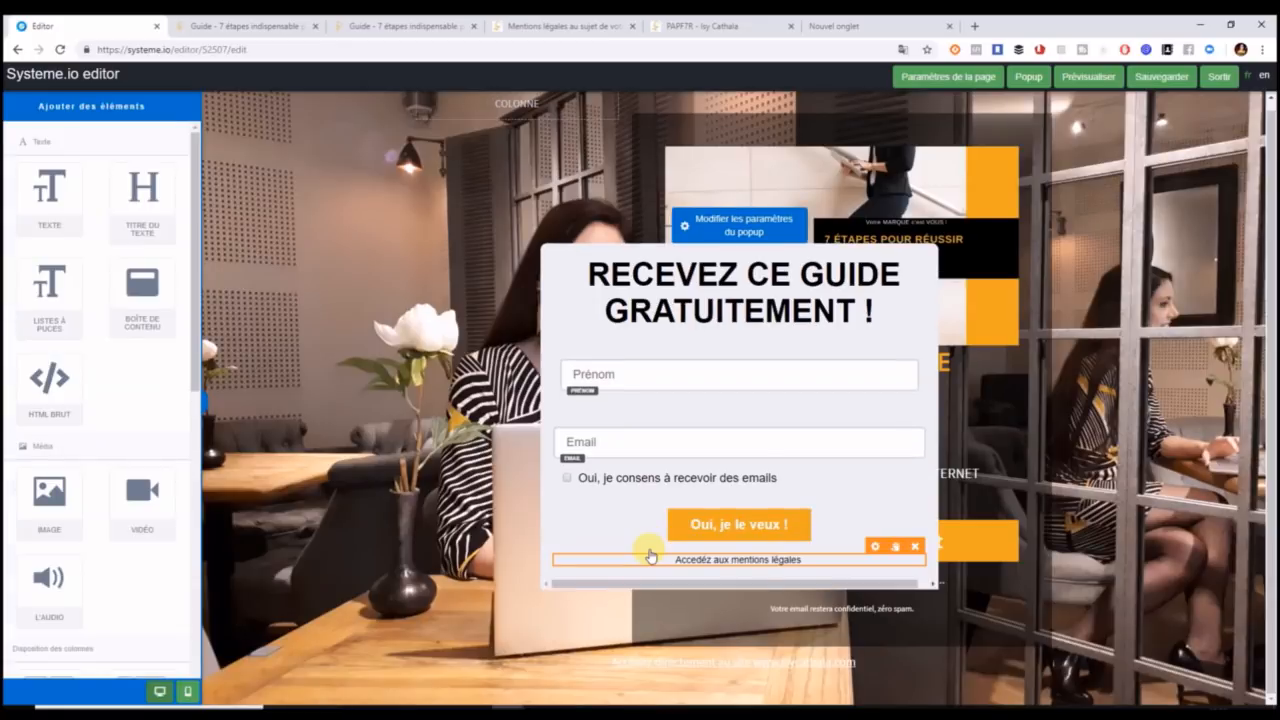
click(823, 561)
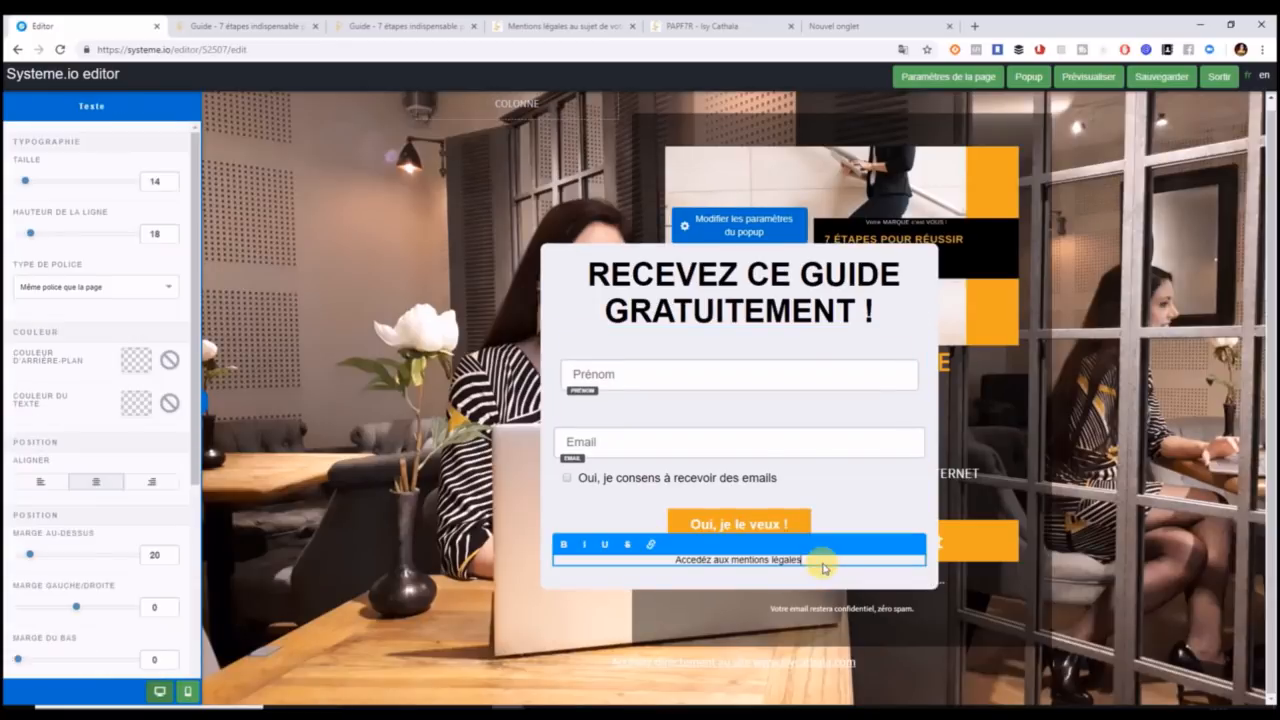
click(651, 544)
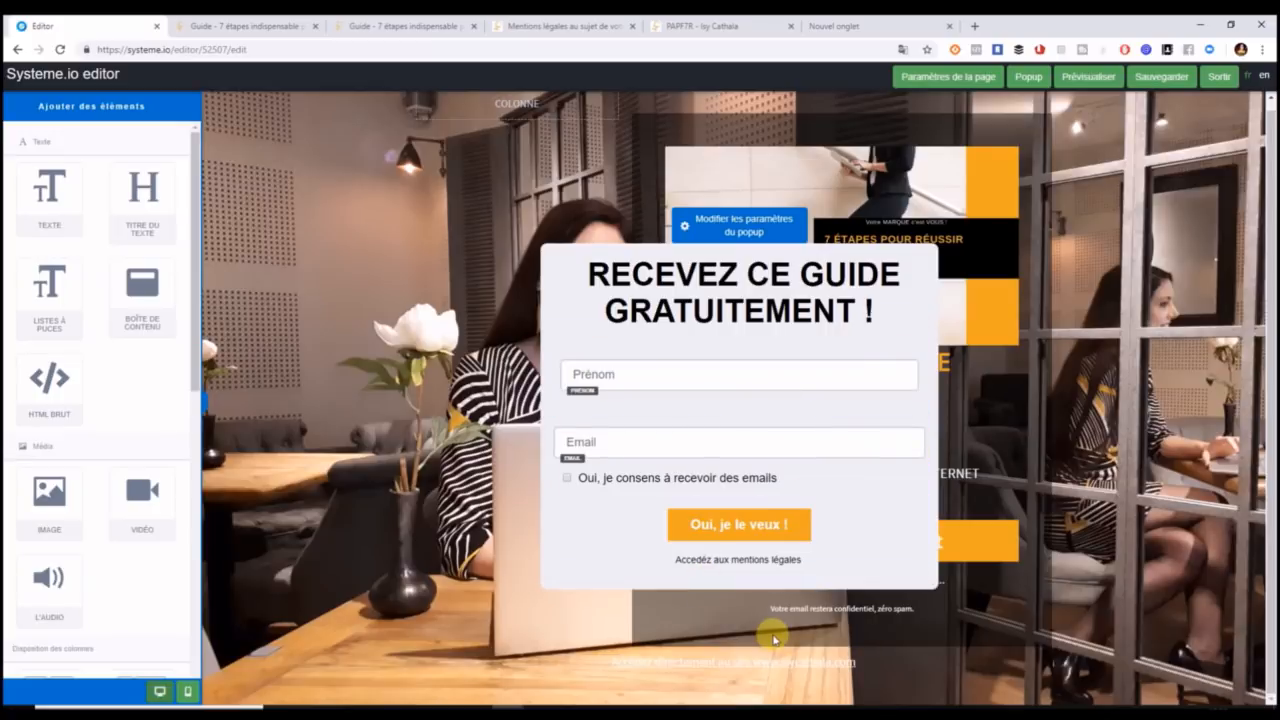
Leave popup mode, close both Guide preview tabs and exit to the capture page's step settings.
click(1222, 78)
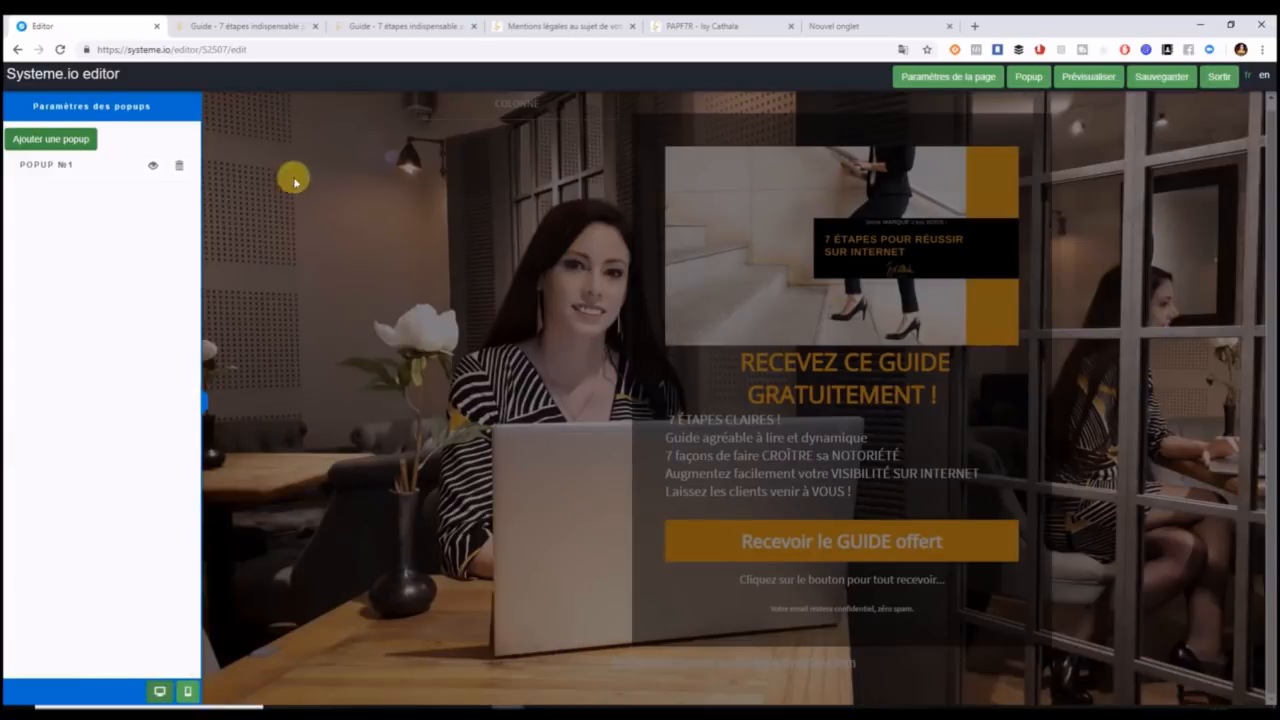
click(242, 213)
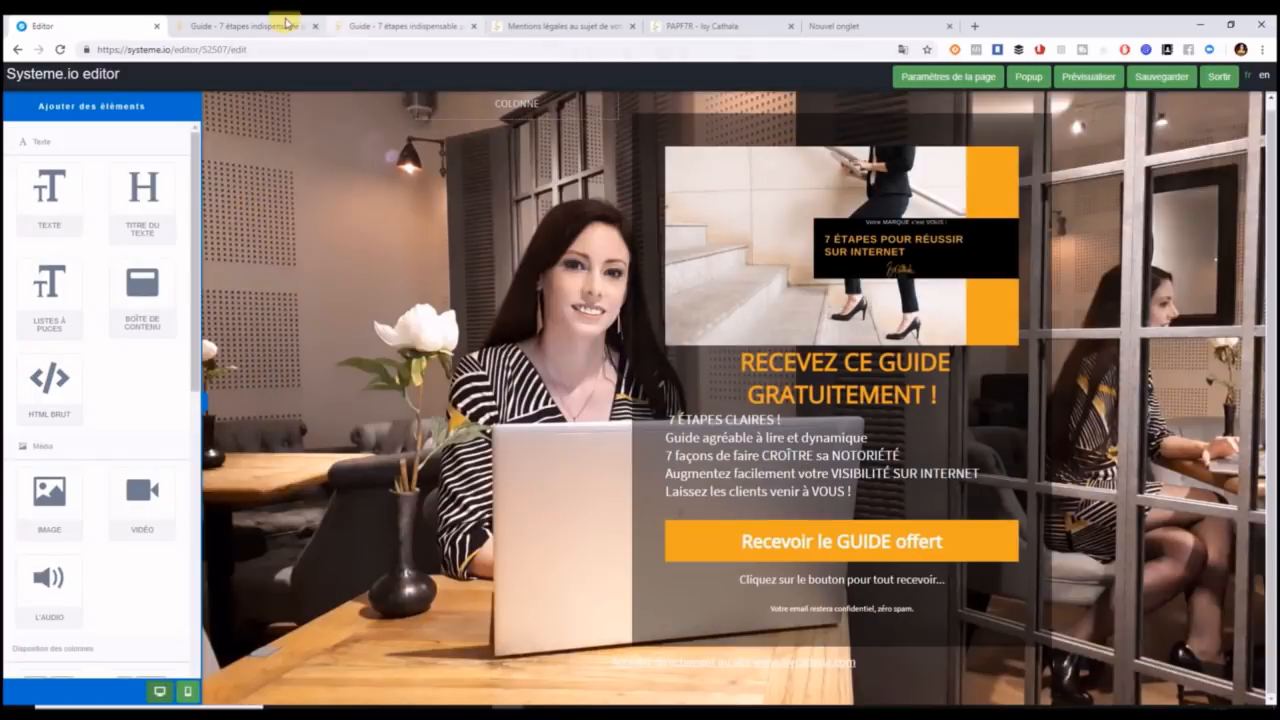
click(316, 26)
click(316, 27)
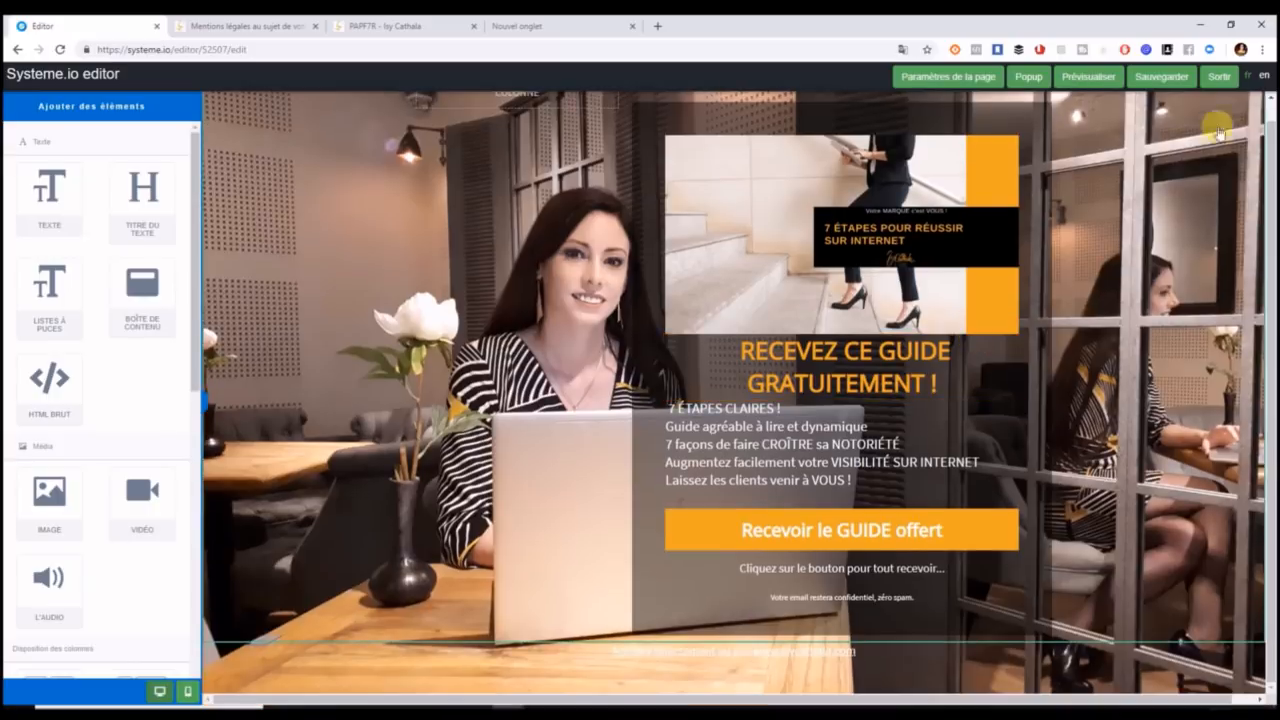
click(1220, 79)
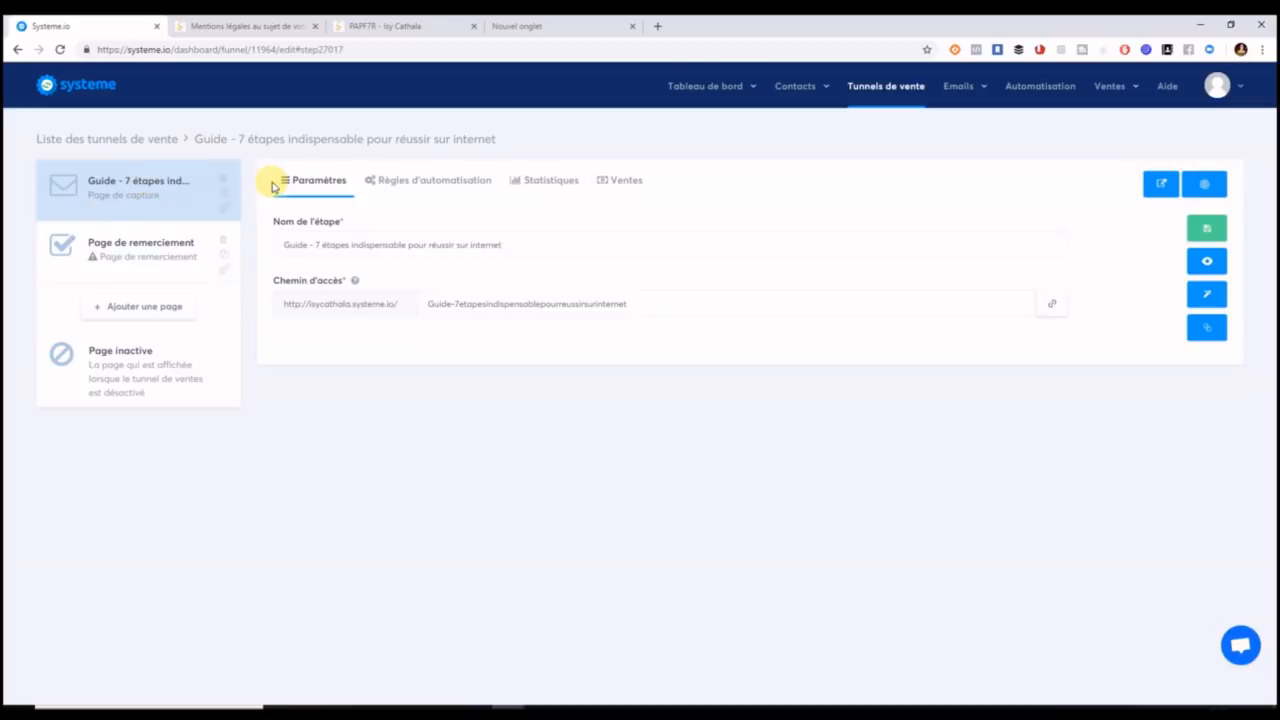
In the capture page's automation rules, add an action subscribing contacts to the Auto-répondeur campaign.
click(452, 184)
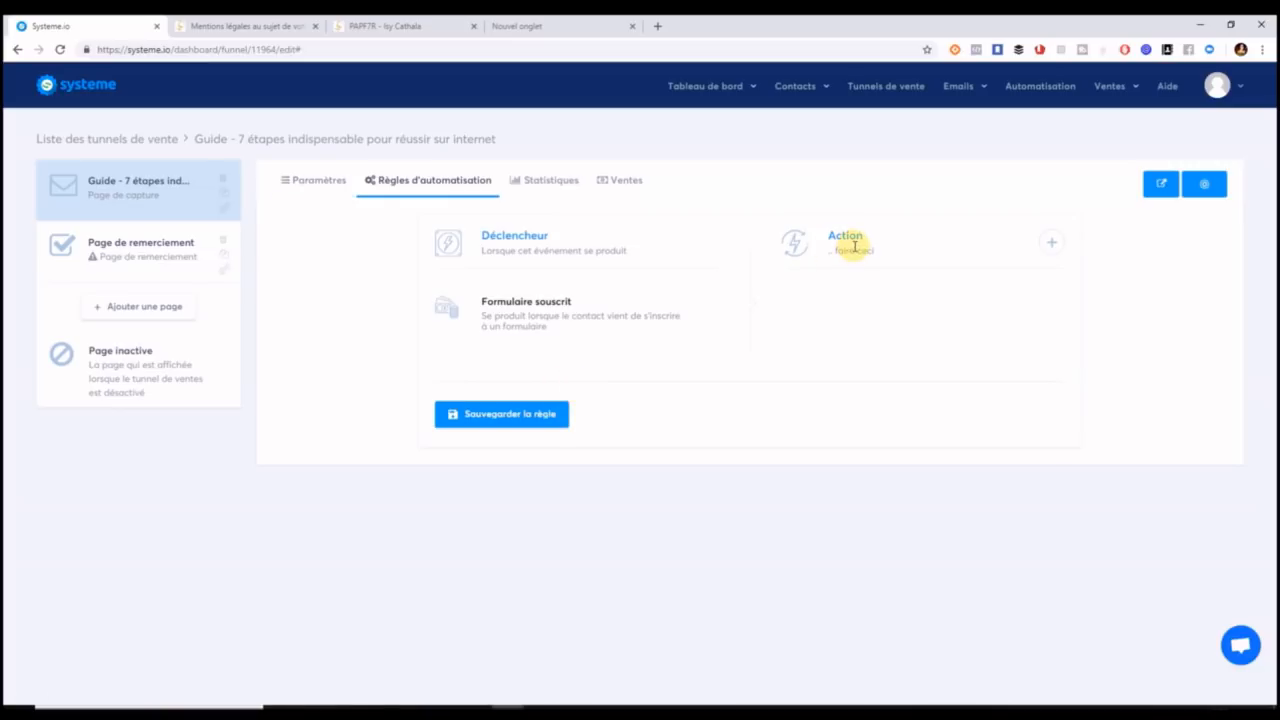
click(1051, 242)
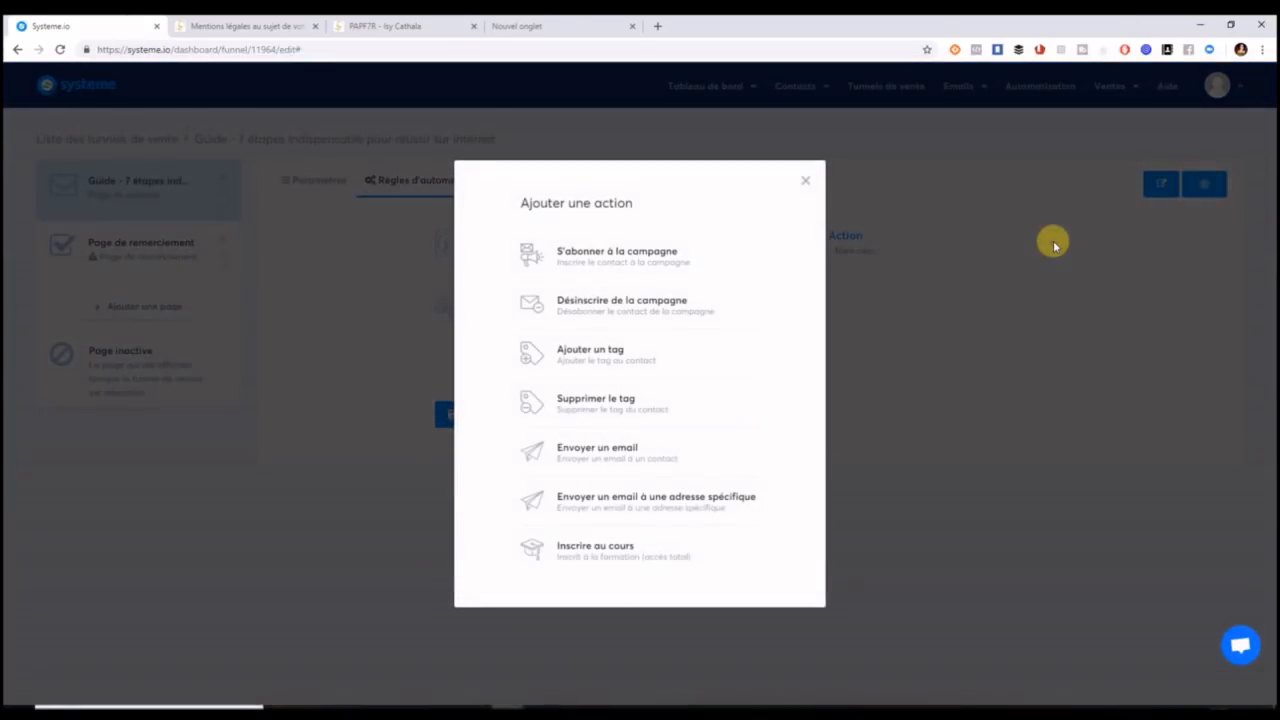
click(806, 181)
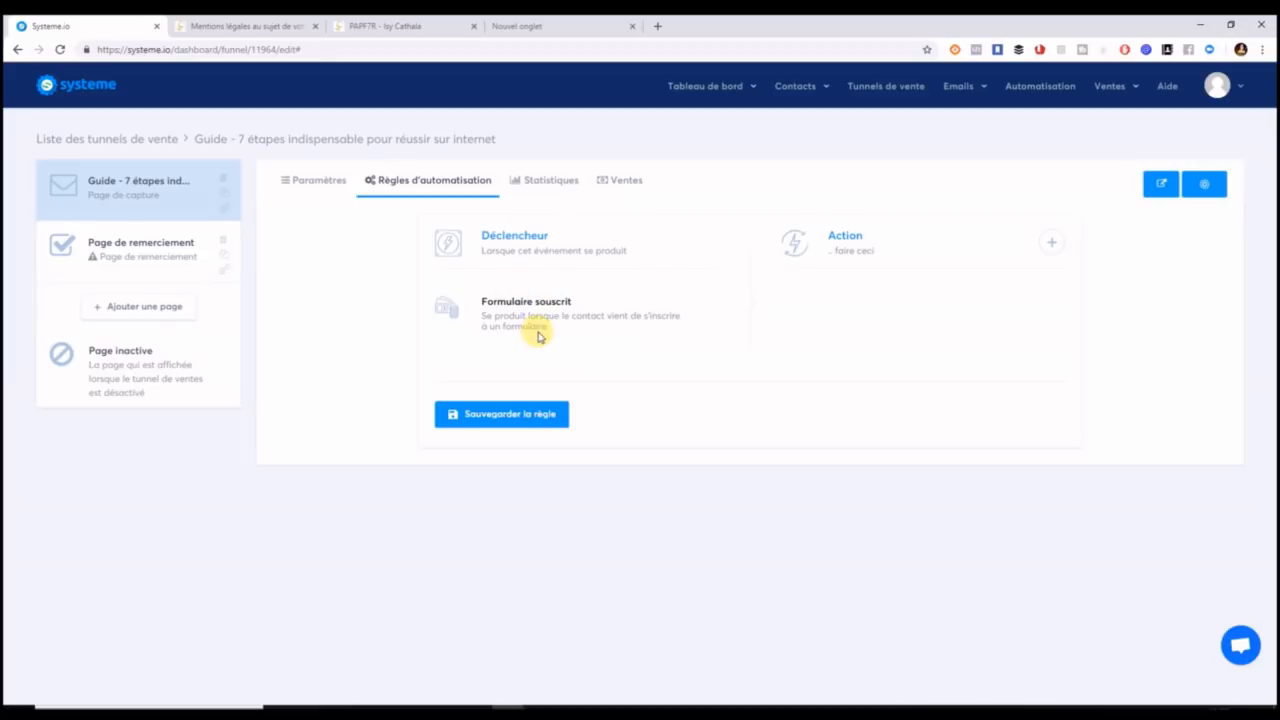
click(1051, 241)
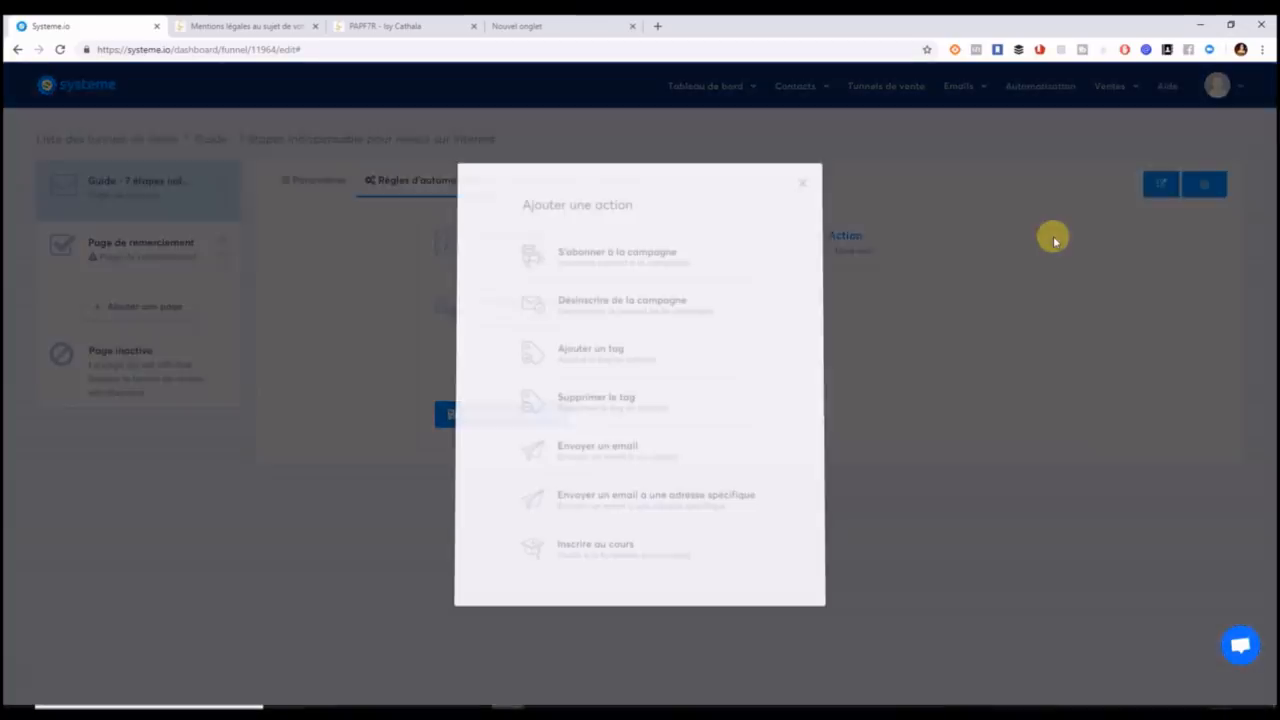
click(657, 258)
click(872, 355)
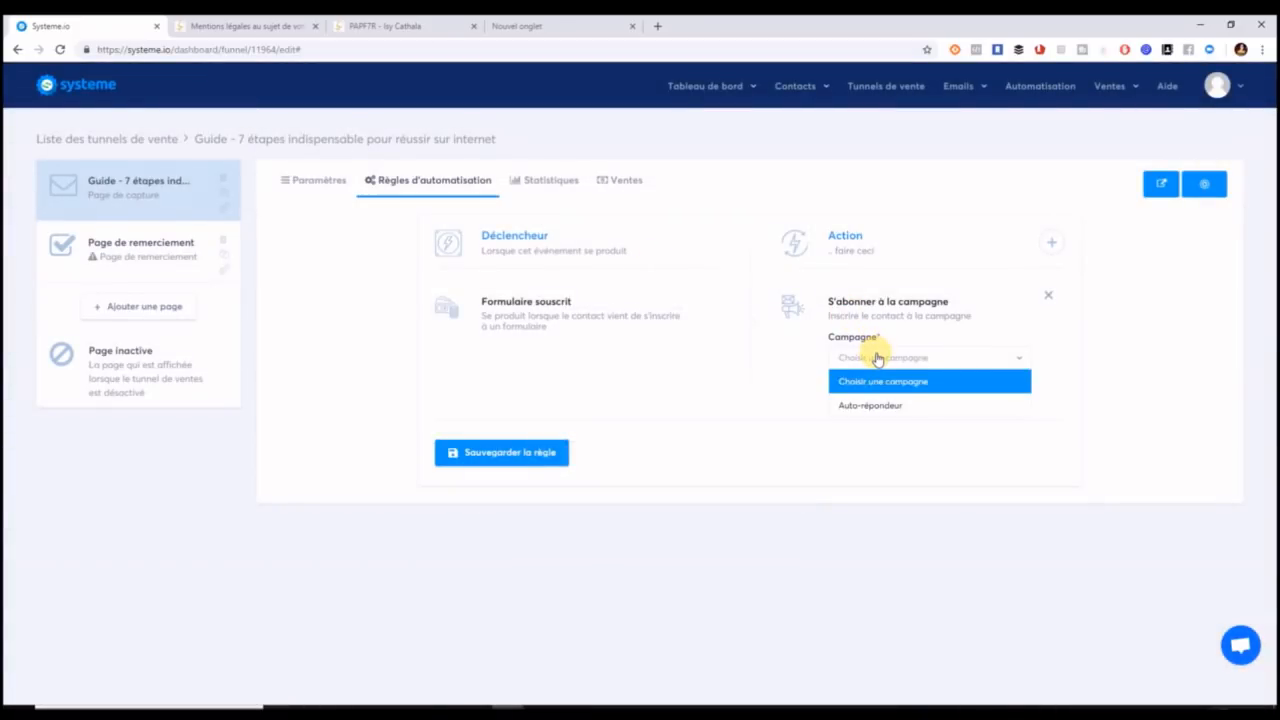
click(883, 410)
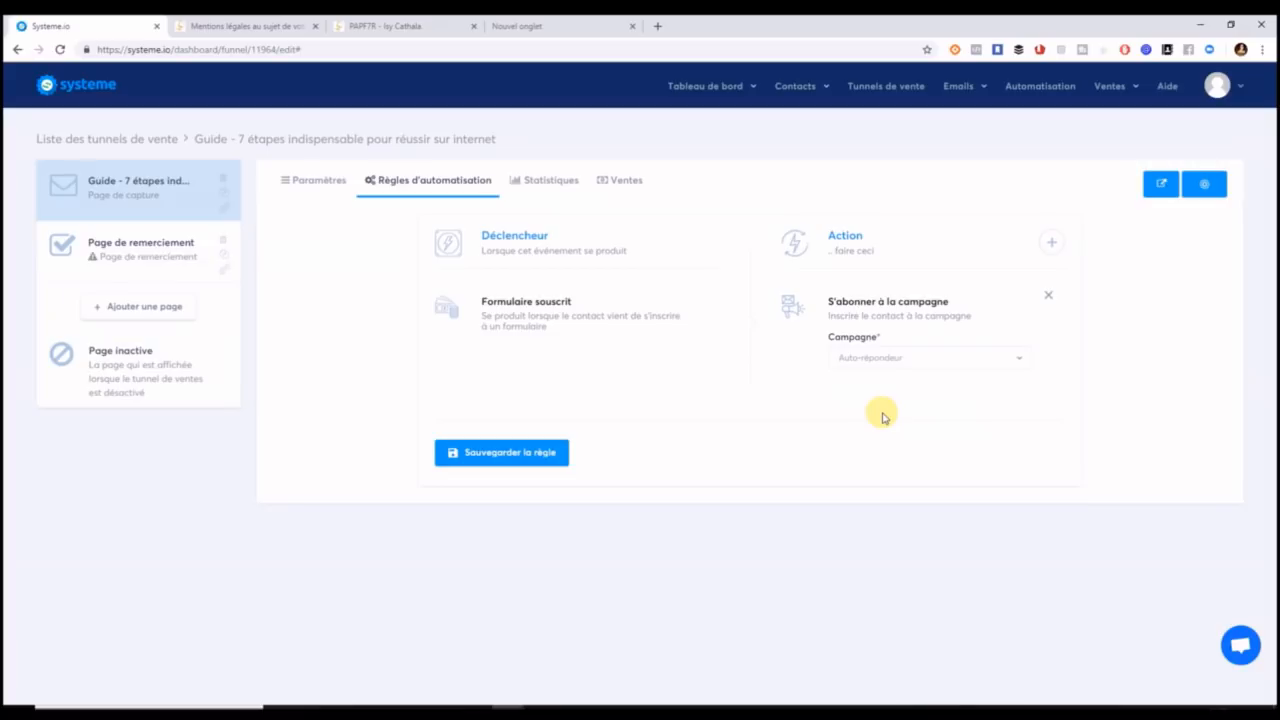
Add an action applying the 'prospects' tag and save the rule.
click(1050, 243)
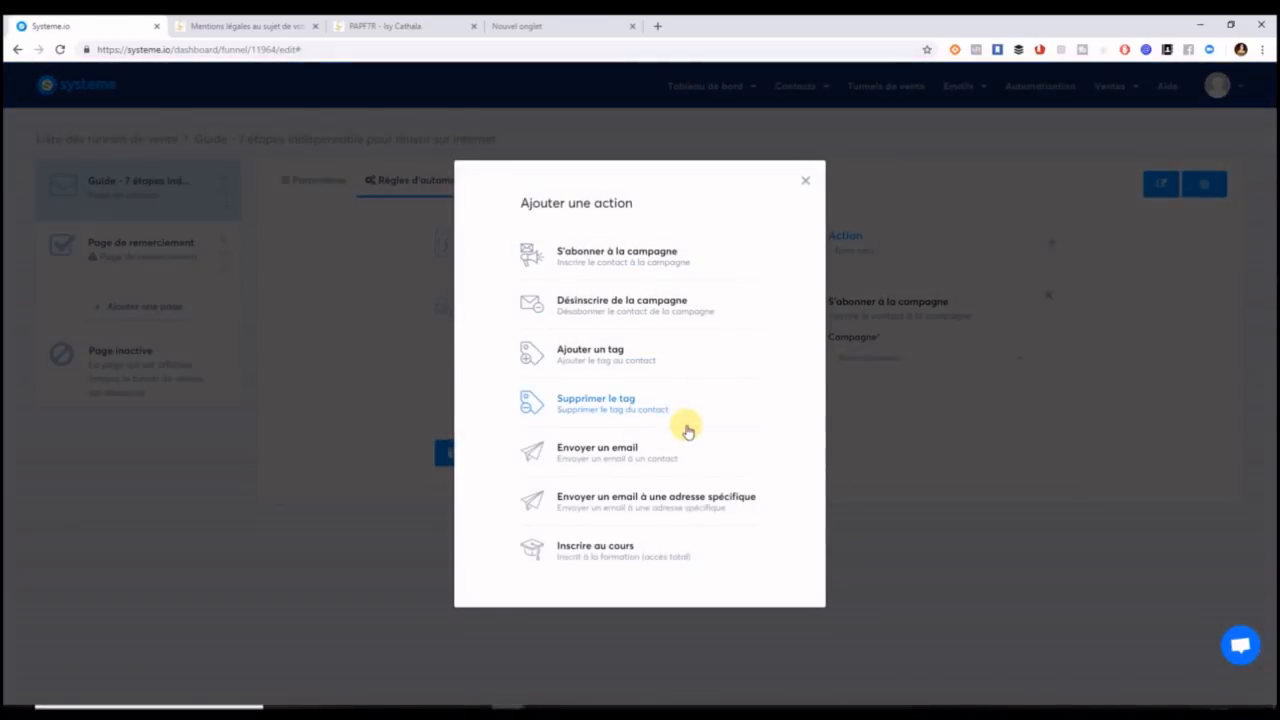
click(656, 365)
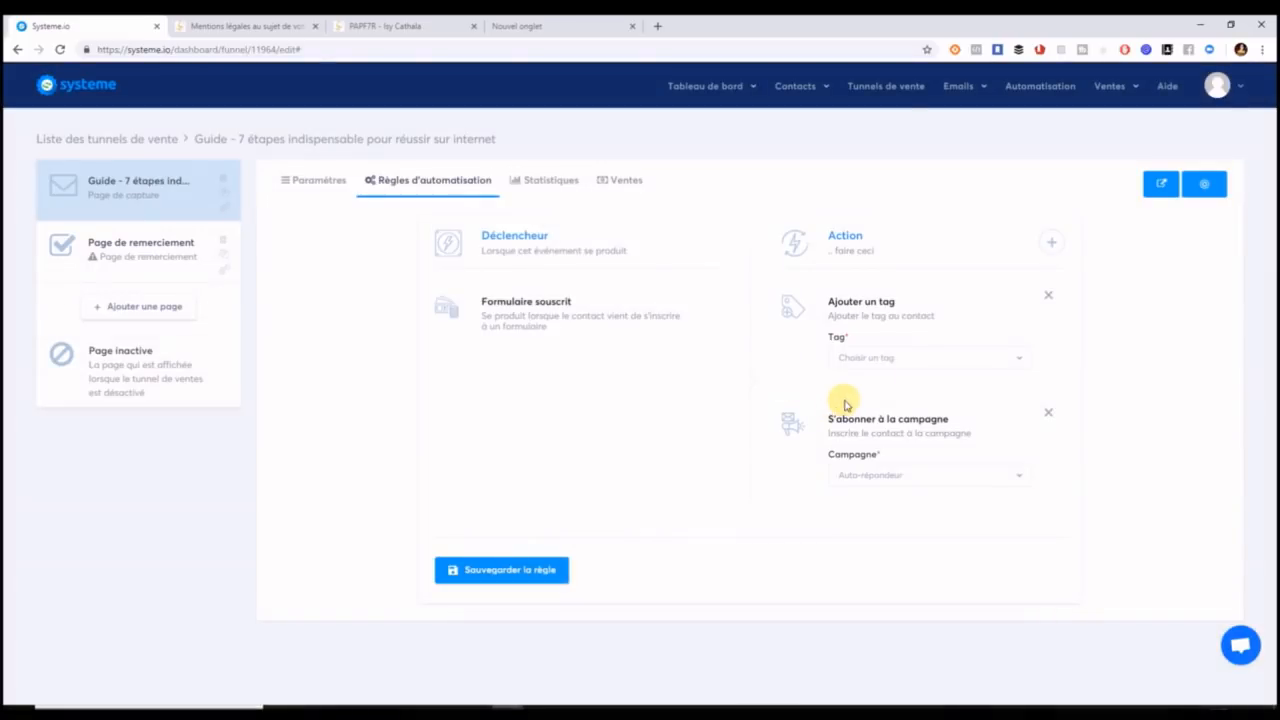
click(900, 360)
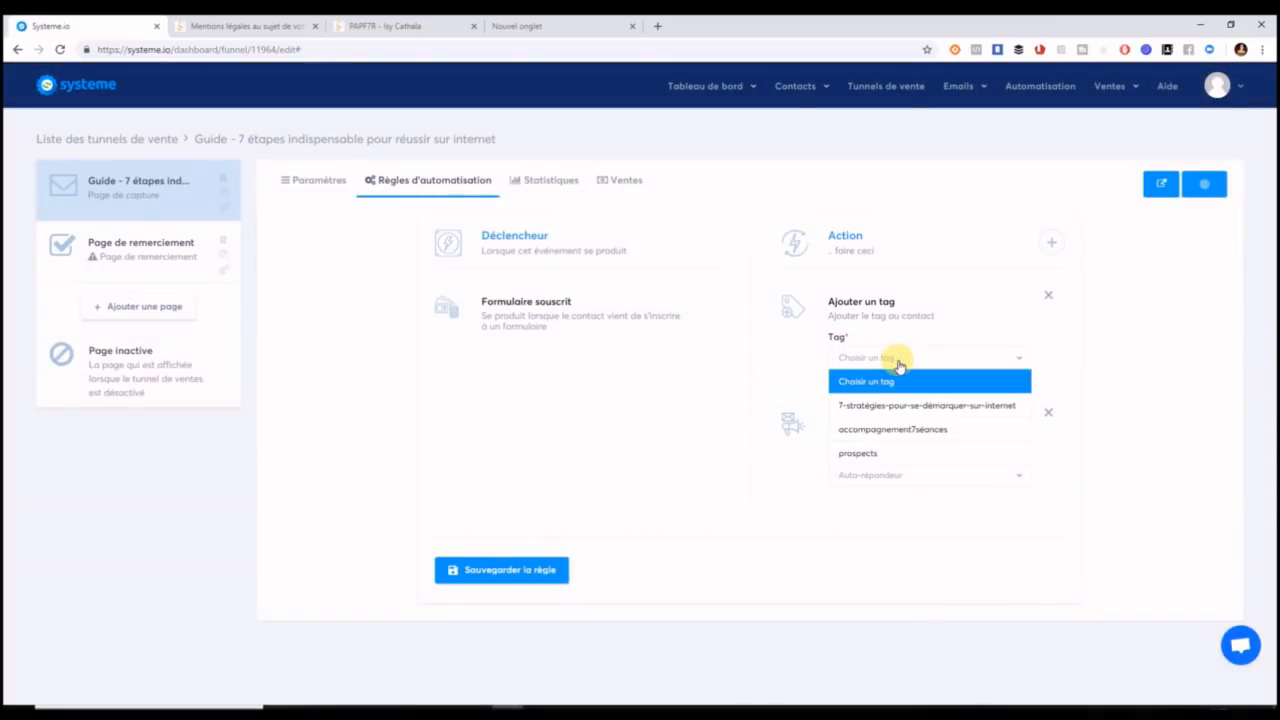
click(891, 455)
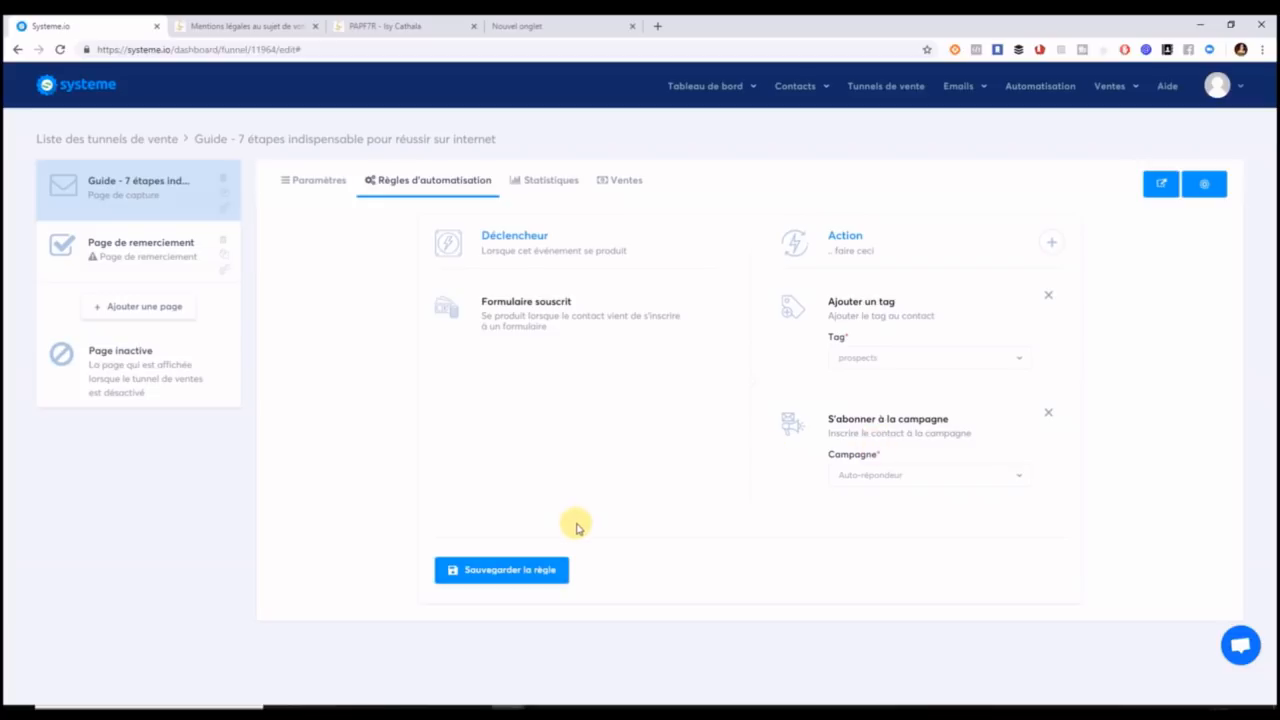
click(546, 574)
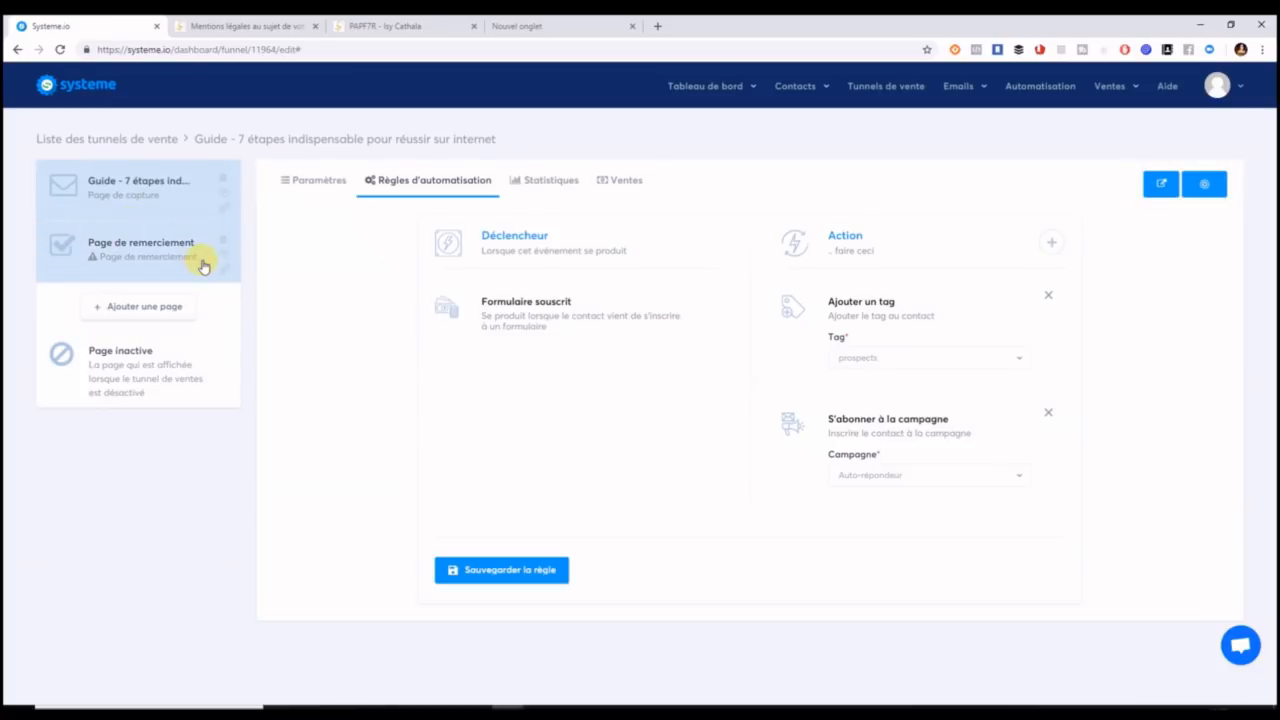
Open the thank-you step, pick the opt-in confirmation template and name it 'Guide 7 étape - Page de remerciement'.
click(97, 258)
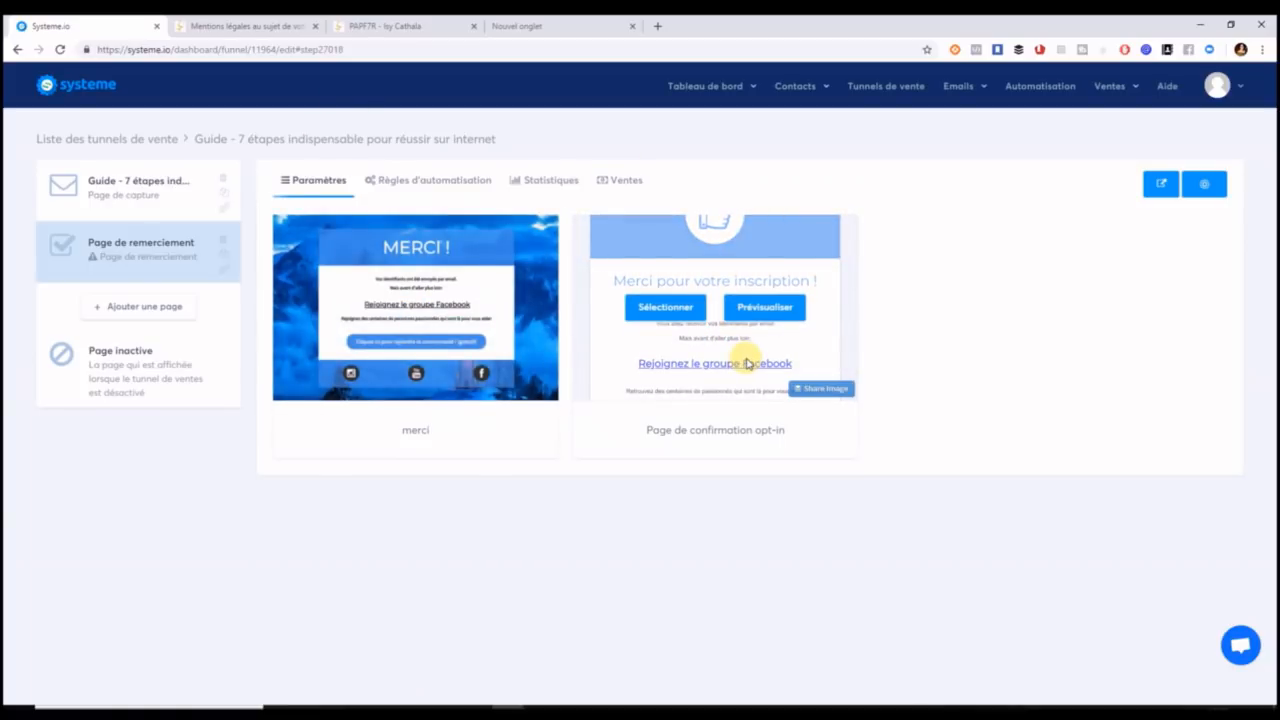
click(661, 309)
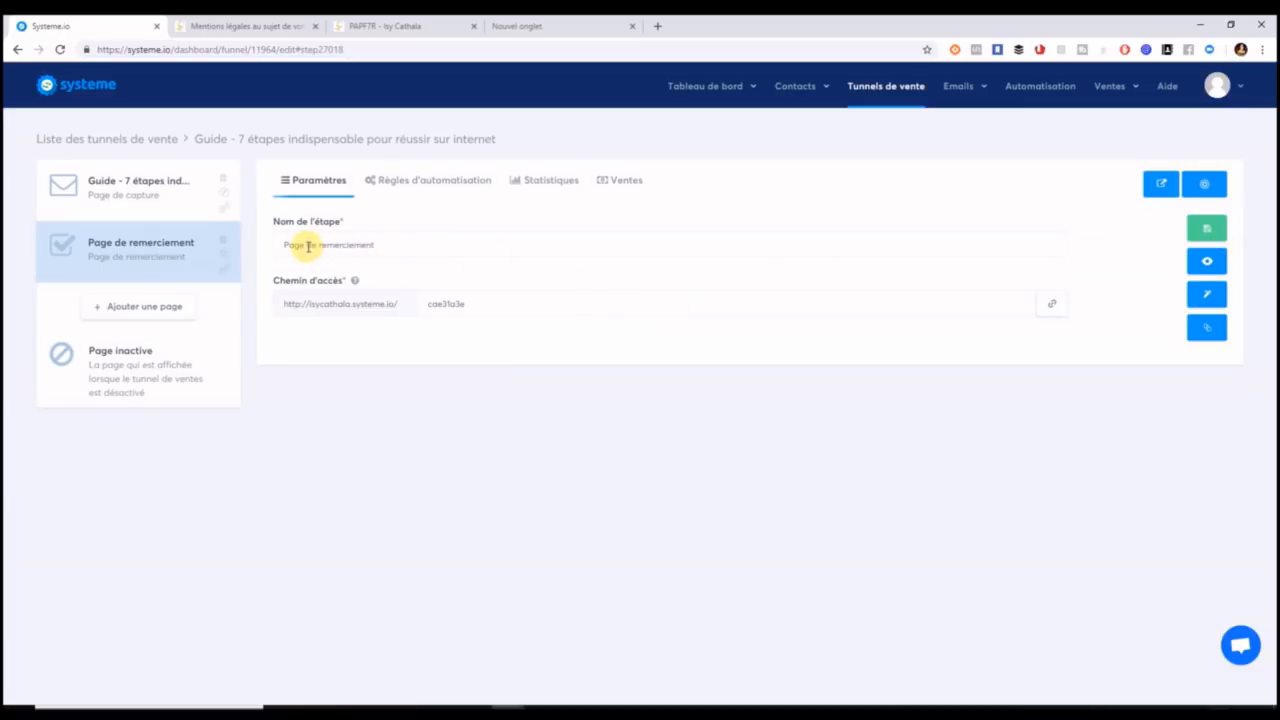
drag(388, 246, 256, 250)
click(412, 244)
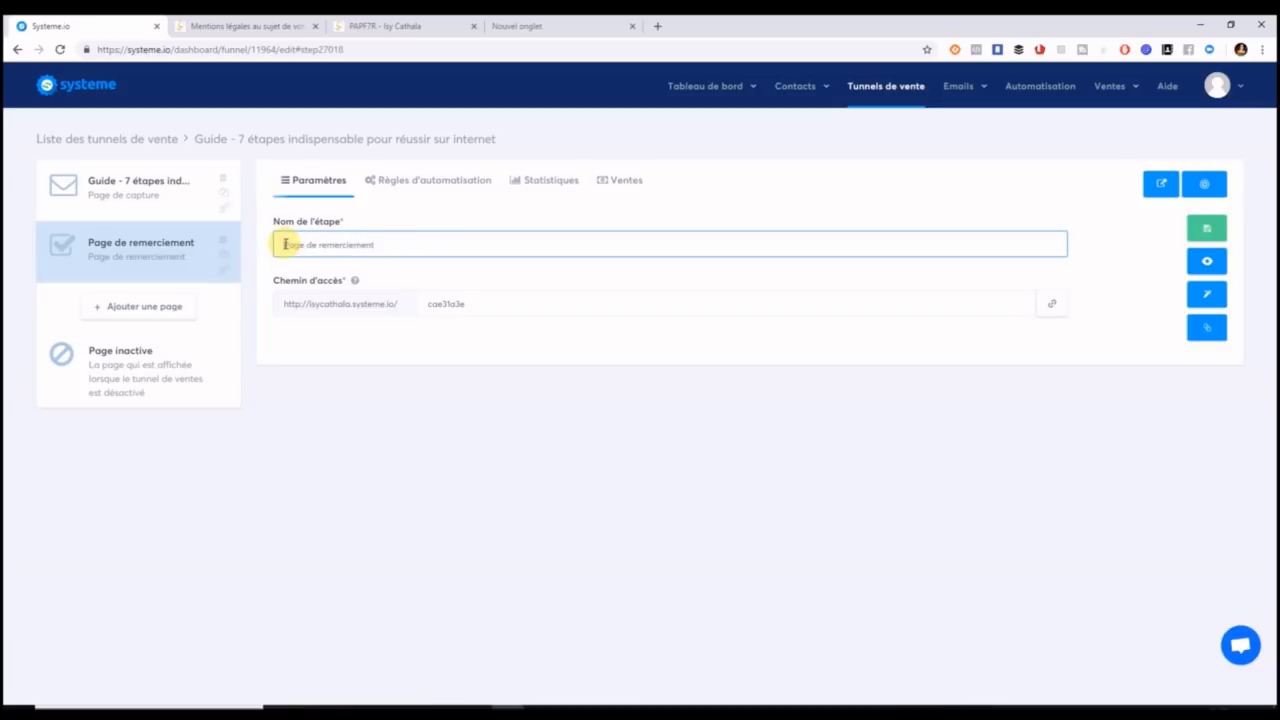
text(-)
Paste the step name as the access path and strip its spaces to 'Guide7etape-Pagederemerciement'.
drag(468, 304, 397, 308)
key(BackSpace)
drag(440, 246, 269, 246)
click(523, 298)
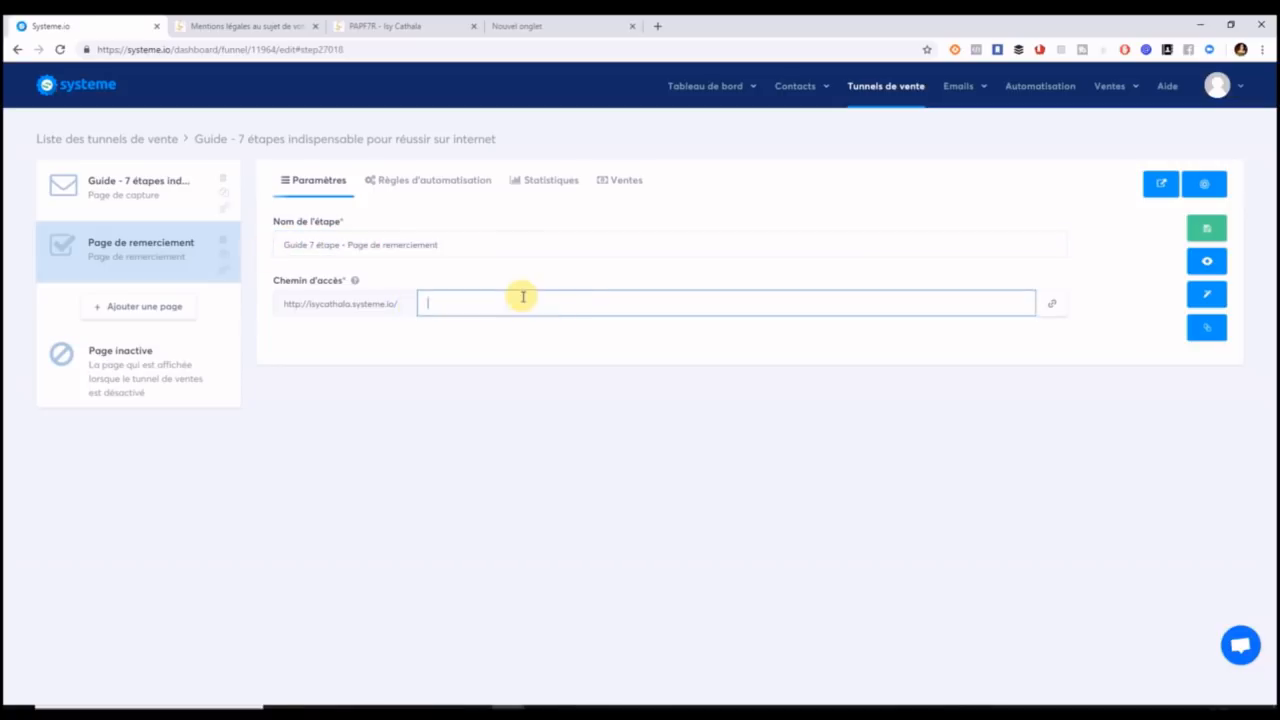
text(Guide 7 étape - Page de remerciement)
click(455, 305)
key(BackSpace)
click(458, 304)
key(BackSpace)
click(484, 304)
key(BackSpace)
key(Left)
key(BackSpace)
click(506, 304)
key(BackSpace)
click(515, 304)
key(BackSpace)
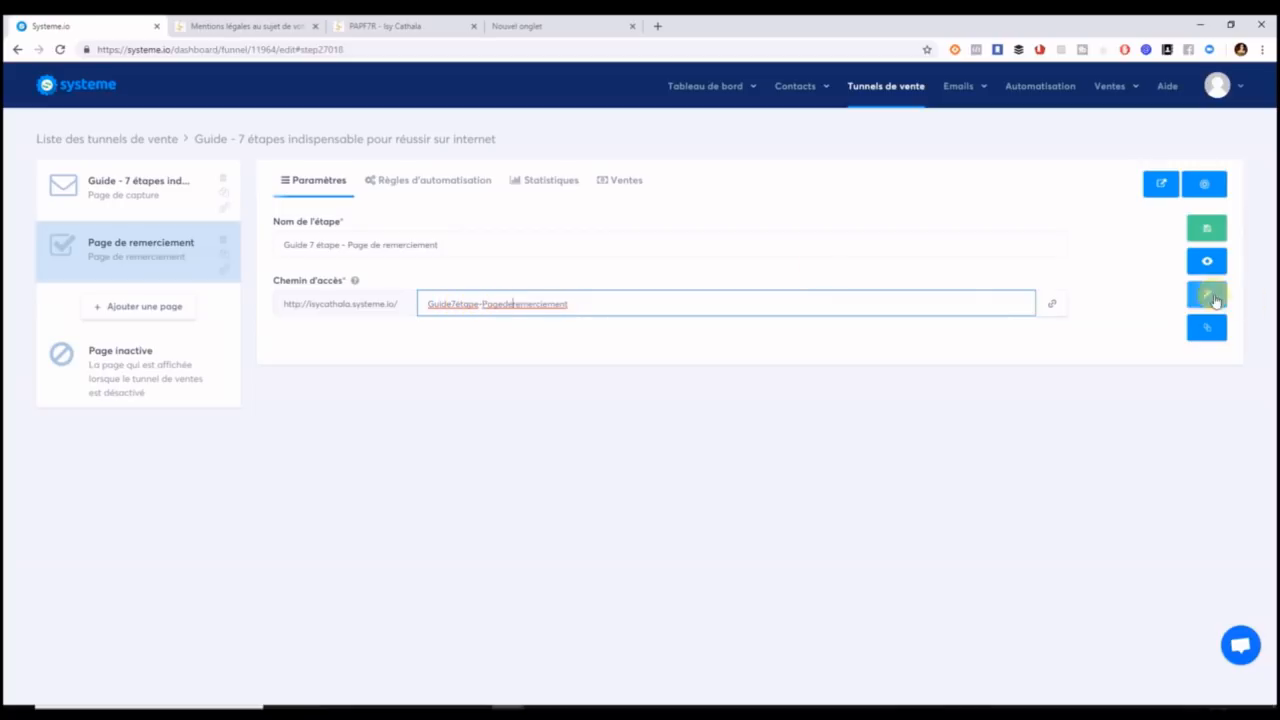
Correct the path rejected as invalid and save the thank-you step settings.
click(1206, 234)
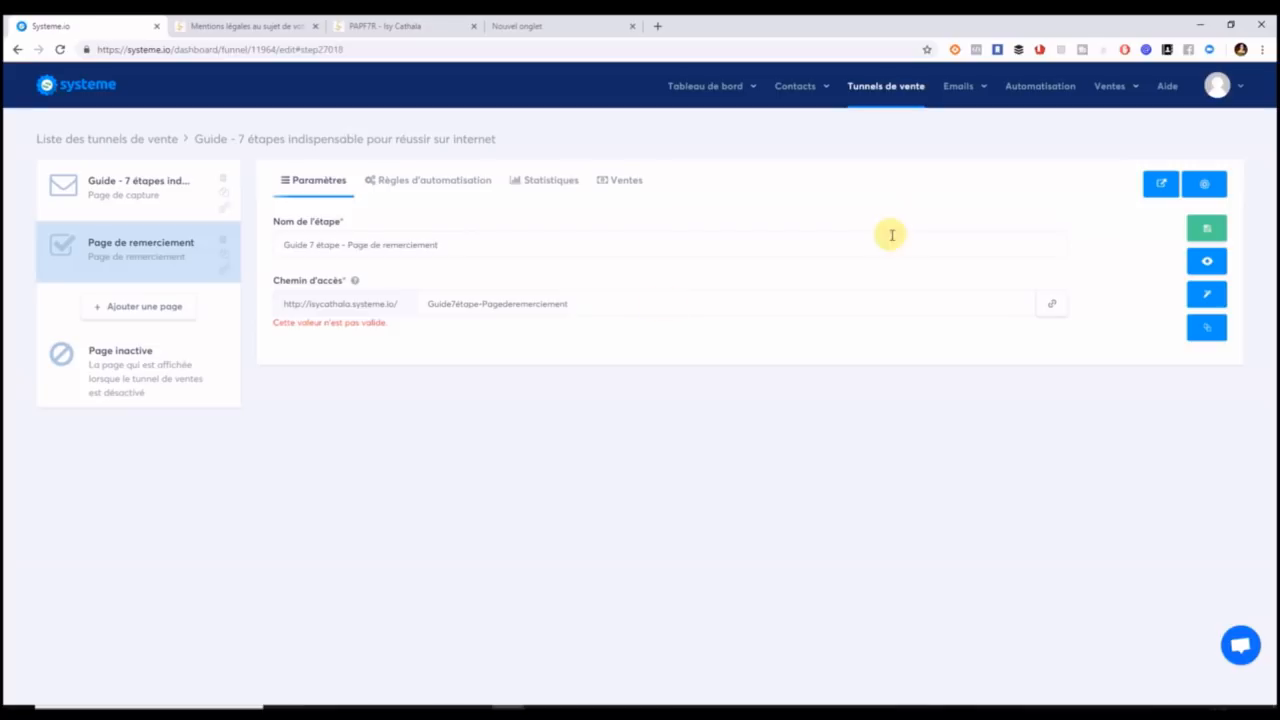
click(461, 305)
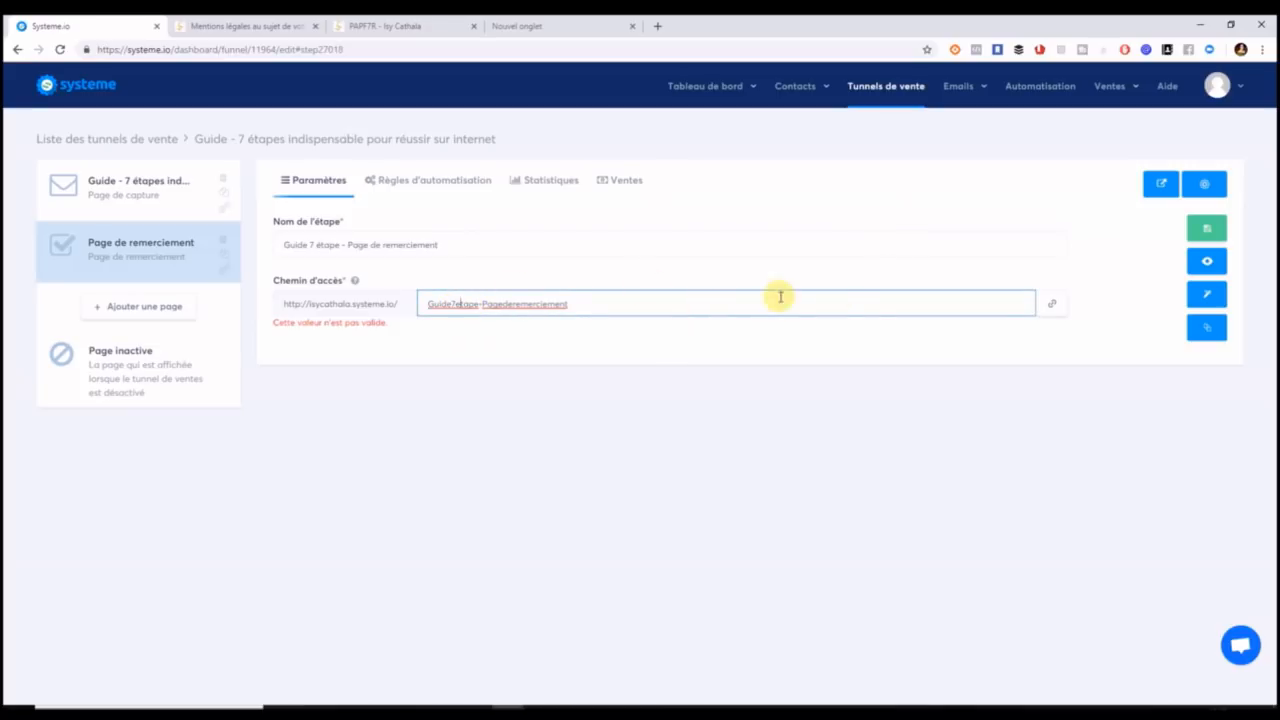
click(1208, 232)
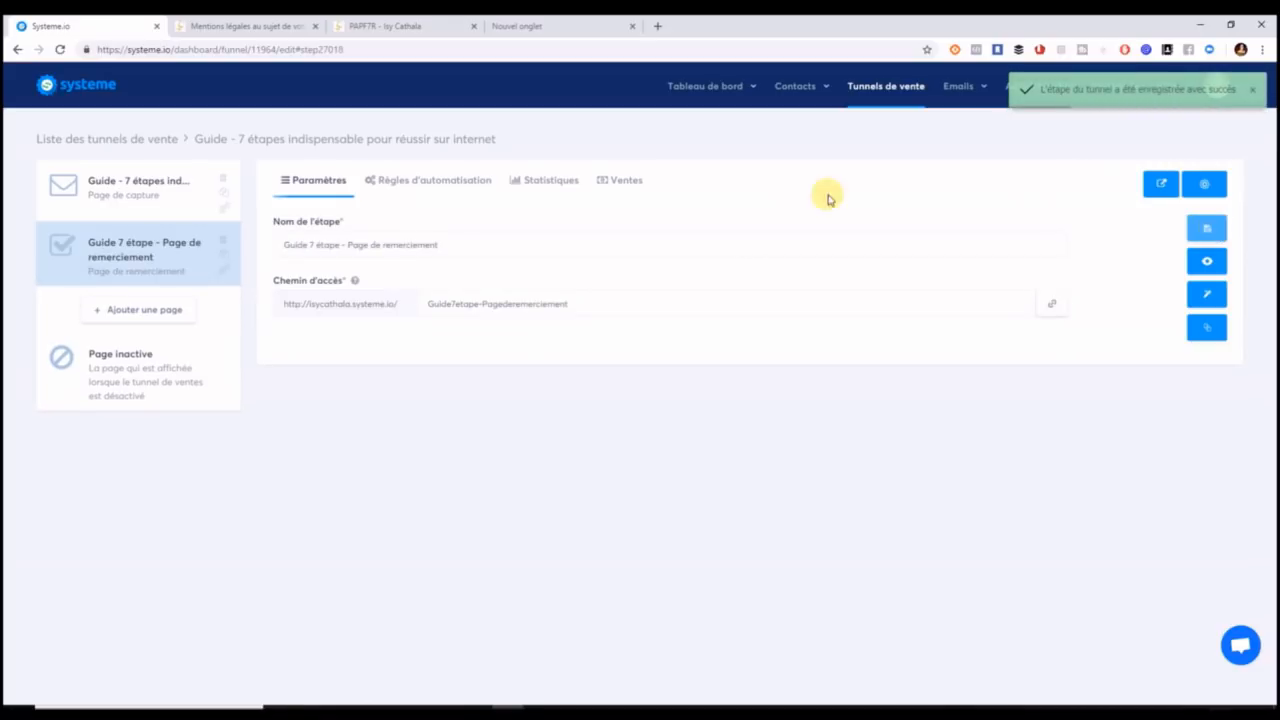
click(1215, 292)
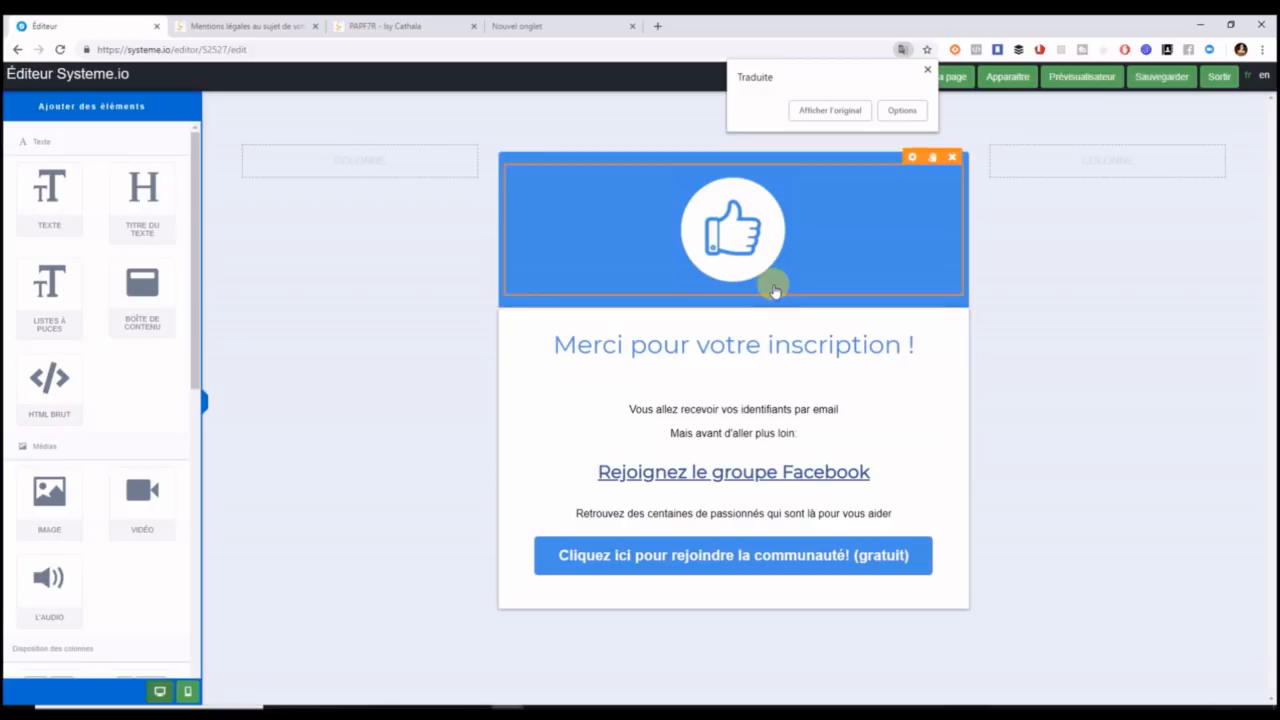
Set the top banner row's background colour to hex e9a825.
click(814, 165)
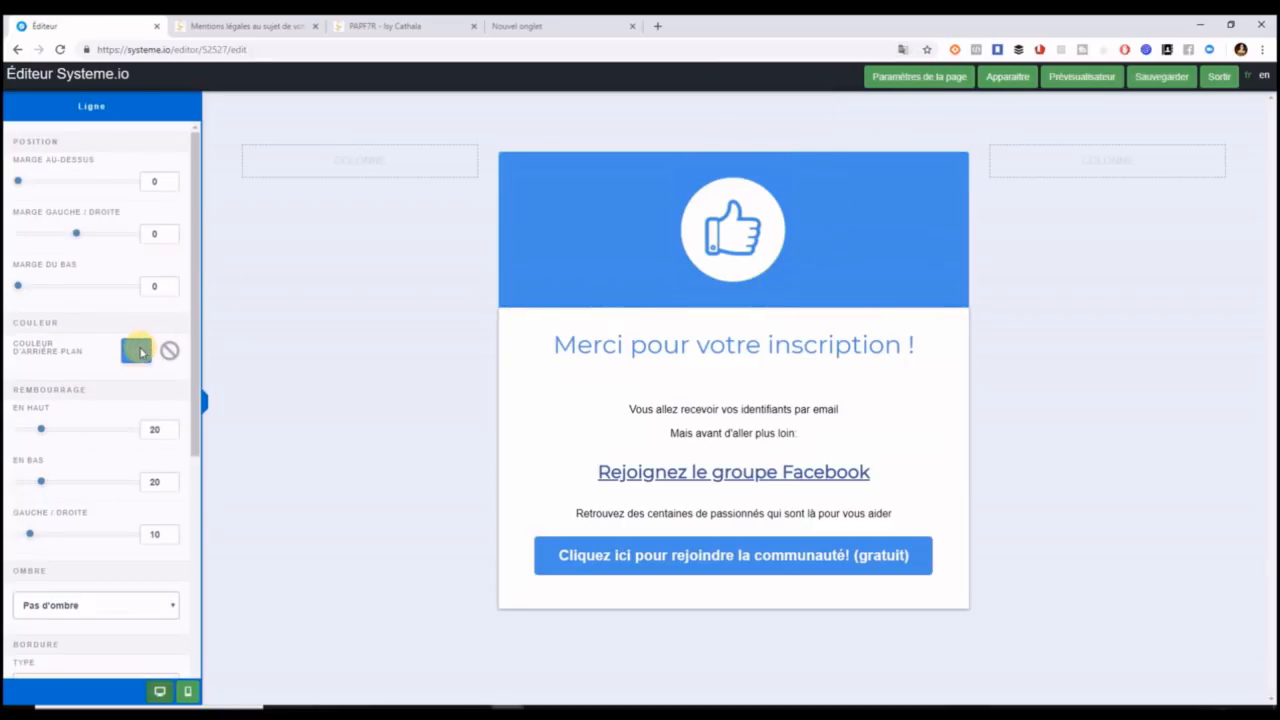
click(138, 350)
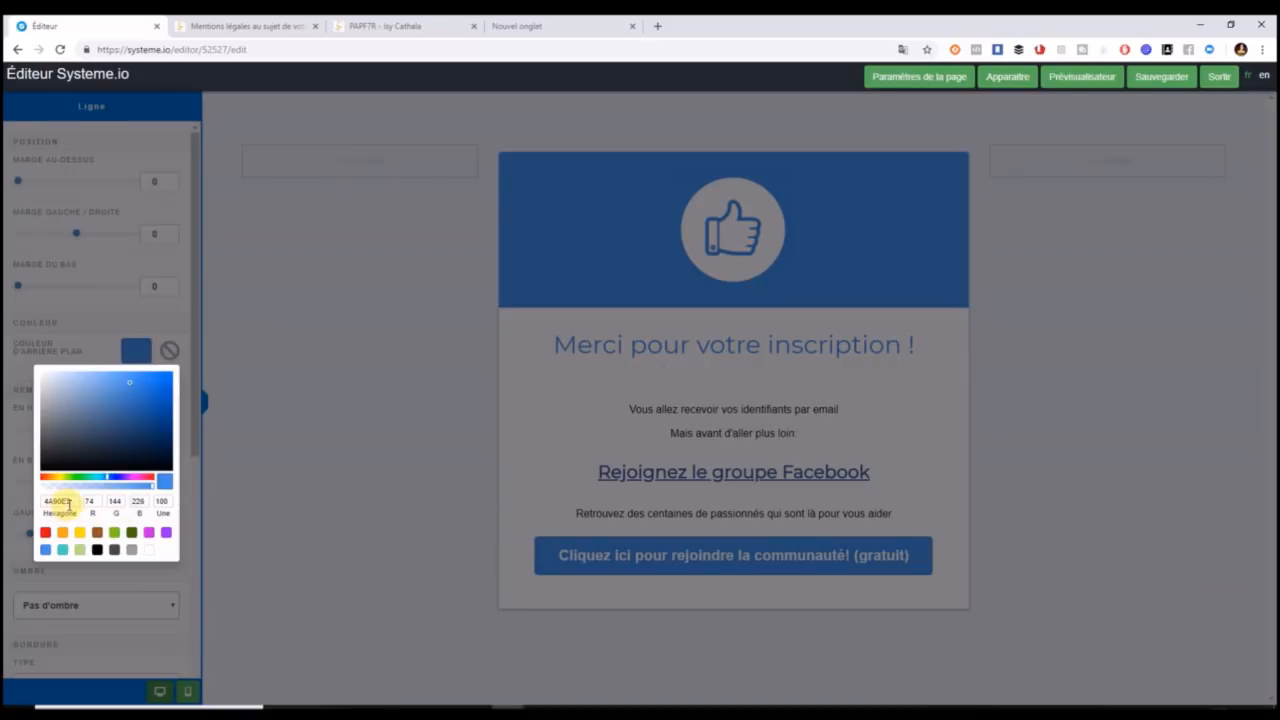
drag(68, 502, 36, 512)
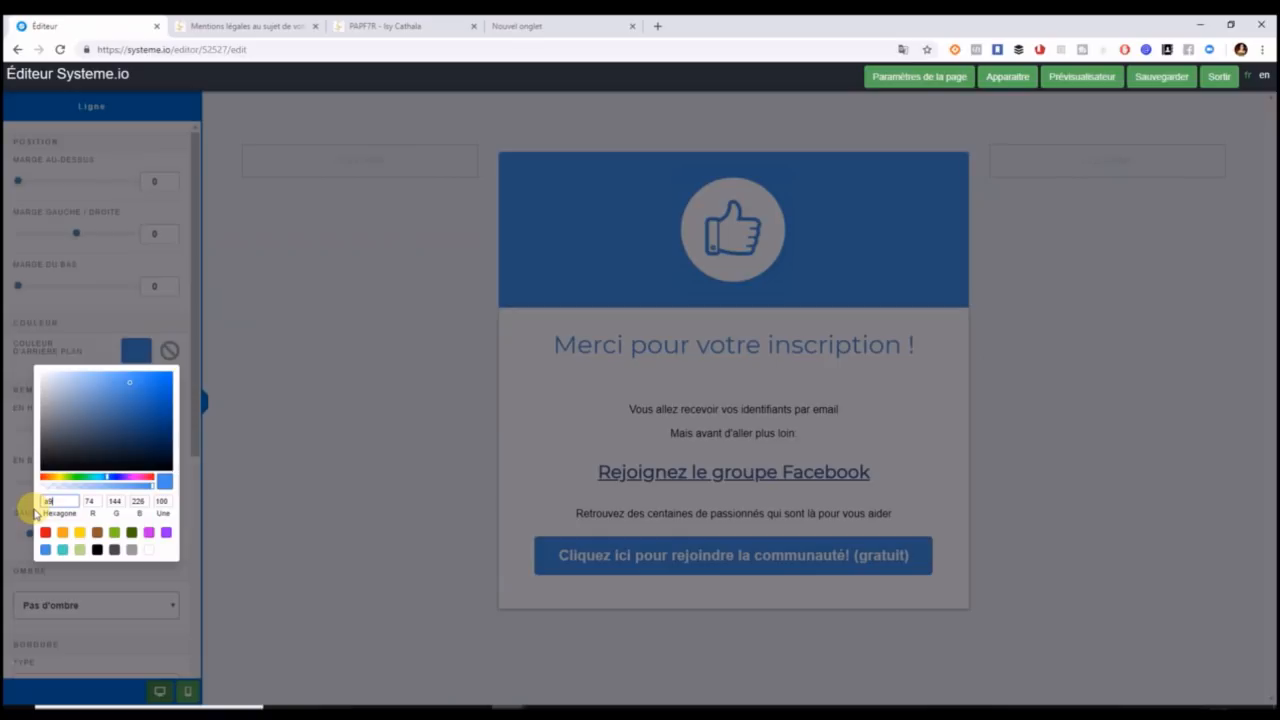
text(e825)
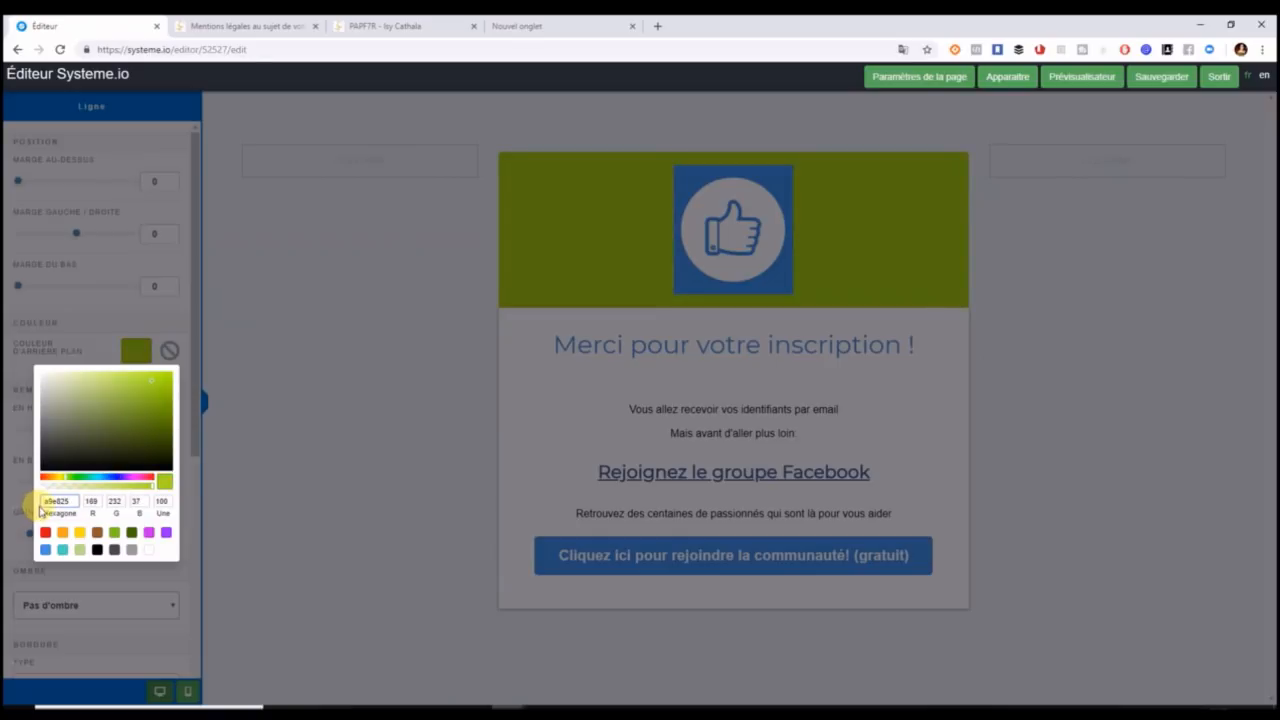
drag(72, 501, 4, 505)
text(e9a825)
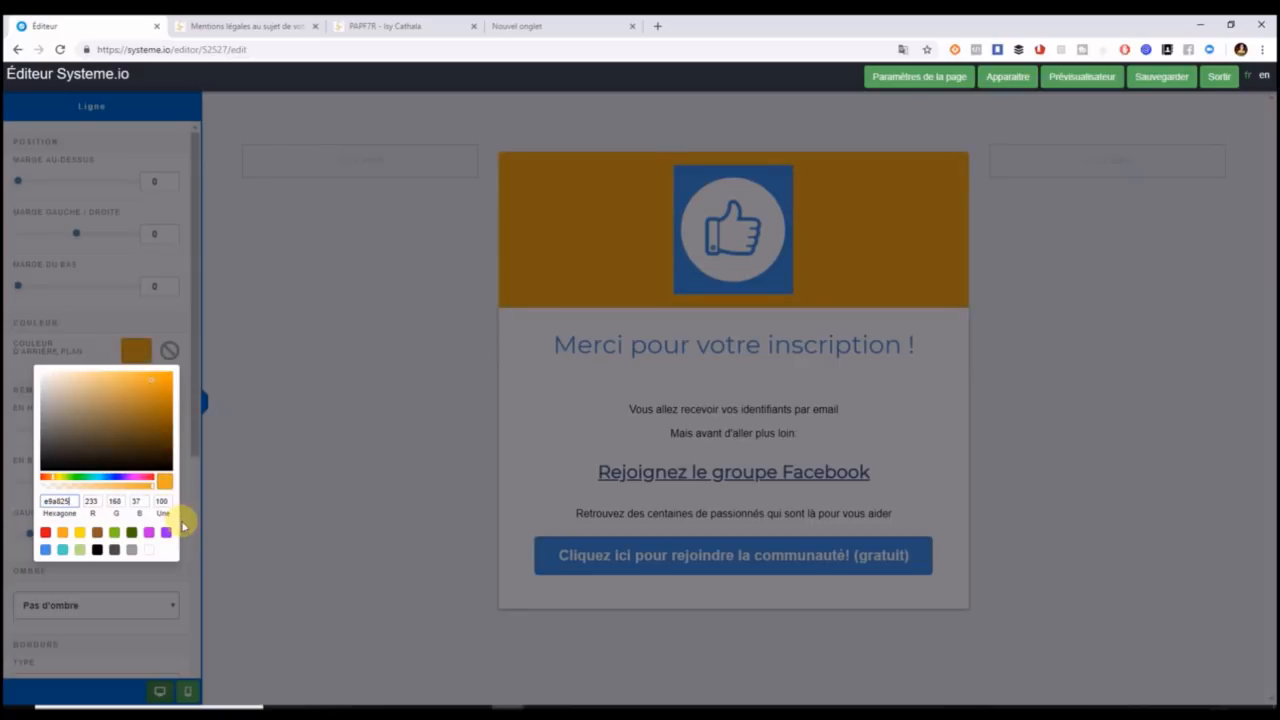
click(237, 518)
Select the thumbs-up image, then the 'Merci pour votre inscription !' heading.
click(708, 256)
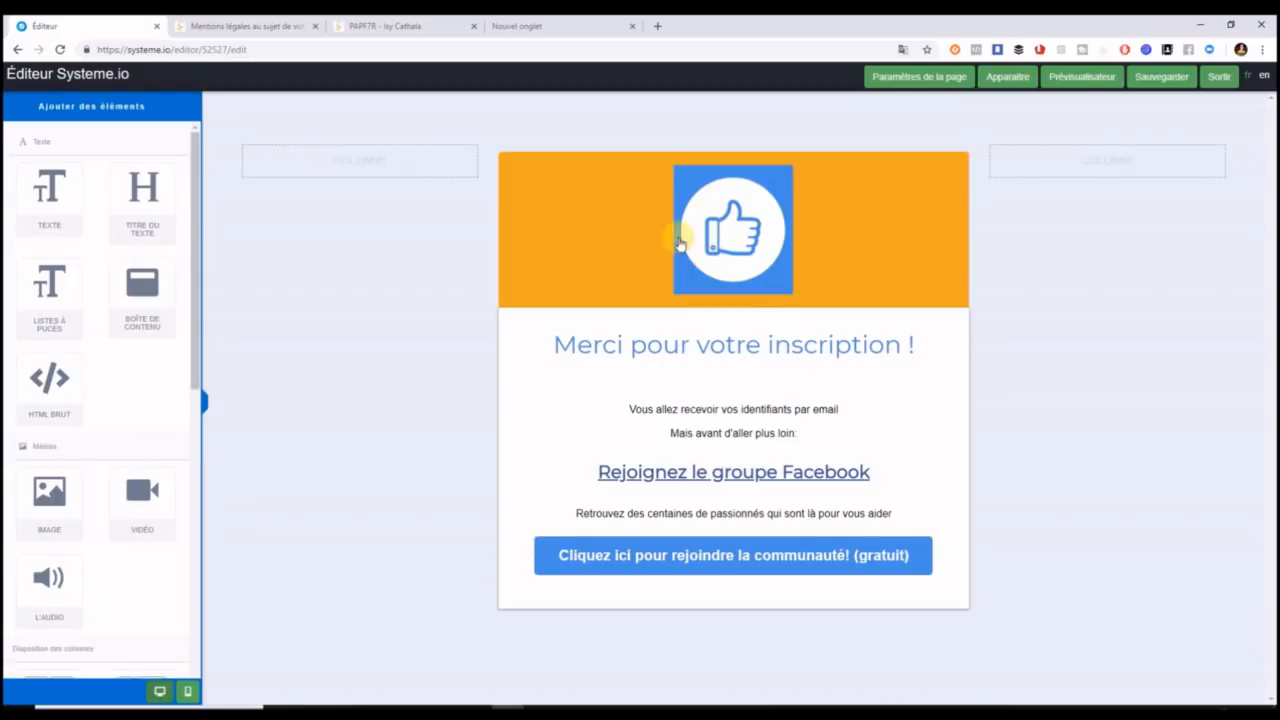
click(700, 194)
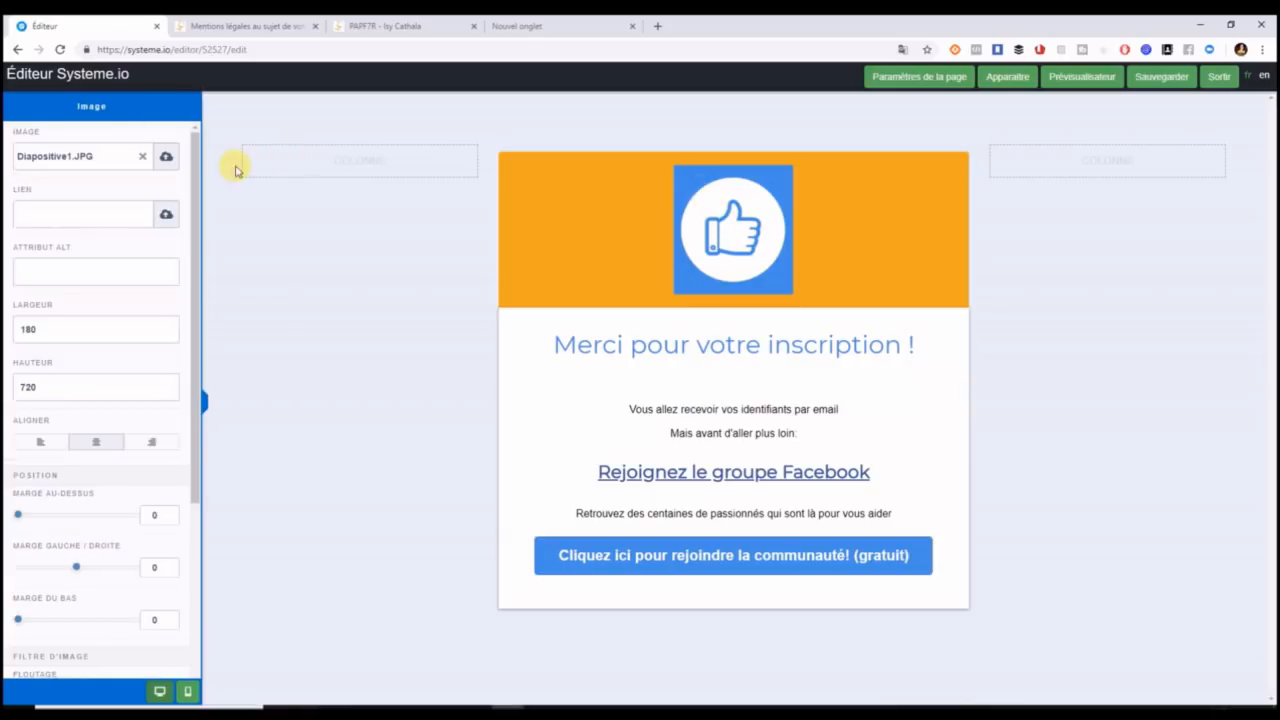
click(777, 183)
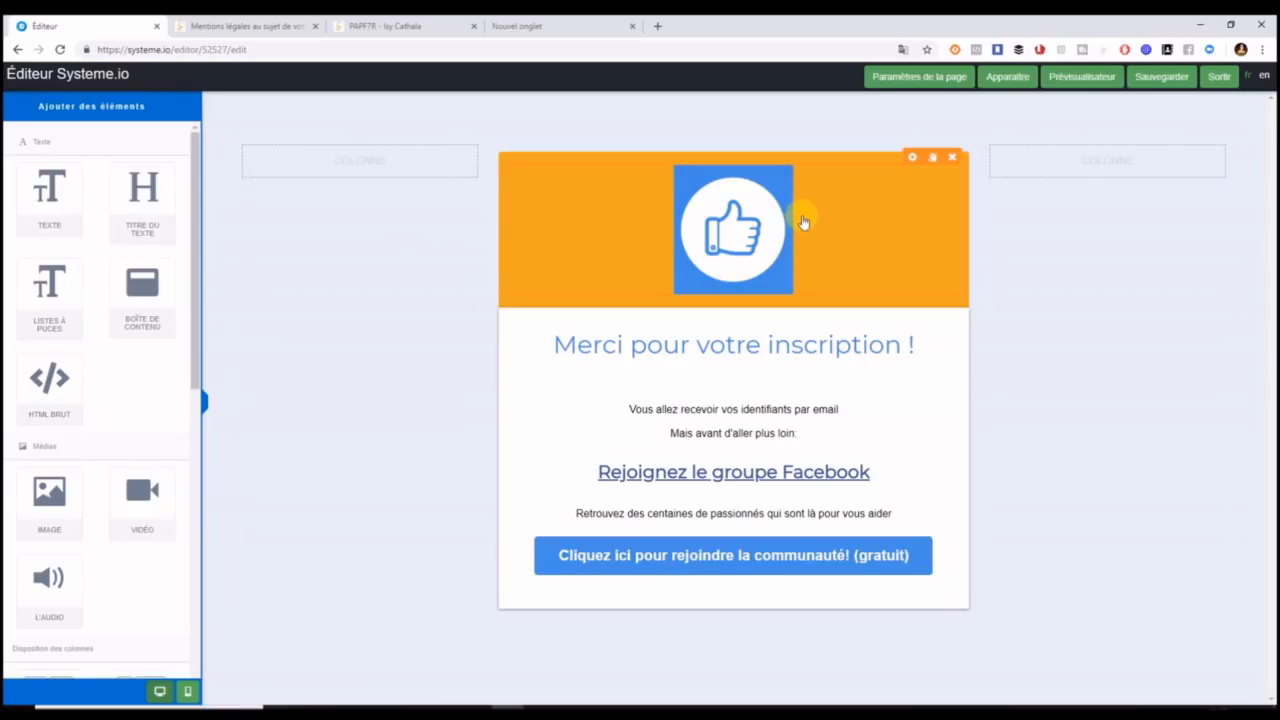
click(789, 206)
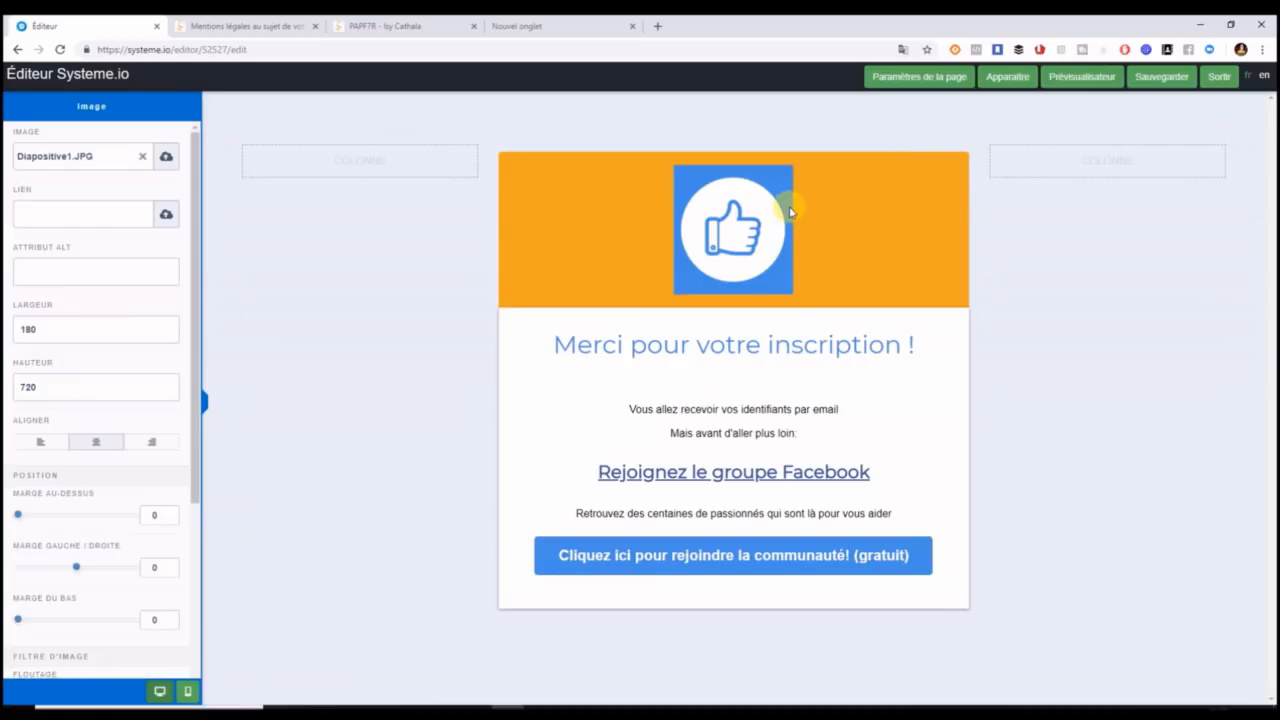
click(775, 335)
Set the 'Merci pour votre inscription !' heading's text colour to hex e9a825.
click(769, 353)
drag(514, 352, 936, 337)
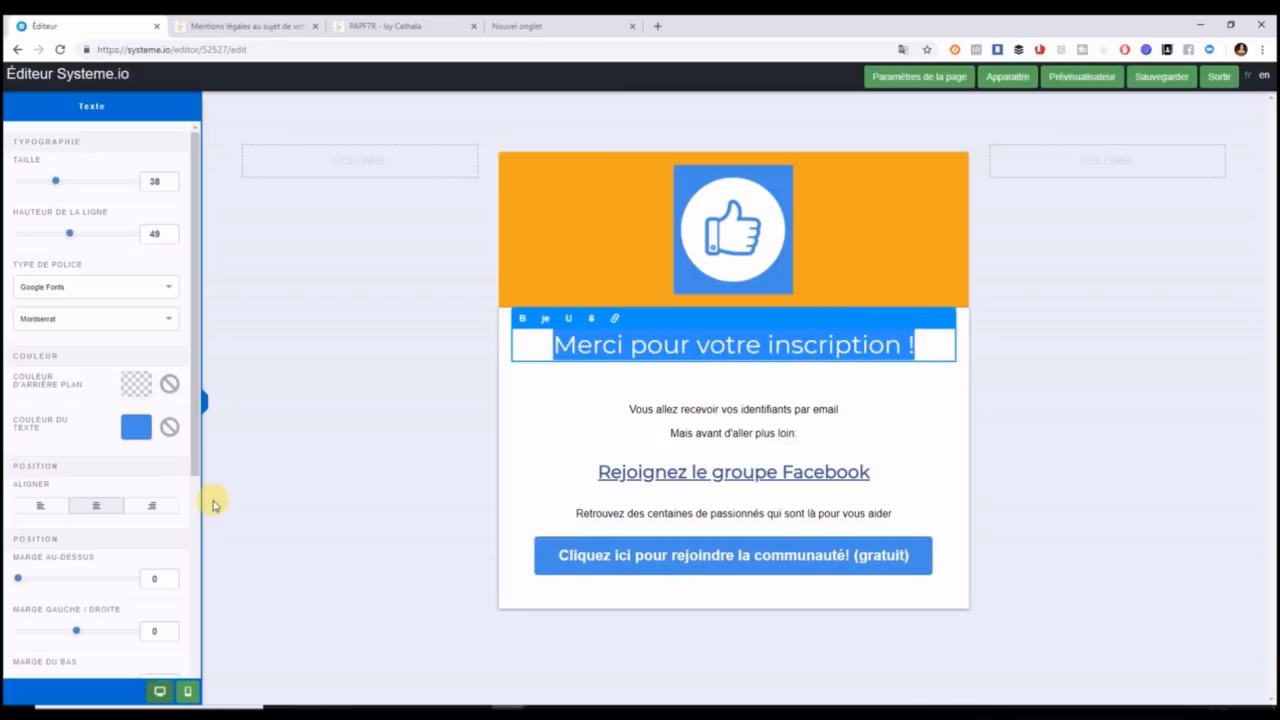
click(136, 426)
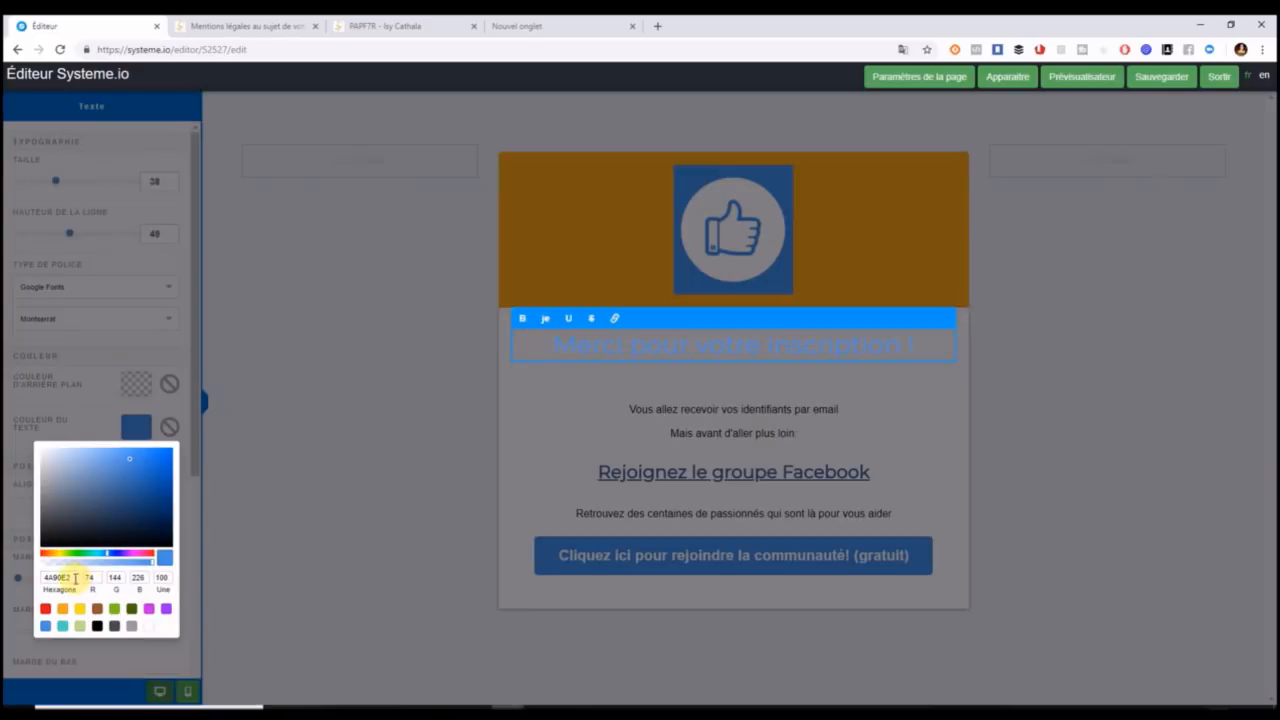
drag(75, 578, 33, 577)
text(e)
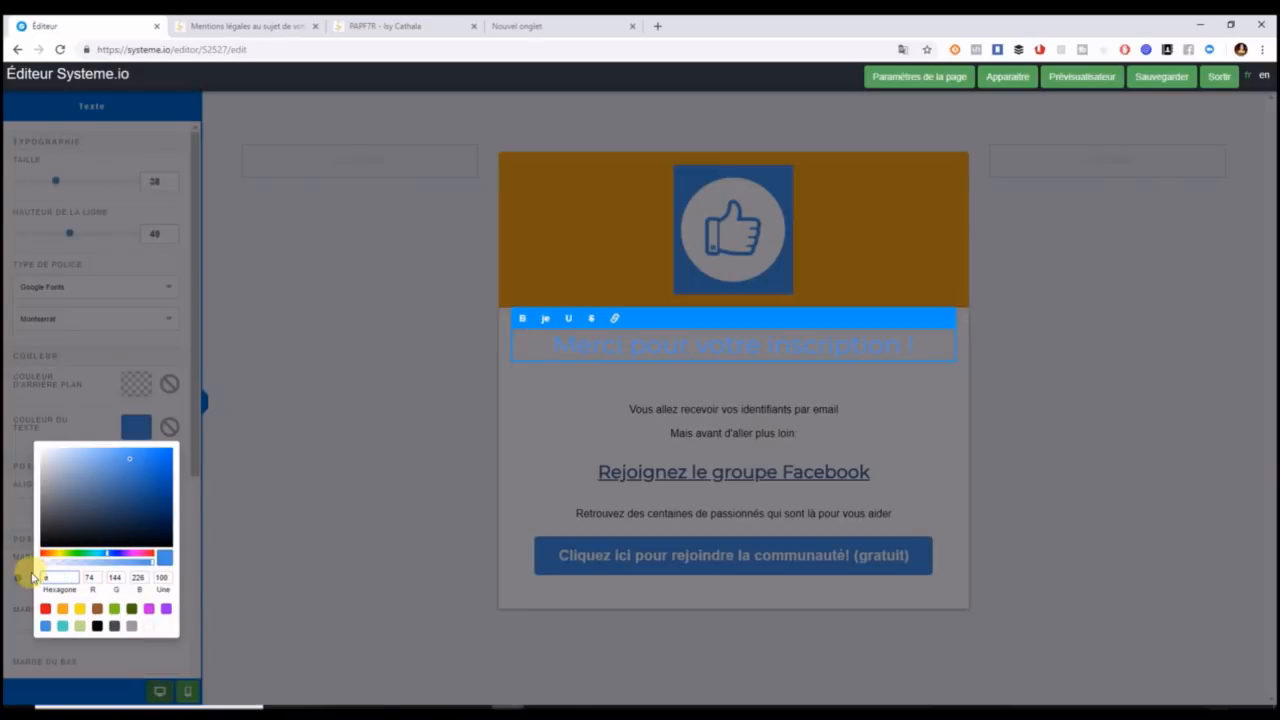
text(9a825)
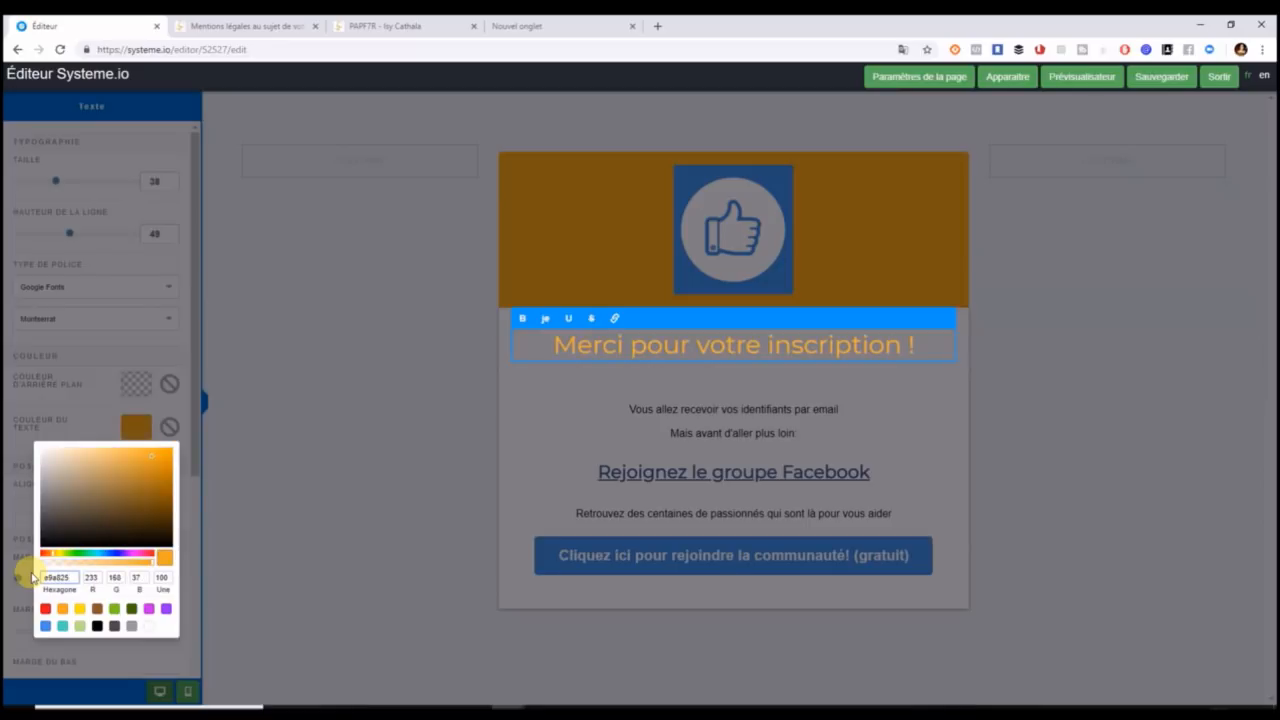
click(534, 427)
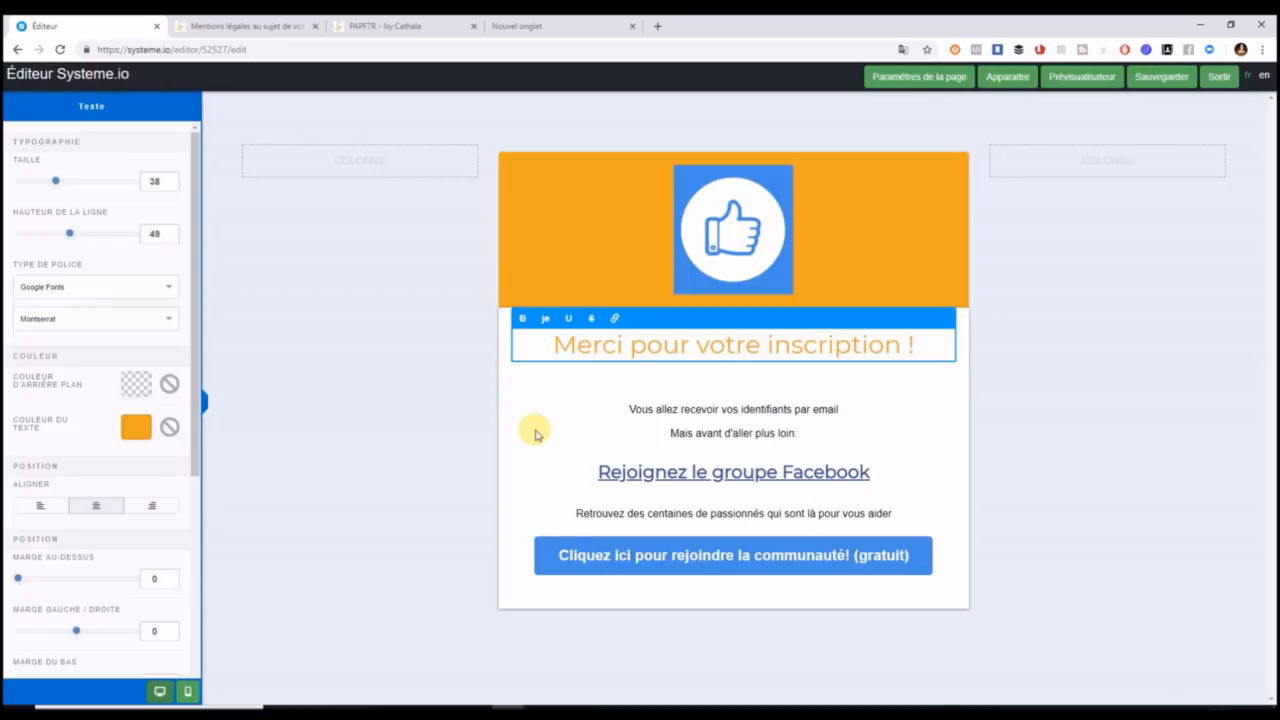
click(535, 433)
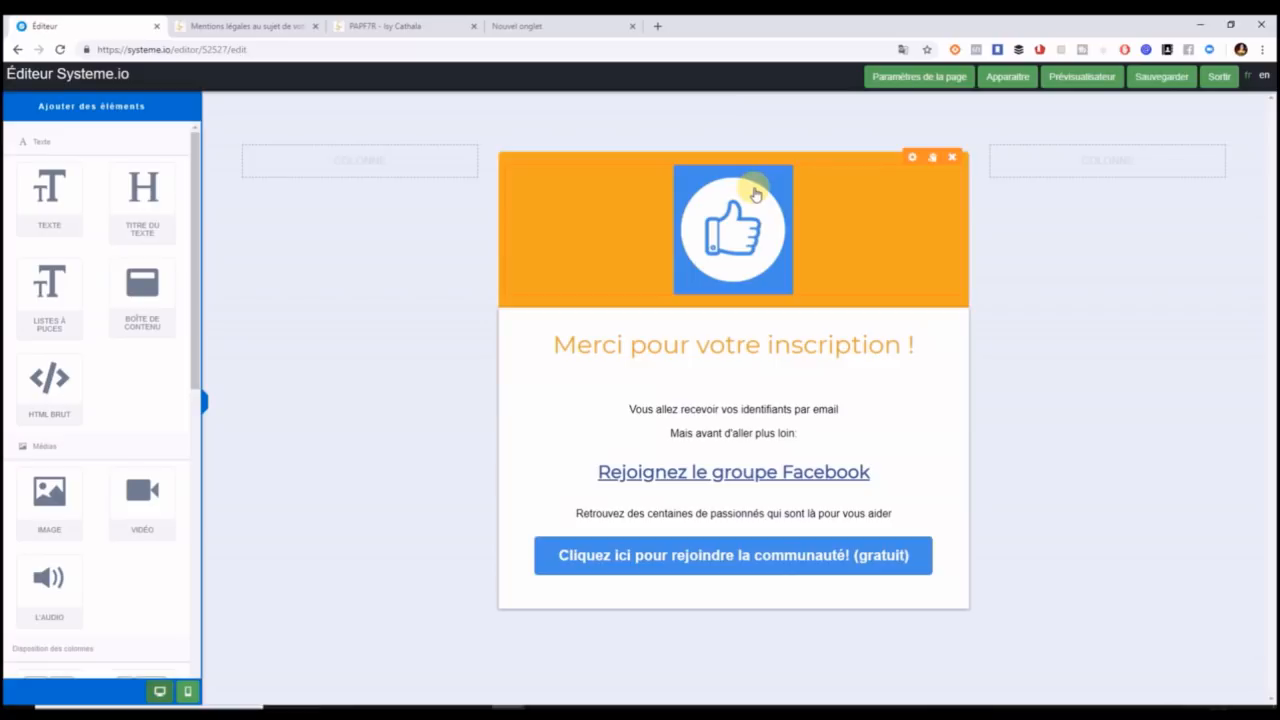
Select the thumbs-up image in the banner and open its settings.
click(755, 194)
click(978, 229)
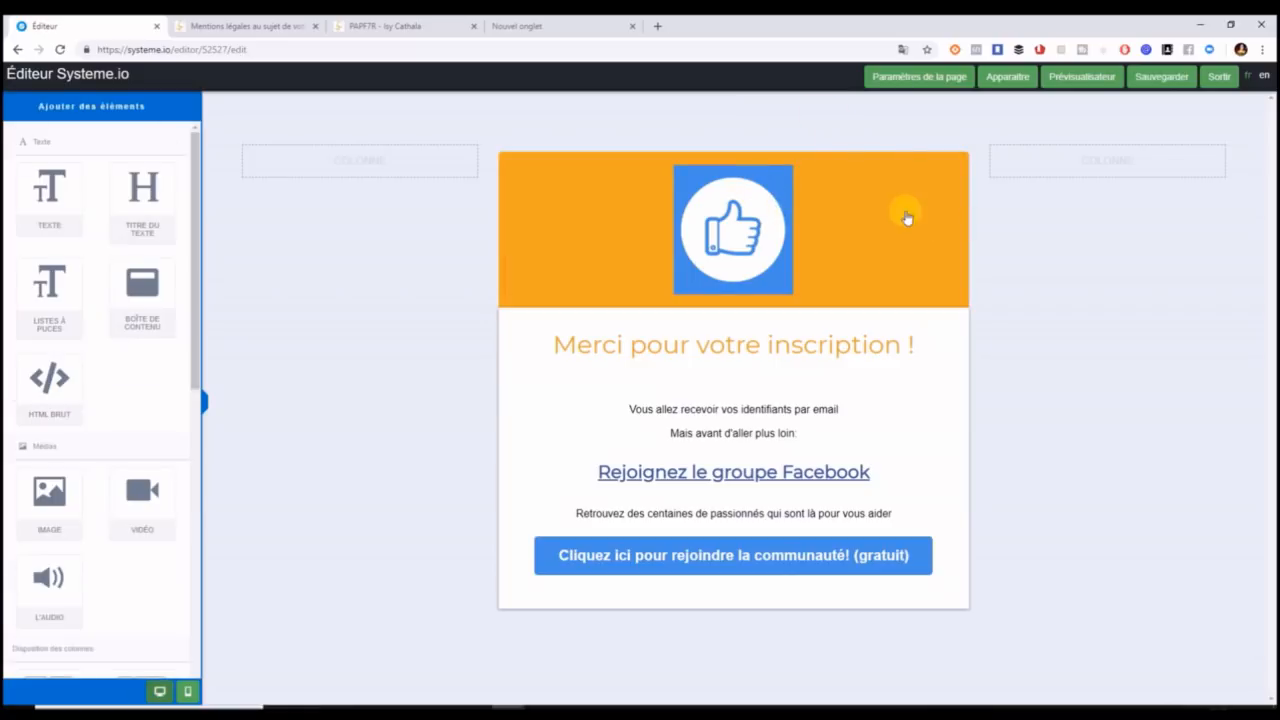
click(776, 194)
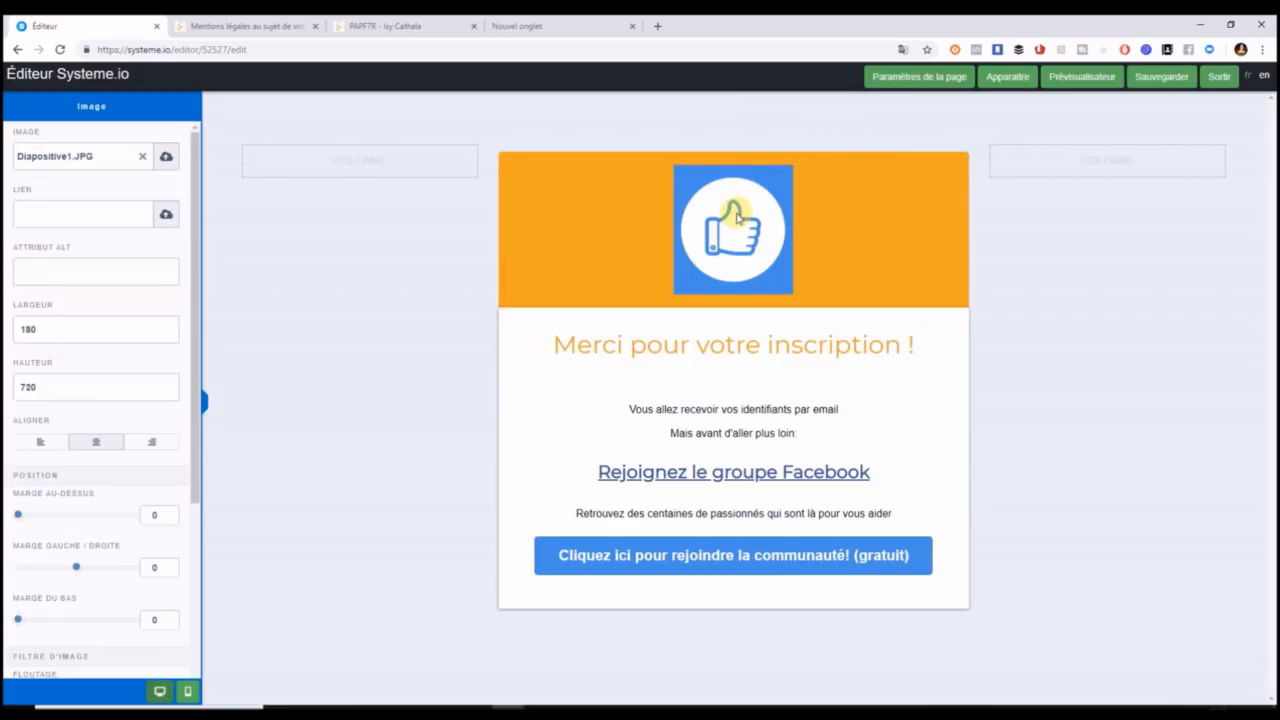
click(1078, 302)
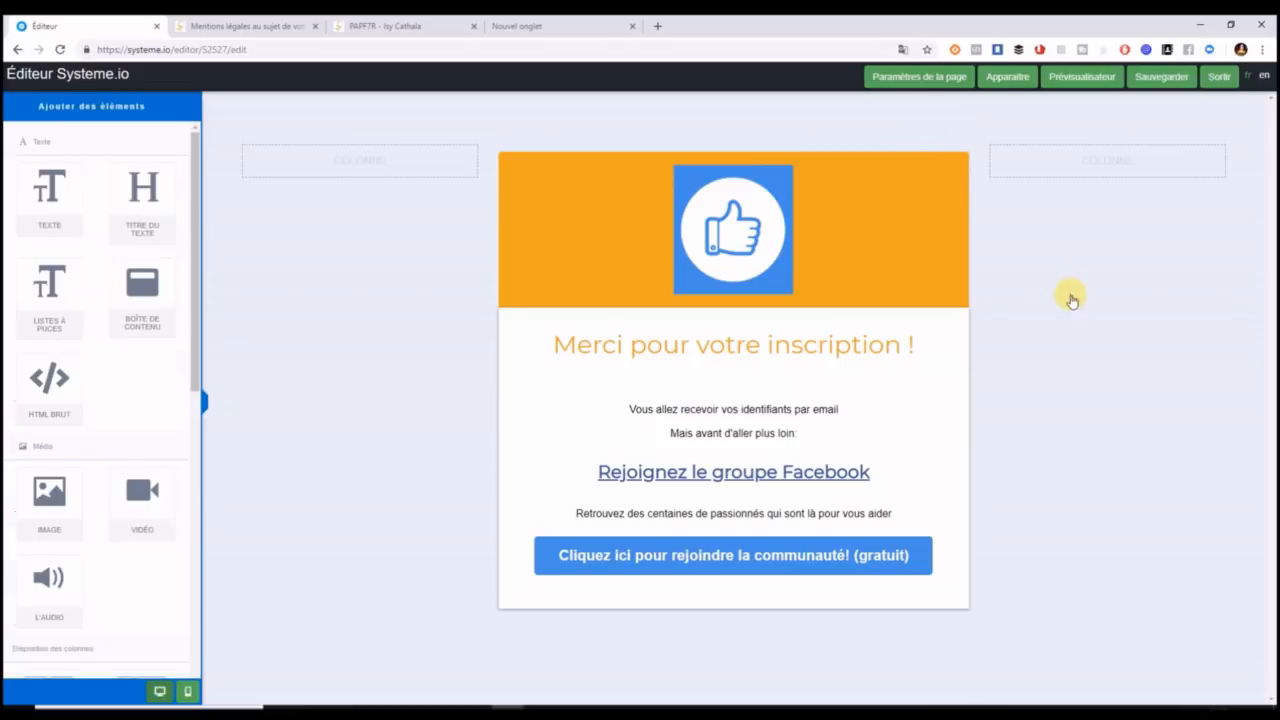
click(913, 157)
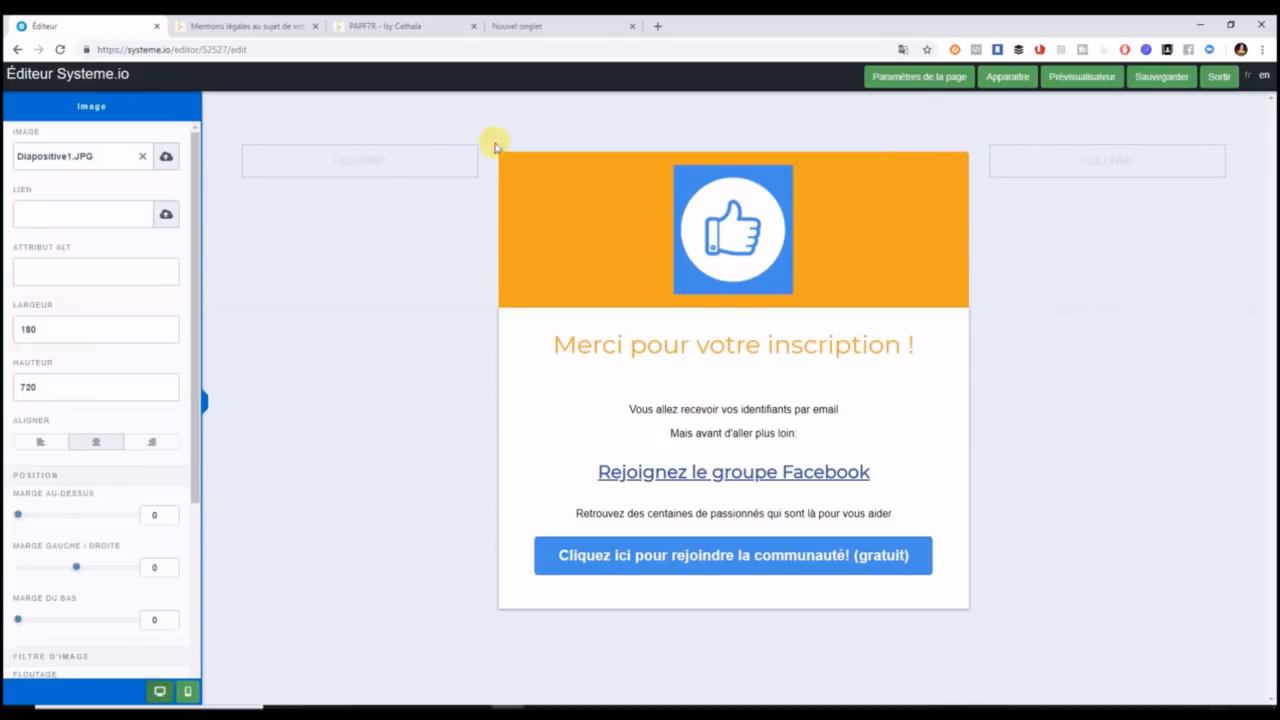
click(168, 158)
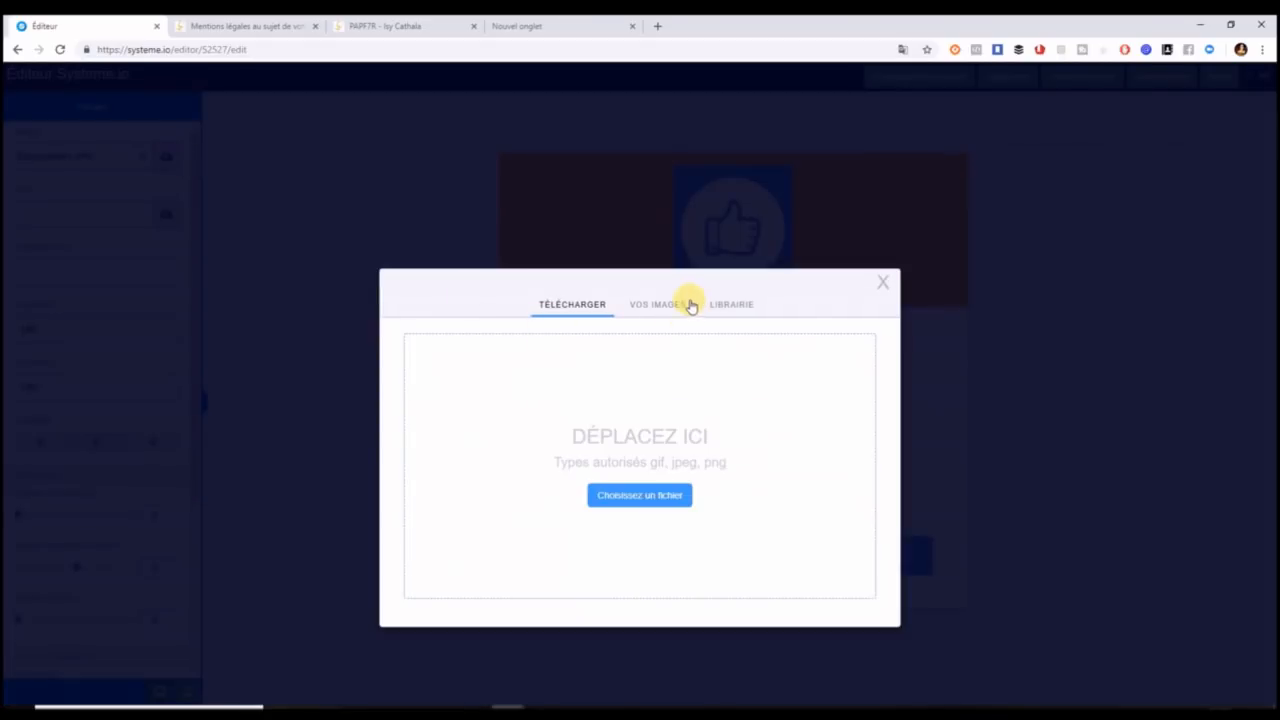
click(666, 302)
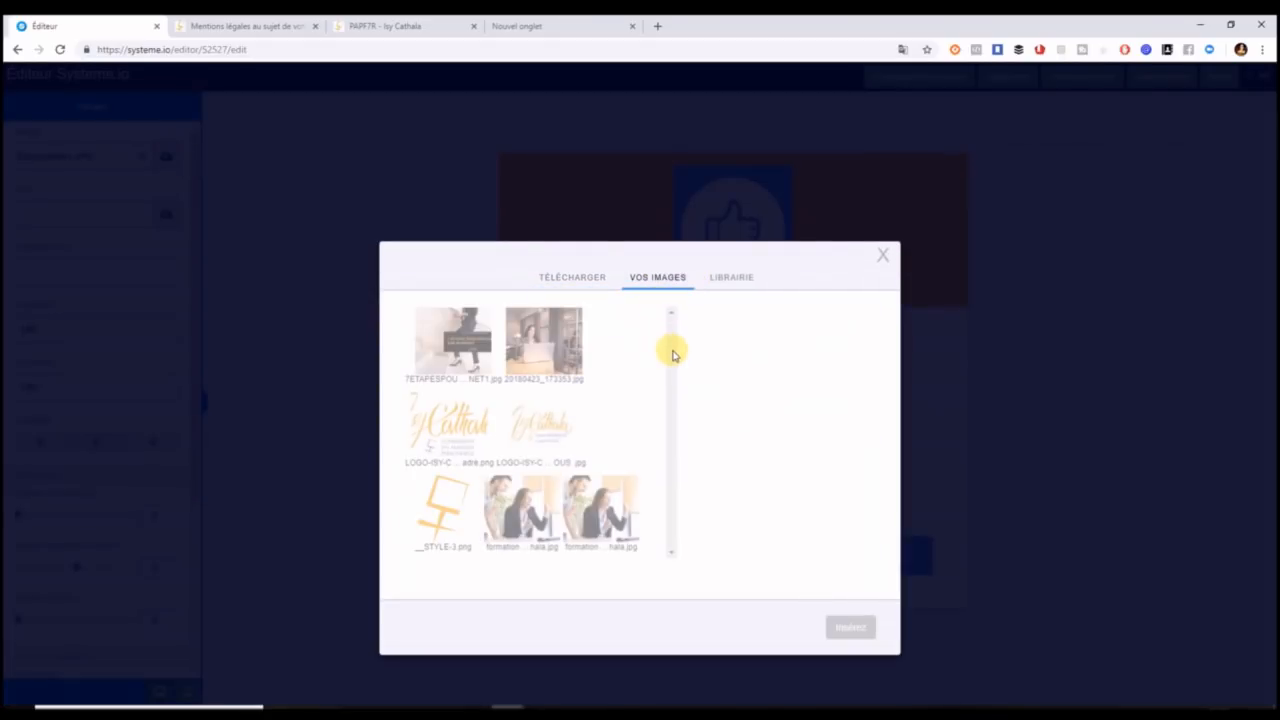
click(607, 518)
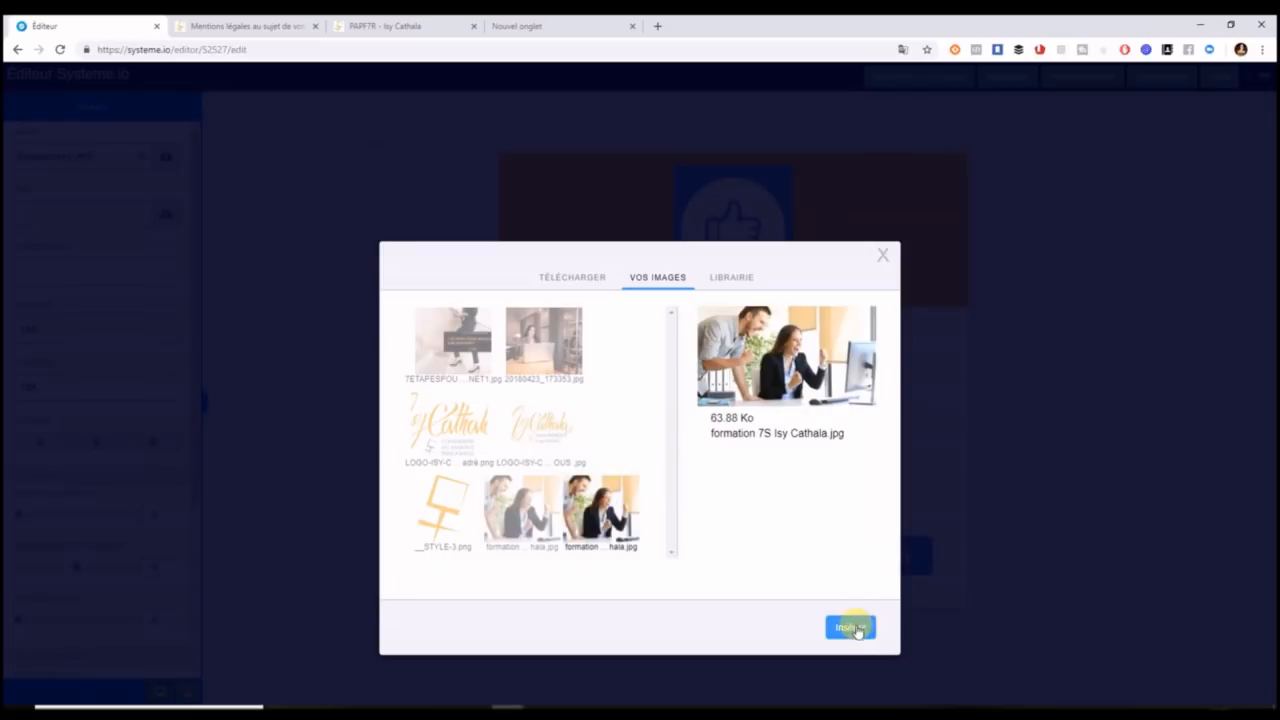
click(851, 627)
Set the photo's width and height to 400.
drag(60, 325, 5, 325)
click(43, 386)
text(400)
drag(40, 388, 7, 405)
text(400)
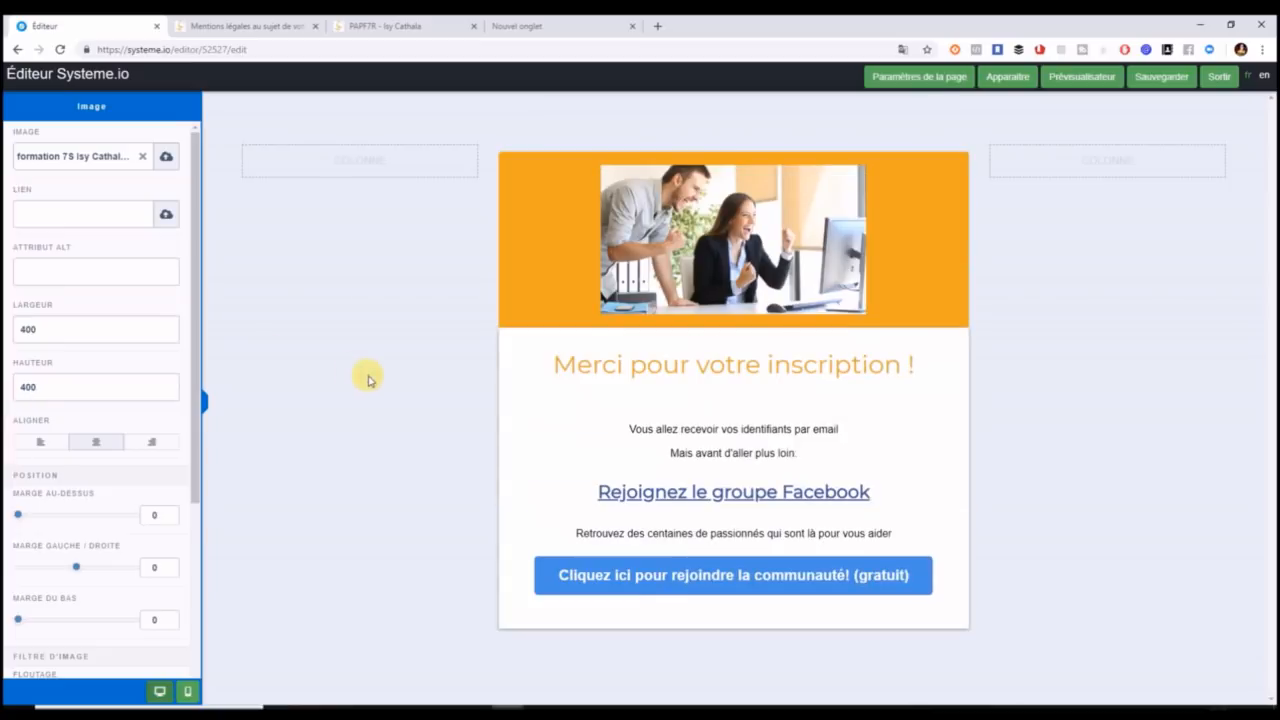
Try an e9a825 background on the Facebook group block, then clear it back to no colour.
click(520, 445)
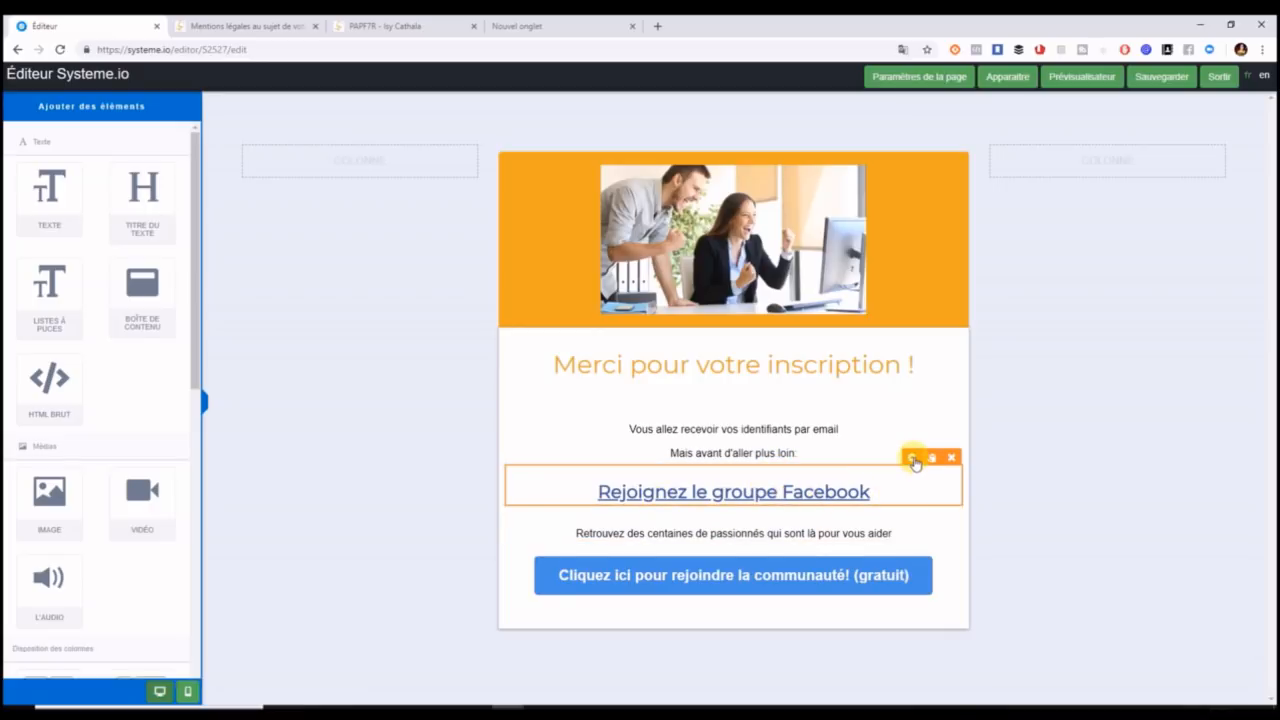
click(912, 458)
click(136, 388)
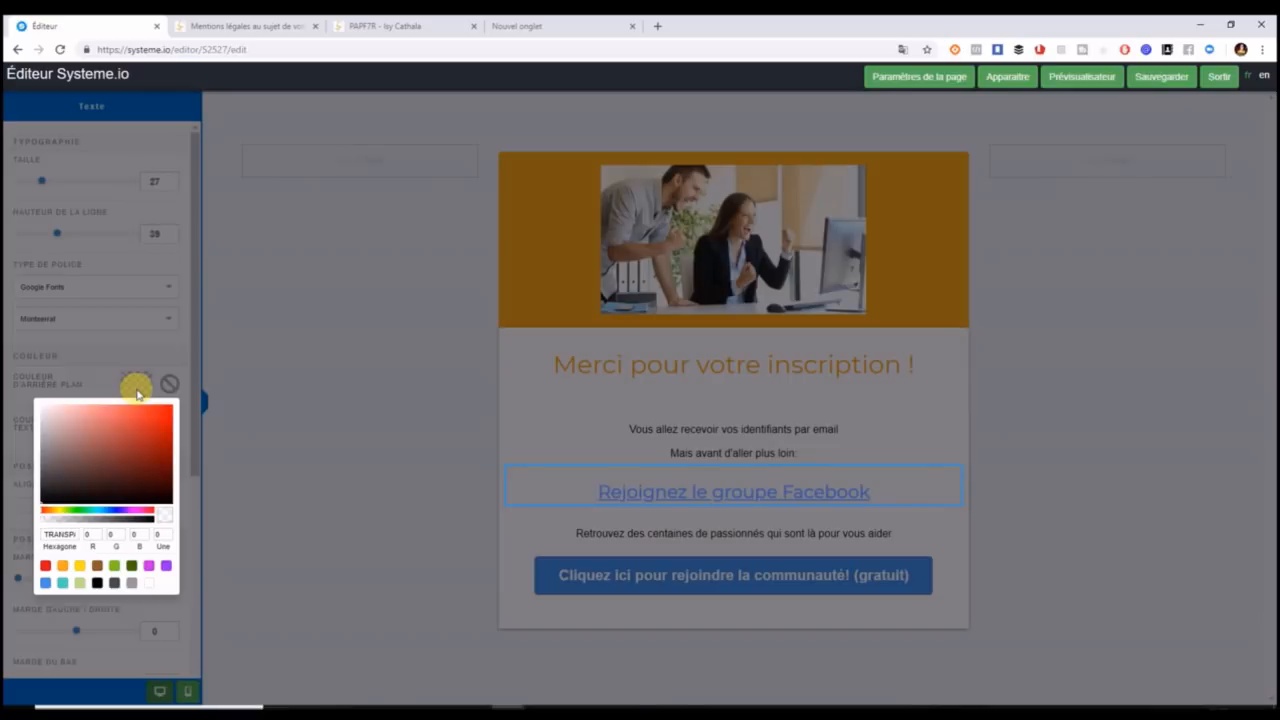
drag(46, 531, 88, 536)
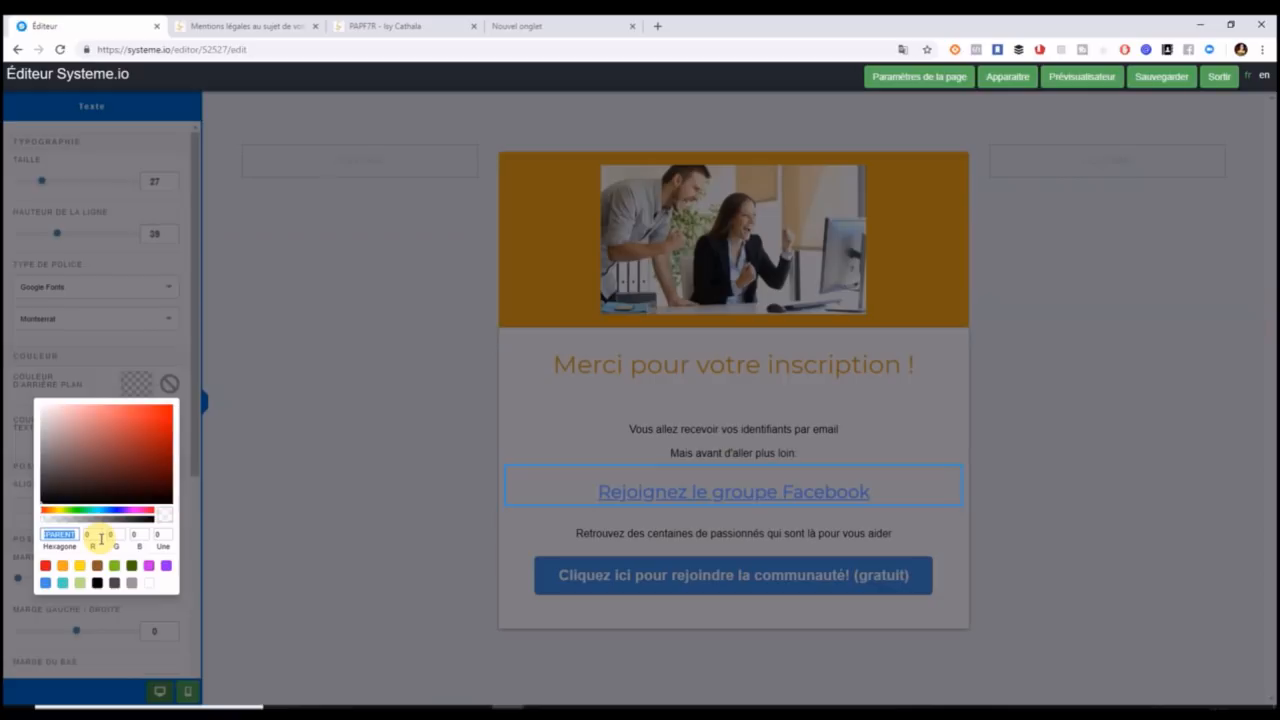
text(e9a825)
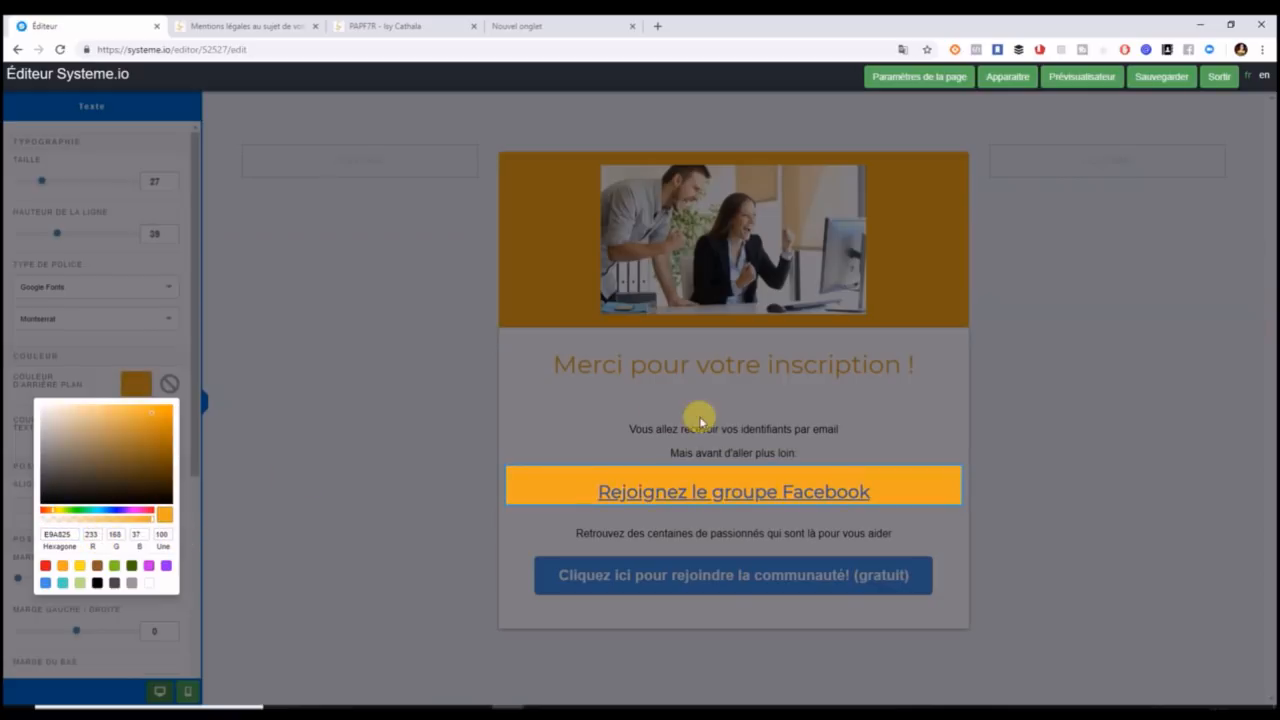
click(578, 425)
click(614, 486)
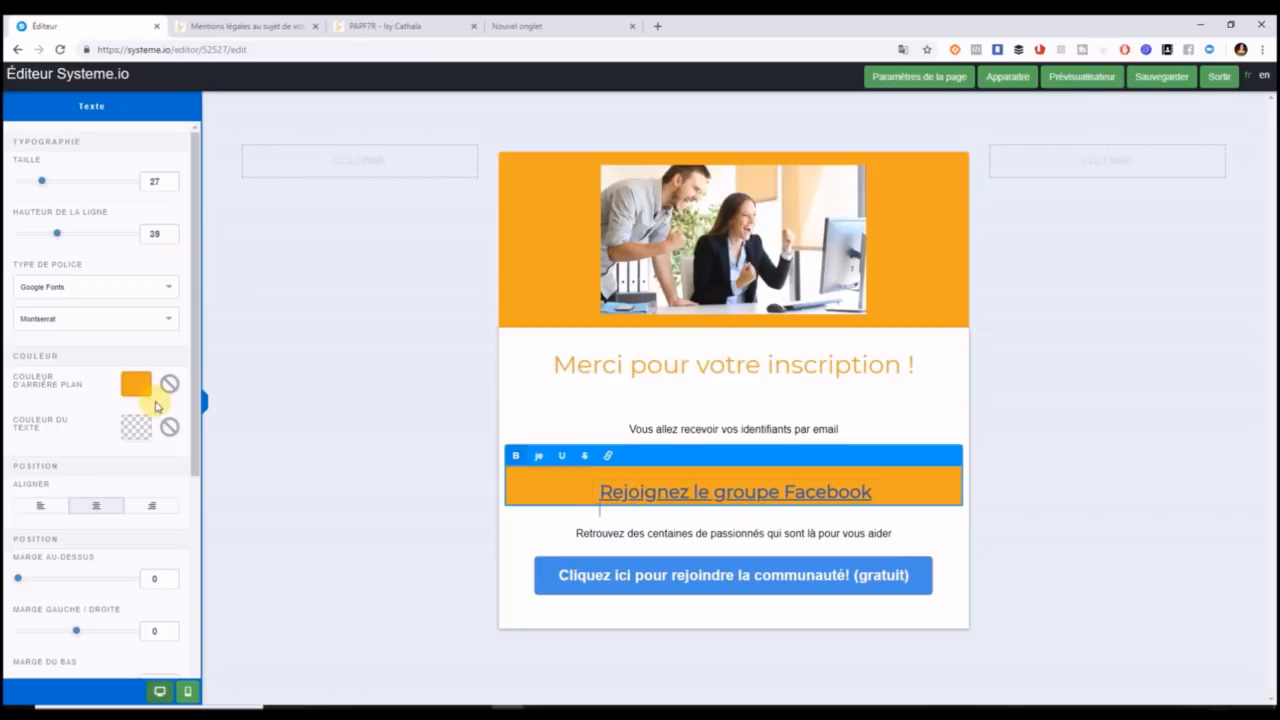
click(140, 392)
click(178, 382)
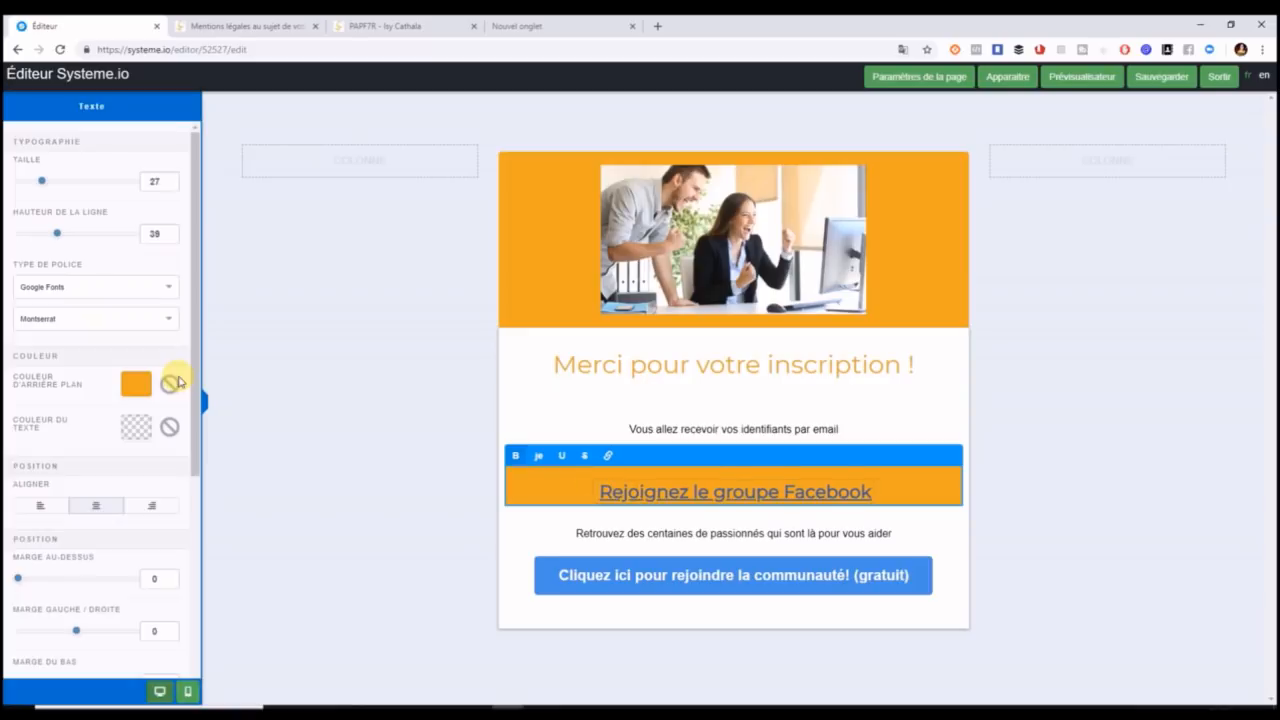
click(171, 383)
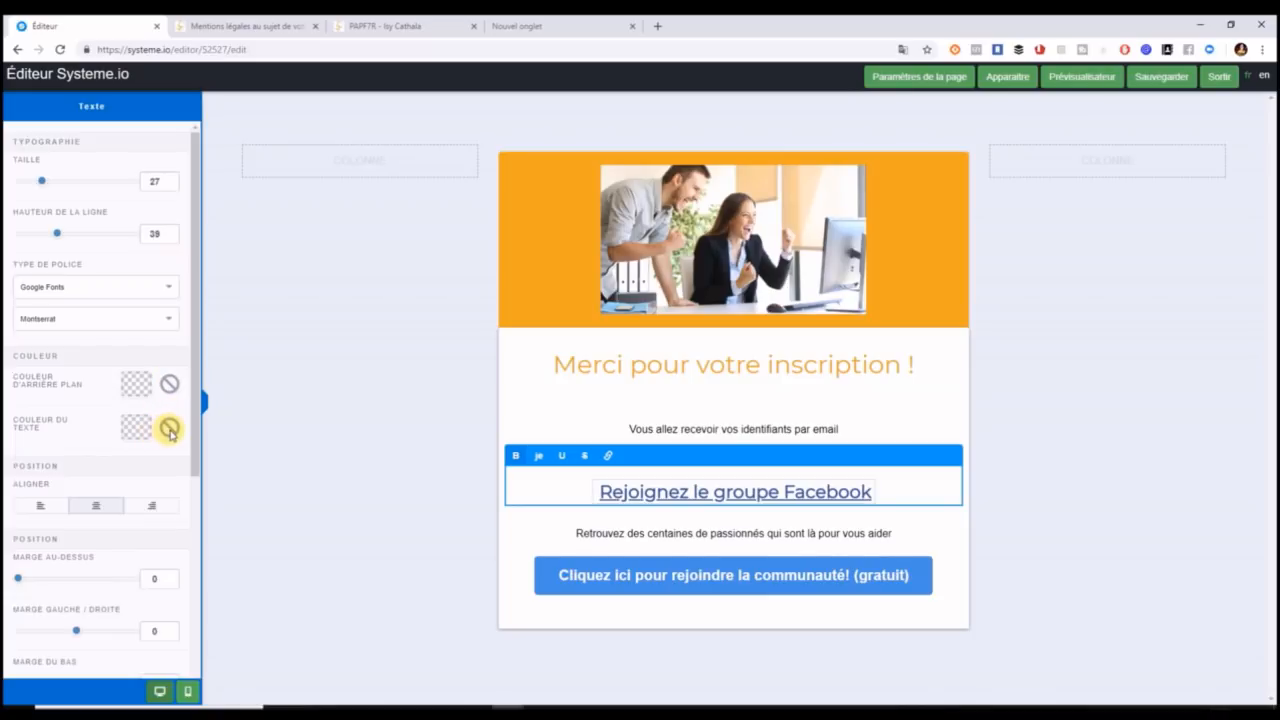
Set the Facebook block's text colour to hex e9a825.
click(137, 426)
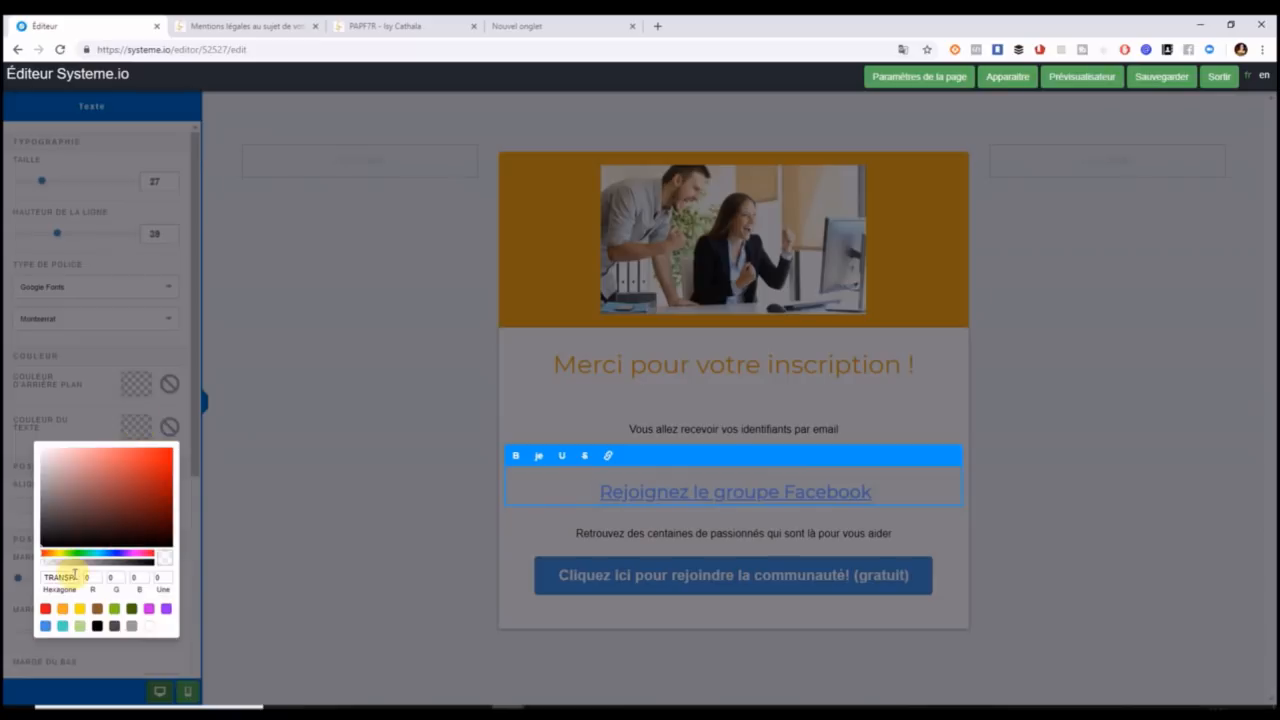
drag(48, 577, 131, 577)
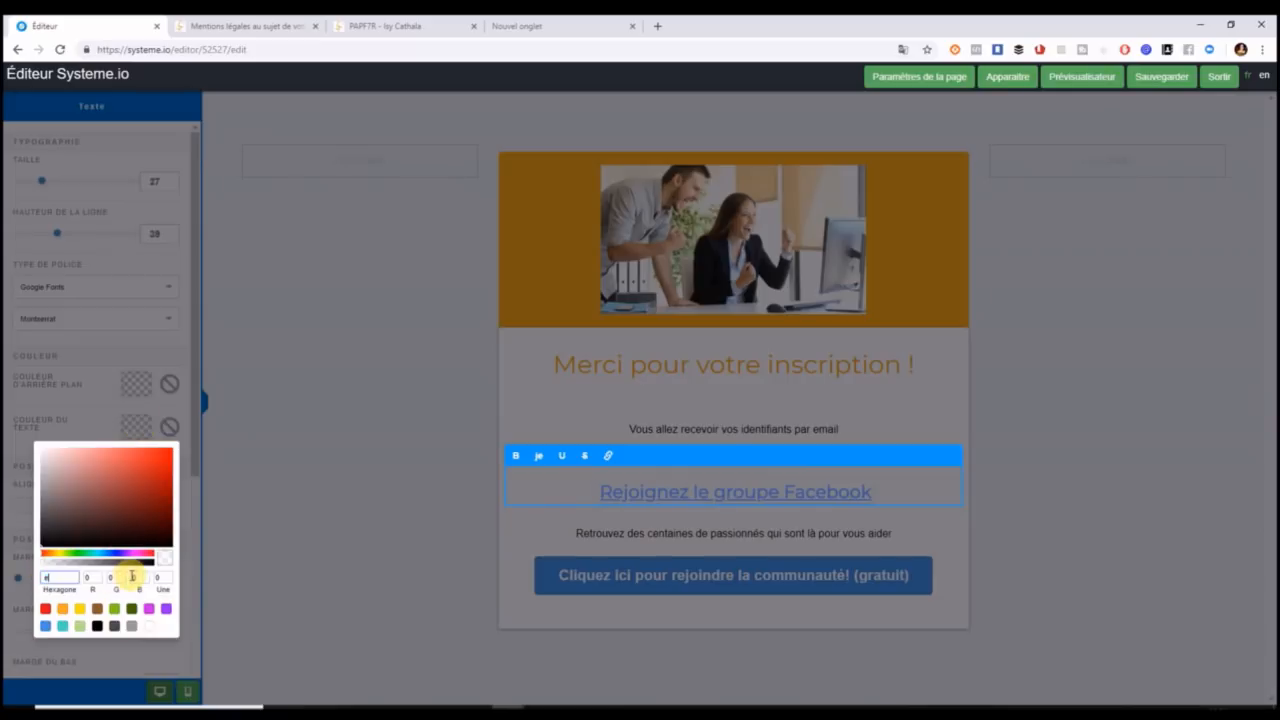
text(e9a82)
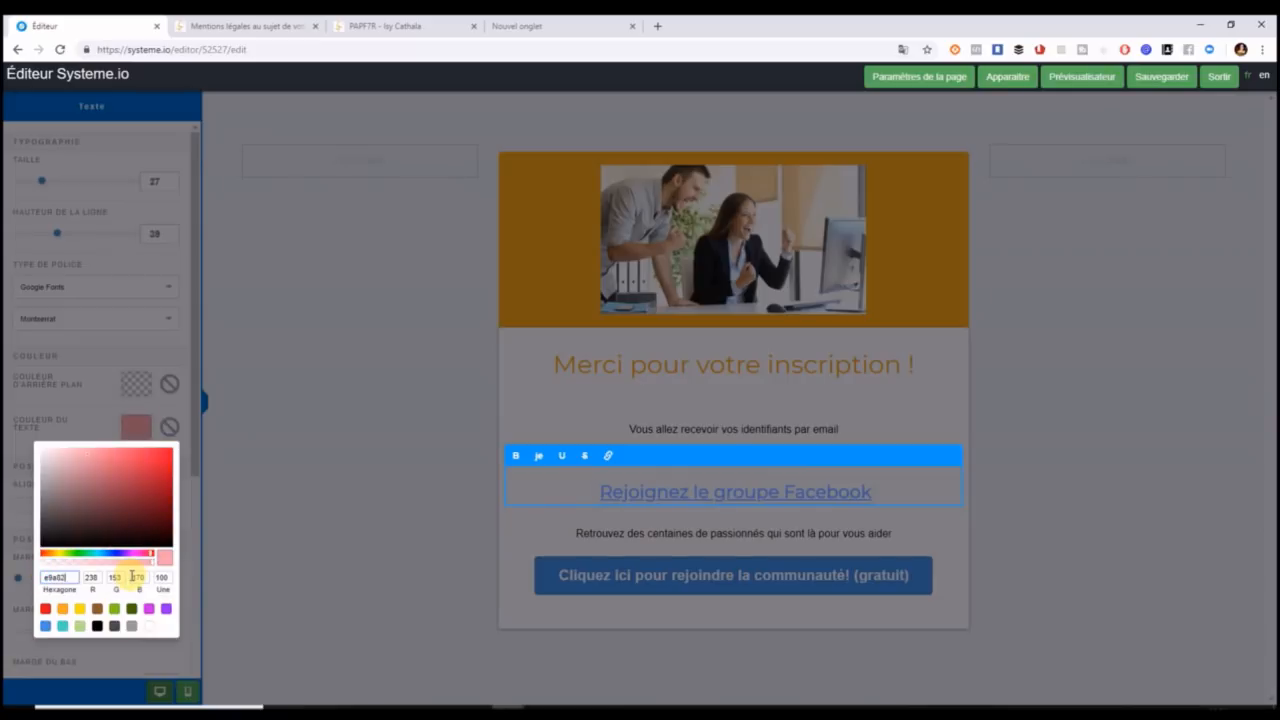
text(5)
click(418, 512)
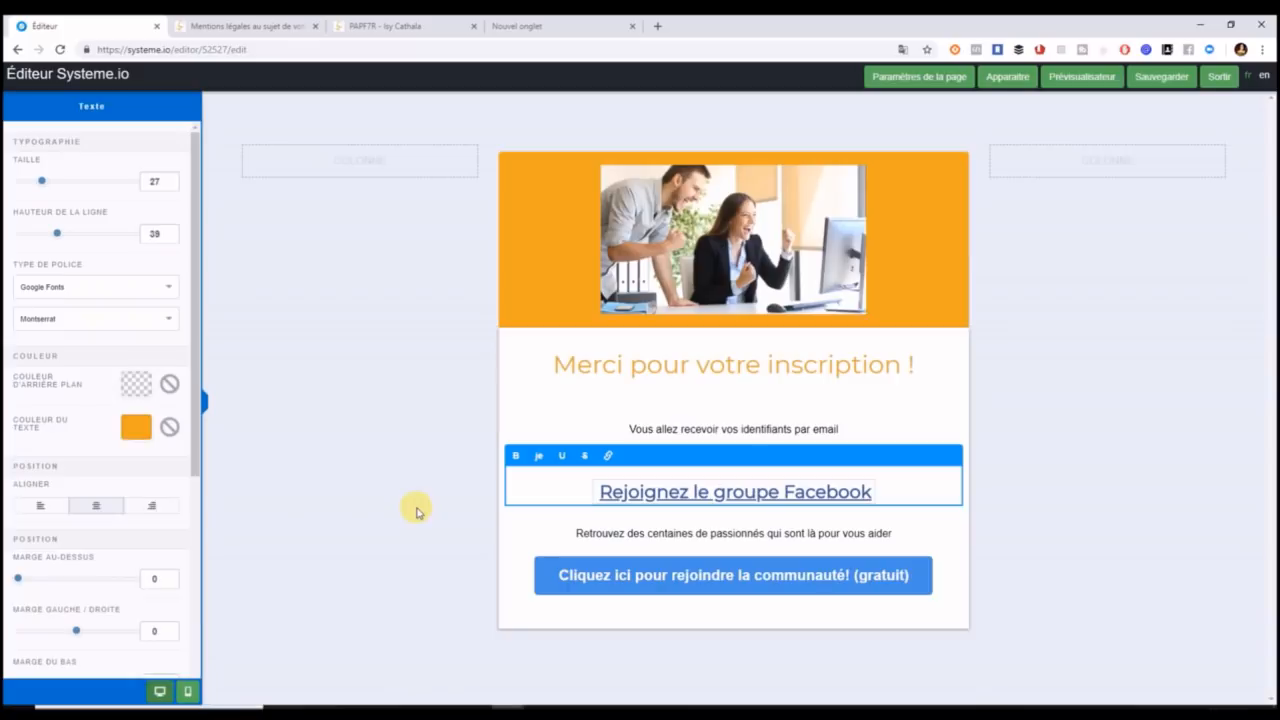
click(500, 506)
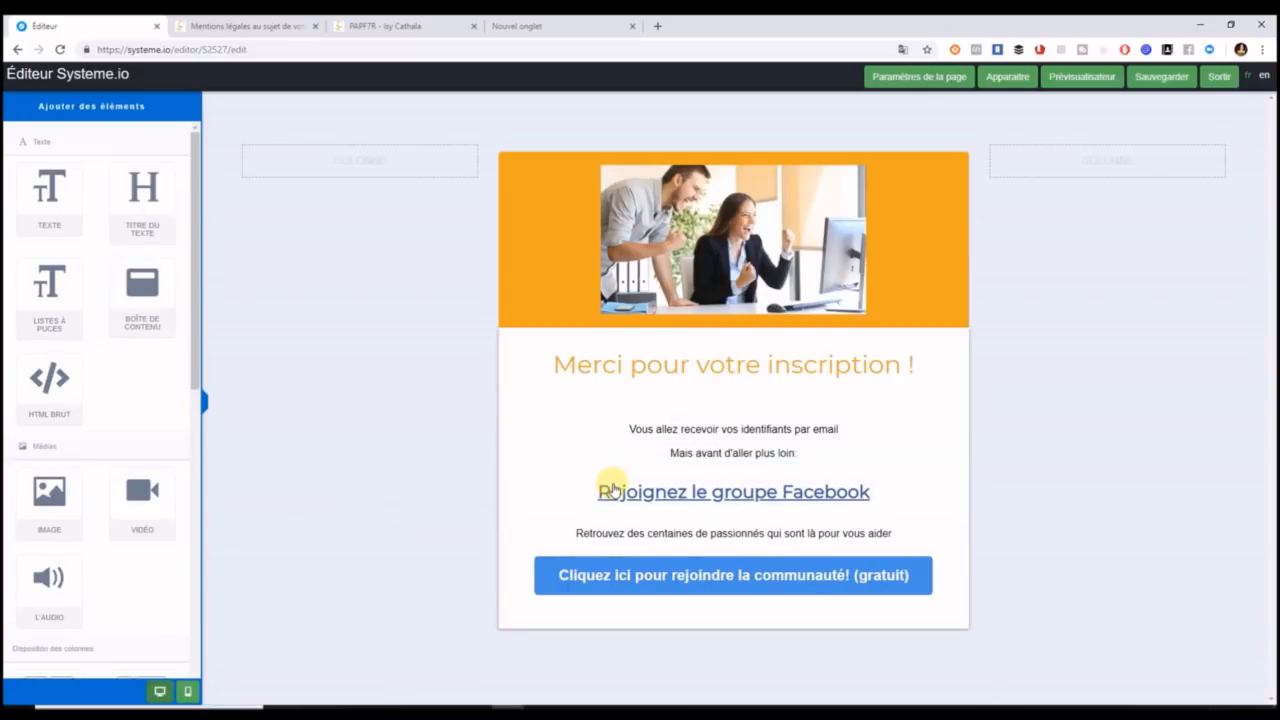
Check the Facebook text's link, open the Facebook page in another tab, then return to the editor.
click(605, 490)
click(600, 494)
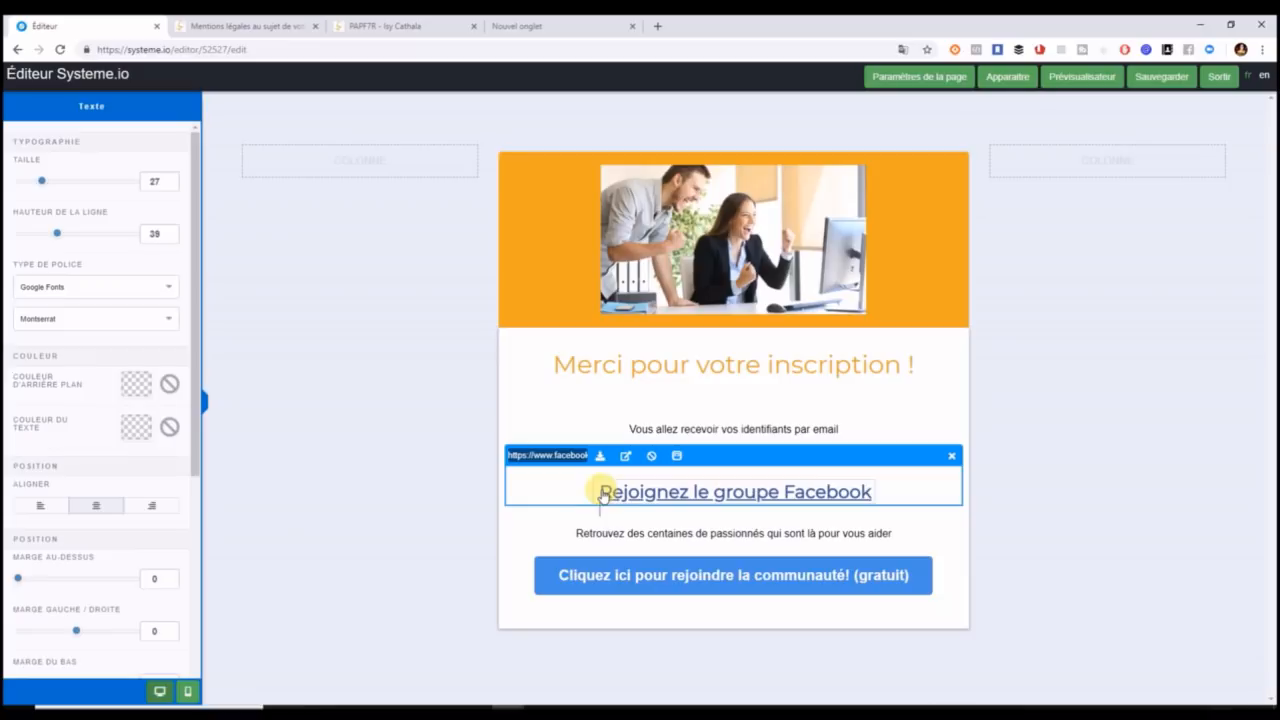
click(984, 537)
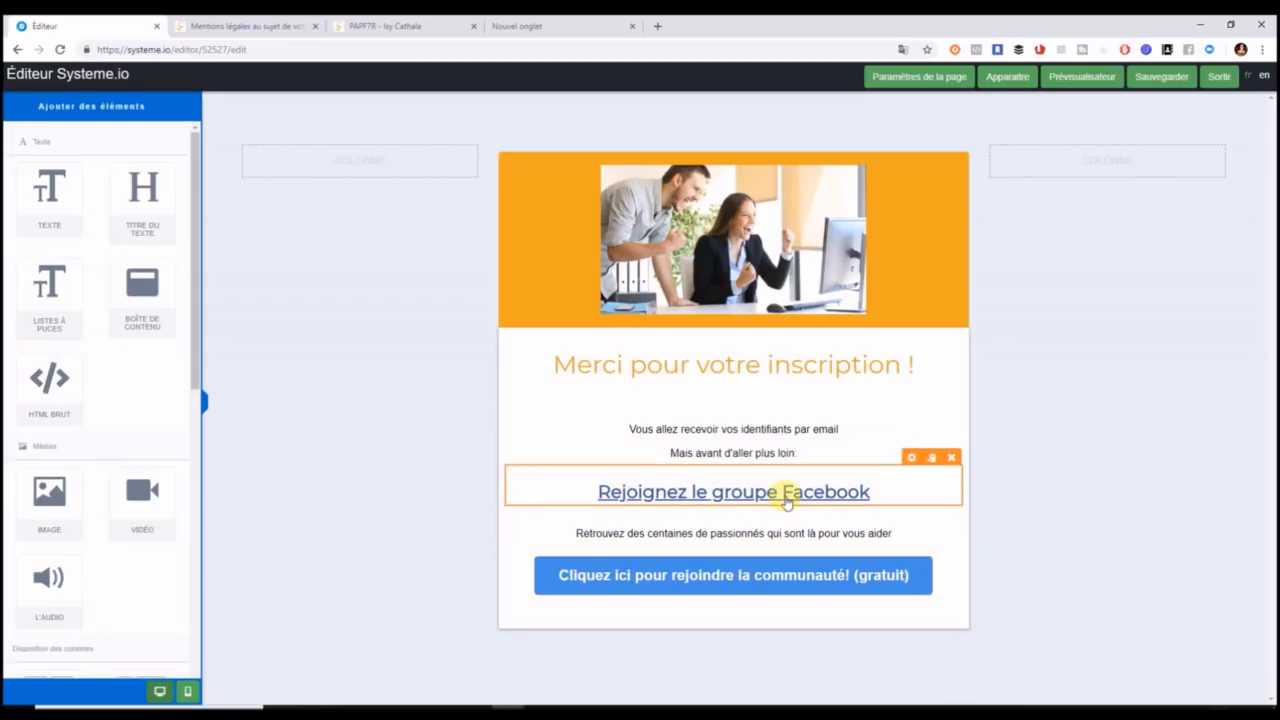
click(866, 489)
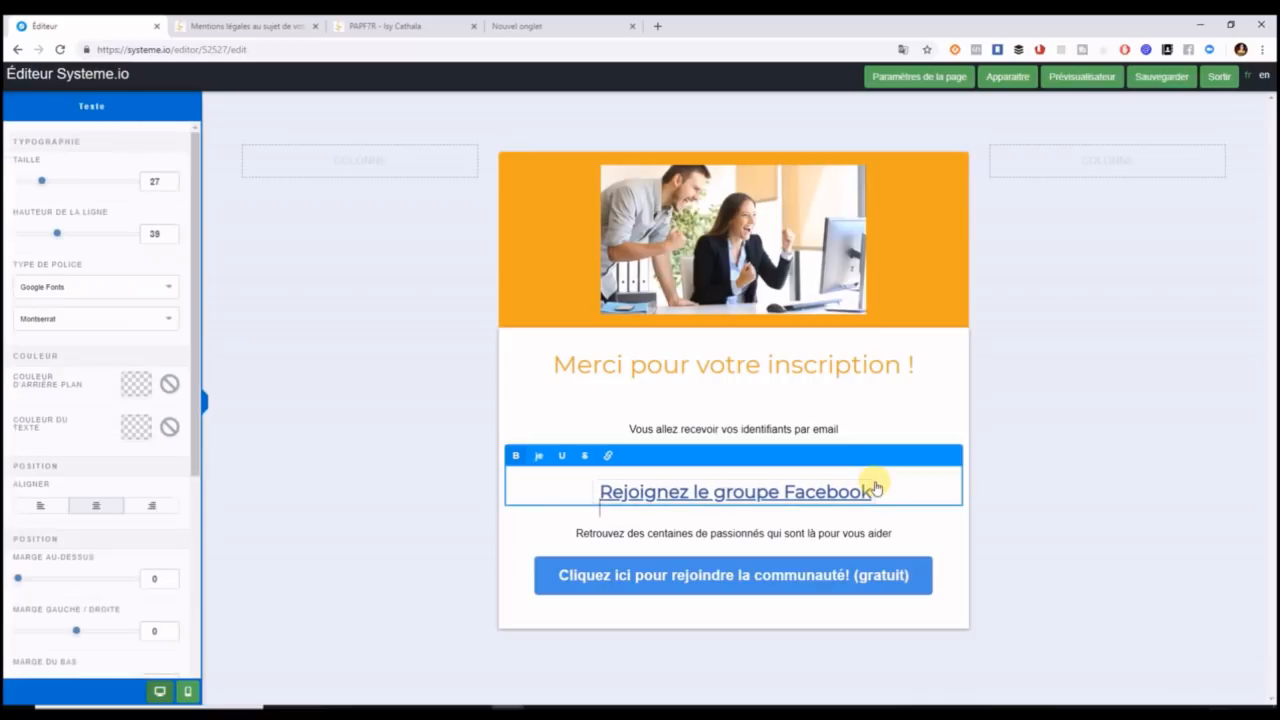
click(610, 457)
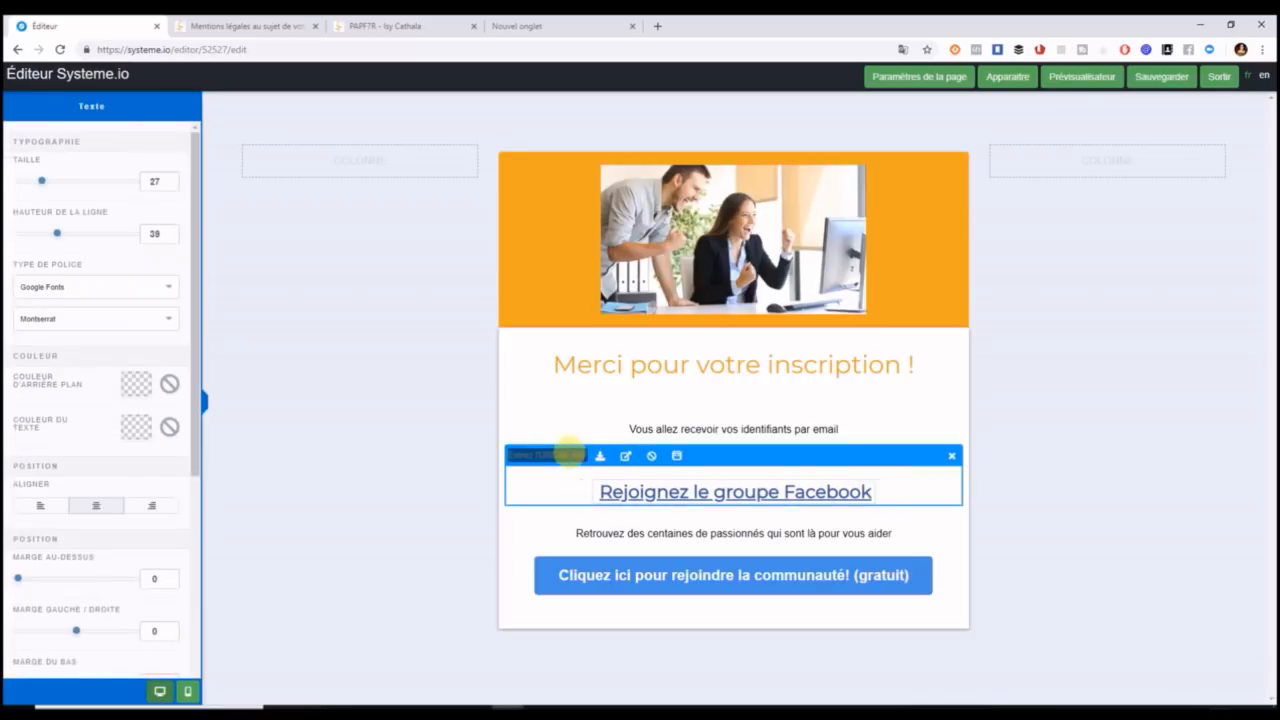
click(515, 28)
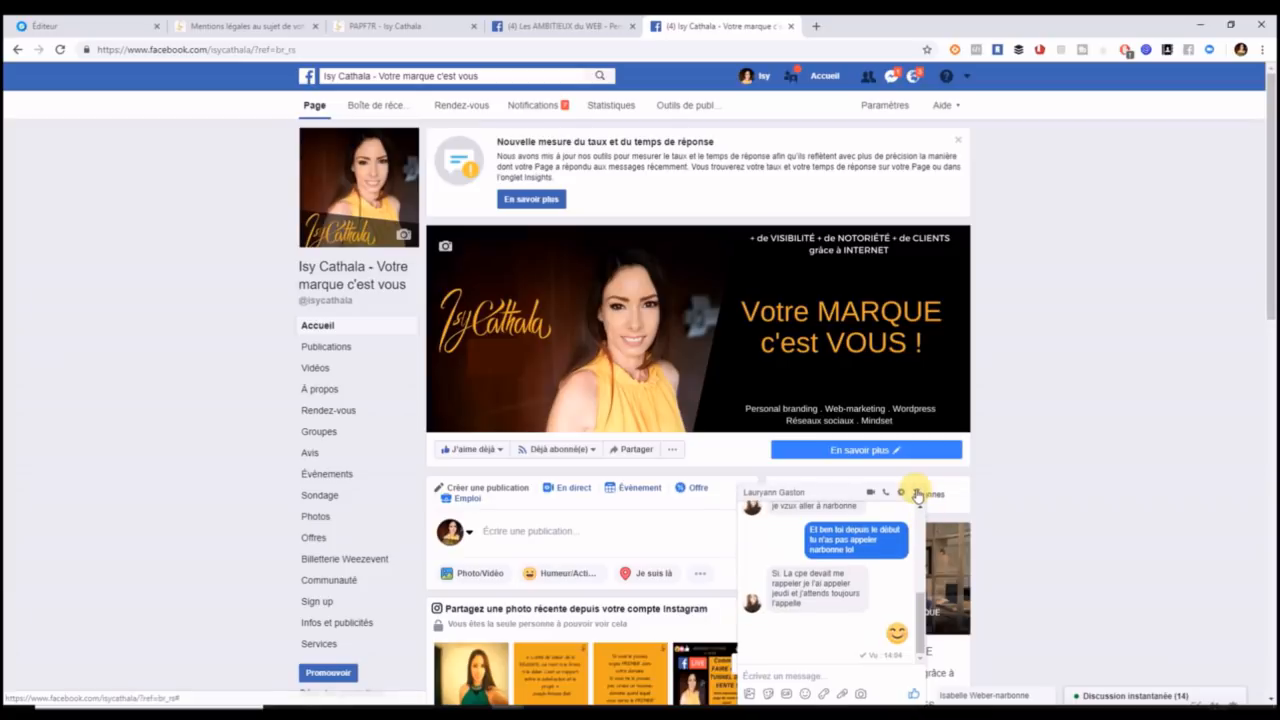
click(916, 492)
click(45, 25)
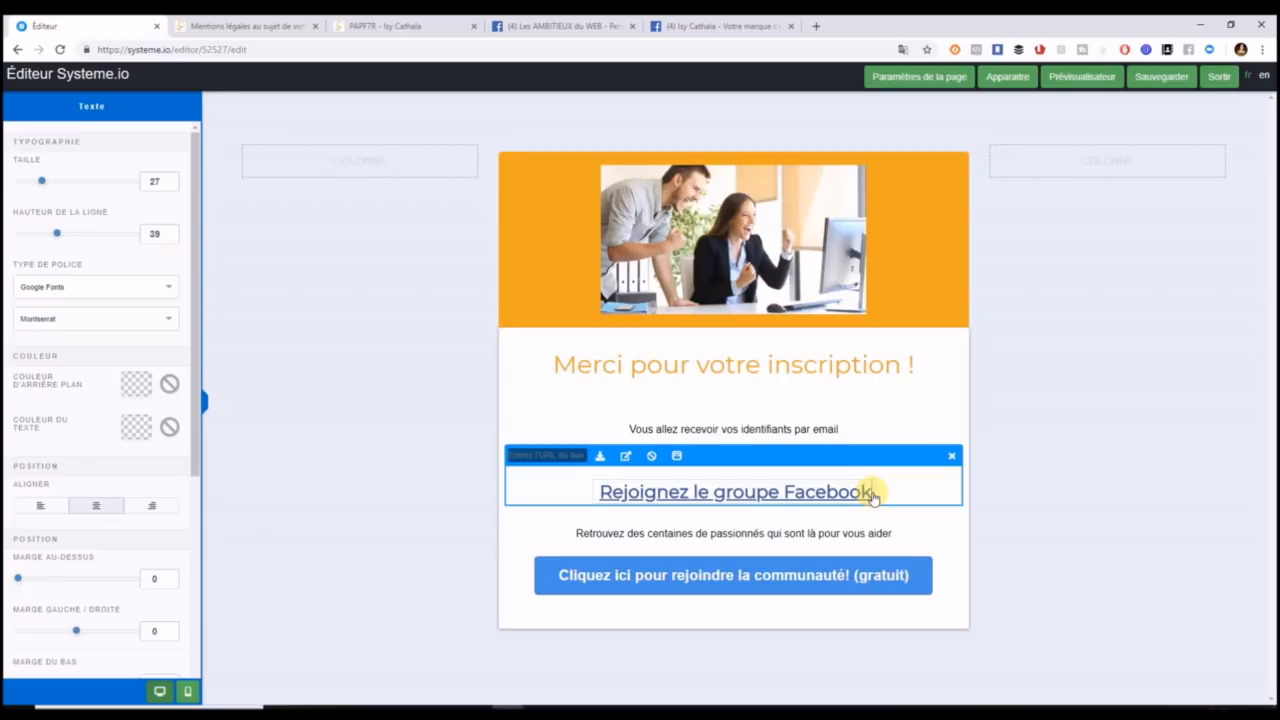
Replace the confirmation line with 'Vous allez recevoir votre guide par mail d'ici 10 minutes maximum !'.
drag(840, 429, 630, 429)
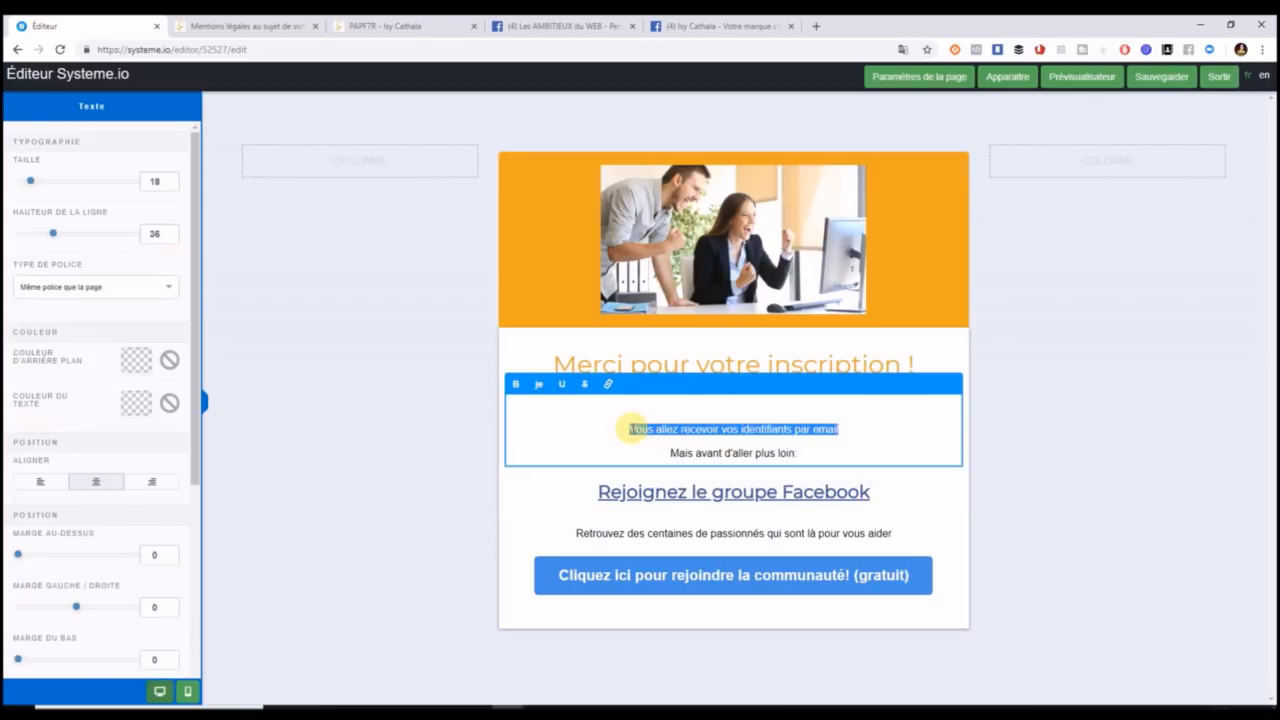
text(Vous allez recevoir votre guide par mail !)
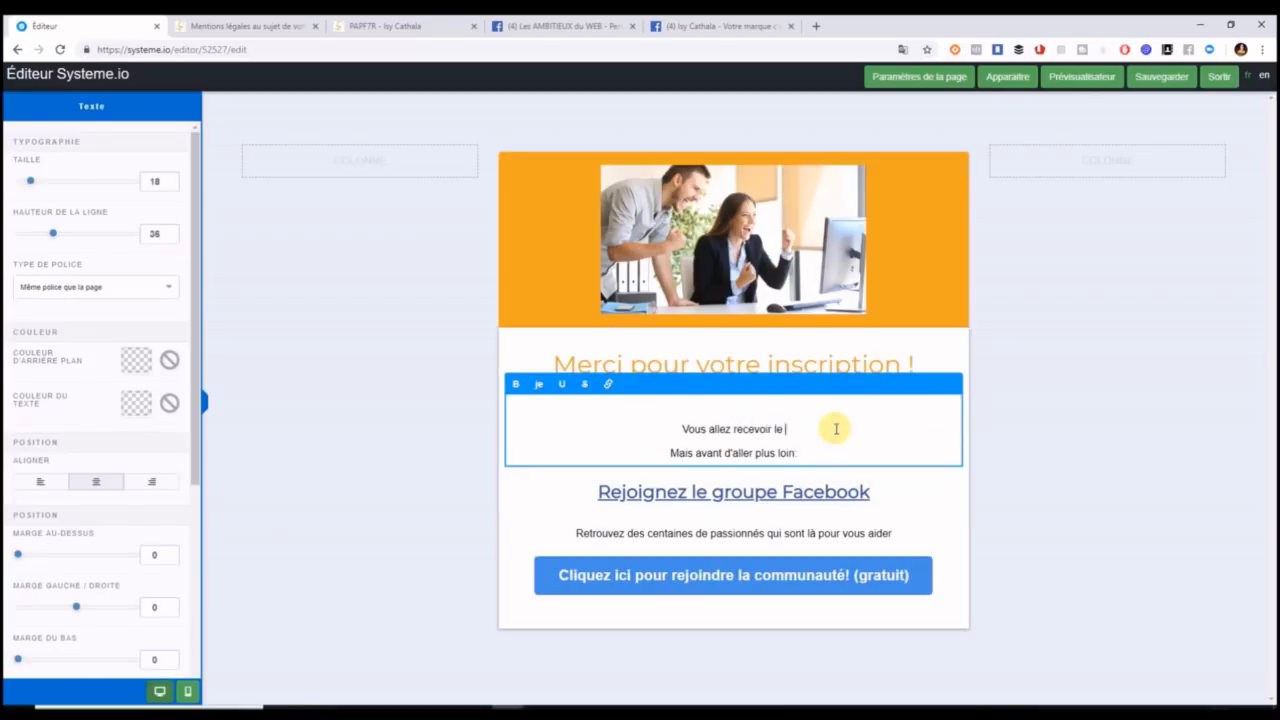
key(BackSpace)
text(d'ici 10)
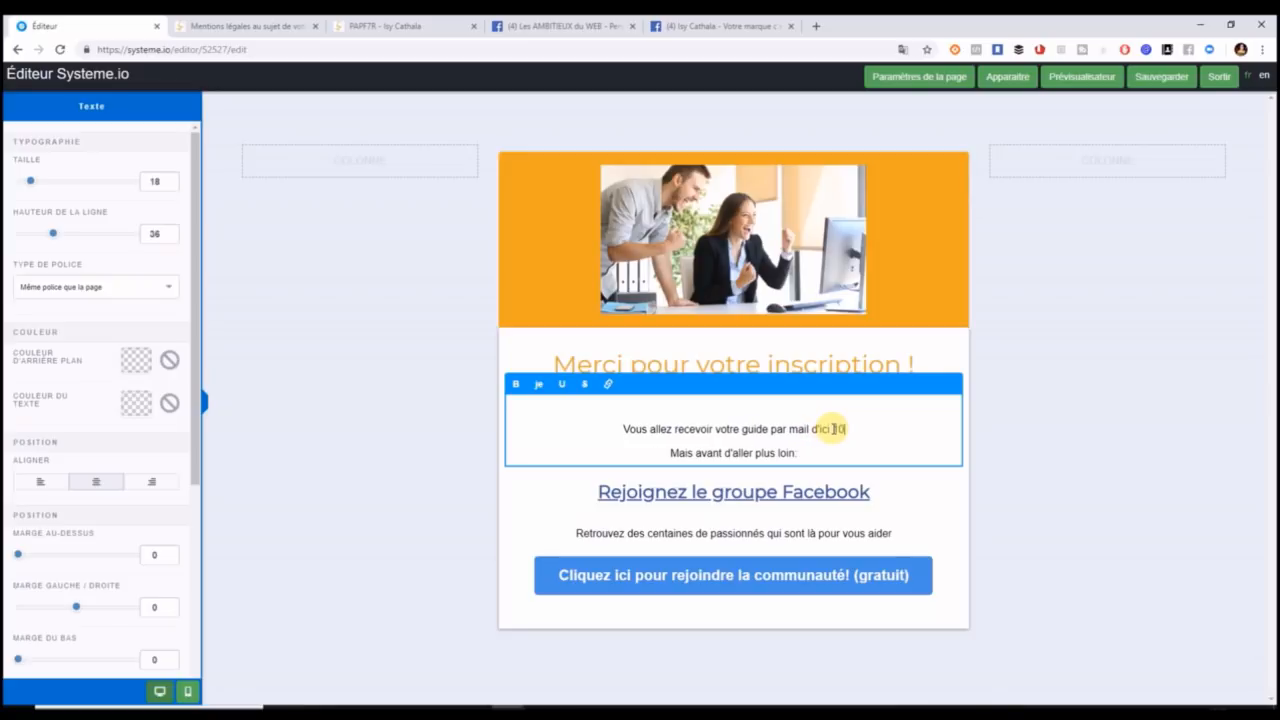
text( minute)
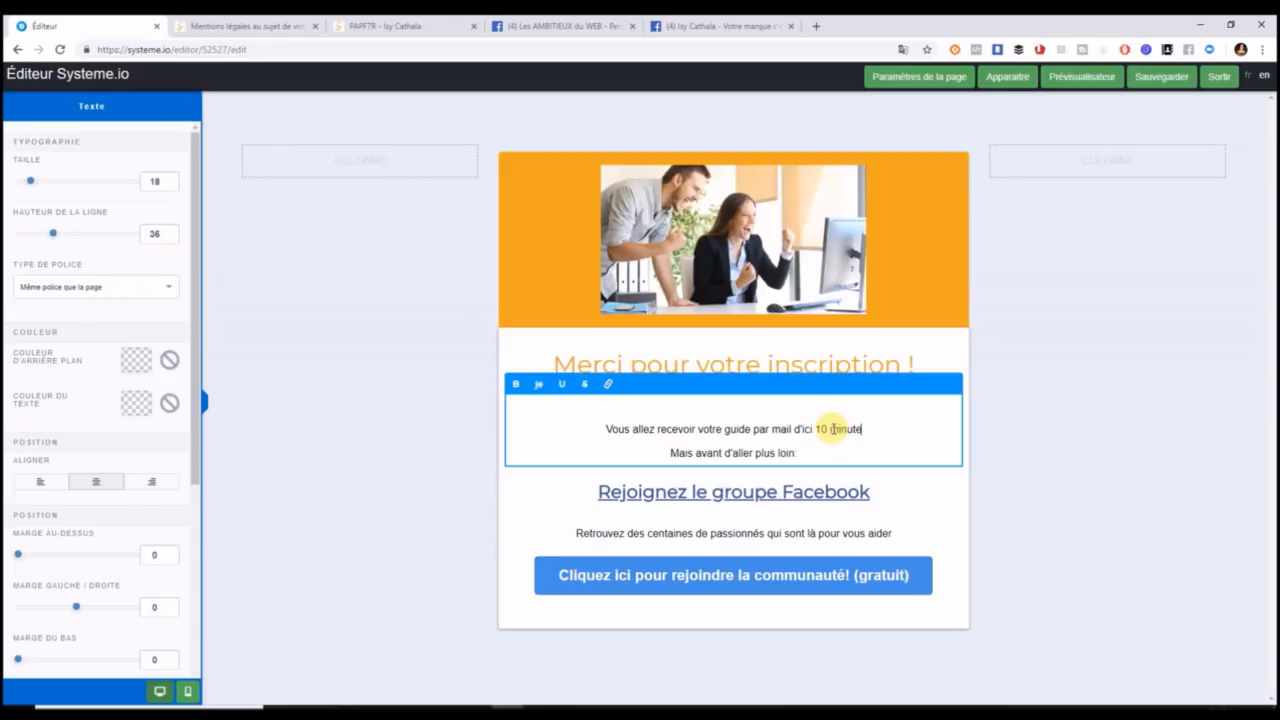
text(s max)
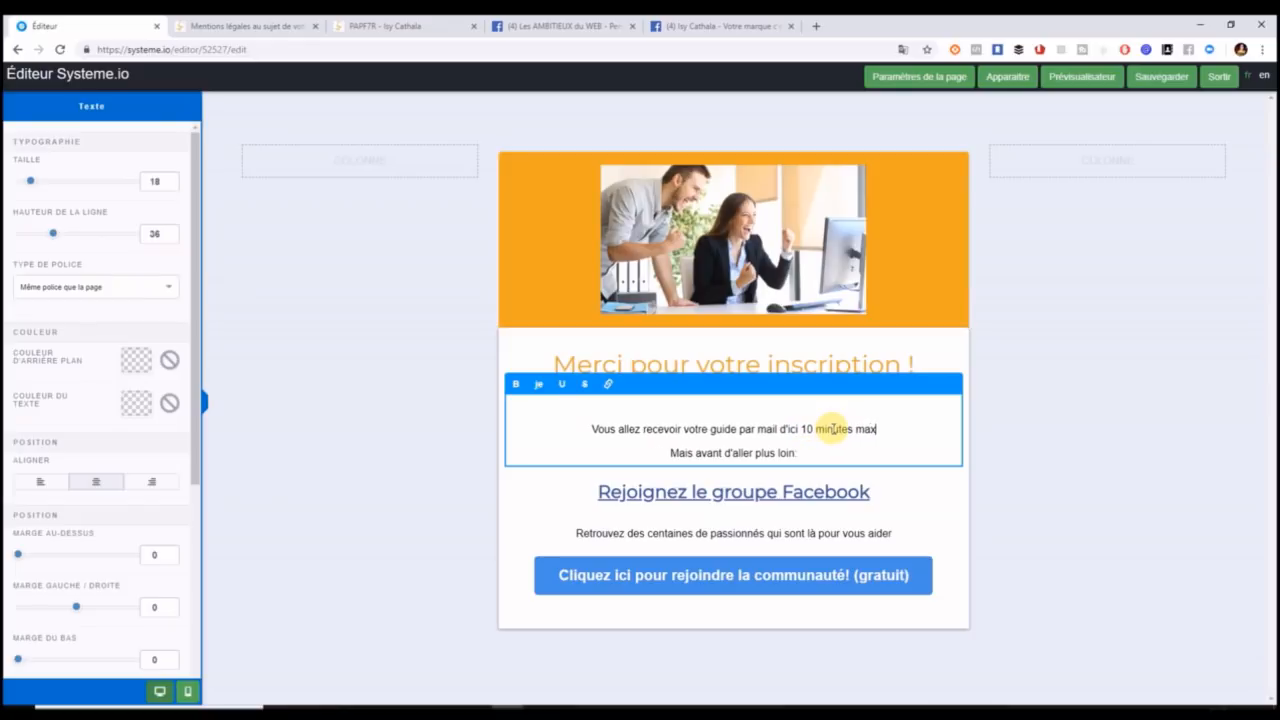
text(imum .)
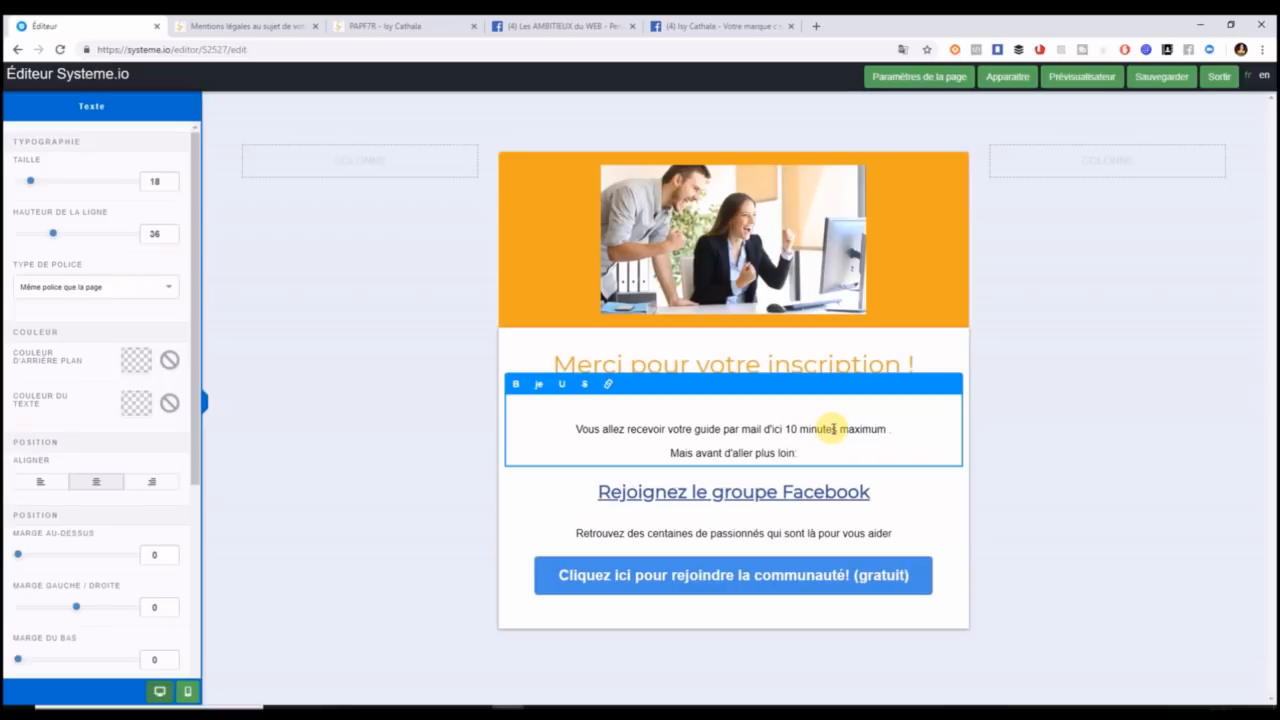
key(BackSpace)
text(()
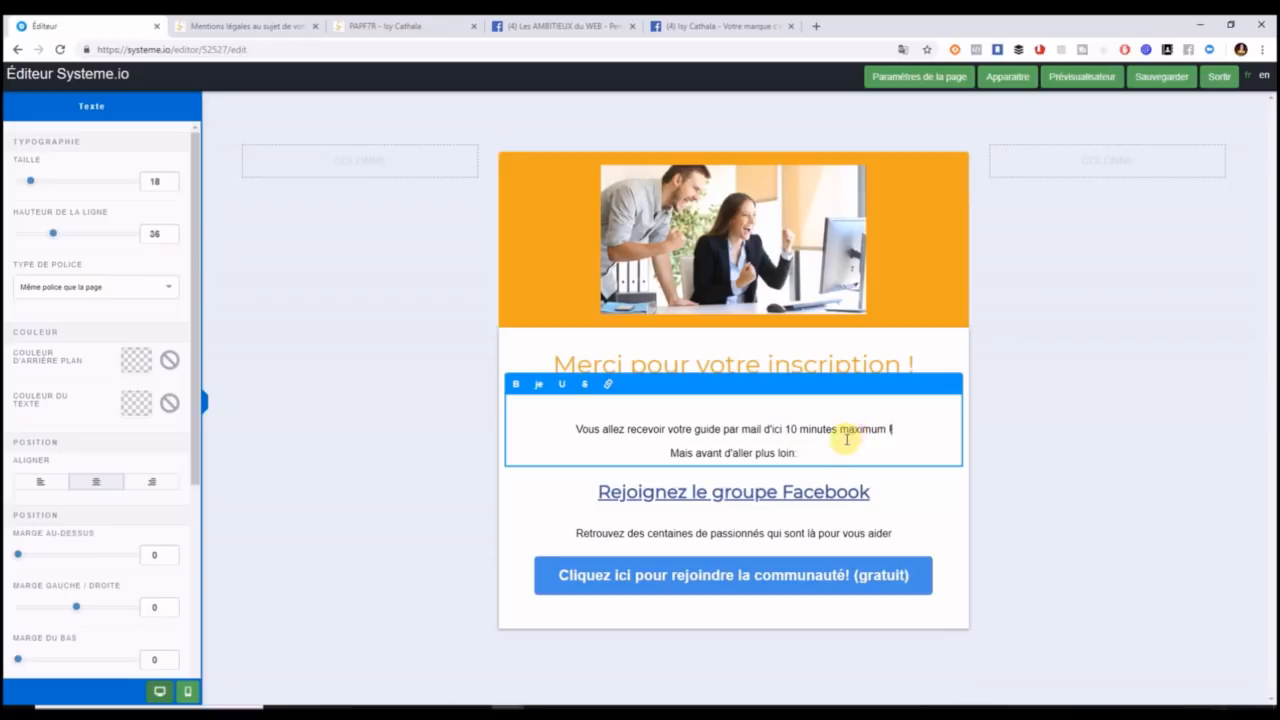
Compare the Facebook heading's link address with the Facebook page URL, then open a blank tab.
click(654, 496)
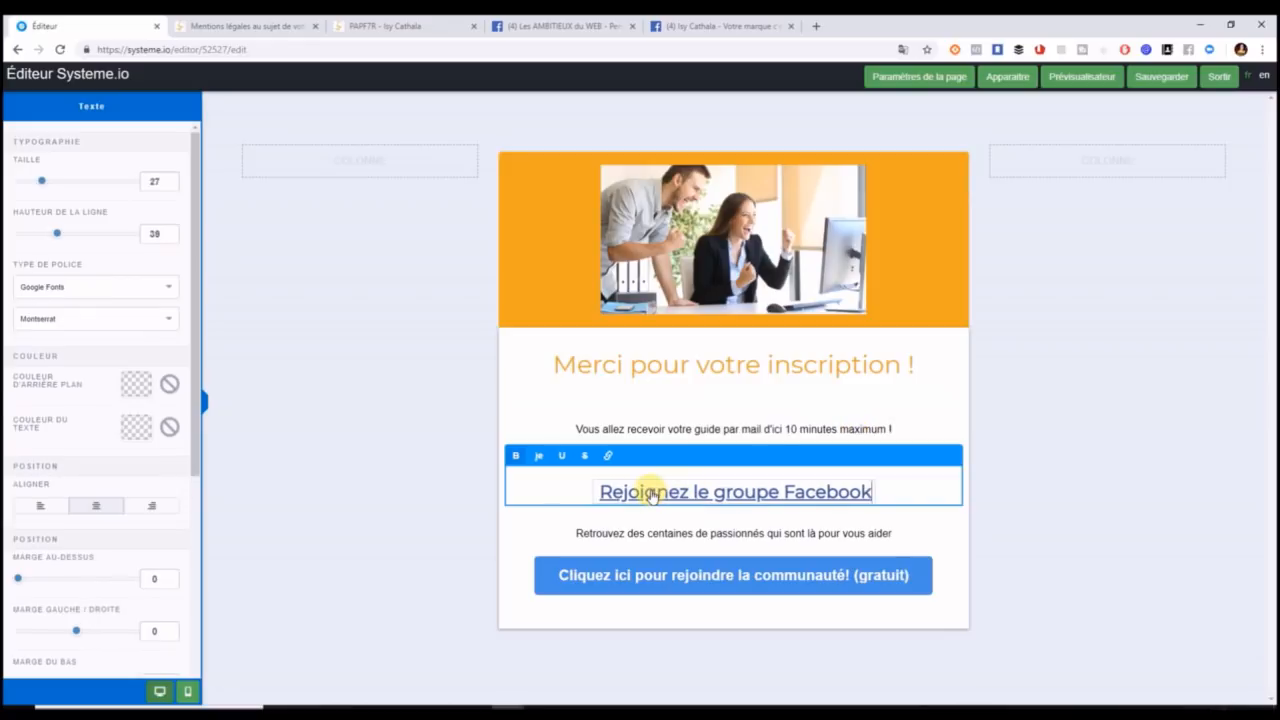
click(673, 496)
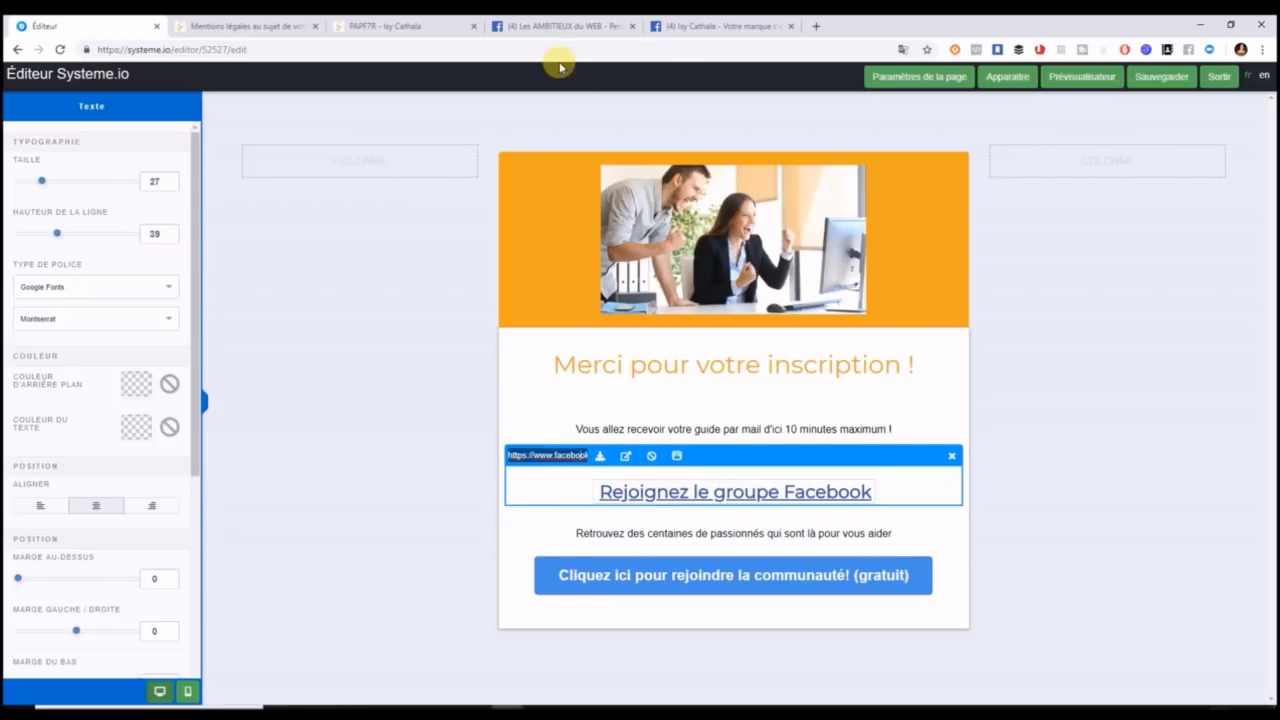
click(718, 27)
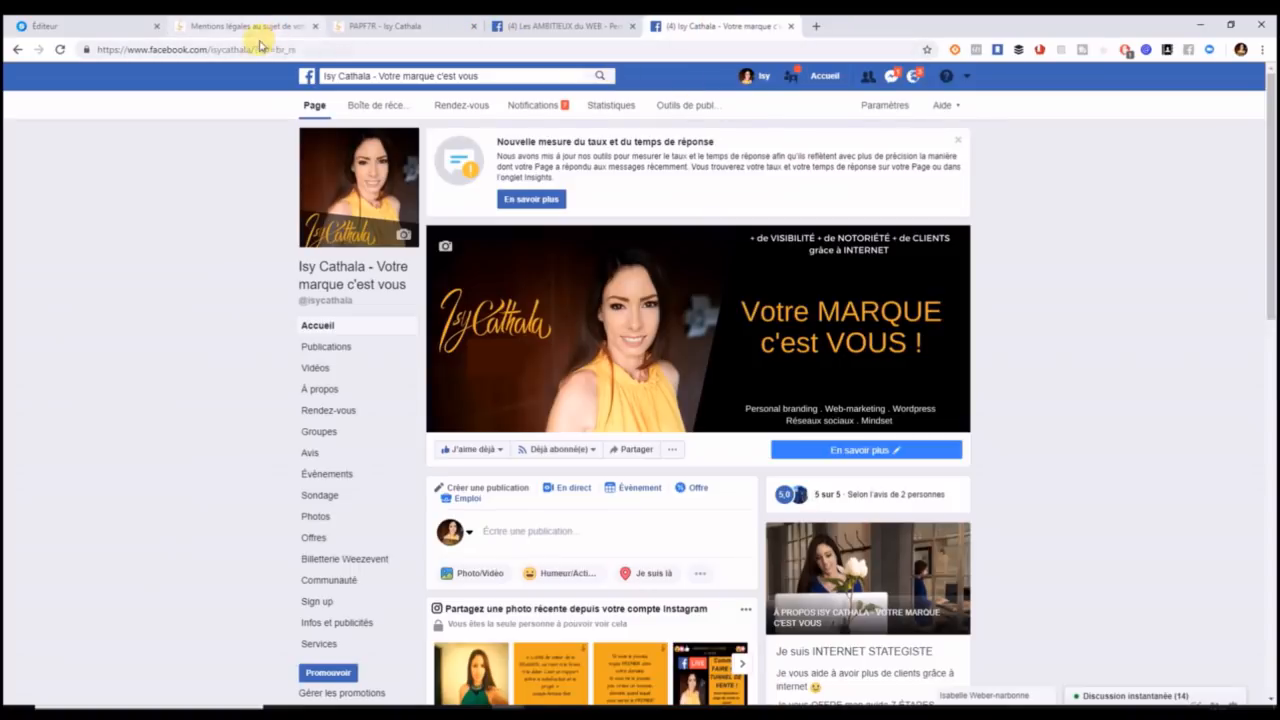
drag(255, 48, 37, 48)
key(ctrl+c)
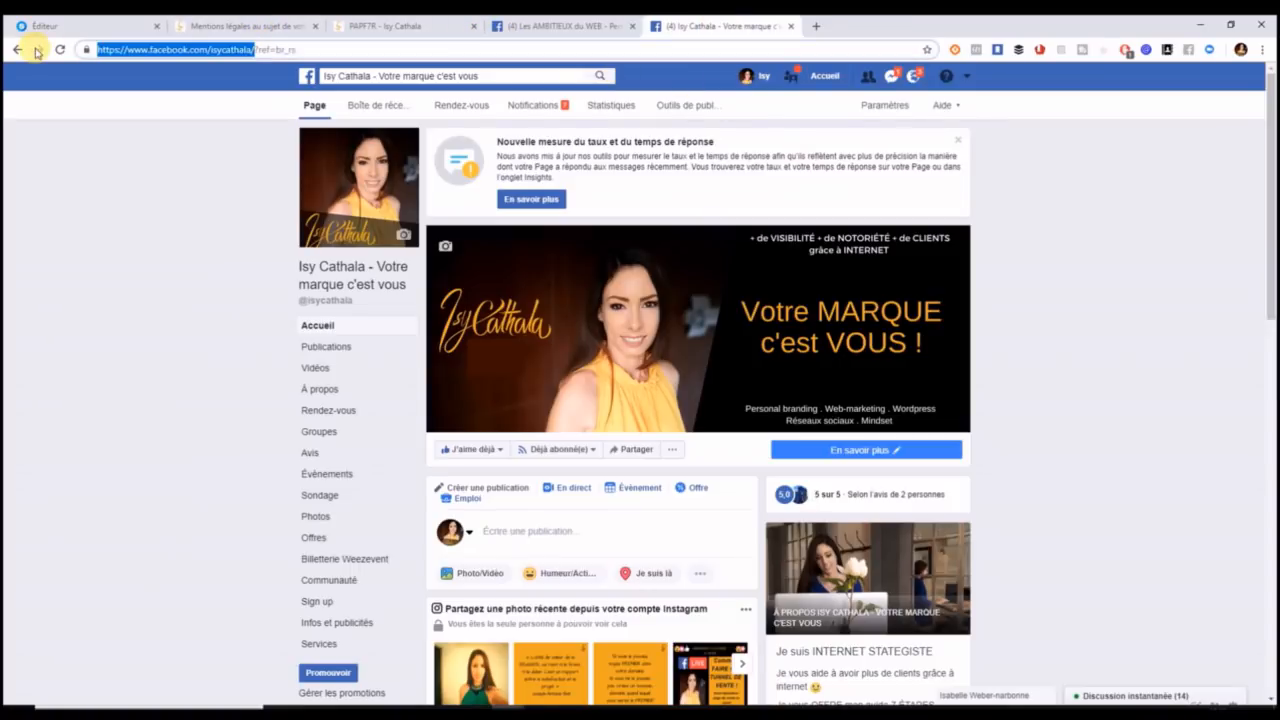
click(104, 28)
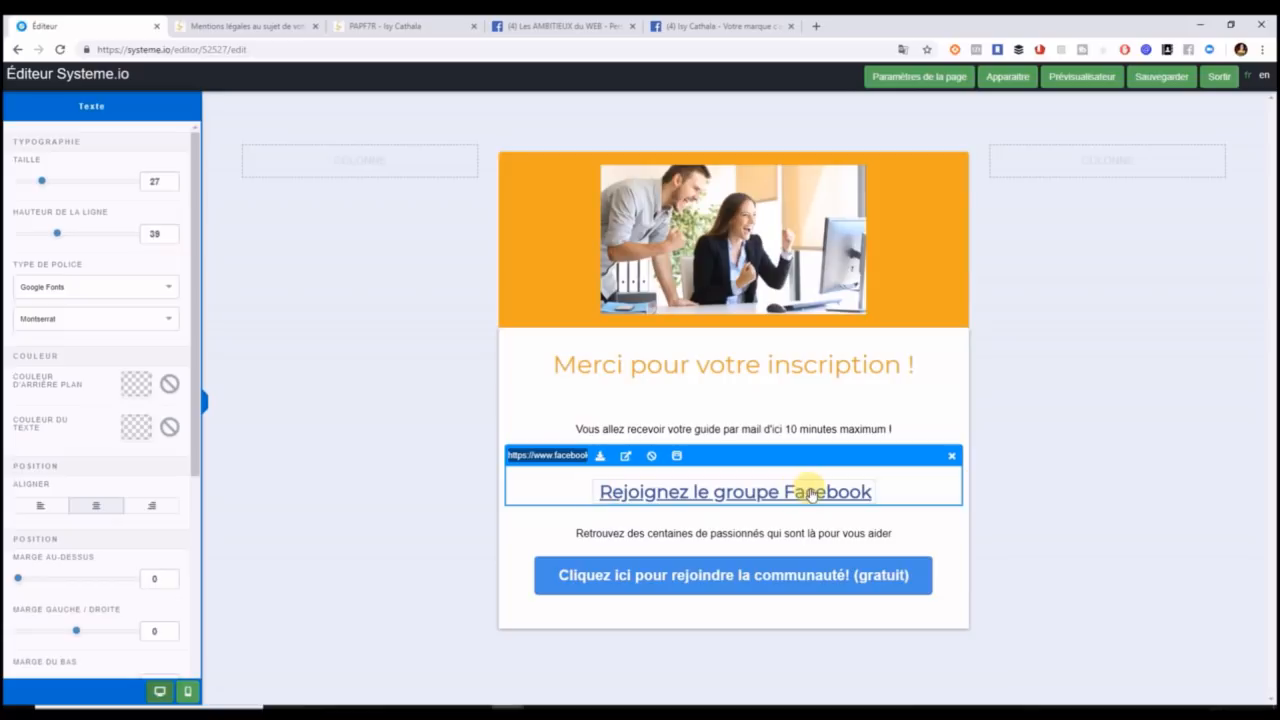
click(816, 26)
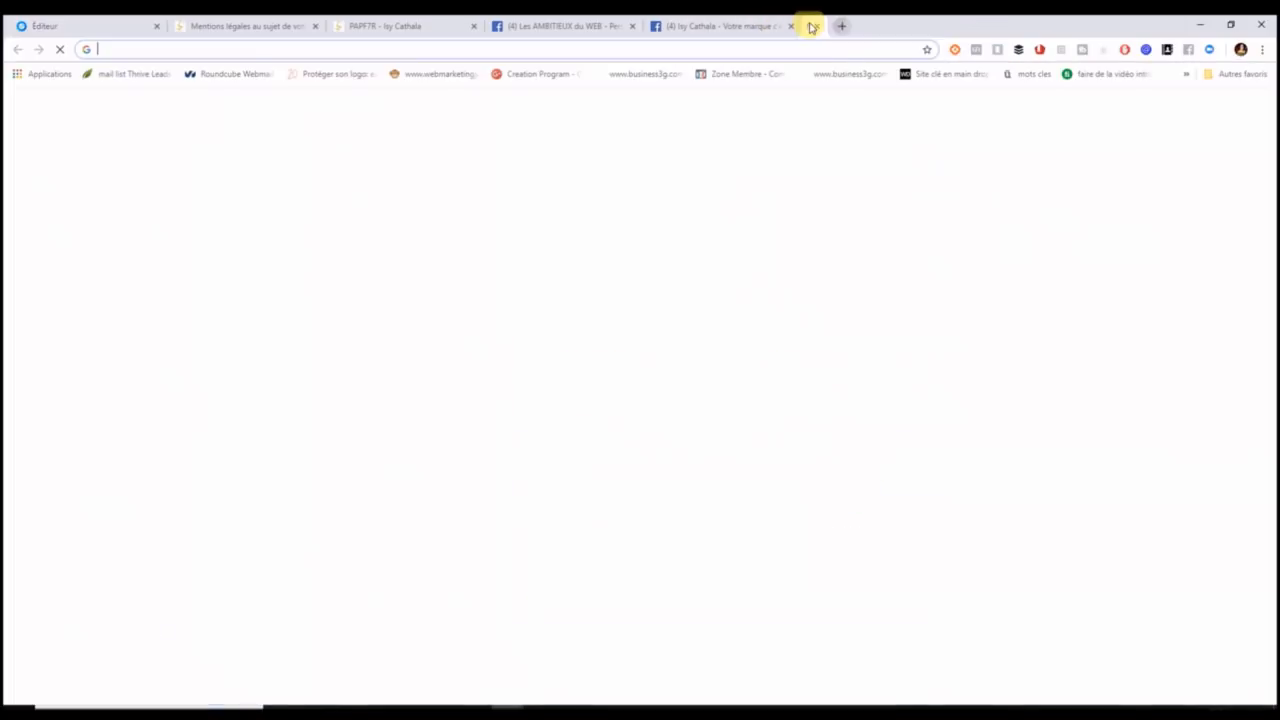
Go to Bitly and browse its existing short links.
text(bit.ly)
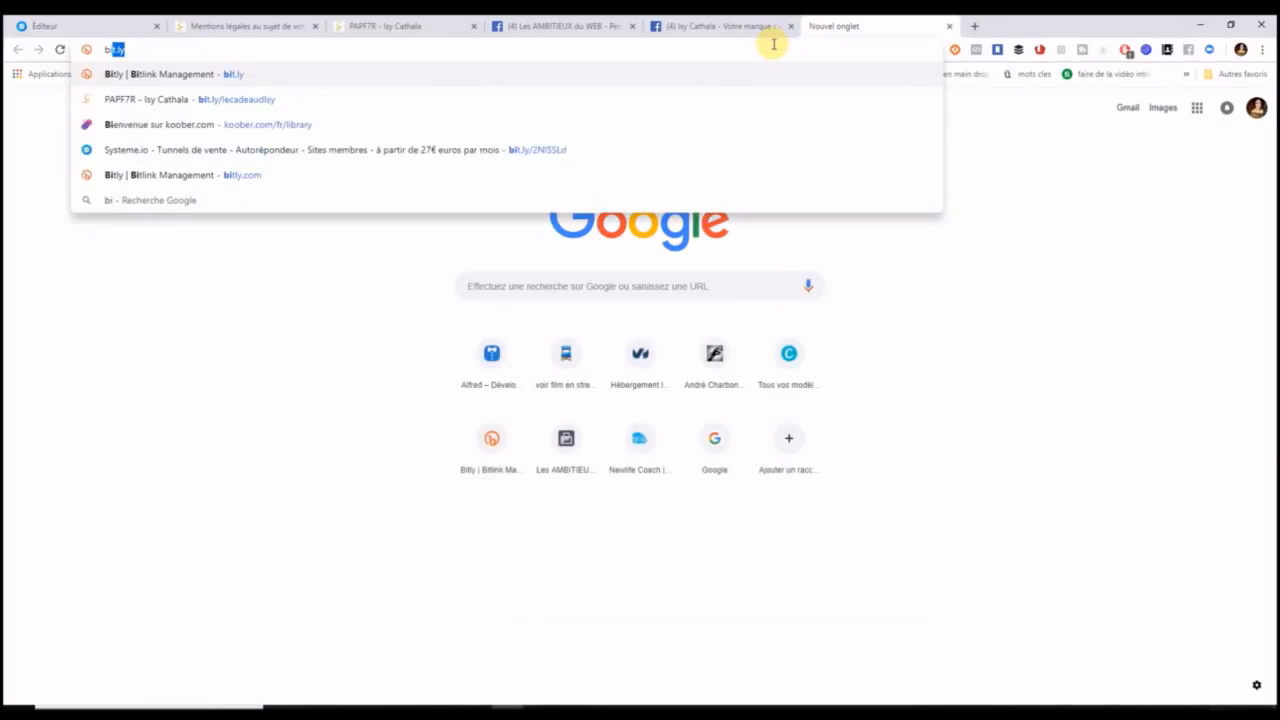
key(Return)
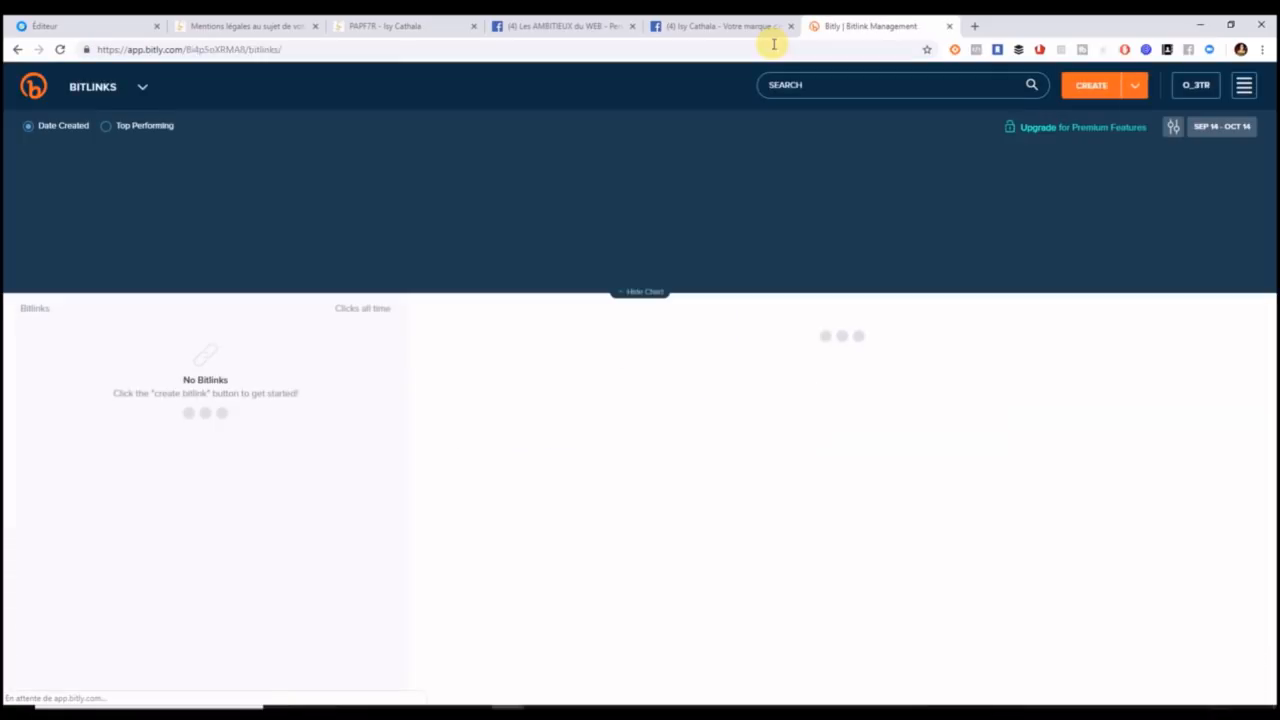
click(1100, 86)
drag(405, 333, 400, 600)
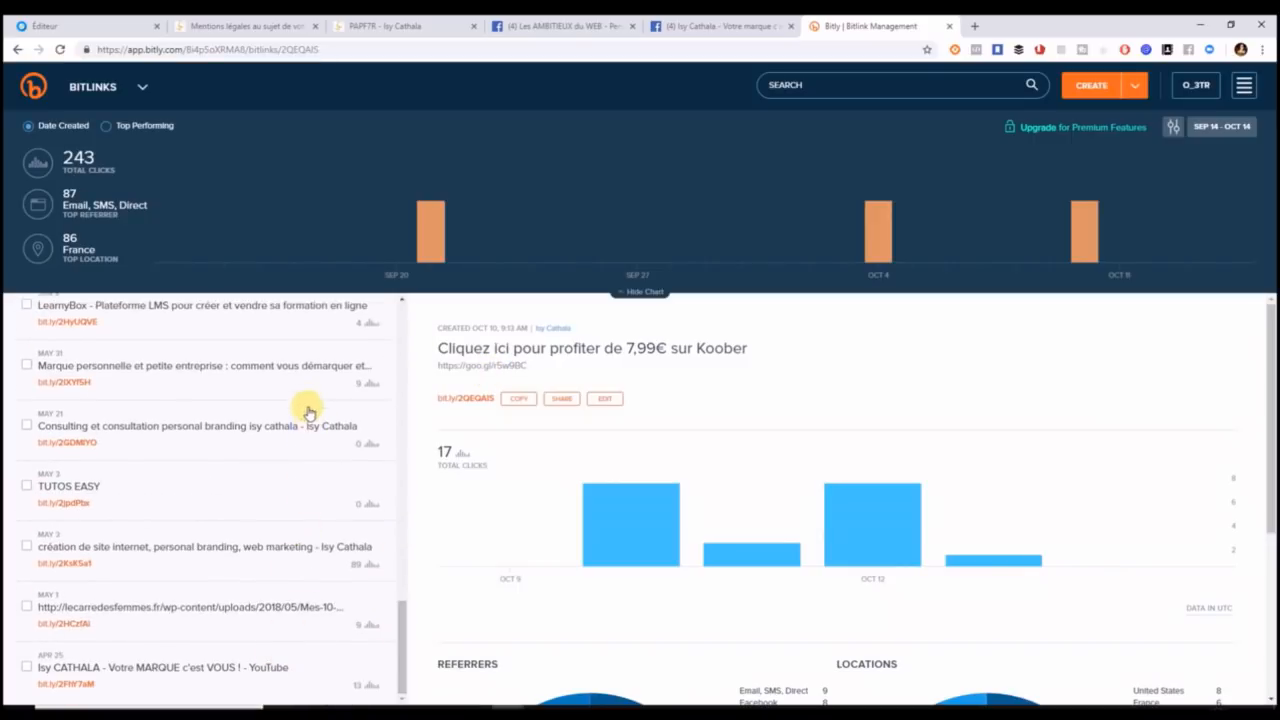
drag(403, 605, 437, 448)
drag(436, 446, 437, 464)
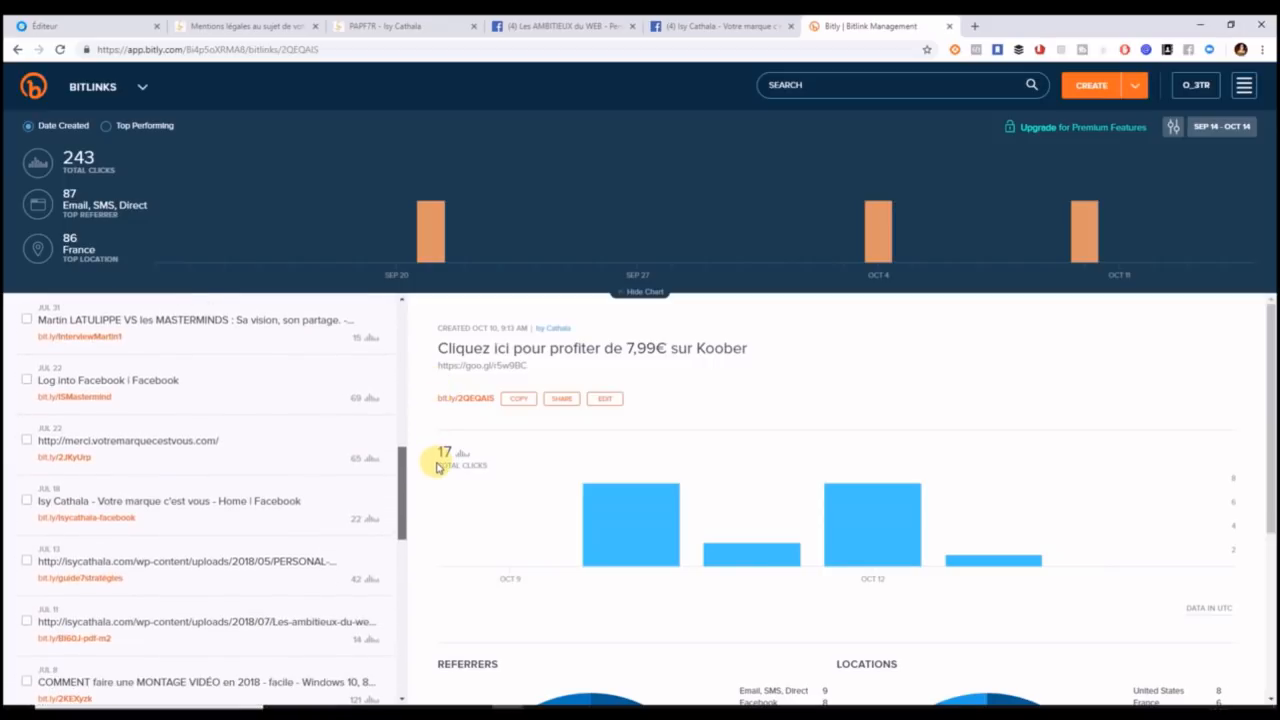
Create the Facebook page's short link from the pasted address, then copy and save it.
click(1090, 88)
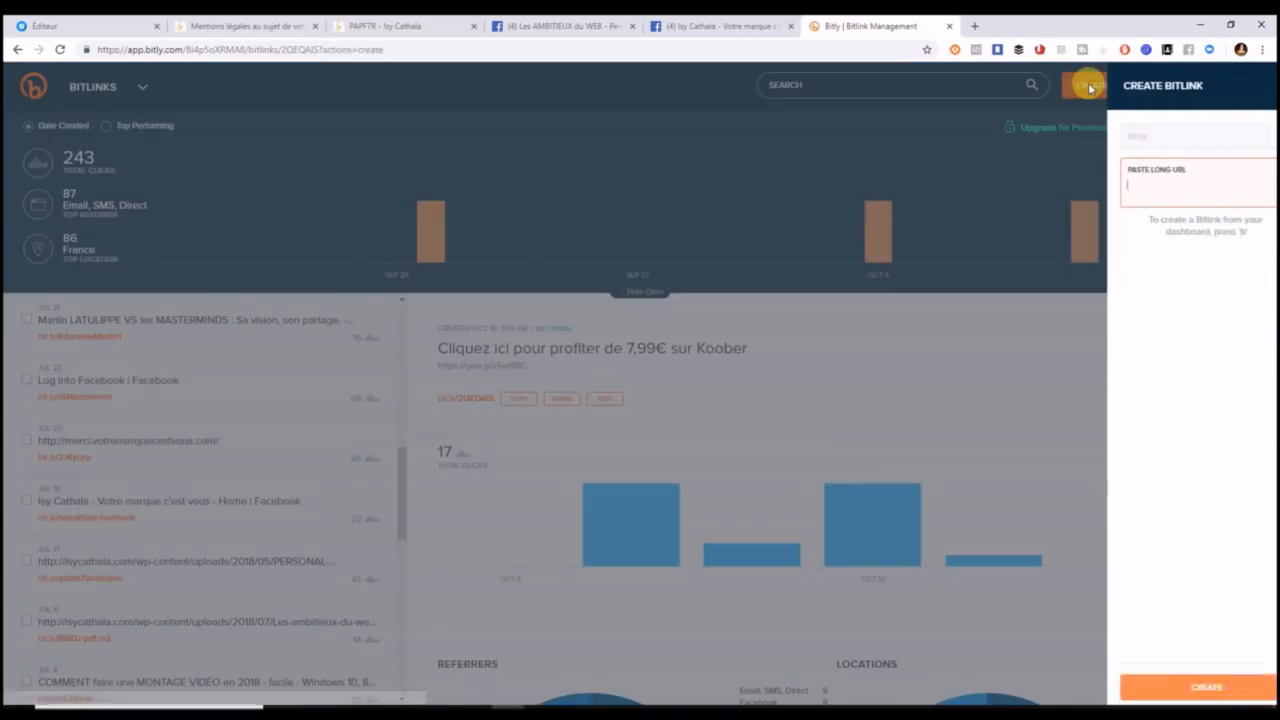
key(ctrl+v)
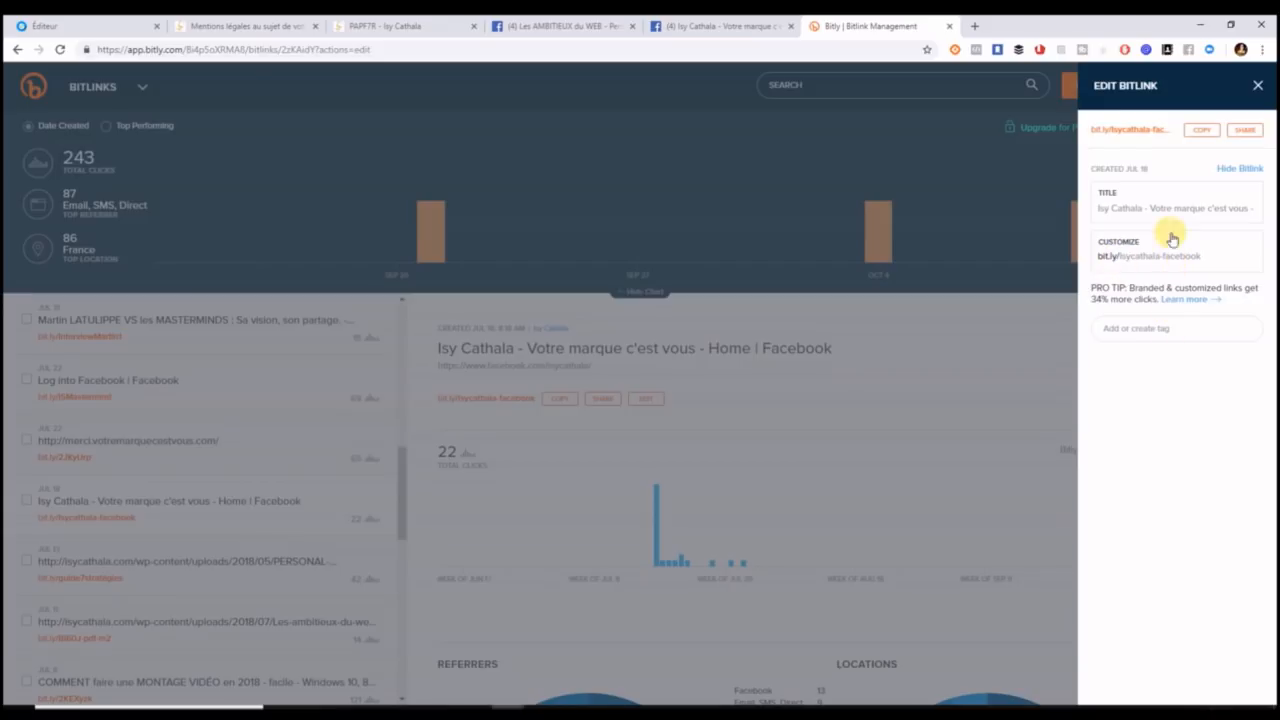
click(1203, 132)
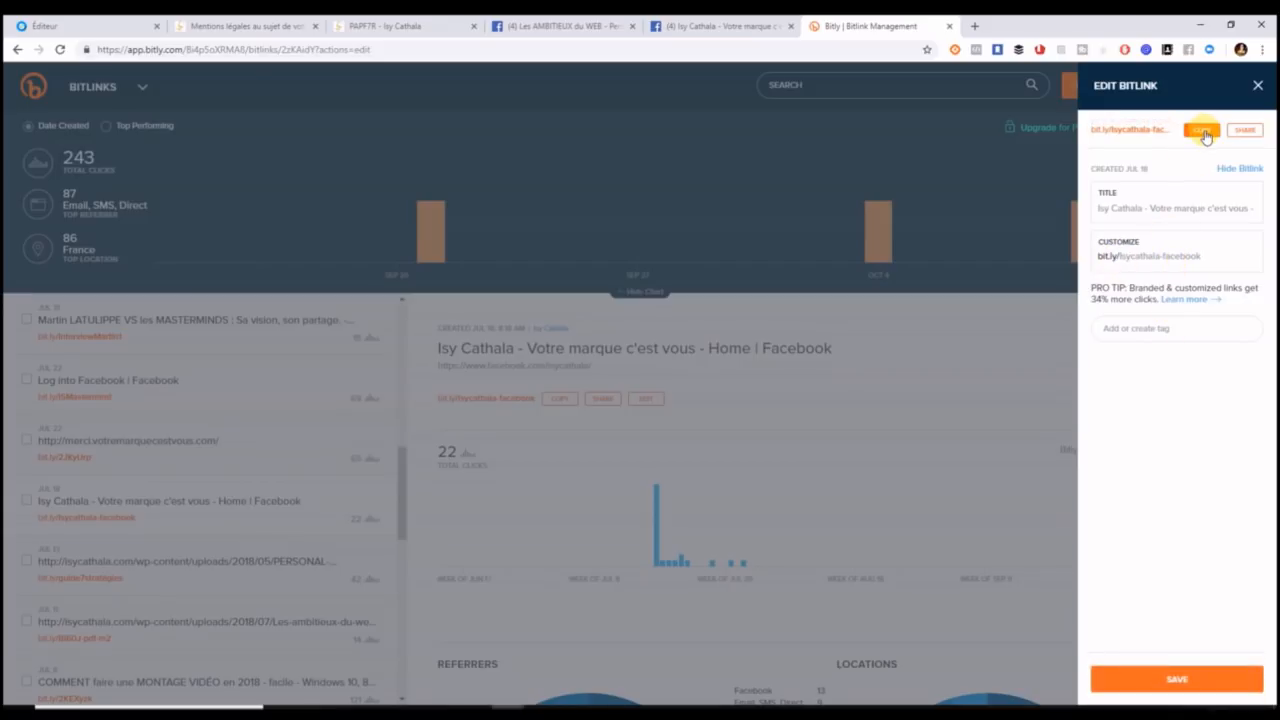
click(1178, 679)
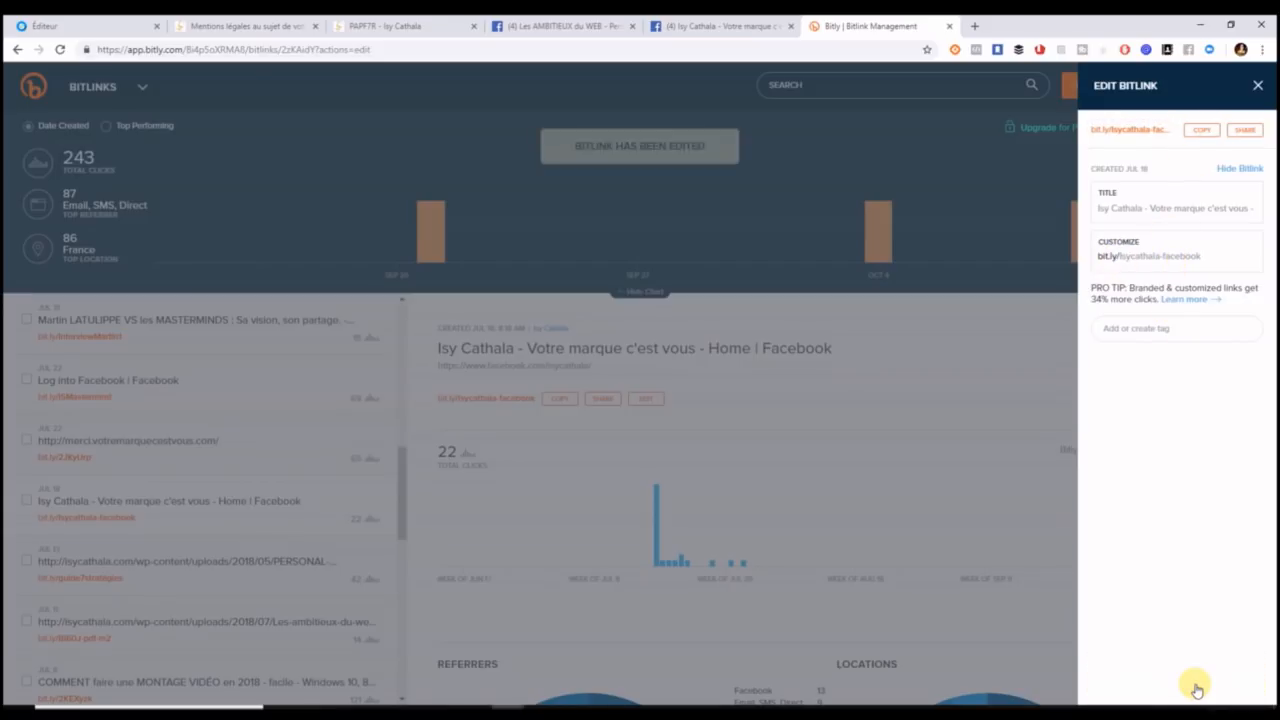
click(86, 22)
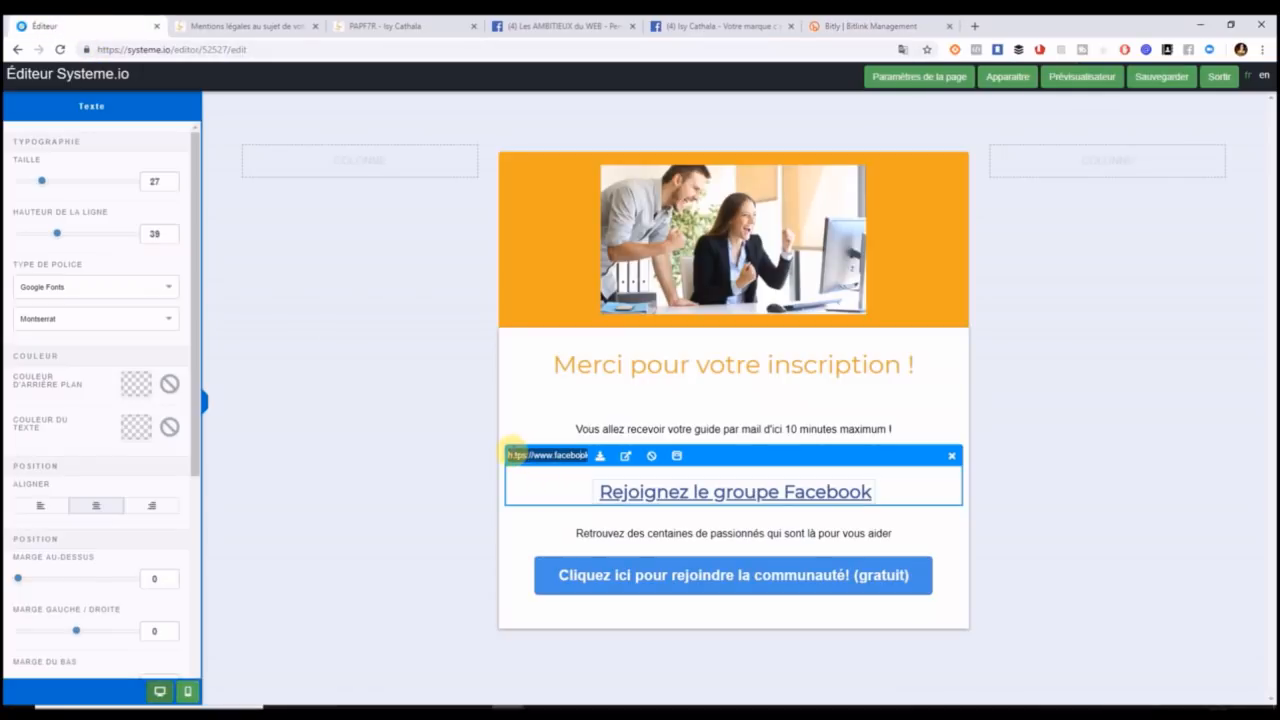
Replace the link's old Facebook group address with the bit.ly short link.
drag(510, 454, 647, 465)
key(ctrl+v)
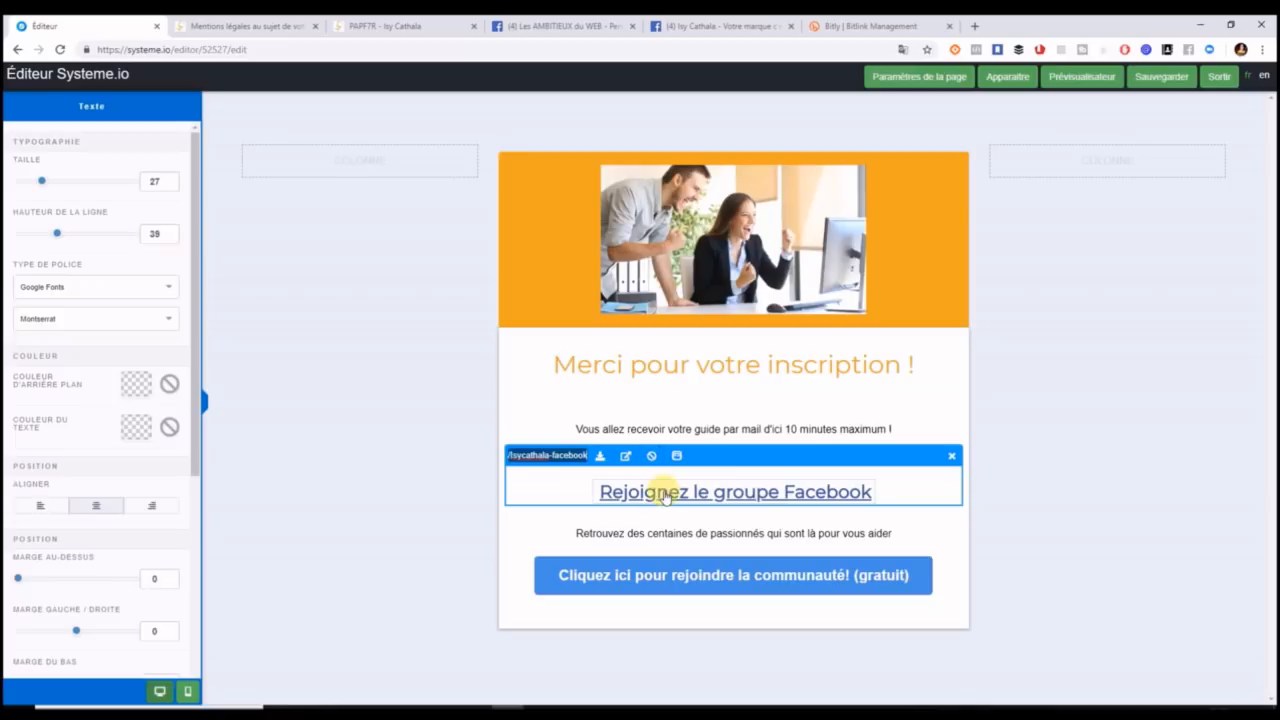
click(525, 391)
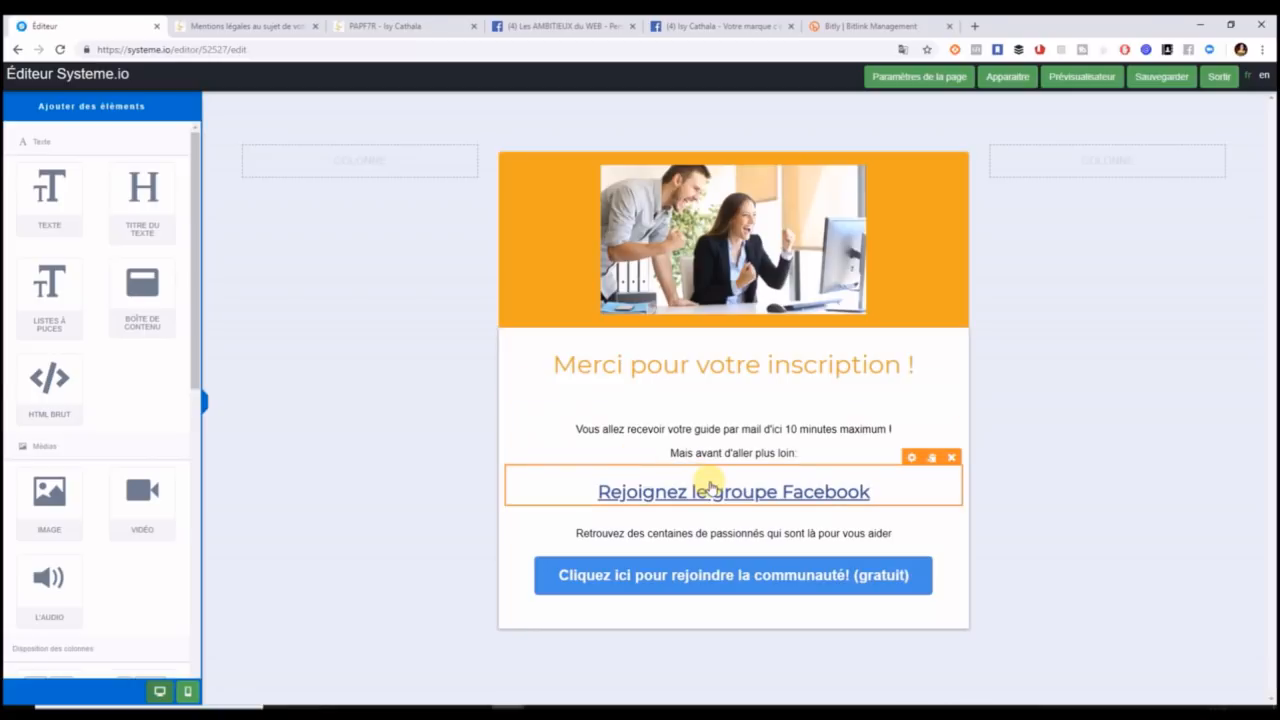
Reword the link text to 'Rejoignez la page Facebook pro'.
click(738, 498)
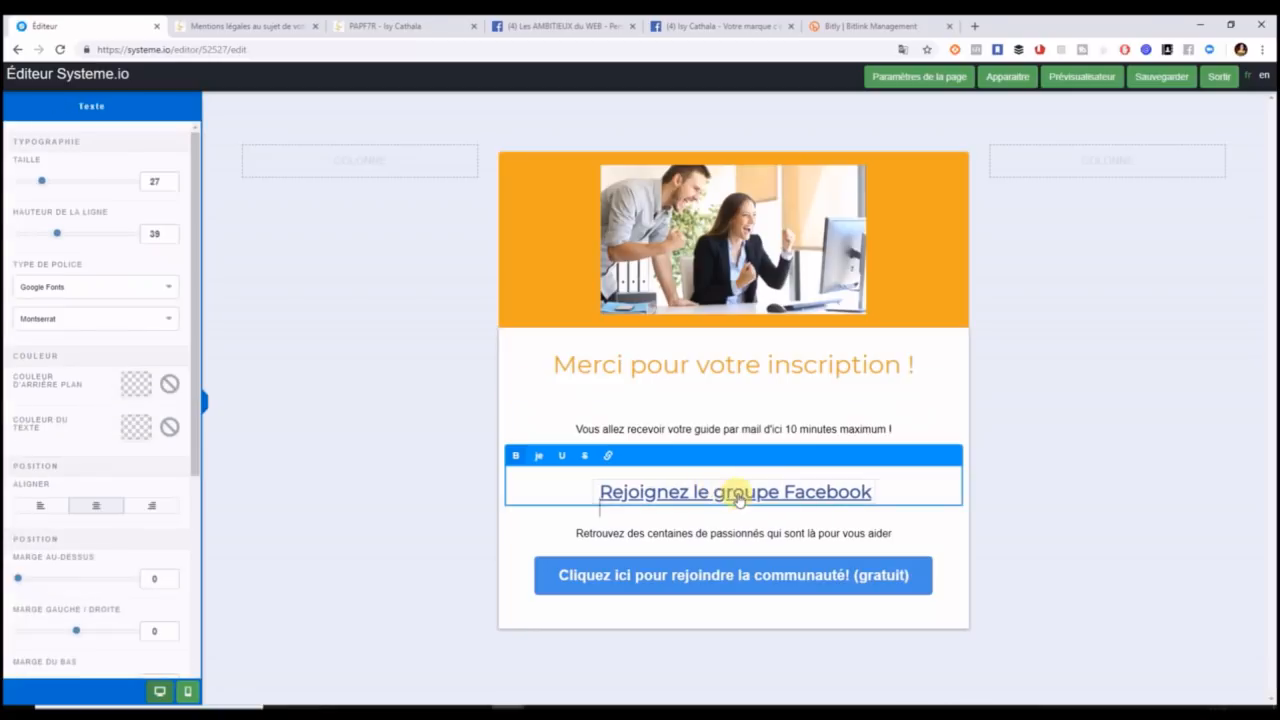
click(667, 490)
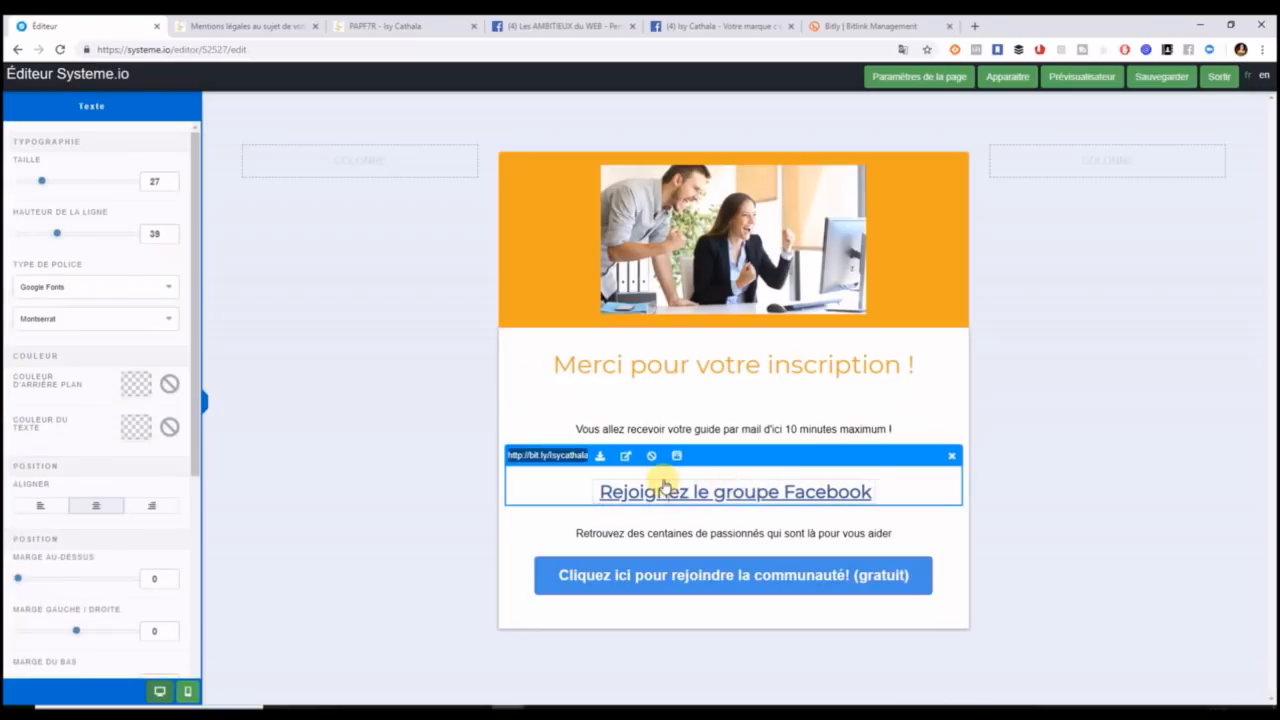
click(779, 492)
key(BackSpace)
key(BackSpace)
key(BackSpace)
key(BackSpace)
key(BackSpace)
key(BackSpace)
key(BackSpace)
key(BackSpace)
text(a page)
click(860, 491)
text(pro)
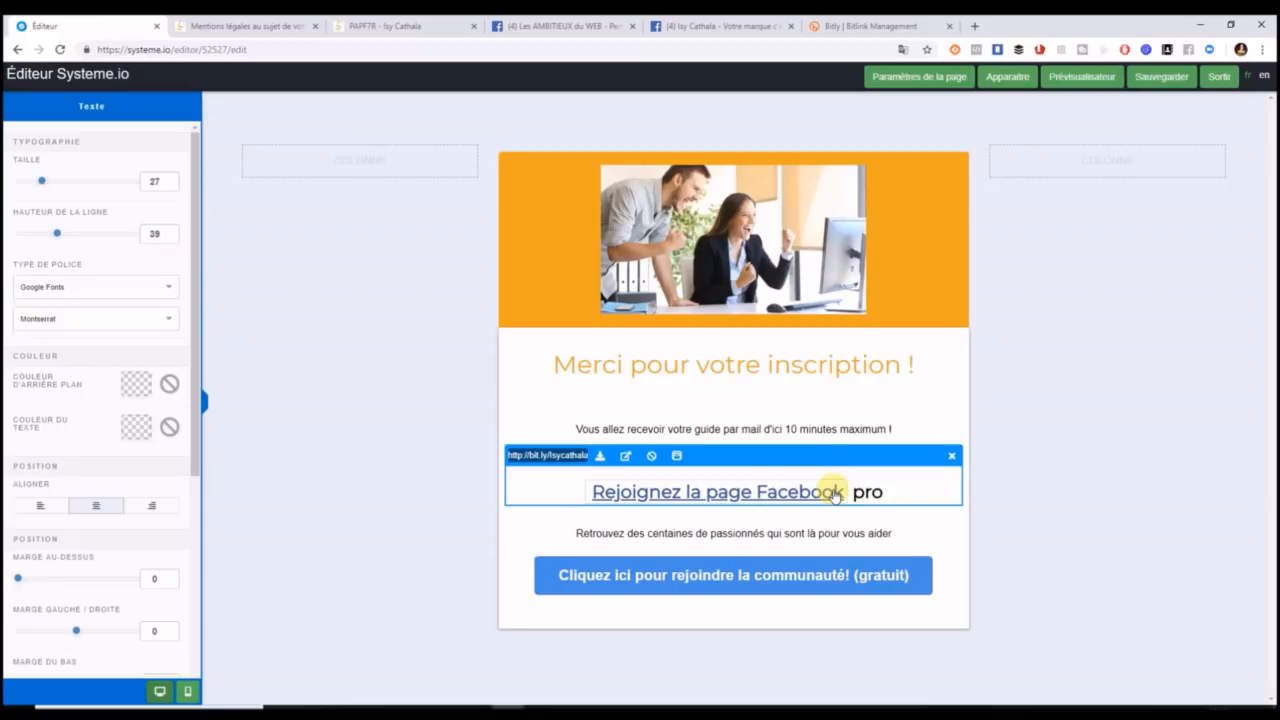
click(1016, 558)
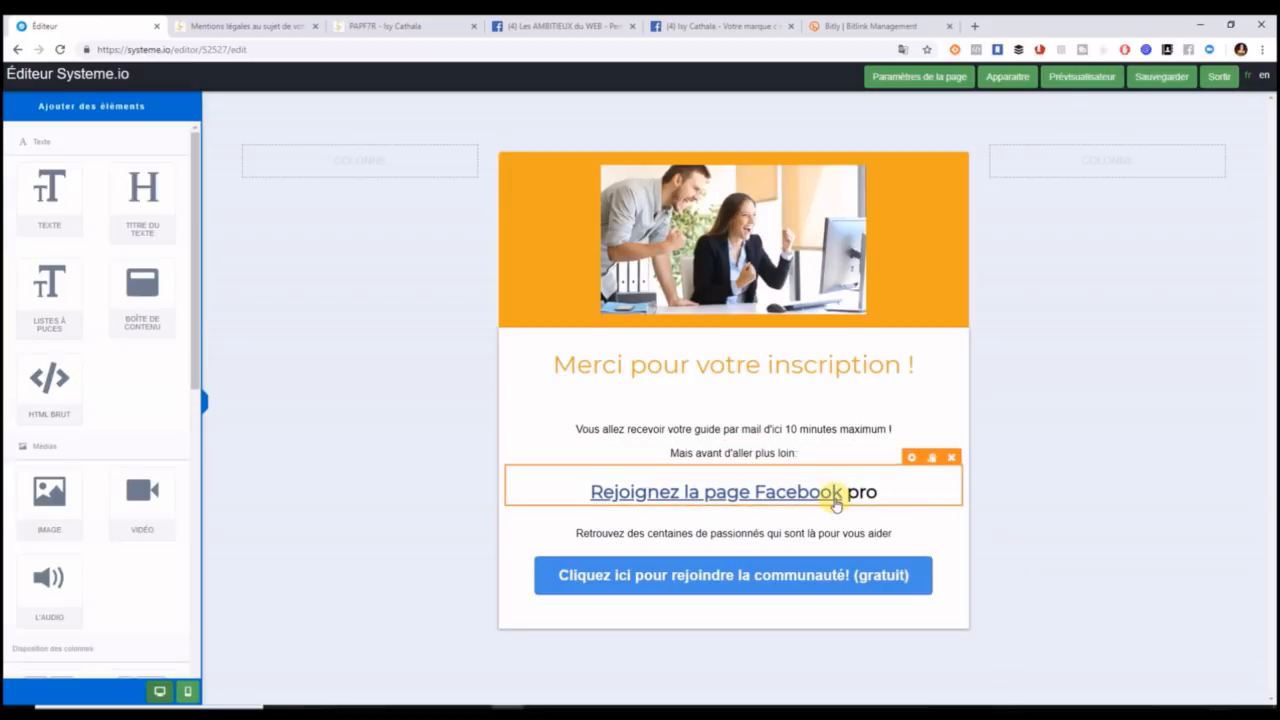
Re-link the whole 'Rejoignez la page Facebook pro' line to the bit.ly short link.
click(850, 492)
drag(884, 491, 590, 488)
click(608, 455)
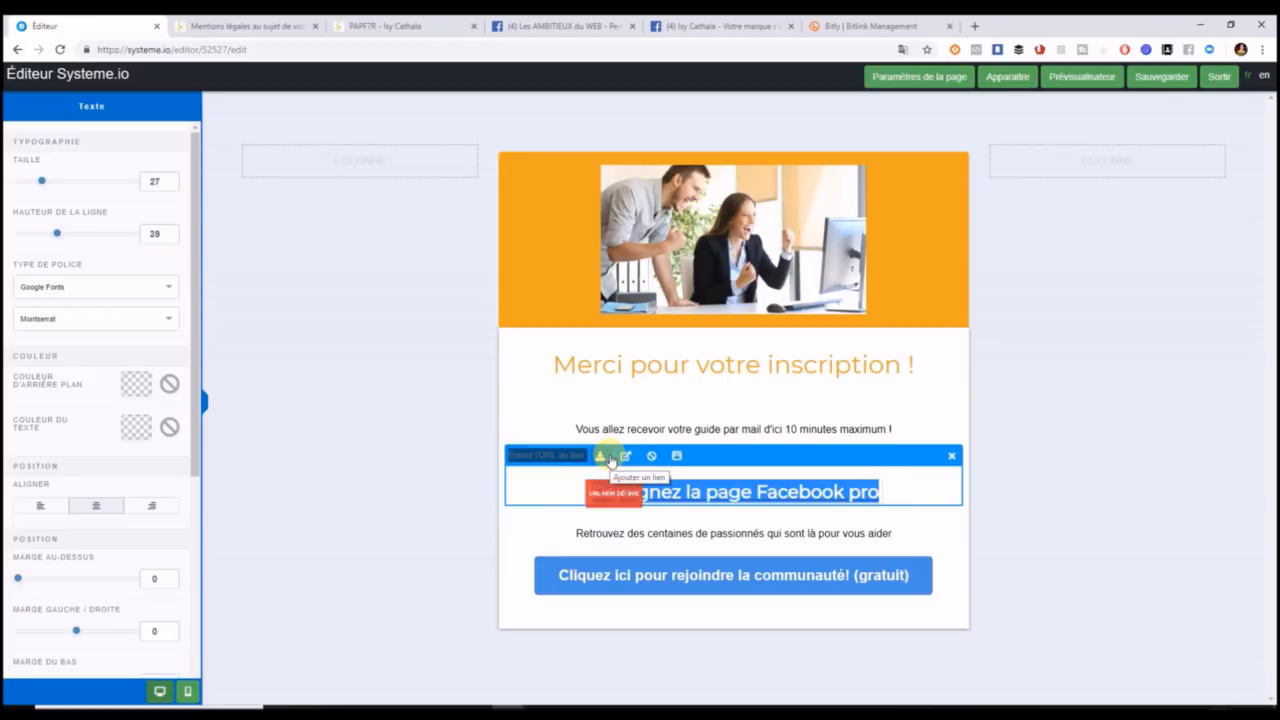
click(568, 455)
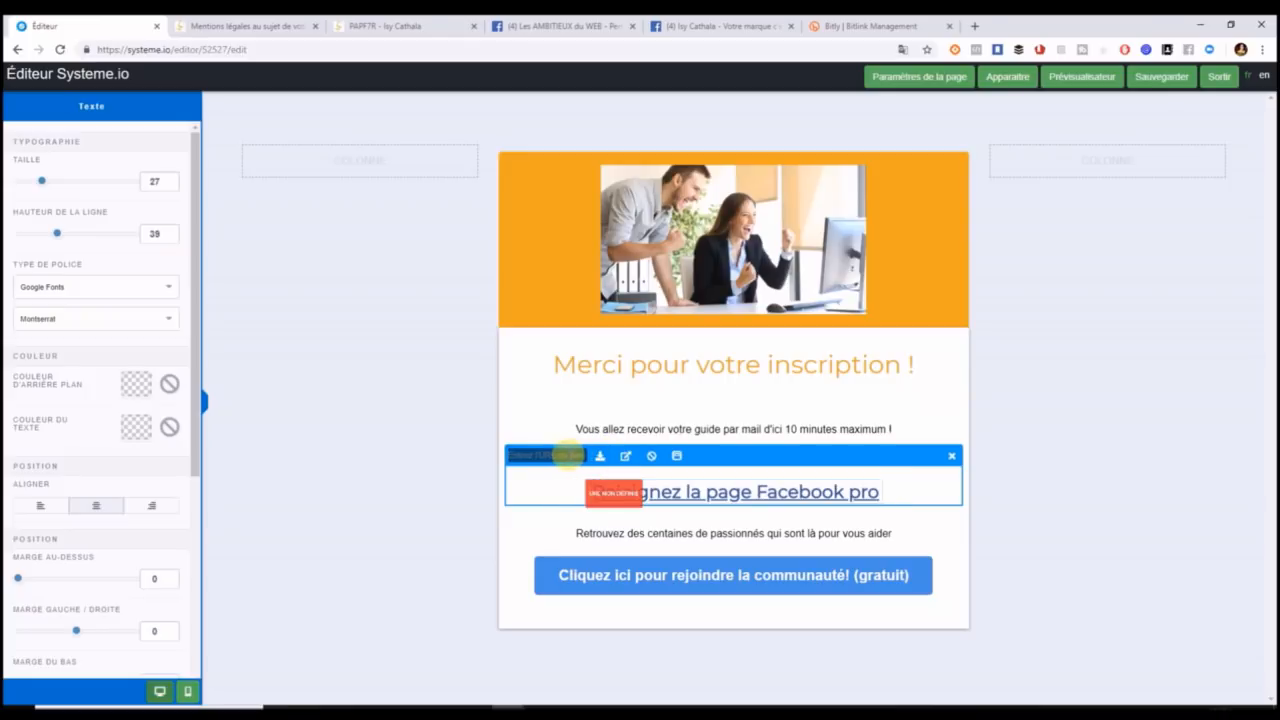
key(ctrl+v)
click(1138, 432)
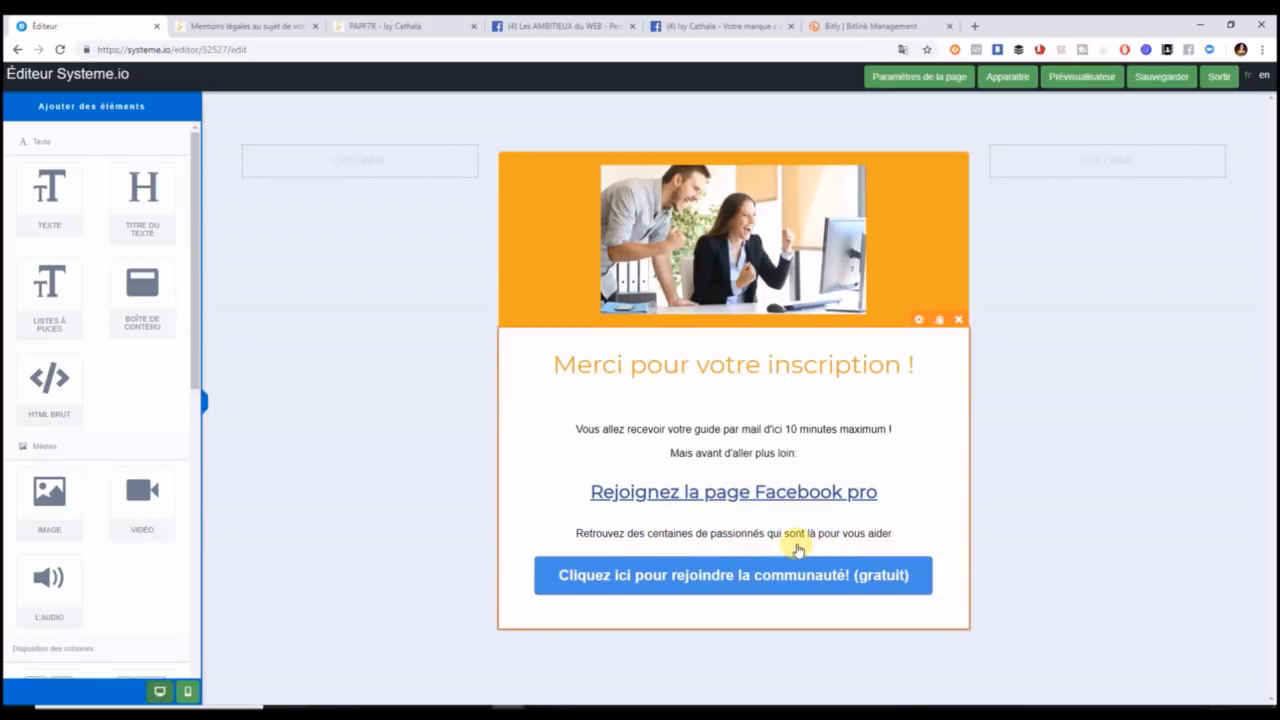
Point the community button's destination at the Facebook bit.ly short link.
click(914, 572)
drag(20, 215, 237, 250)
key(ctrl+v)
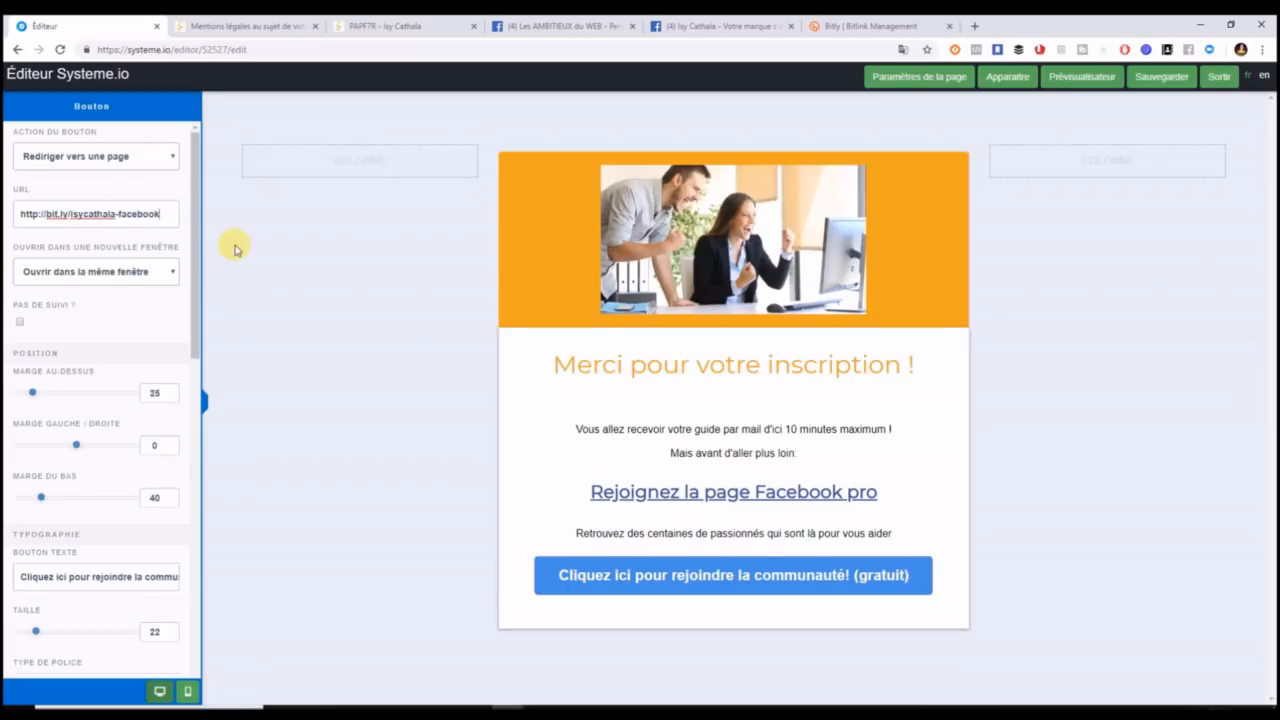
Set the button's background colour to E9A820.
drag(194, 337, 194, 430)
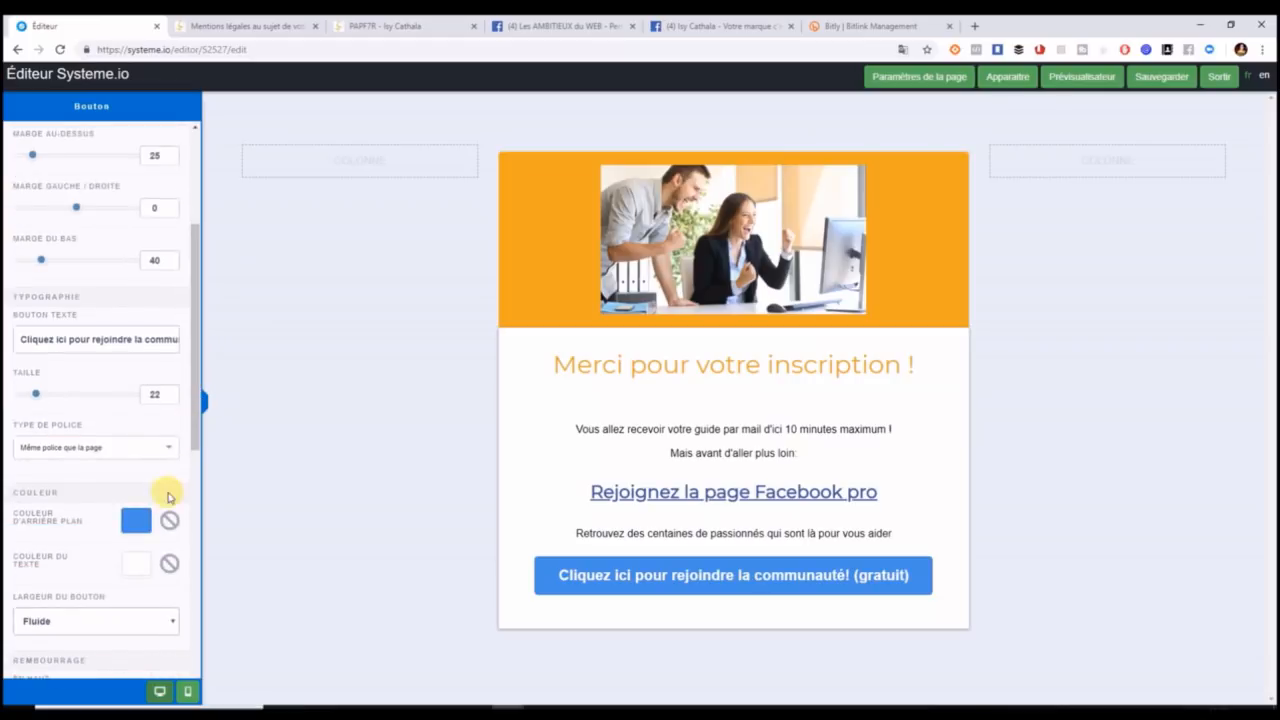
click(136, 520)
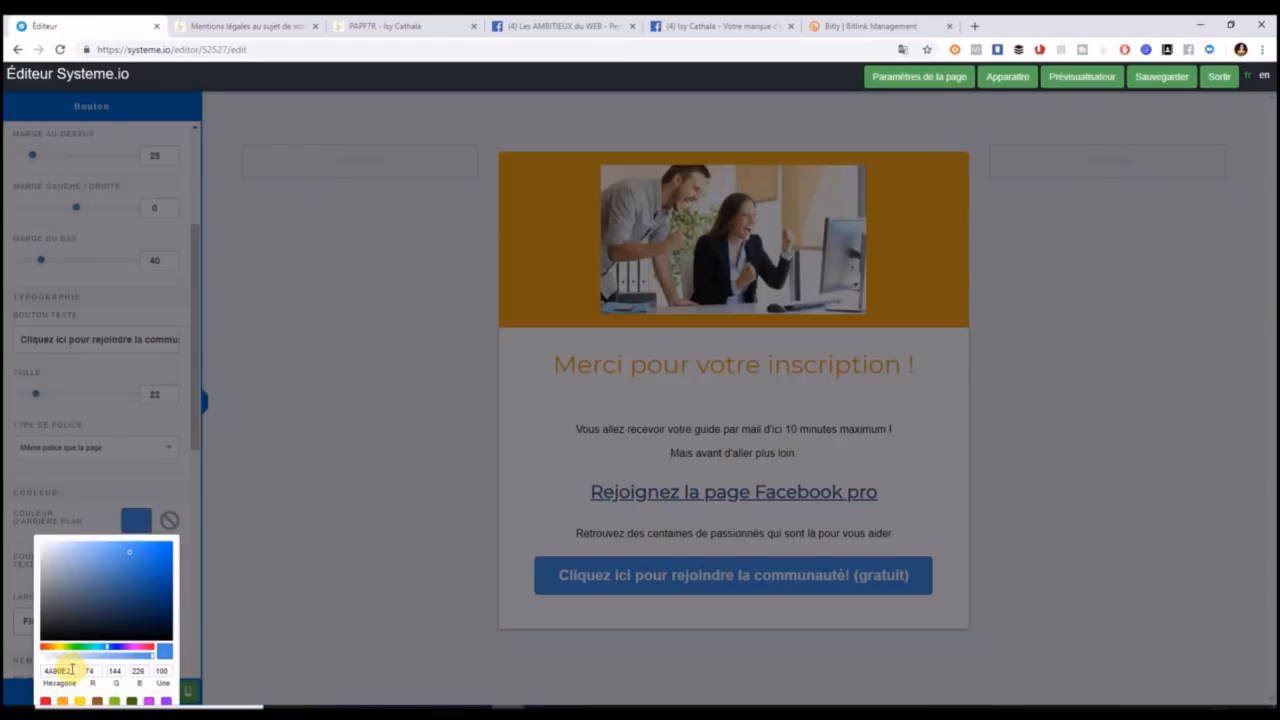
drag(71, 670, 13, 672)
text(e9a820)
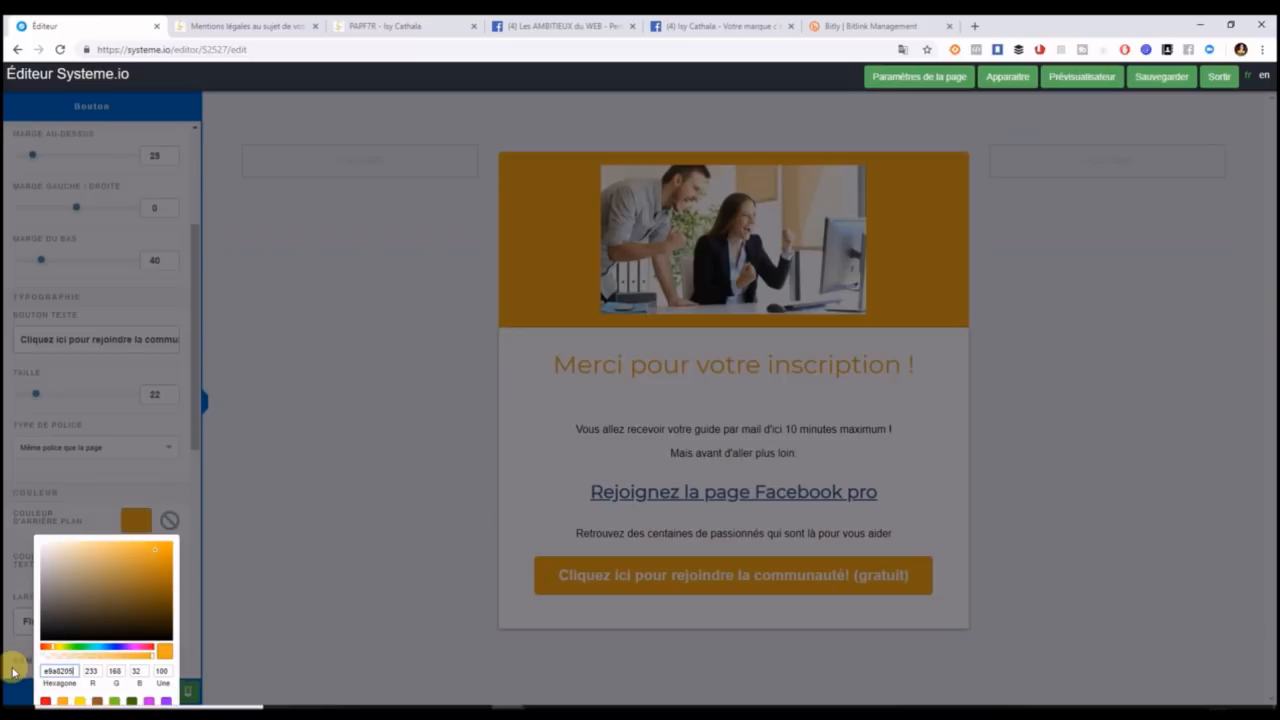
click(323, 567)
Keep the button's top padding at 15.
drag(197, 417, 198, 521)
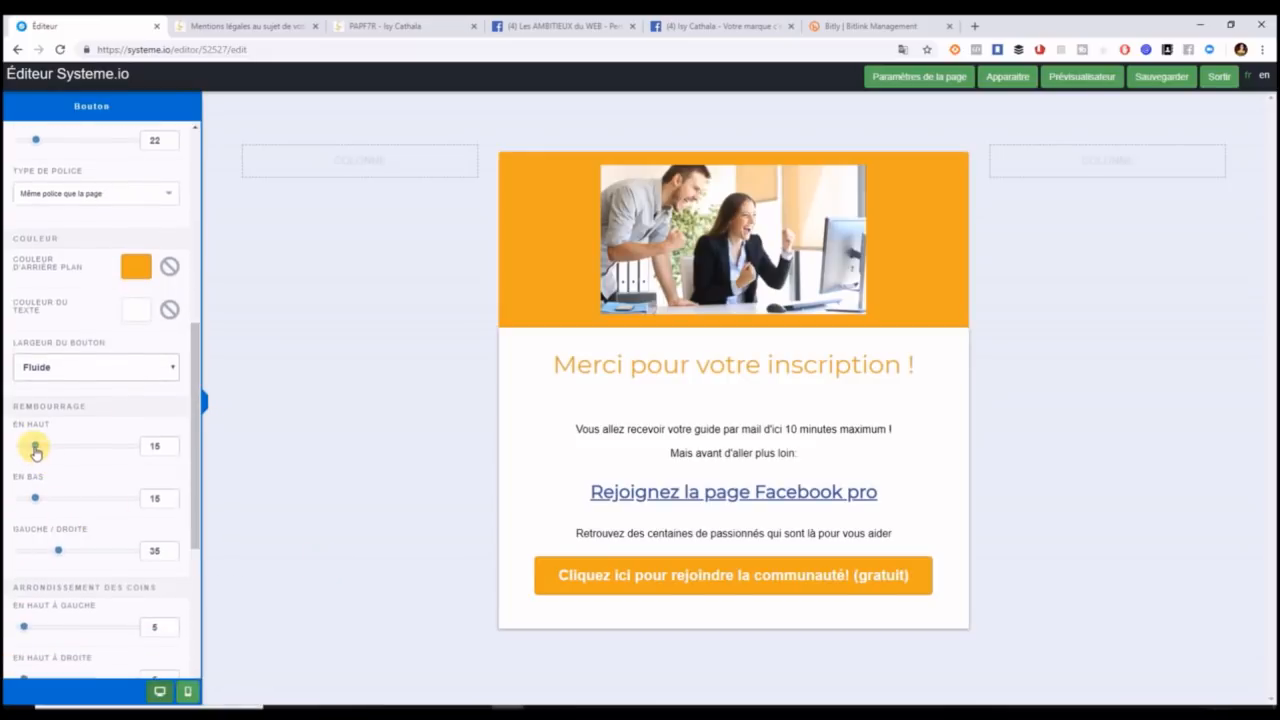
drag(35, 445, 14, 448)
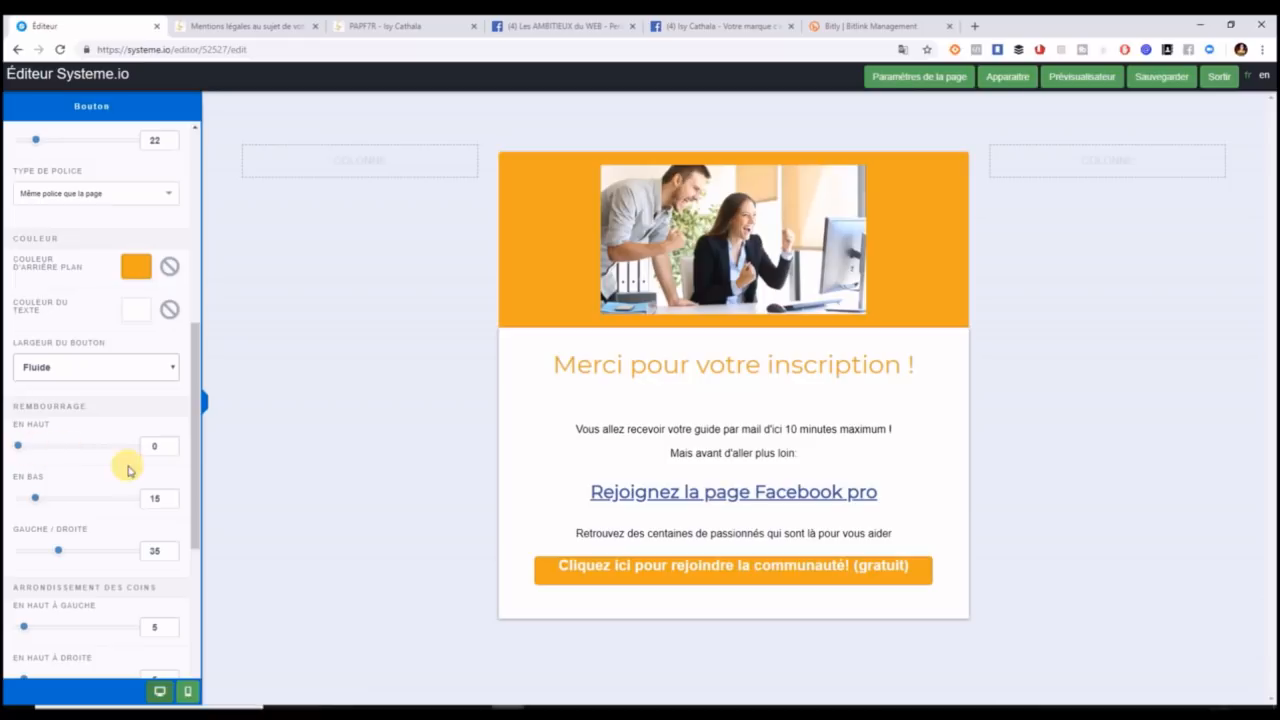
text(15)
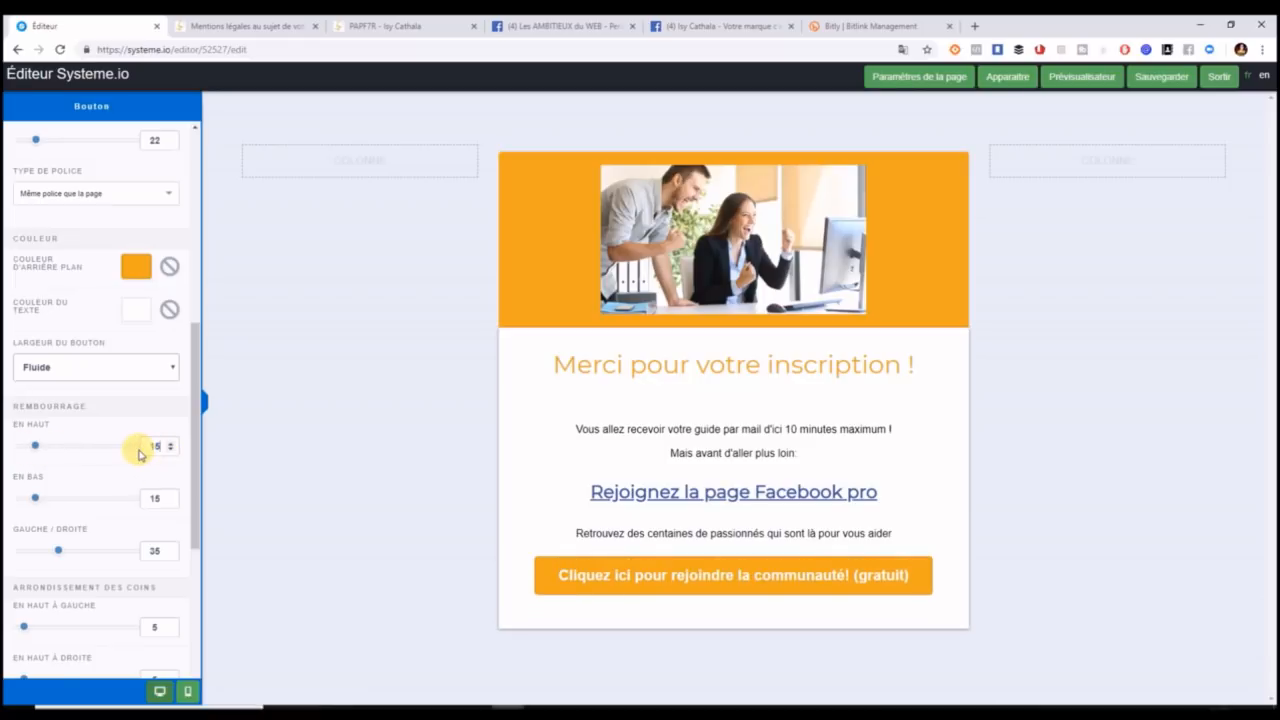
Set all four button corner radii to 0 and the border to Aucun.
drag(194, 394, 210, 567)
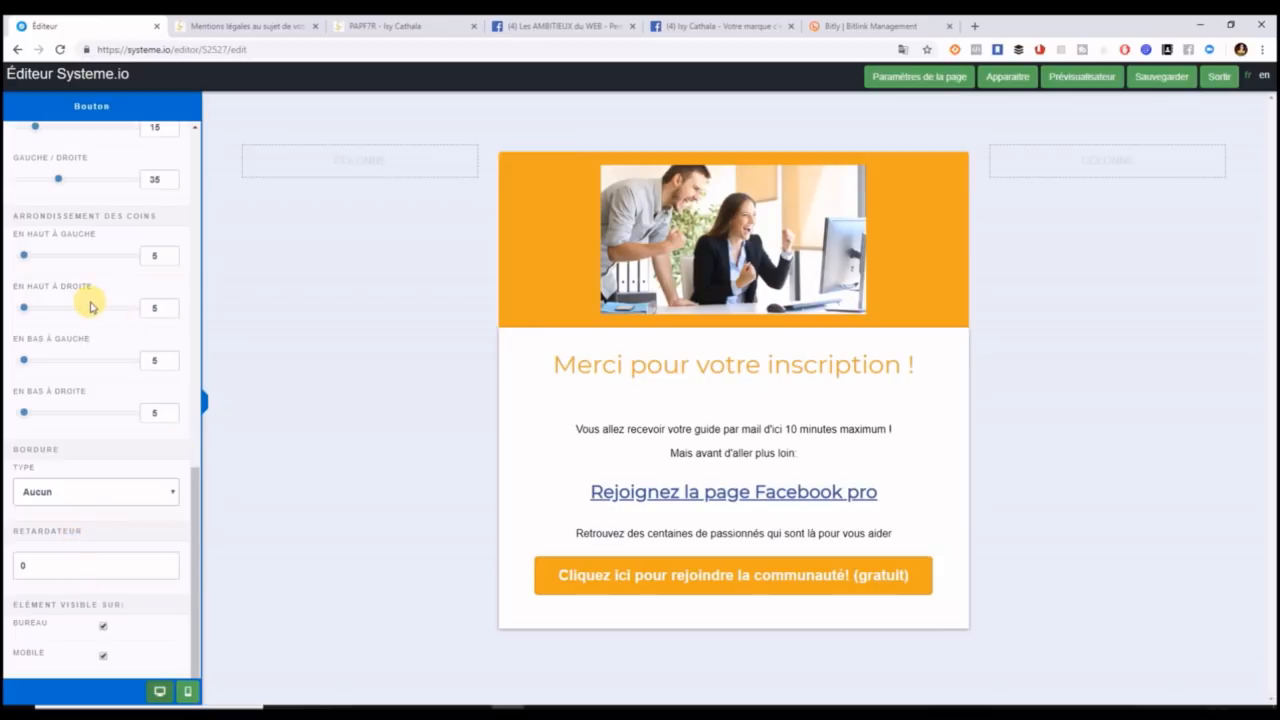
drag(26, 254, 16, 306)
drag(24, 359, 8, 362)
drag(22, 412, 10, 412)
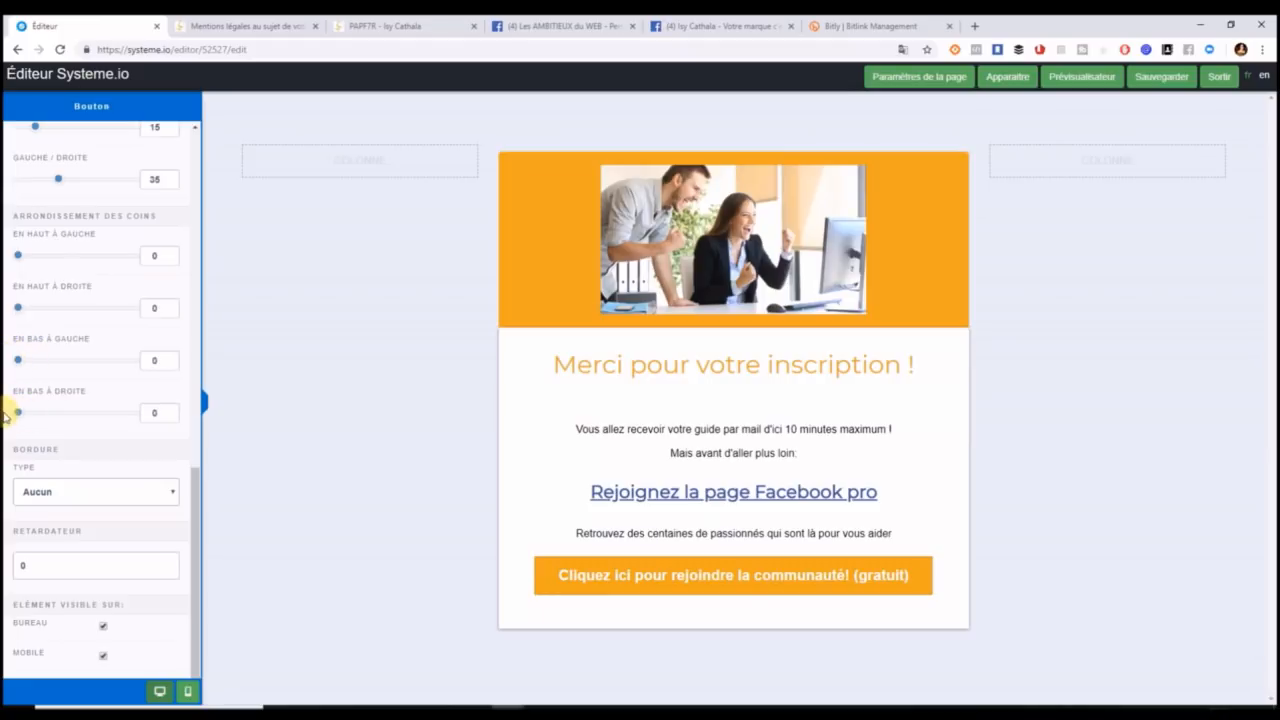
click(162, 491)
click(157, 512)
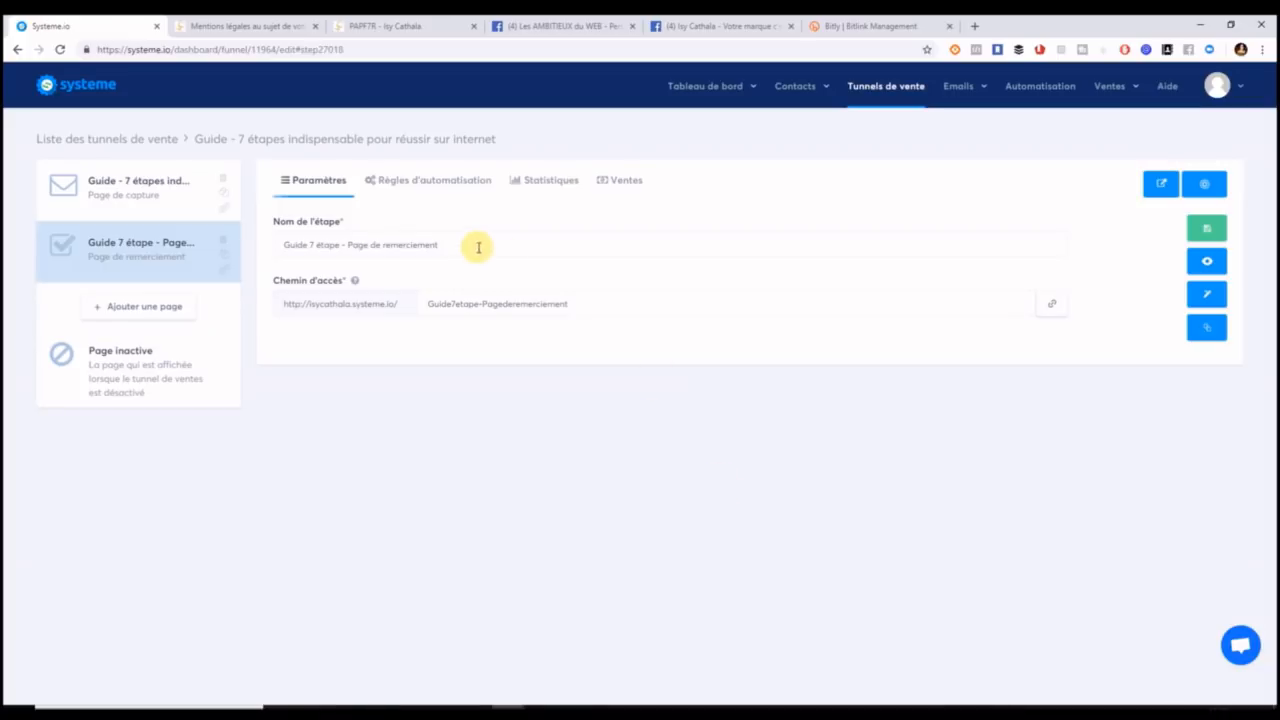
Show the automation rules of the 'Guide - 7 étapes' capture page step.
click(152, 211)
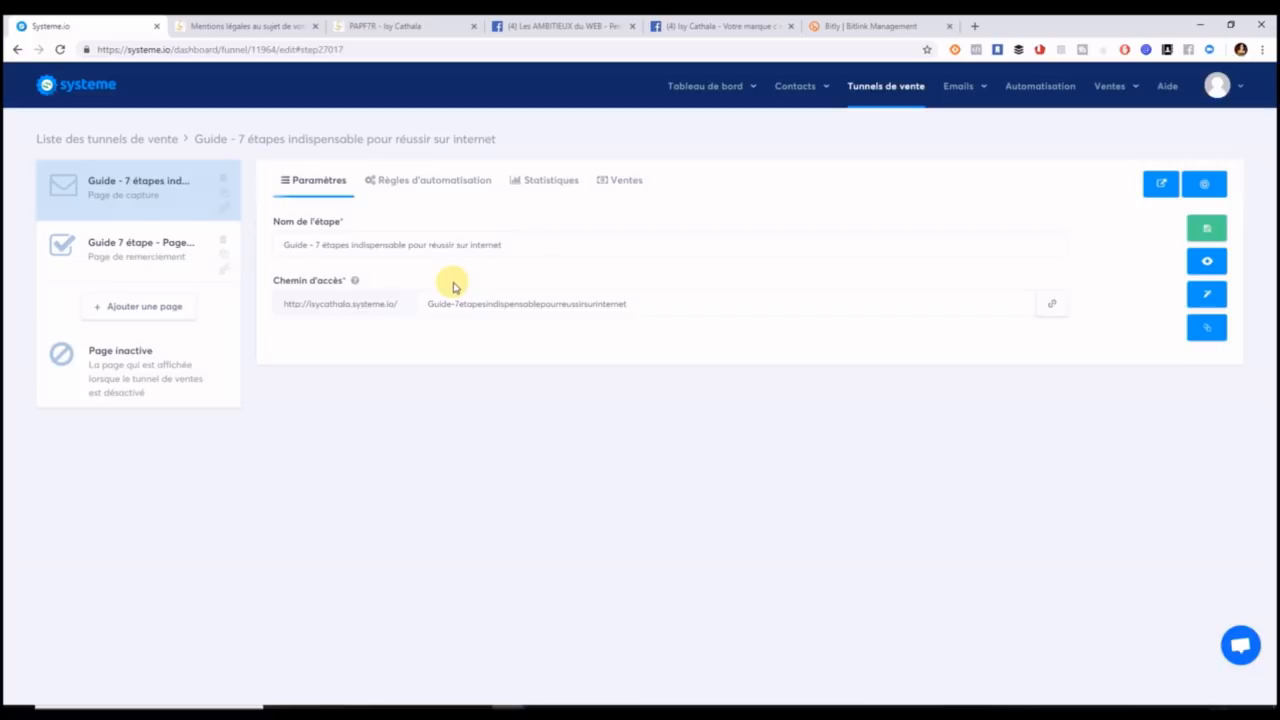
click(430, 194)
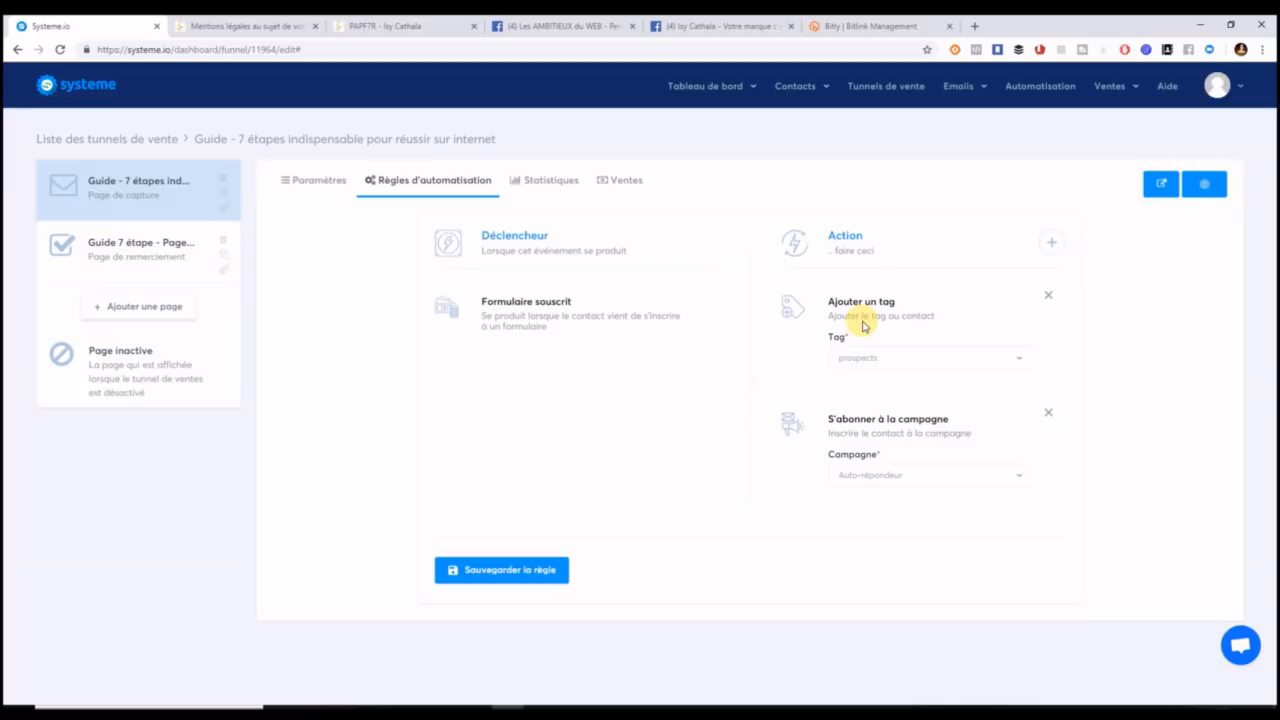
Add an 'Envoyer un email' action to the opt-in rule and start creating its email.
click(1051, 243)
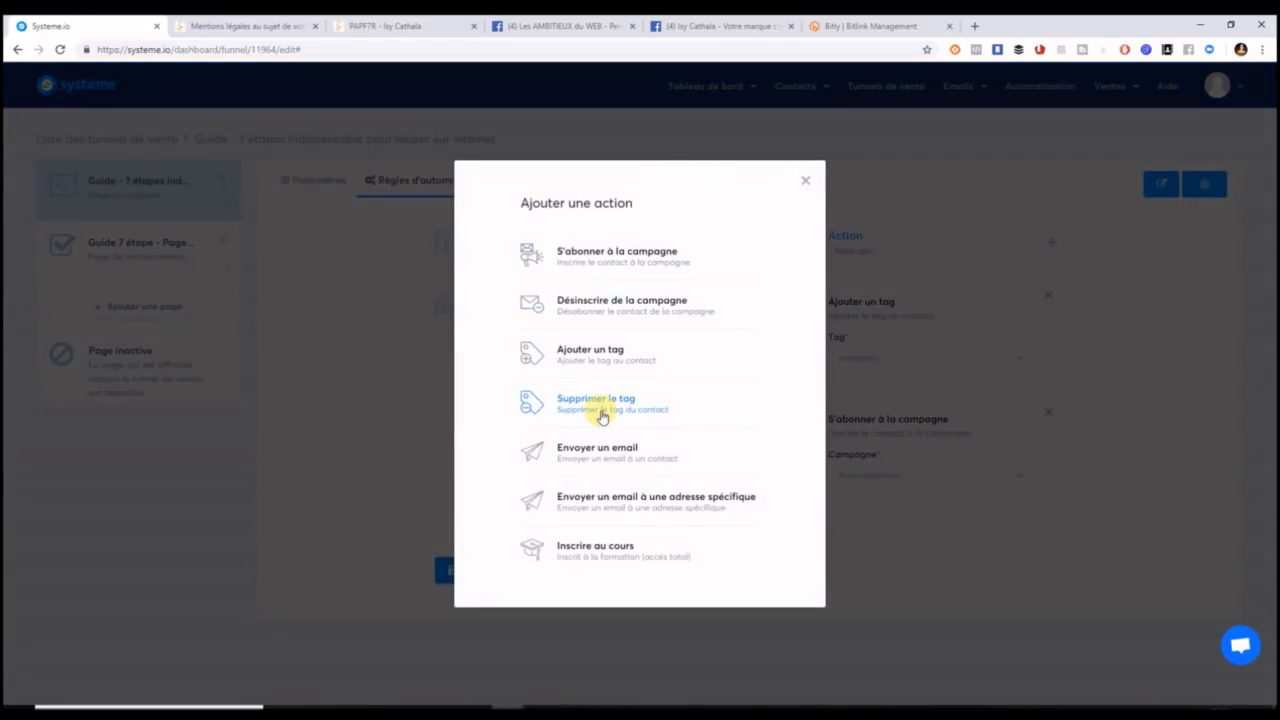
click(605, 455)
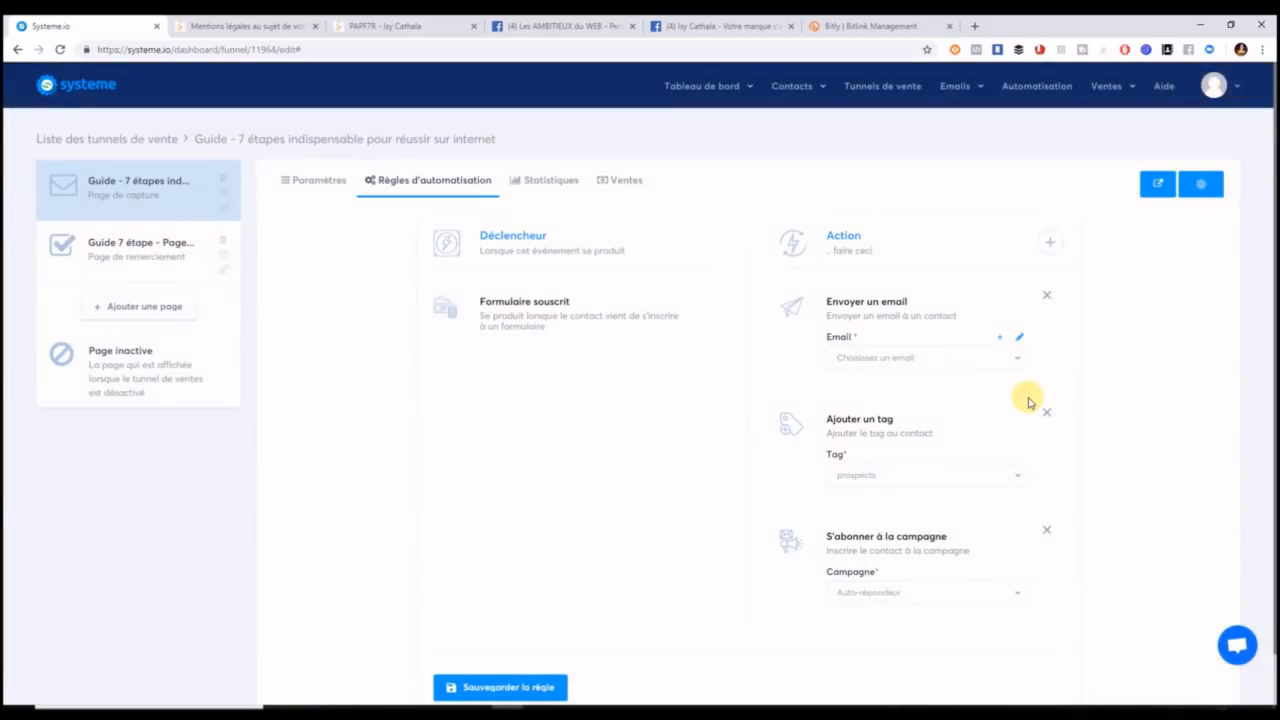
click(1021, 362)
click(1021, 337)
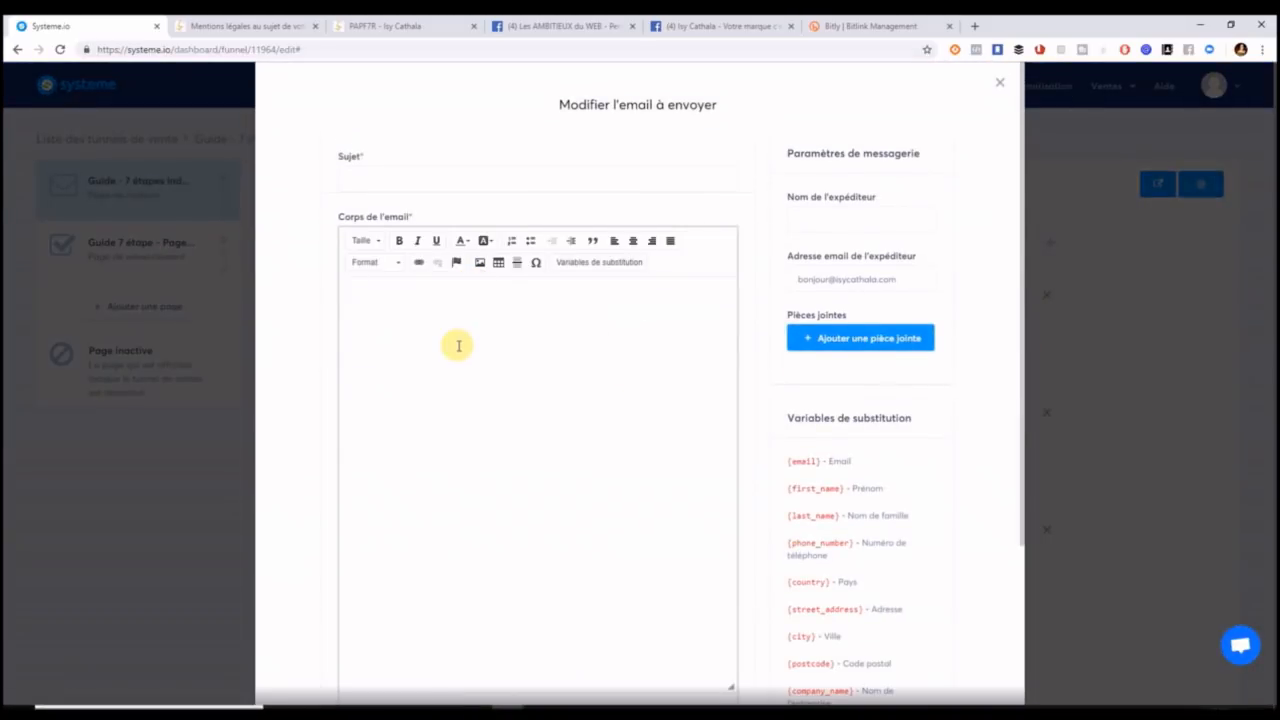
Fill in the sender address, greet {first_name}, and thank them for requesting the 7-step guide.
click(397, 183)
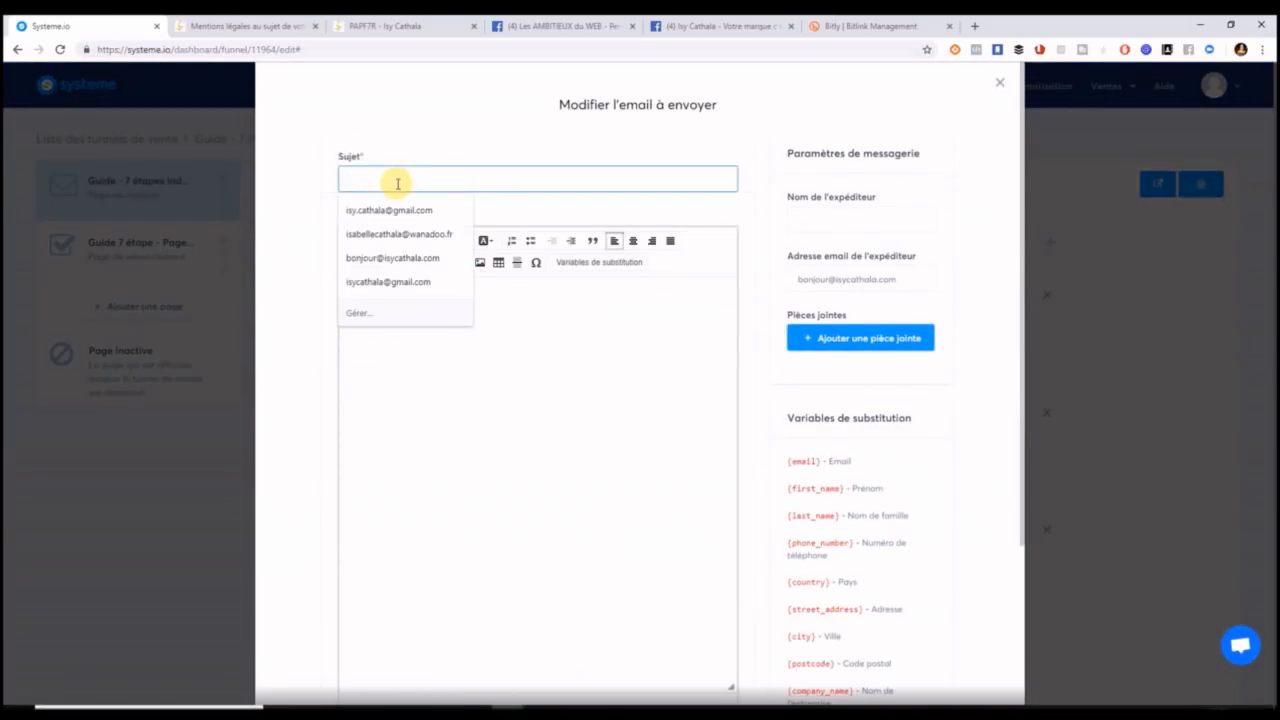
click(400, 258)
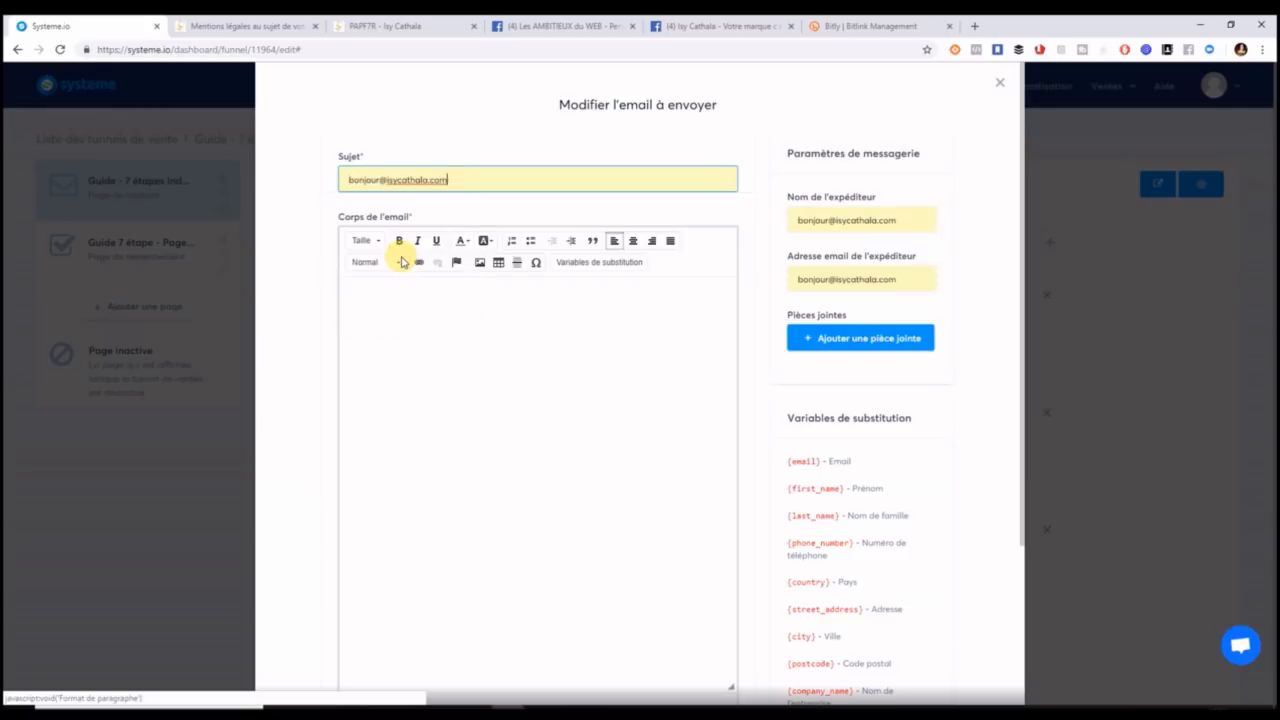
click(417, 343)
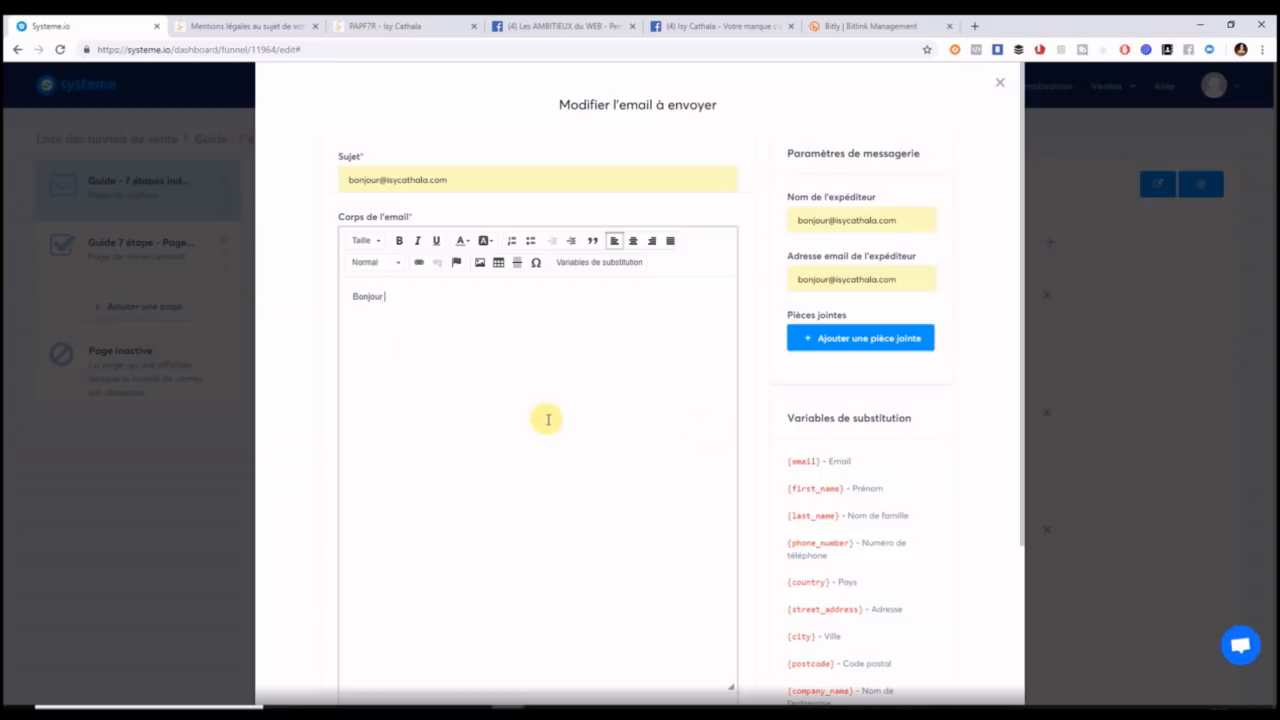
drag(845, 489, 792, 488)
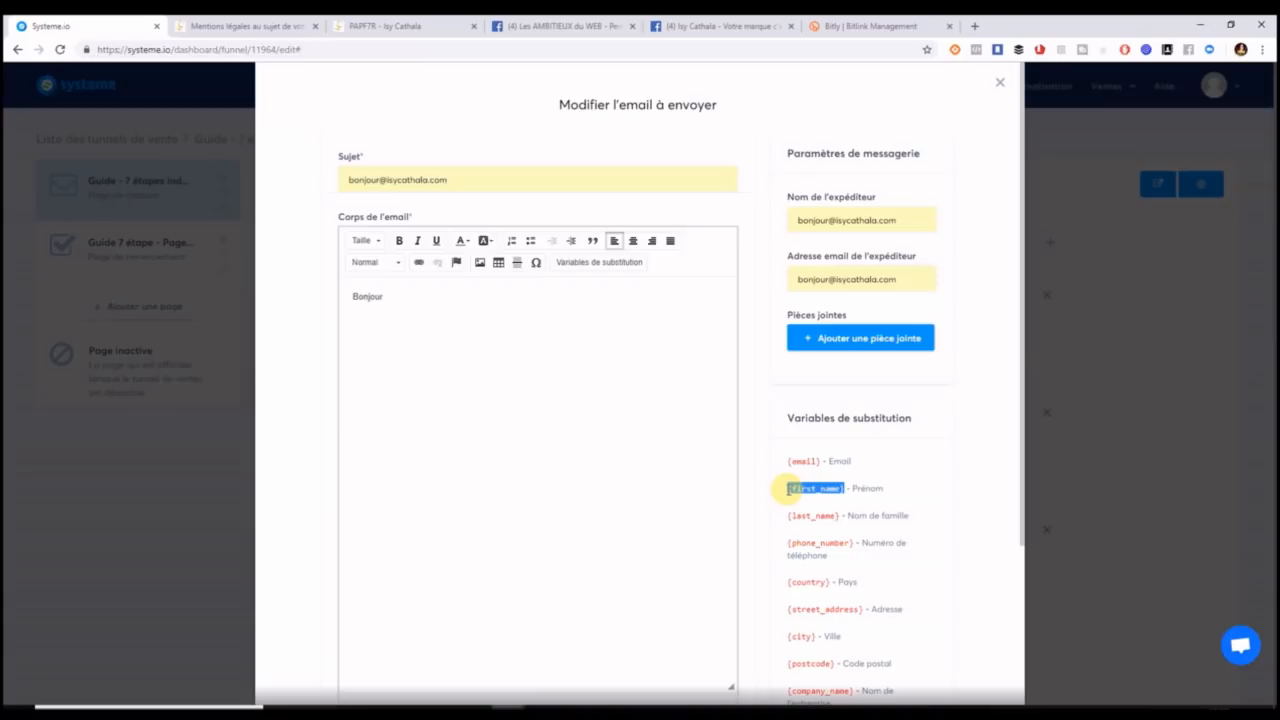
click(428, 300)
text(infiniment de )
text(voir demander le guide)
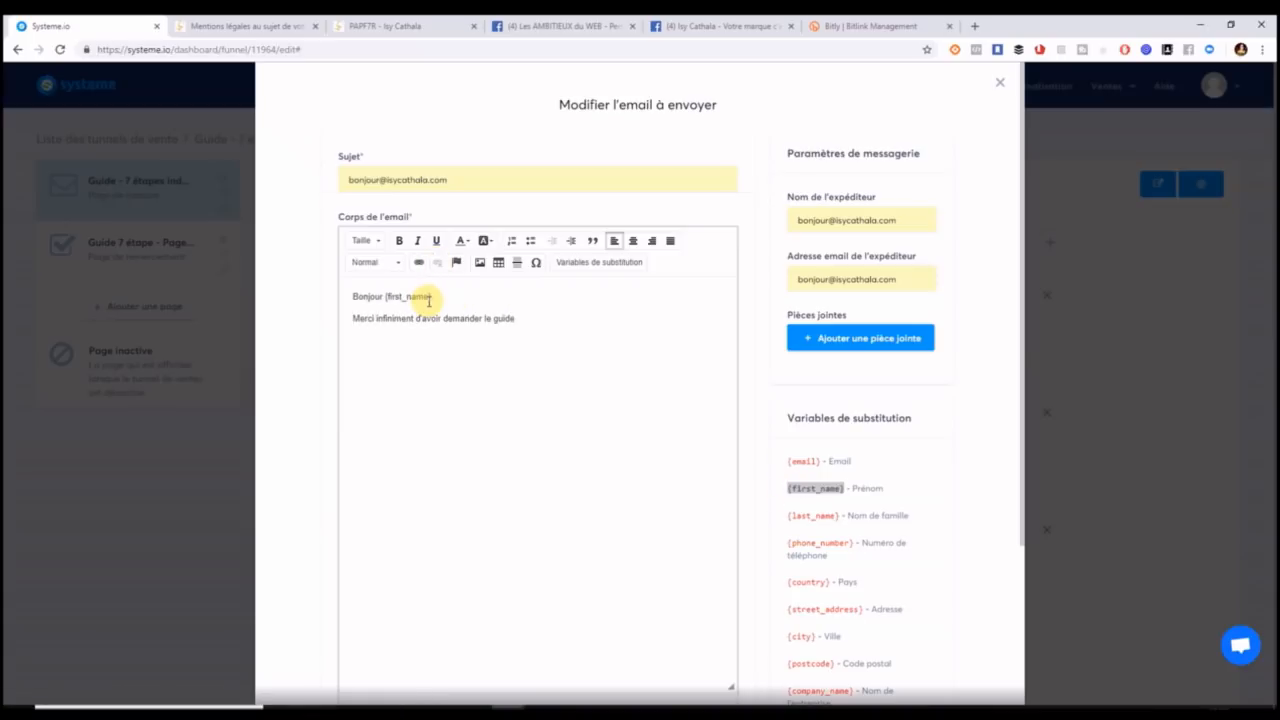
text( : 7 étapes insdispensable pour REUSSIR sur INTERNET)
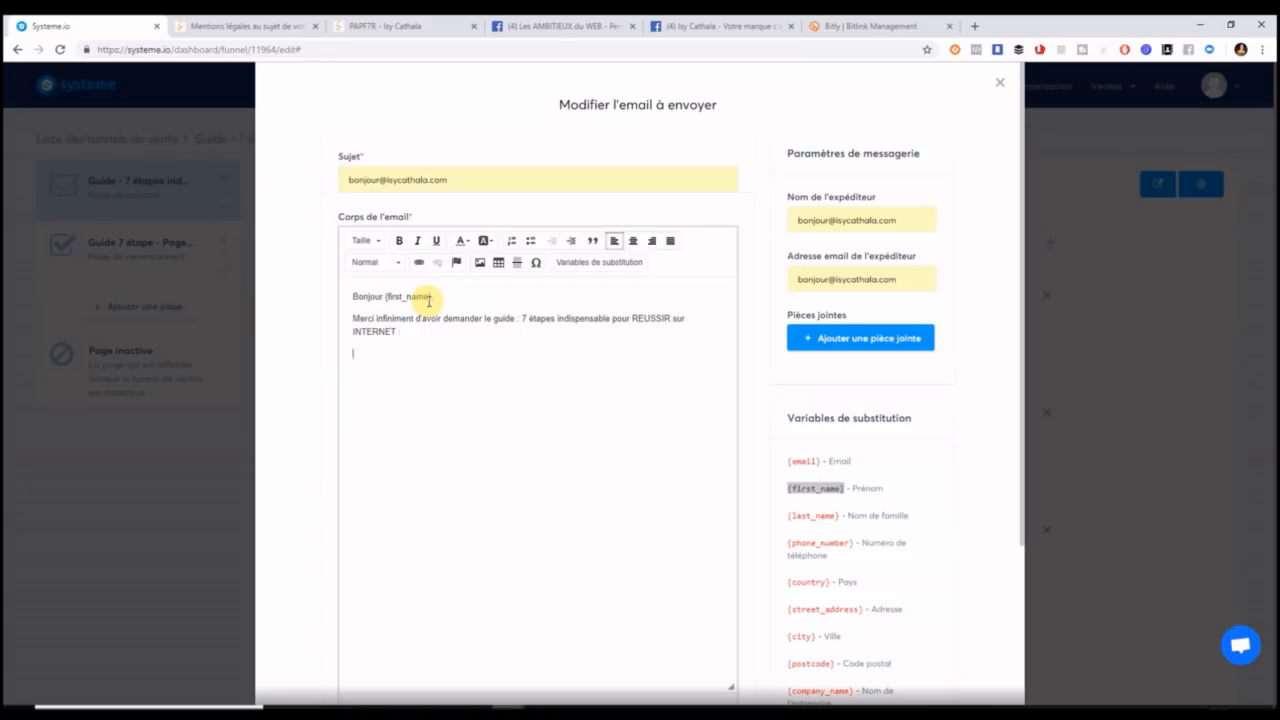
text(télécharger le guide)
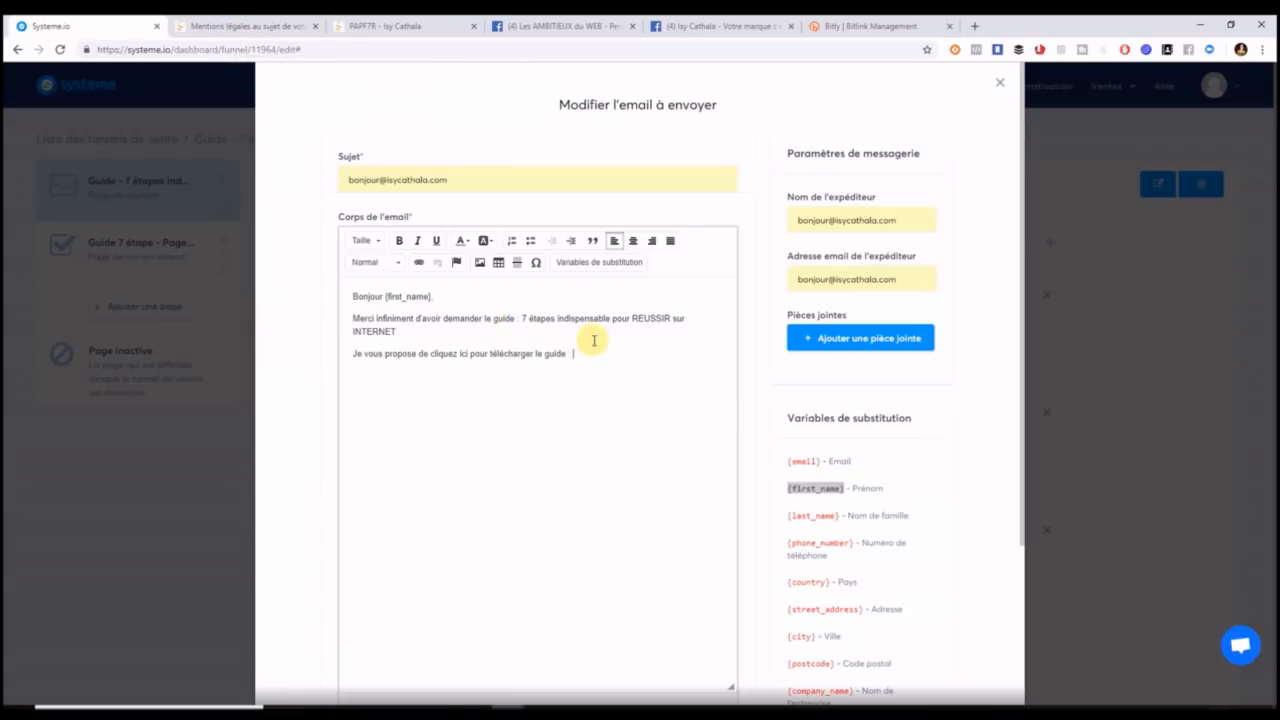
text(:)
key(BackSpace)
key(BackSpace)
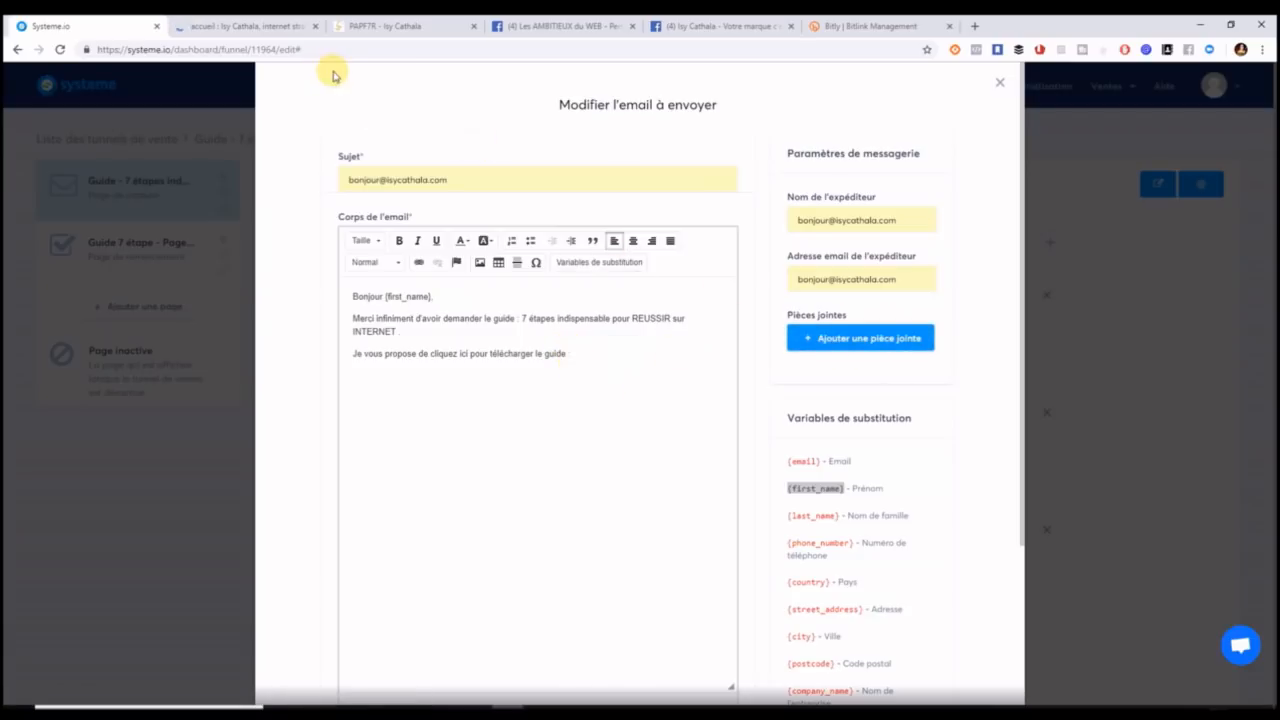
Paste the guide image's WordPress media URL at the end of the email's download line.
click(292, 24)
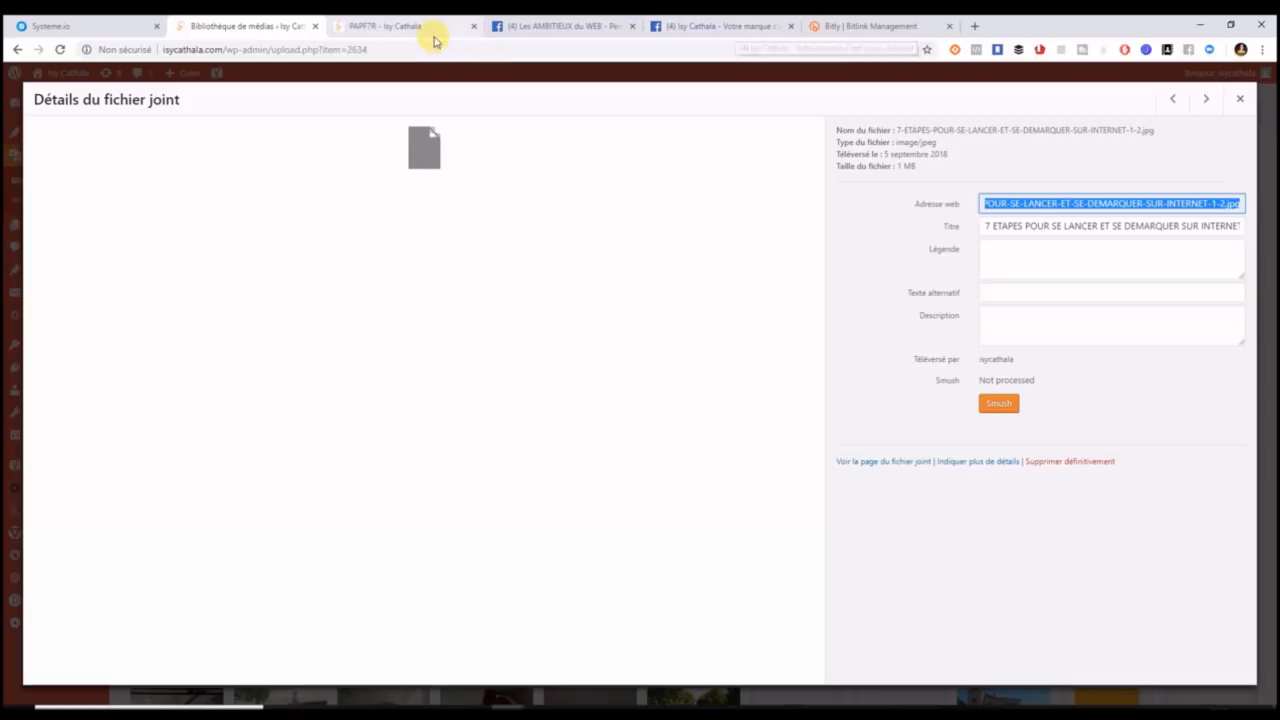
click(112, 28)
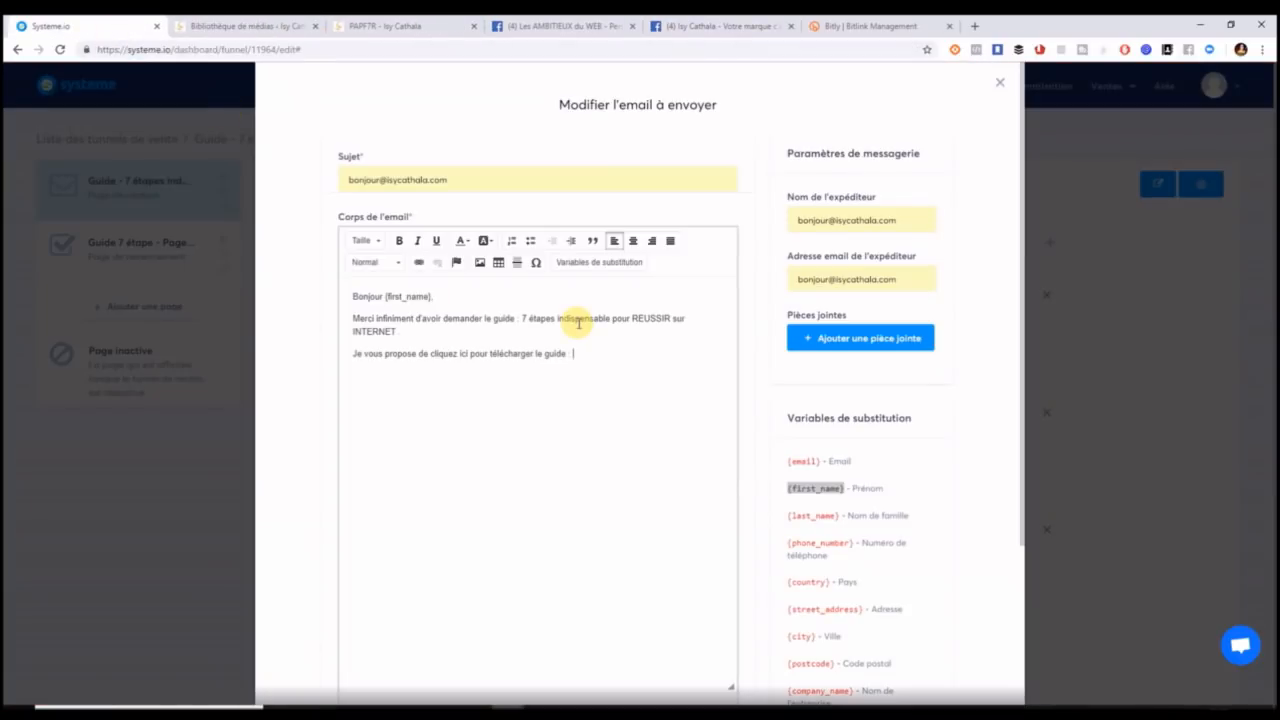
text(http://isycathala.com/wp-content/uploads/2018/09/7-ETAPES-POUR-SE-LANCER-ET-SE-DEMARQUER-SUR-INTERNET-1-2.jpg)
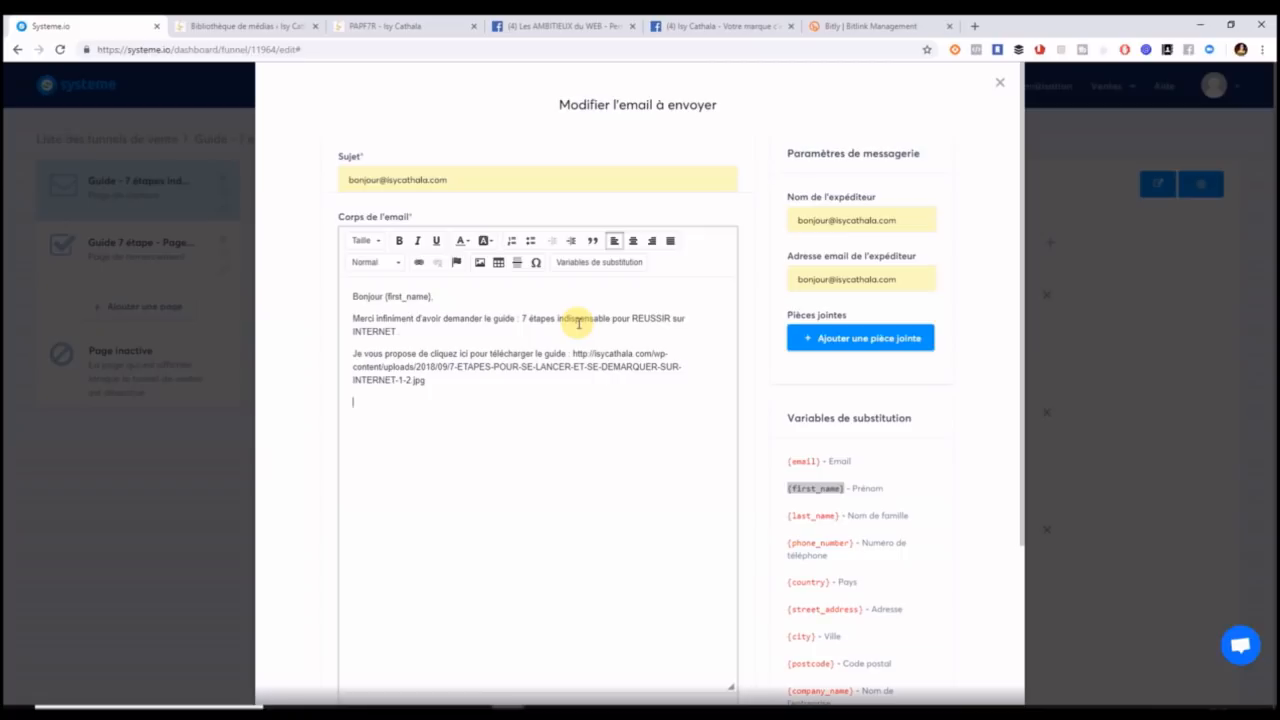
Link 'cliquez ici pour télécharger le guide' to the guide file URL and delete the raw address.
drag(570, 354, 431, 354)
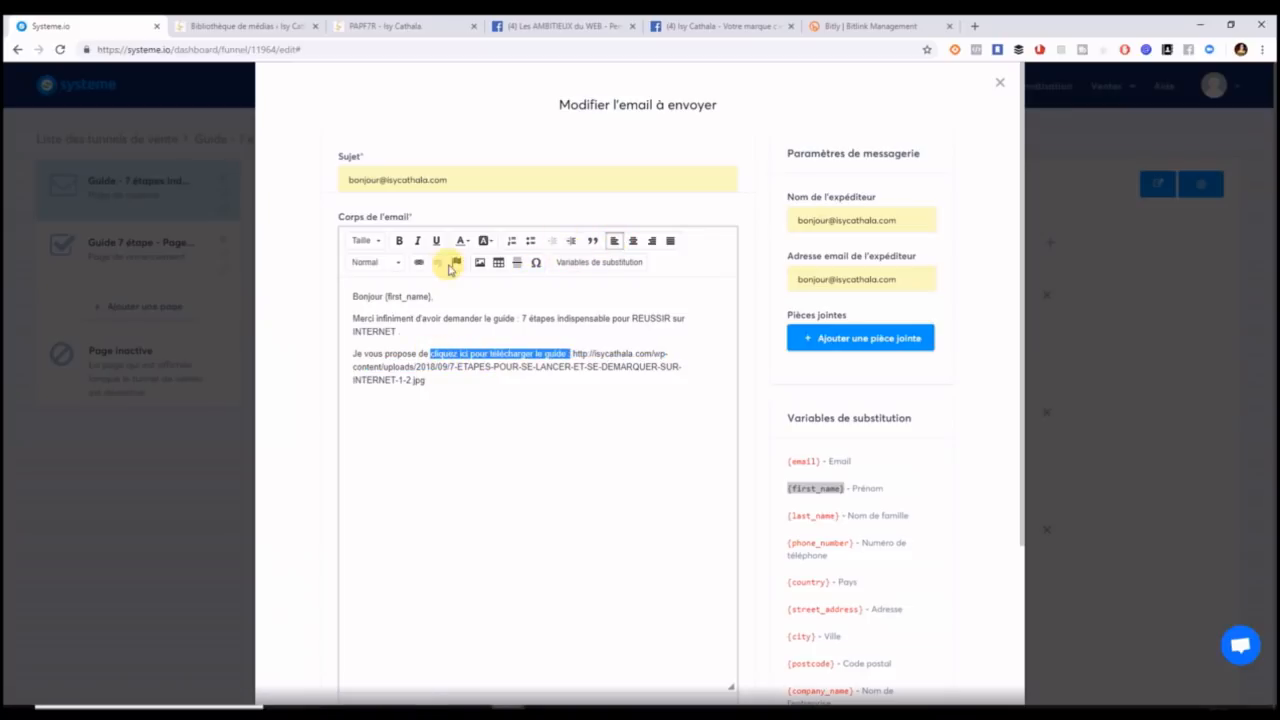
click(419, 262)
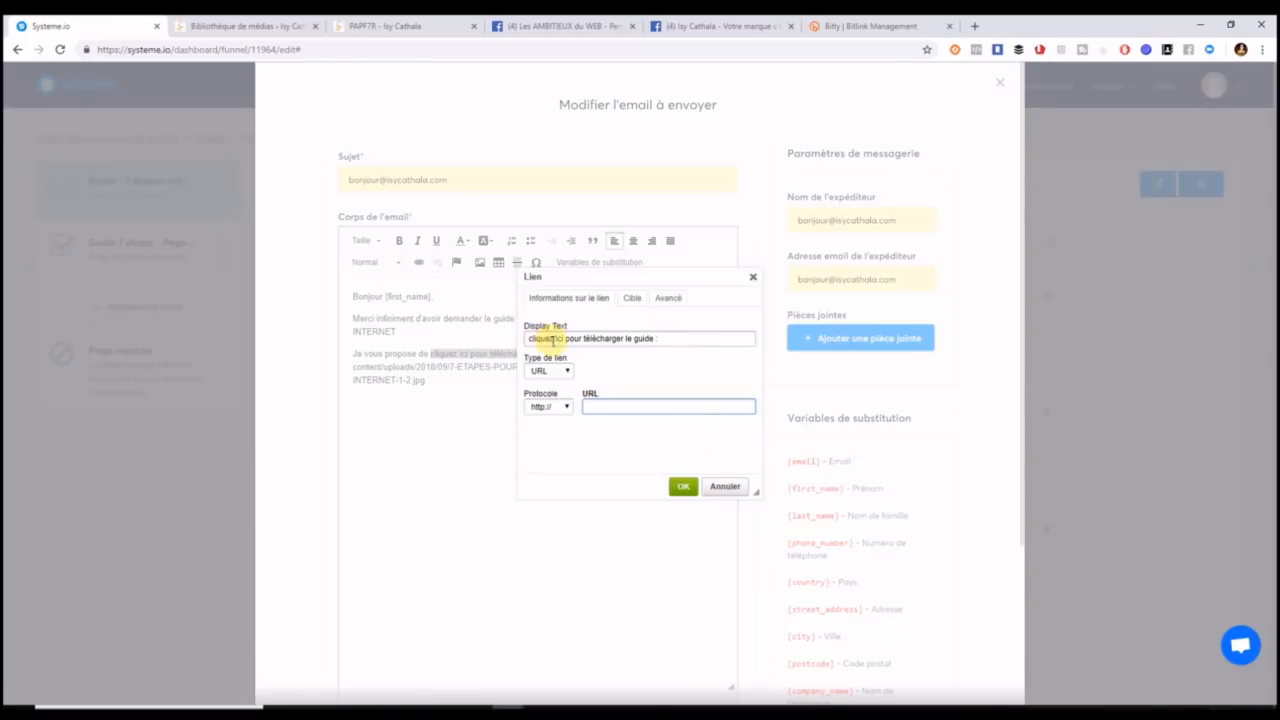
key(ctrl+v)
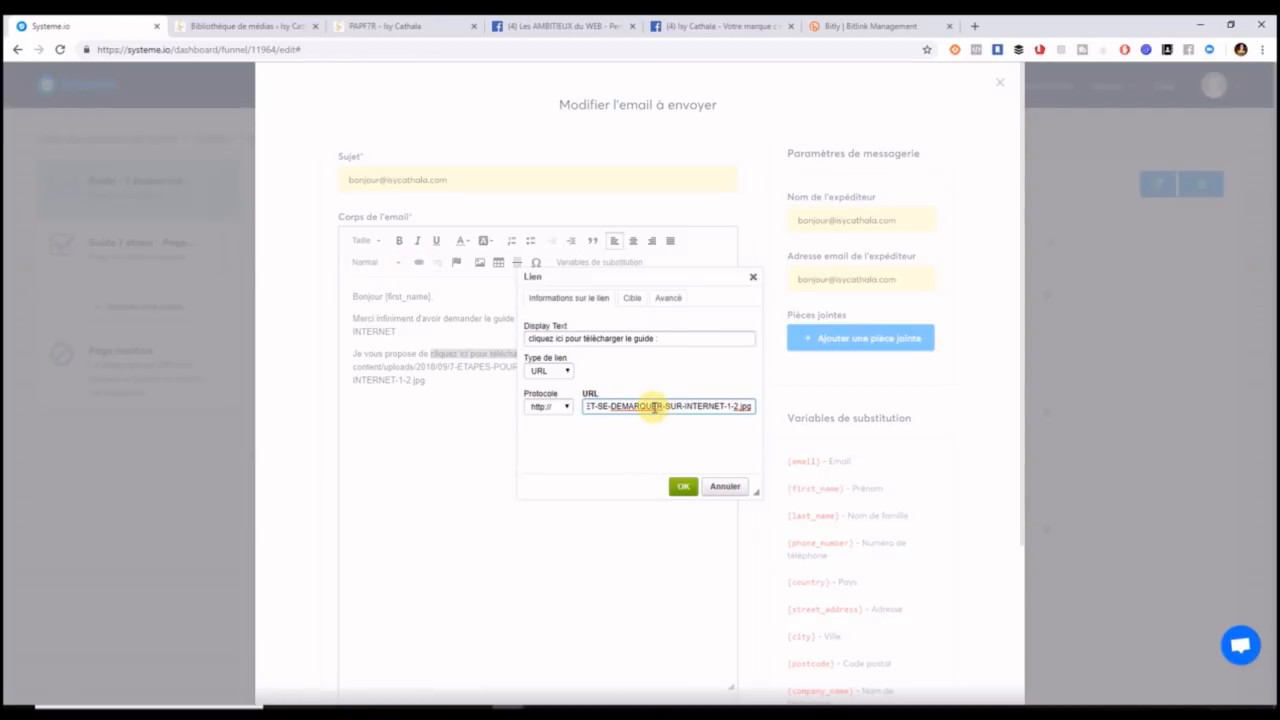
key(Left)
key(Left)
key(Left)
key(Left)
key(Left)
key(Left)
key(Left)
key(Left)
key(Left)
key(Left)
key(Left)
key(Left)
key(Left)
key(Left)
key(Left)
key(Left)
key(Left)
key(Left)
key(Left)
key(Left)
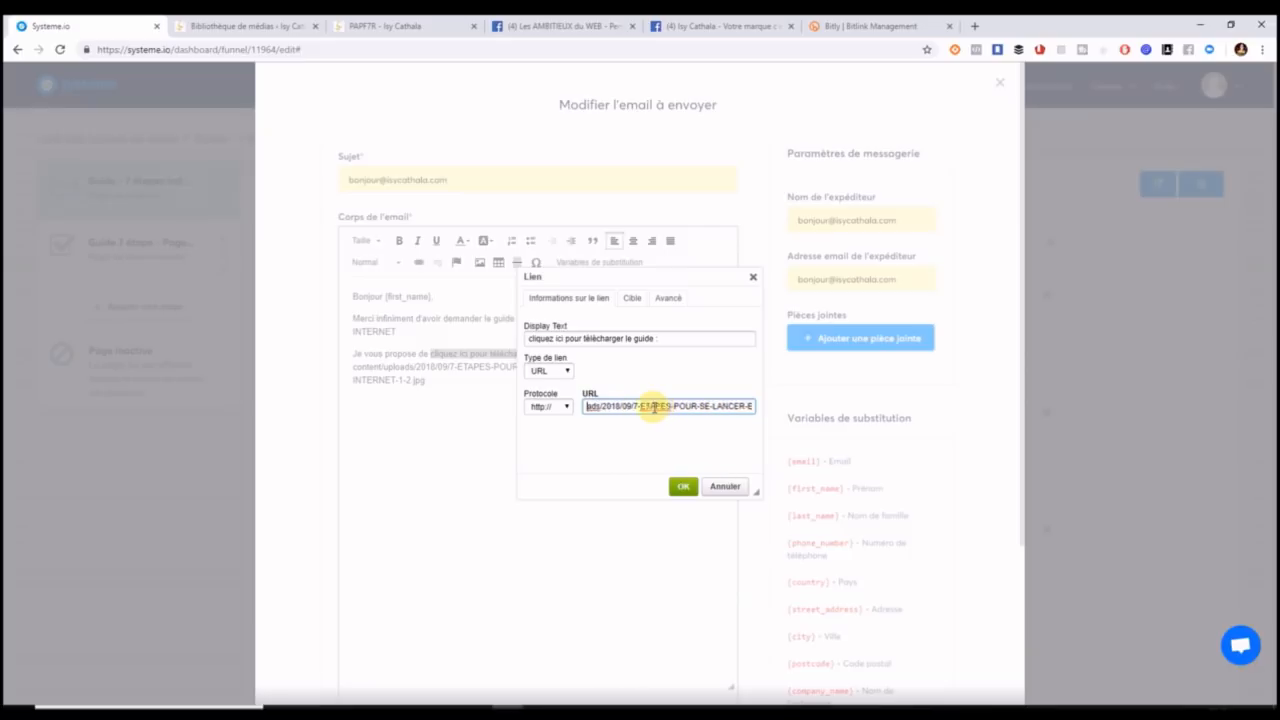
key(Left)
key(Left)
key(Left)
key(Left)
key(Left)
key(Left)
key(Left)
key(Left)
key(Left)
key(Left)
key(Left)
key(Left)
key(Left)
key(Left)
key(Left)
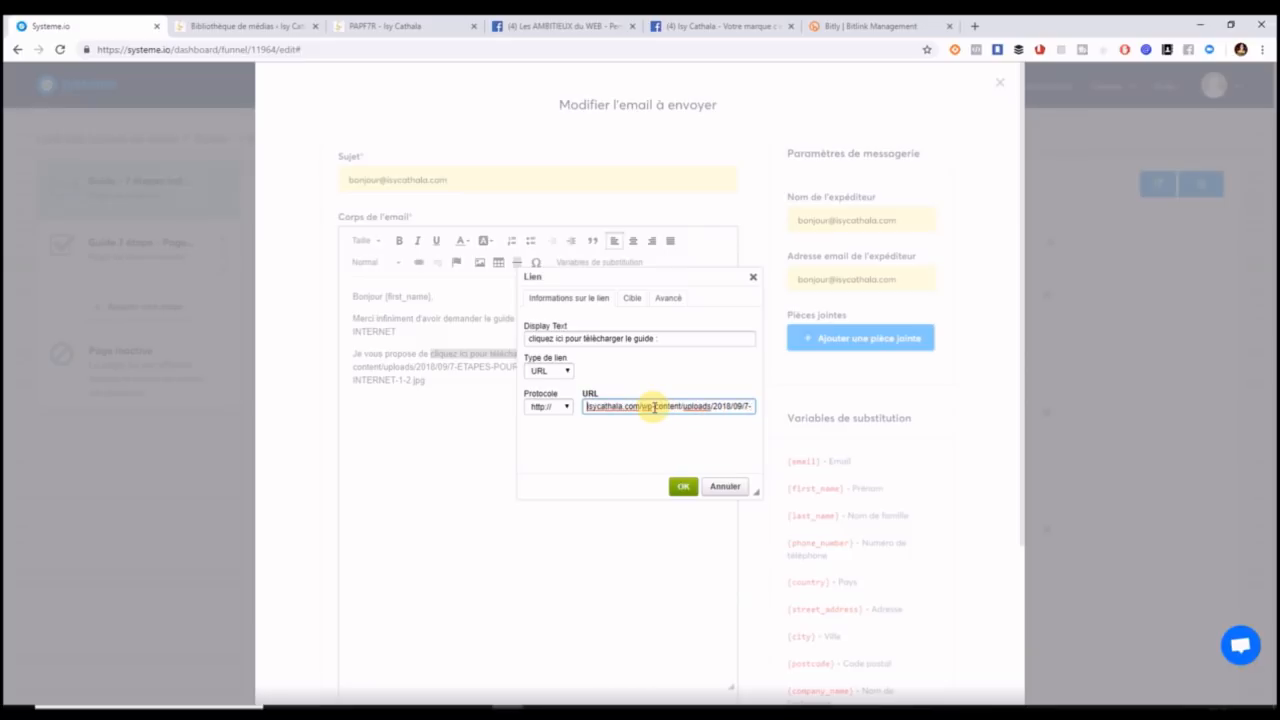
click(687, 493)
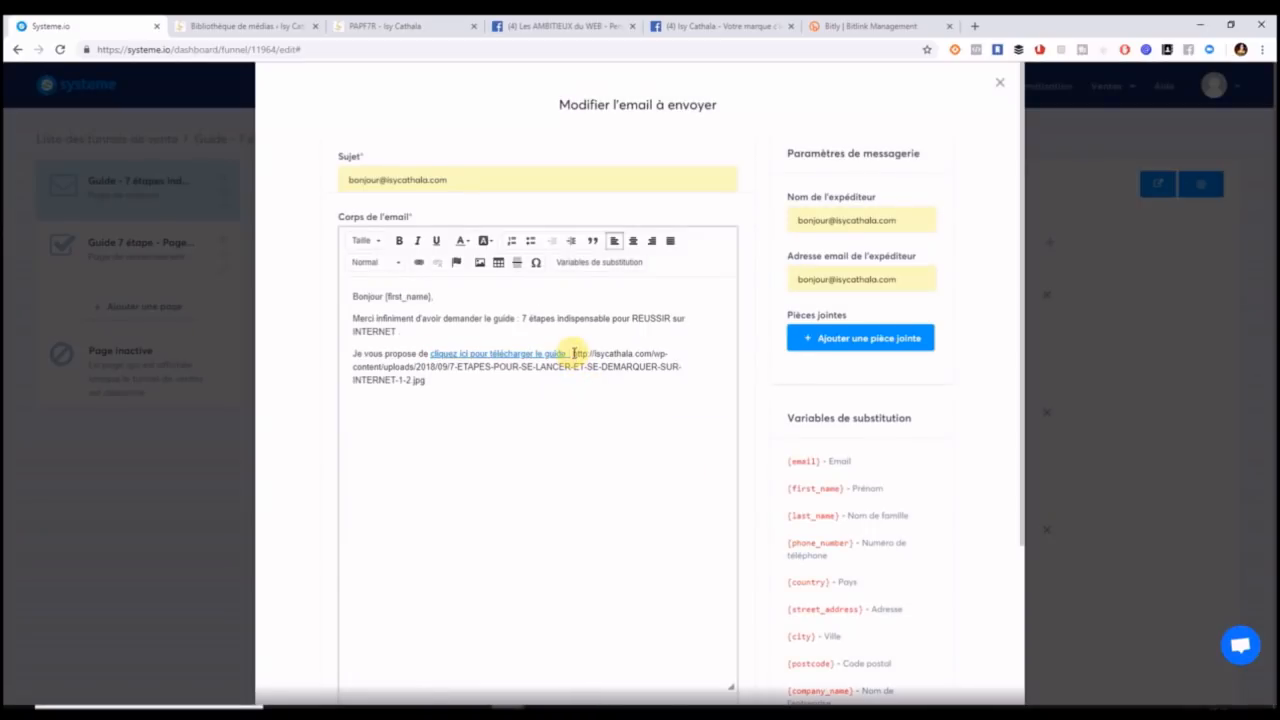
drag(575, 351, 606, 371)
key(BackSpace)
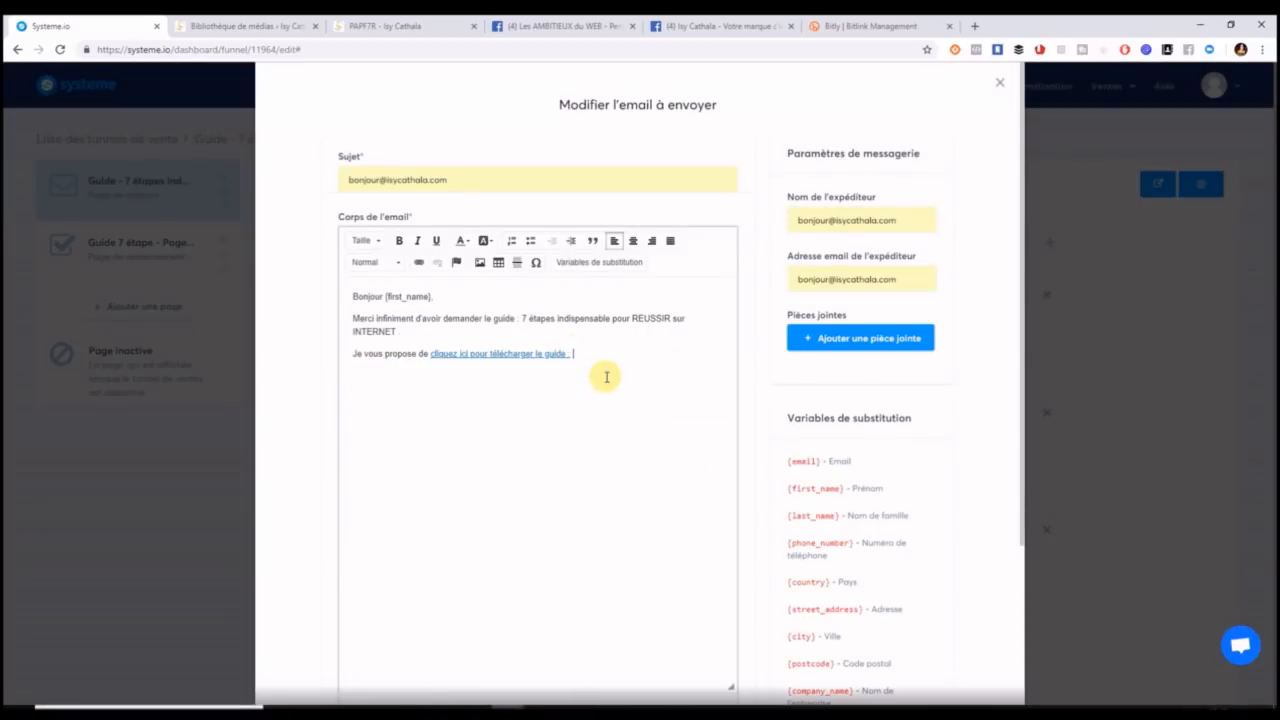
key(BackSpace)
key(BackSpace)
Save the 'Votre Guide OFFERT' email and the rule, then reopen the capture page in the editor.
drag(1022, 234, 1031, 423)
click(937, 660)
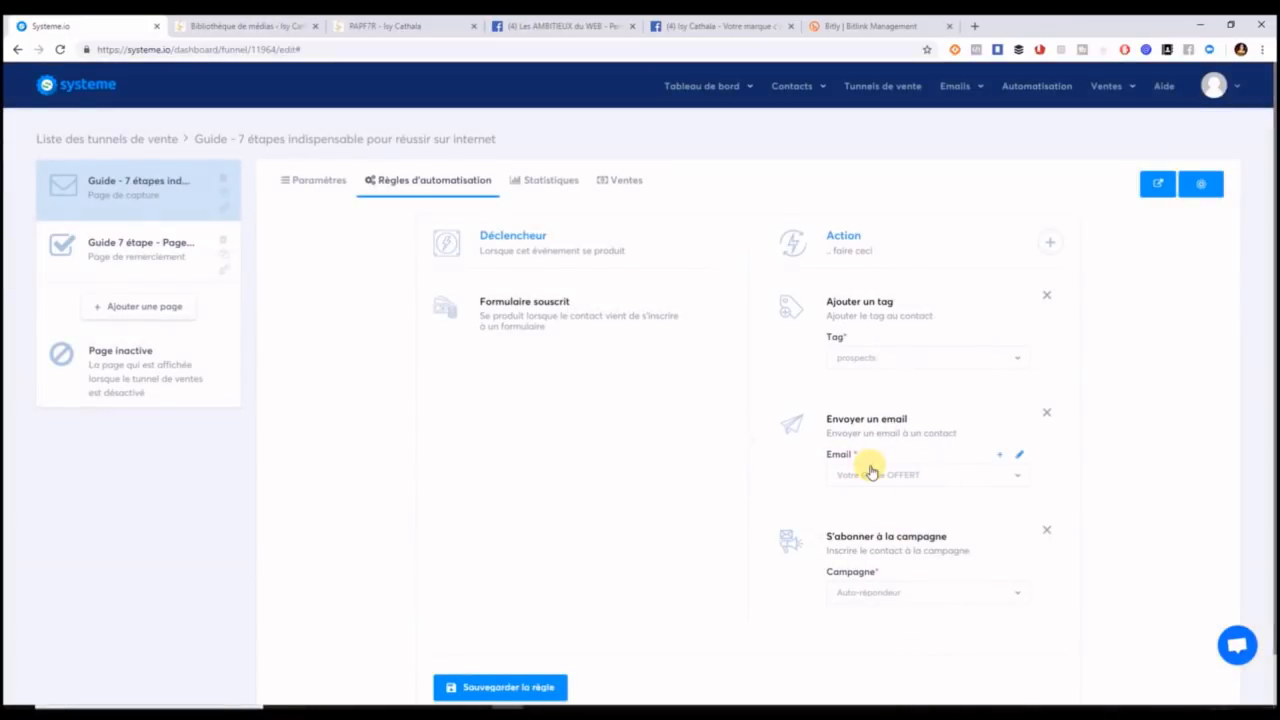
click(490, 690)
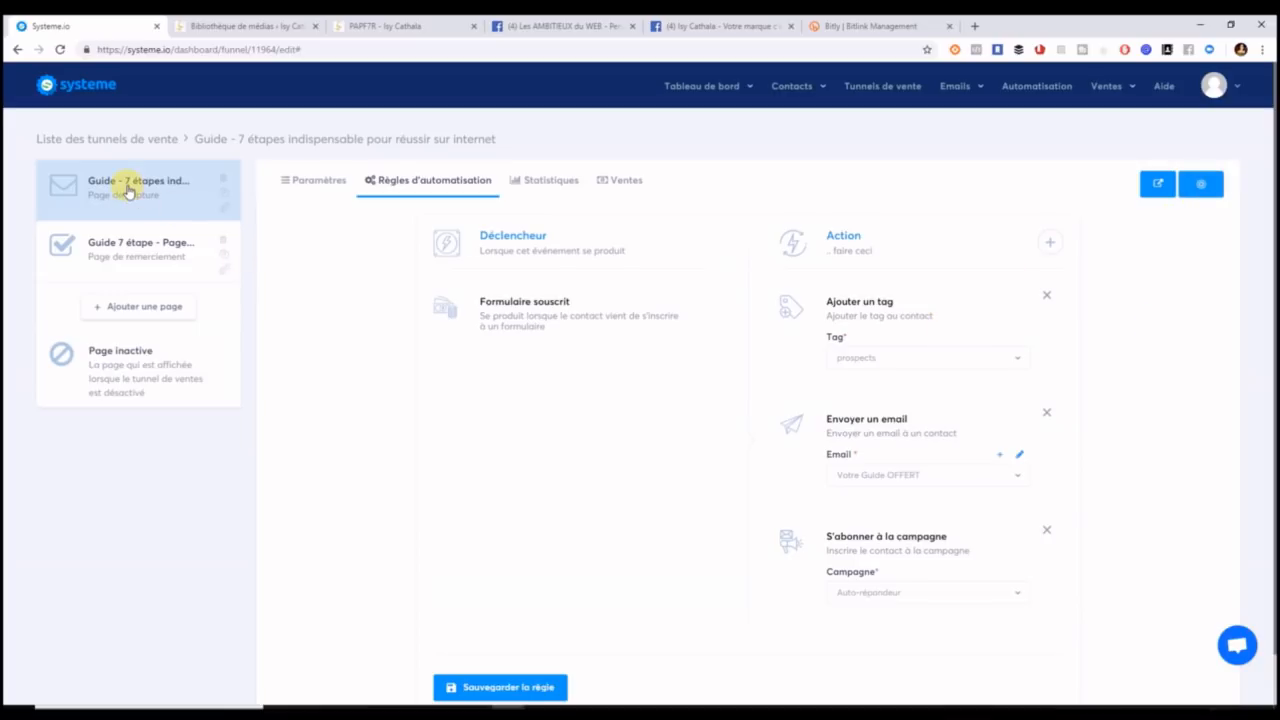
click(313, 182)
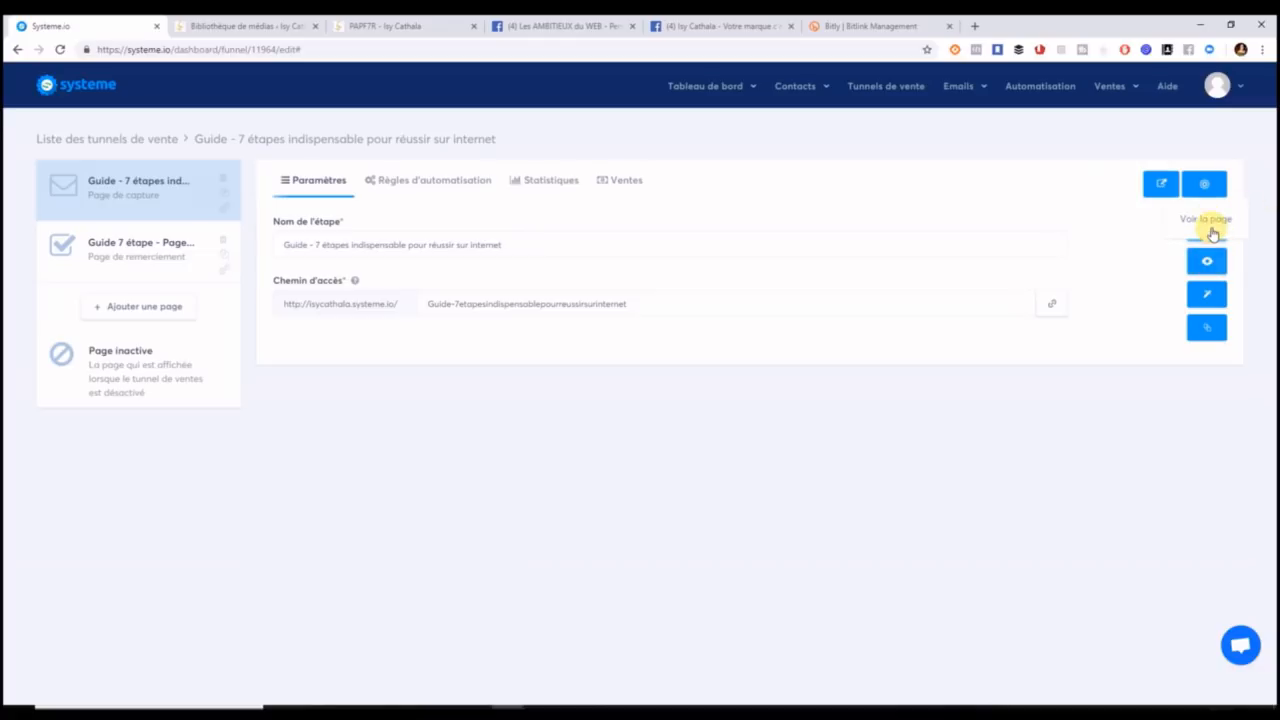
click(1208, 294)
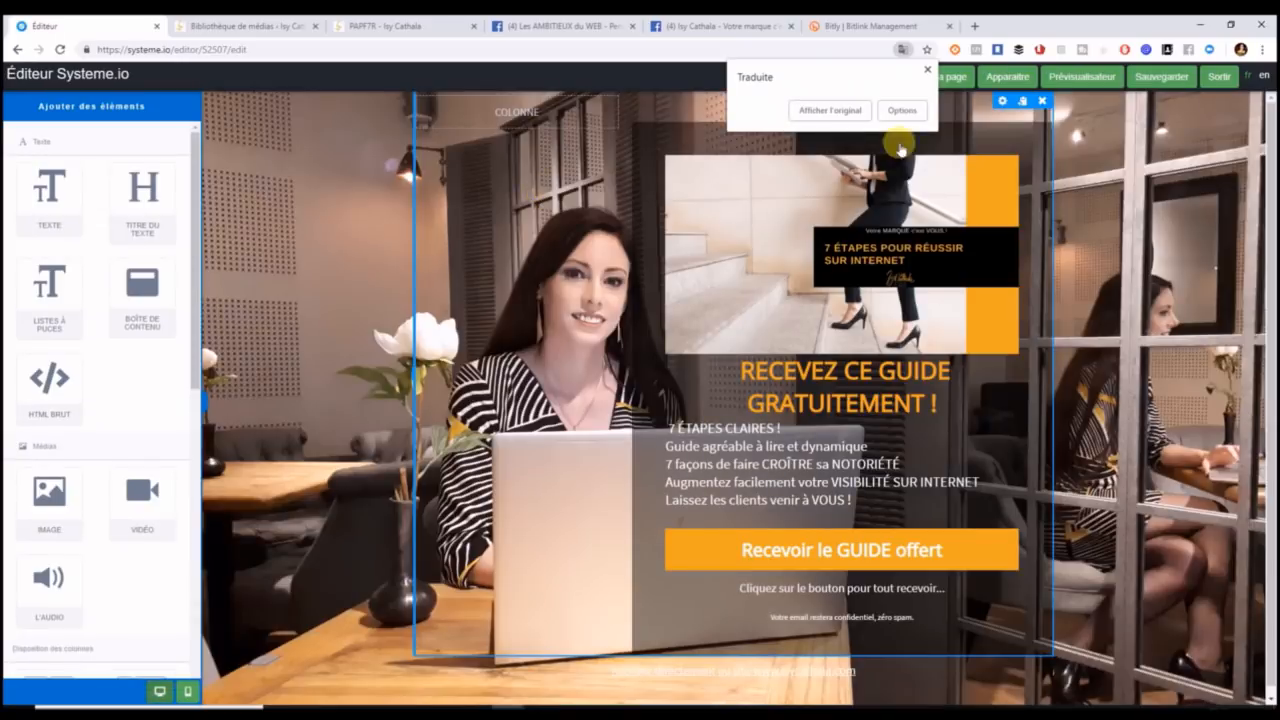
On the live guide page, open the 'Recevoir le GUIDE offert' form, enter a test first name and e-mail, and tick consent.
right_click(1078, 82)
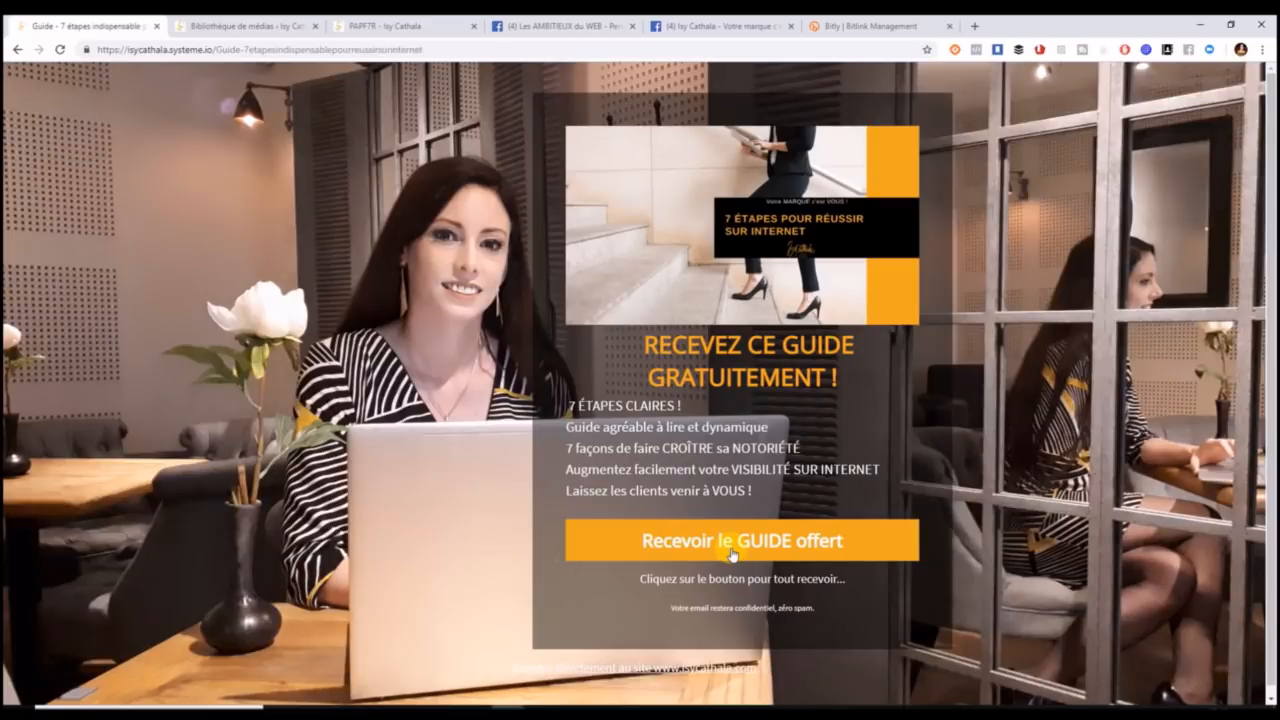
click(733, 554)
click(584, 369)
text(i)
key(BackSpace)
text(Isy)
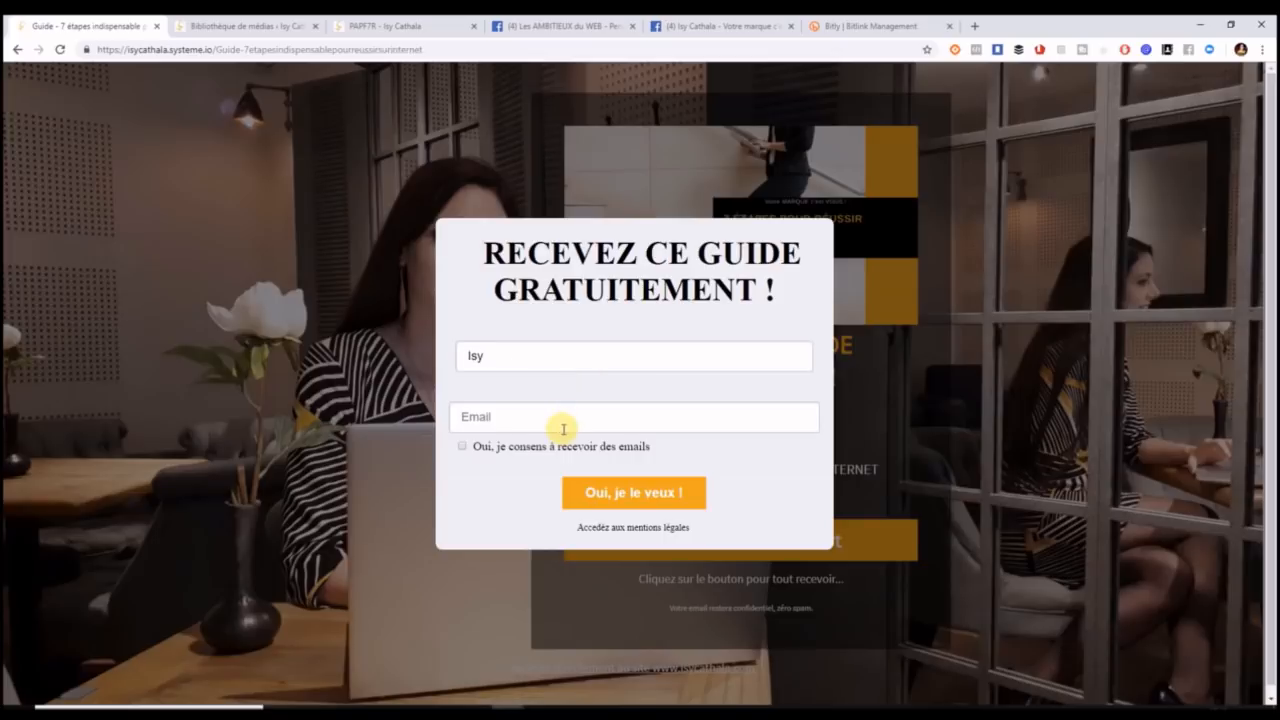
click(463, 447)
Submit the test sign-up with 'Oui, je le veux !' and move on to the Facebook group tab.
click(638, 492)
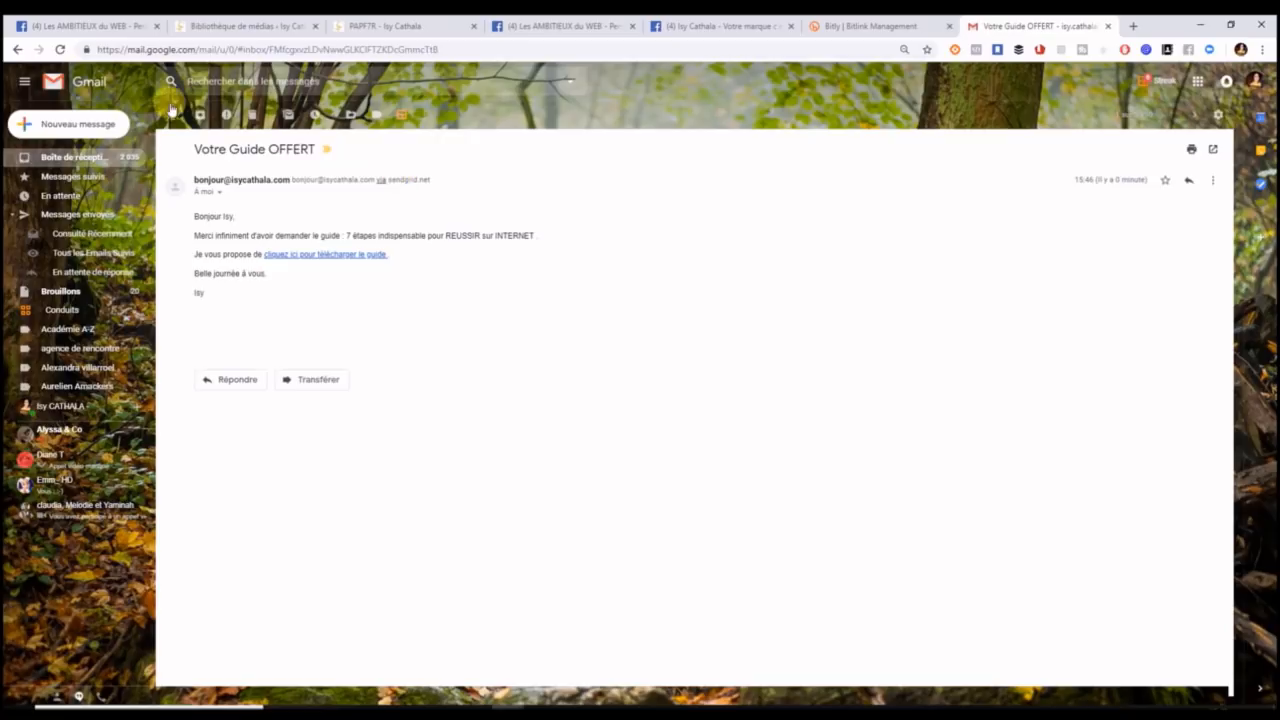
click(108, 24)
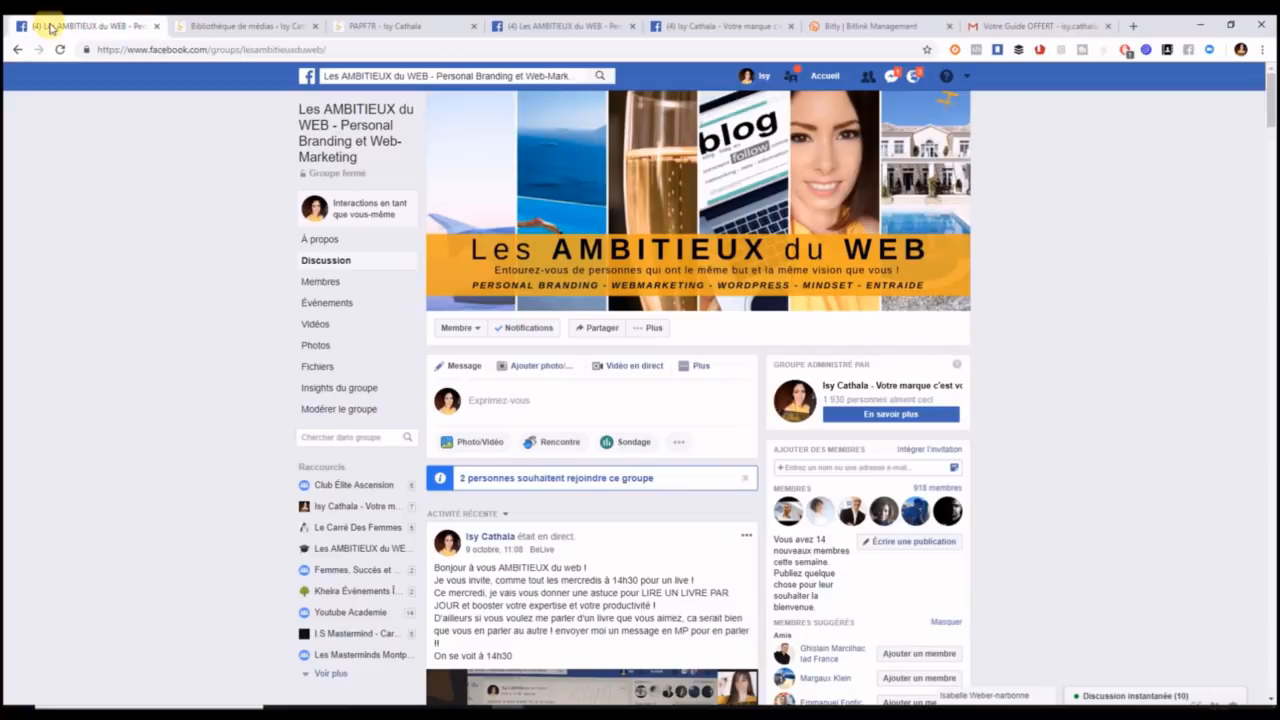